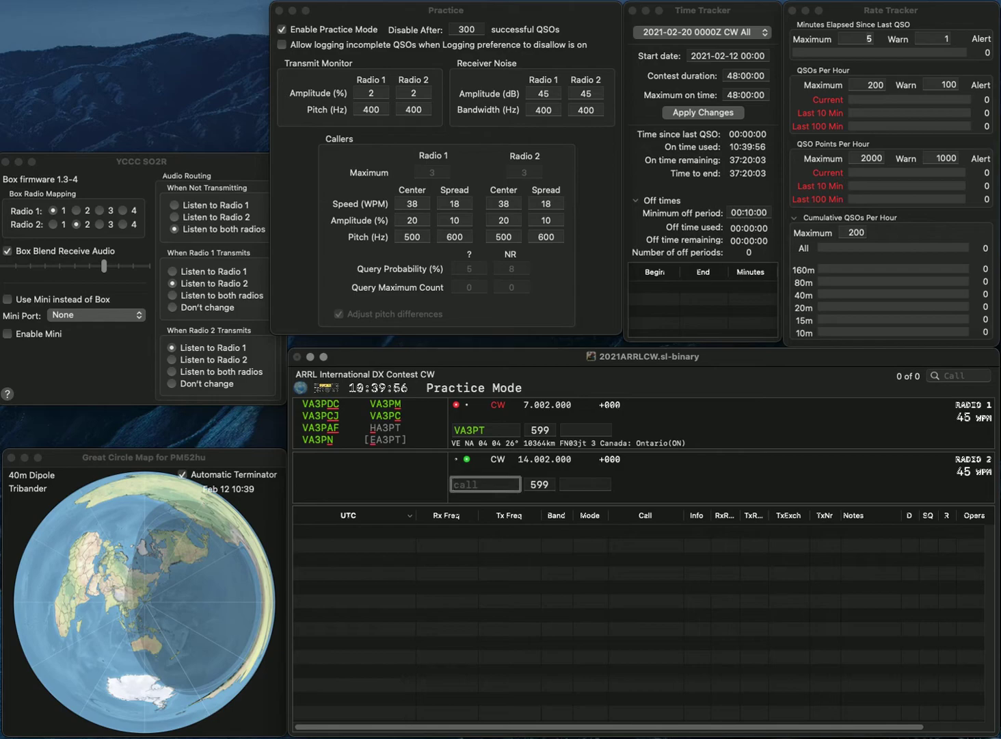
key(BackSpace)
text(K7)
key(Return)
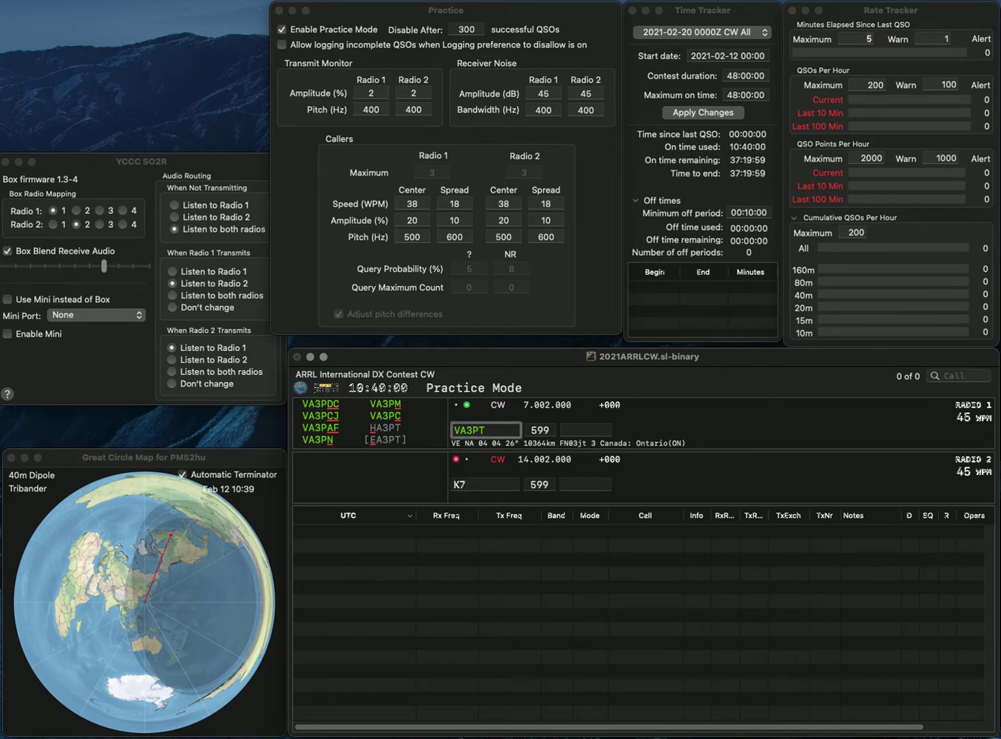
key(Return)
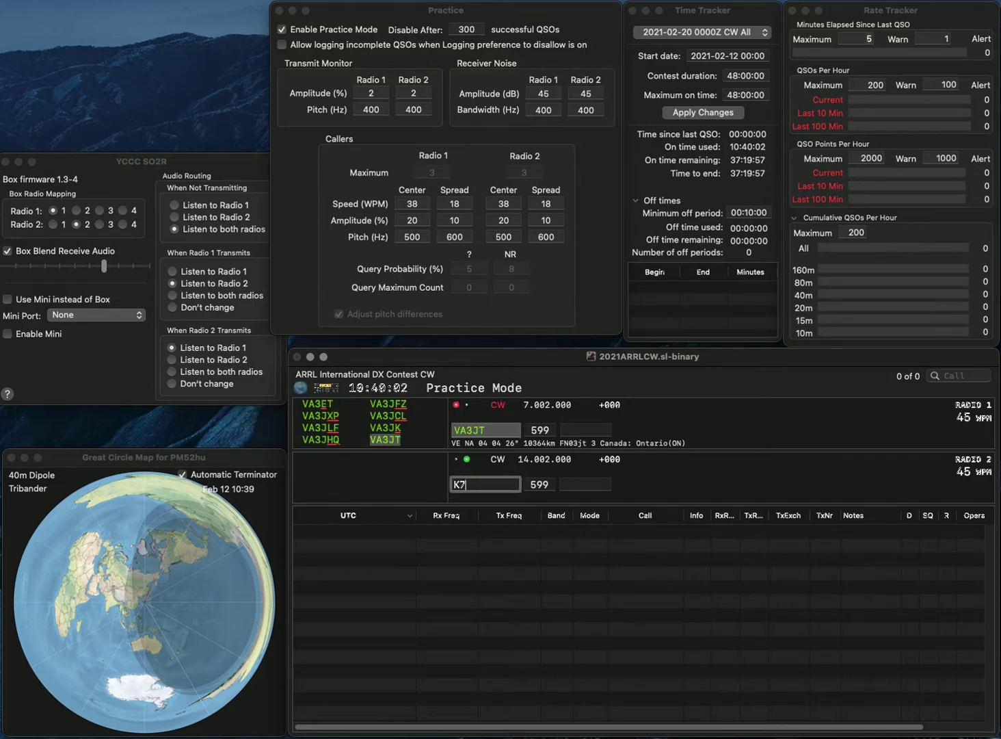
text(RB)
key(Return)
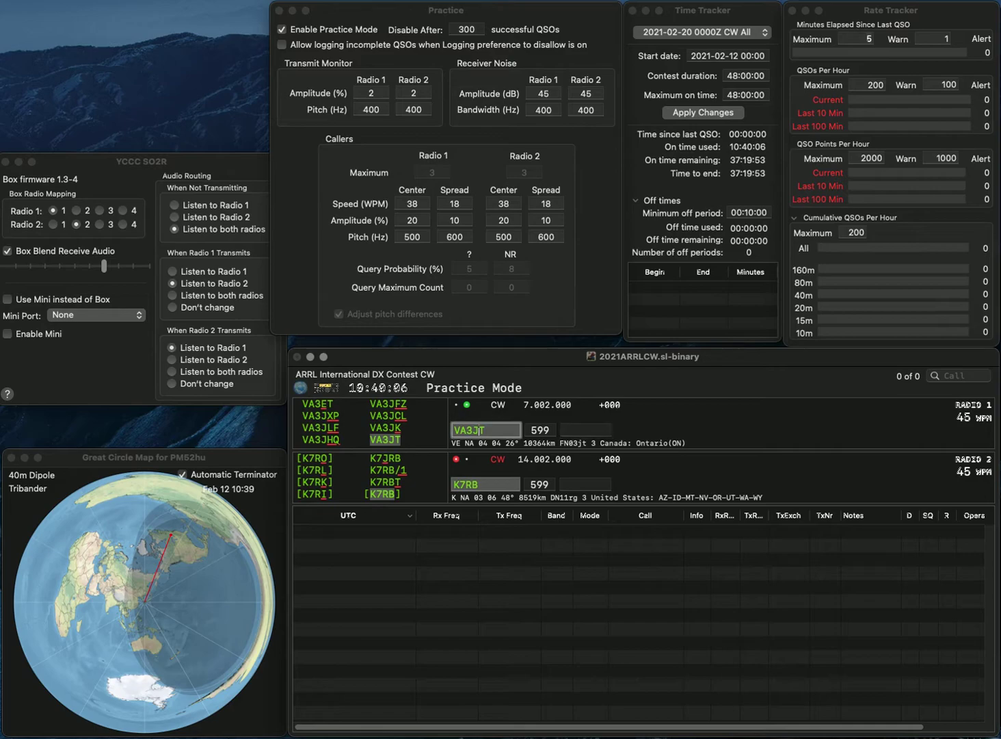
text(ON)
key(Return)
key(space)
text(OR)
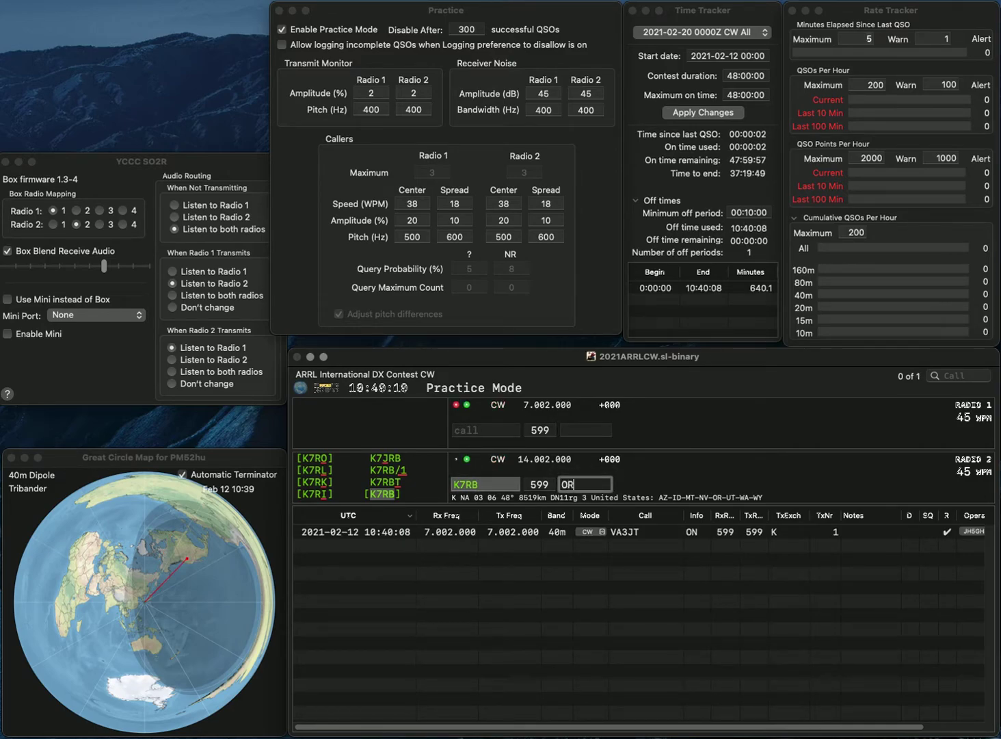
key(Return)
Correct Radio 1's call from 2RVG to N2LVG and send it
text(2RVG)
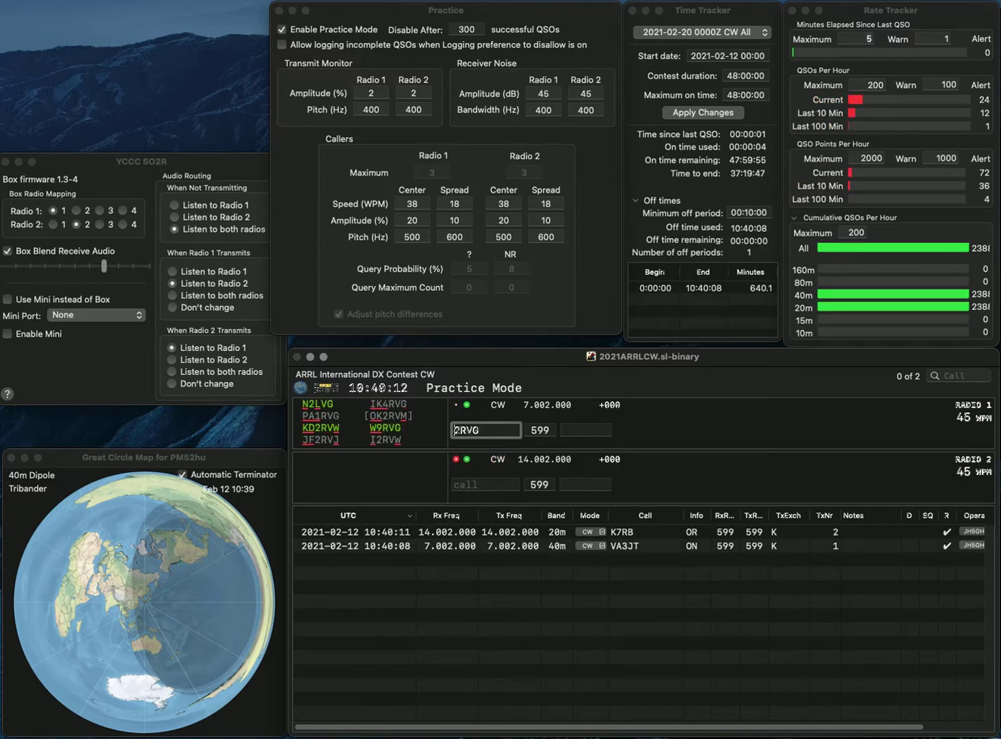
key(Home)
text(N)
key(Return)
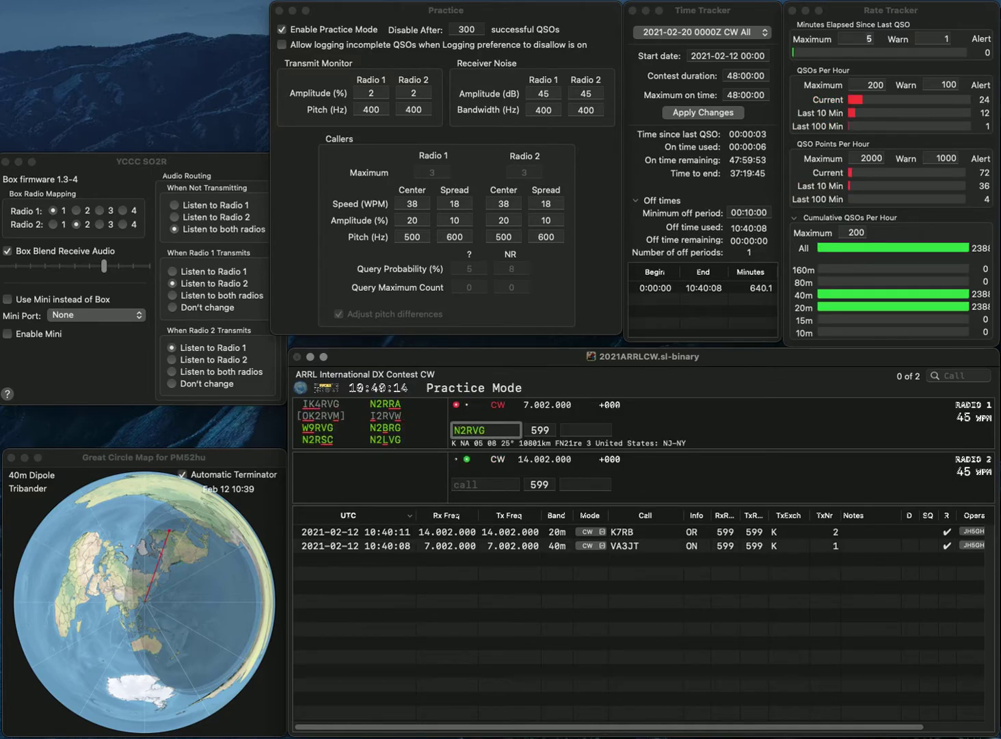
key(Delete)
text(2L)
key(backslash)
key(Return)
key(backslash)
key(Delete)
key(Return)
key(backslash)
Send WQ4RP on Radio 2, then log N2LVG with exchange NJ and WQ4RP with TN
text(WQ)
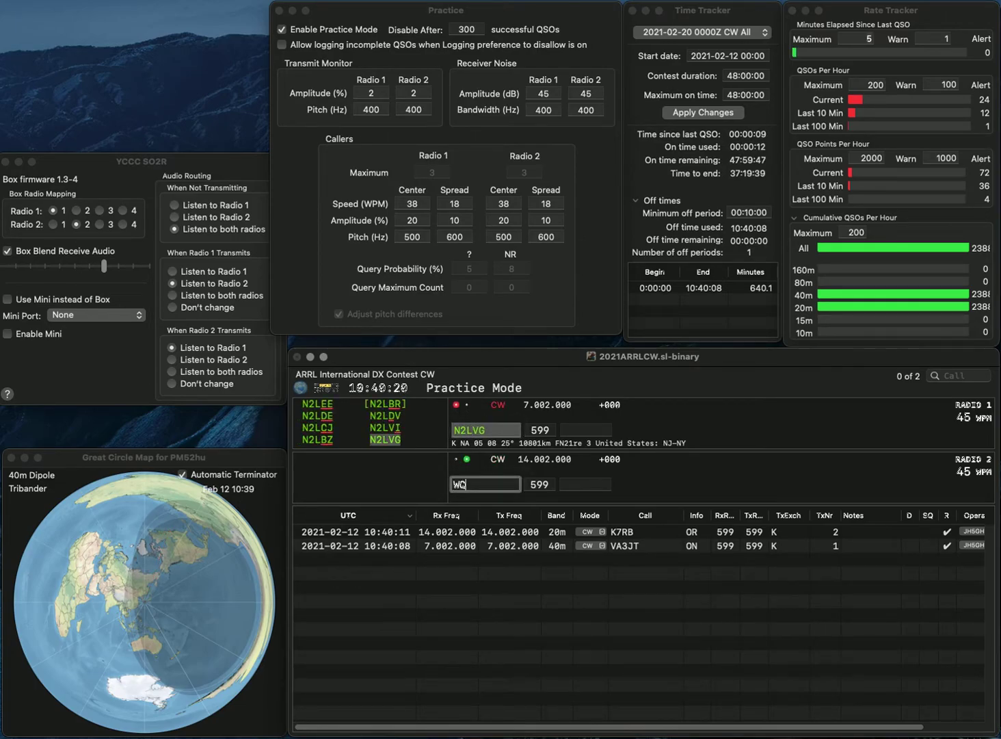
text(RP4)
key(Return)
key(Tab)
key(space)
text(NJ)
key(Return)
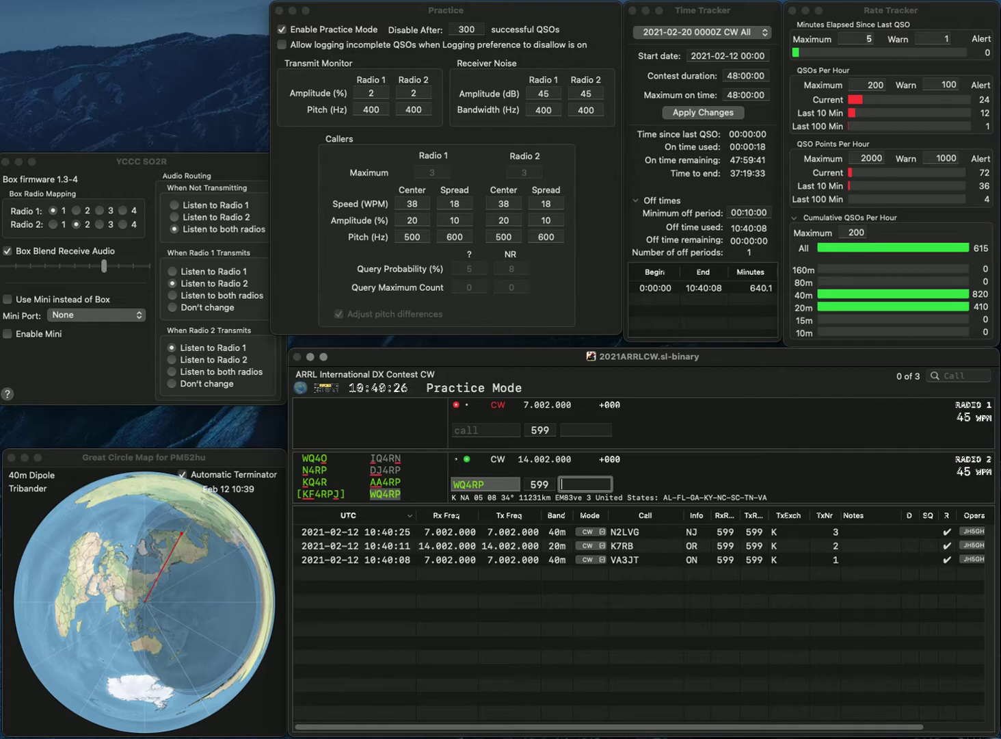
text(TN)
key(Return)
Send WQ6X on Radio 1 and N4DEN on Radio 2, logging WQ6X with exchange CA
text(WQ6X)
key(Return)
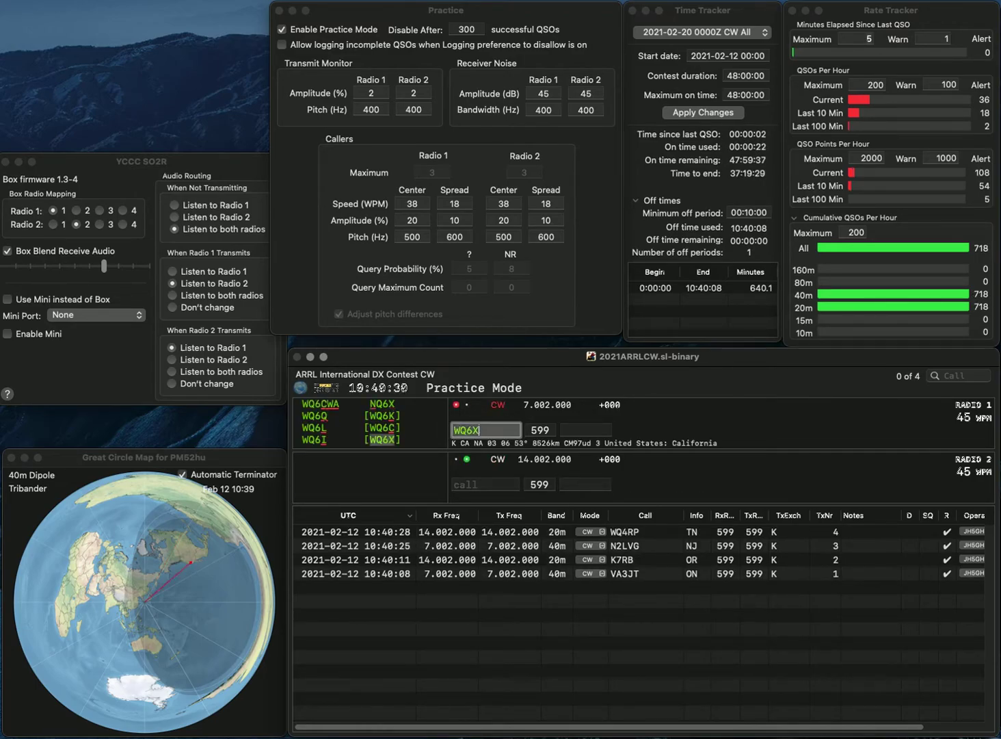
text(N4DEN)
key(Return)
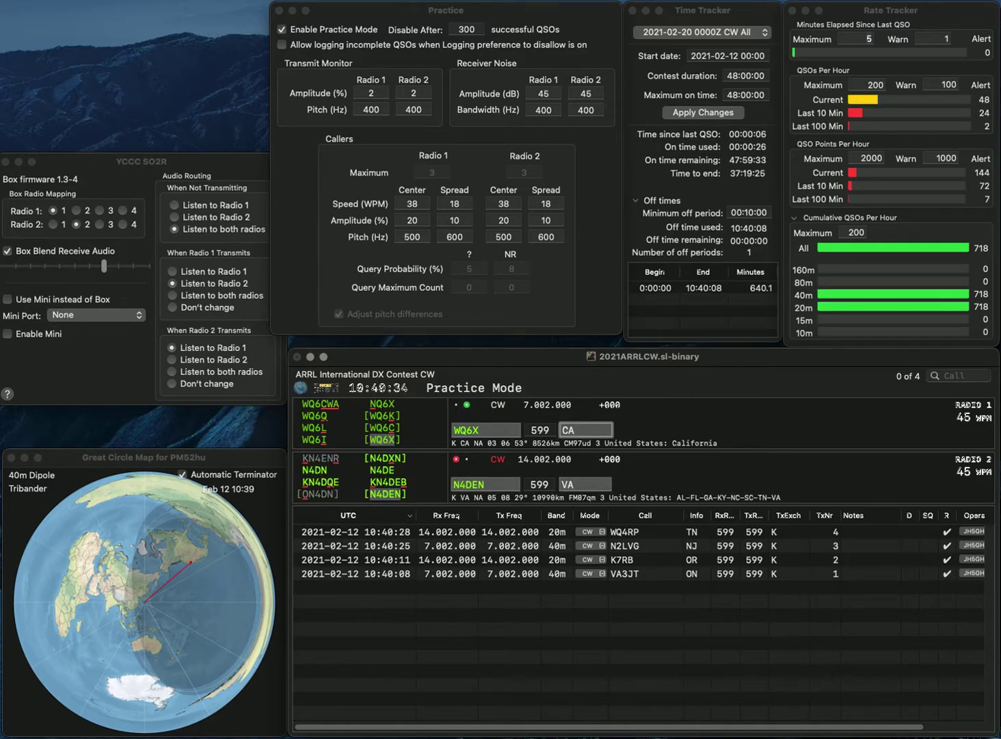
key(Return)
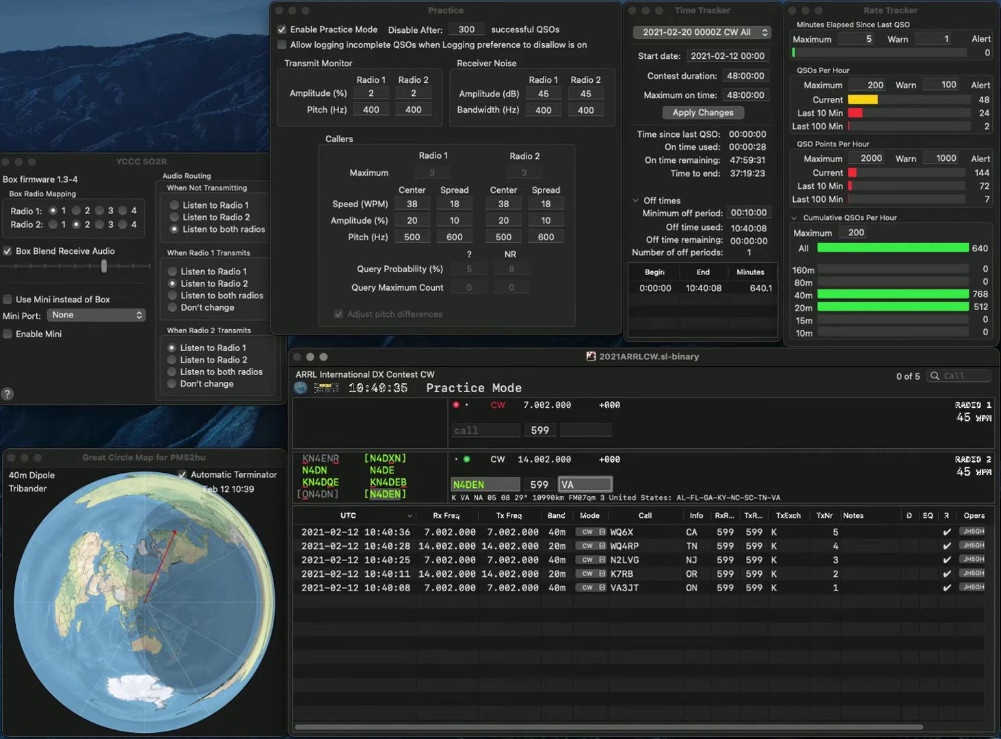
key(Return)
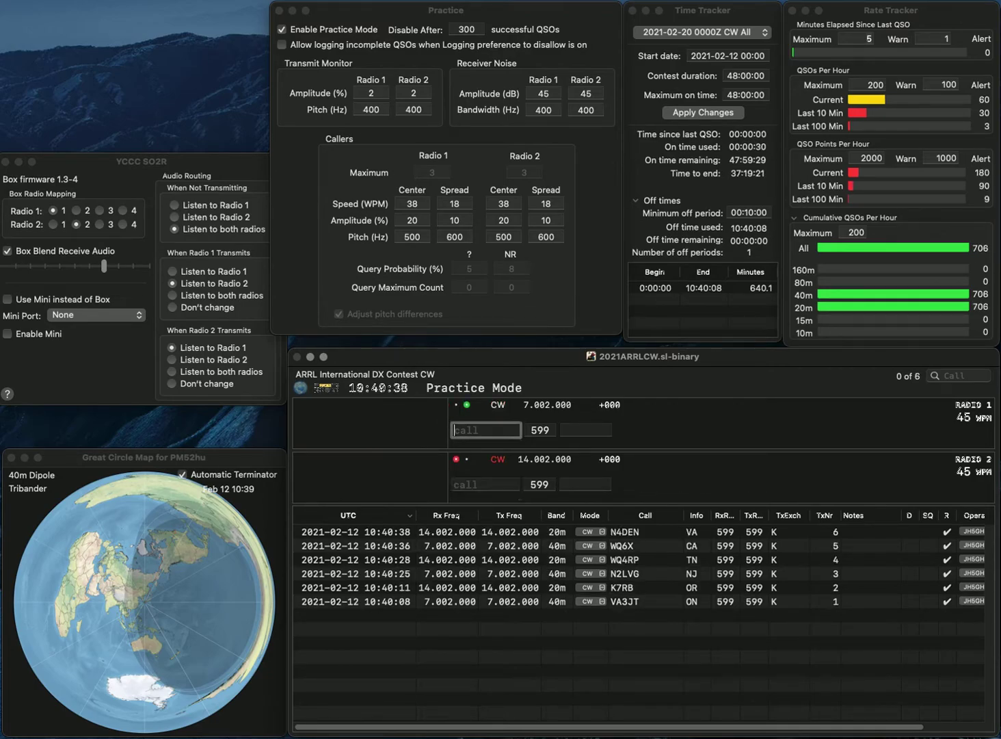
text(K4LRG)
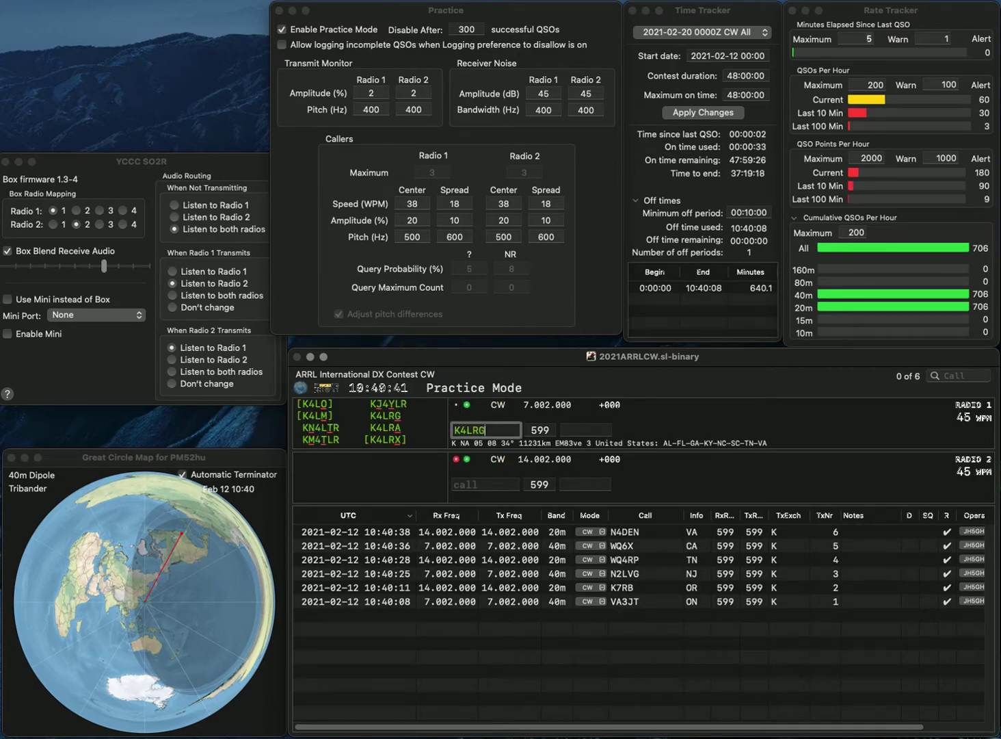
key(Return)
text(G7)
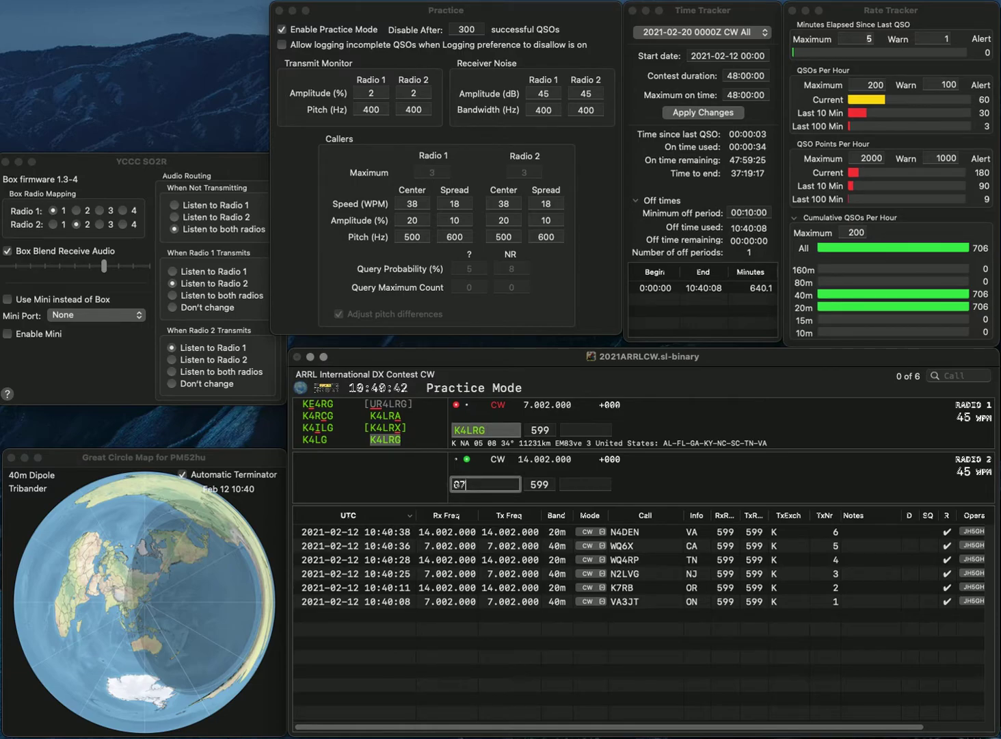
text(VVZ)
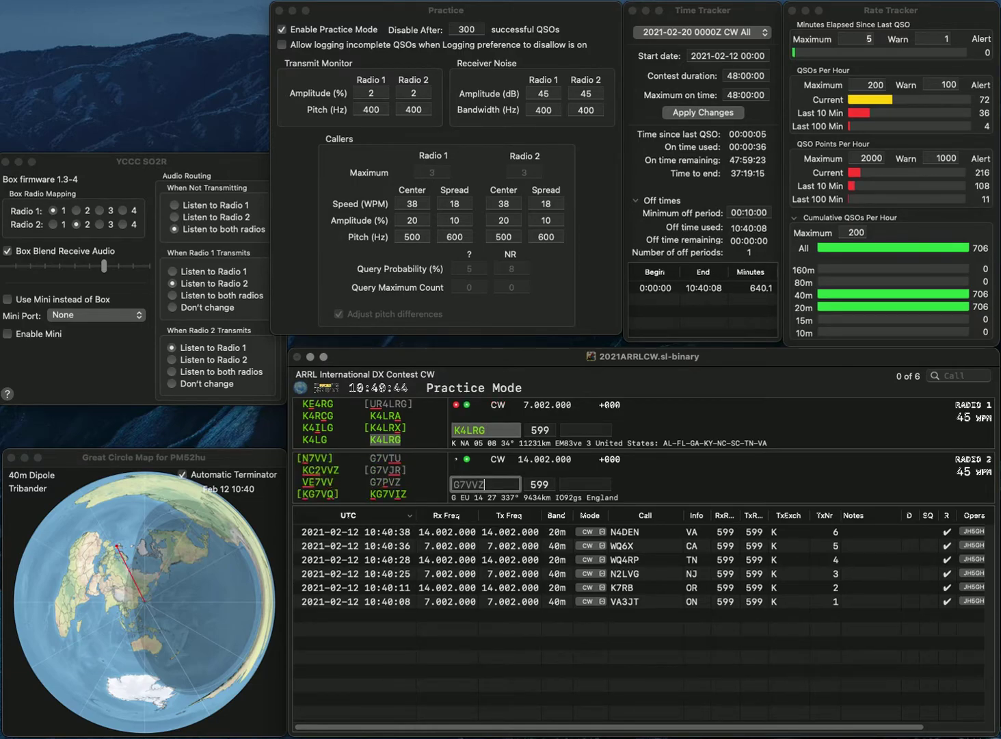
text(I)
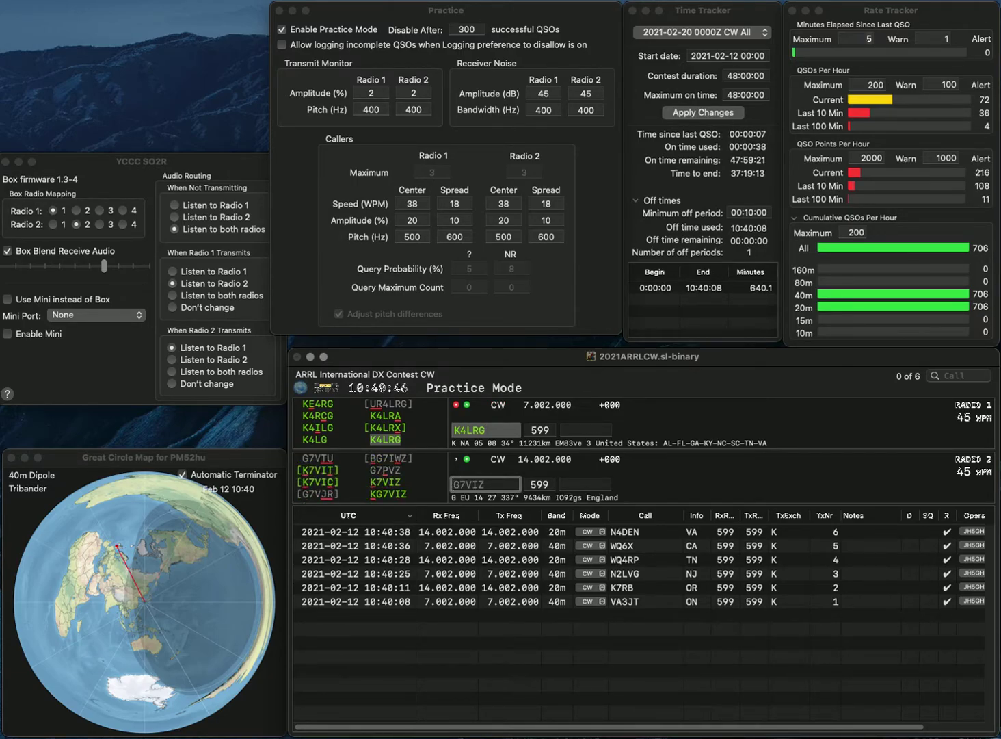
text(K)
key(Return)
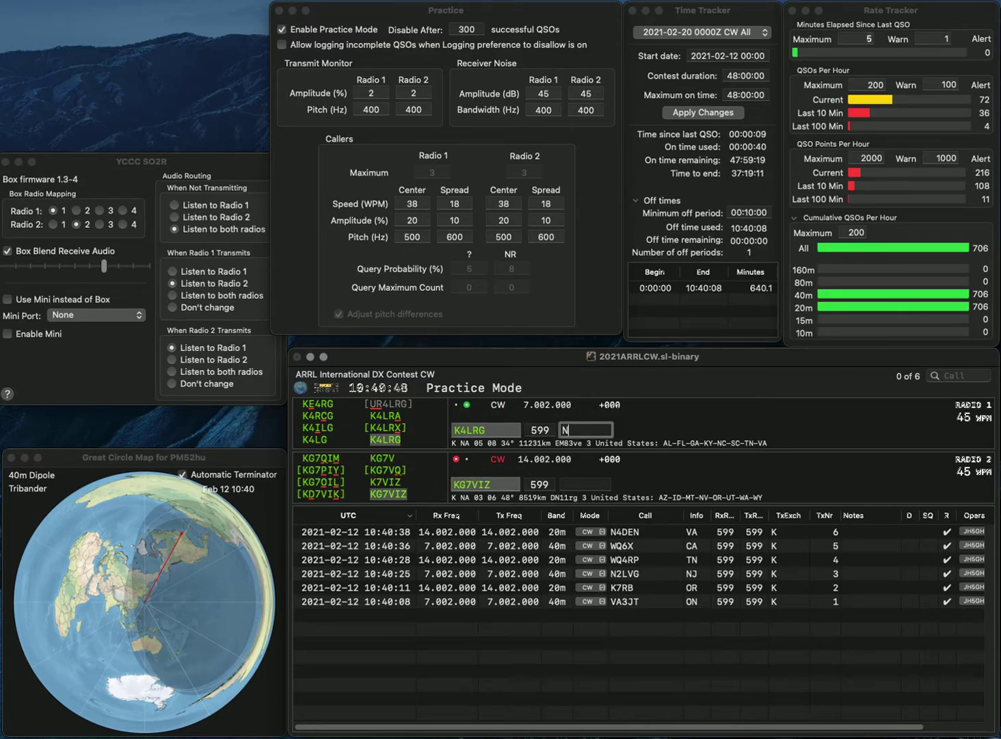
key(Return)
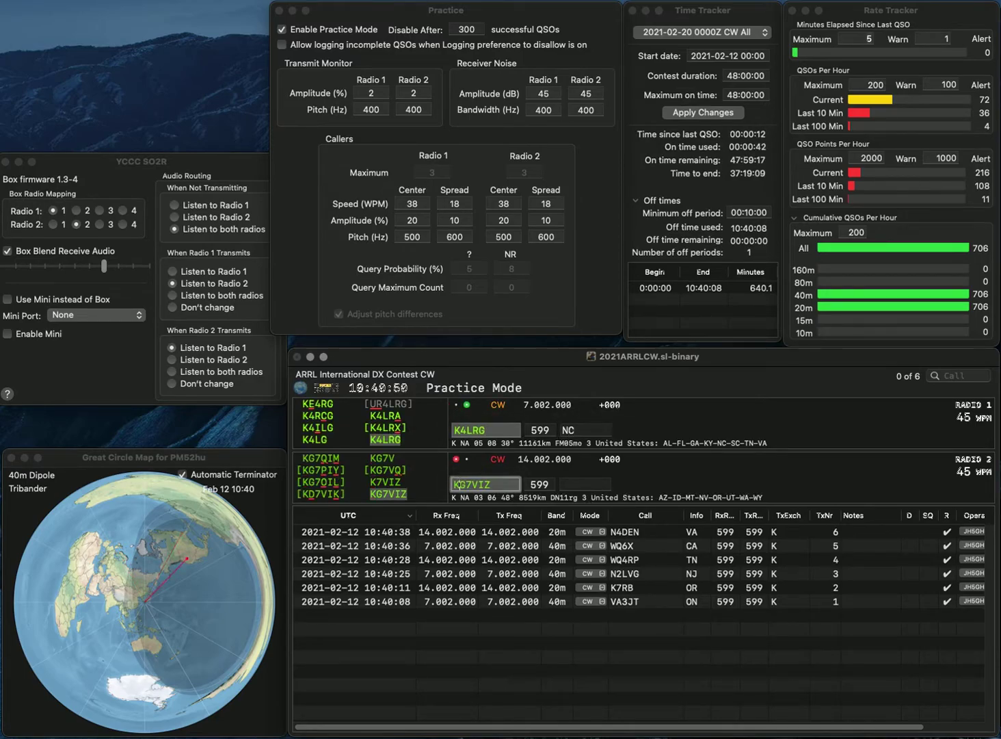
text(NV)
key(Return)
text(WB)
key(Return)
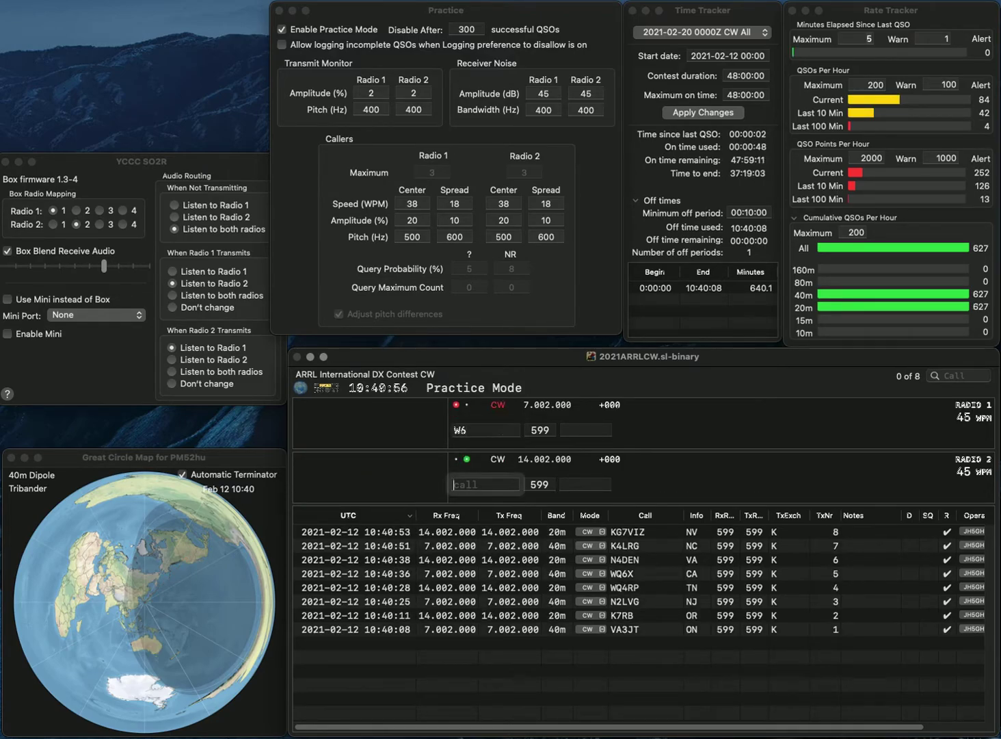
text(K0EOU)
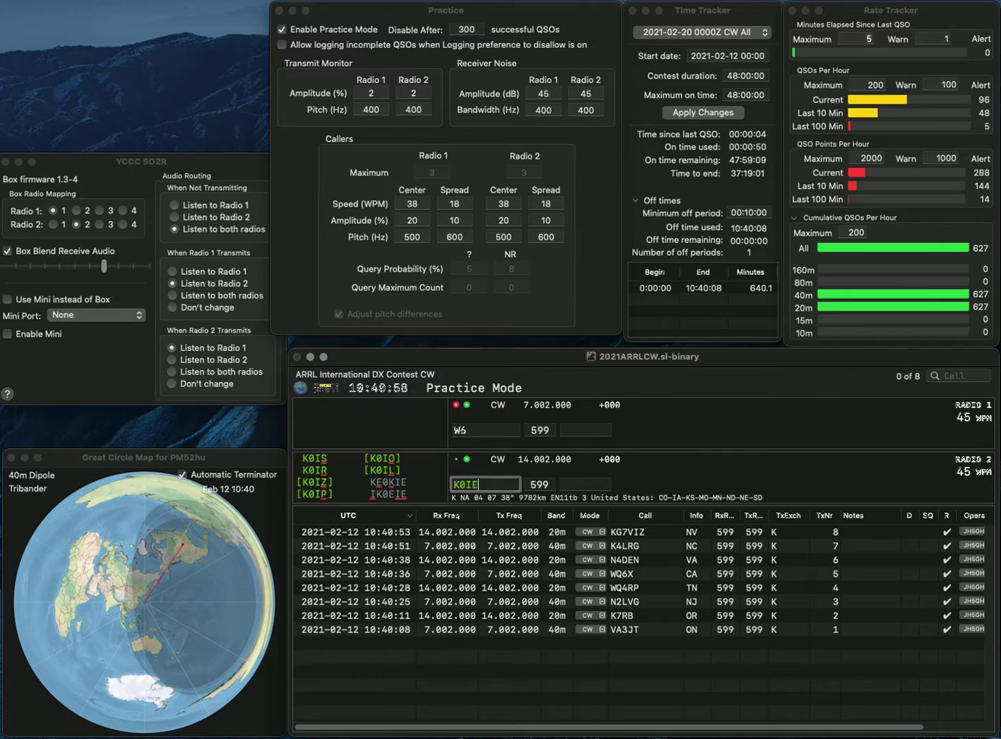
key(Return)
text(DSG)
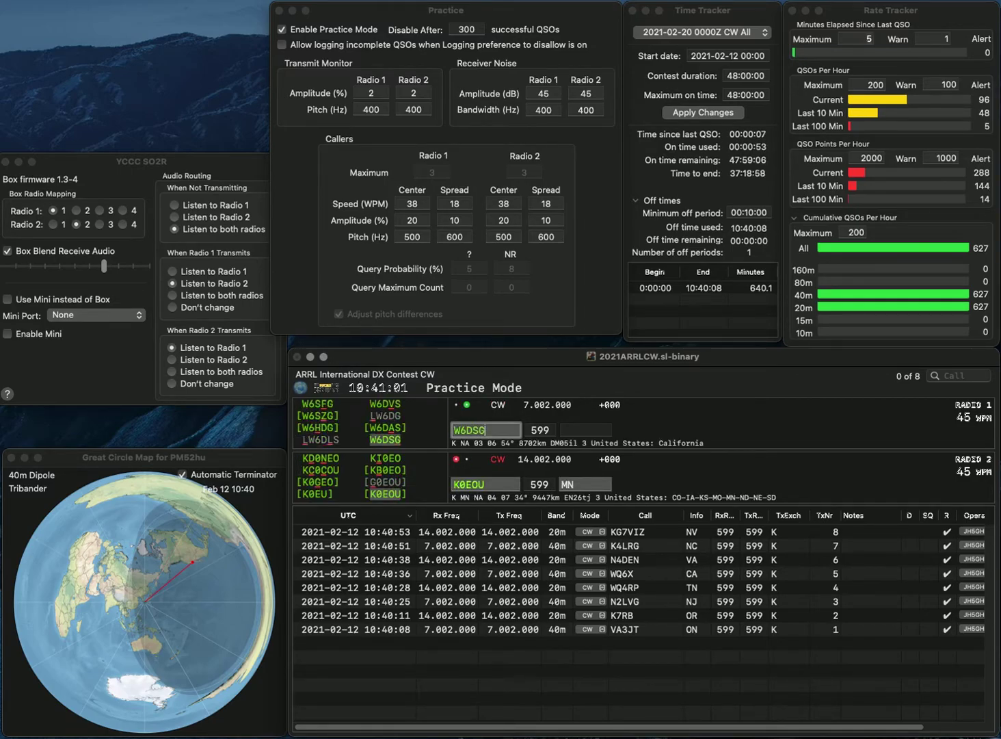
key(Return)
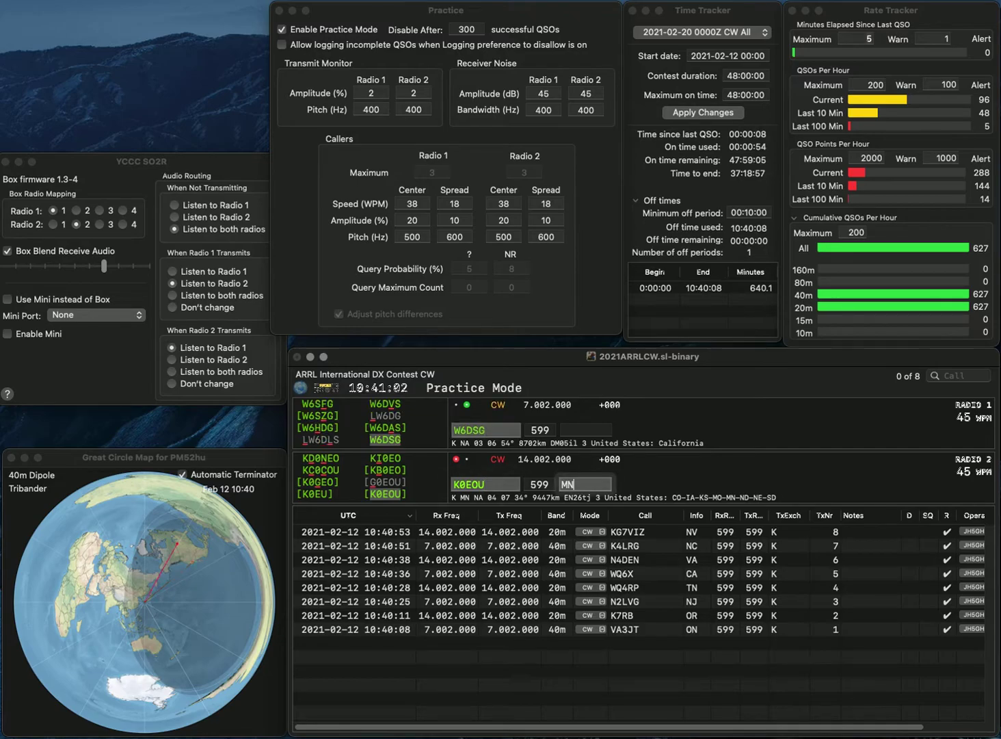
key(Return)
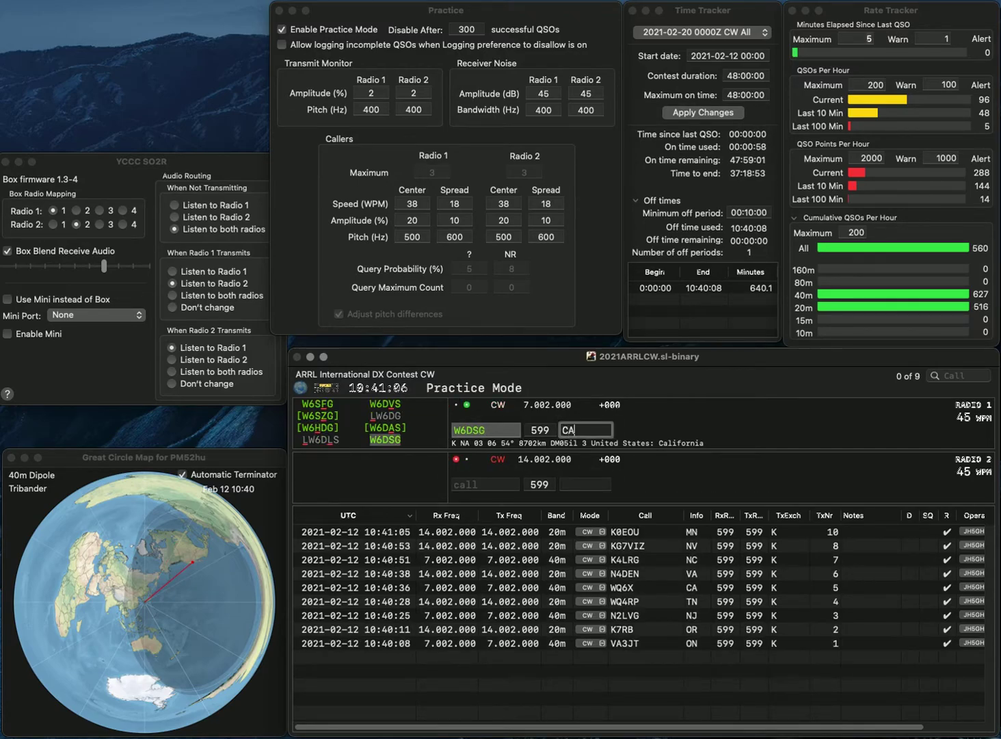
key(Return)
Log W7CTA (NV) and NF0VF (MN), then send W0QQG on Radio 2
text(W7CTA)
key(Return)
text(NF0VF)
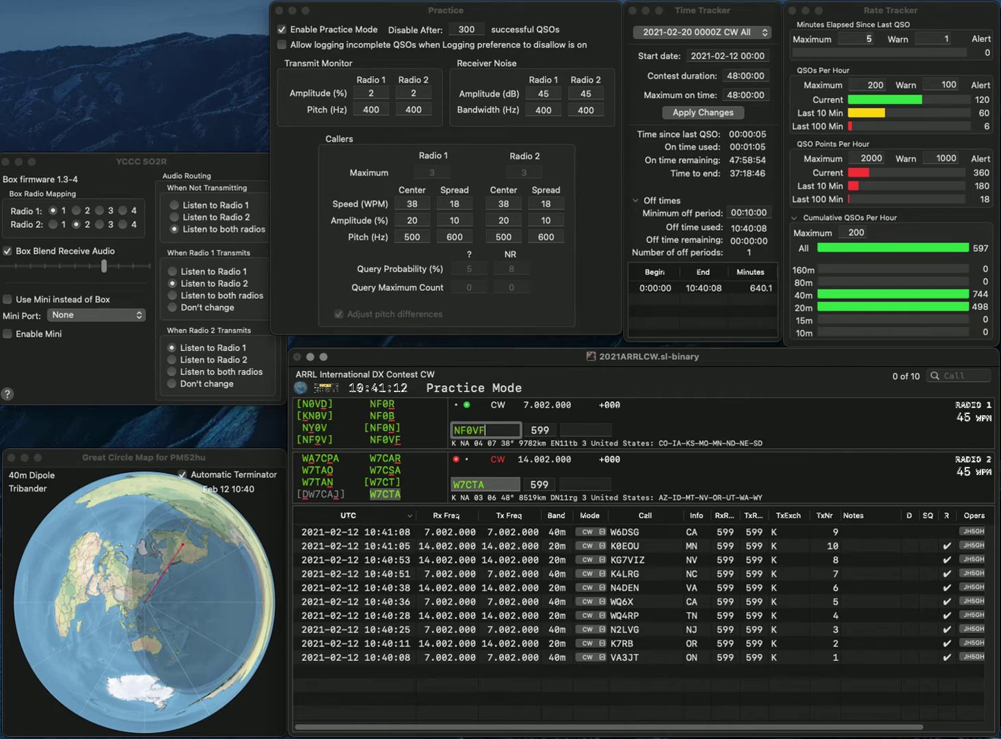
key(Return)
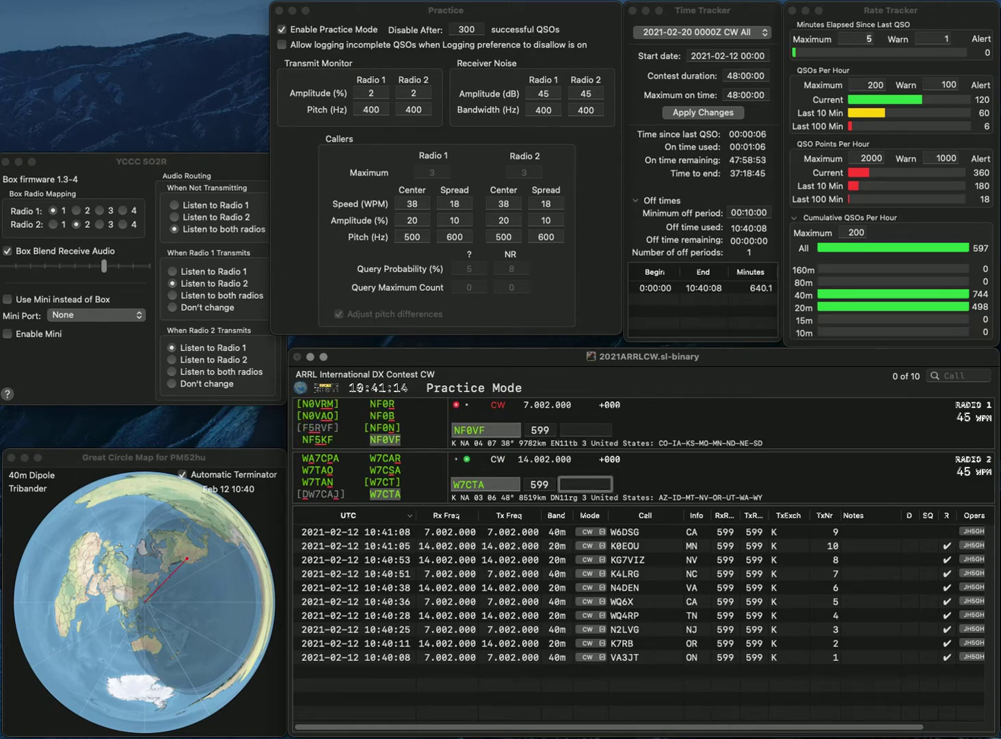
text(NV)
key(Return)
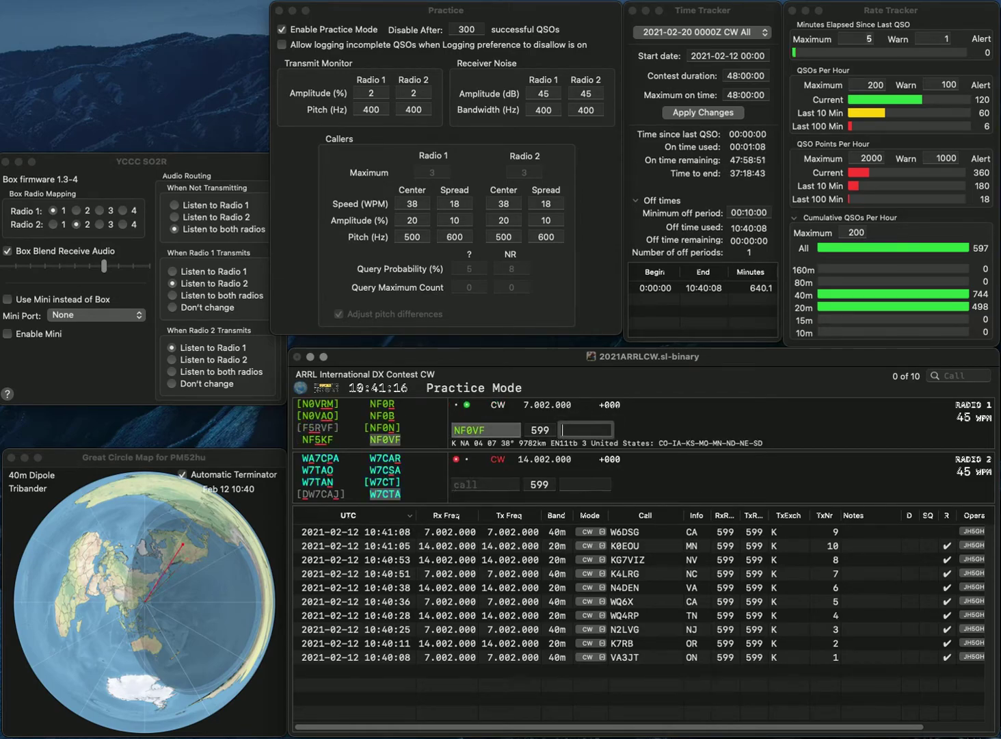
text(MN)
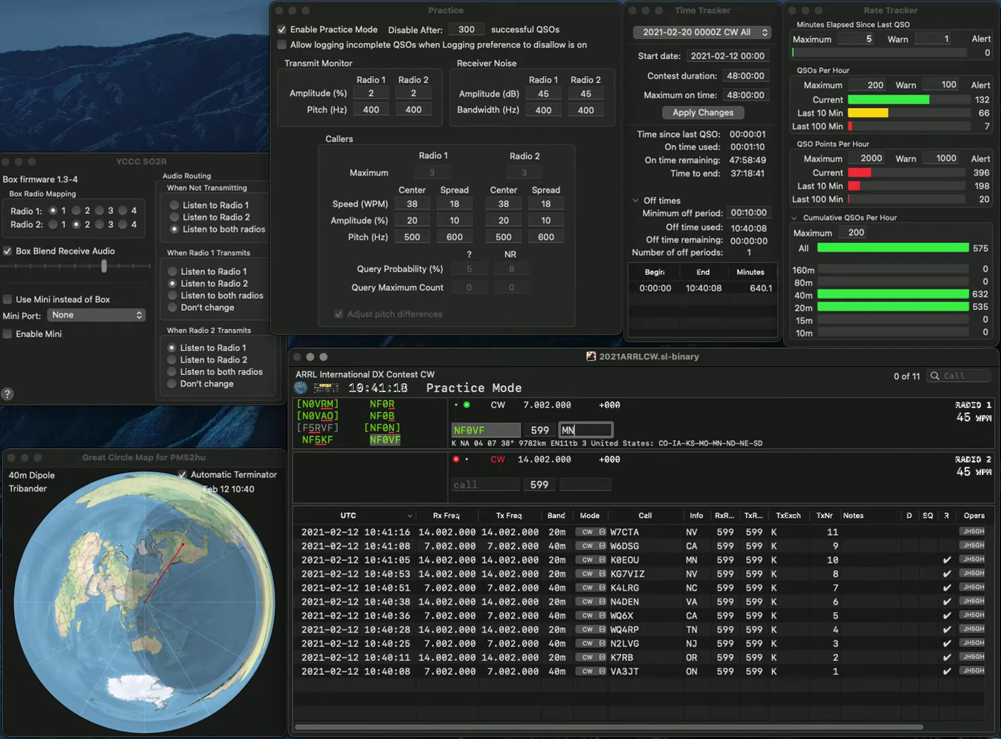
key(Return)
text(W0QQG)
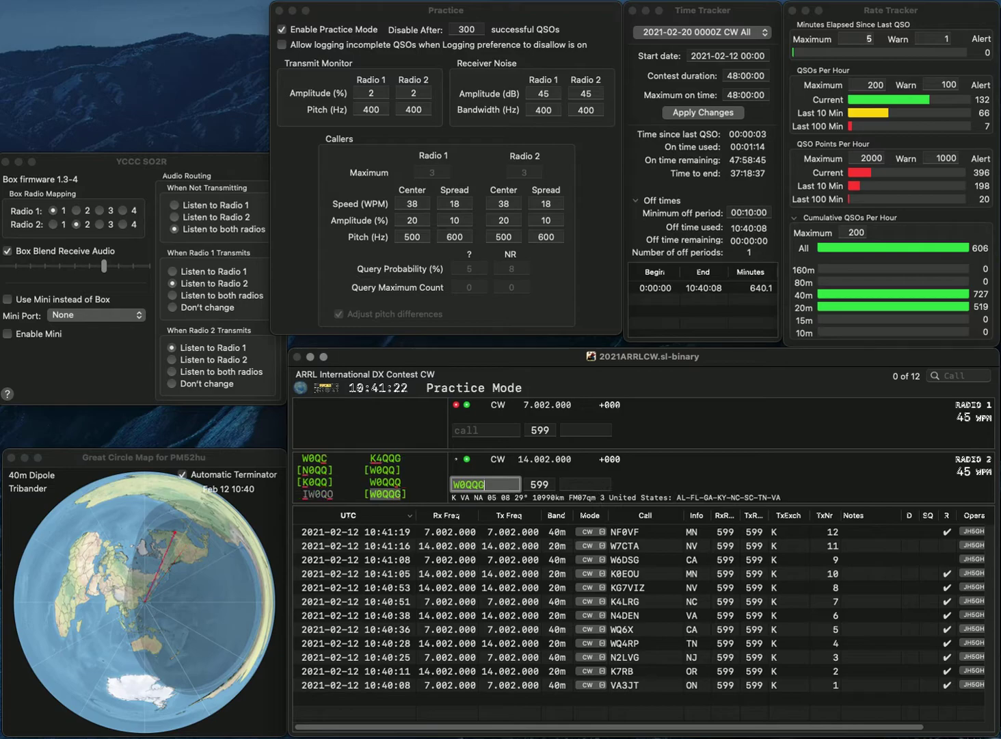
key(Return)
Send KG5WRZ on radio 1 and log W0QQG with exchange VA on radio 2
text(G5WRZ)
key(Home)
text(K)
key(Return)
key(Tab)
key(space)
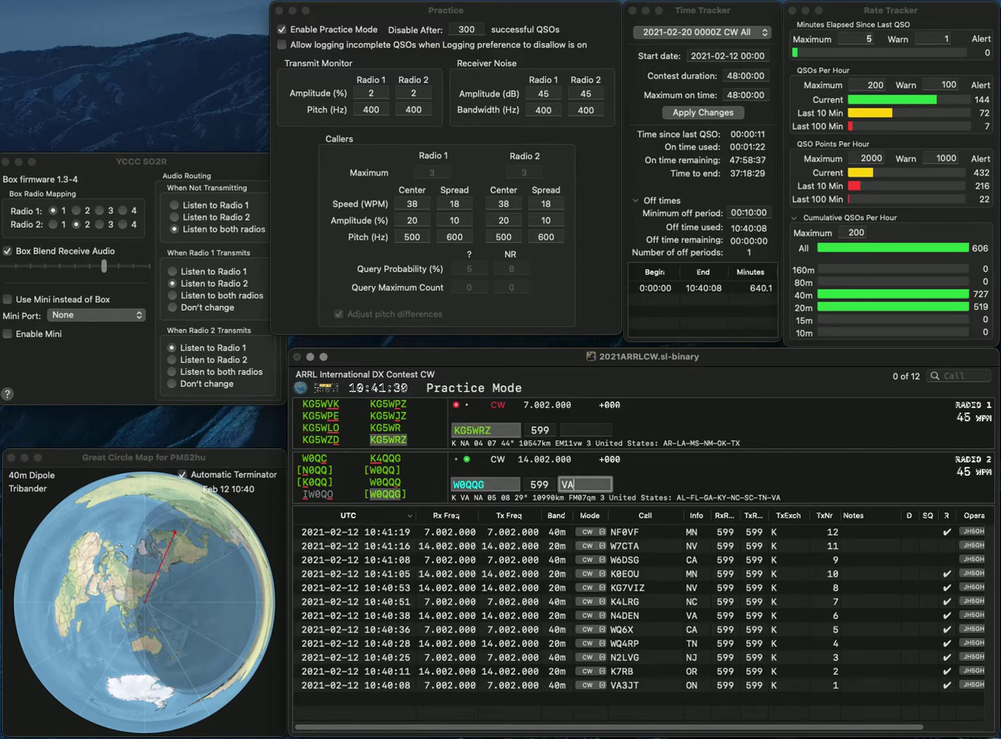
key(Return)
key(Tab)
key(space)
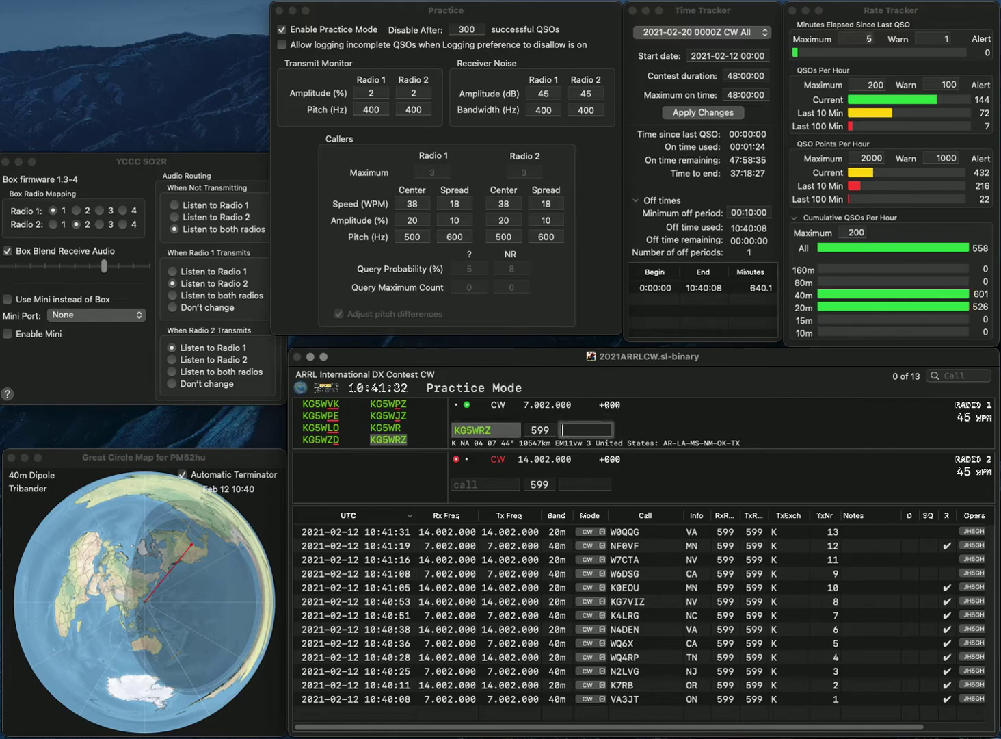
text(OK)
key(Return)
key(grave)
text(N1UZ)
key(Return)
key(grave)
text(8X)
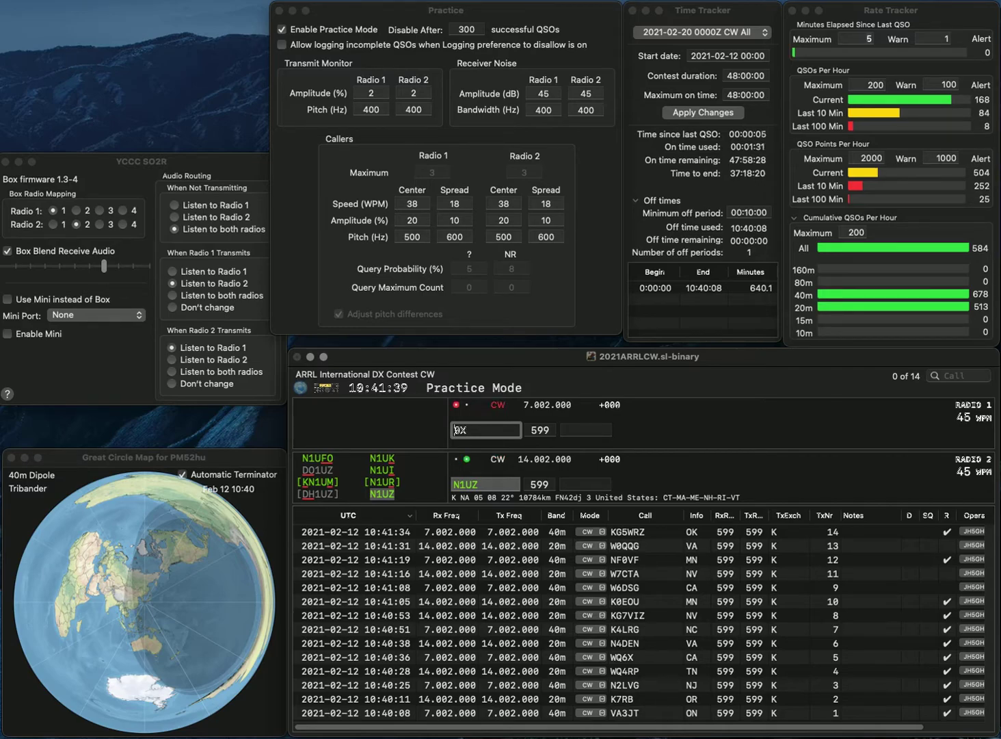
key(grave)
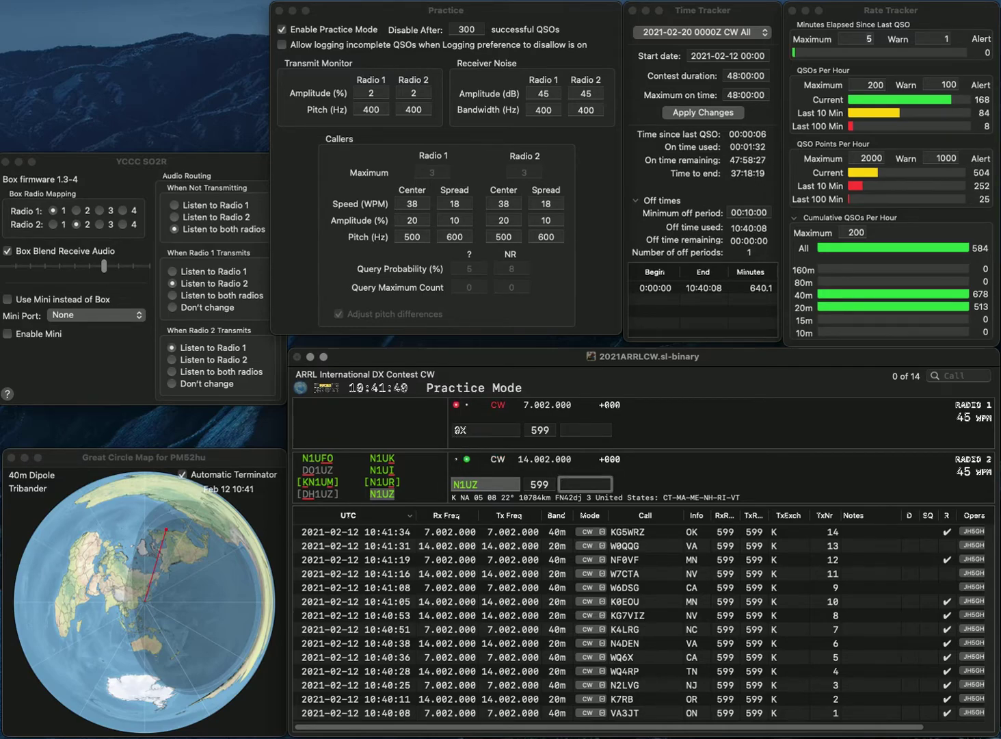
text(RI)
key(Return)
key(grave)
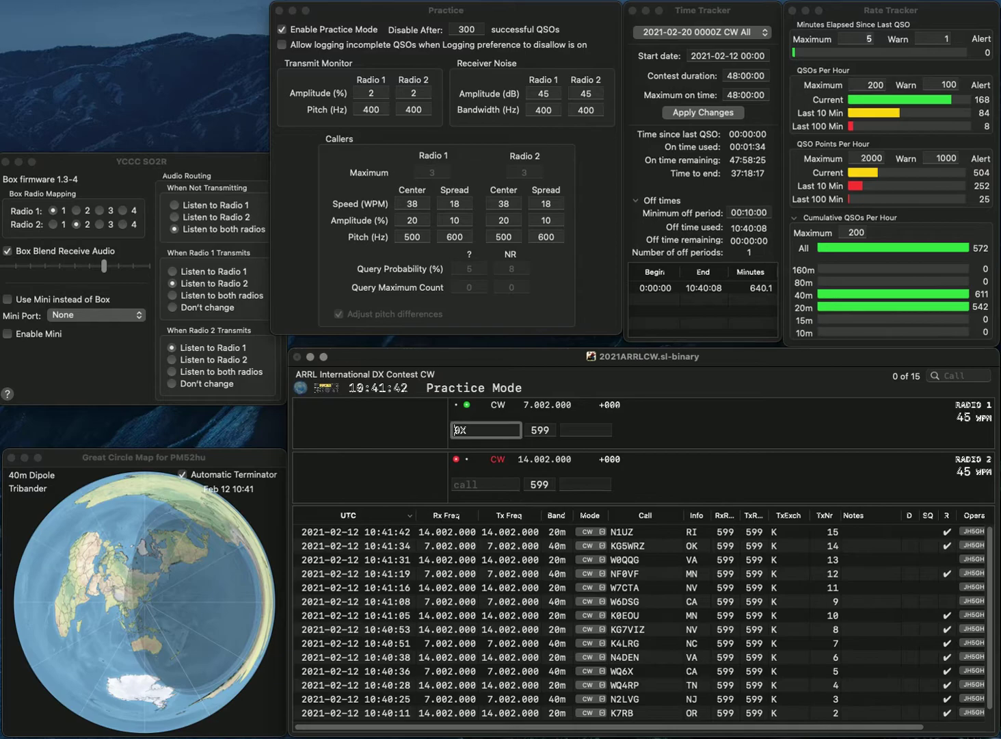
text(AD)
key(BackSpace)
text(B)
key(Return)
key(grave)
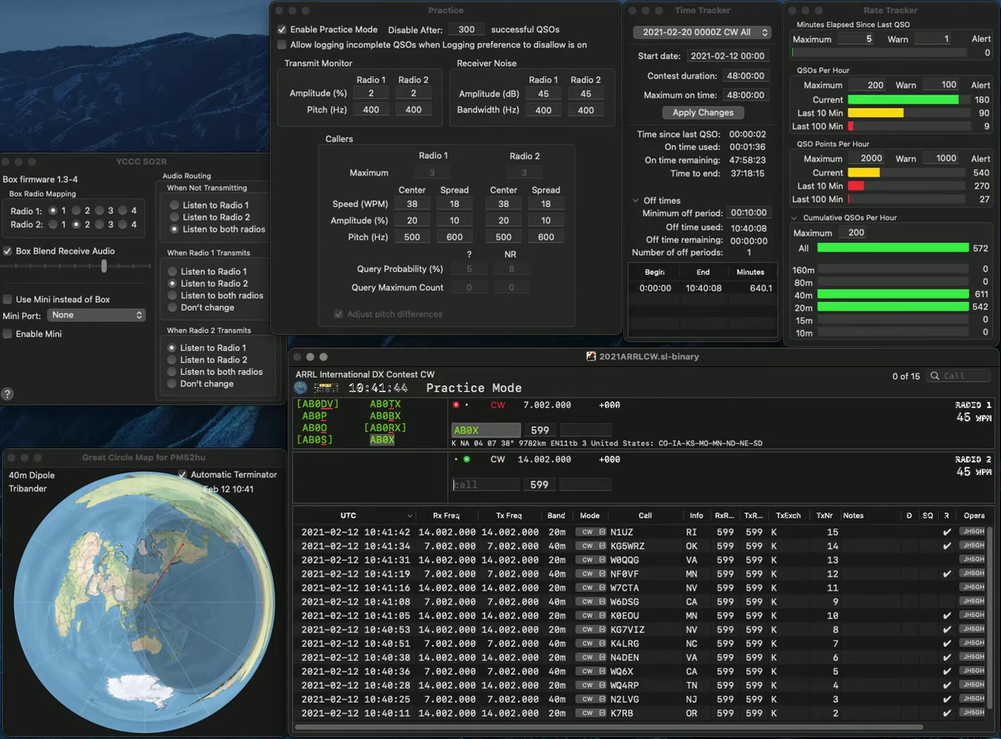
text(NB8KDR)
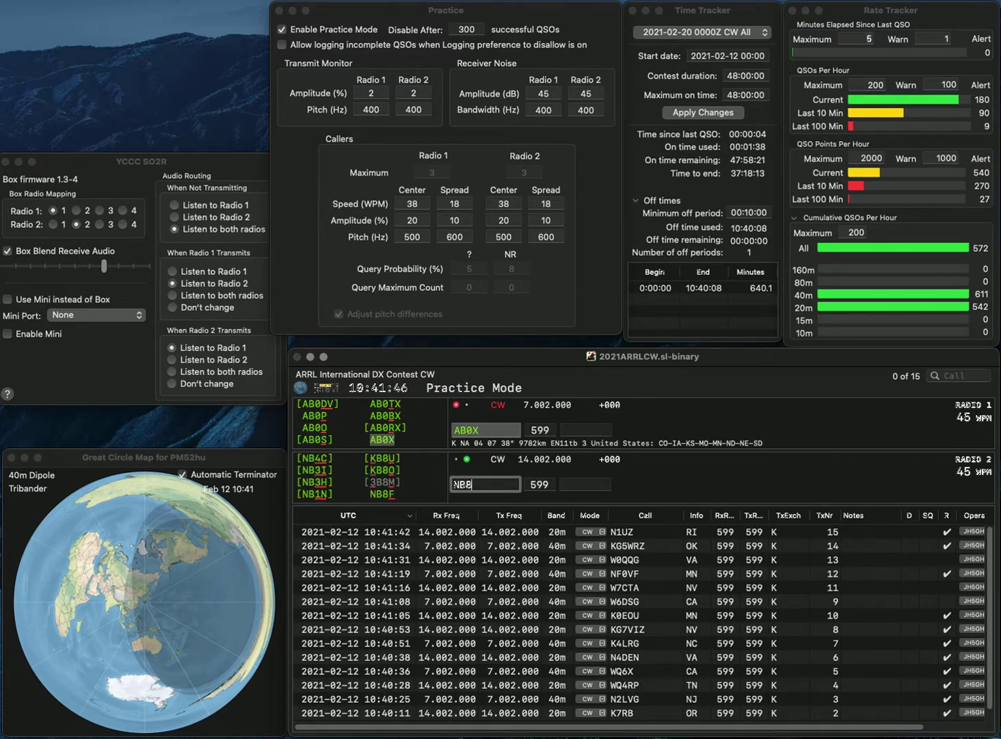
key(Return)
key(space)
text(ND)
key(space)
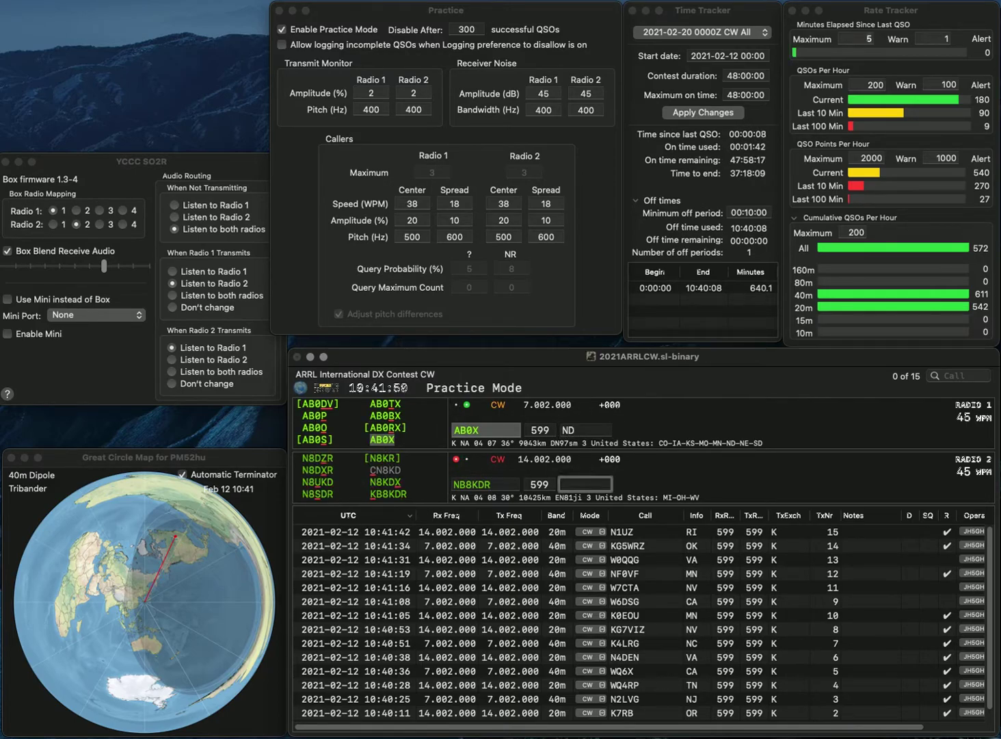
key(space)
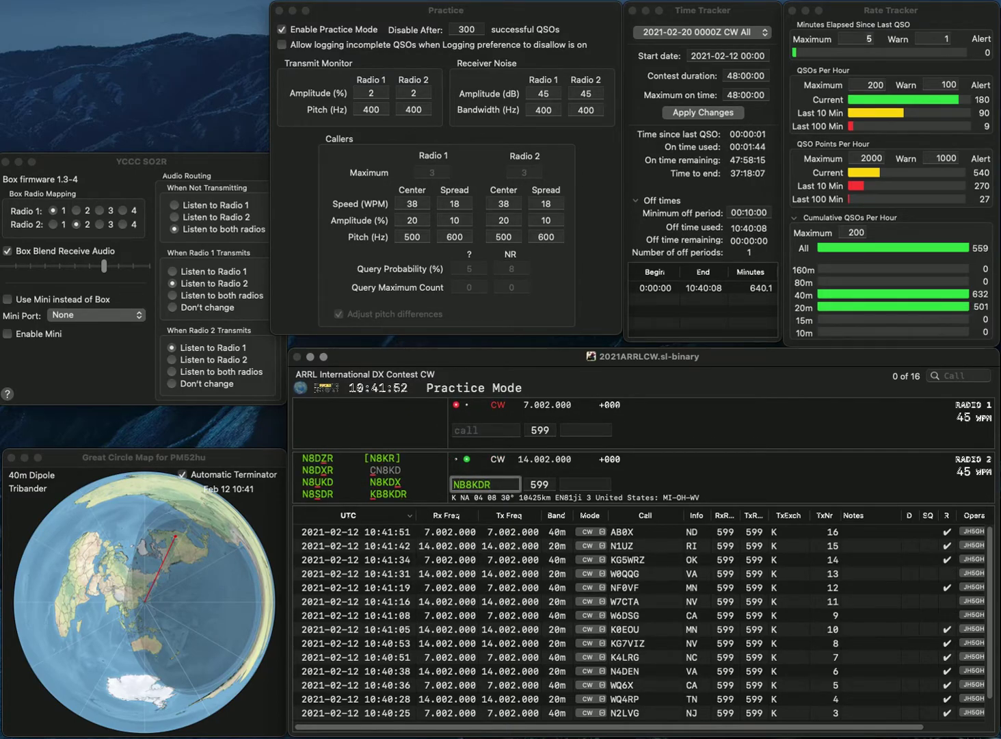
key(Left)
key(Left)
key(Left)
key(Left)
key(Left)
key(BackSpace)
text(K)
key(Return)
key(Return)
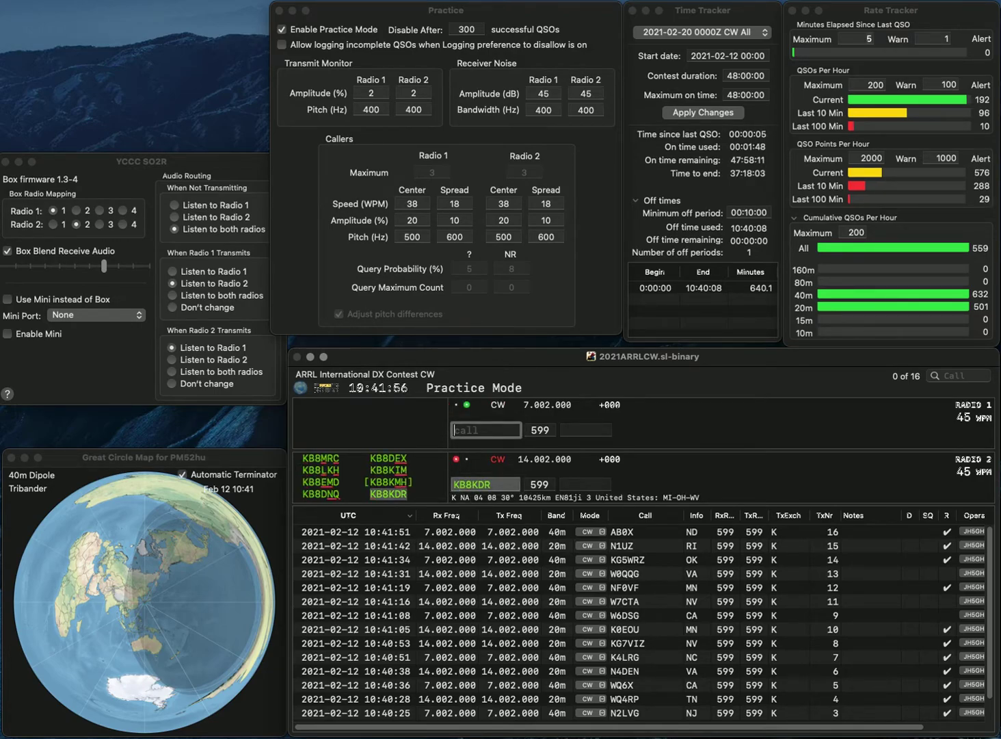
Send AB0CD on radio 1, answer KB8KDR, and log AB0CD with exchange KS
text(B0CD)
key(Left)
key(Left)
key(Left)
key(Left)
text(A)
key(Return)
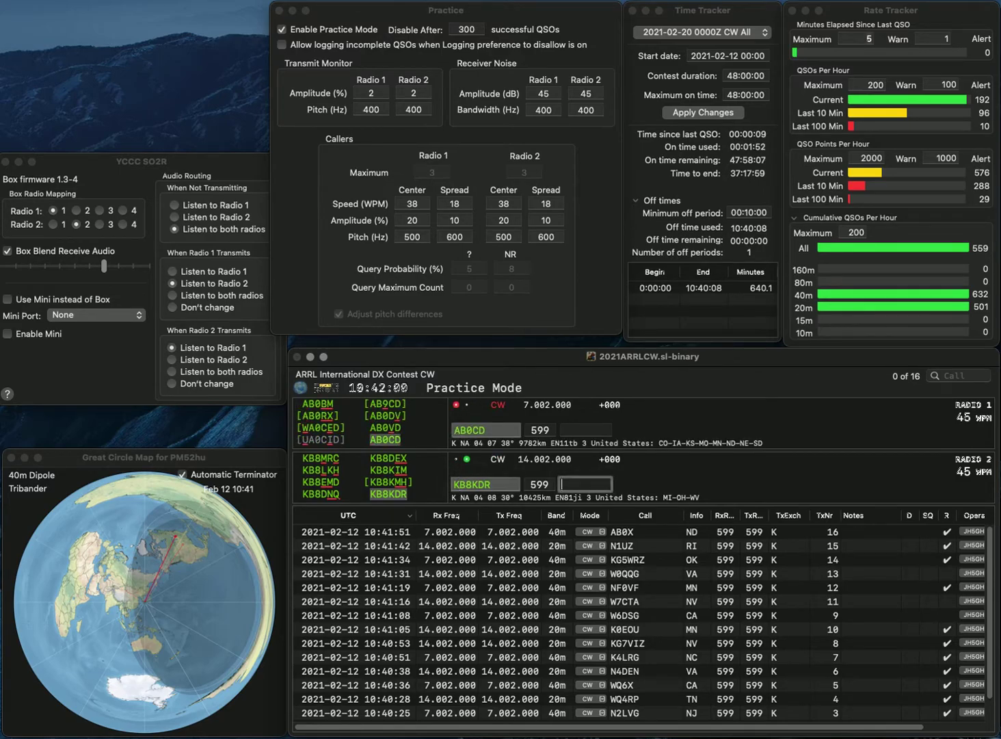
key(Return)
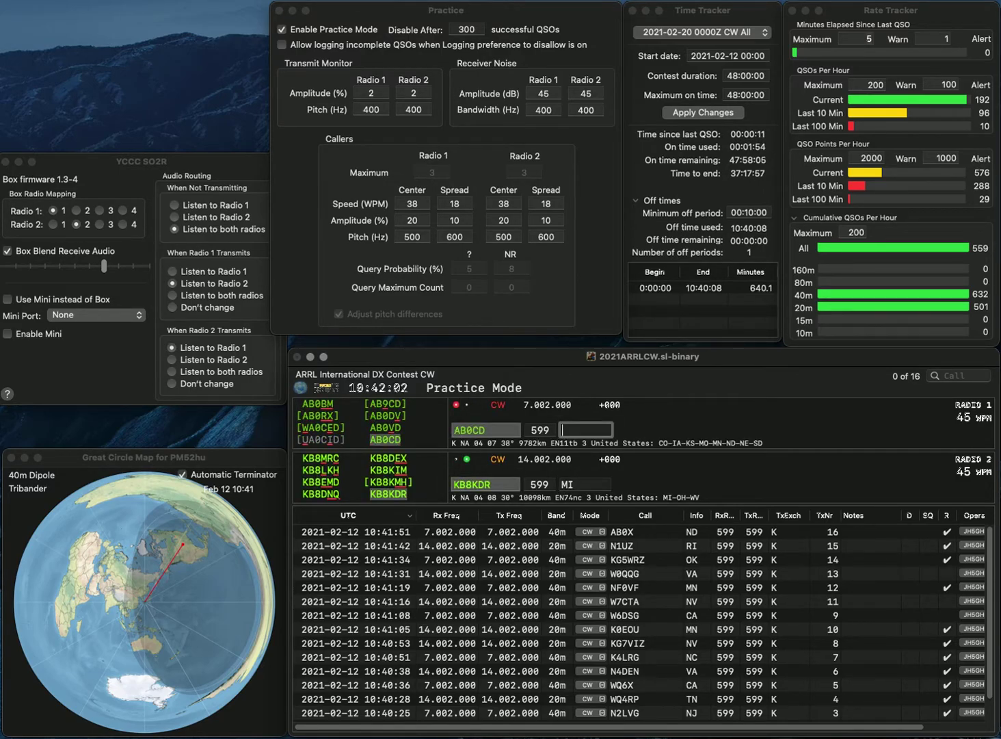
text(KS)
key(Return)
text(W9)
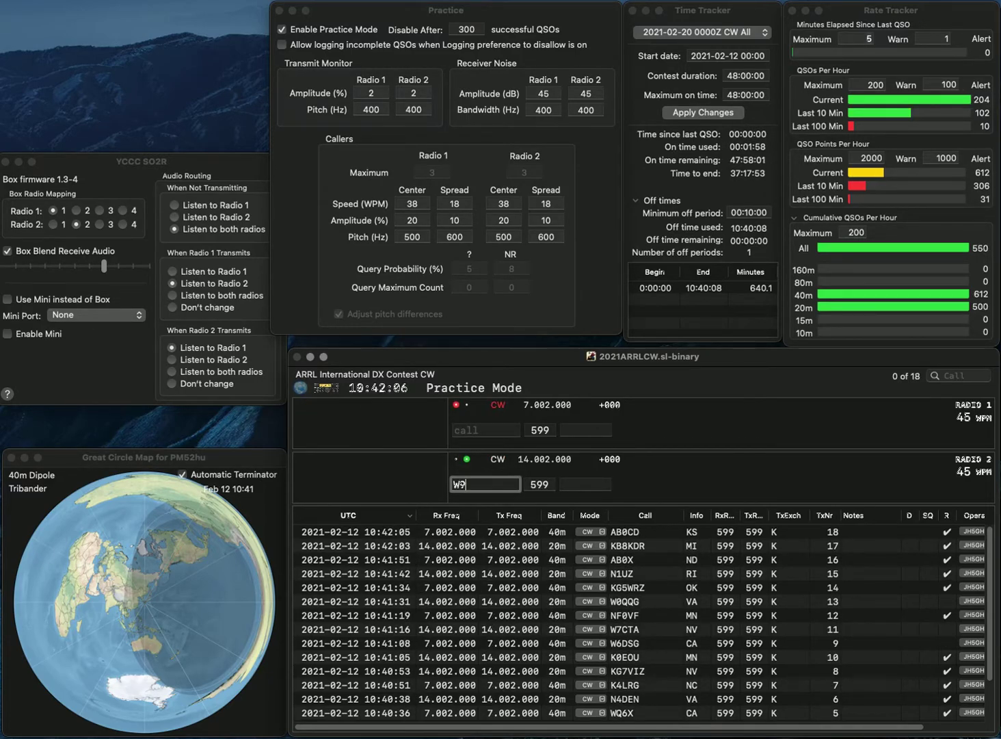
text(RGB)
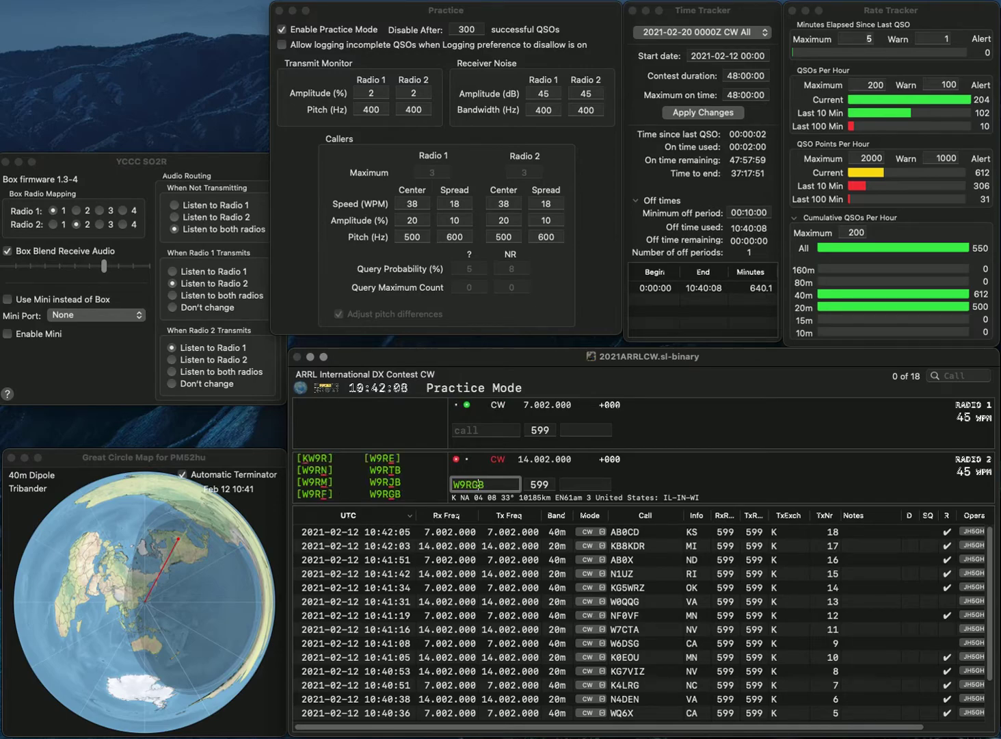
key(Return)
text(KPX)
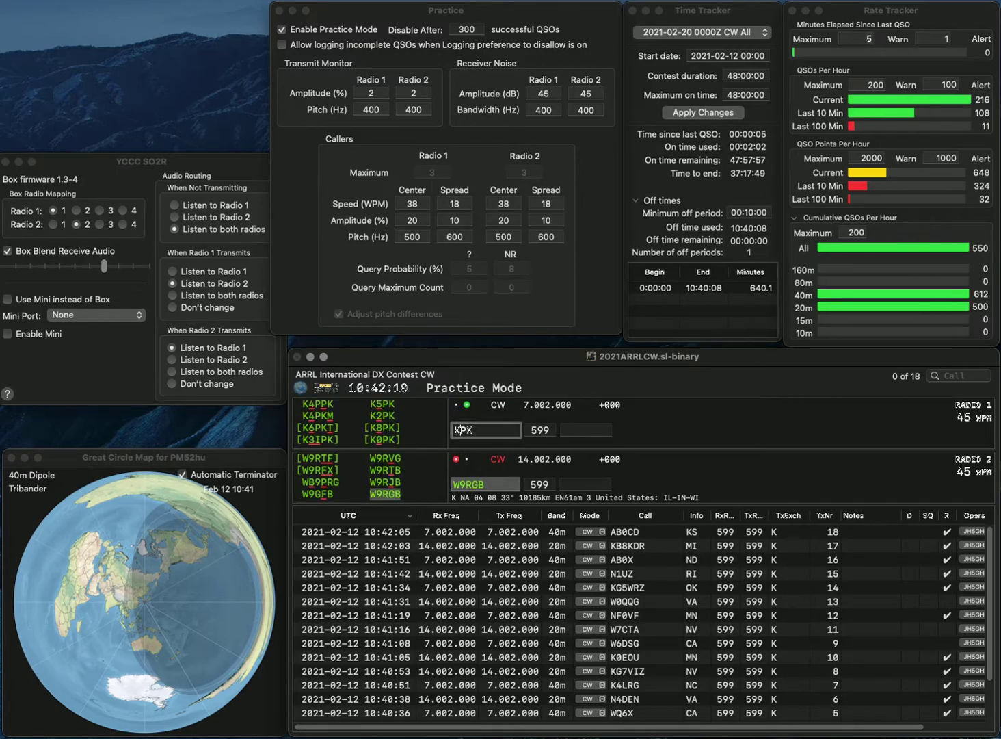
text(5)
key(Return)
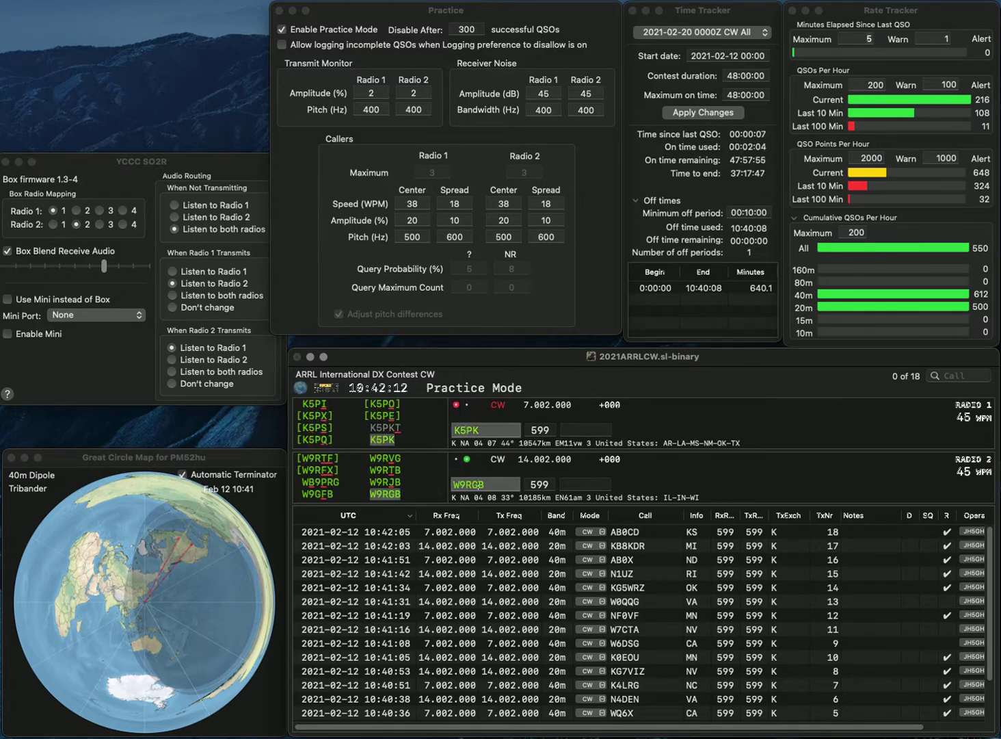
key(Return)
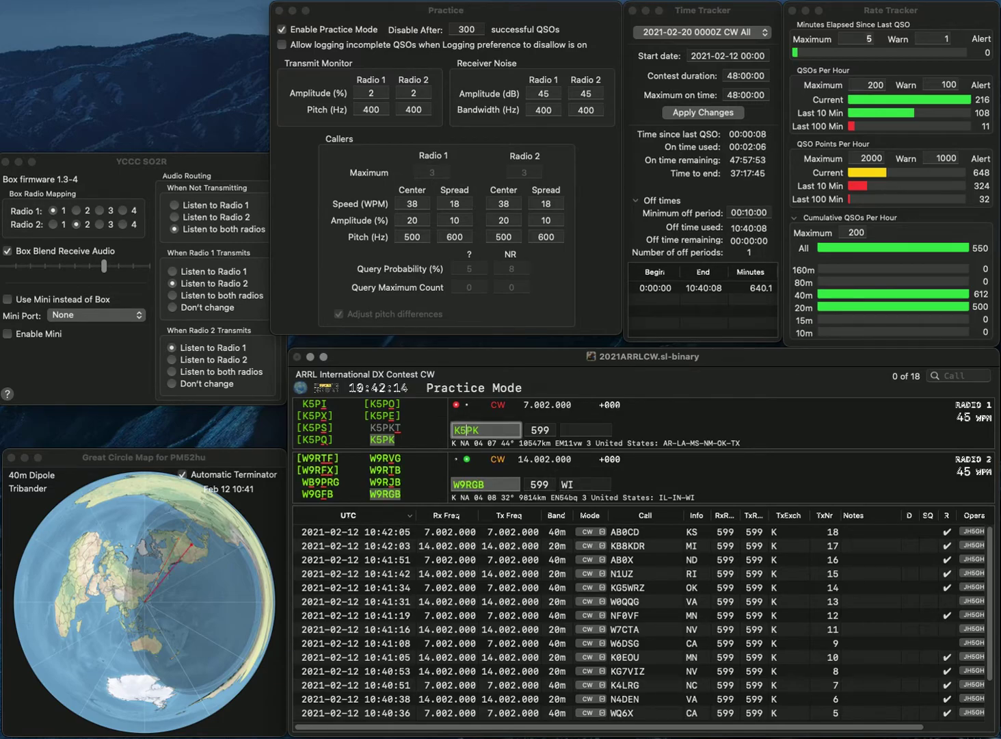
key(space)
text(OK)
key(Return)
Work K3HX and KG5UFR, logging them with exchanges PA and NM
text(K3HX)
key(Return)
text(K)
text(G5UF)
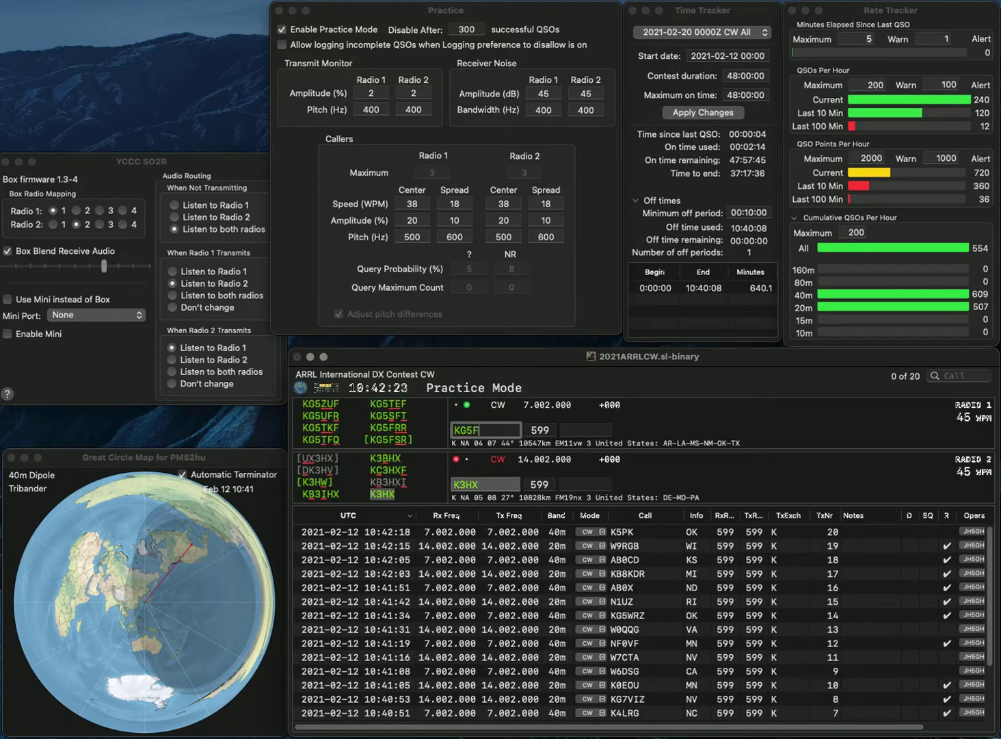
text(R)
key(Return)
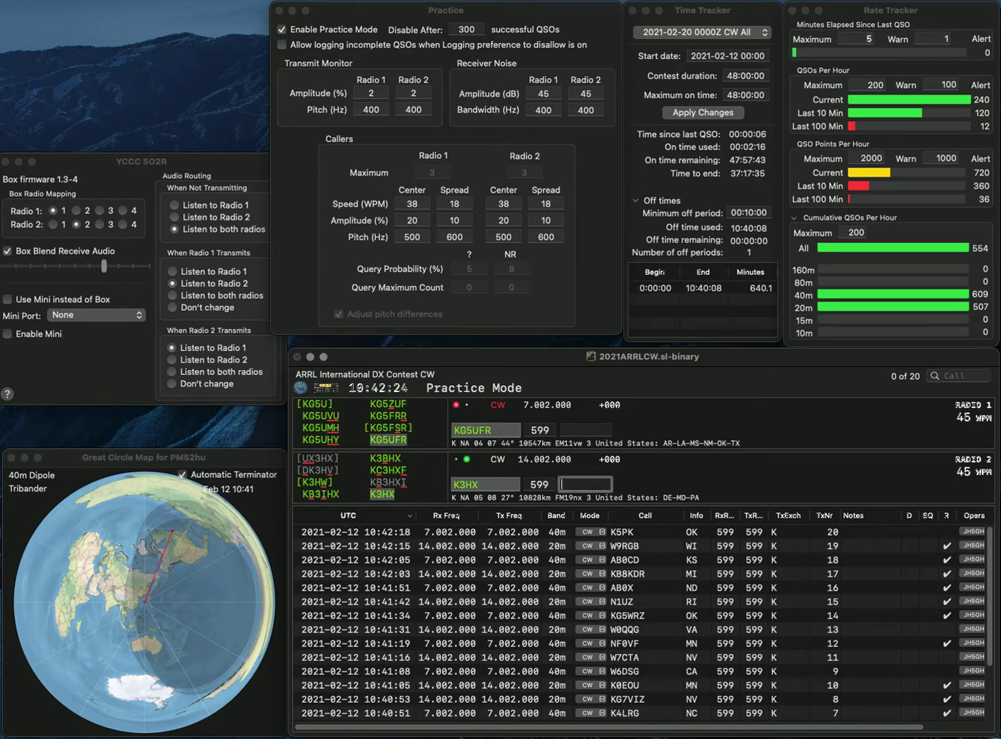
text(PA)
key(Return)
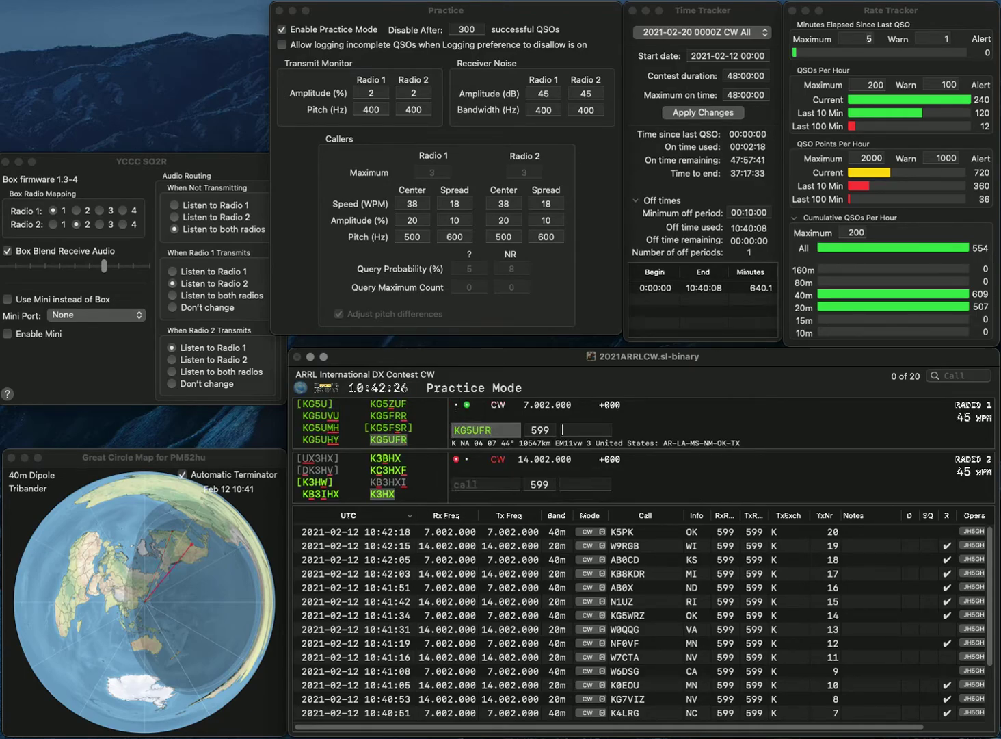
text(NM)
key(Return)
text(7QL)
key(Home)
text(W)
key(Return)
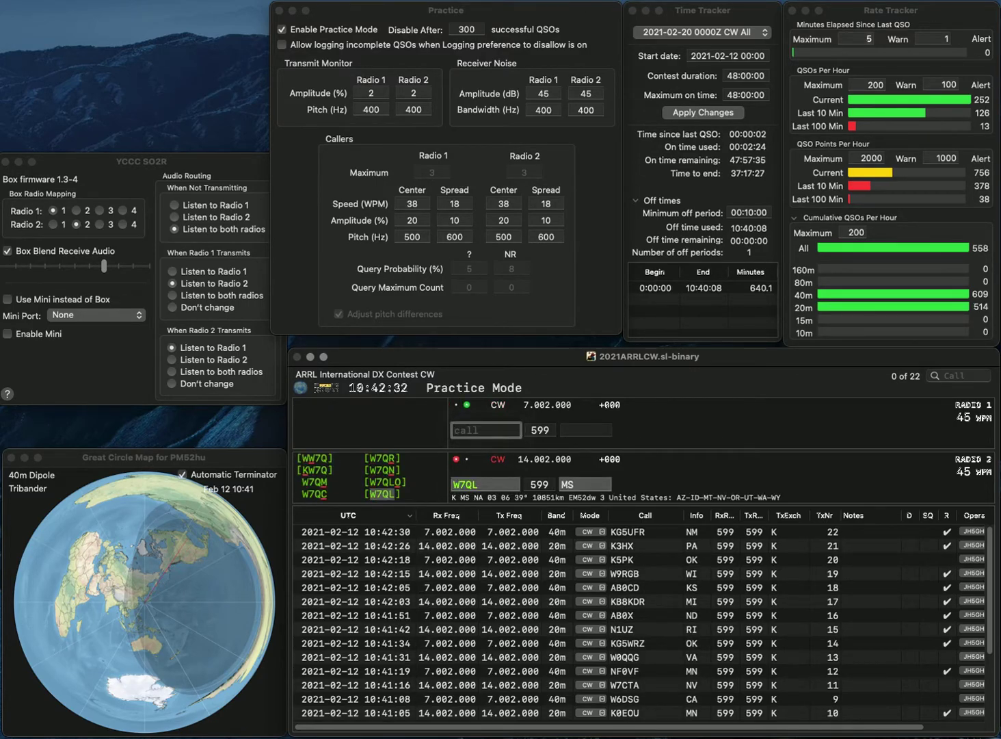
text(VA3FH)
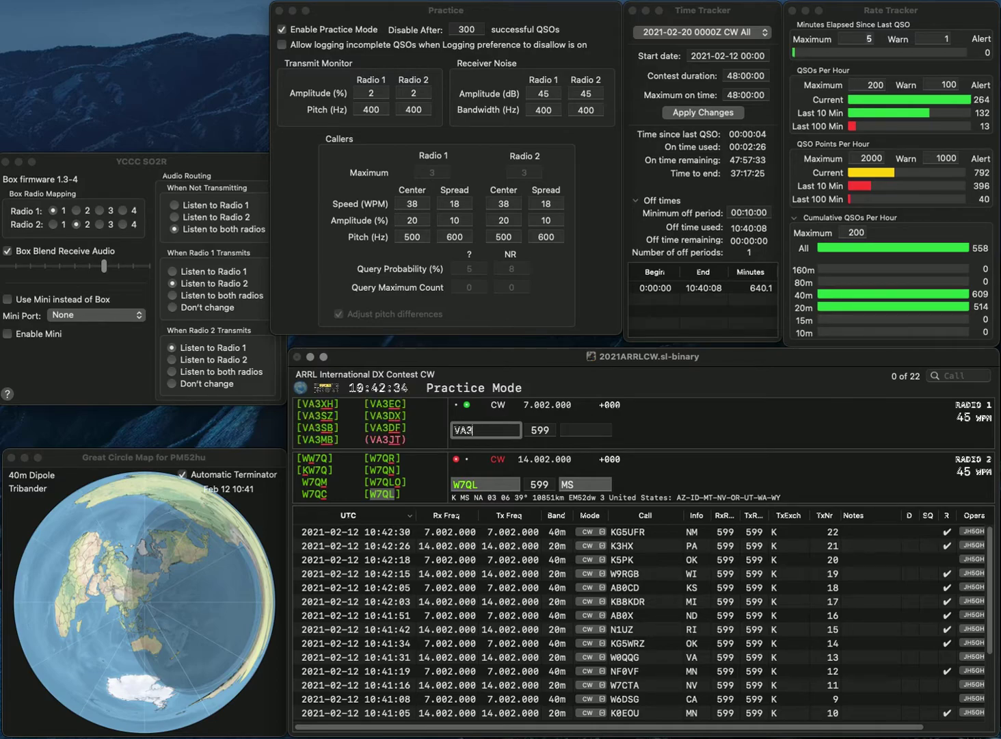
key(Return)
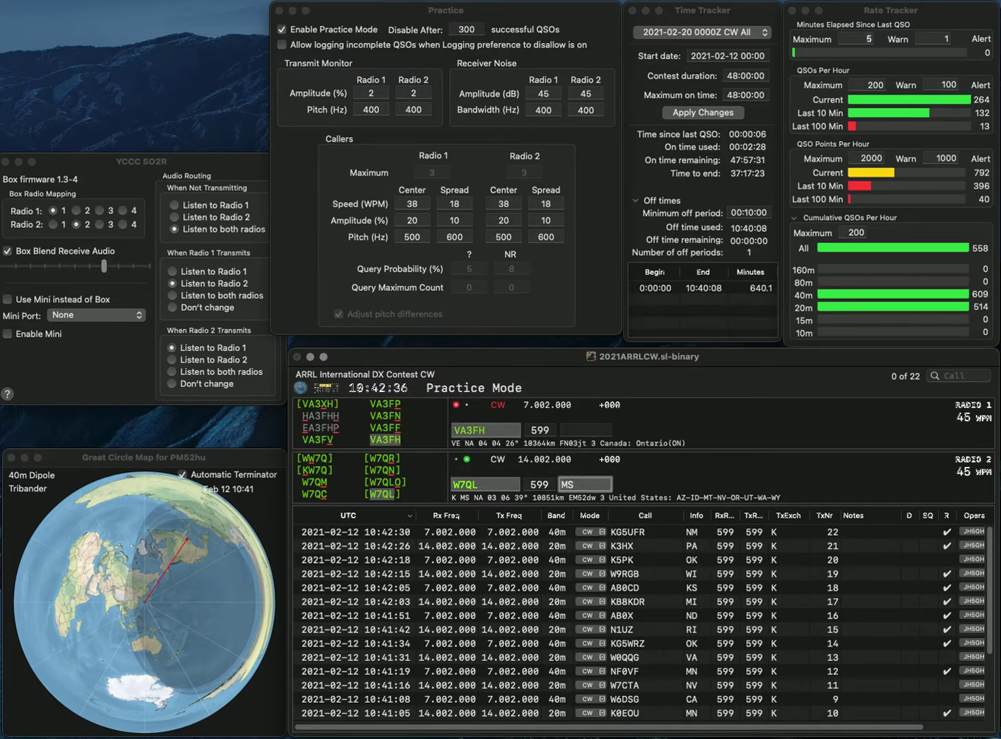
key(Return)
key(space)
text(ON)
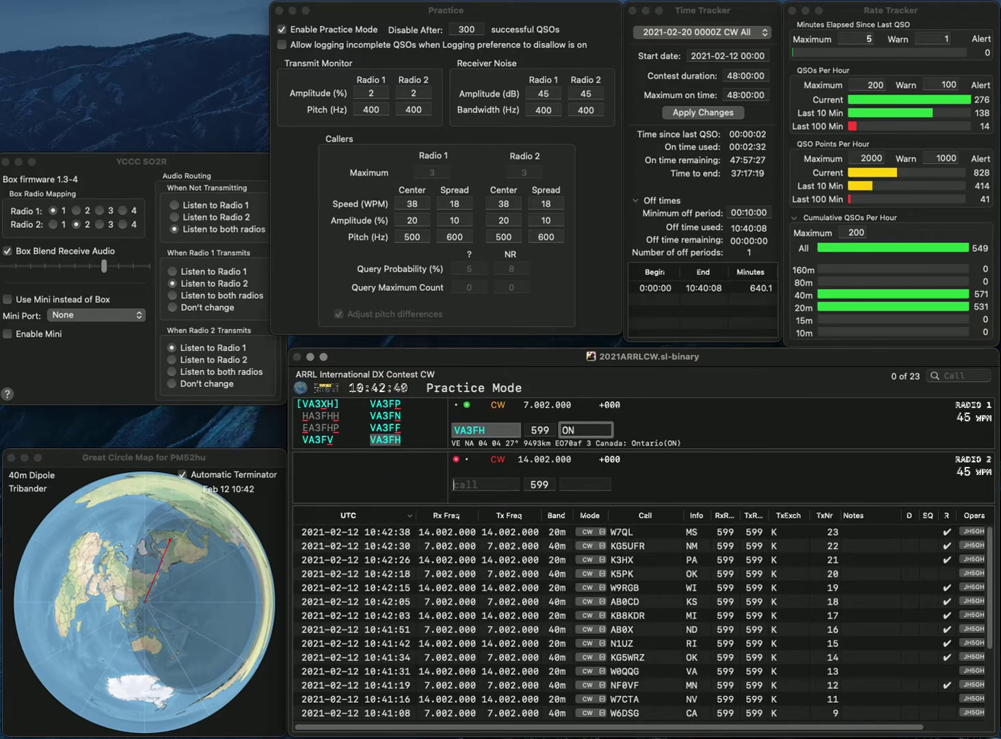
key(Return)
Work W8TM and AA5VU, logging them with exchanges OH and AR
text(W)
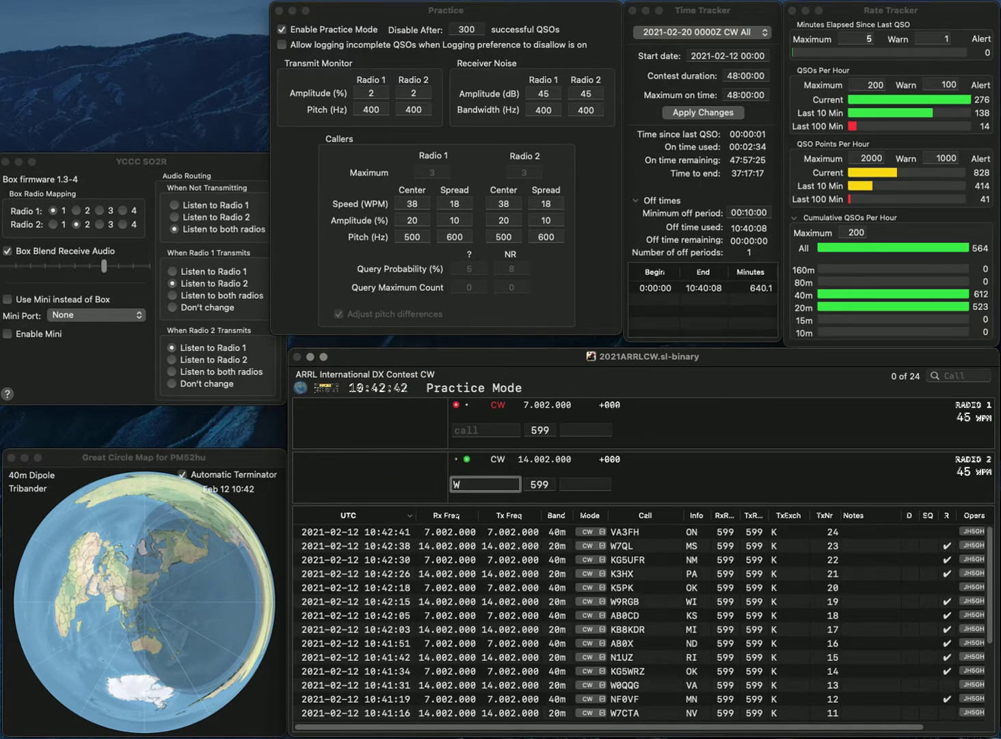
text(8TM)
key(Return)
text(AA)
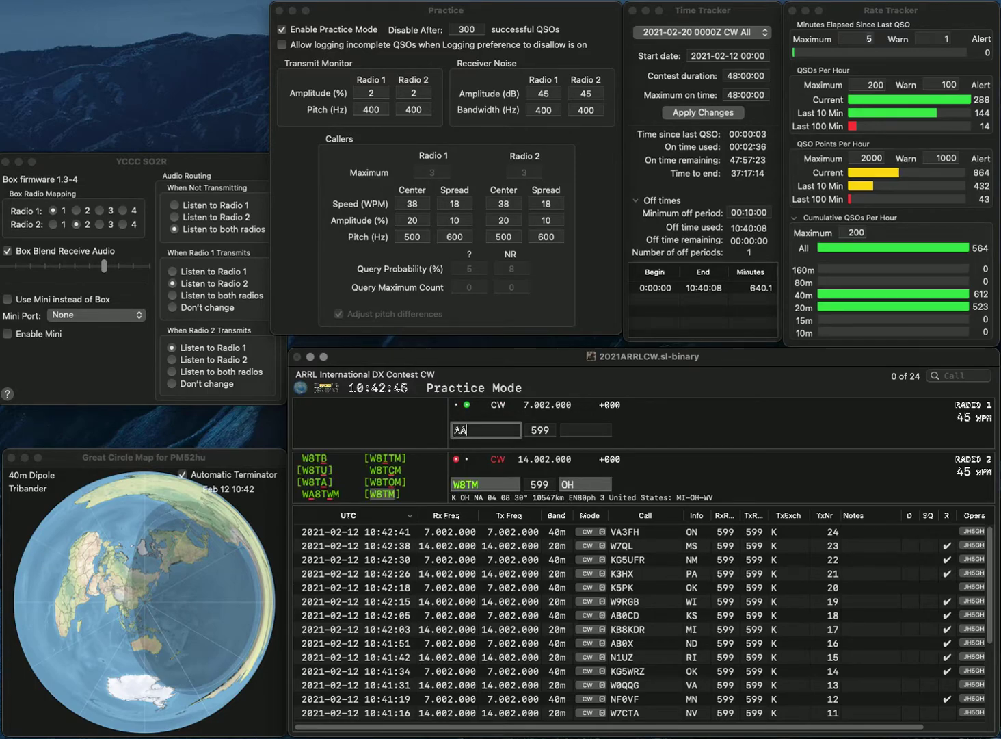
text(5VU)
key(Return)
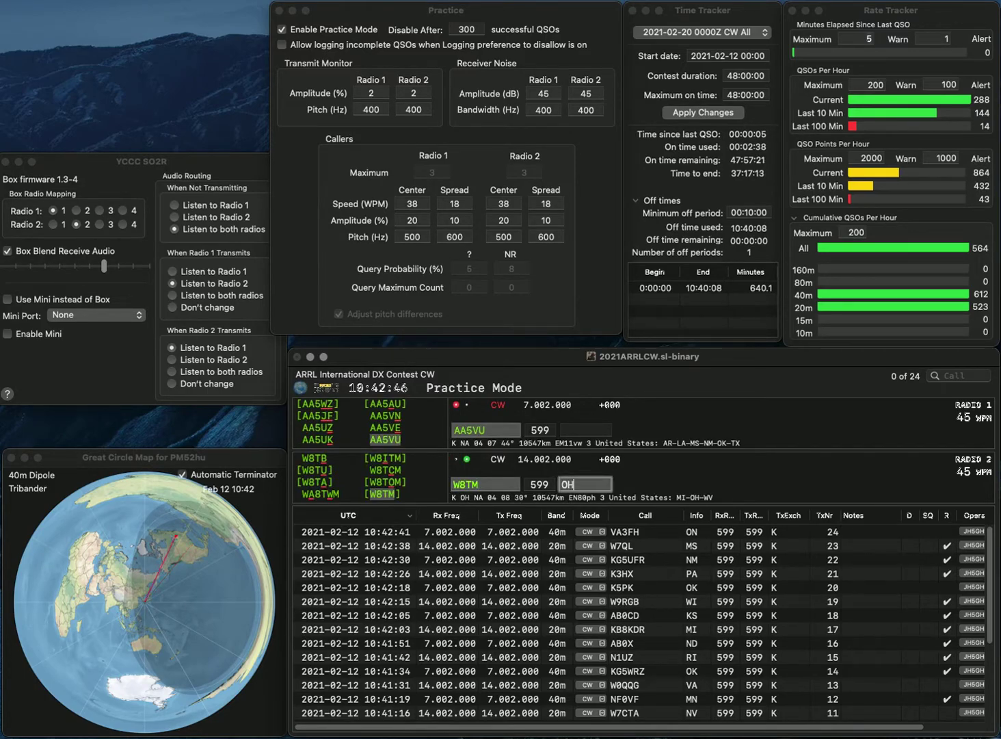
key(Return)
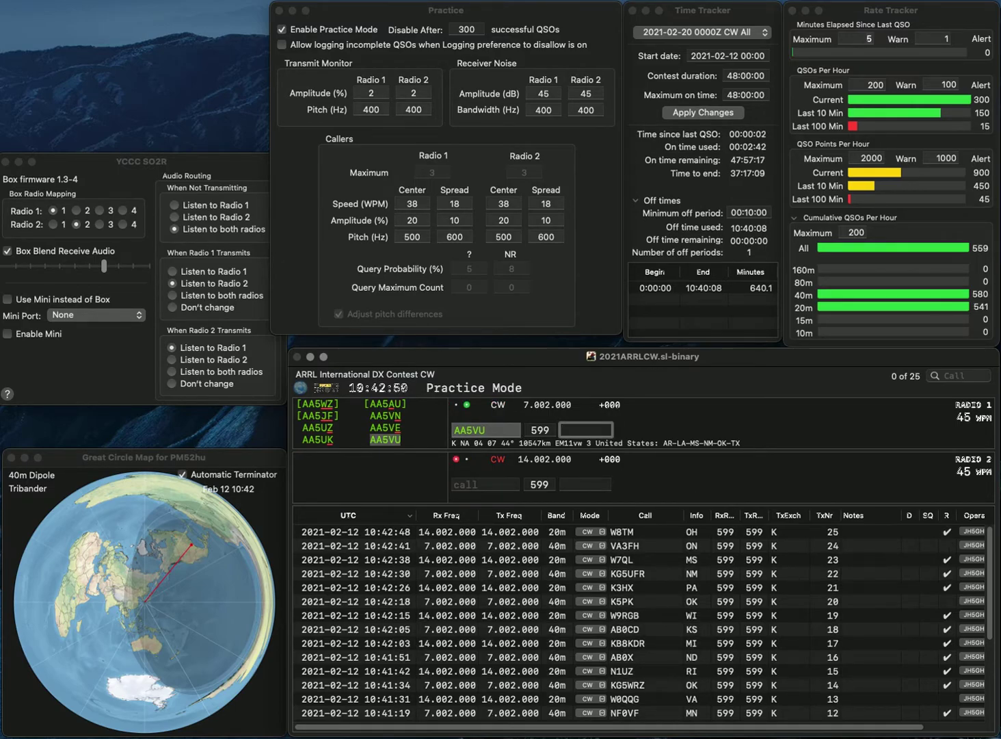
key(Return)
text(K4)
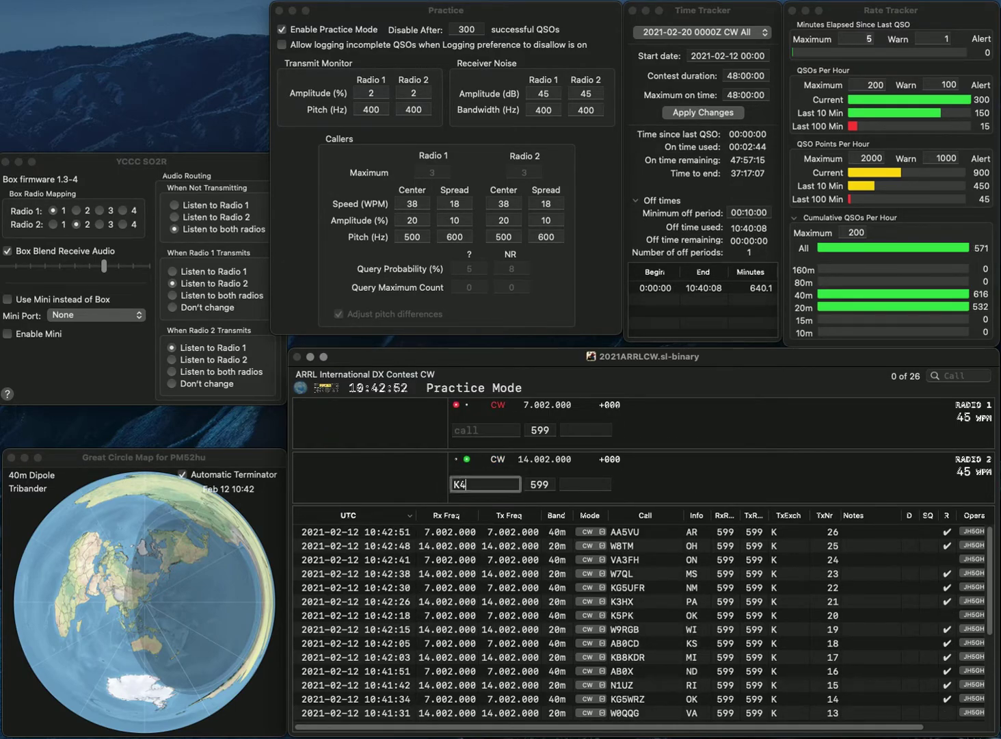
text(DX)
key(Return)
text(KM5TY)
key(Return)
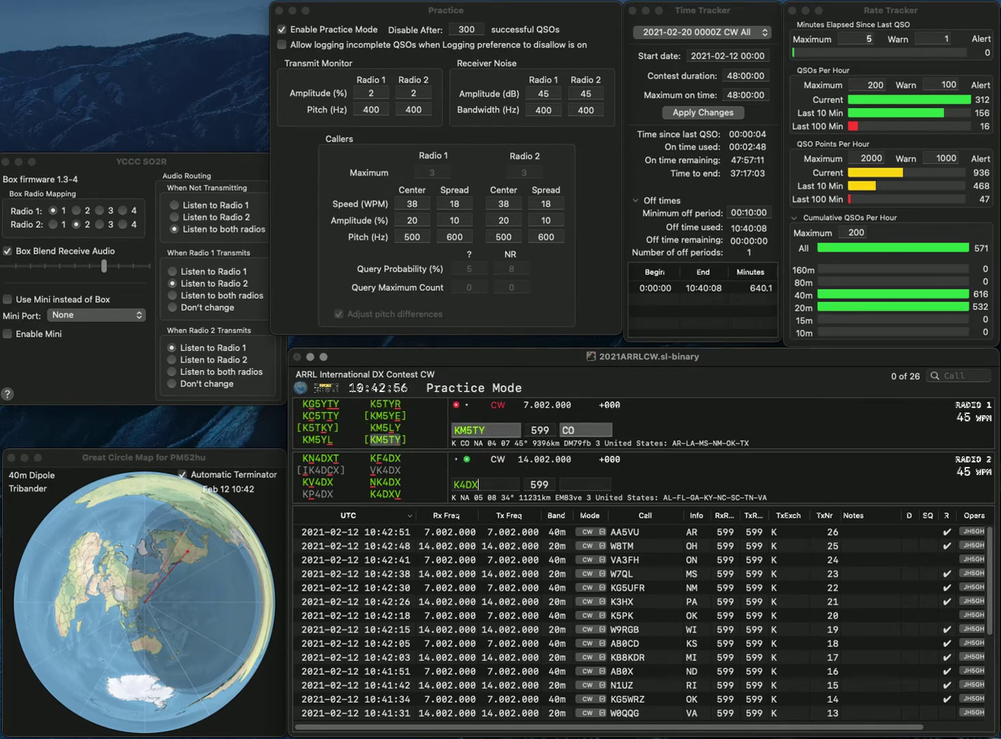
key(BackSpace)
text(5)
key(Return)
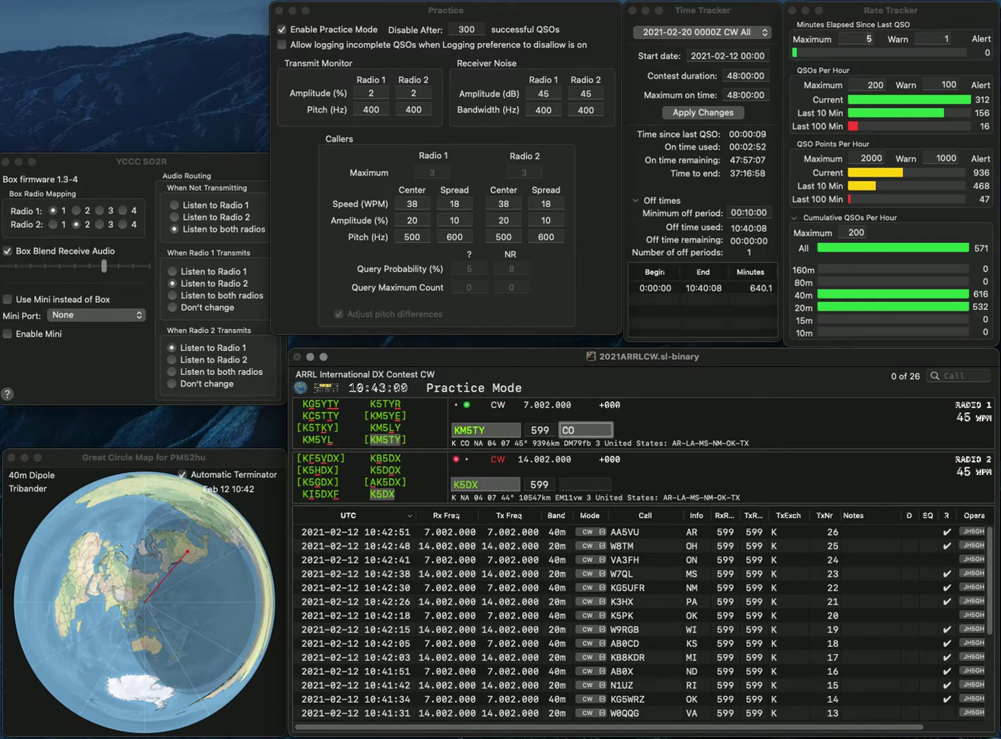
key(Return)
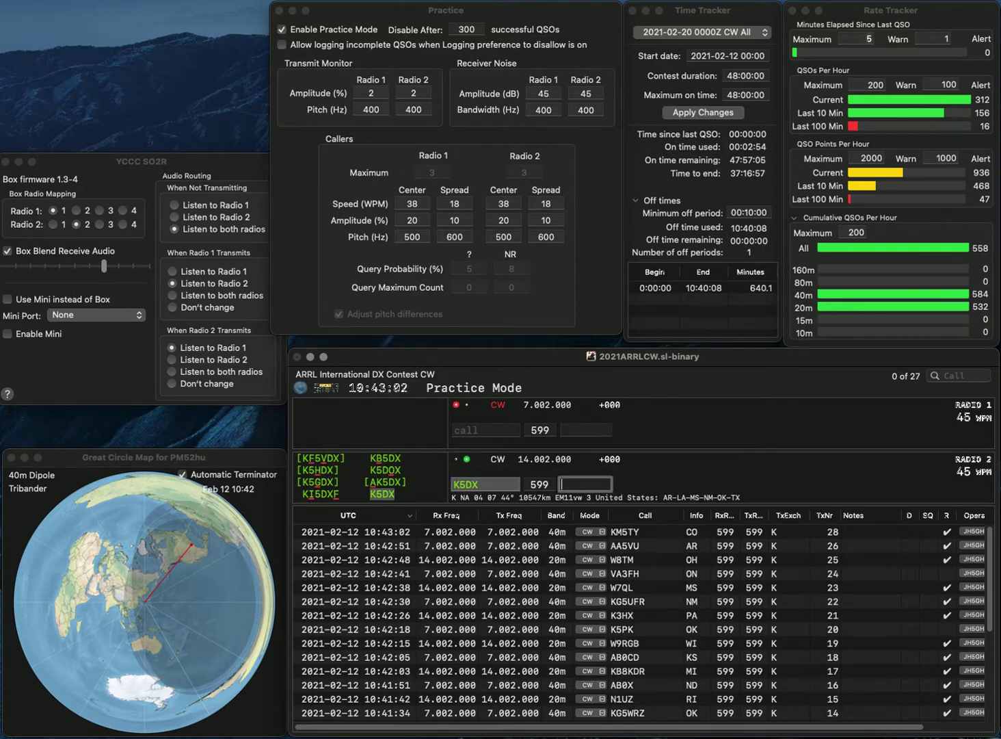
text(TX)
key(Return)
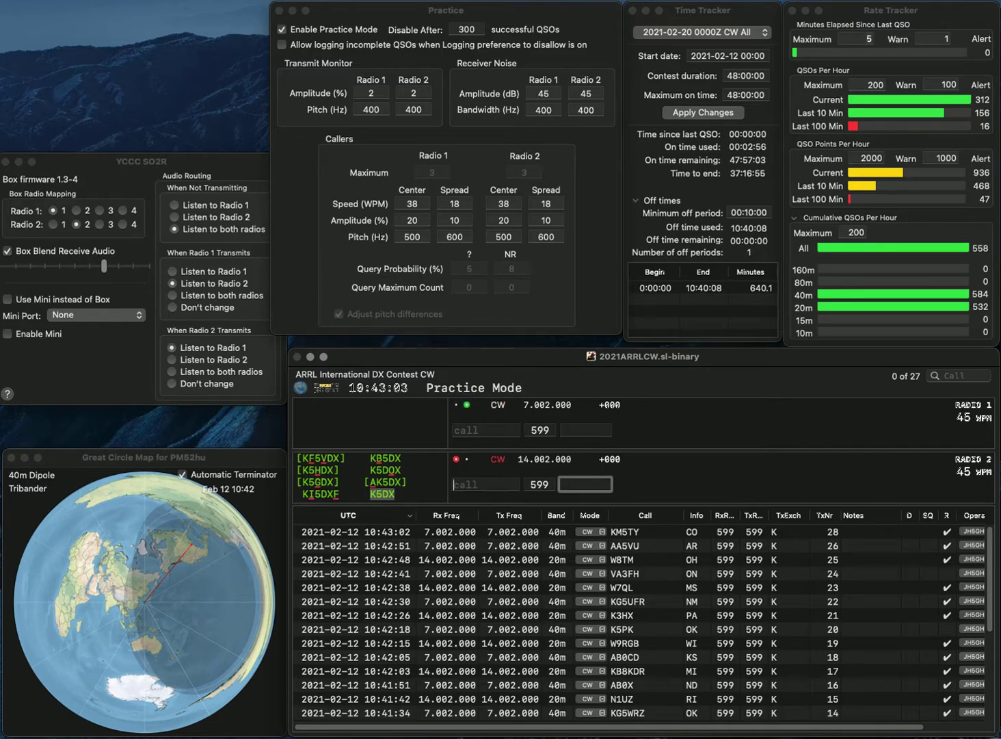
text(KE5ES)
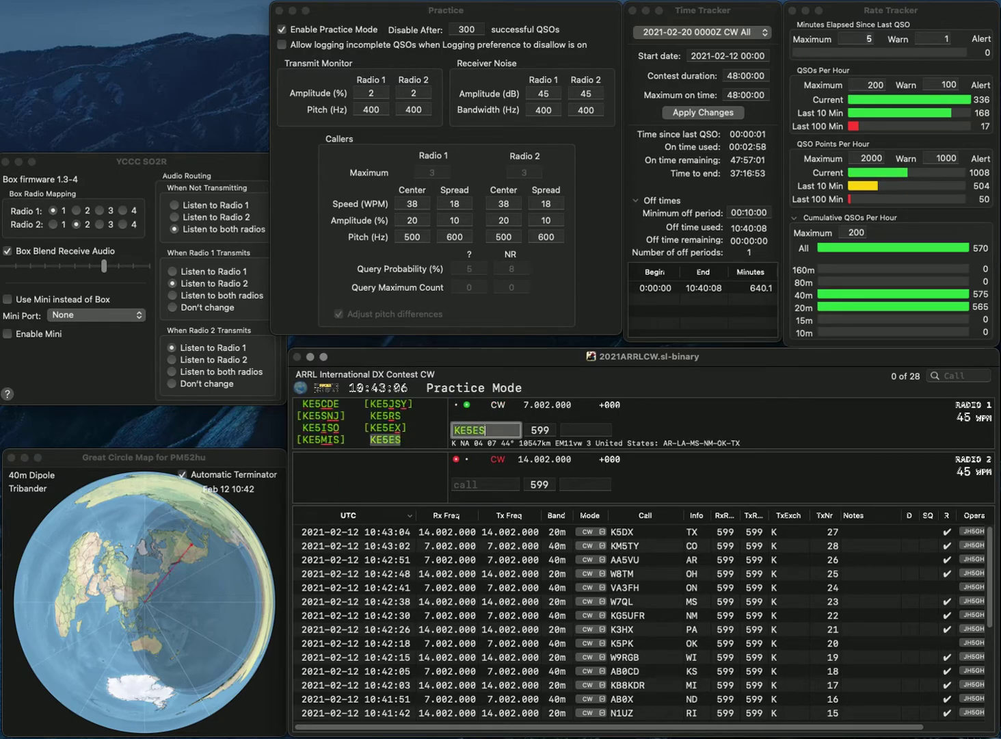
key(Return)
Log KE5ES with exchange LA and AA5TL with exchange OK on the two radios
text(AA5)
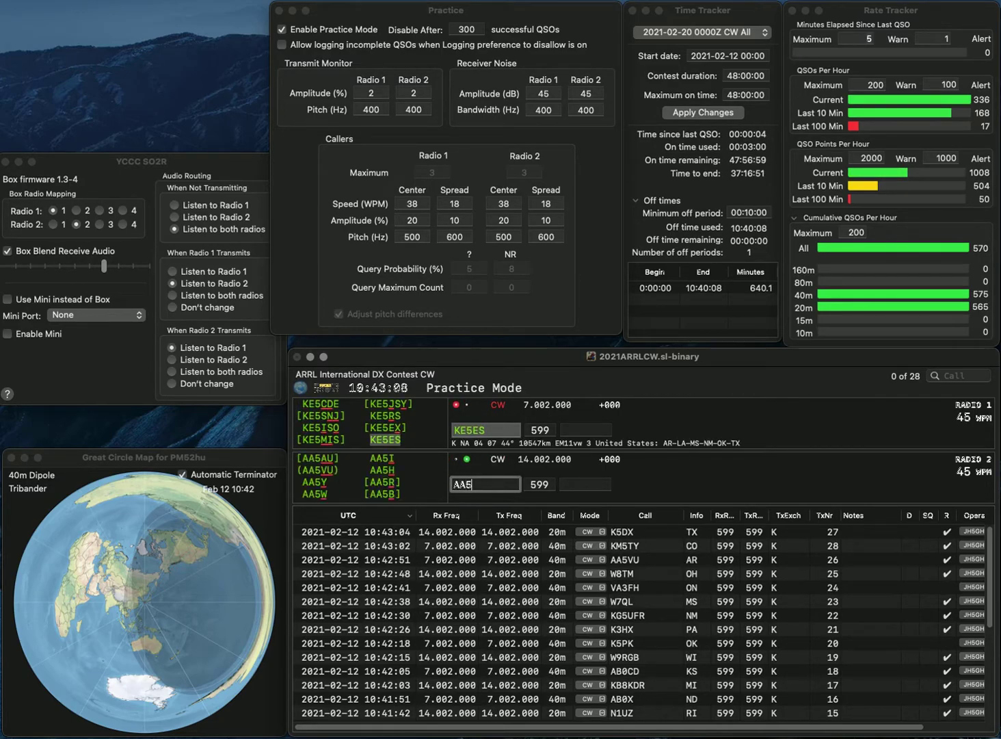
text(TL)
key(Return)
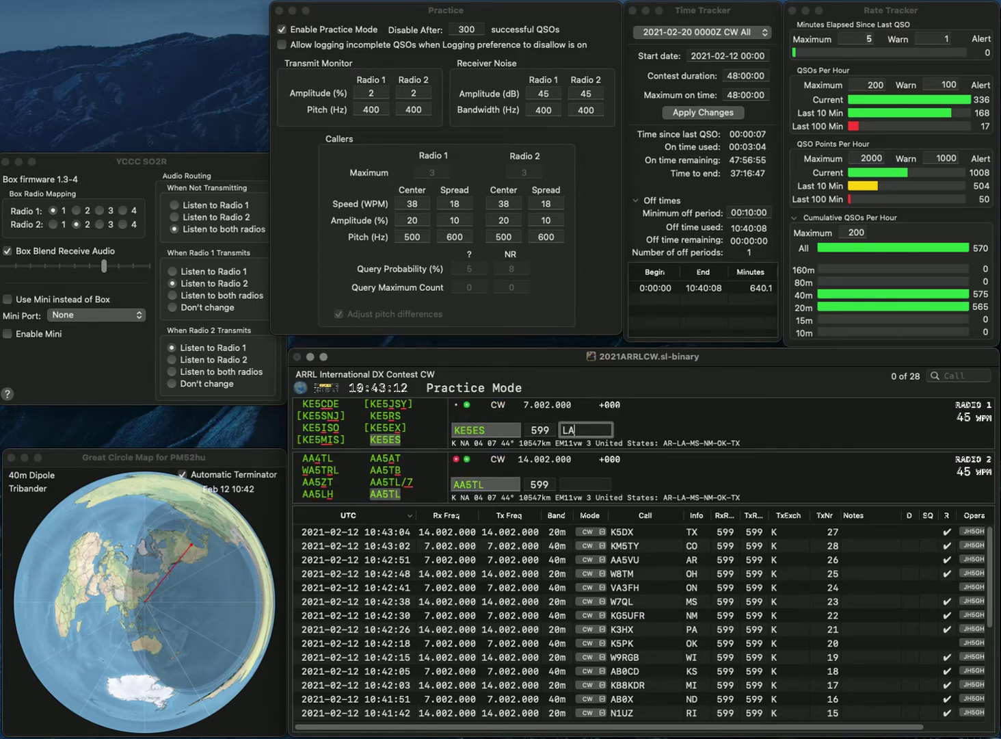
key(Return)
text(OK)
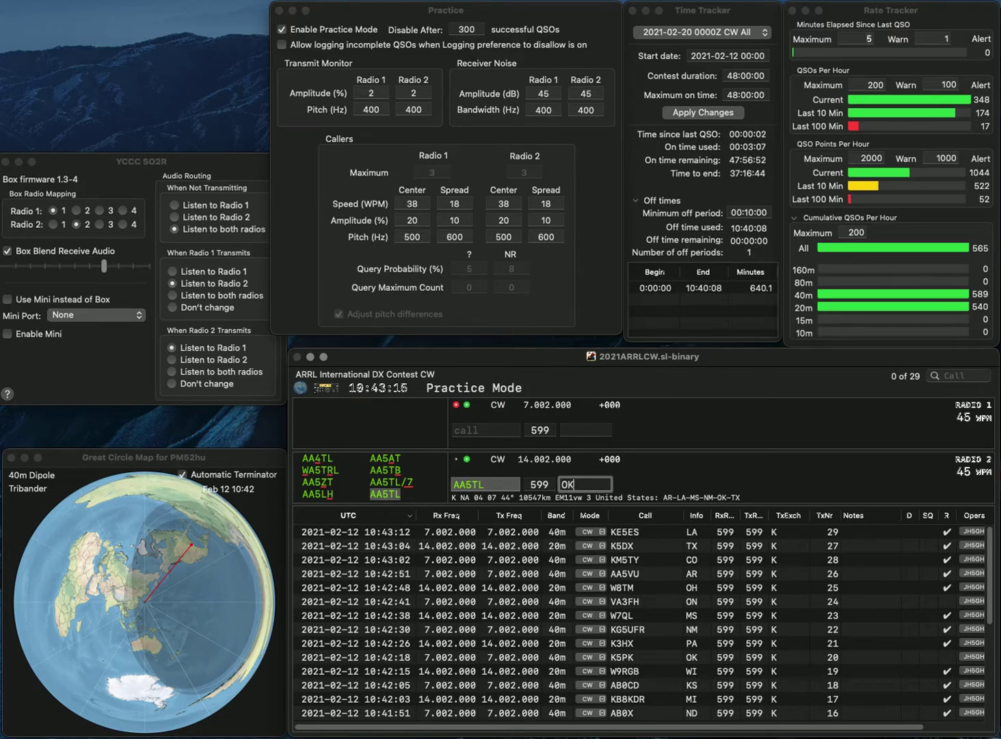
key(Return)
Log NV1P with exchange CT and send W6OAT its exchange, correcting the mistyped call
key(BackSpace)
text(NV1P)
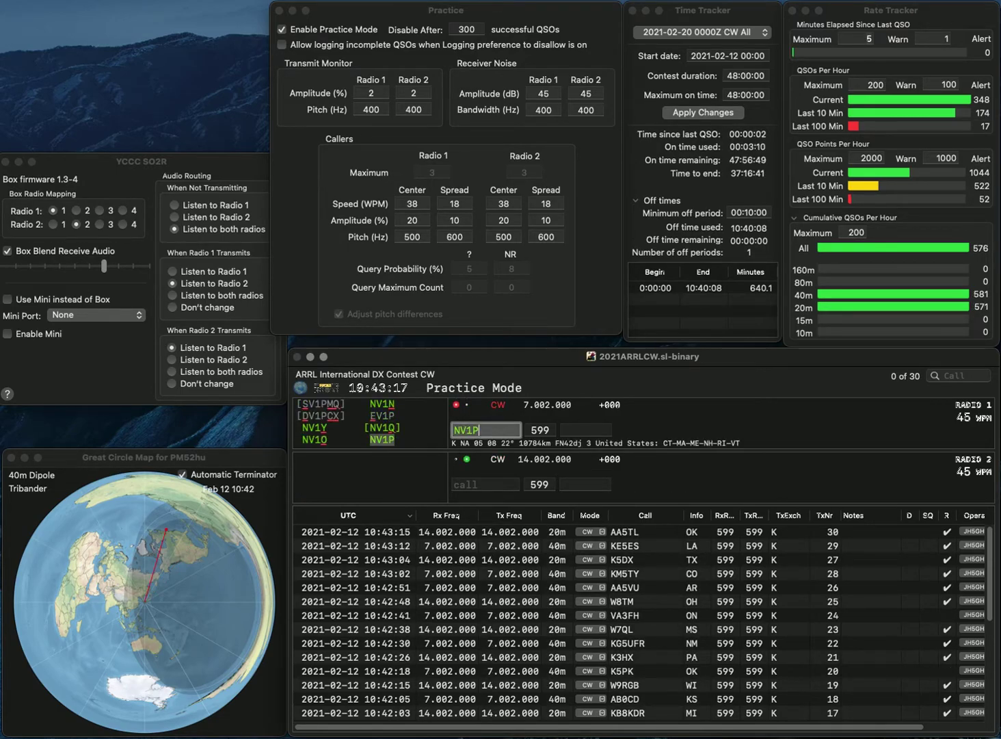
key(Tab)
text(W6)
text(A)
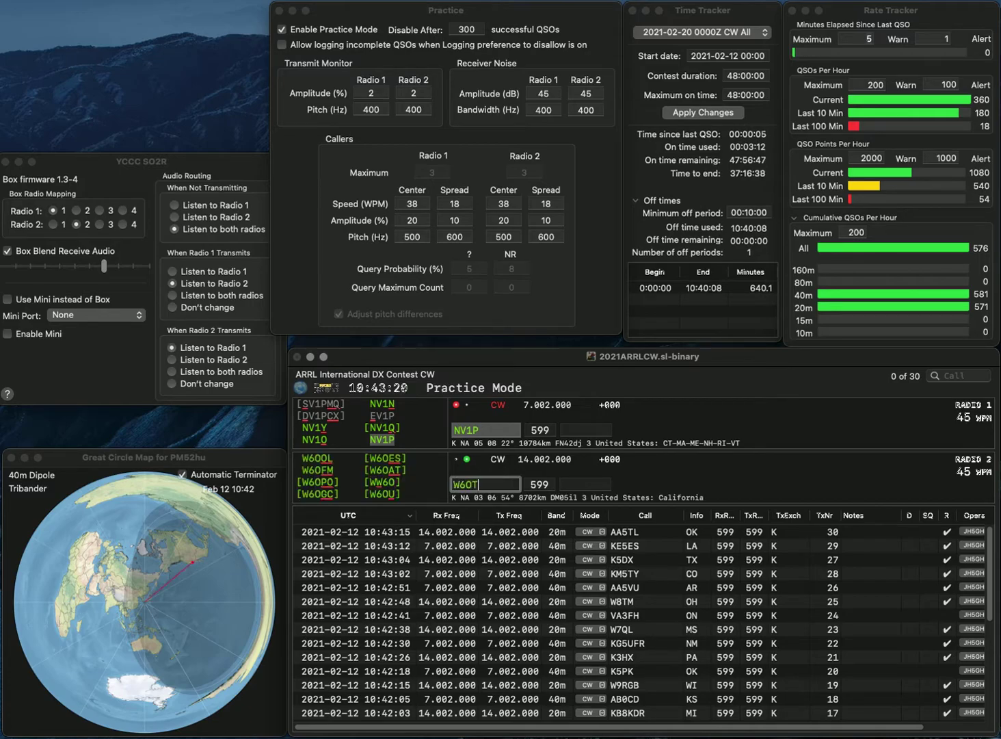
key(Return)
text(CT)
key(Return)
key(BackSpace)
text(OAT)
key(Return)
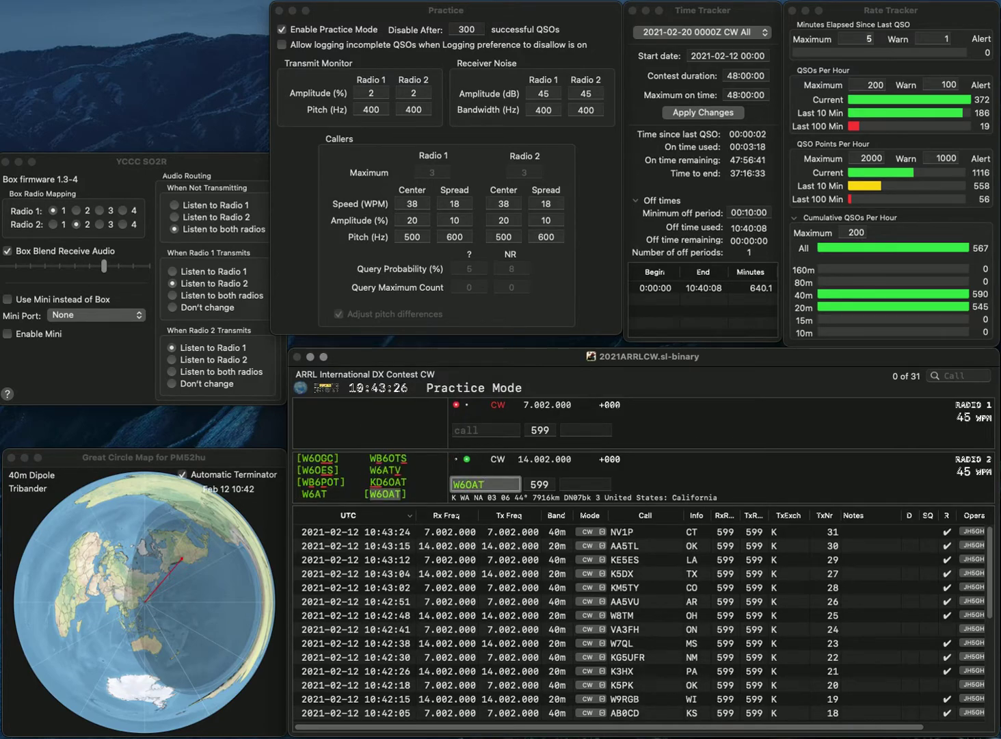
key(Return)
text(VE3)
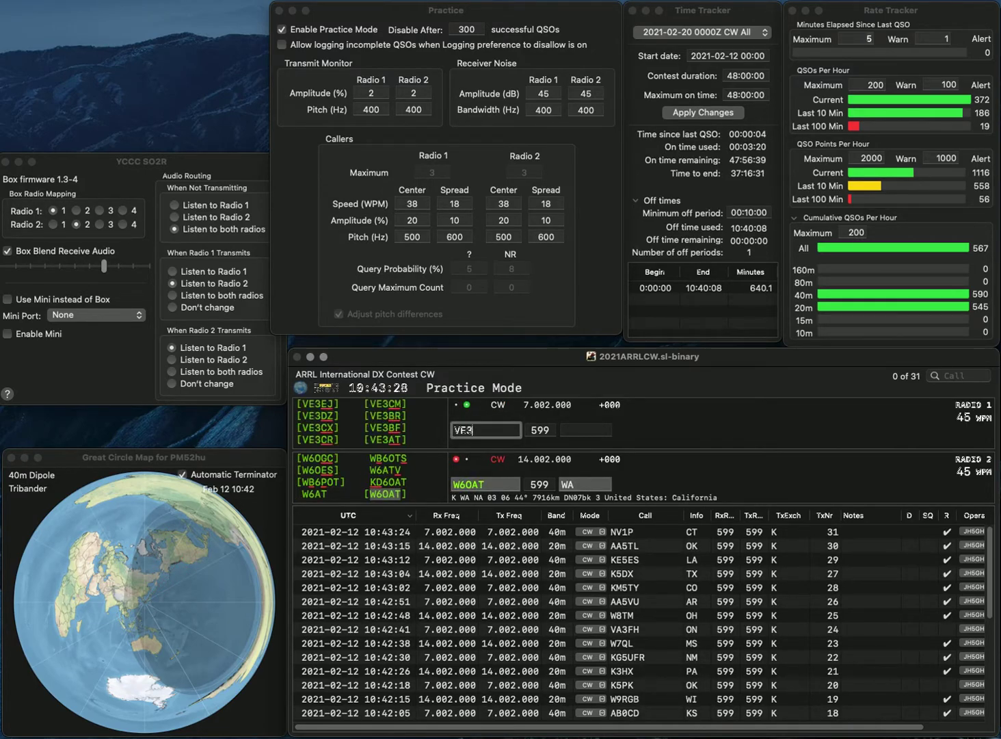
text(SU)
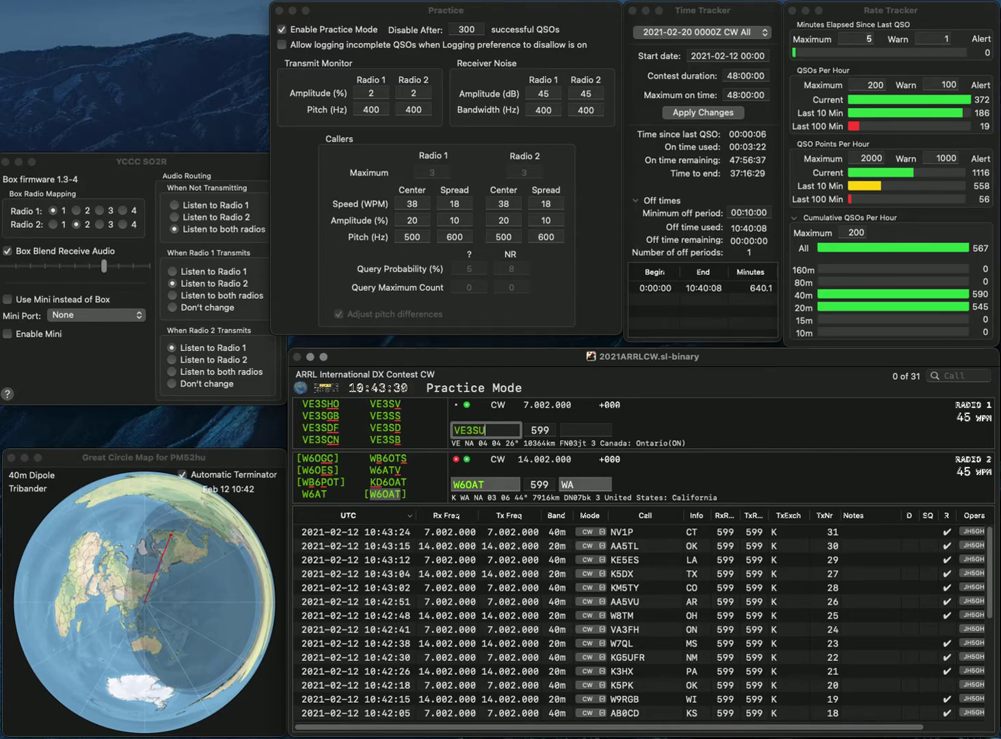
key(Left)
key(BackSpace)
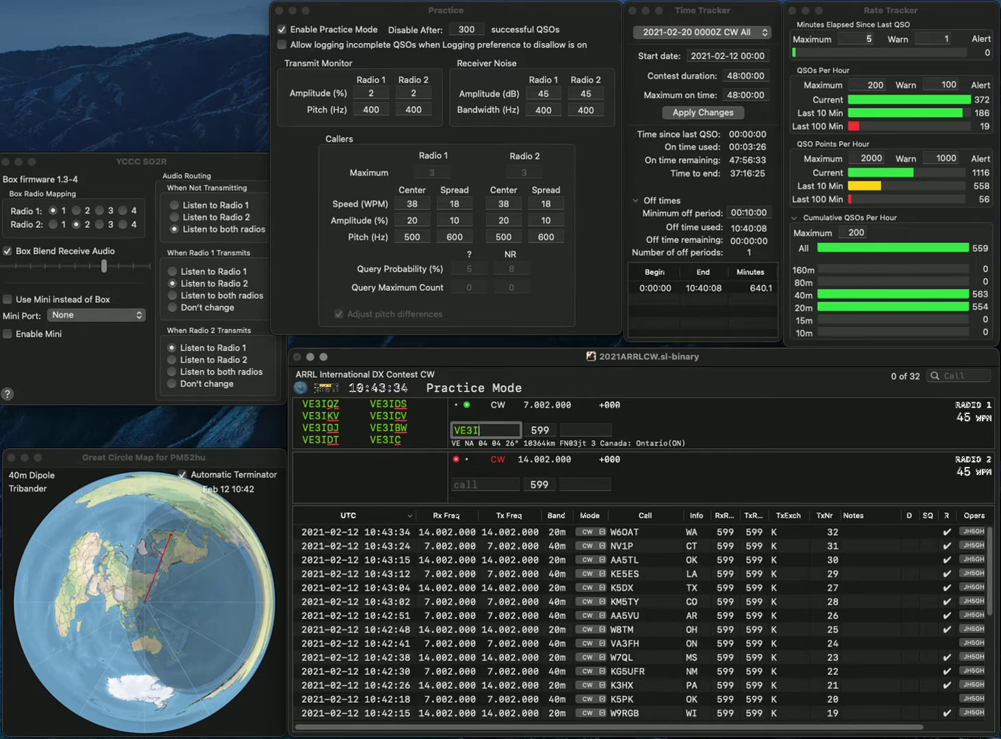
key(Delete)
text(IEU)
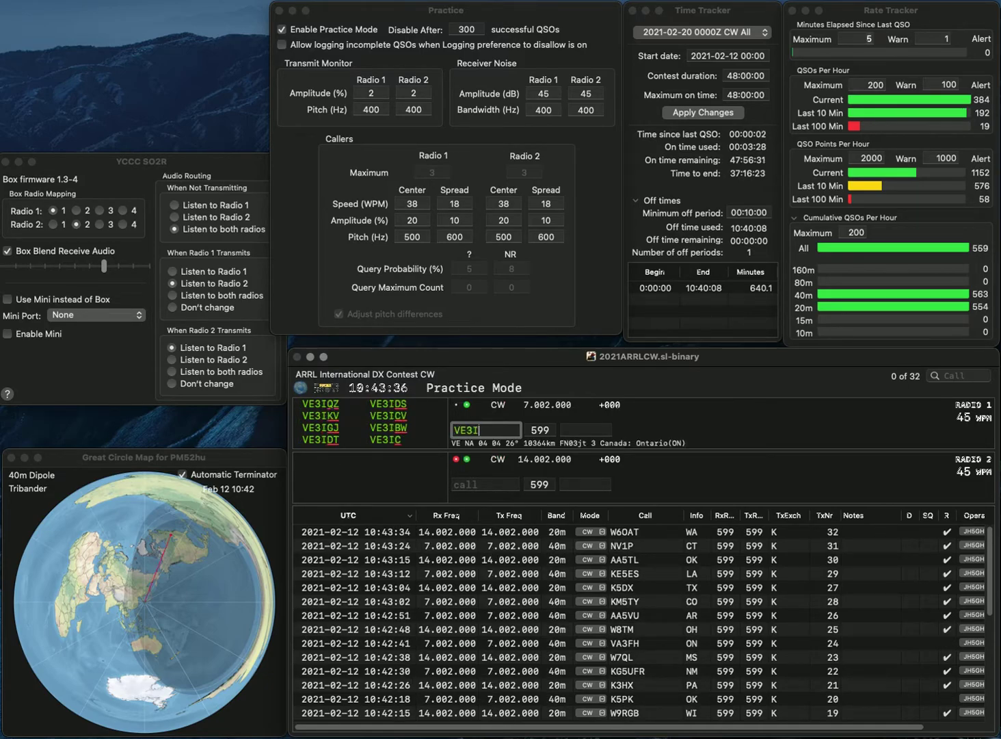
key(Left)
key(BackSpace)
key(BackSpace)
text(EE)
key(Return)
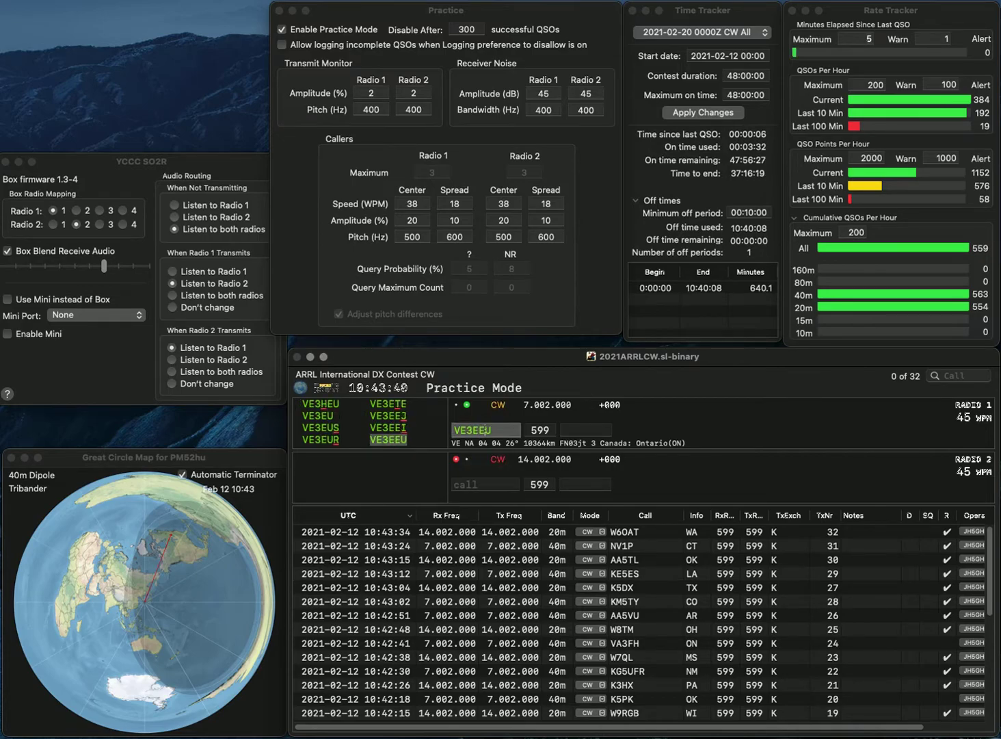
Work WQ500 (MS) on radio 2 and log VE3EU with exchange ON on radio 1
click(457, 484)
text(KQ500)
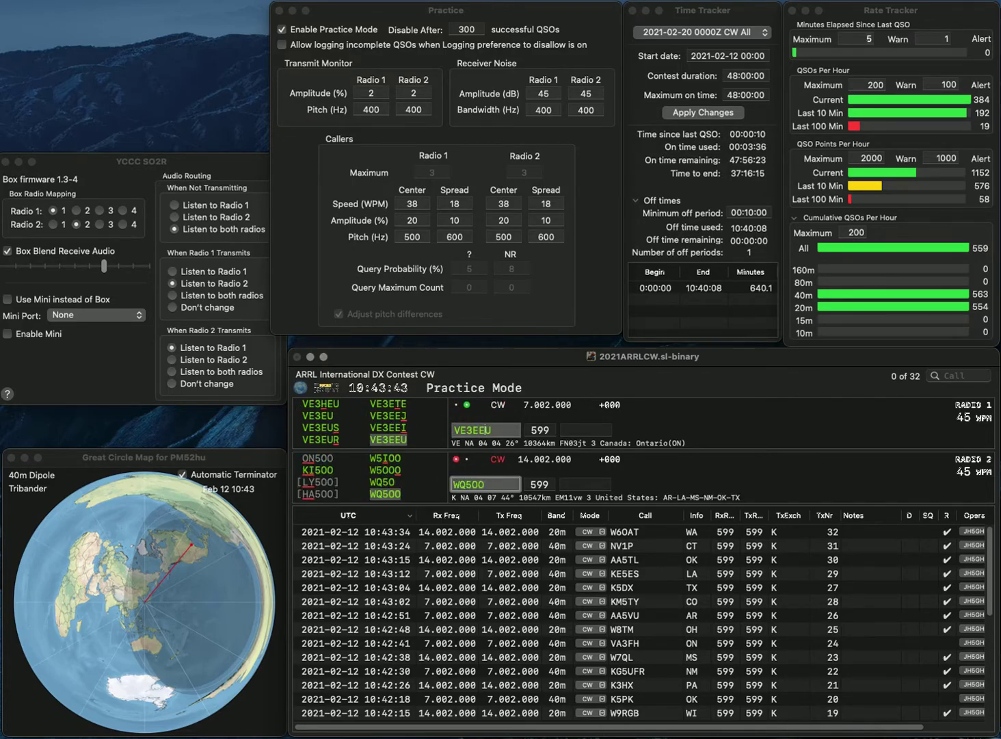
key(Return)
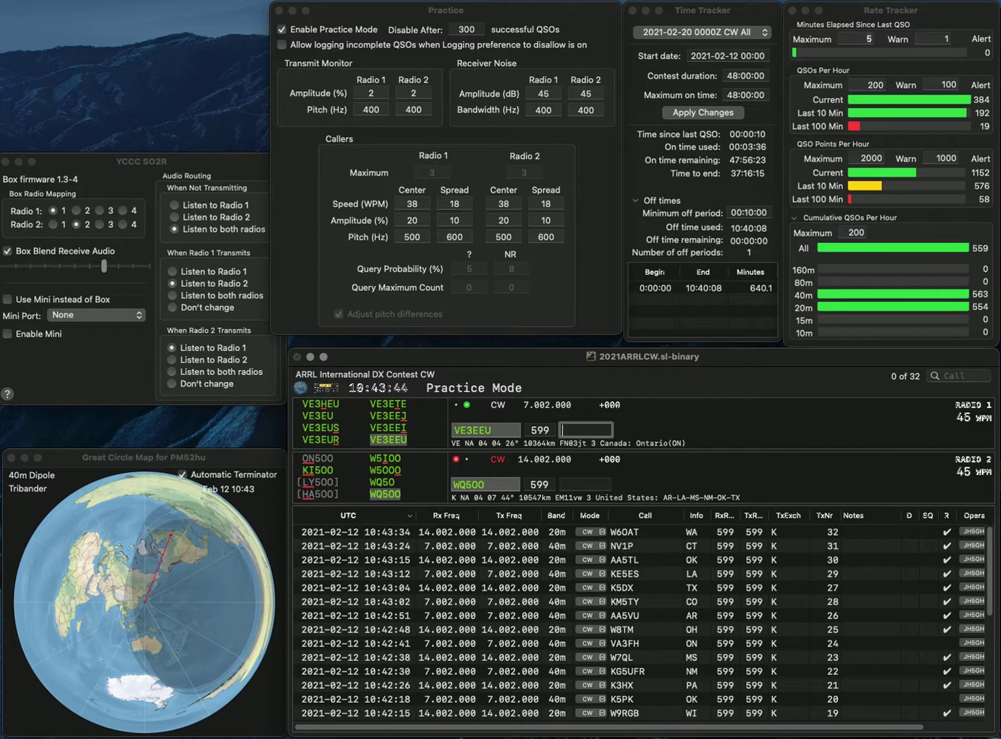
click(484, 429)
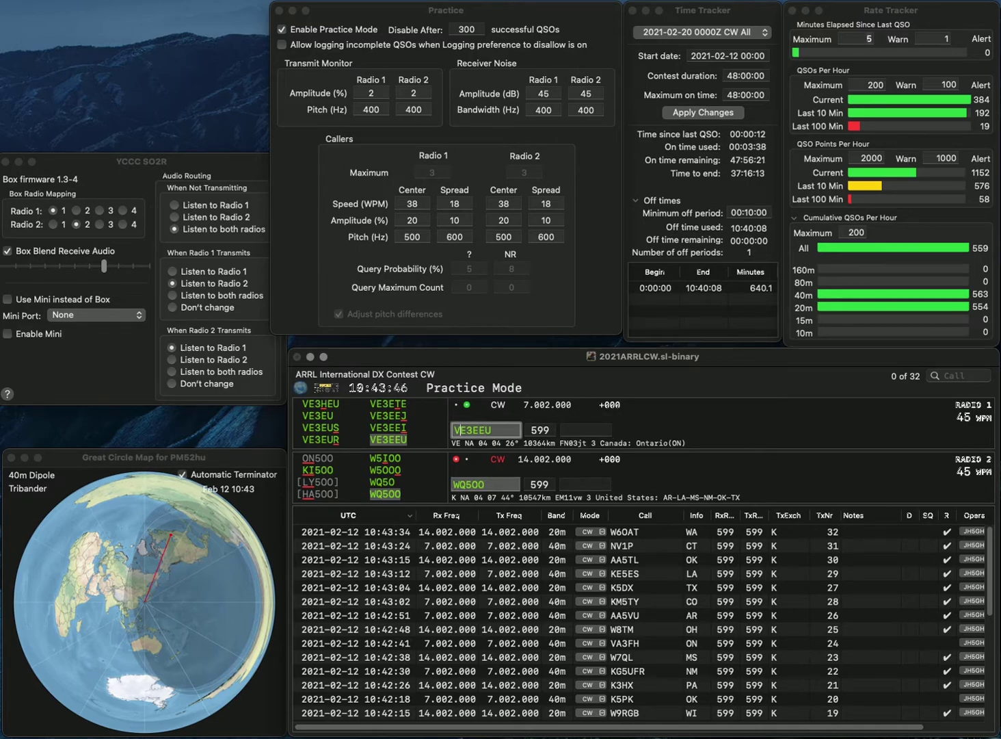
key(BackSpace)
key(Return)
text(MS)
key(Return)
key(grave)
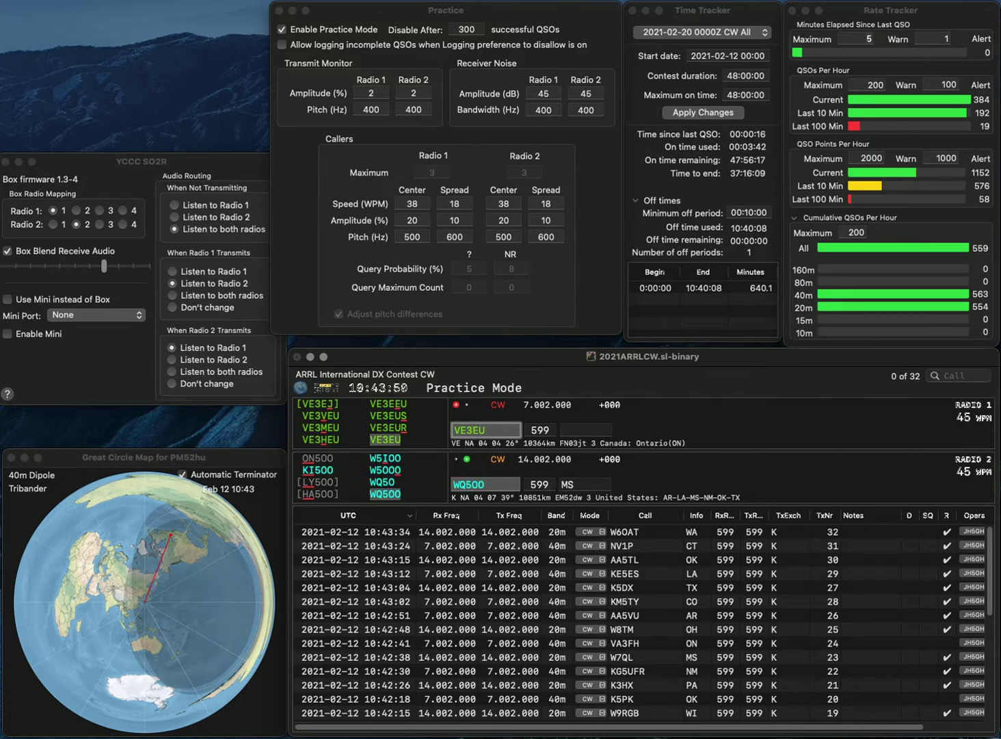
text(ON)
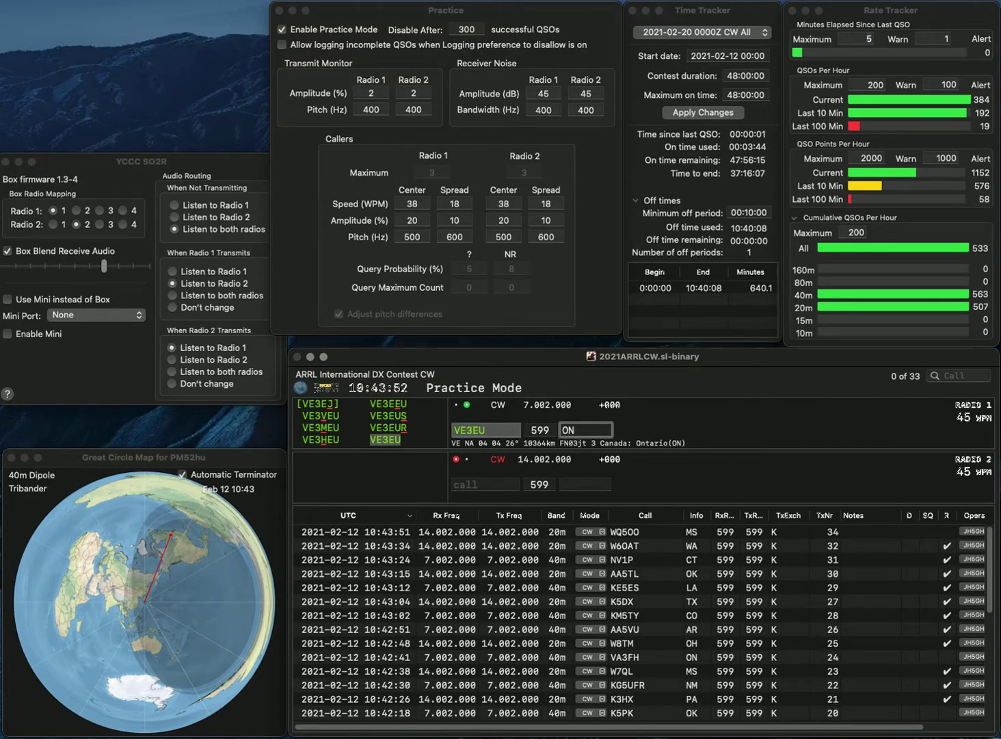
key(Return)
text(WC)
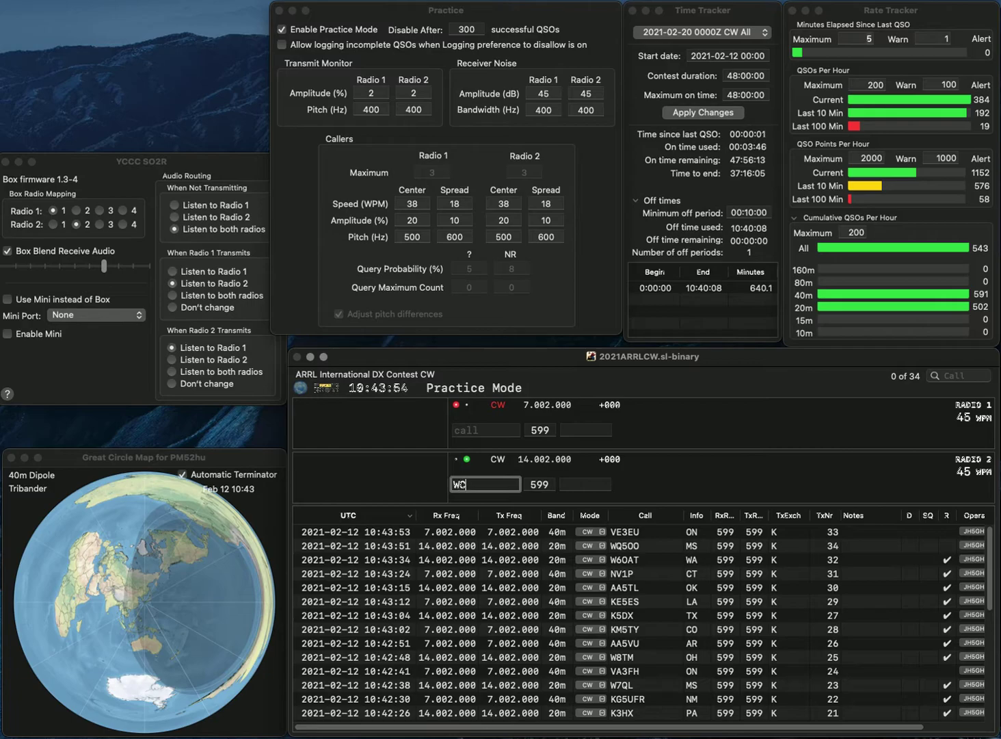
text(5RC)
key(Return)
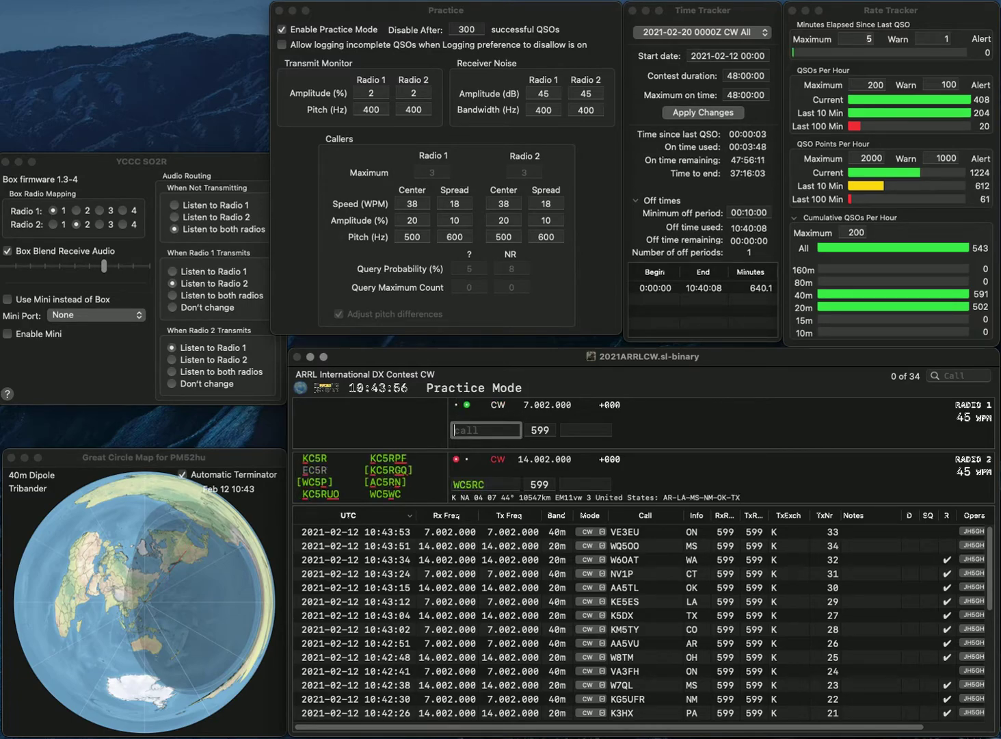
text(C7A)
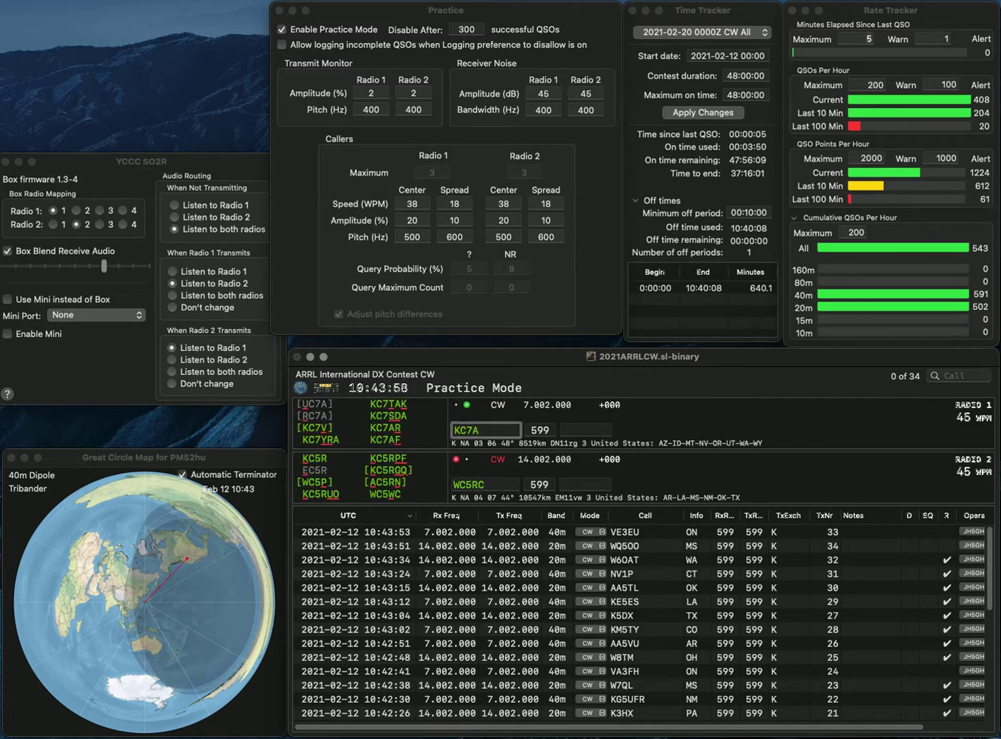
text(A)
key(Return)
key(Left)
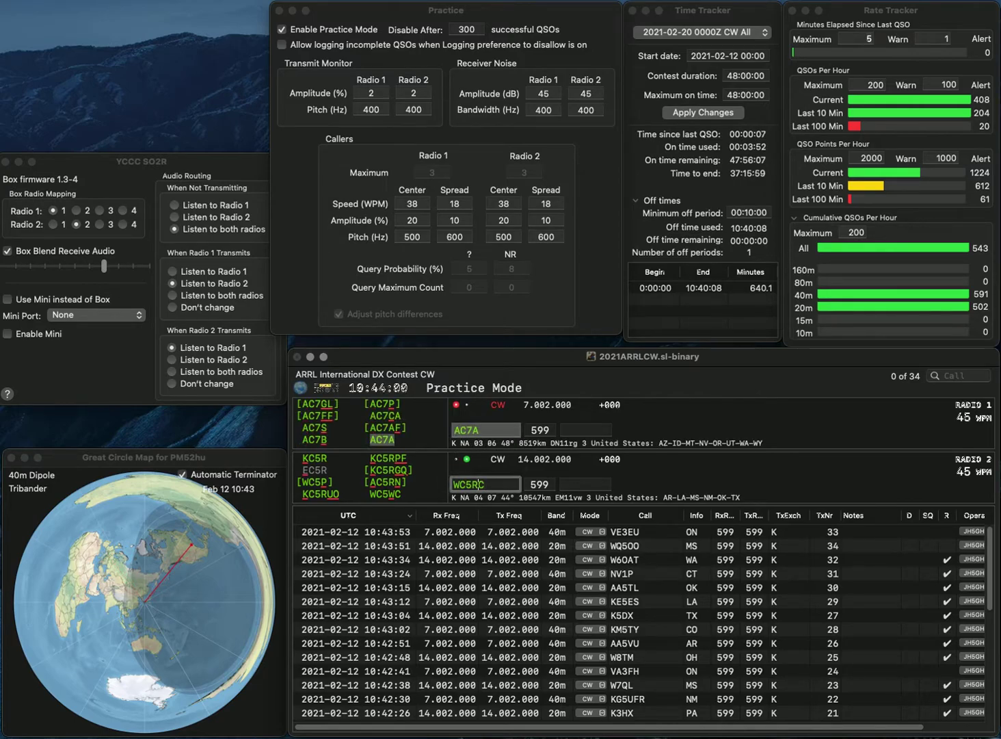
key(BackSpace)
text(A)
key(BackSpace)
text(W)
key(Return)
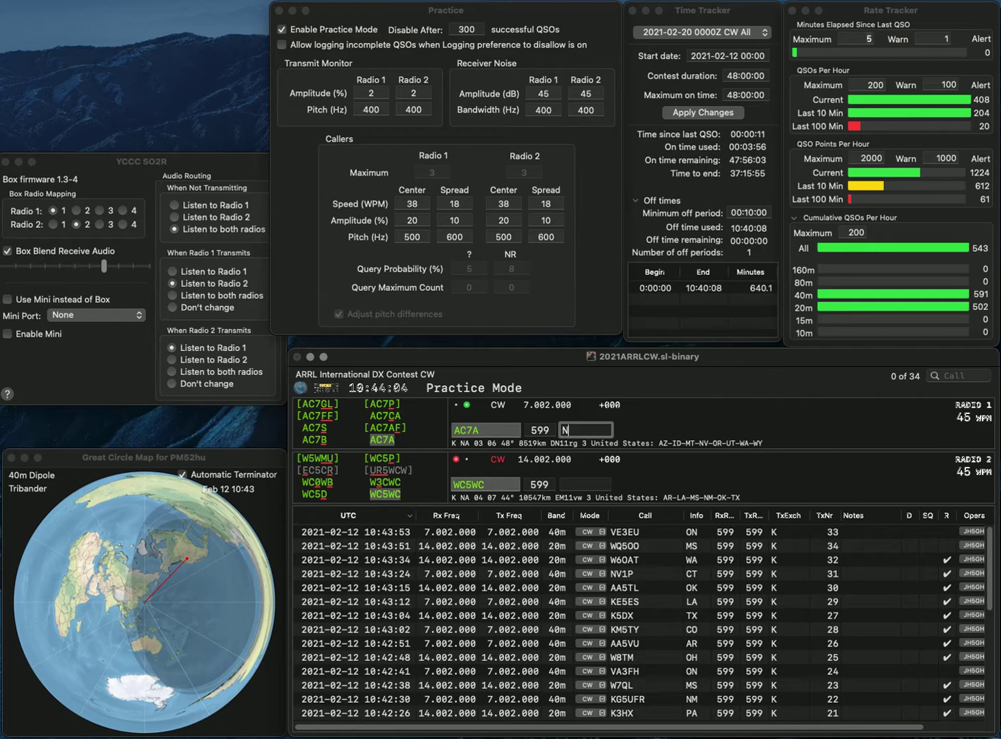
key(Return)
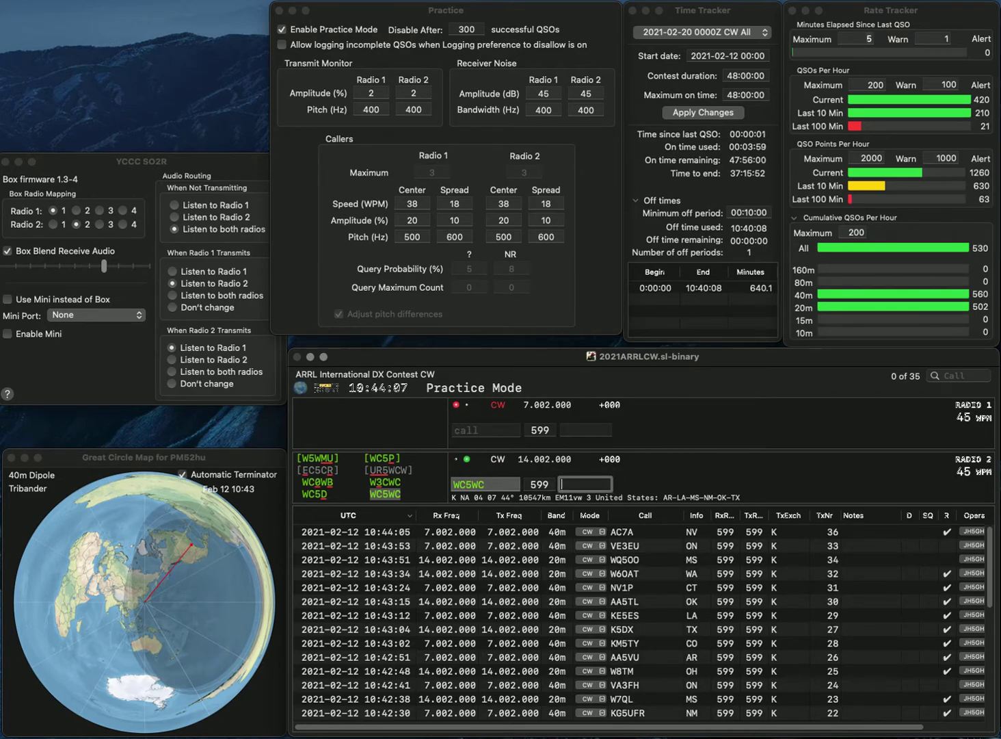
text(LA)
key(Return)
text(WA4)
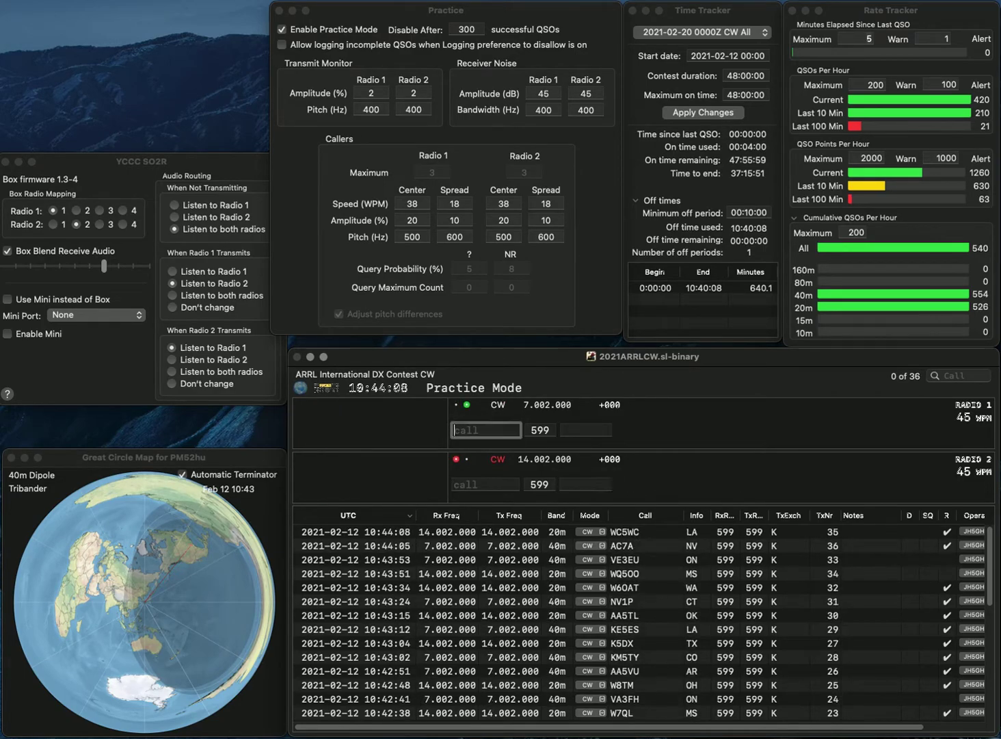
key(BackSpace)
text(4)
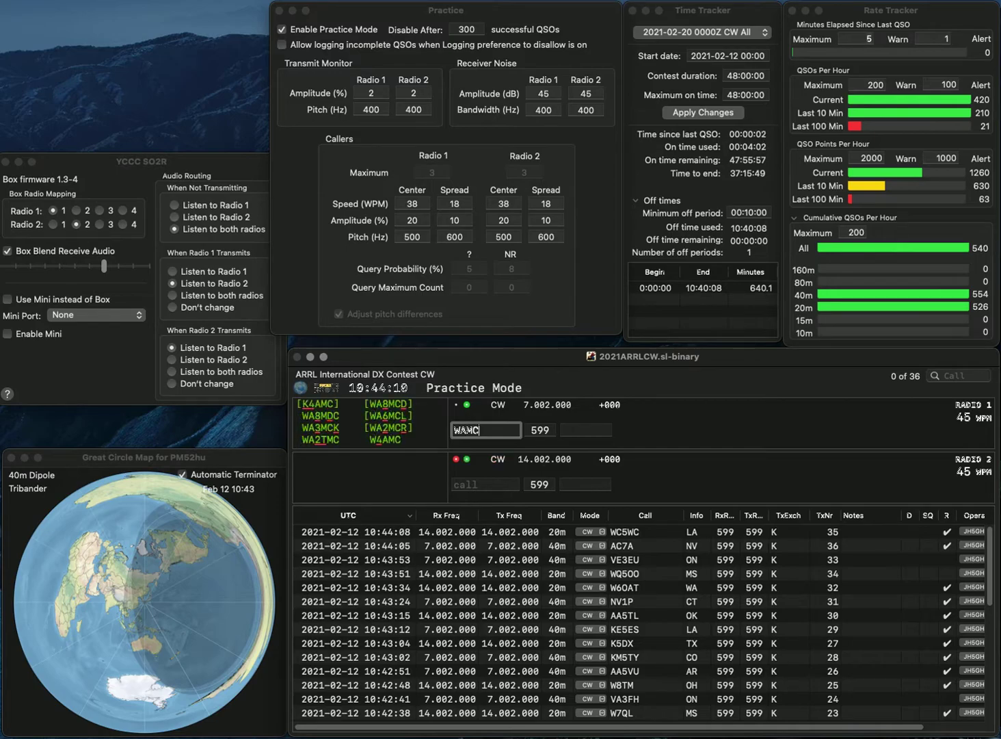
key(BackSpace)
text(0CME)
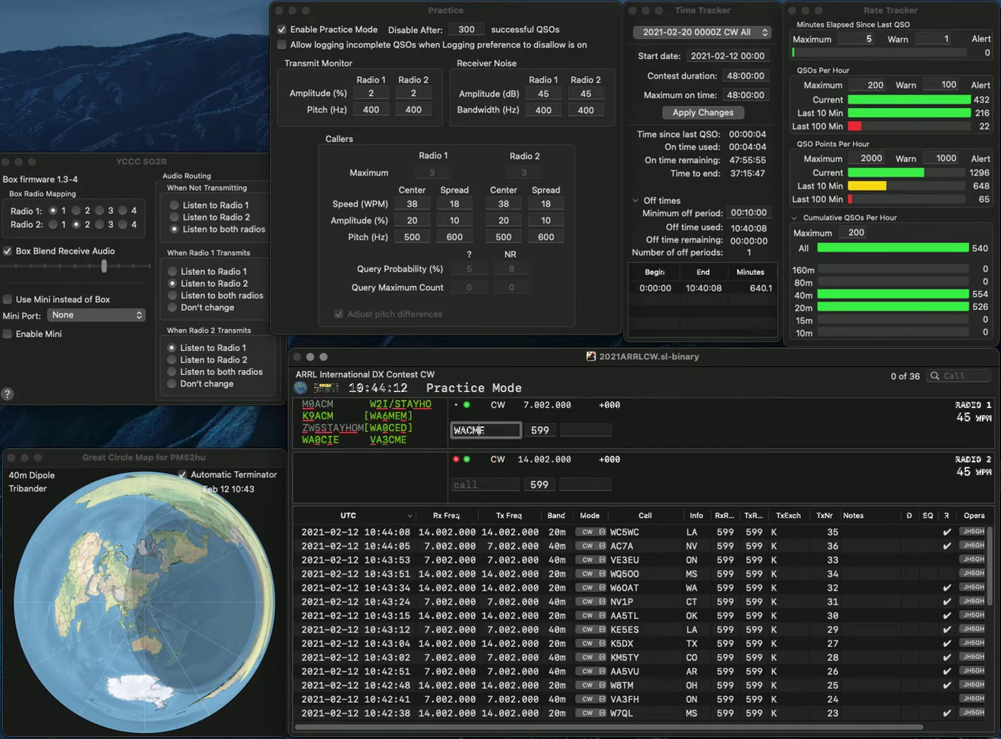
key(Delete)
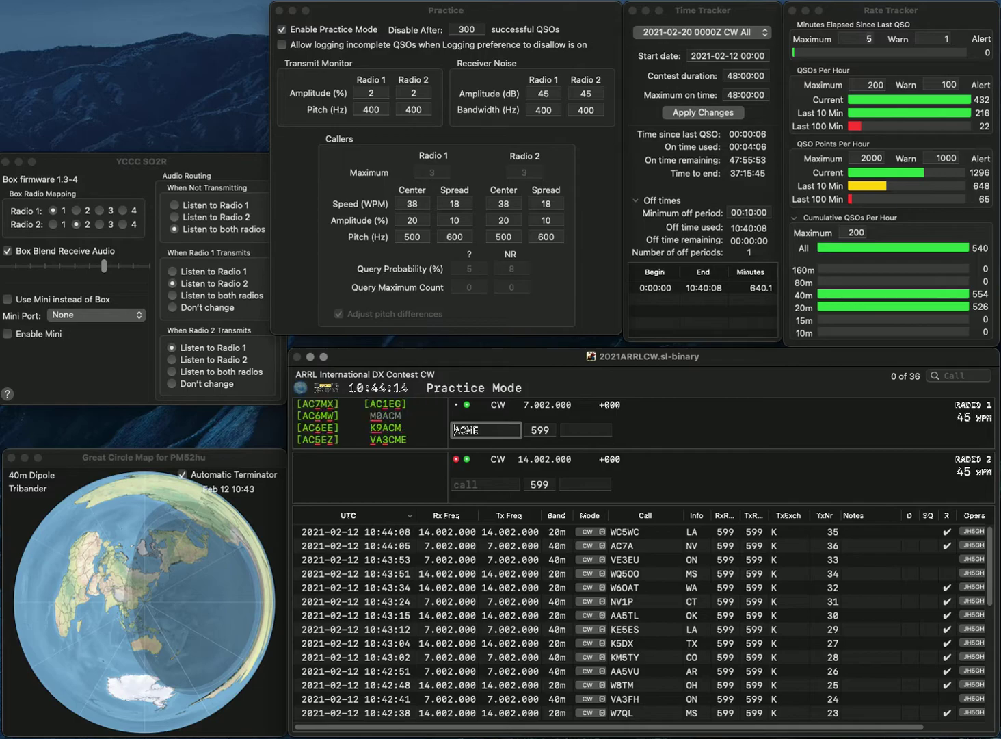
text(3)
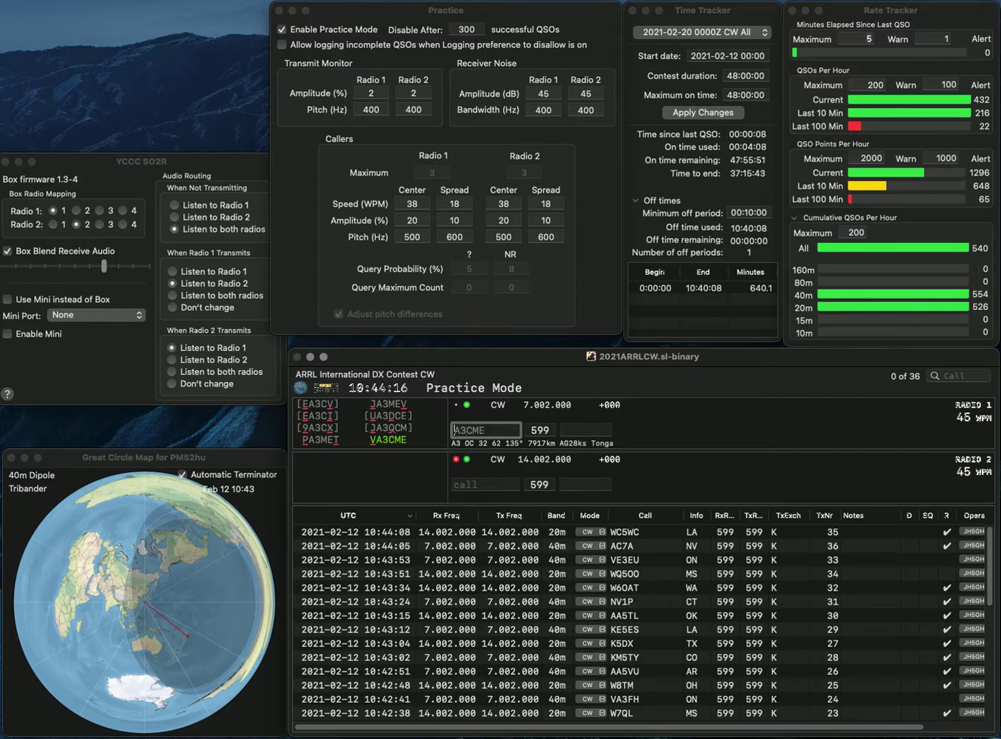
text(V)
key(Return)
text(W1QH)
key(Return)
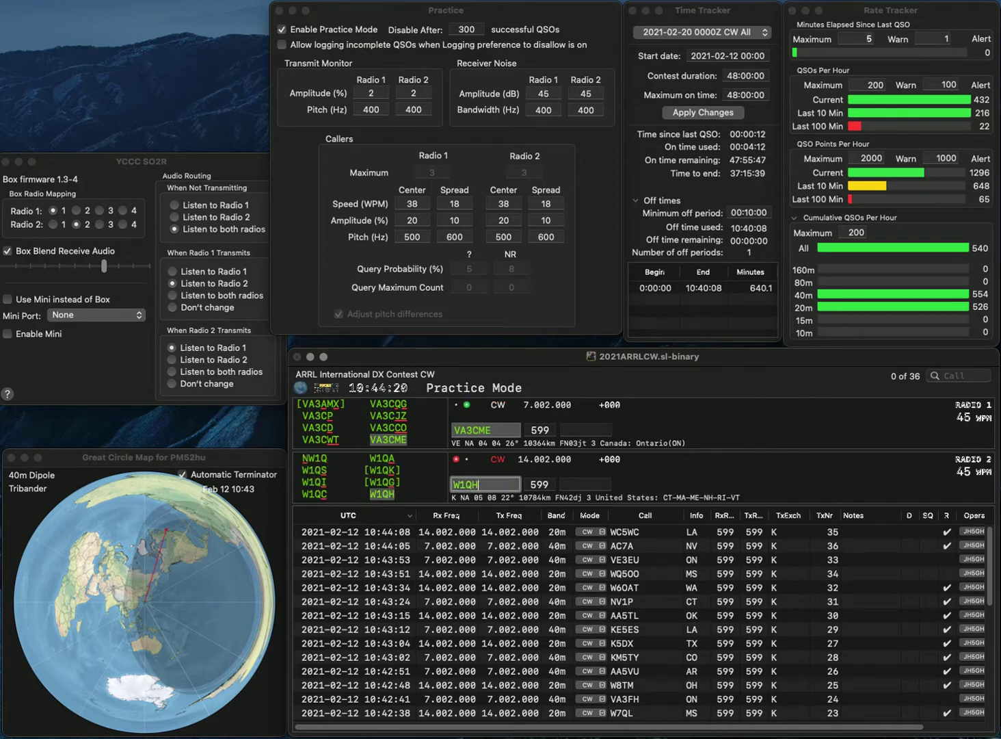
text(ON)
key(Return)
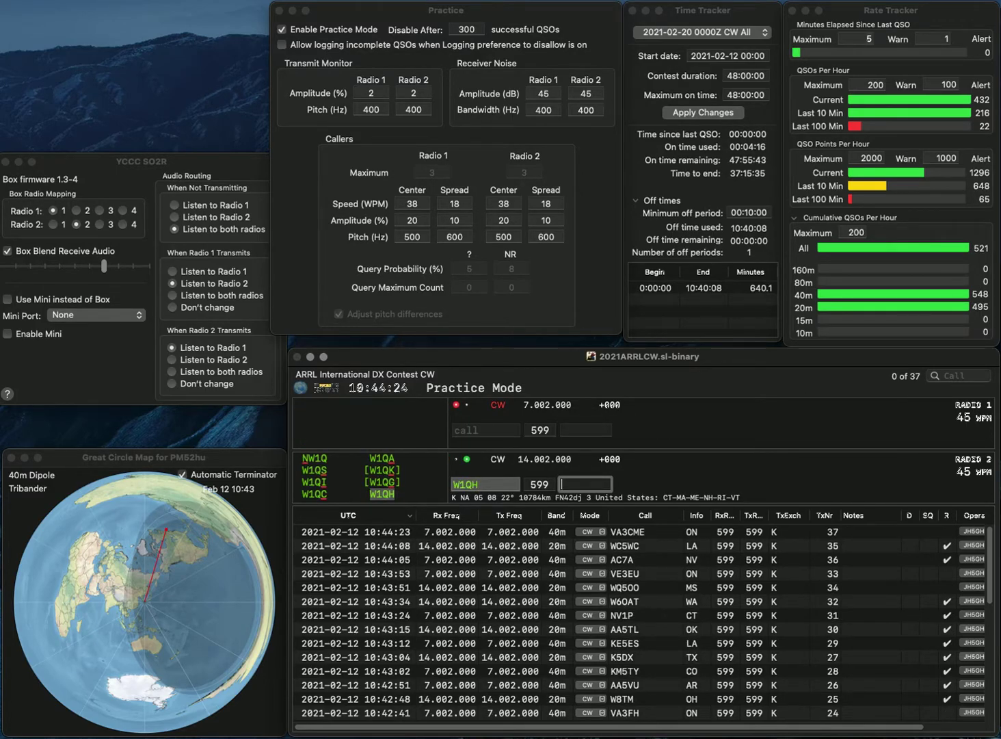
text(NH)
key(Return)
text(W7IZC)
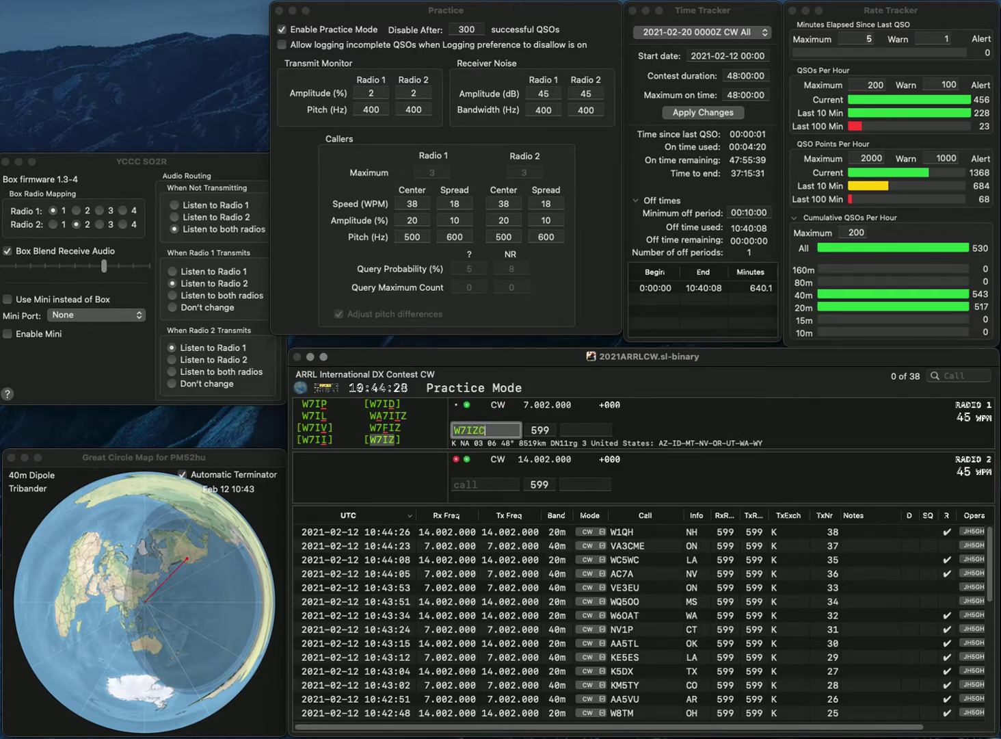
text(G)
key(Return)
text(K)
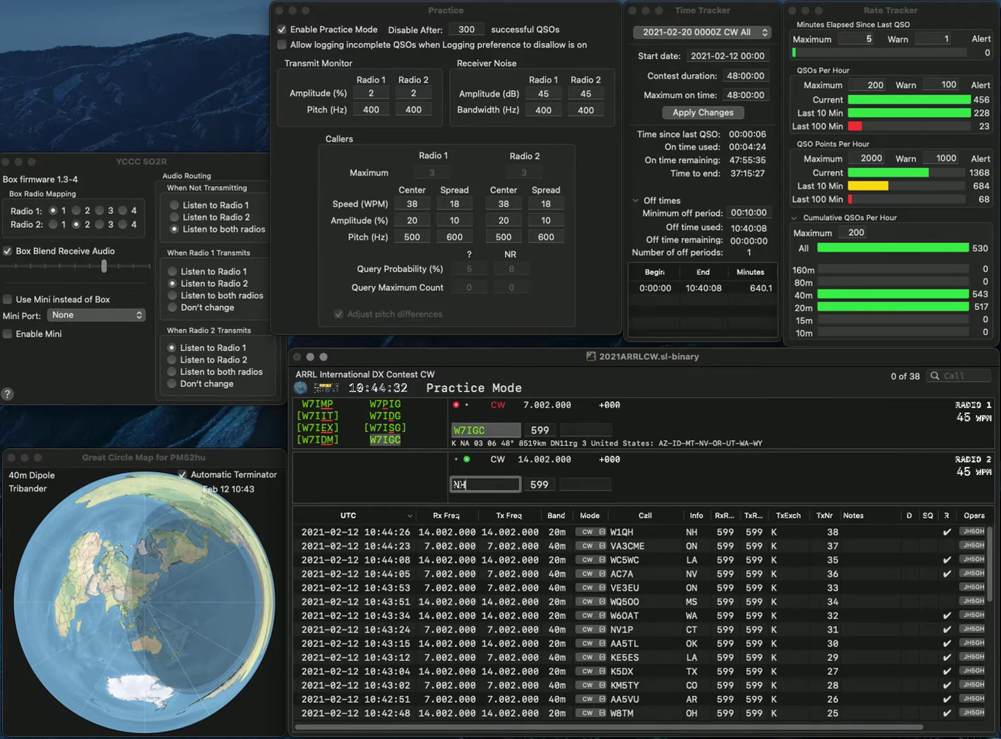
text(5WW)
key(Return)
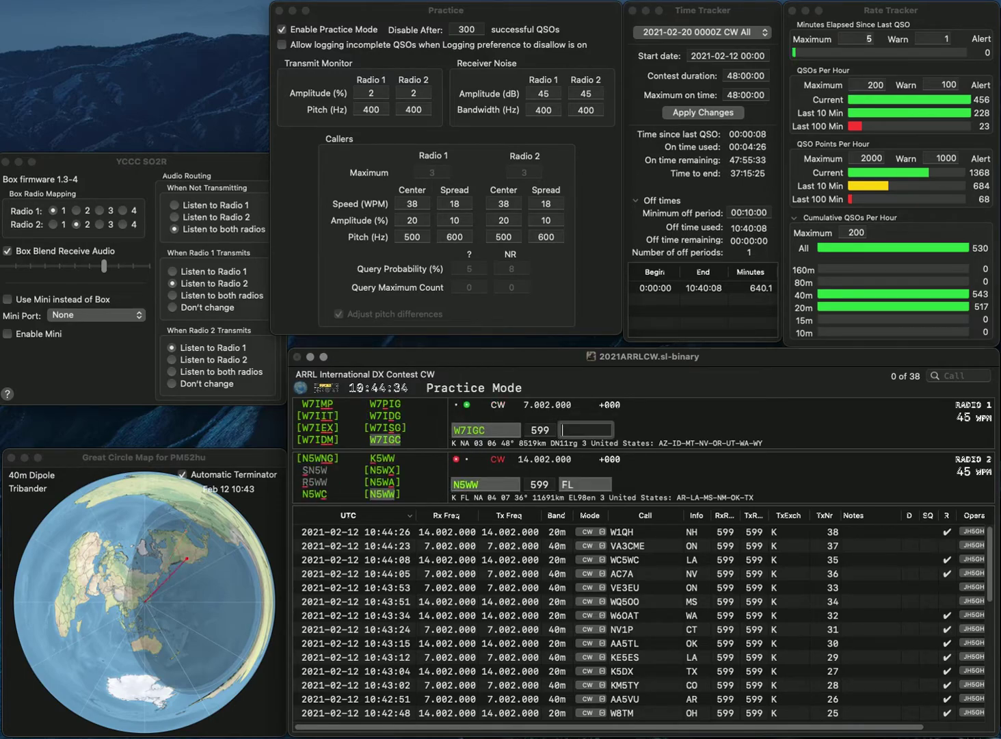
key(Return)
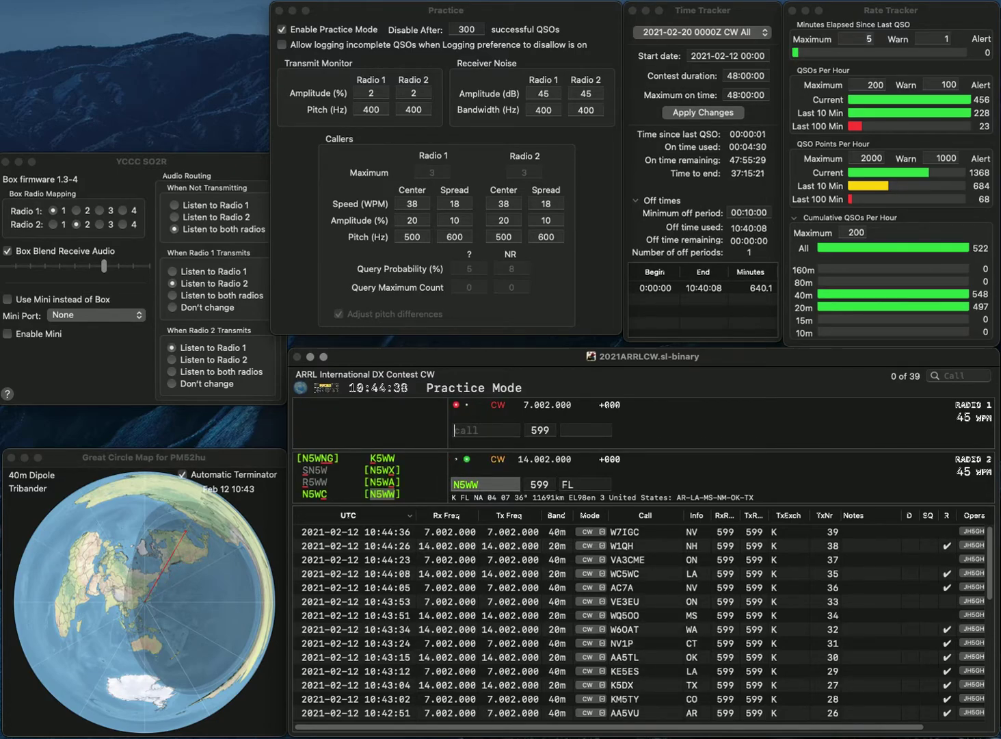
key(Return)
text(K6KQV)
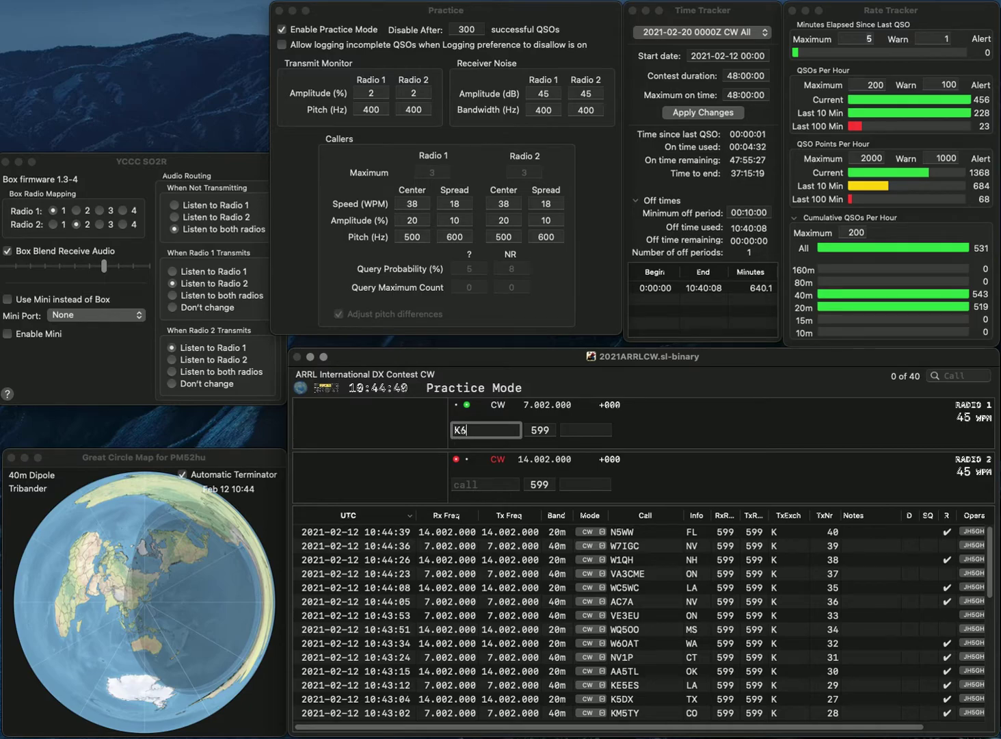
key(Return)
text(K5RPD)
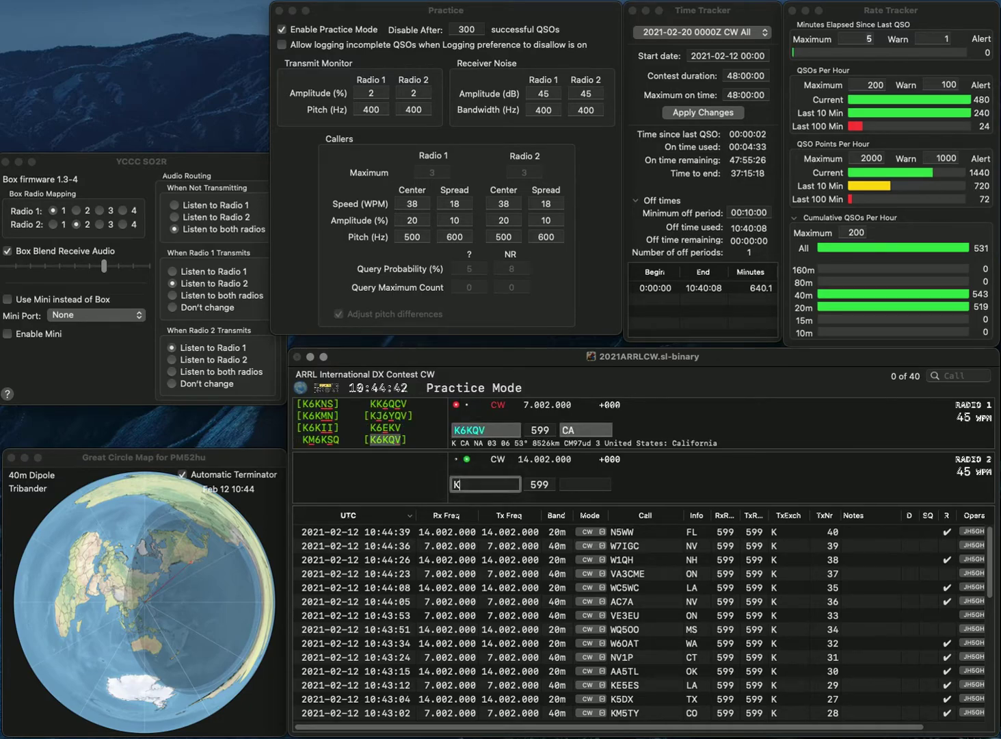
key(space)
key(Return)
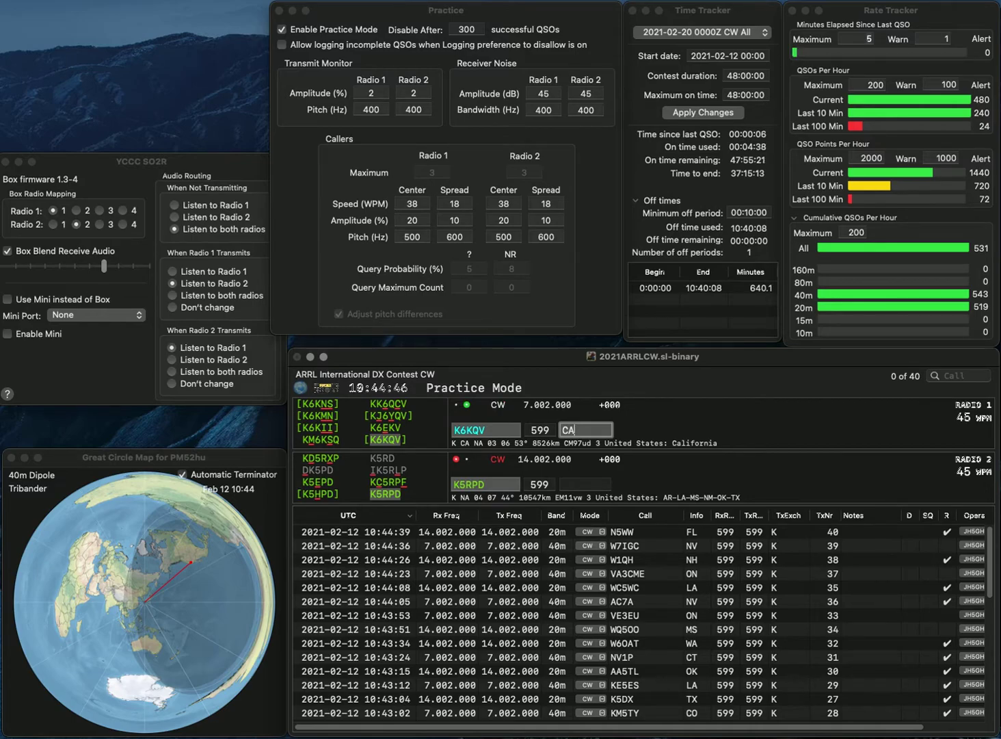
key(Return)
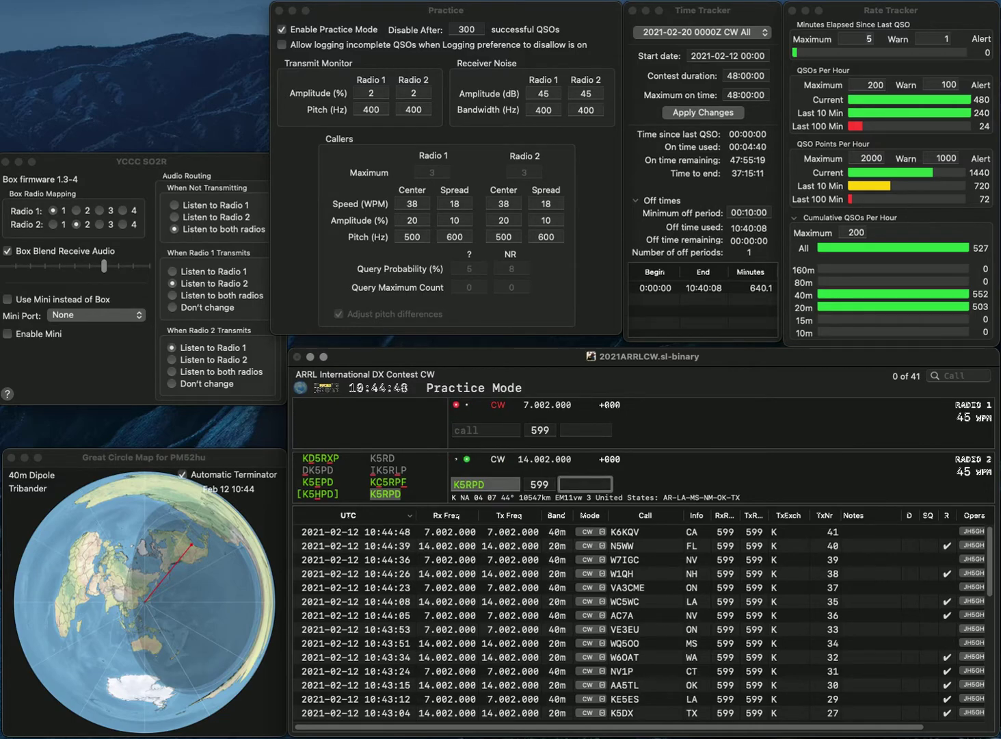
text(TX)
key(Return)
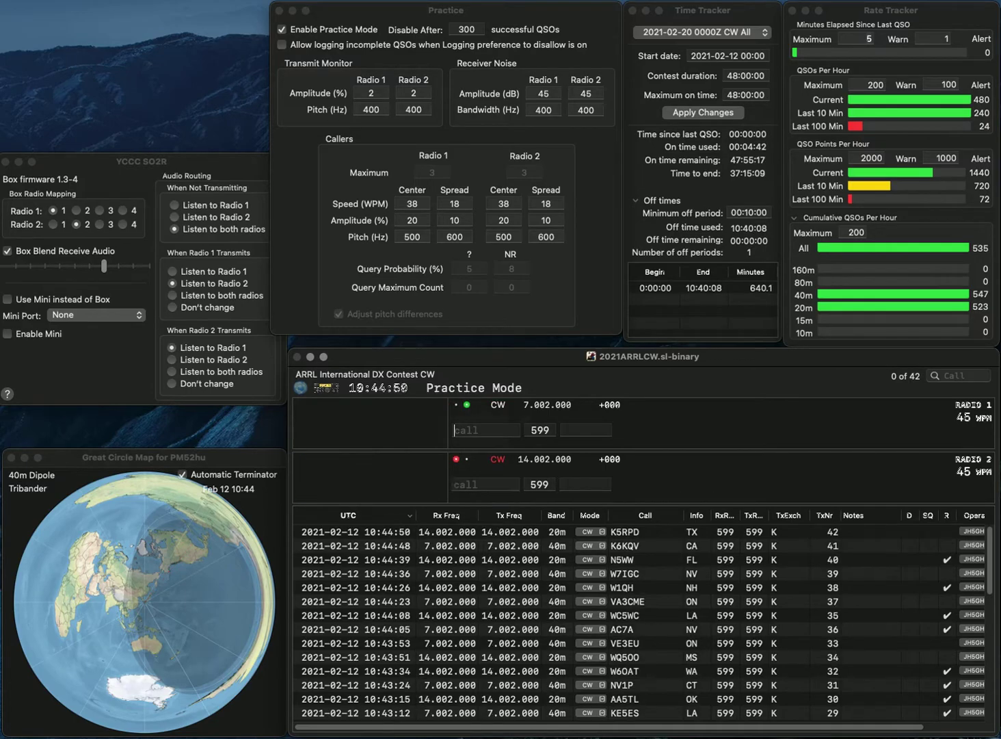
text(K3VHZ)
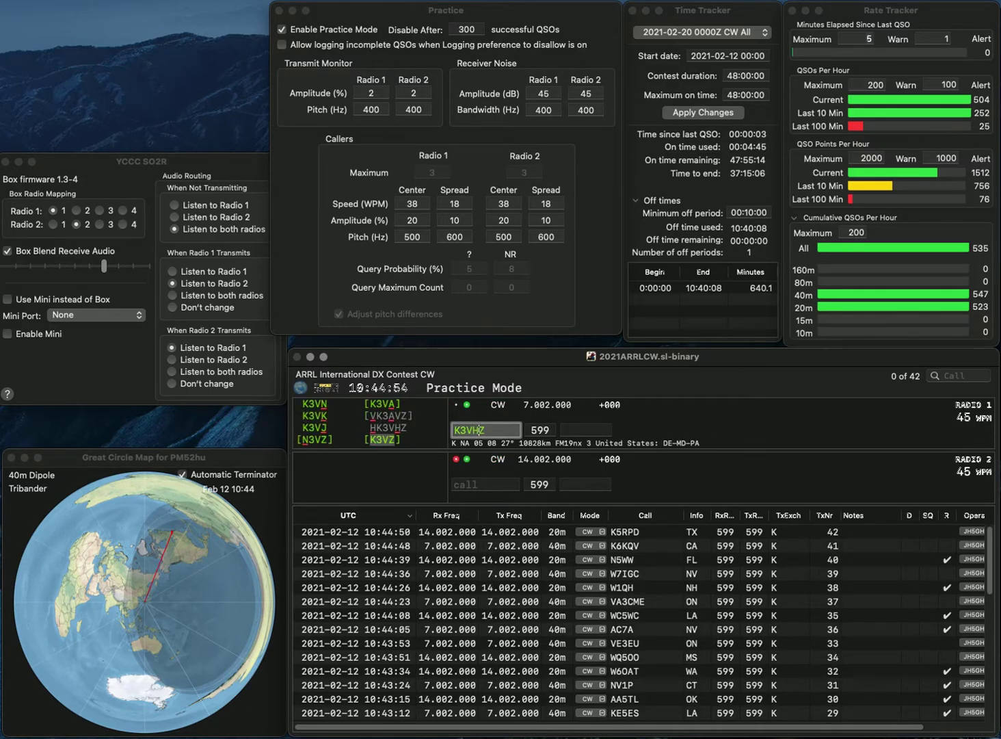
key(Return)
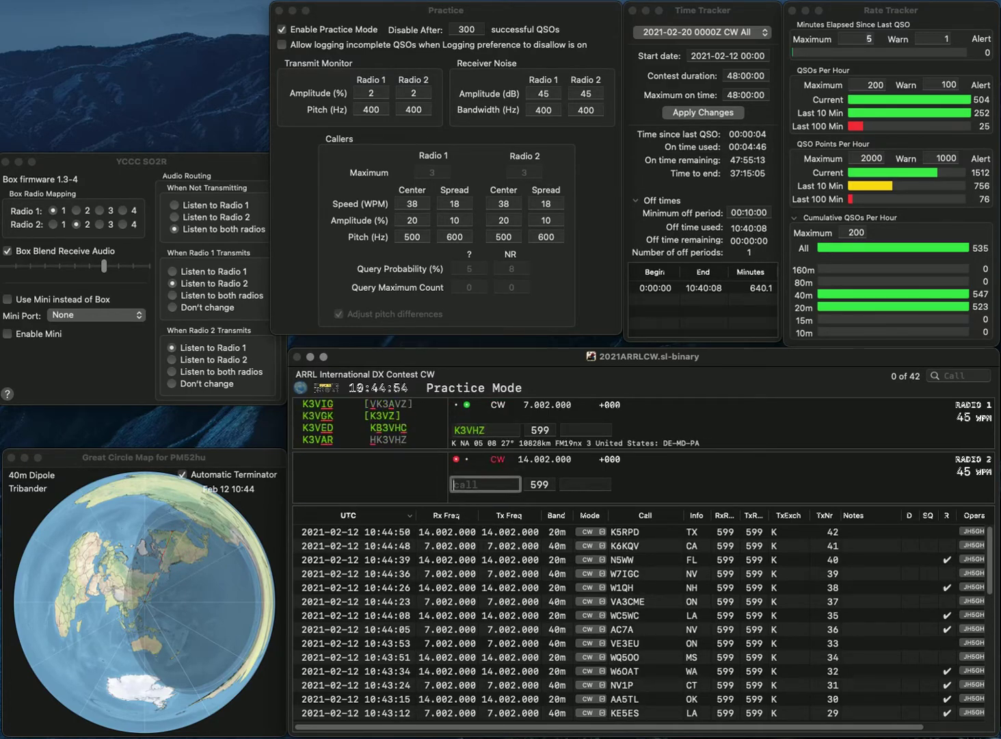
text(K)
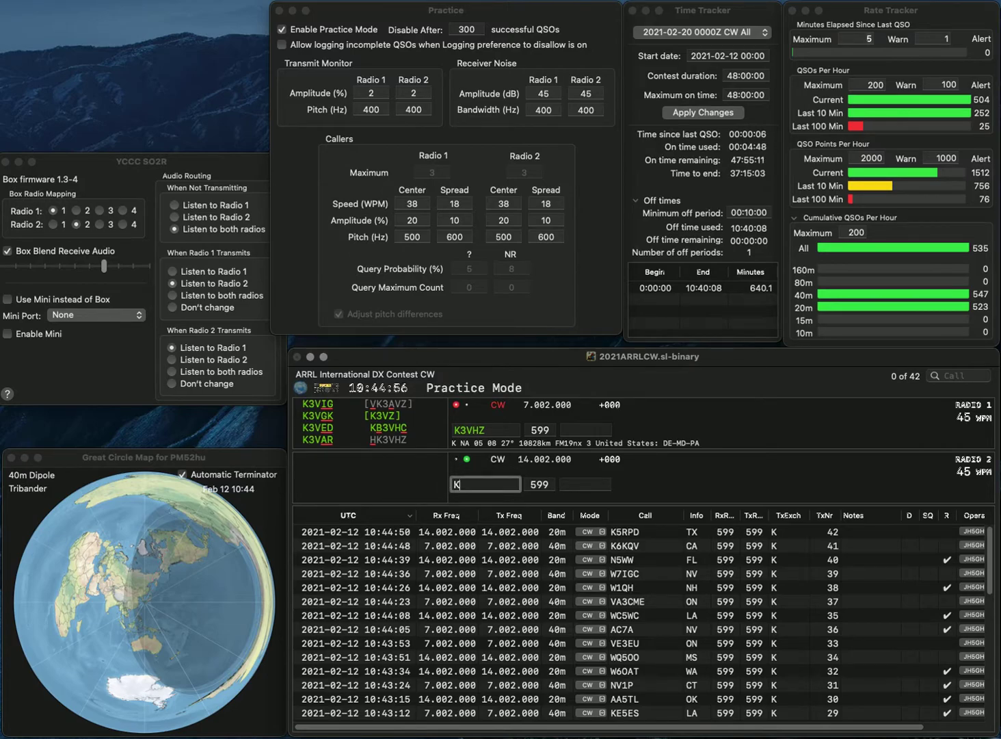
text(2ISE)
key(Return)
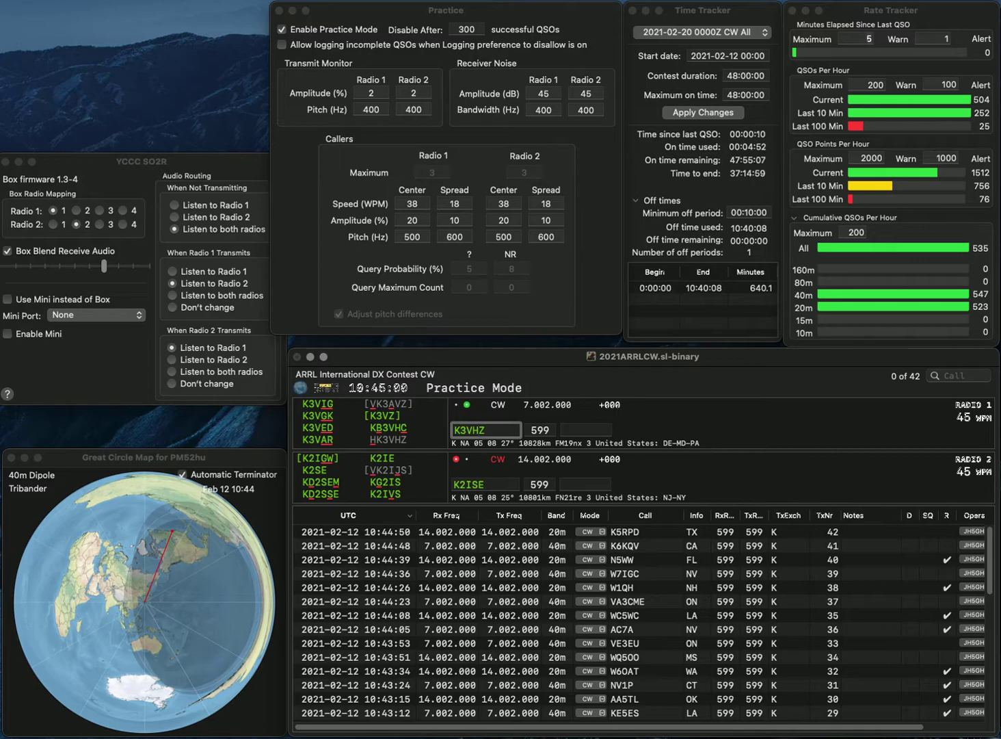
key(BackSpace)
text(J4)
key(Delete)
key(Return)
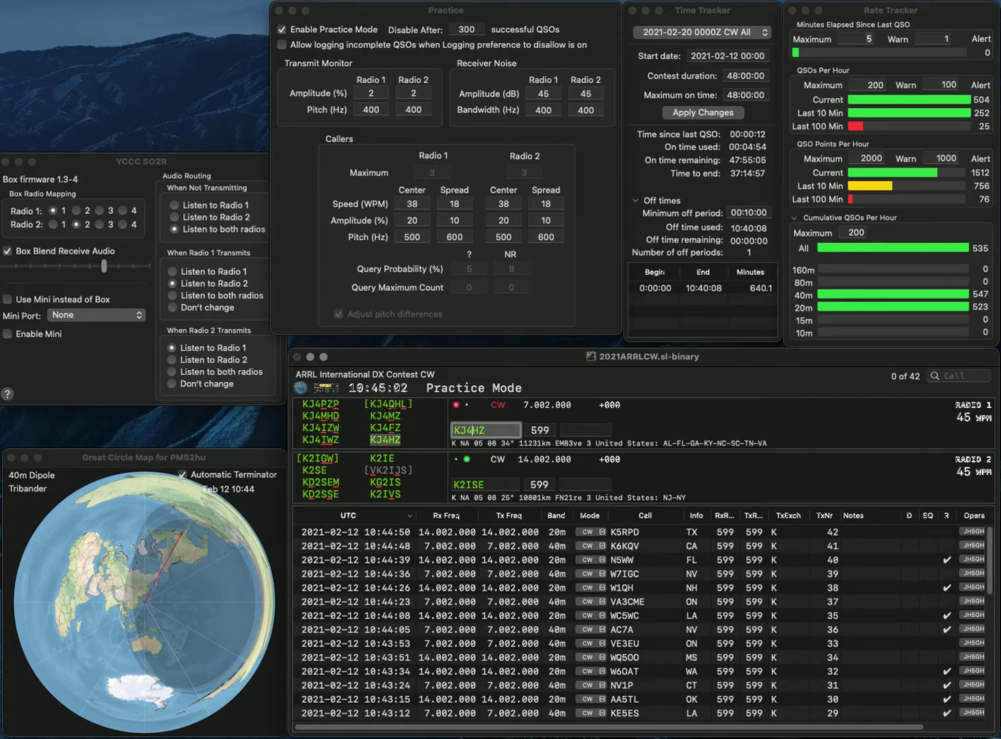
Correct radio 2's call to K4IIE, then log KJ4HZ (AL) and K4IIE (GA)
key(BackSpace)
key(BackSpace)
text(IE)
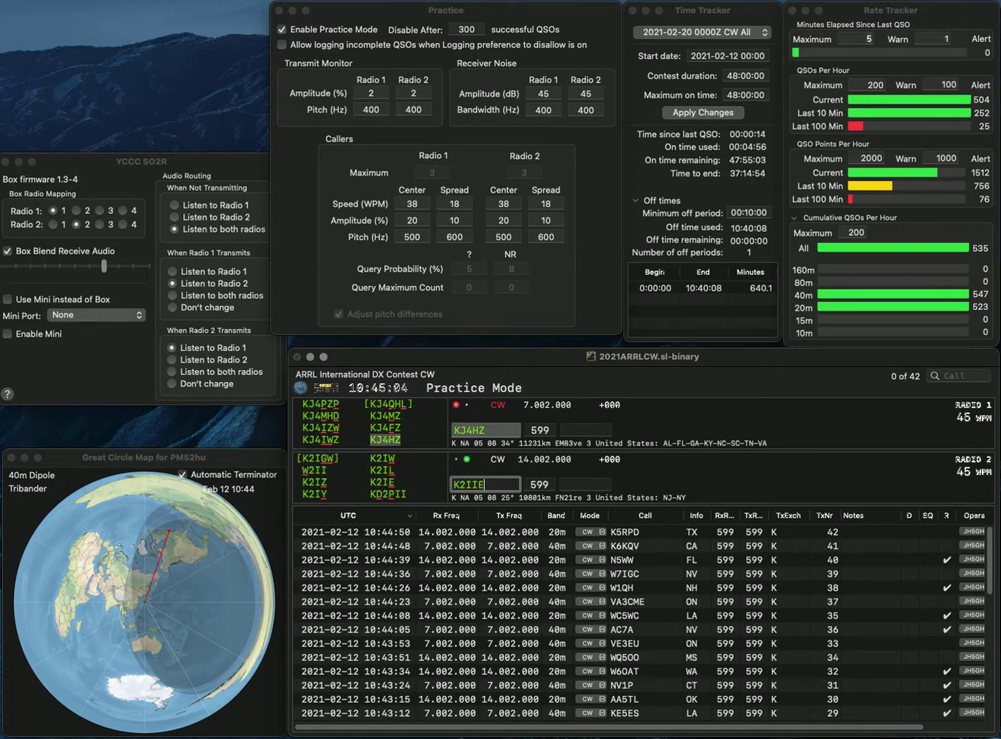
key(Left)
key(Left)
key(BackSpace)
text(4)
key(Return)
key(Return)
key(space)
key(space)
key(space)
text(AL)
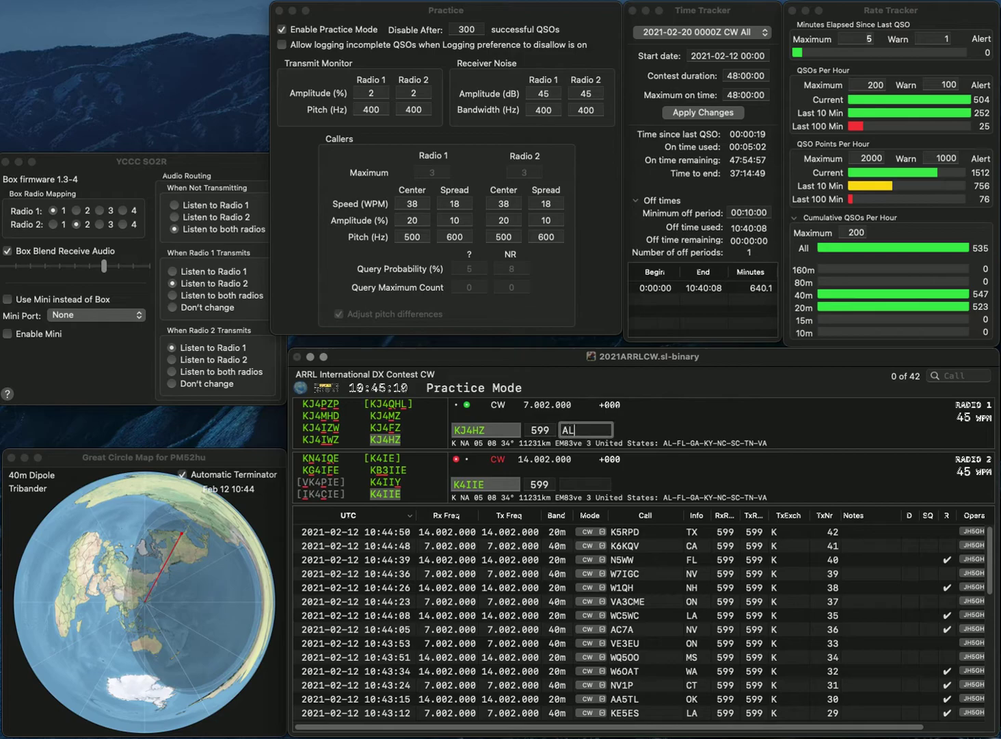
key(Return)
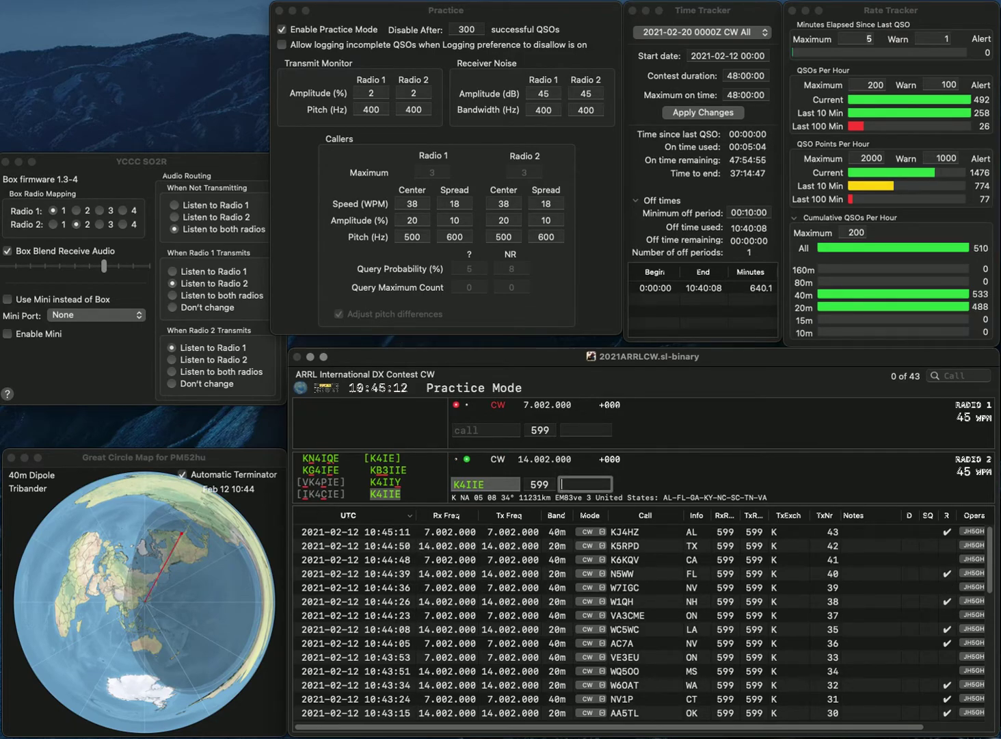
key(Return)
text(KE7DZO)
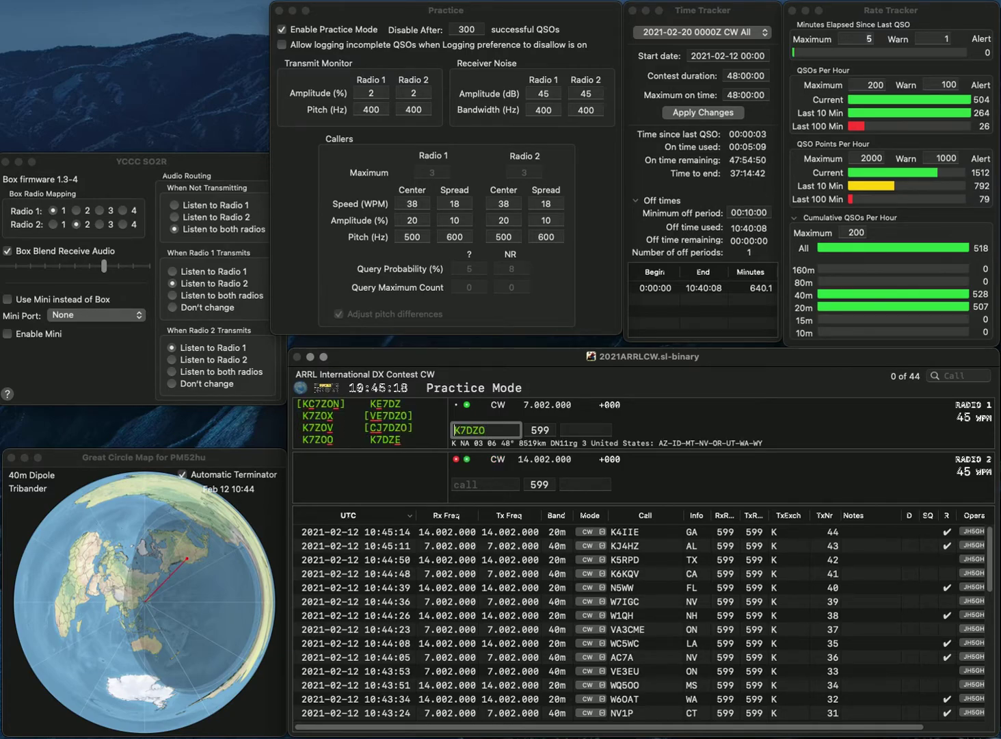
key(Delete)
text(C)
key(BackSpace)
text(CJ)
key(Return)
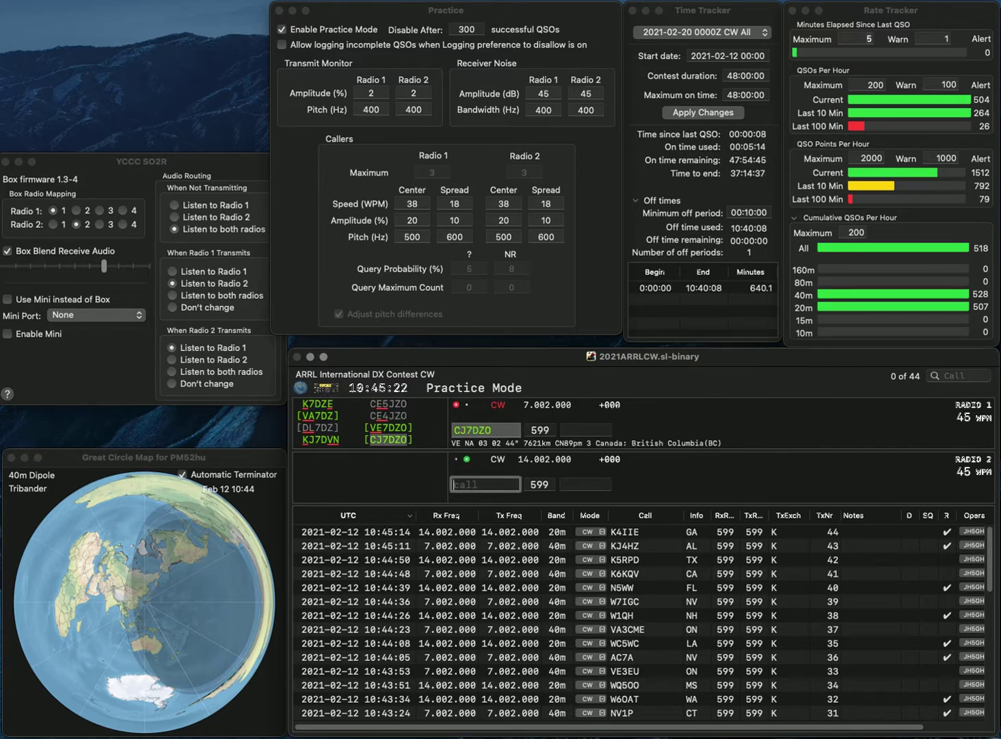
text(WA4MFK)
key(Return)
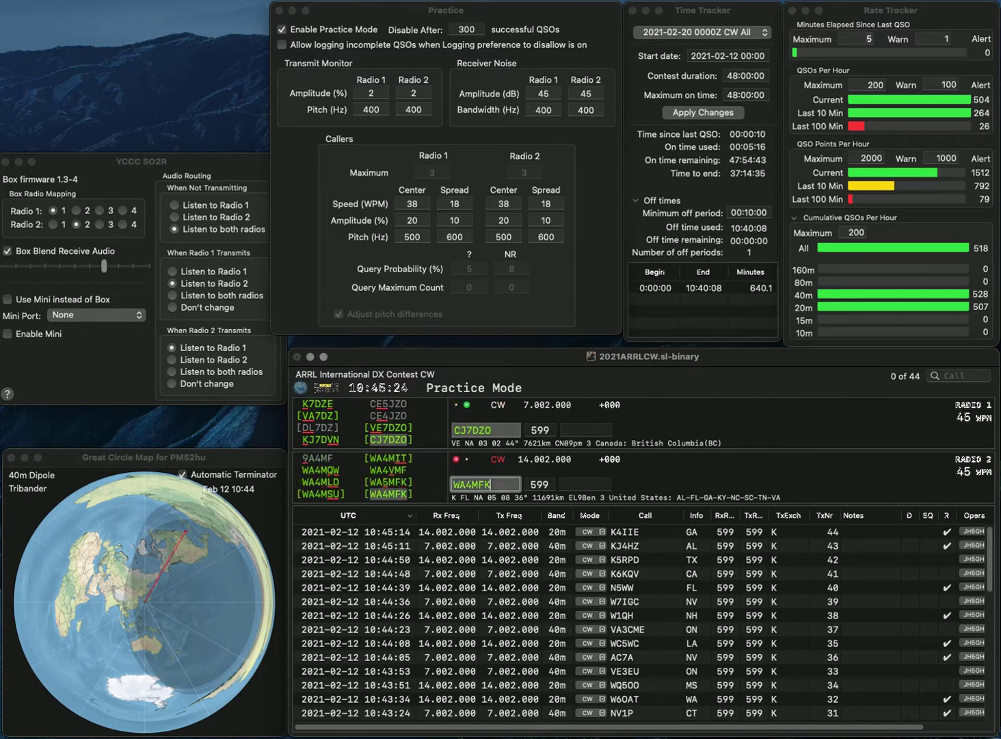
text(O)
text(BC)
key(Return)
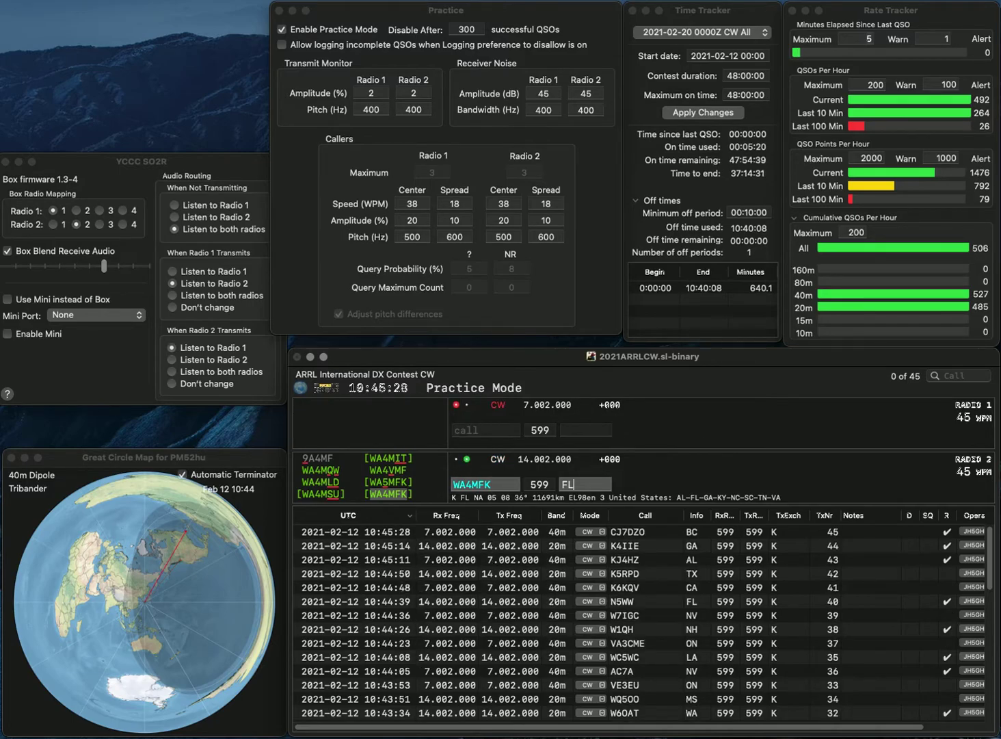
key(Return)
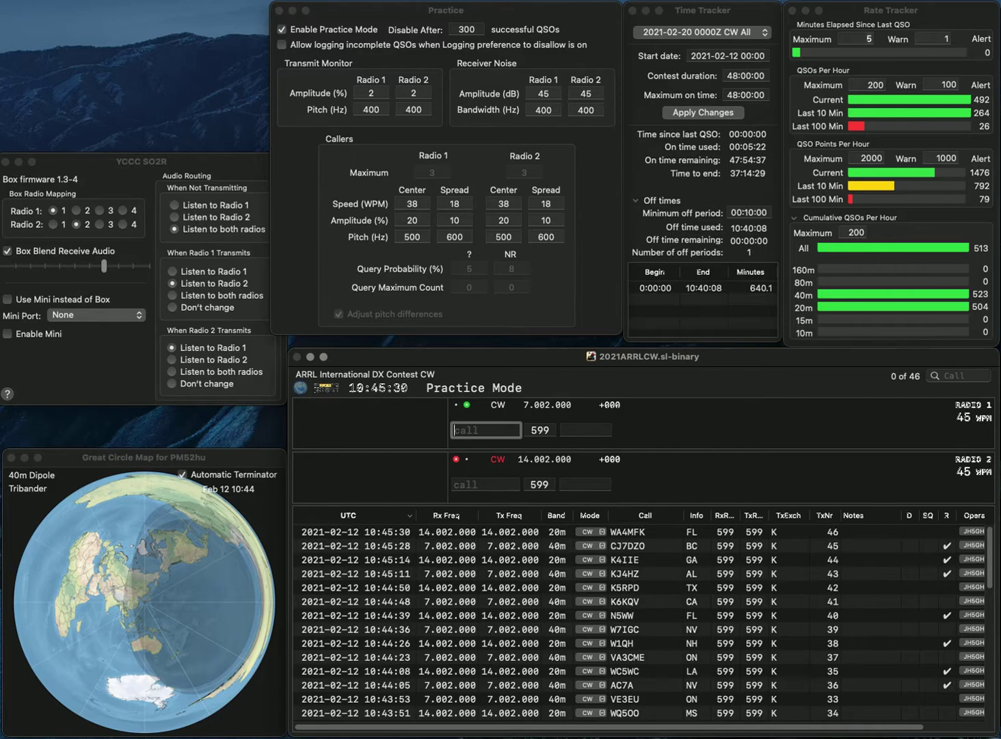
text(VE5RI)
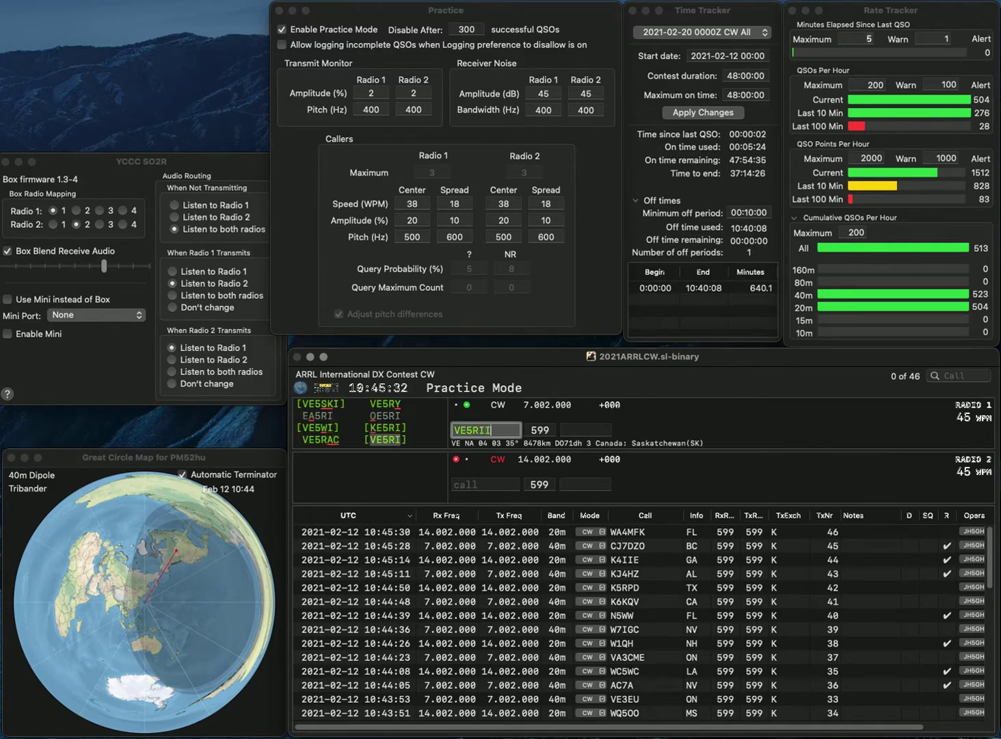
key(Return)
text(W2XB)
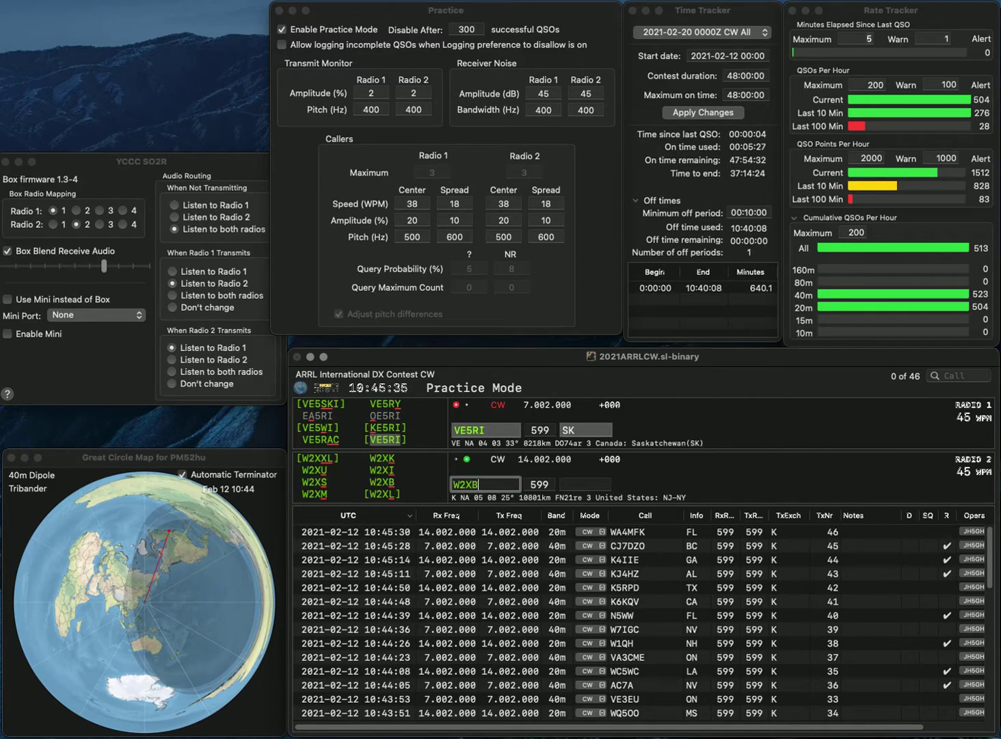
key(Return)
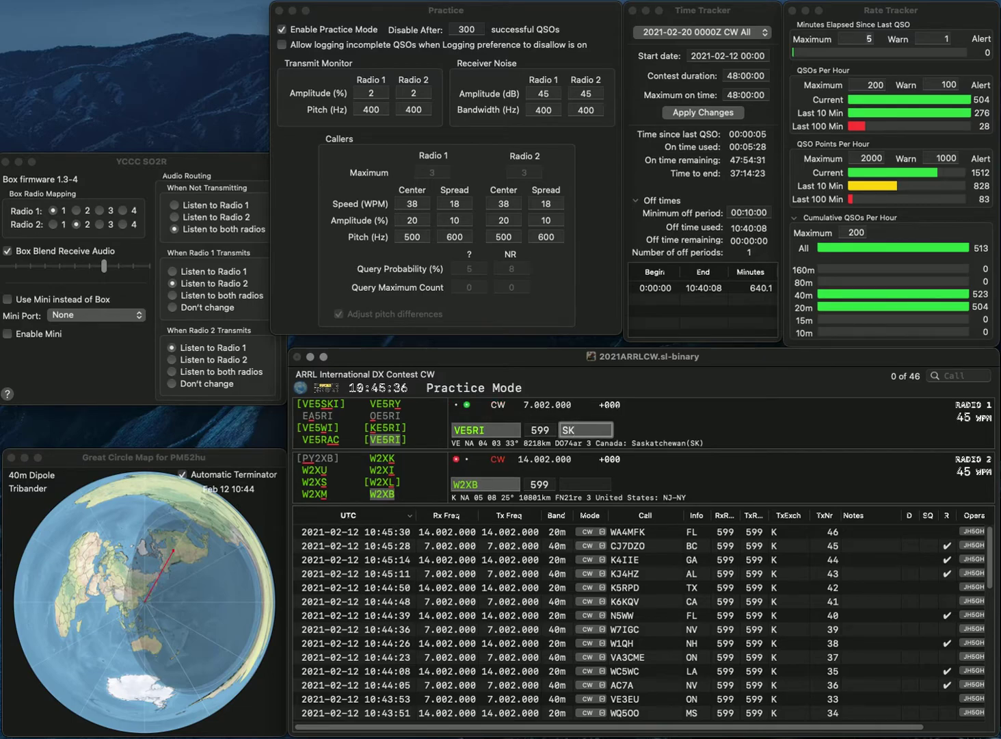
key(Return)
text(N)
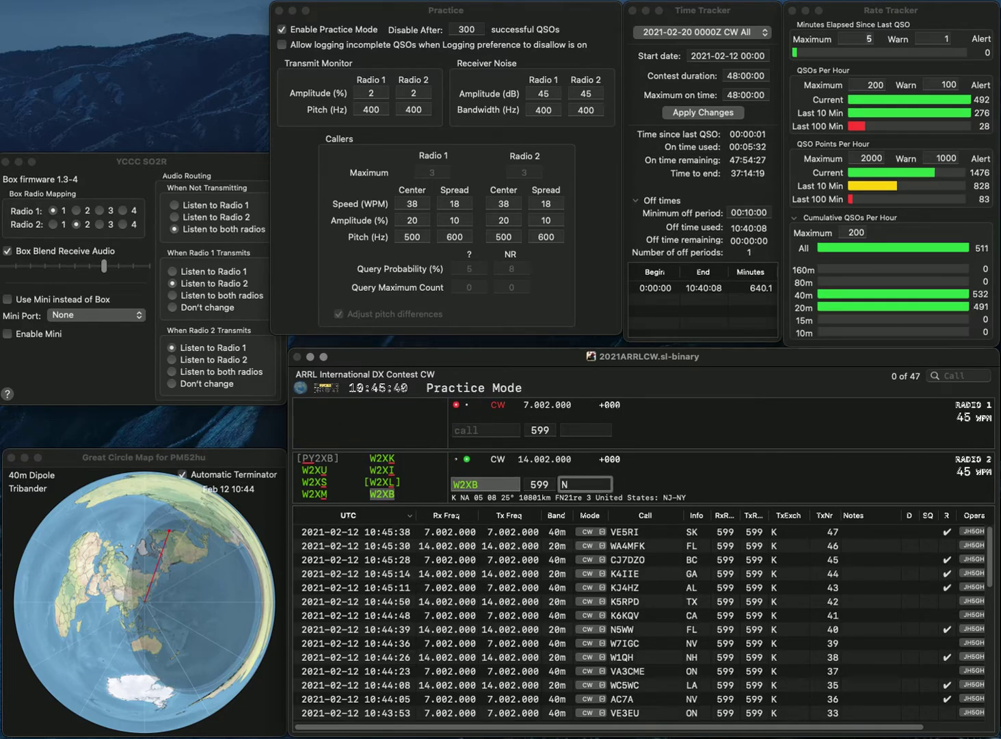
text(J)
key(Return)
text(W5)
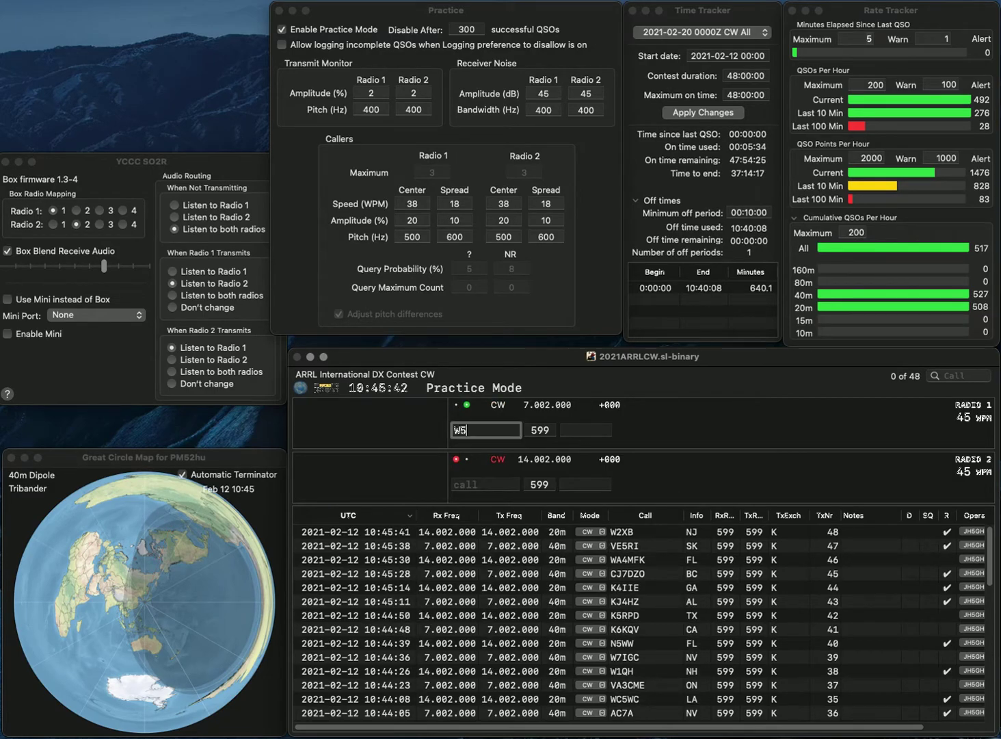
text(SZL)
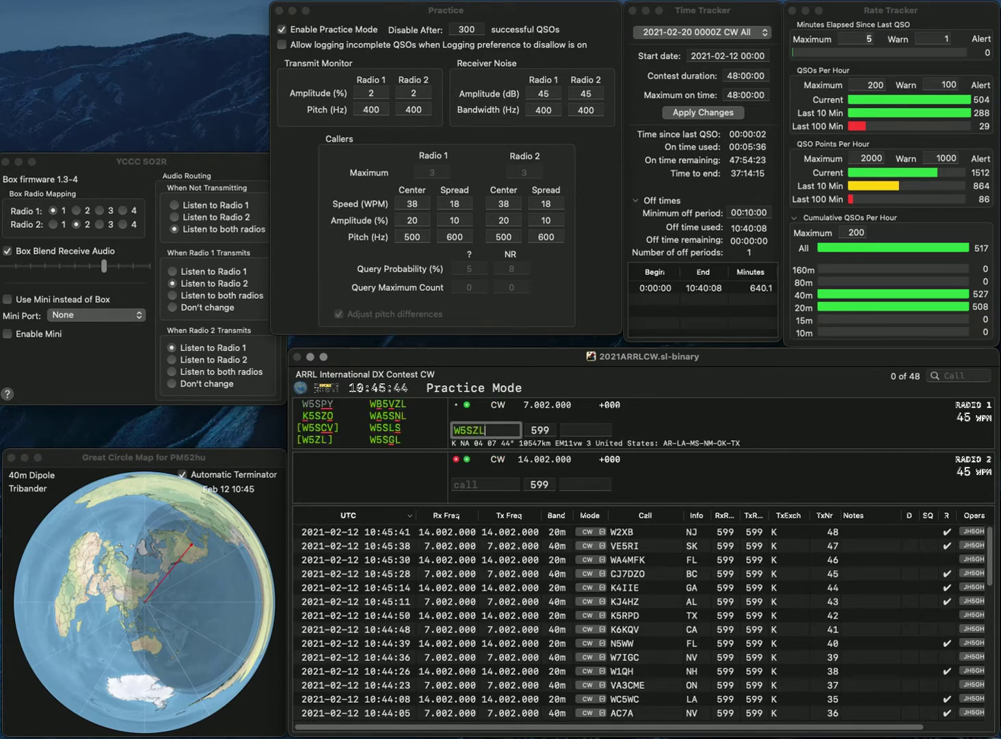
key(BackSpace)
text(G)
key(Return)
text(N)
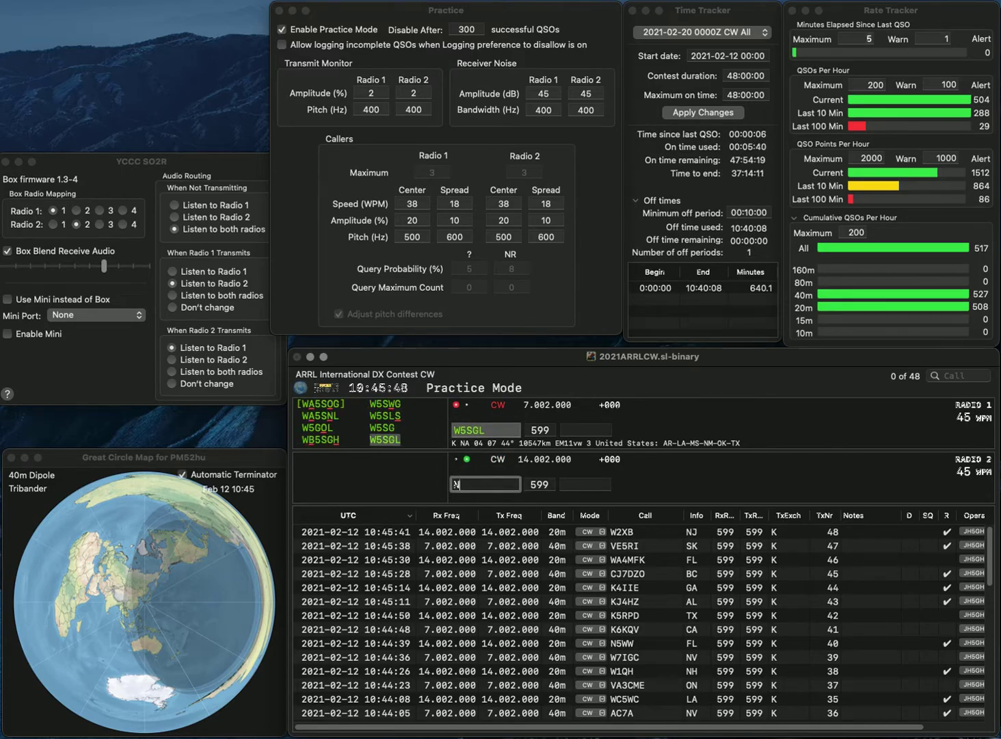
text(2ESP)
key(Return)
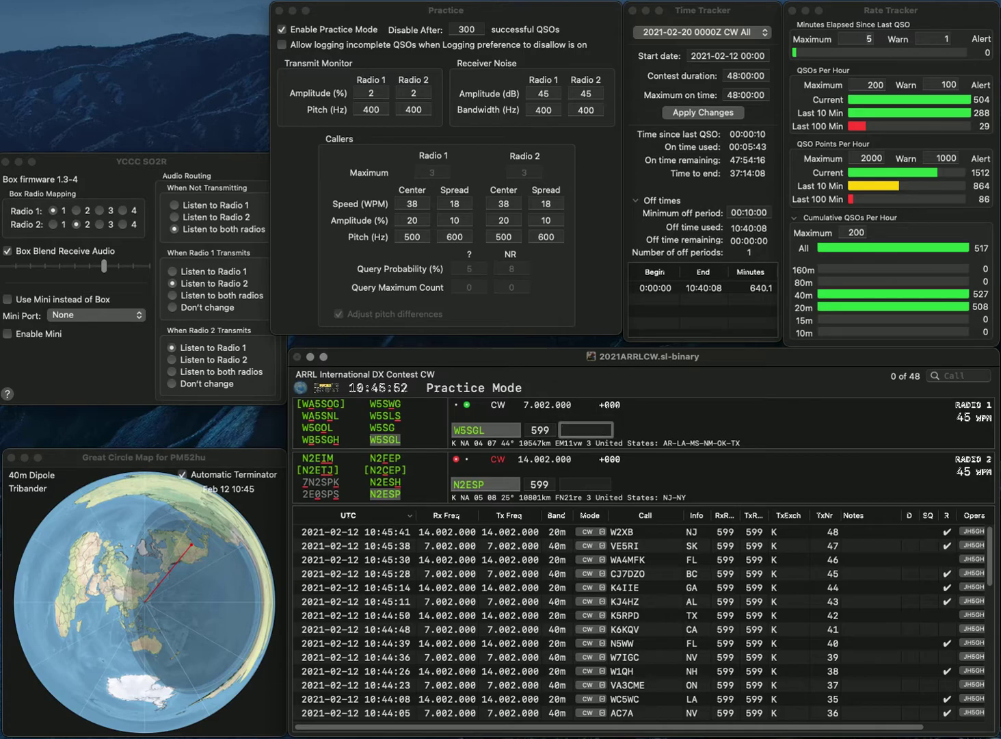
text(OK)
key(Return)
text(NJ)
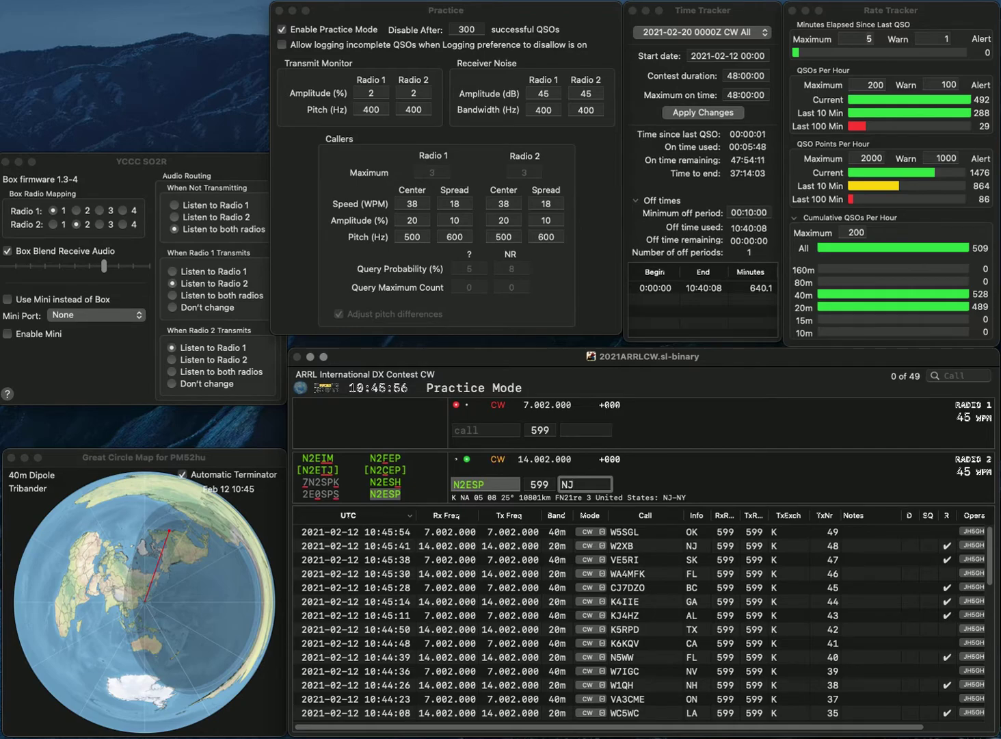
key(Return)
Log N6JN (CA) and W2QF (NY) as QSOs 51-52
text(N6)
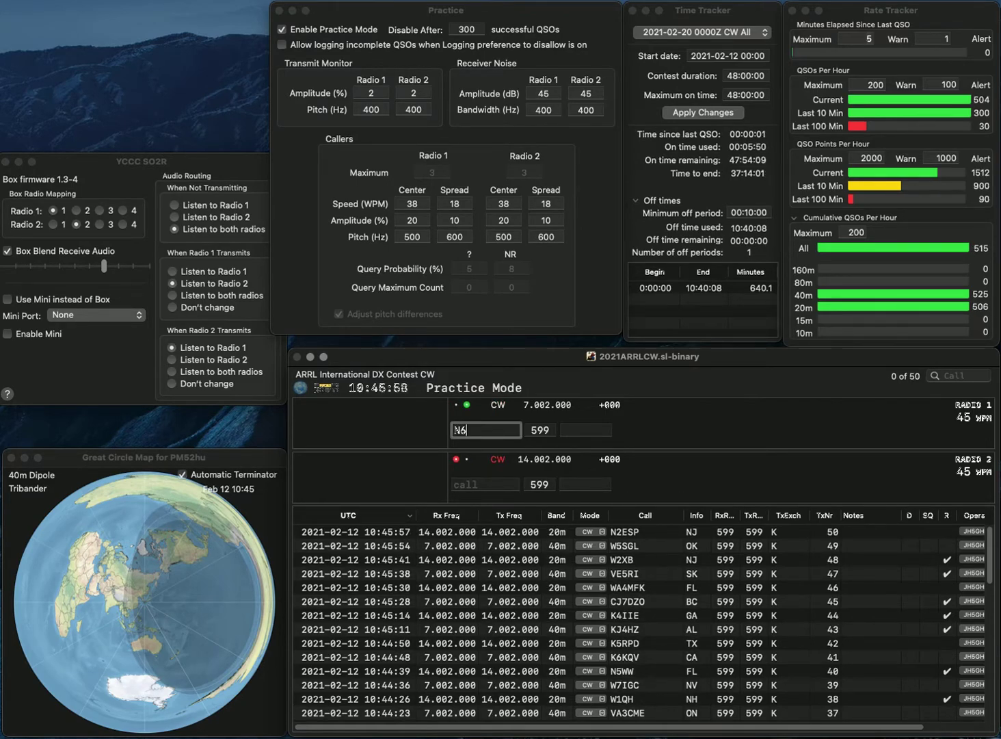
text(JN)
key(Return)
text(W2QF)
key(Return)
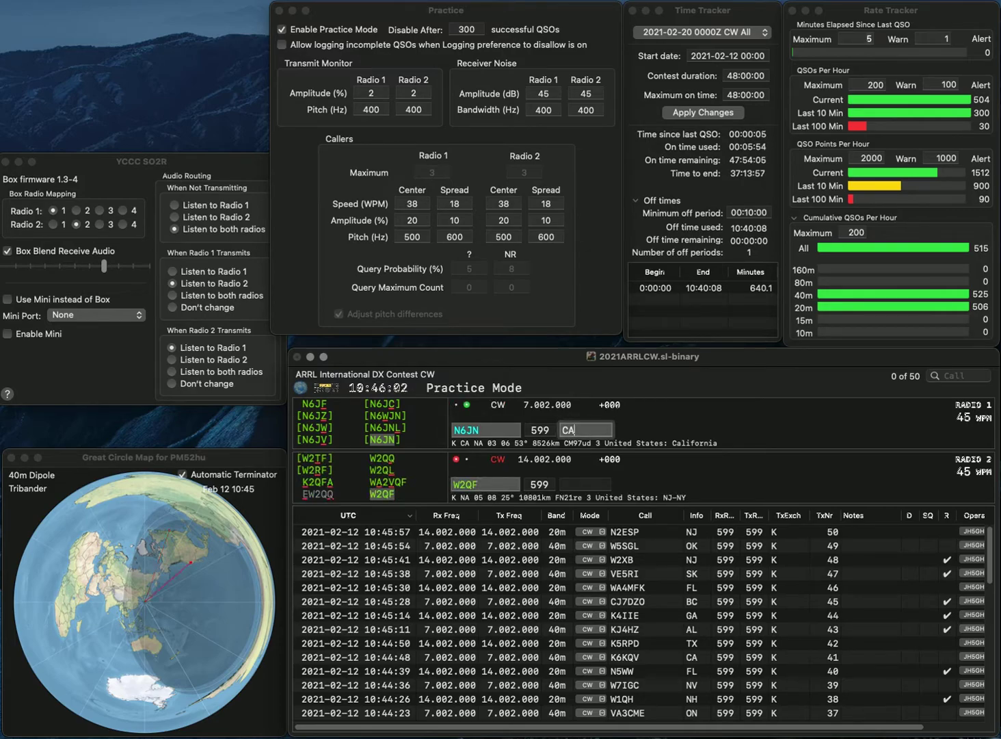
key(Return)
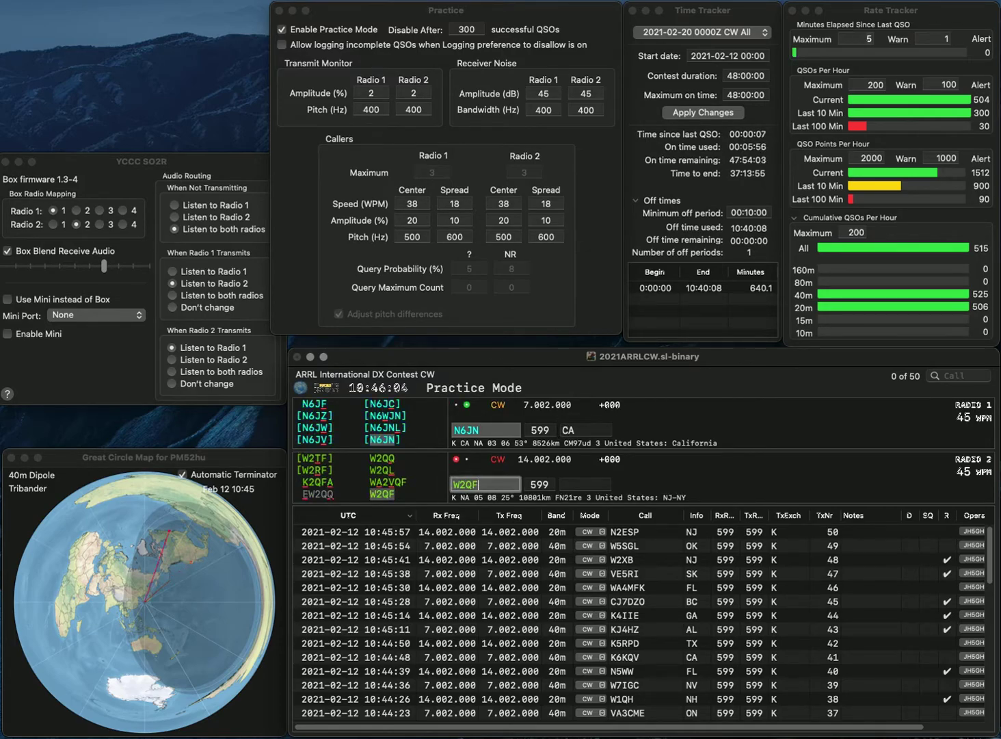
text(NY)
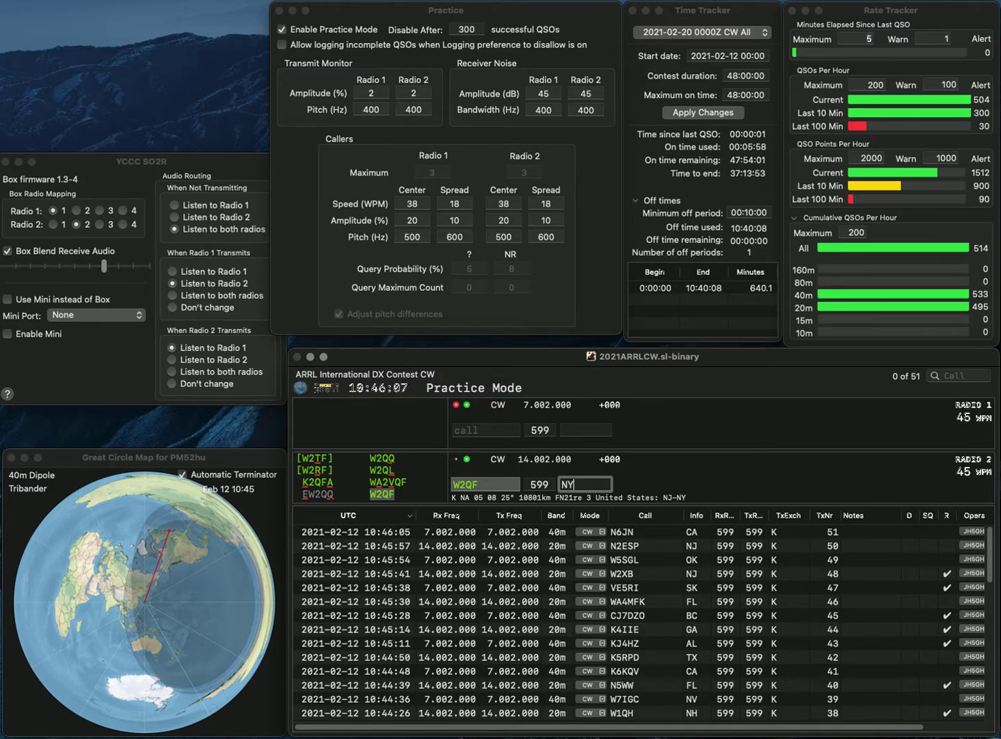
key(Return)
text(K1IB)
key(Return)
text(N8KH)
key(Return)
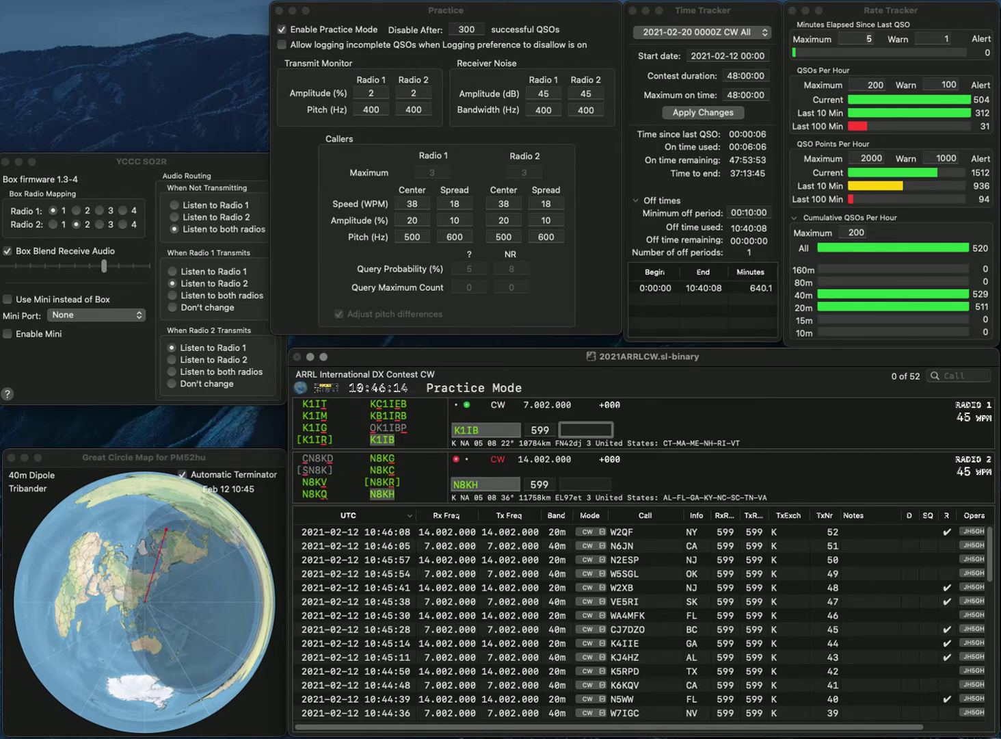
text(N8KH)
key(Return)
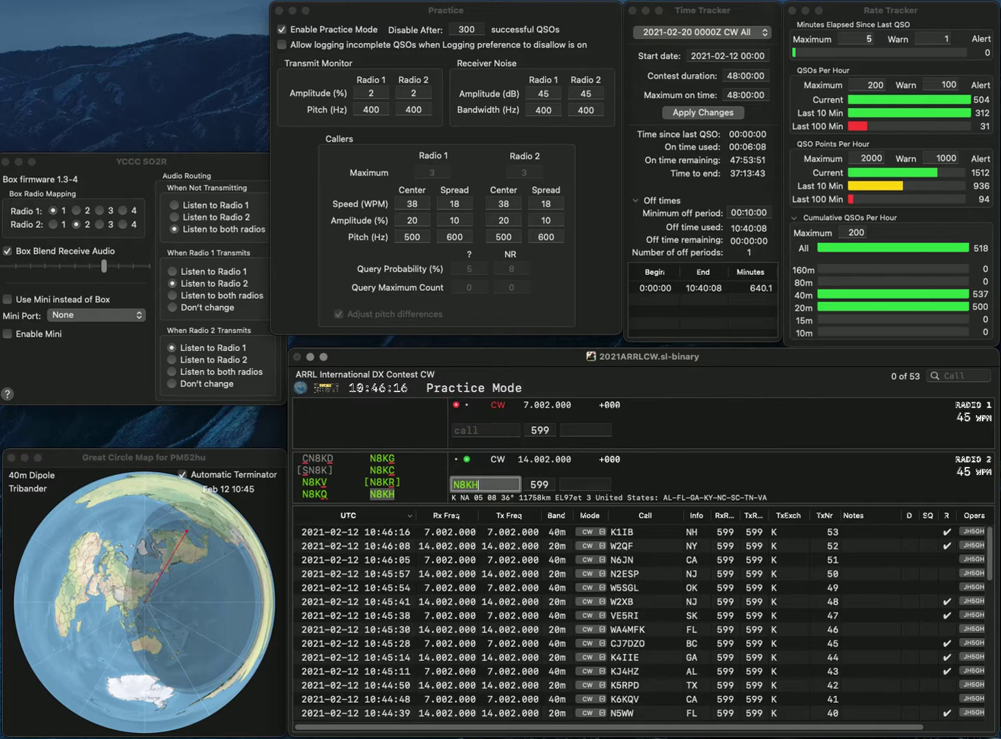
text(KY)
key(Return)
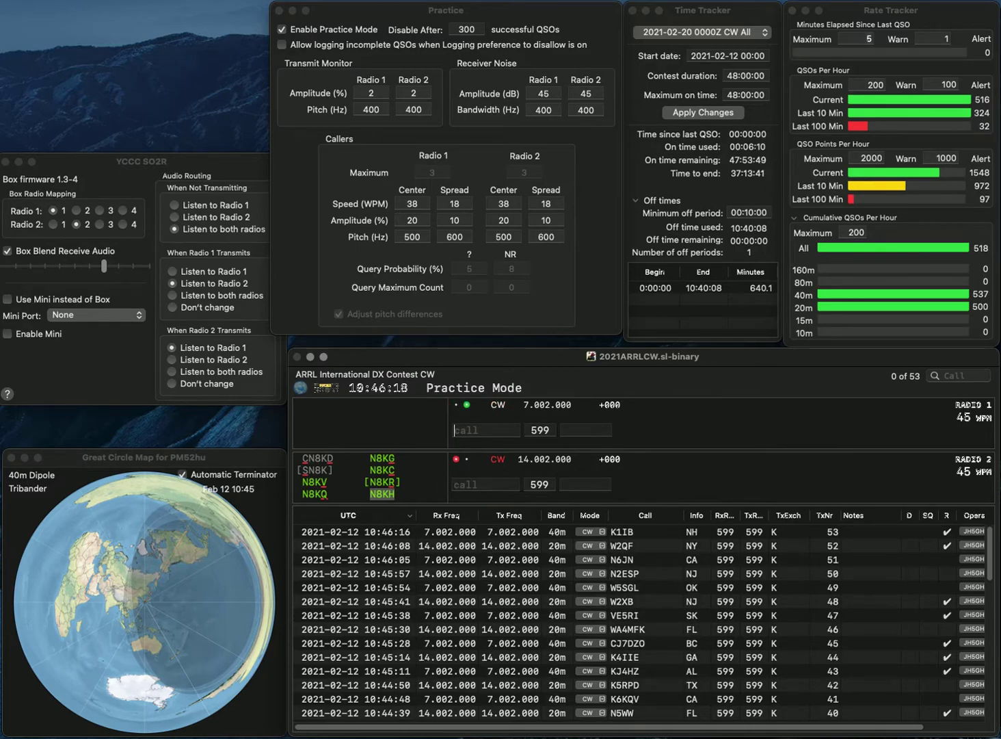
Log AB0VD from IA on radio 1 while calling KZR on radio 2
text(AB)
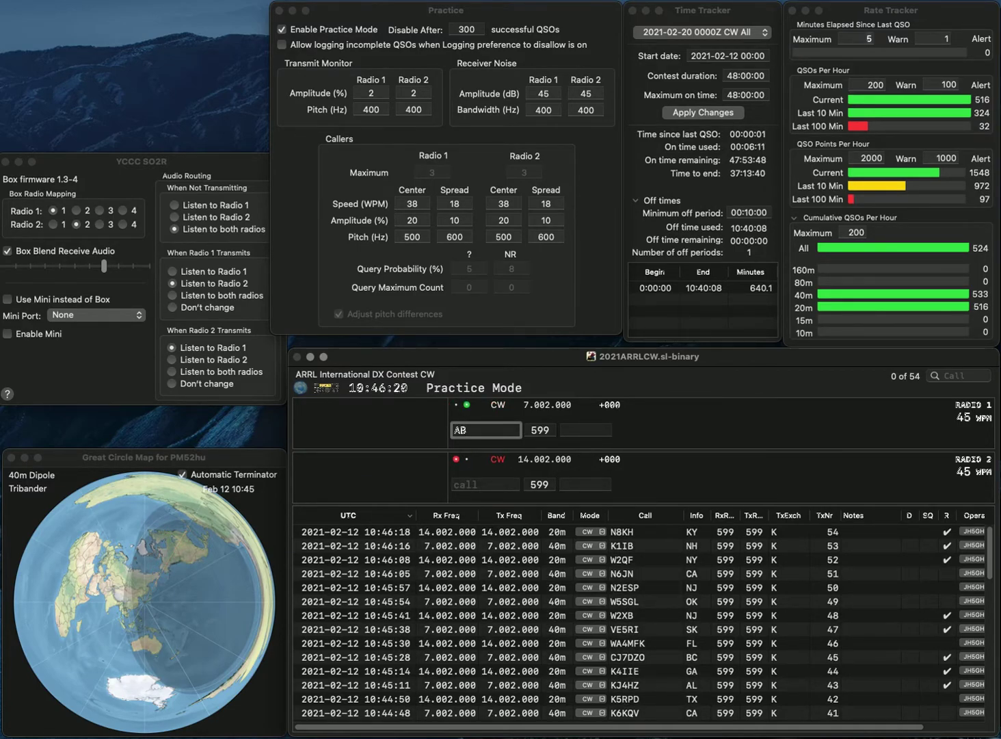
text(0VD)
key(Return)
text(ZR)
key(Home)
text(K)
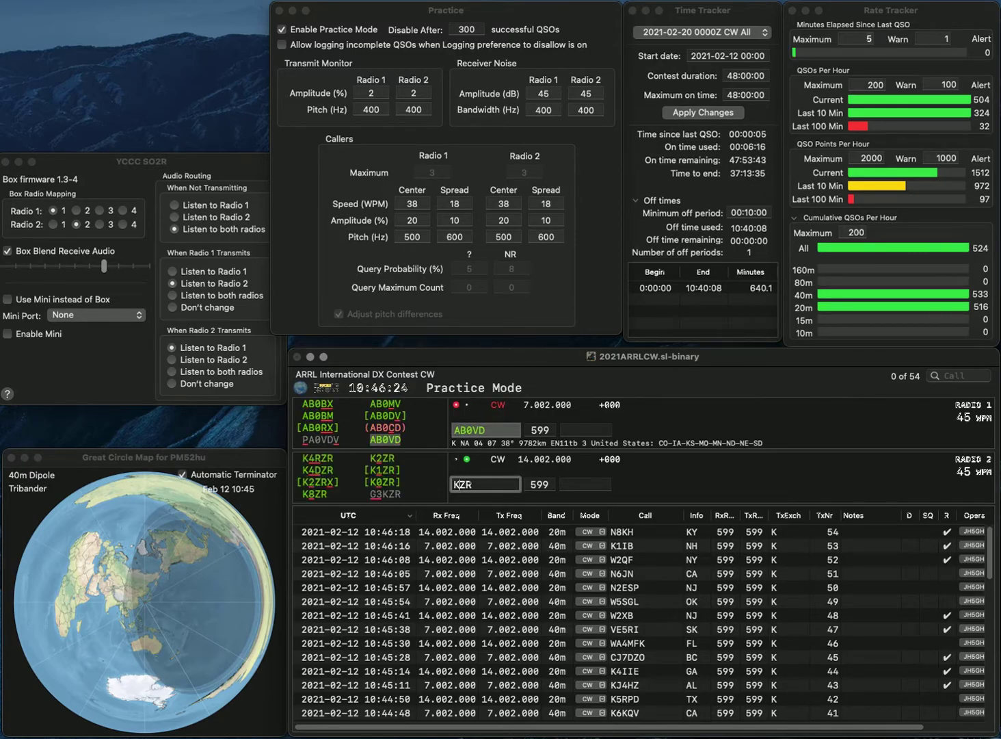
key(Return)
key(space)
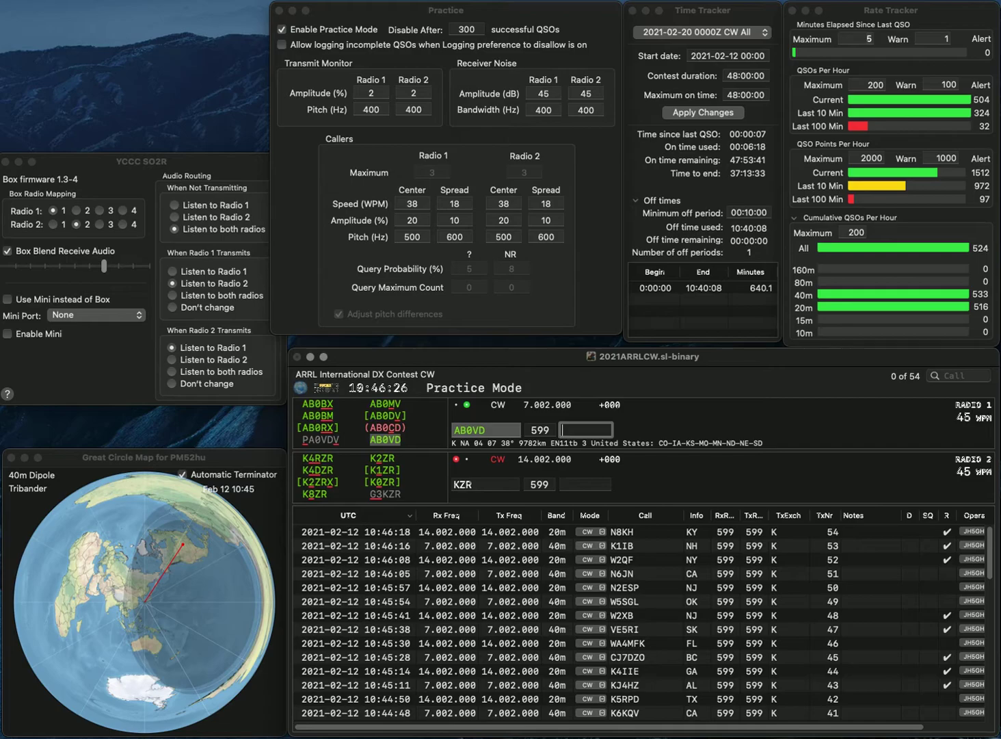
text(IA)
key(Return)
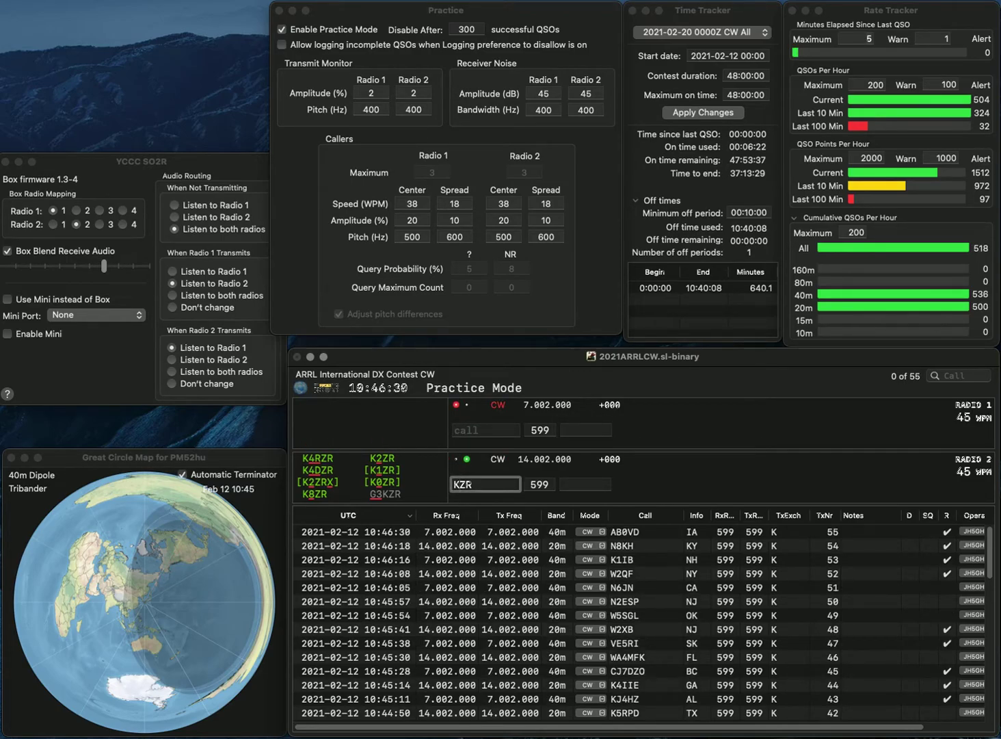
text(4D)
key(Return)
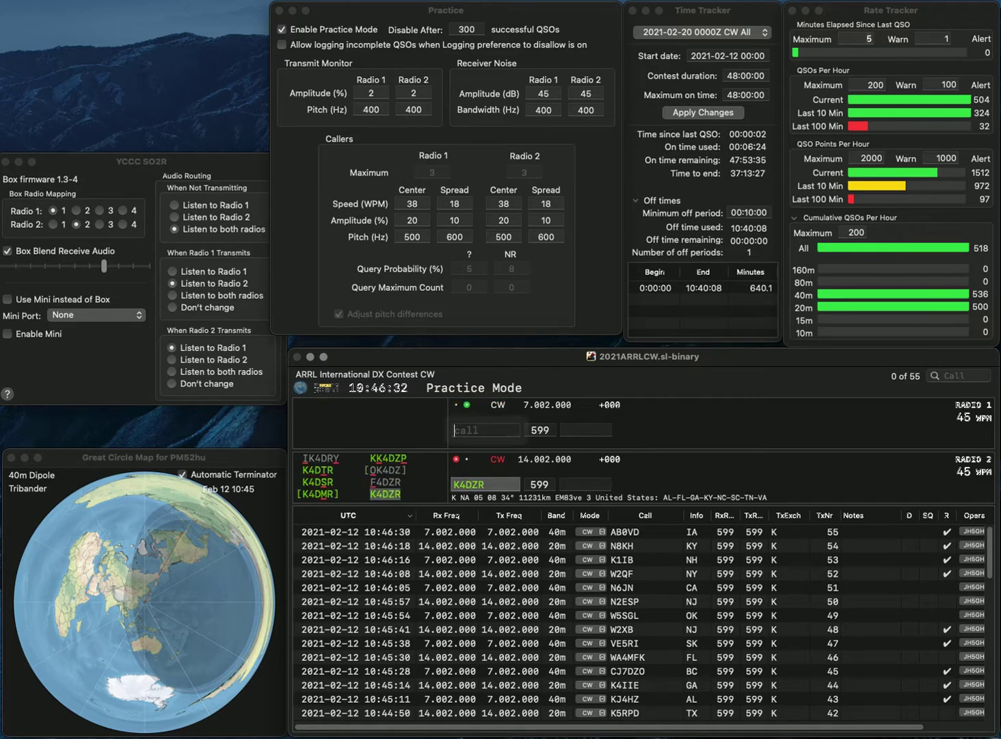
text(K4HWS)
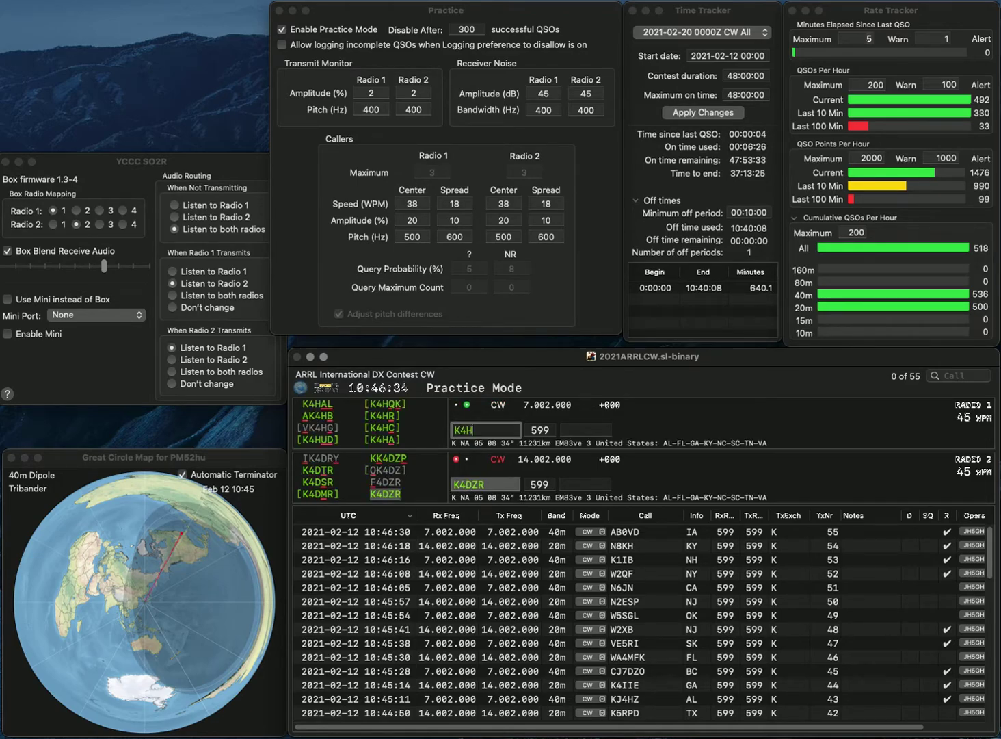
click(562, 483)
text(FL)
key(Return)
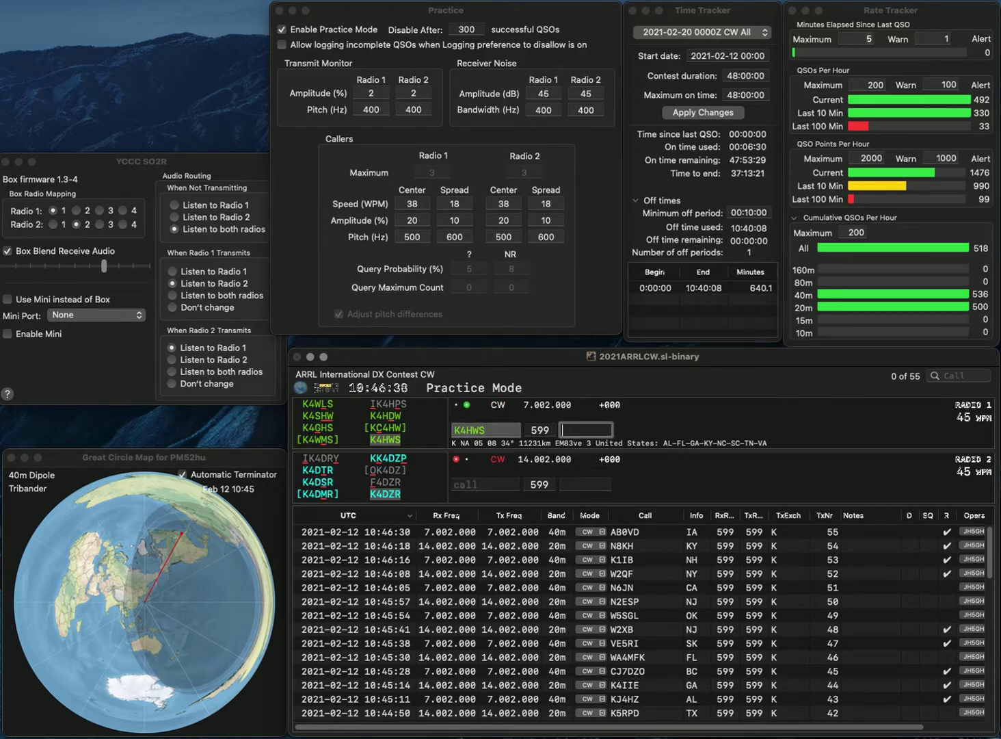
text(TN)
key(Return)
text(NX)
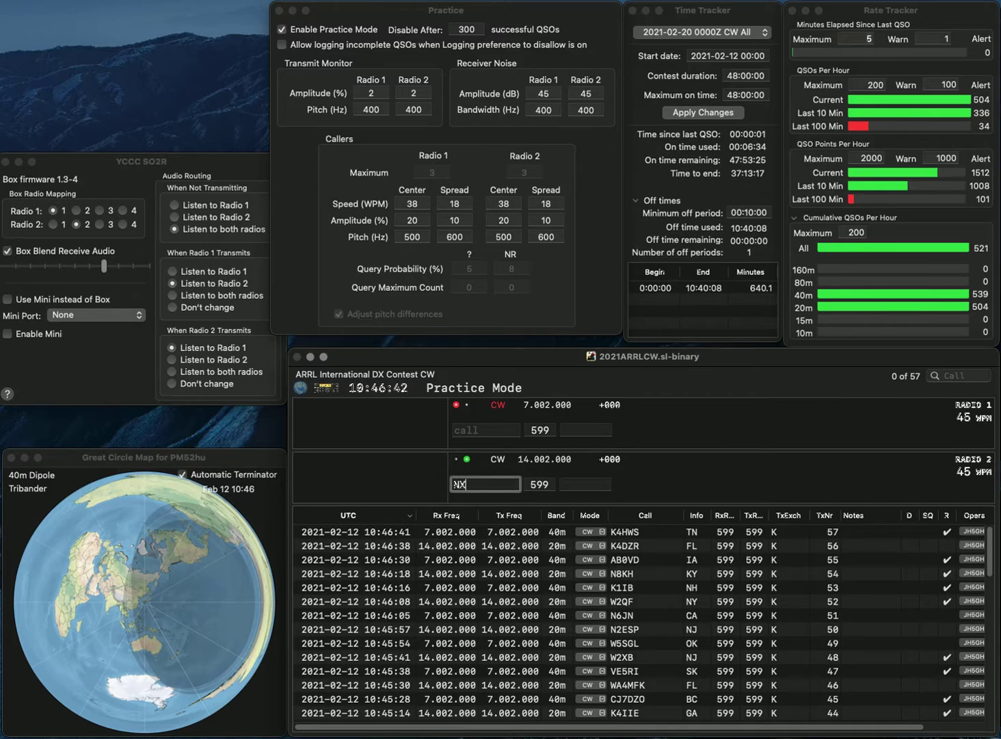
text(3U)
key(Return)
text(KA0UNB)
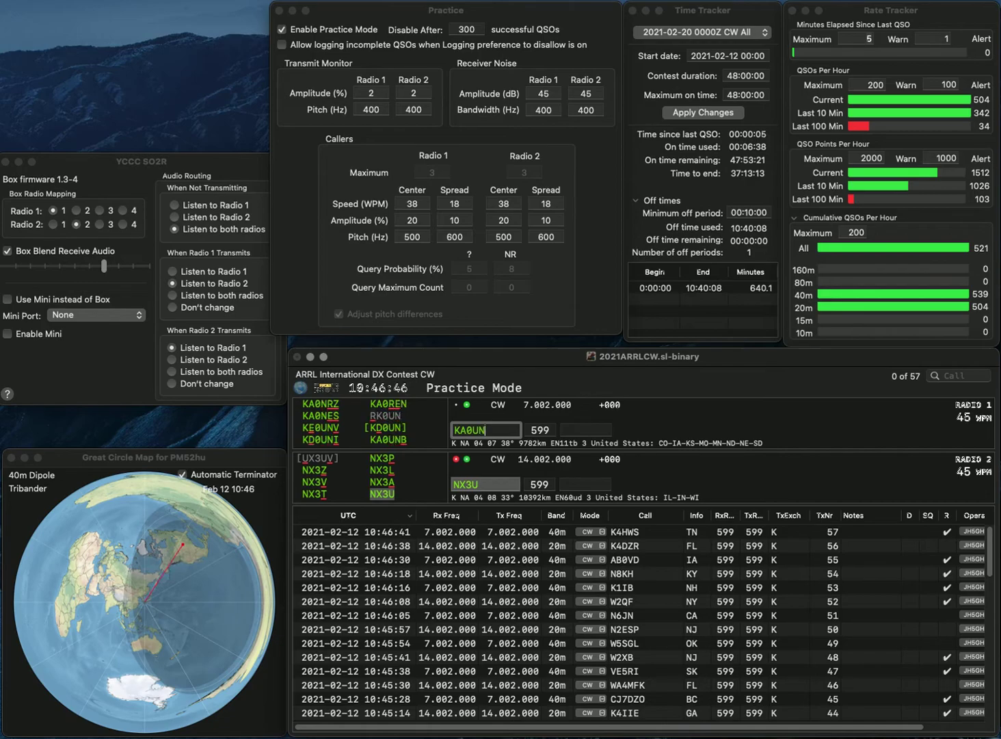
key(Return)
key(Return)
key(Return)
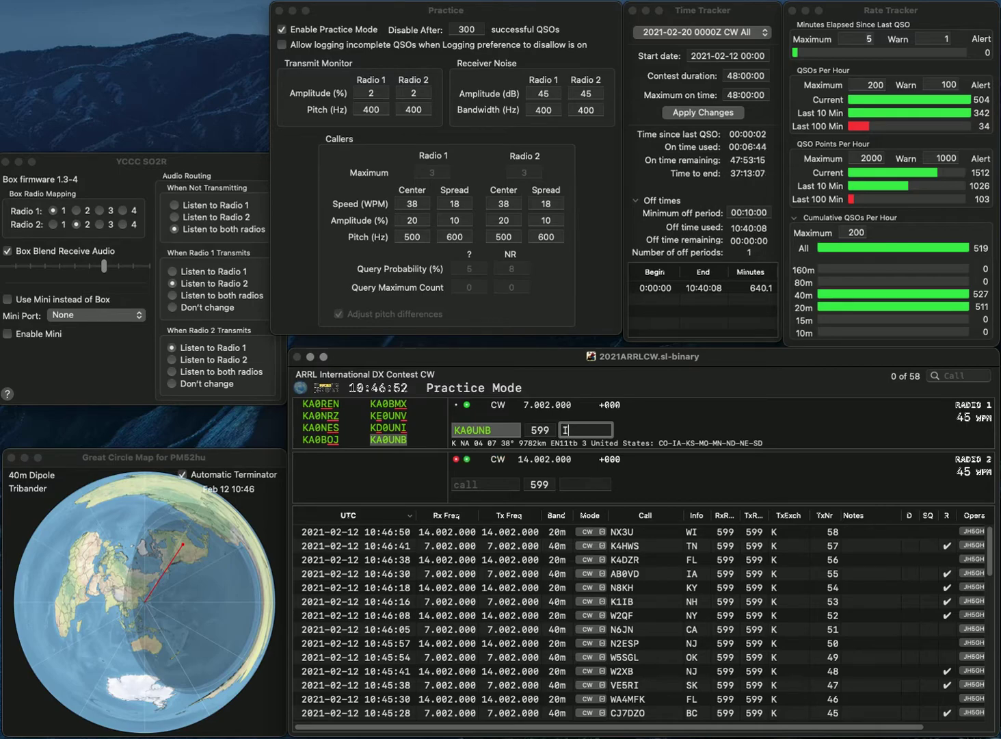
text(IA)
key(Return)
text(K9ANN)
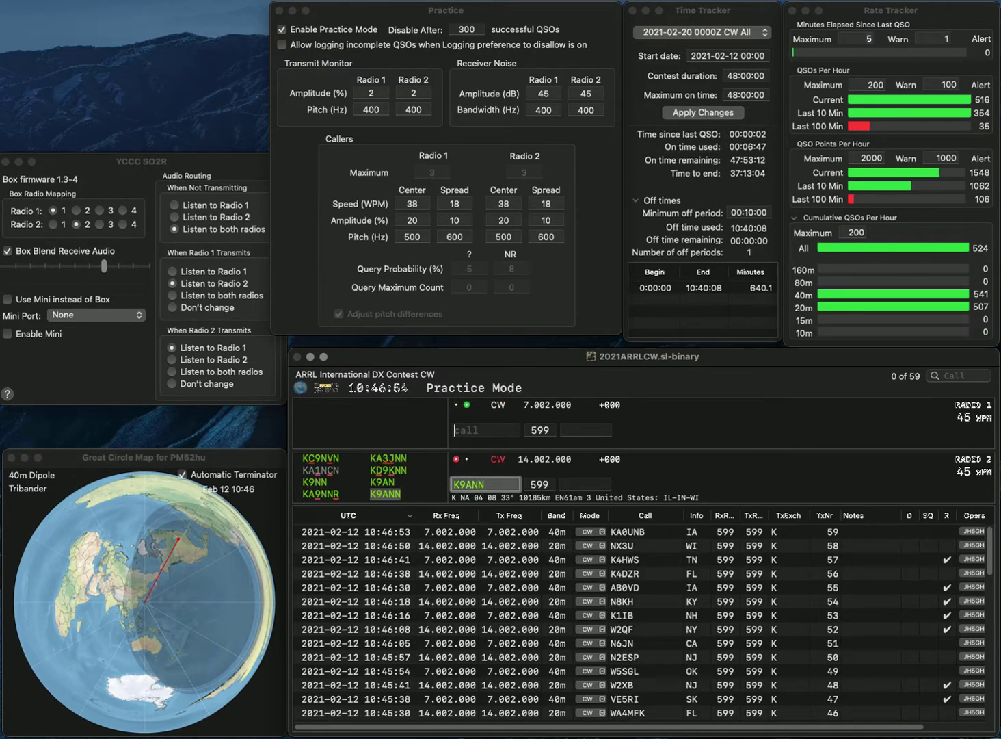
key(Return)
text(W)
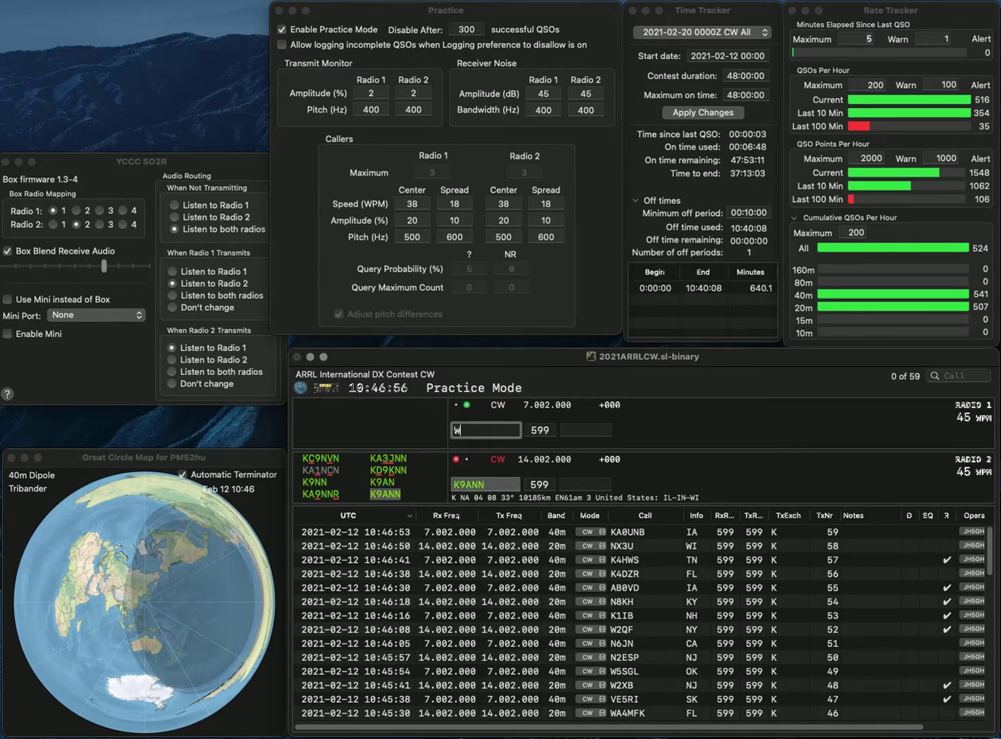
text(A6DPP)
key(Return)
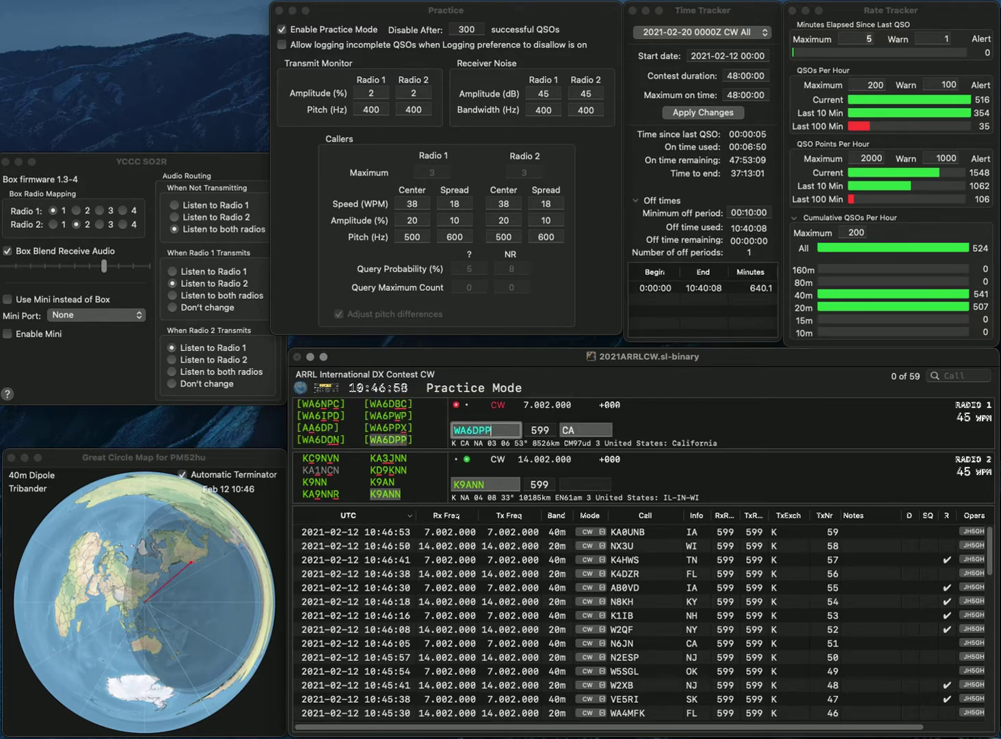
key(Return)
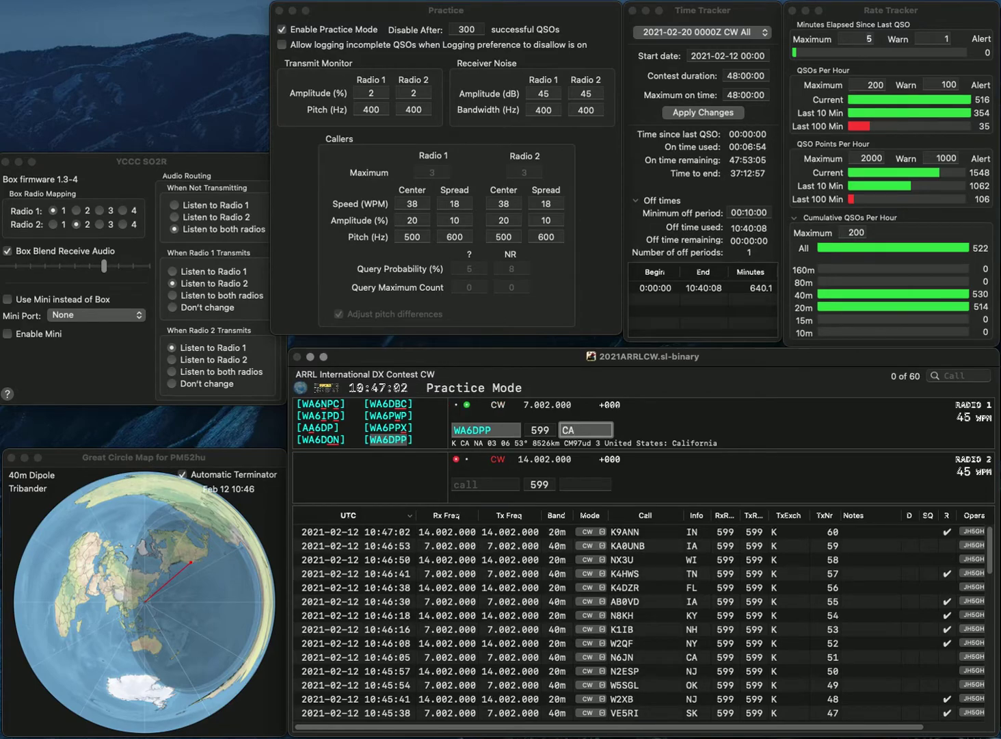
key(Return)
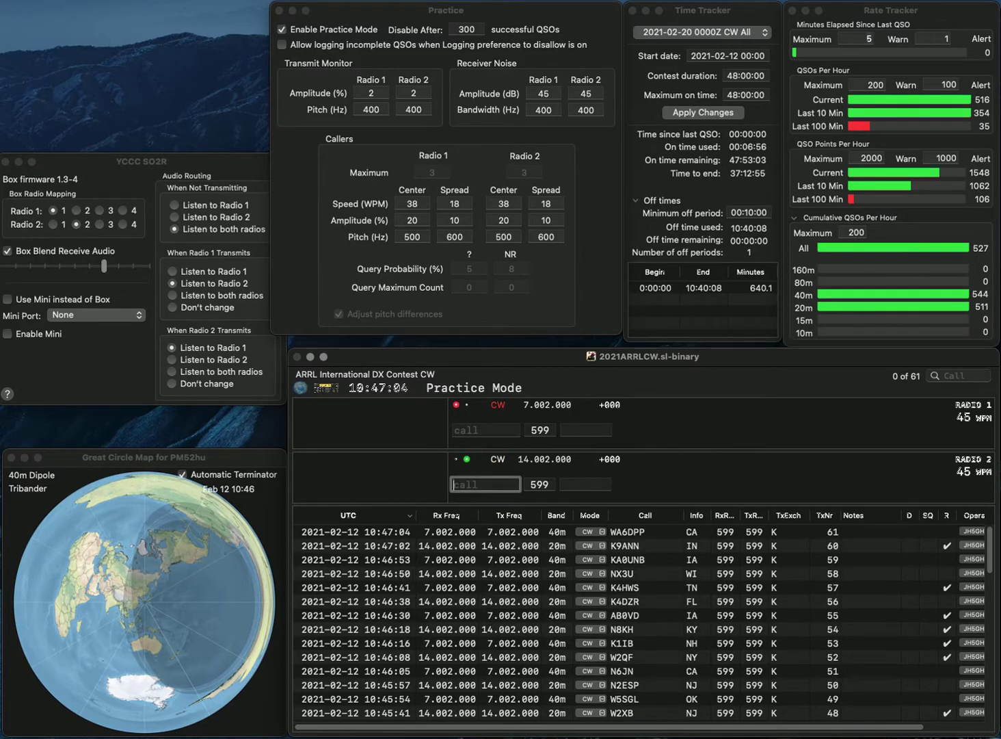
text(WB3ART)
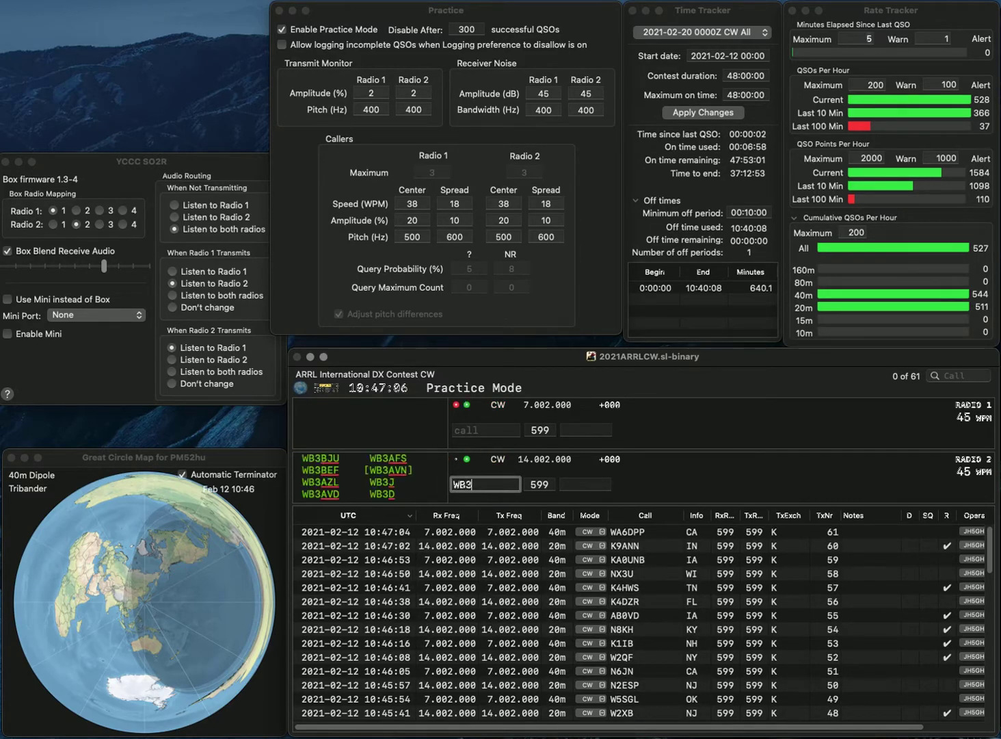
key(Tab)
key(Tab)
key(Tab)
key(Tab)
key(Return)
key(BackSpace)
text(2)
key(Return)
text(VE)
text(3CZ)
key(BackSpace)
text(GA)
key(Return)
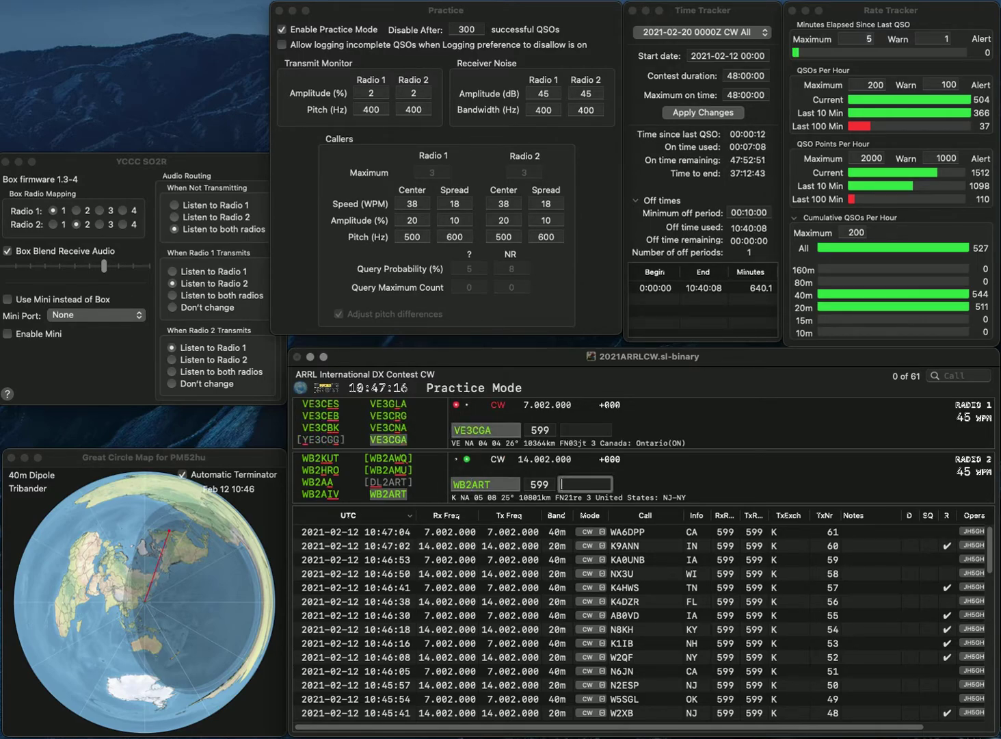
key(Return)
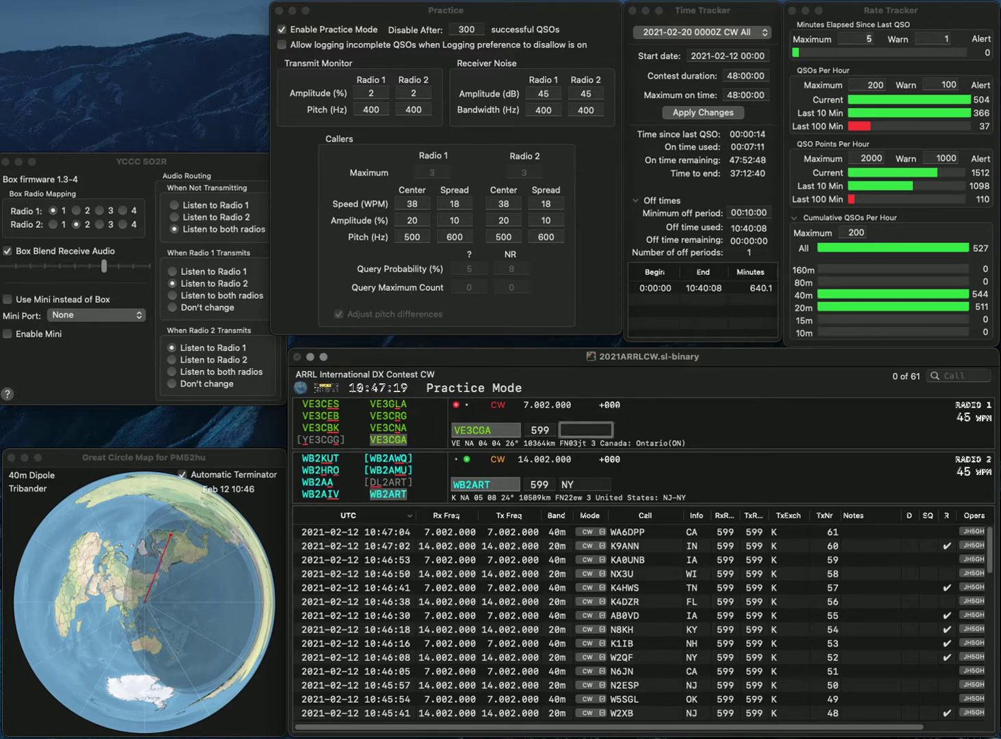
text(ON)
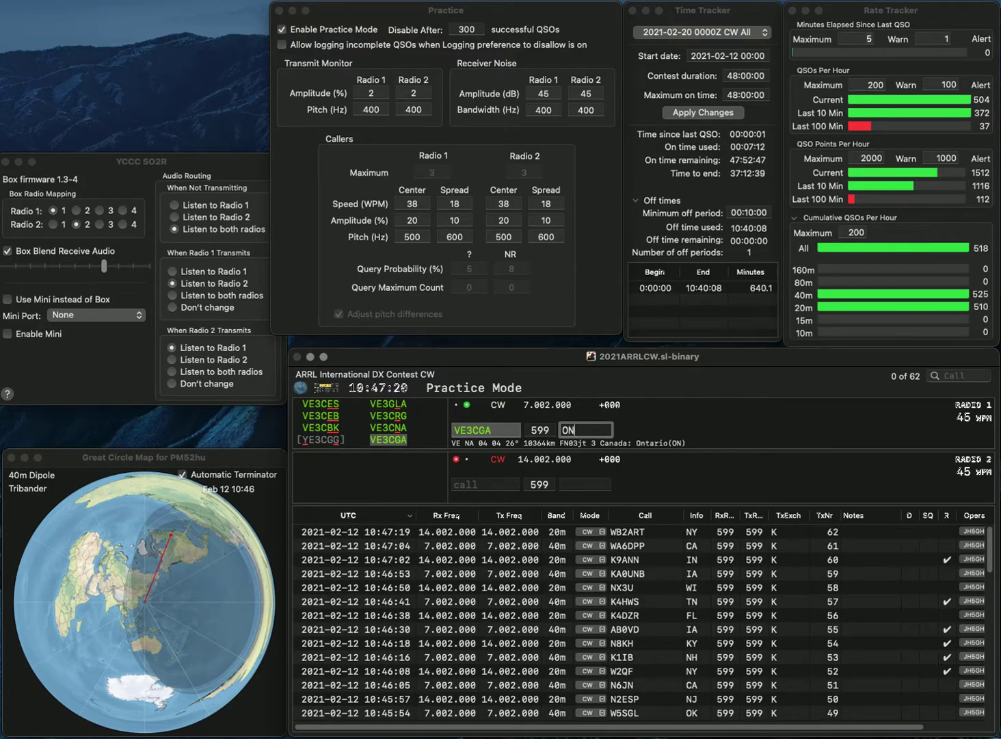
key(Return)
text(N5)
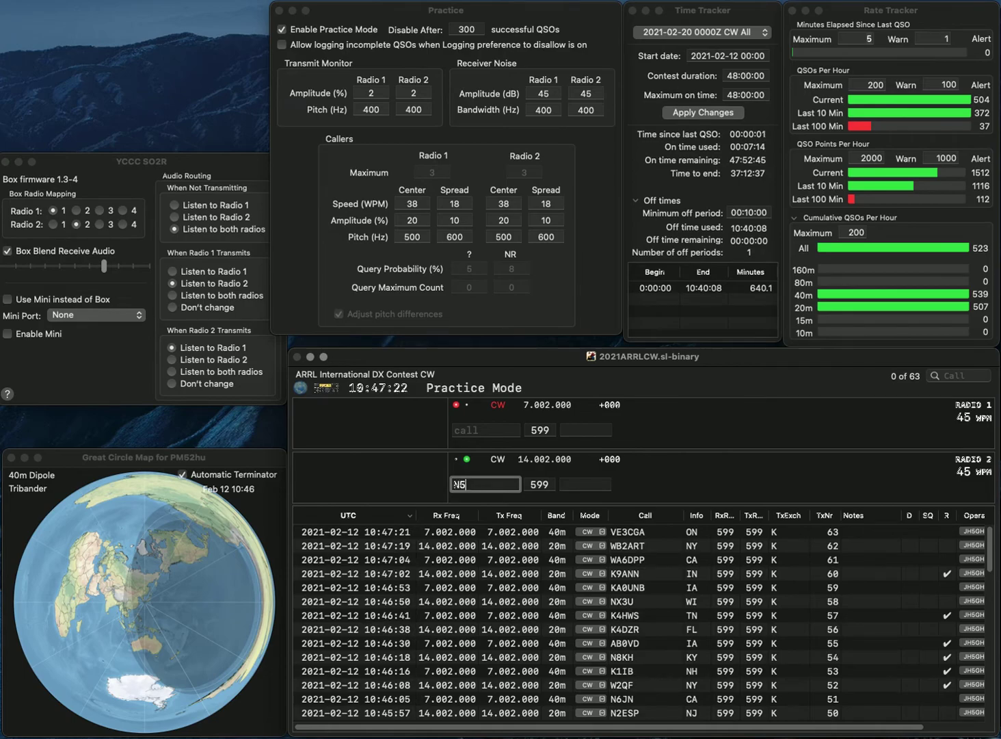
text(KIP)
key(Return)
text(V)
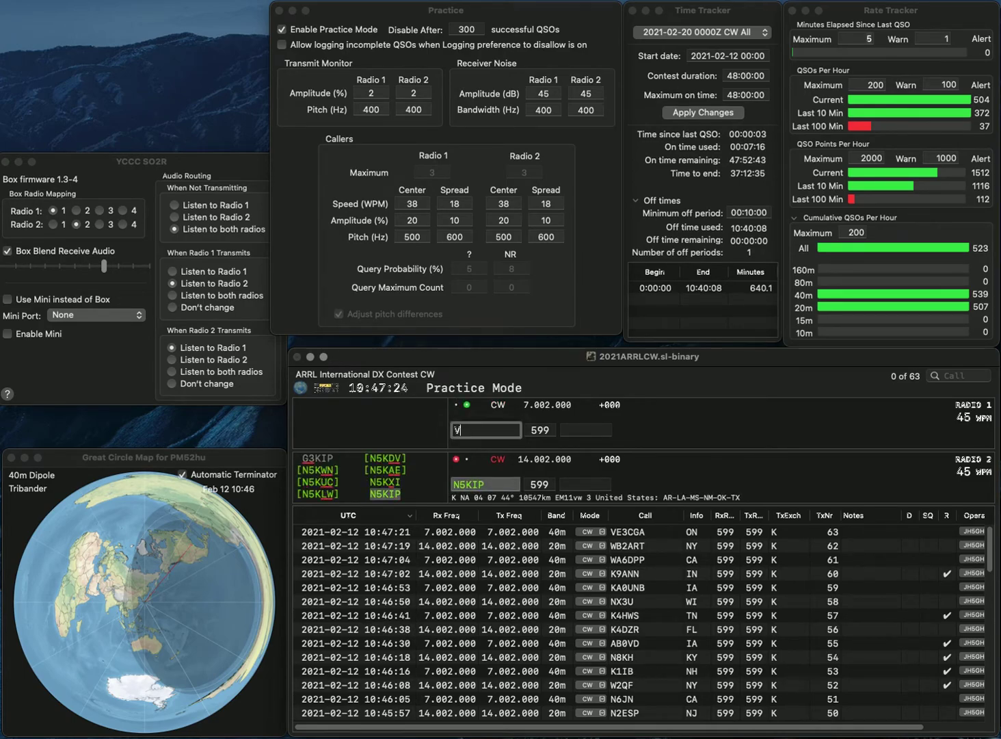
text(Y2TT)
key(Return)
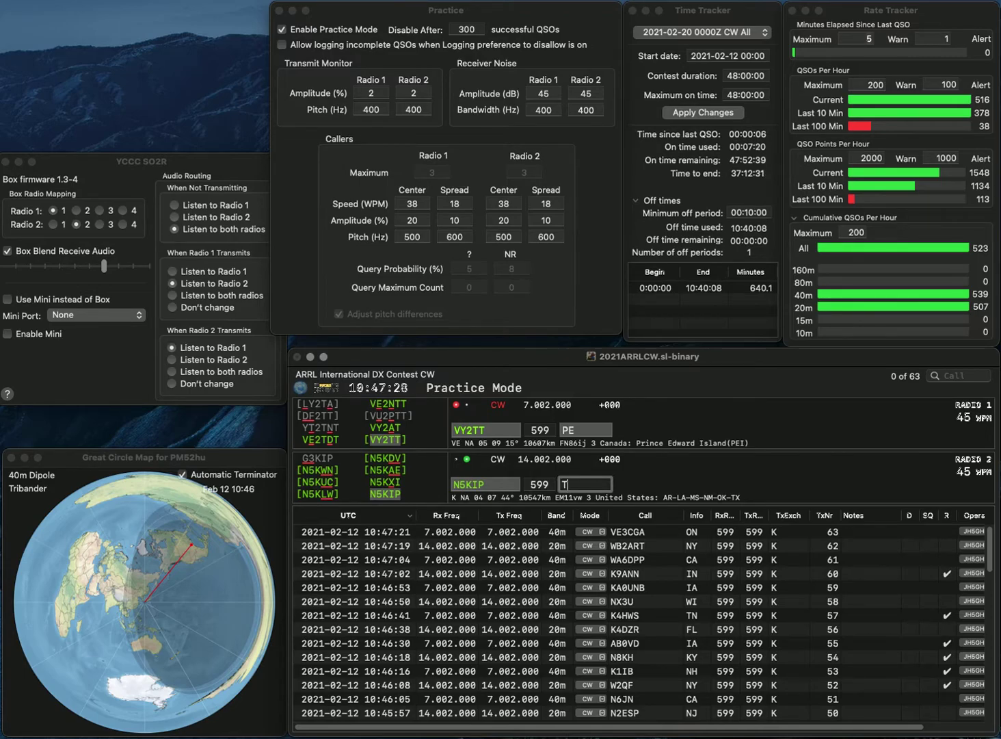
text(TX)
key(Return)
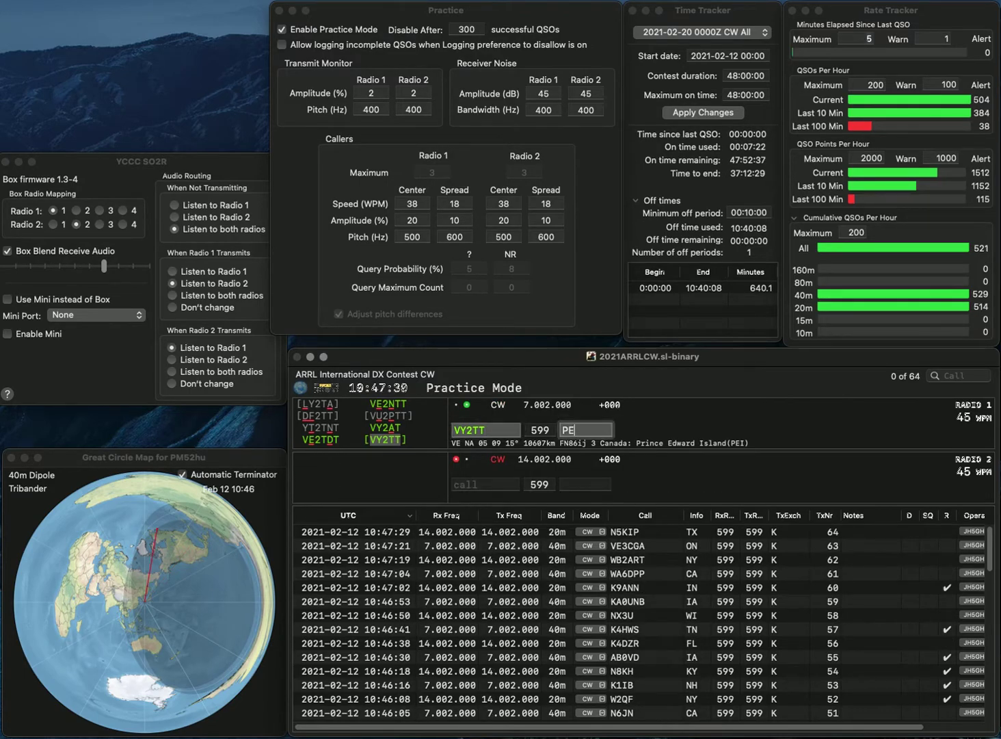
key(Return)
text(VE5AAD)
key(Return)
text(W0SD)
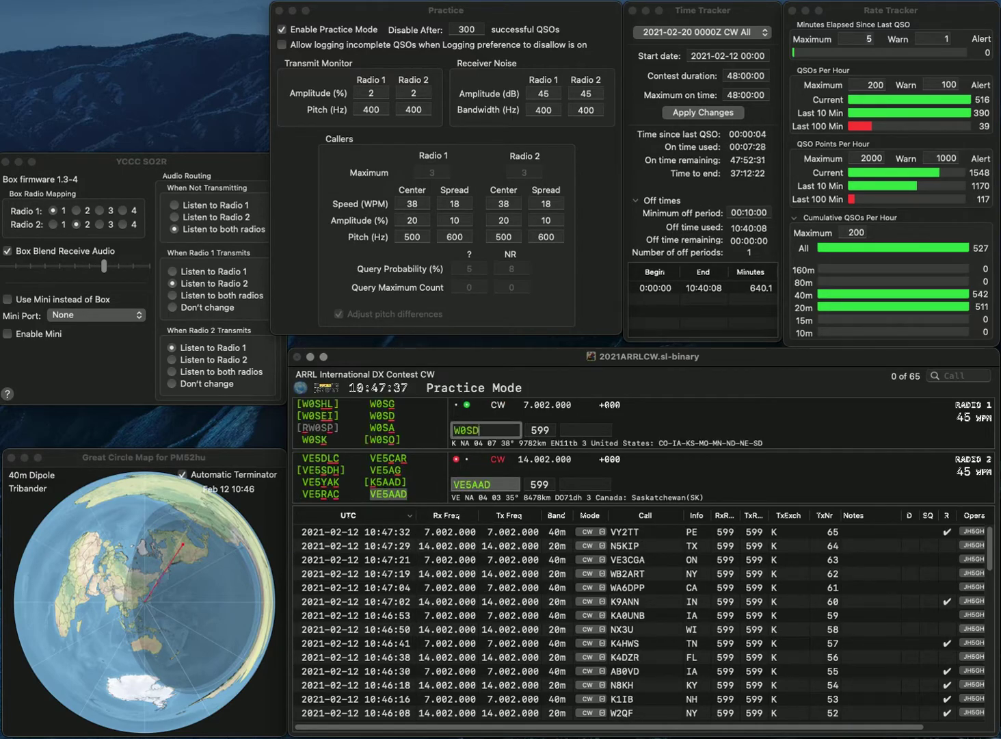
key(Return)
text(SK)
key(Return)
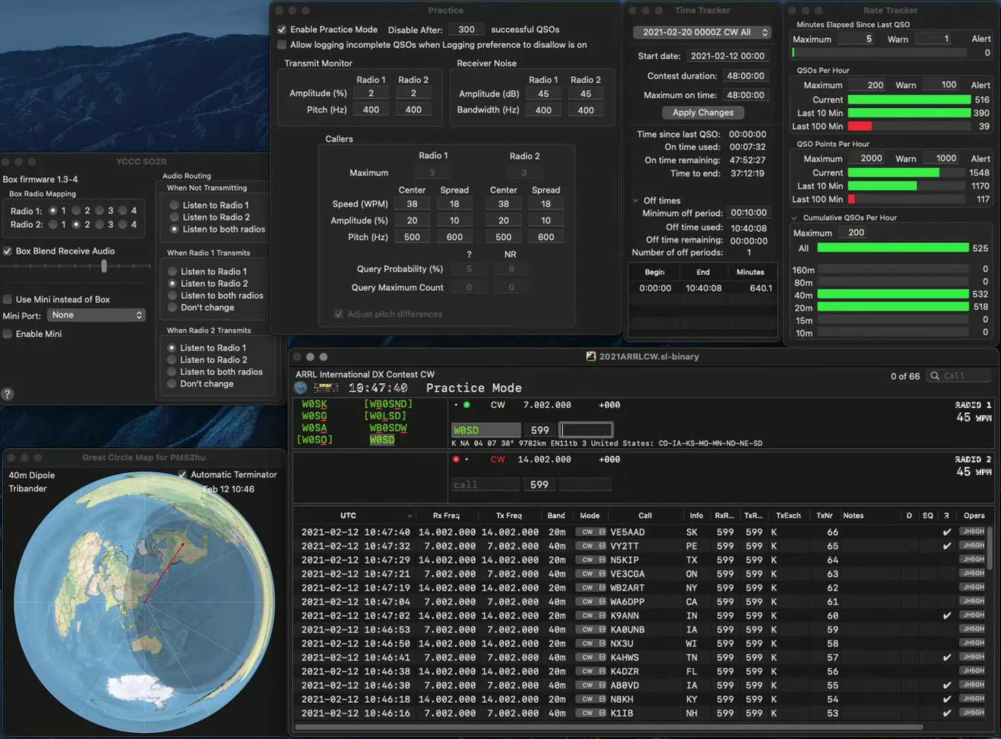
text(KS)
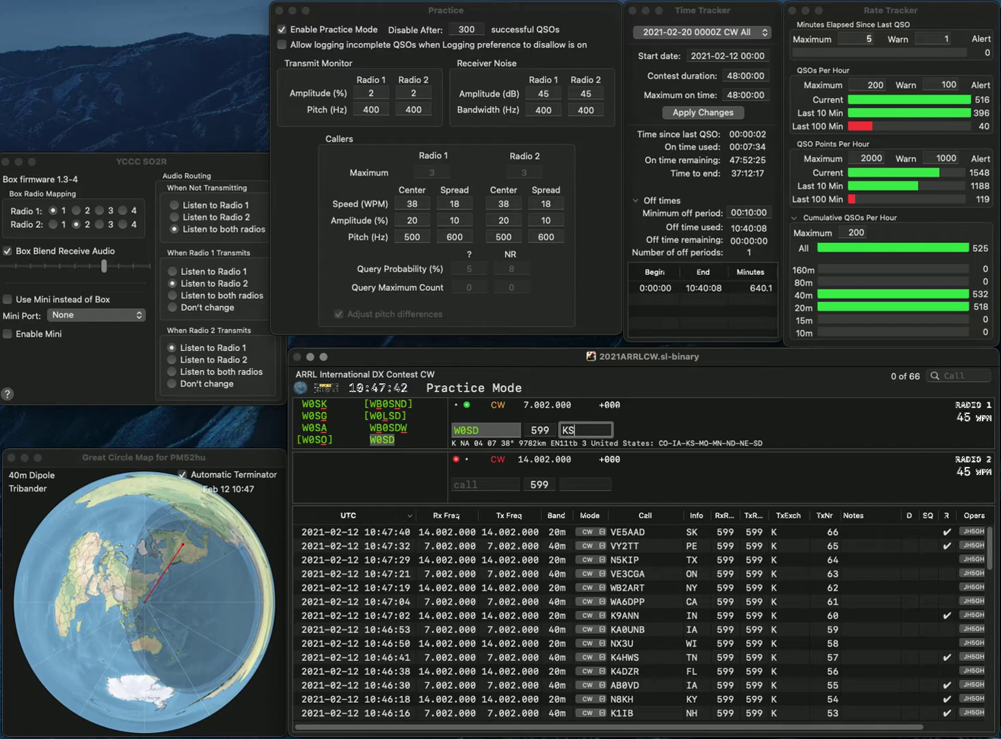
key(Return)
text(W8AAR)
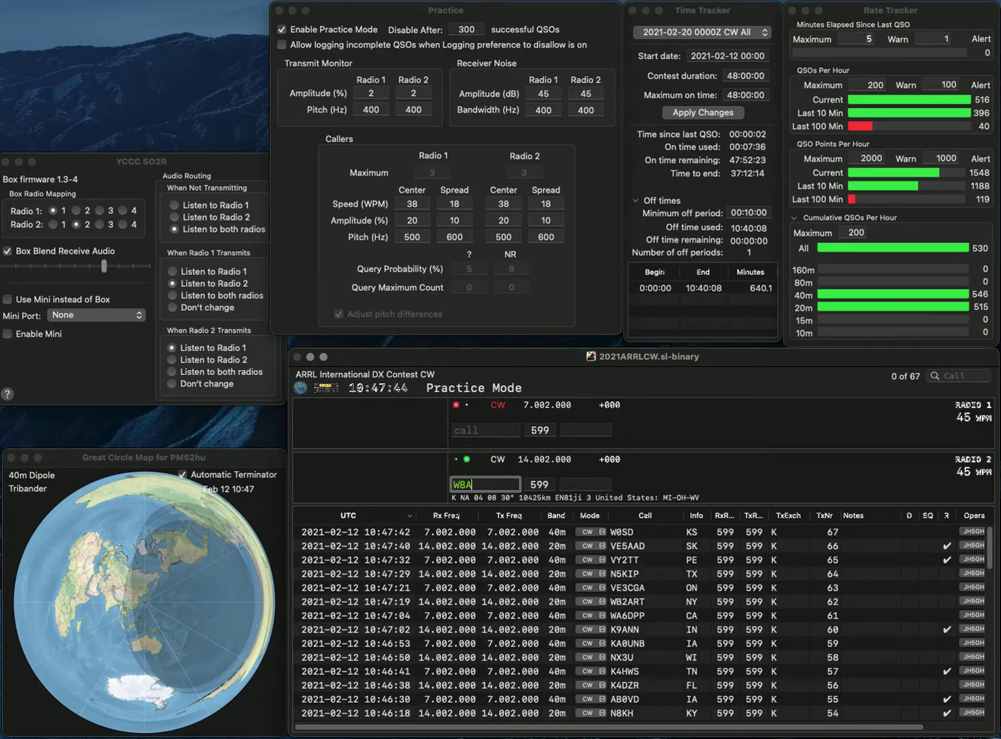
key(Return)
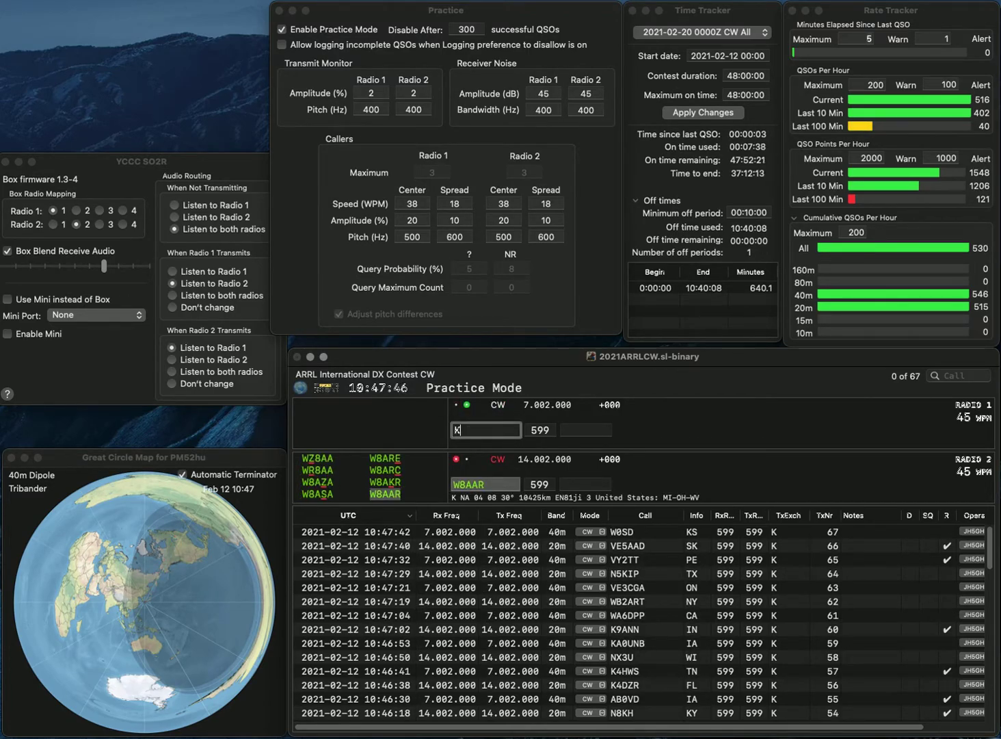
text(K4WH)
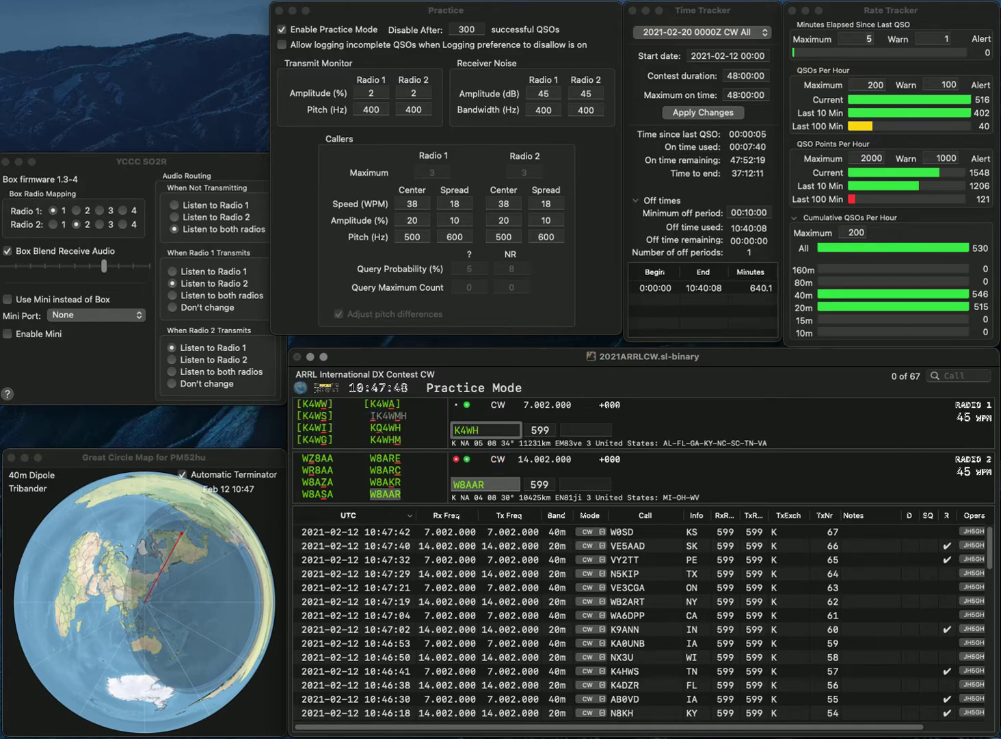
text(M)
key(Return)
text(OH)
key(Return)
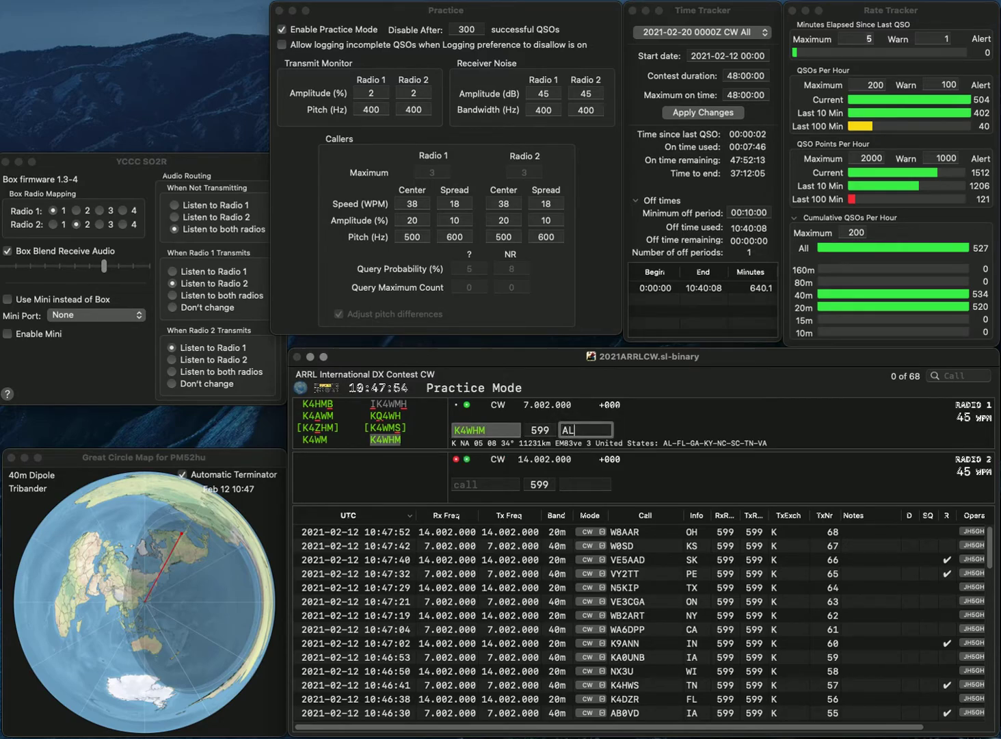
key(Return)
text(N0)
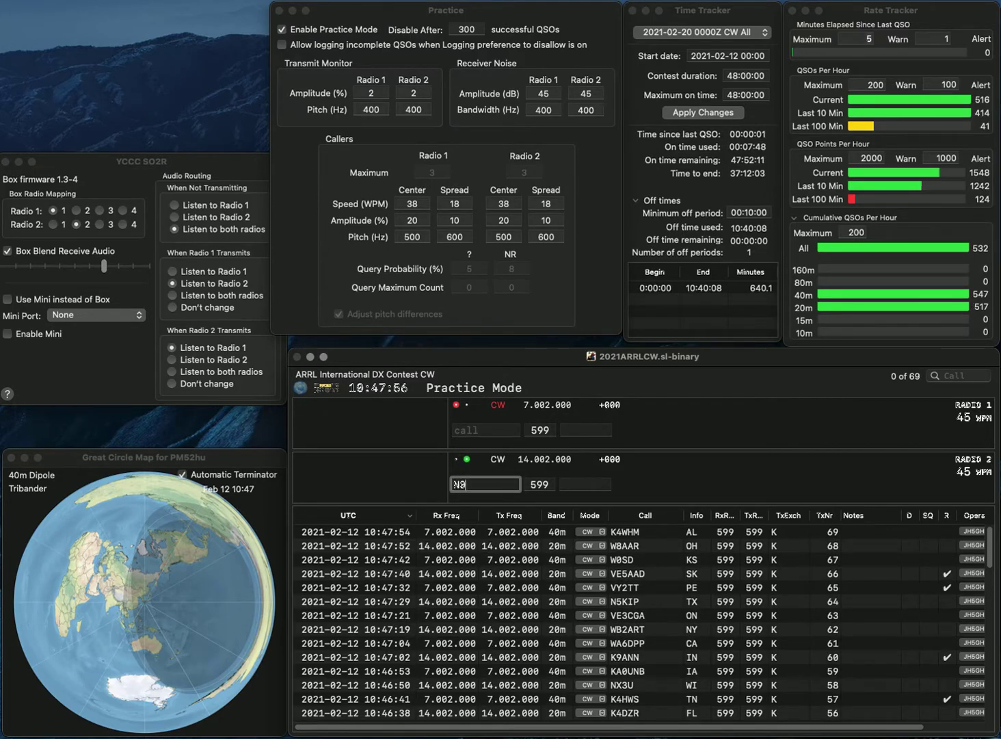
text(BDS)
Log N0BDS from MN on Radio 2 and Radio 1's ...4AR contact from VA
key(Return)
text(4AR)
key(Return)
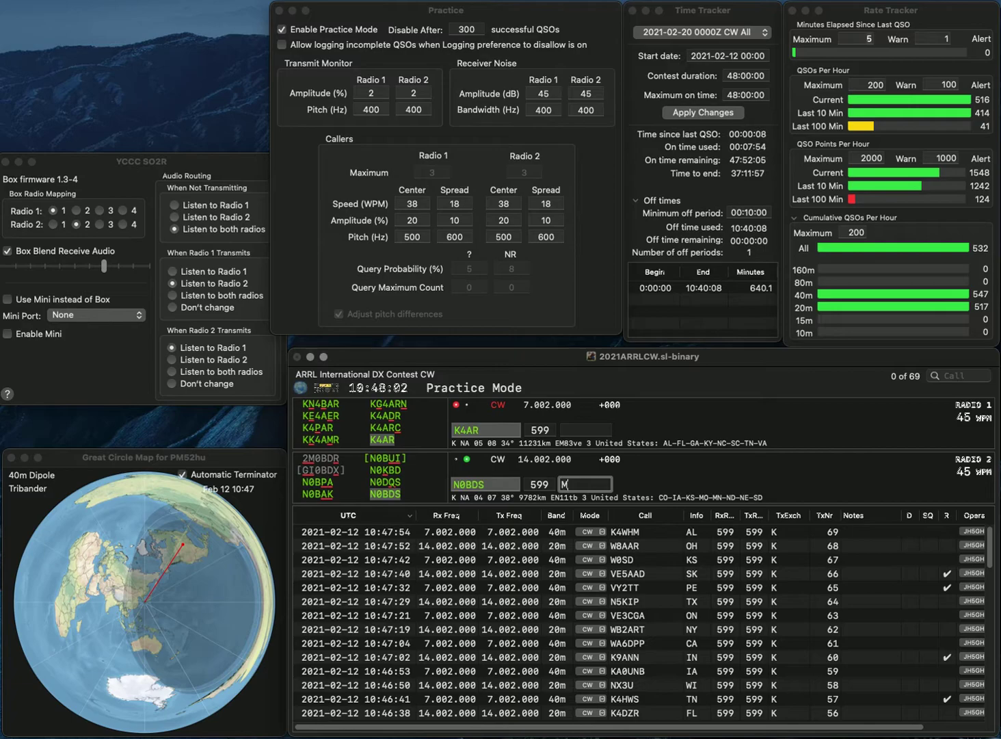
text(MN)
key(Return)
text(F)
key(BackSpace)
text(VA)
key(Return)
text(WAA)
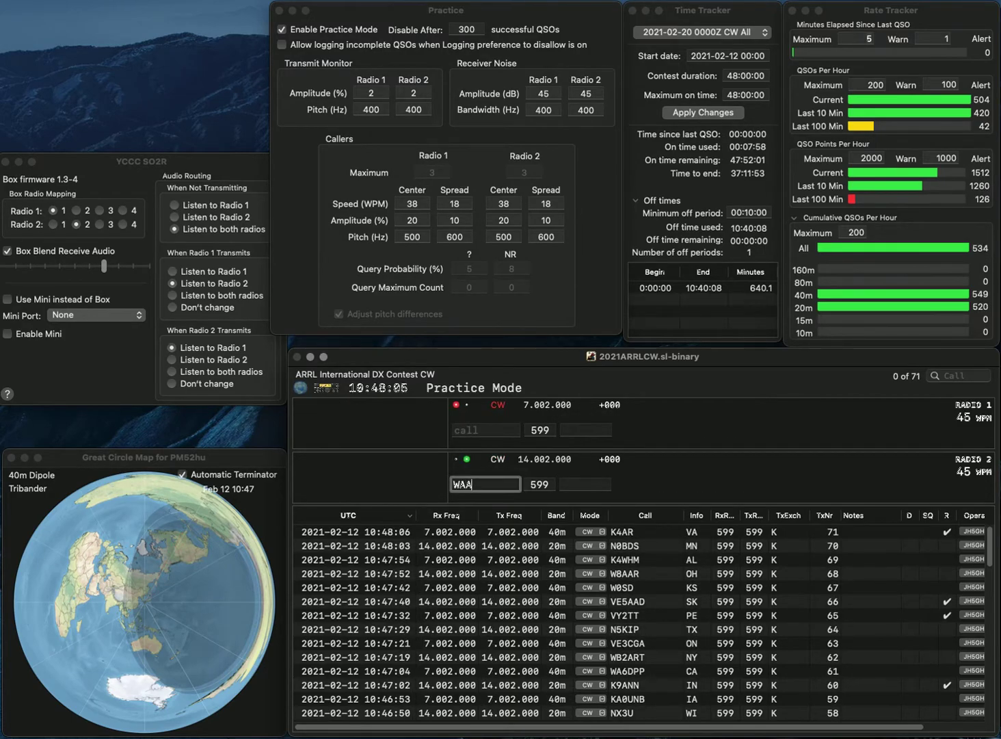
text(6VB)
key(Home)
key(Delete)
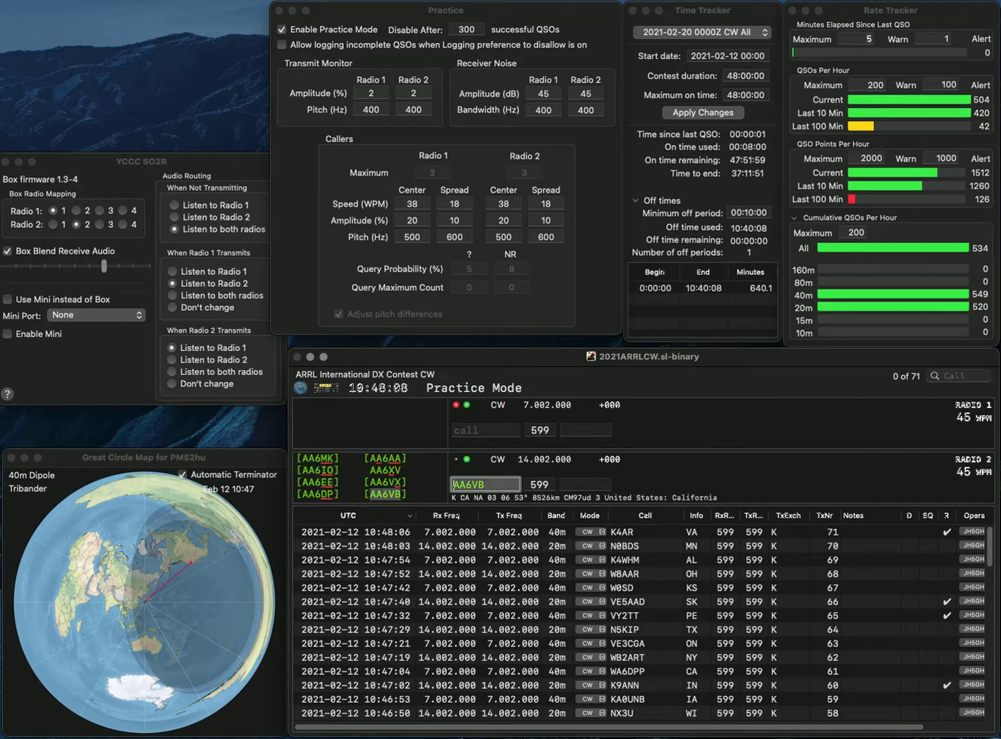
key(Return)
text(W0GLB)
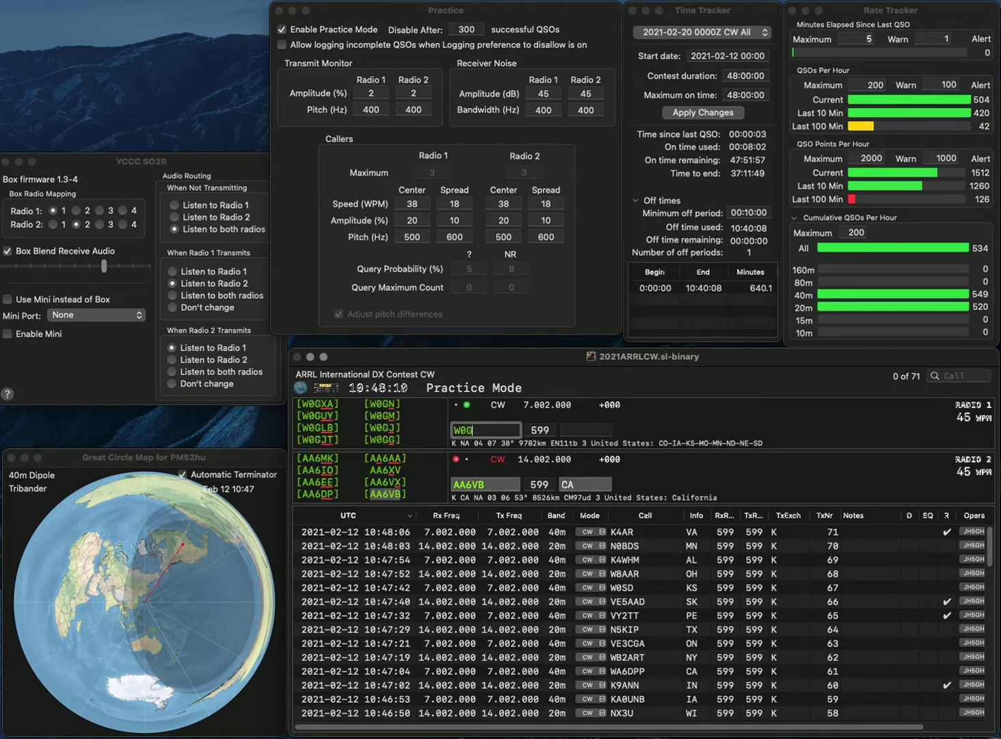
key(Return)
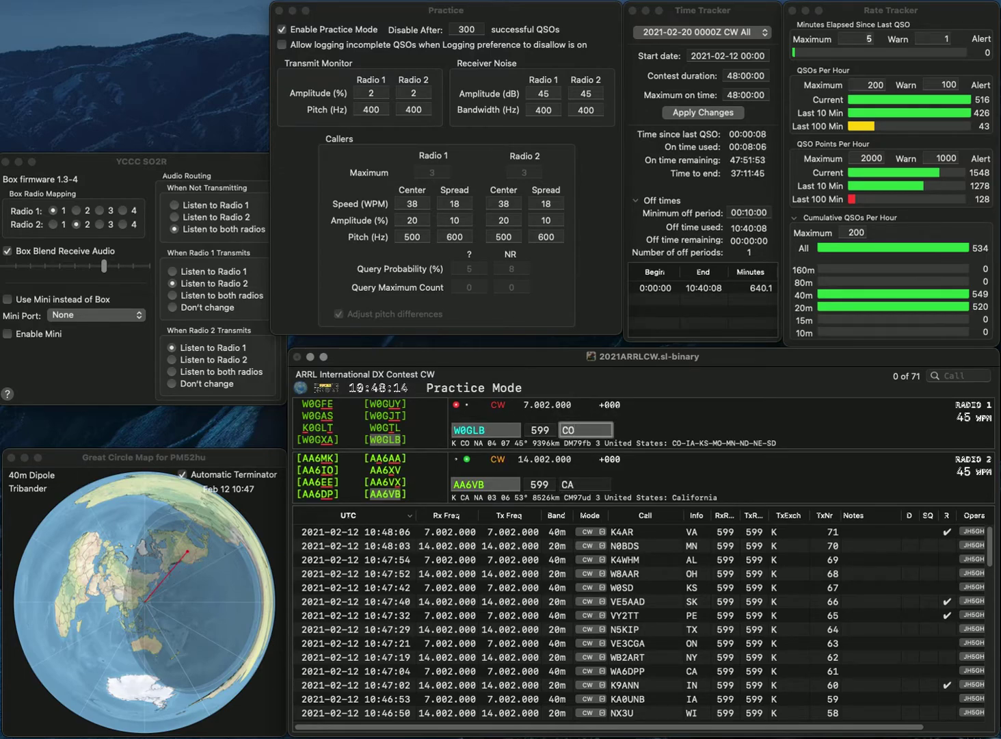
key(Return)
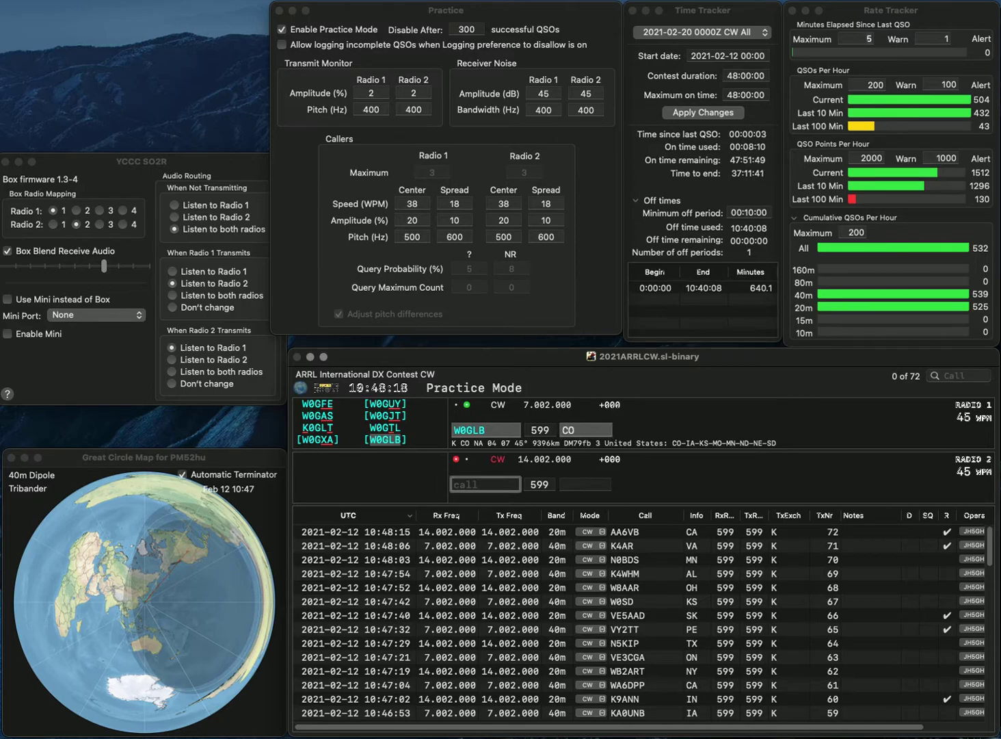
key(Return)
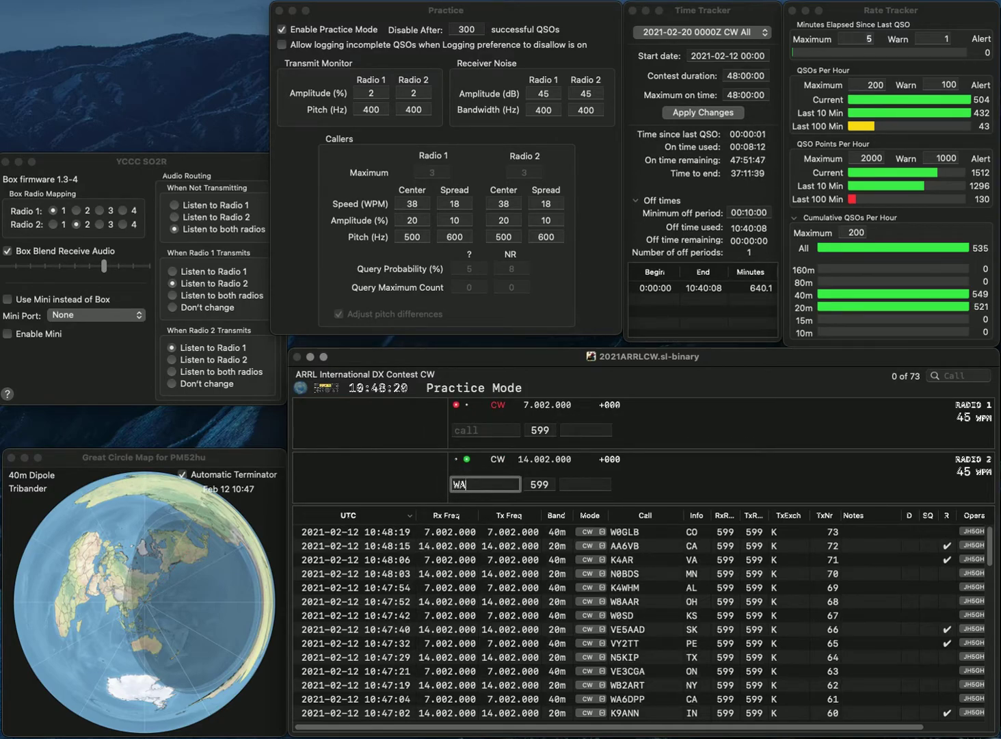
Send the next pair of calls, fixing Radio 2's call ending from 4EB to 4ED
text(AE6)
key(Return)
text(3VW)
key(Return)
key(BackSpace)
text(4EB)
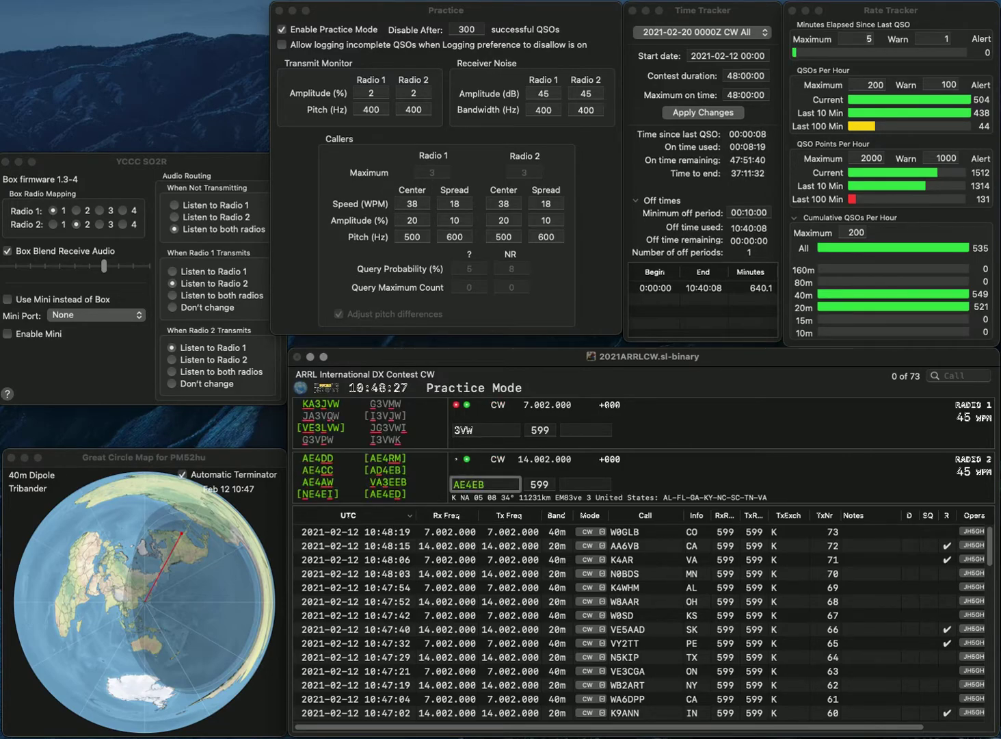
key(BackSpace)
text(D)
key(Return)
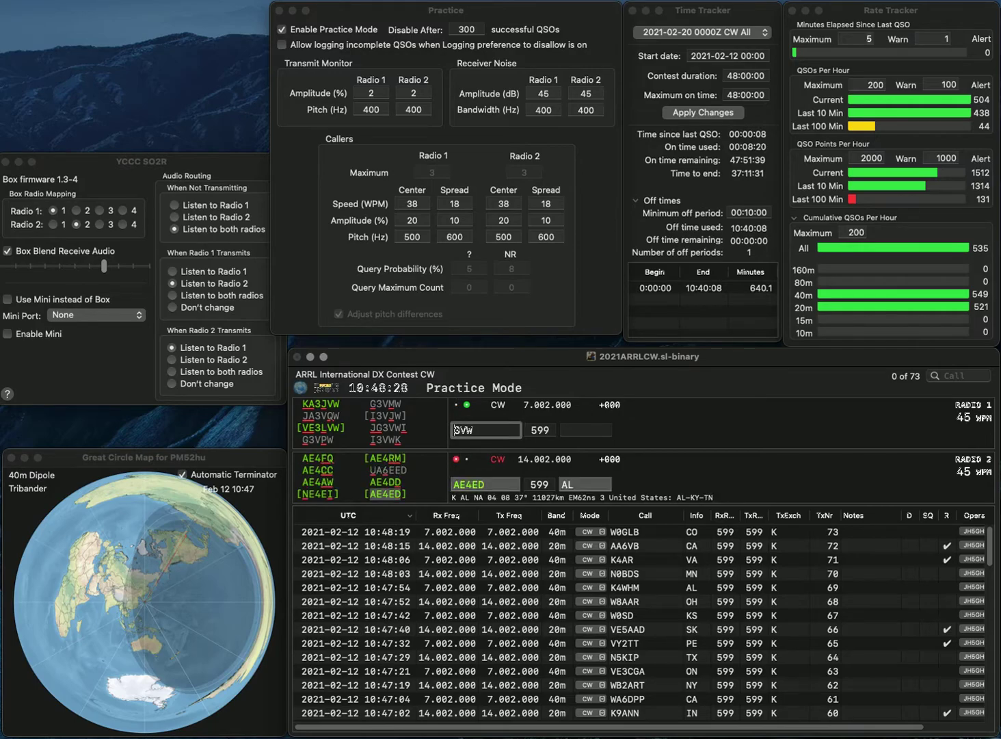
text(VA)
key(Return)
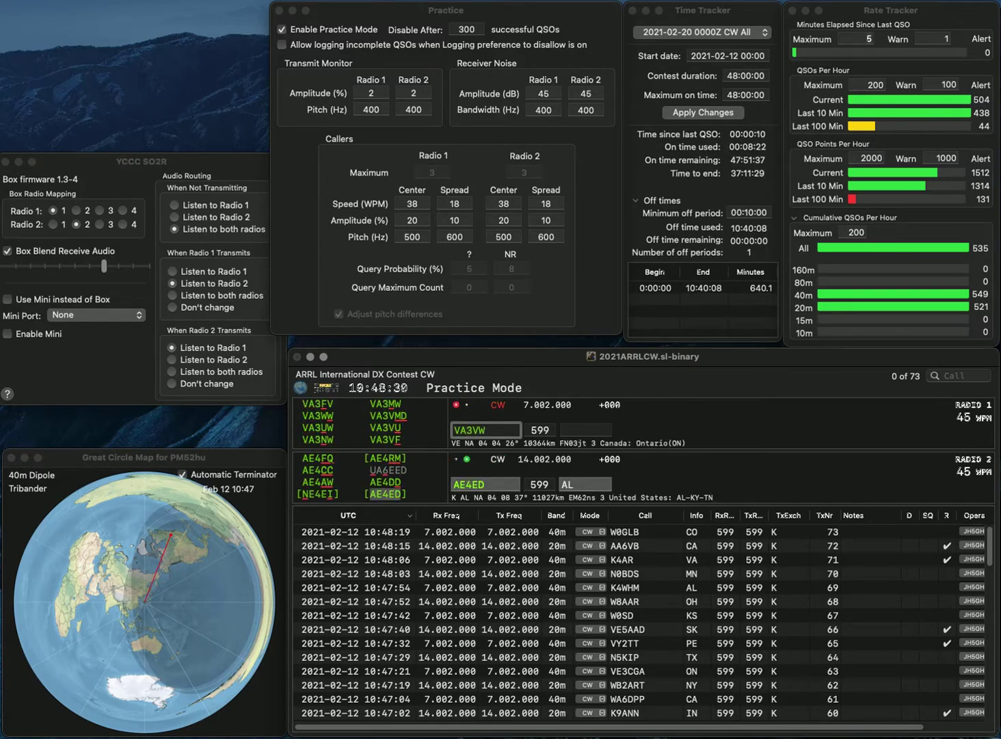
Log the Radio 2 contact from AL and the Radio 1 contact from ON
text(U)
key(Return)
key(space)
key(Return)
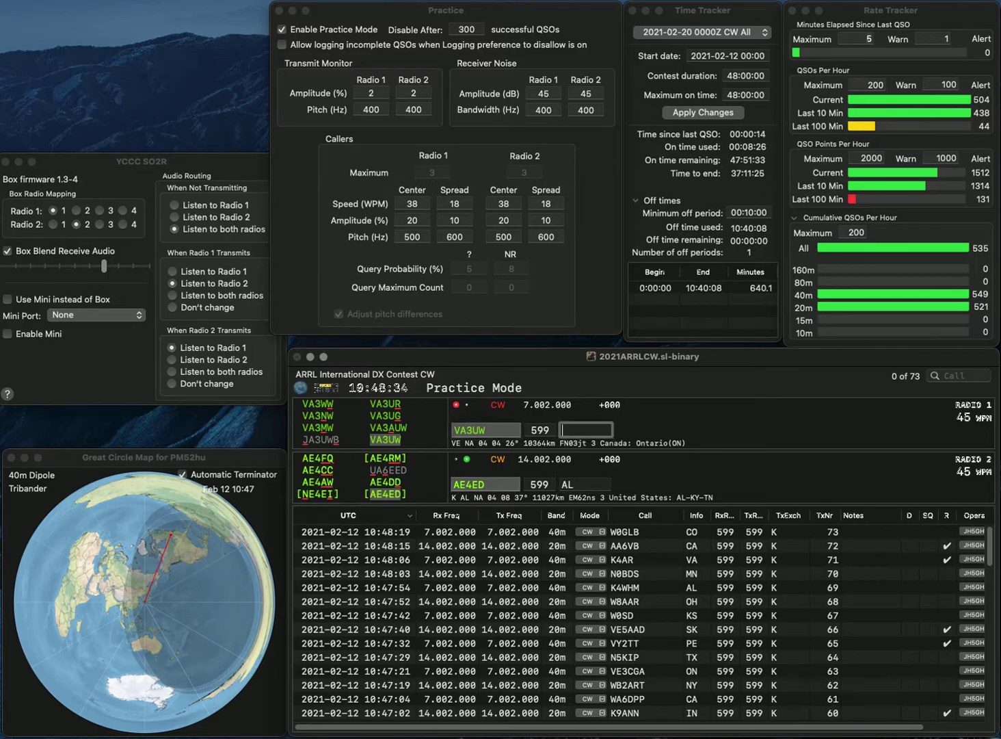
text(ON)
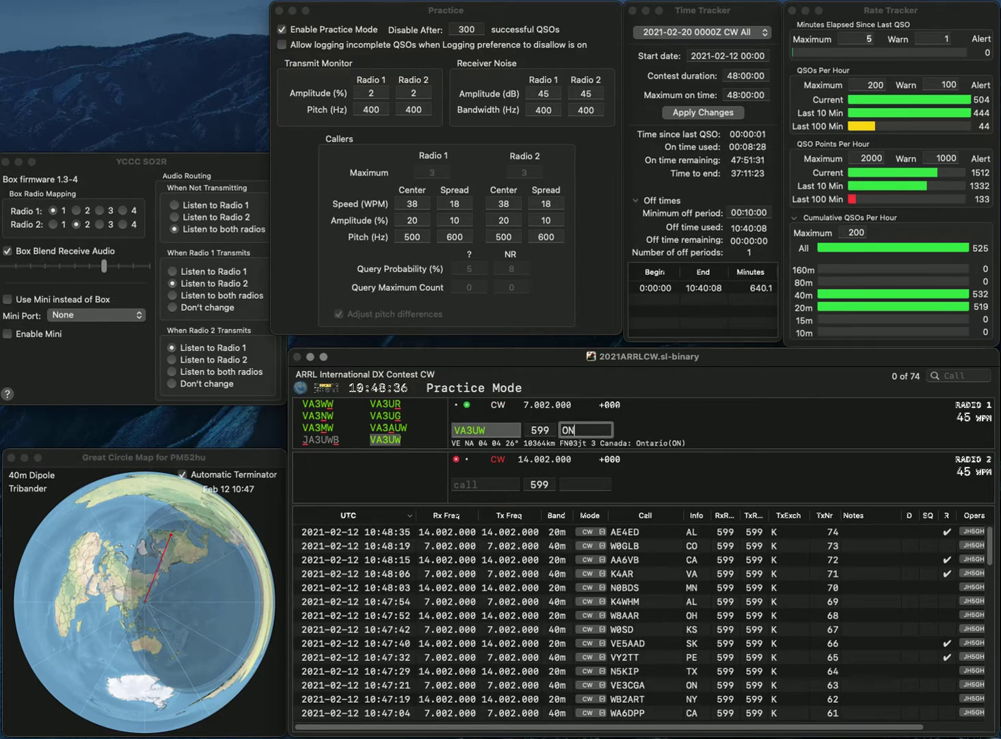
key(Return)
text(KB9WZH)
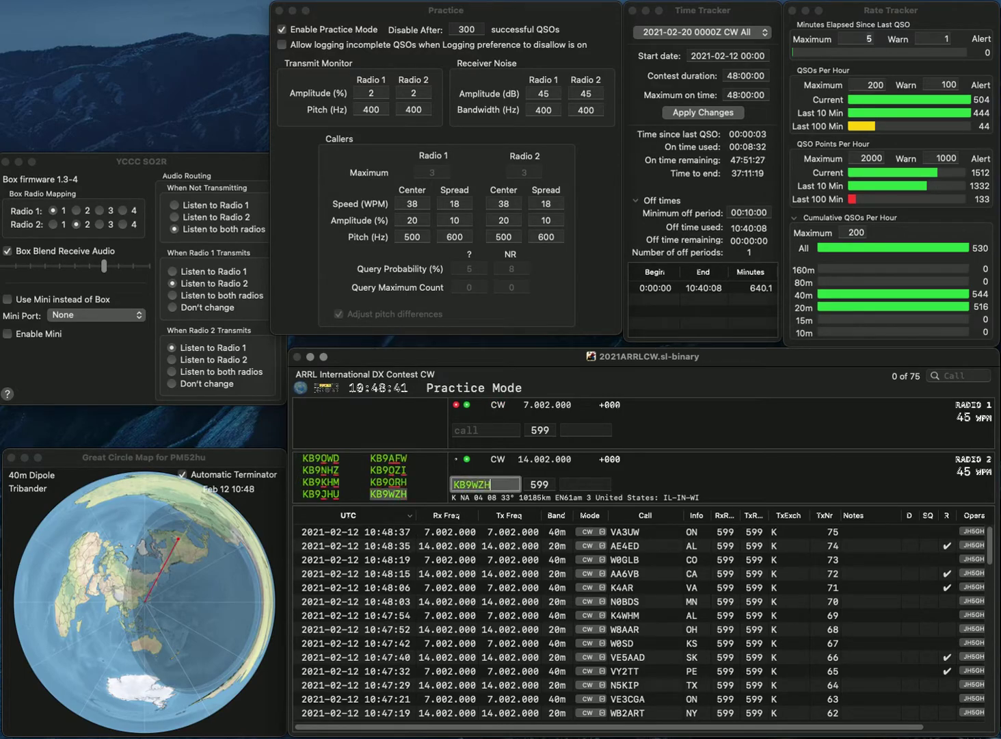
key(Return)
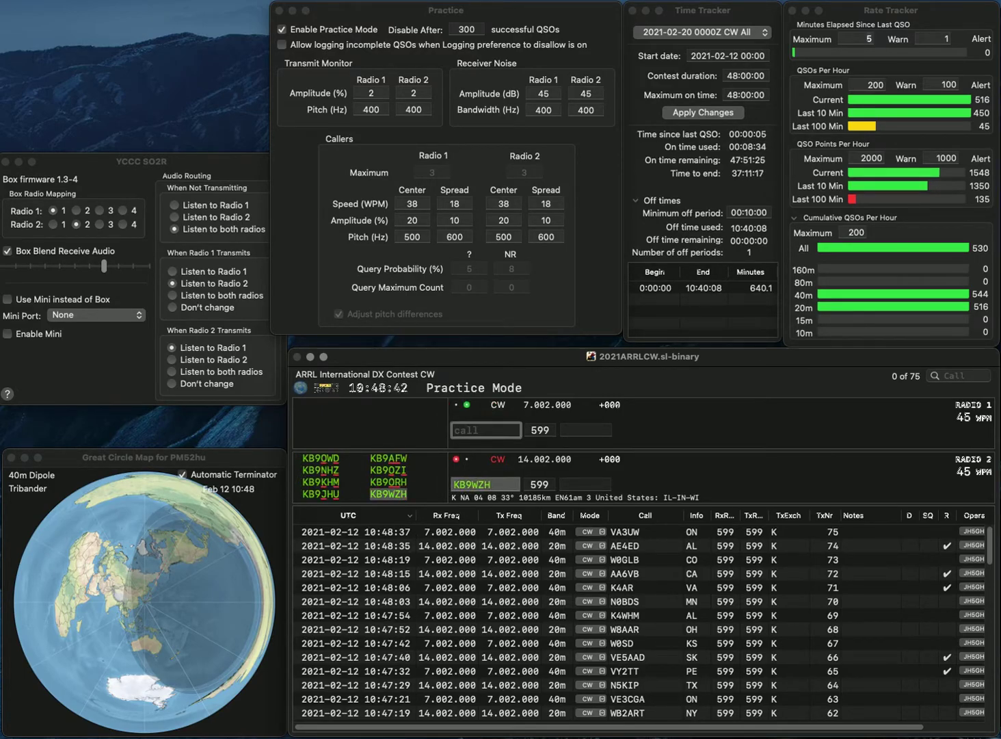
text(KE8JNH)
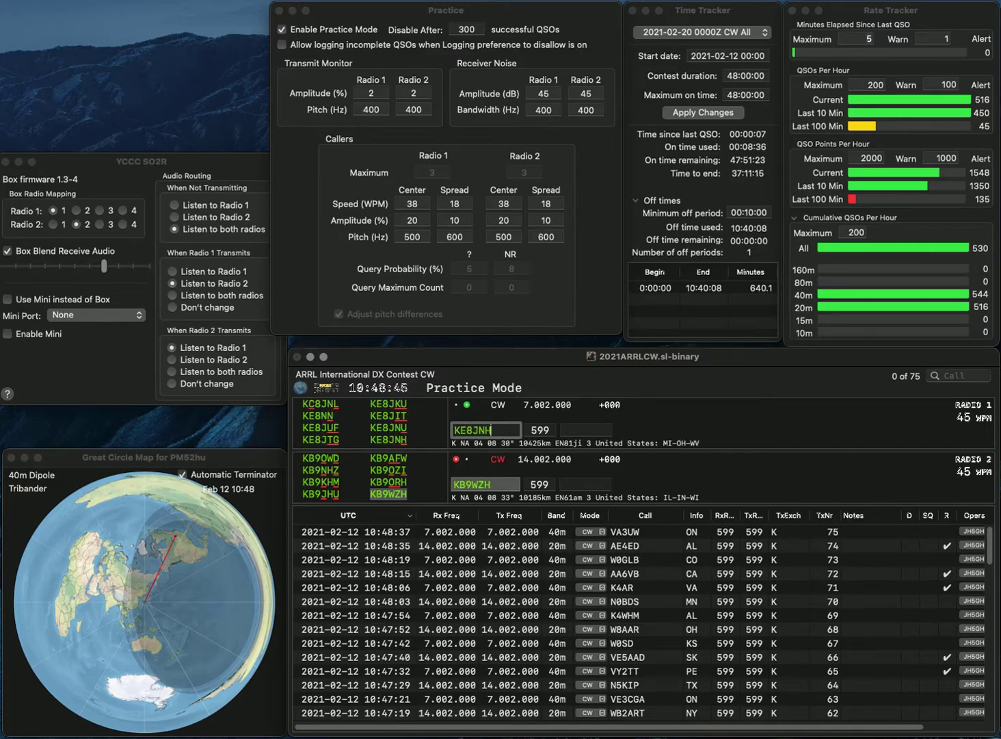
key(Return)
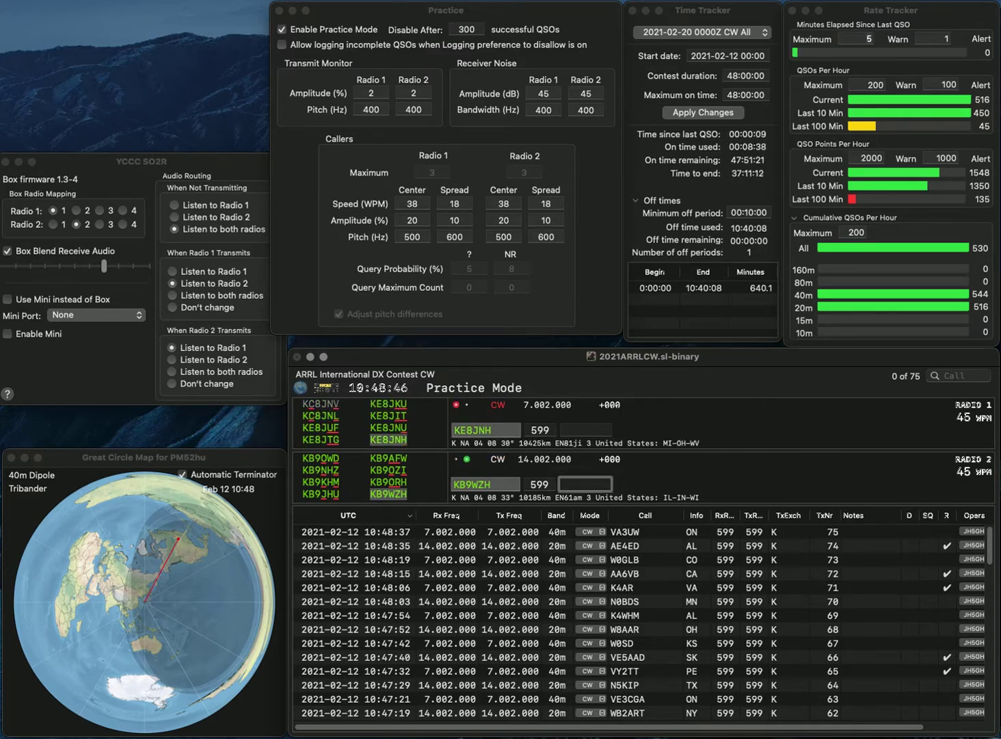
key(Return)
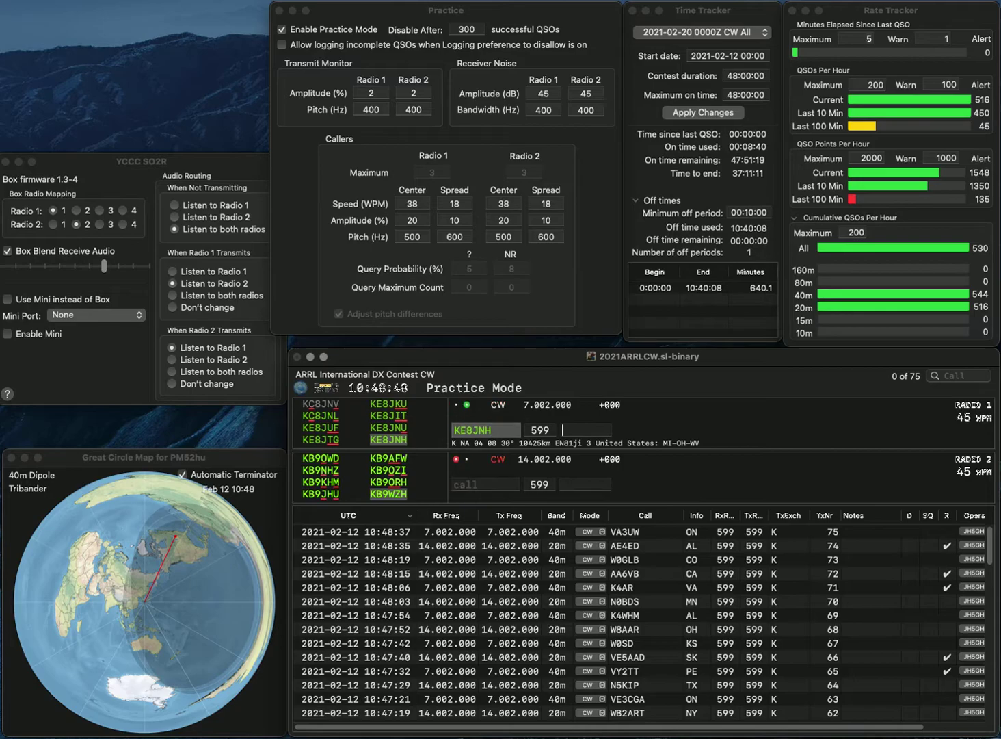
text(OH)
key(Return)
Send KN8KAZ on Radio 2 and correct the digits in Radio 1's NISP call before sending
text(KN)
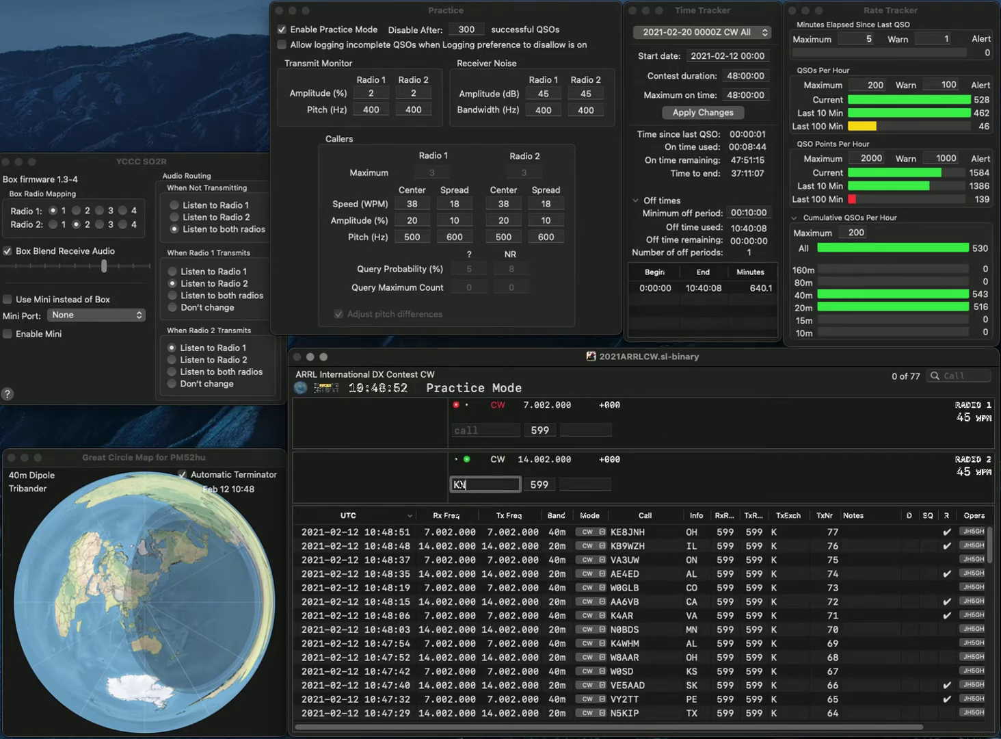
text(8KAZ)
key(Return)
text(NI)
text(SP)
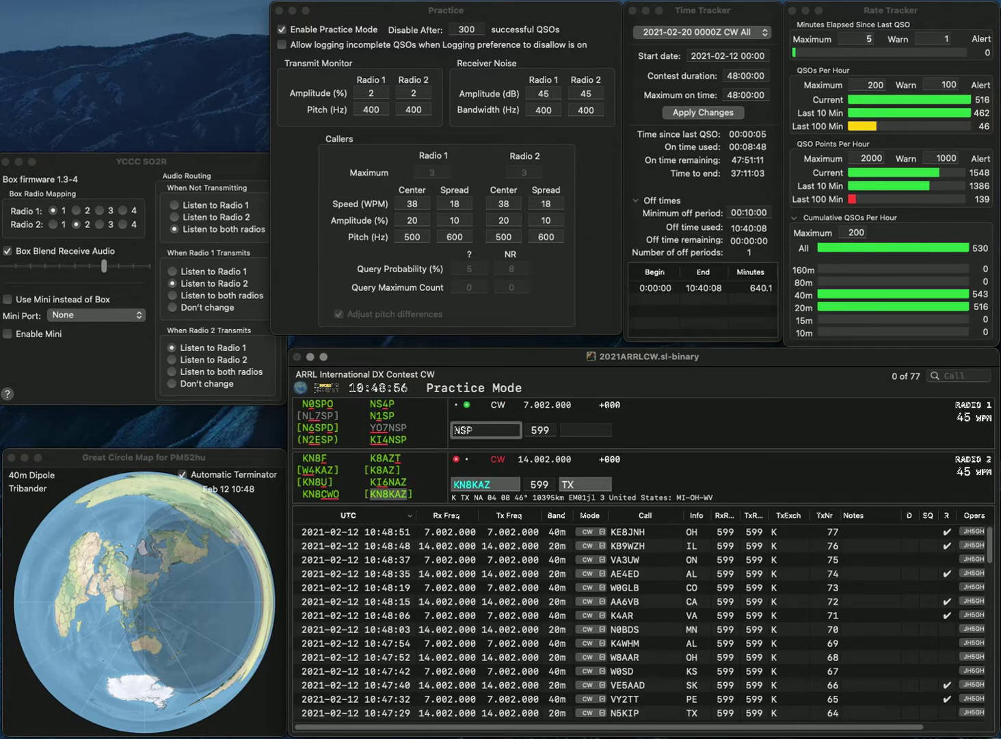
key(Left)
text(5)
key(BackSpace)
text(3)
key(Return)
key(space)
key(Return)
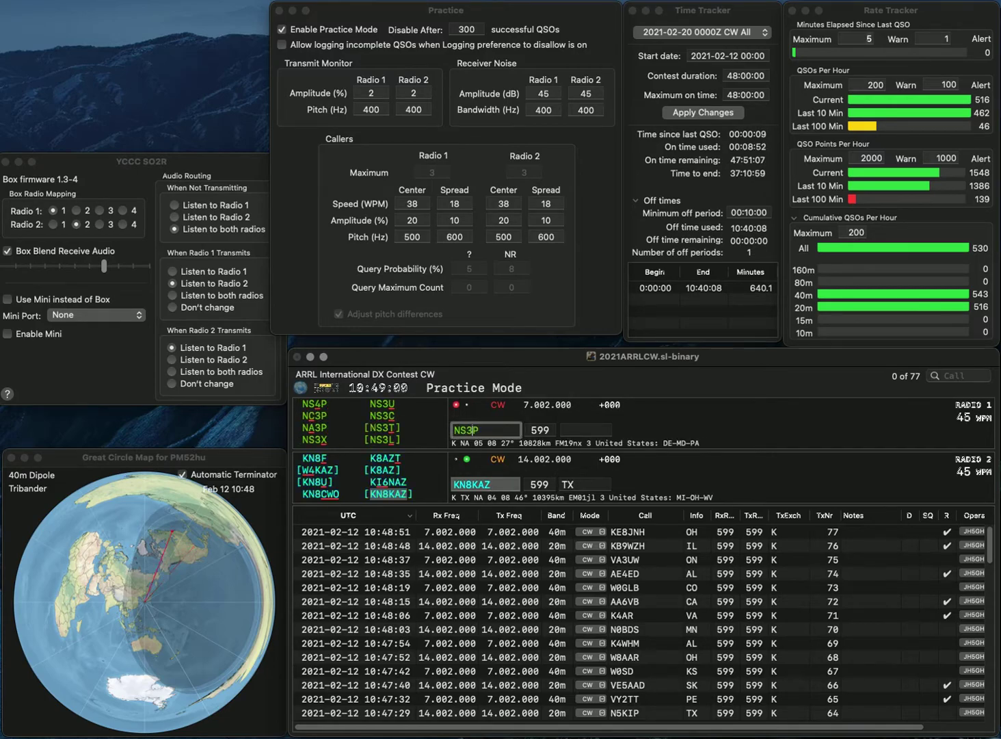
key(BackSpace)
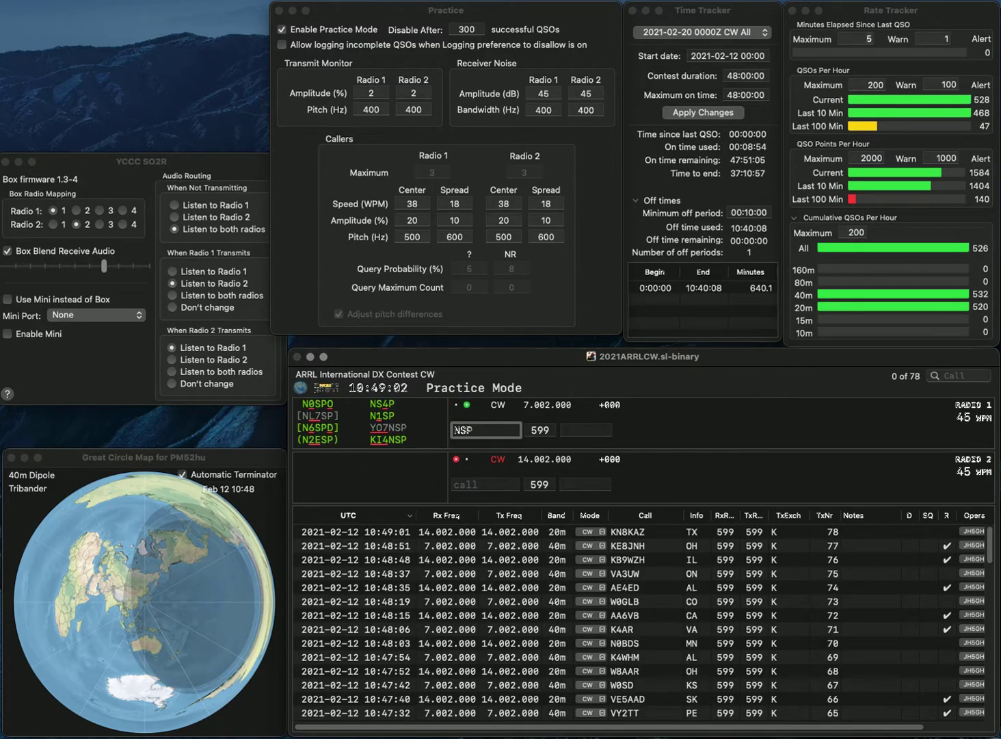
text(4)
key(Return)
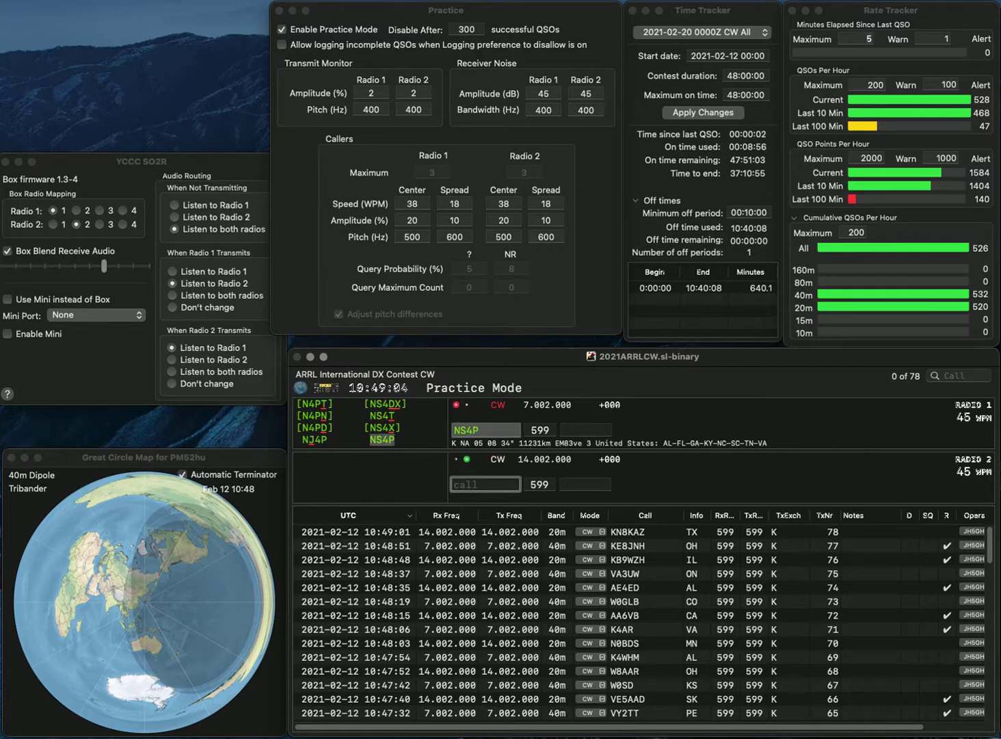
Call K6OO on Radio 2, log Radio 1's contact from TN and K6OO from CA
text(K600)
key(Return)
text(TN)
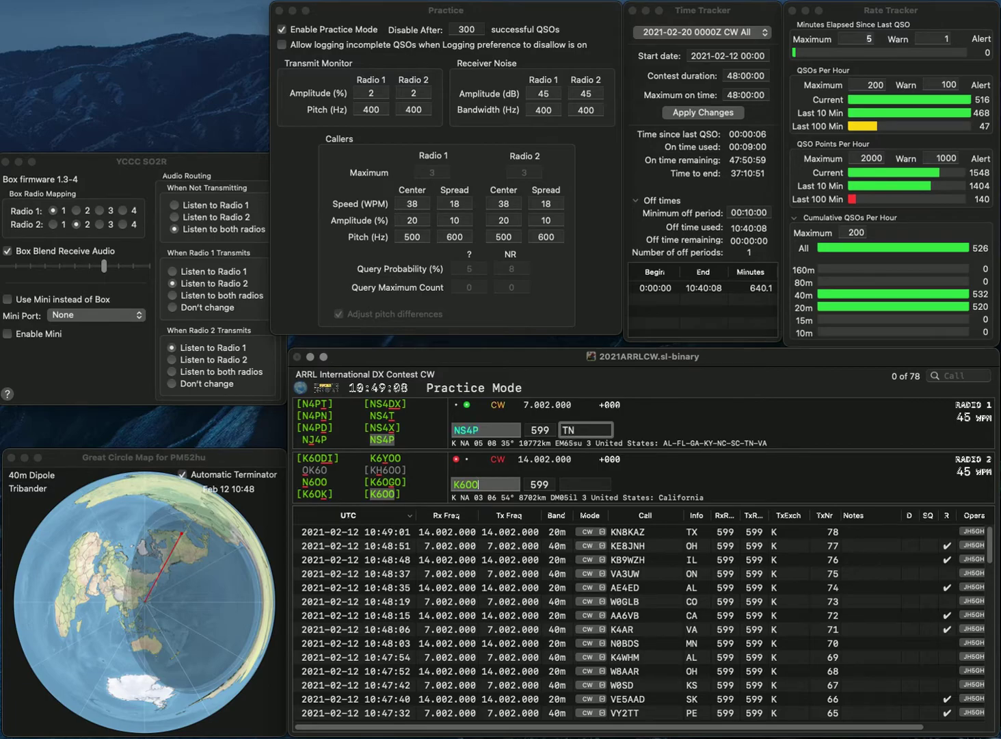
key(Return)
text(CA)
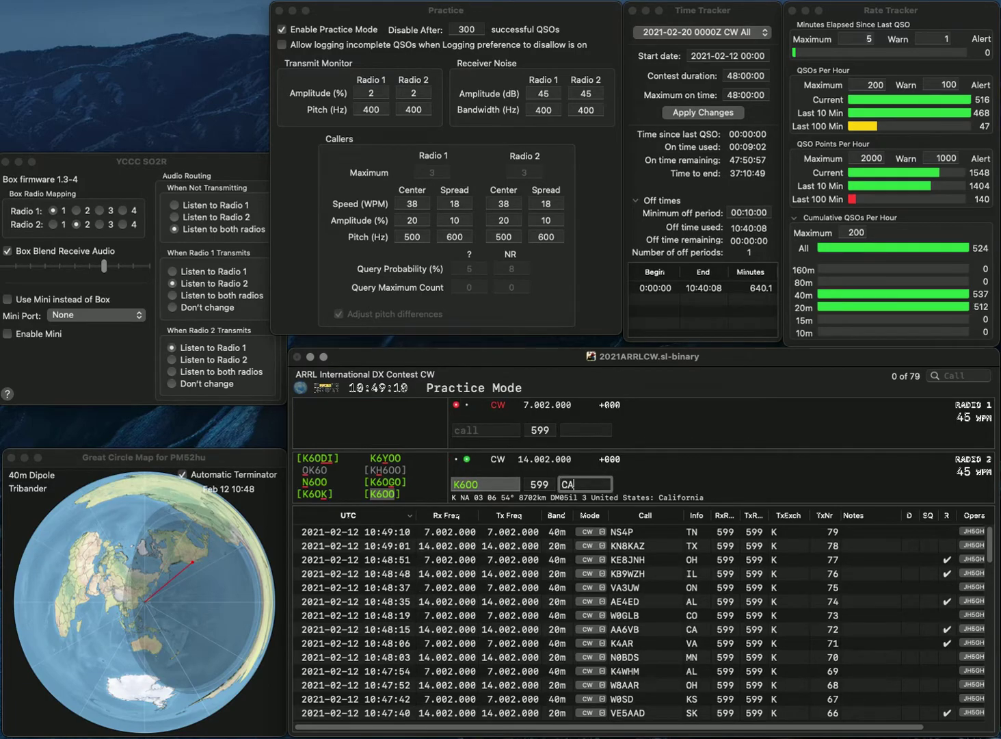
key(Return)
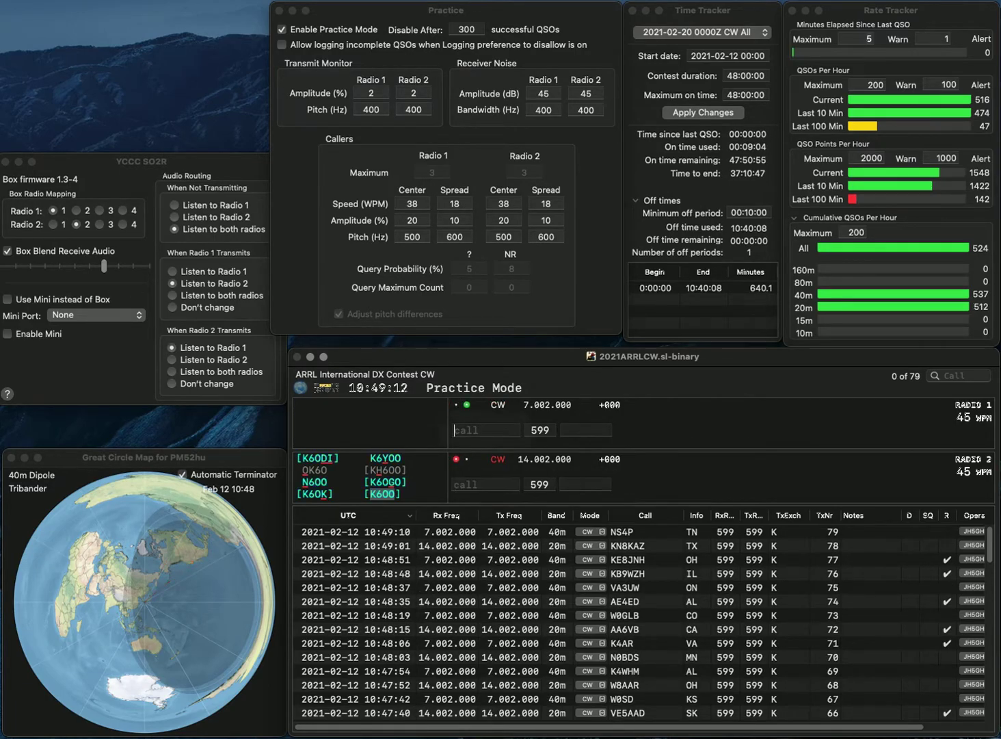
text(K0SF)
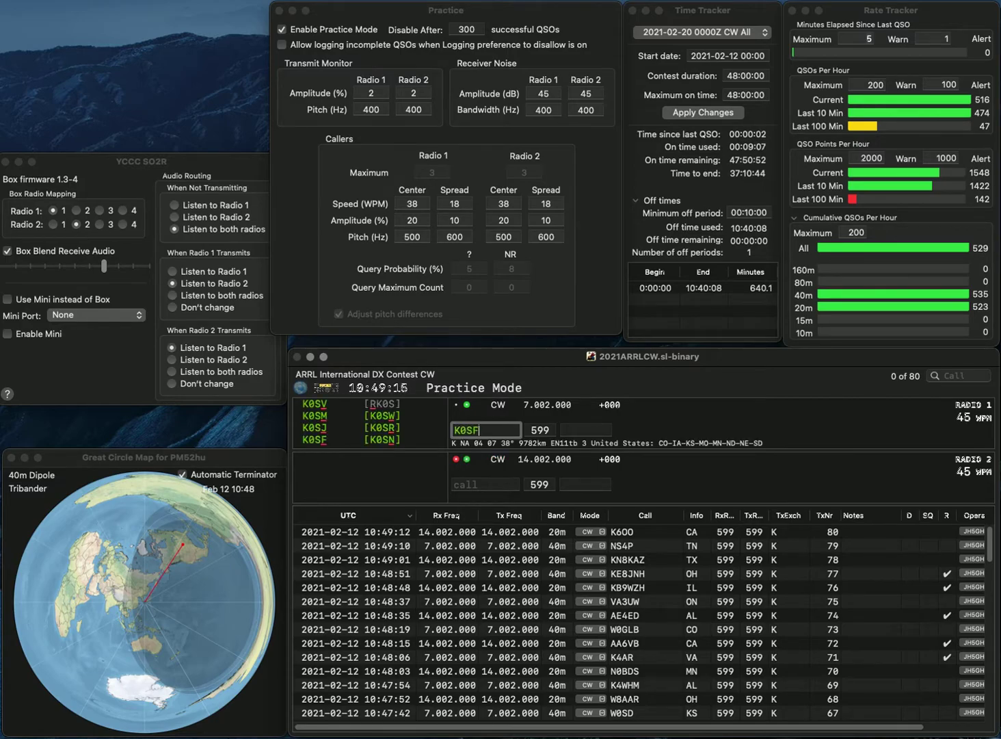
key(Return)
text(N)
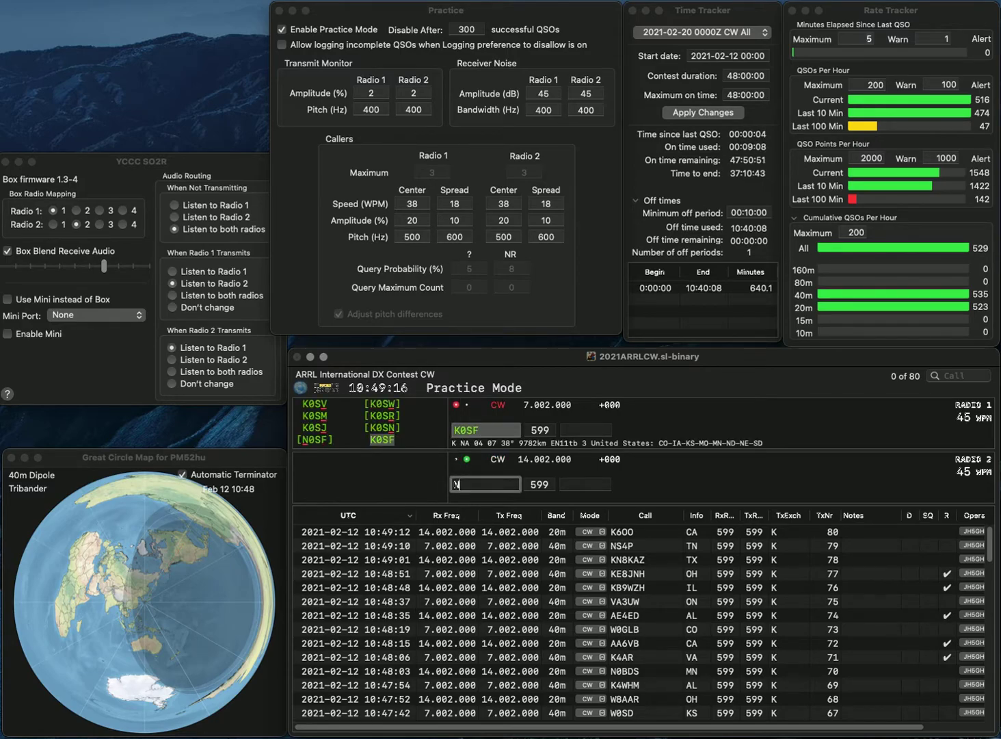
text(U1M)
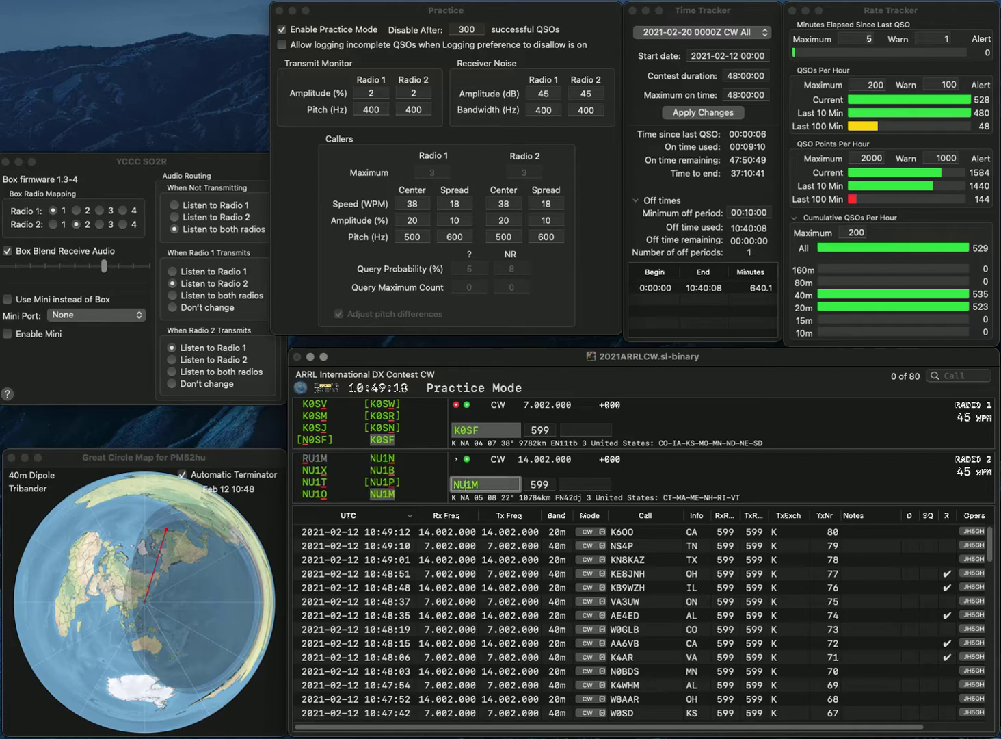
key(Return)
text(MN)
key(Return)
key(space)
key(Return)
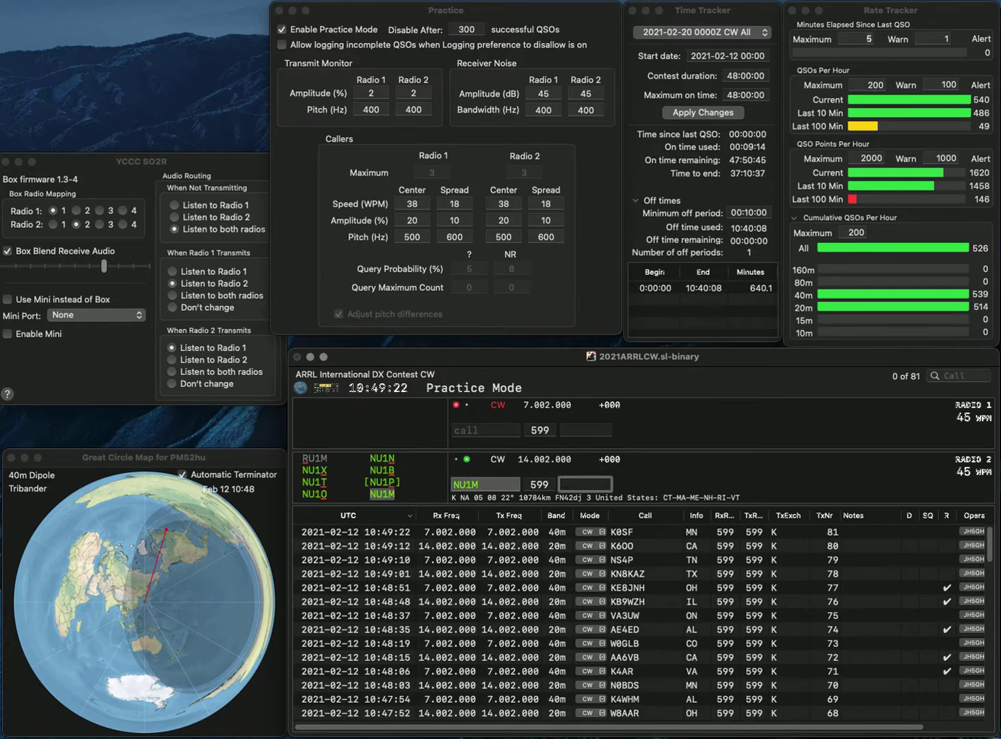
text(RI)
key(Return)
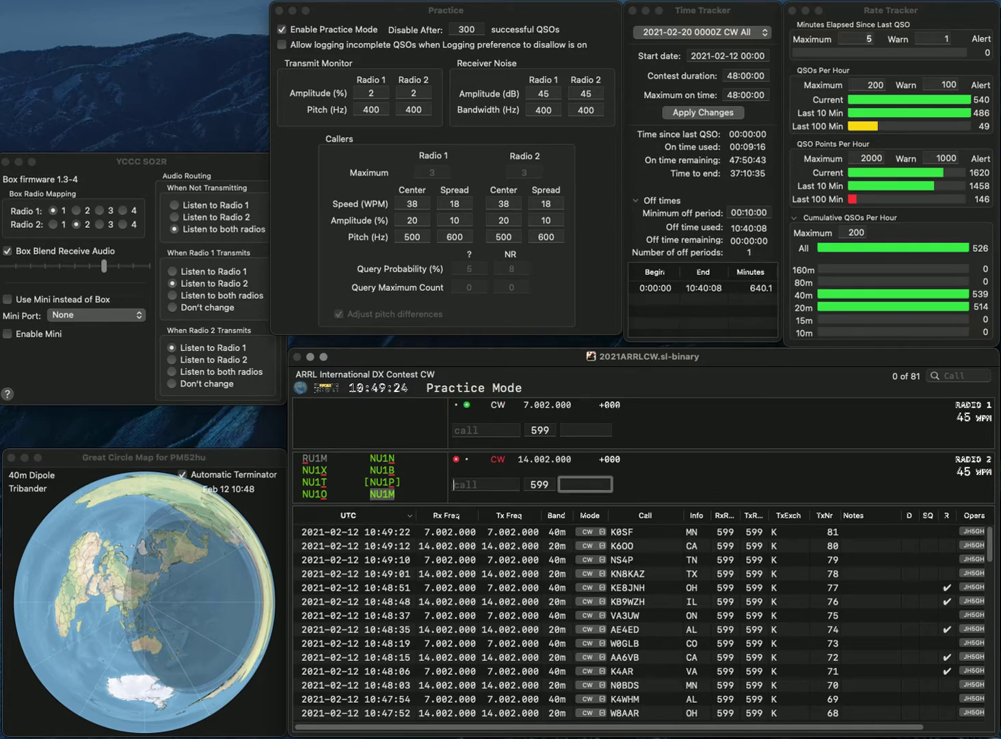
text(WR8SCT)
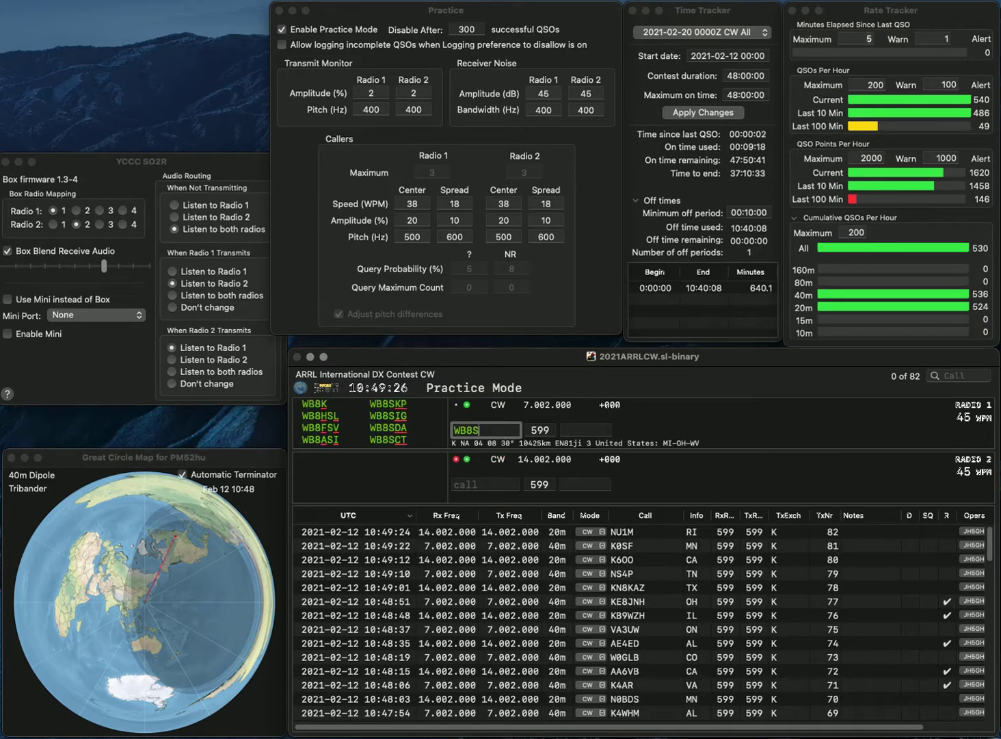
key(Return)
text(N6VOH)
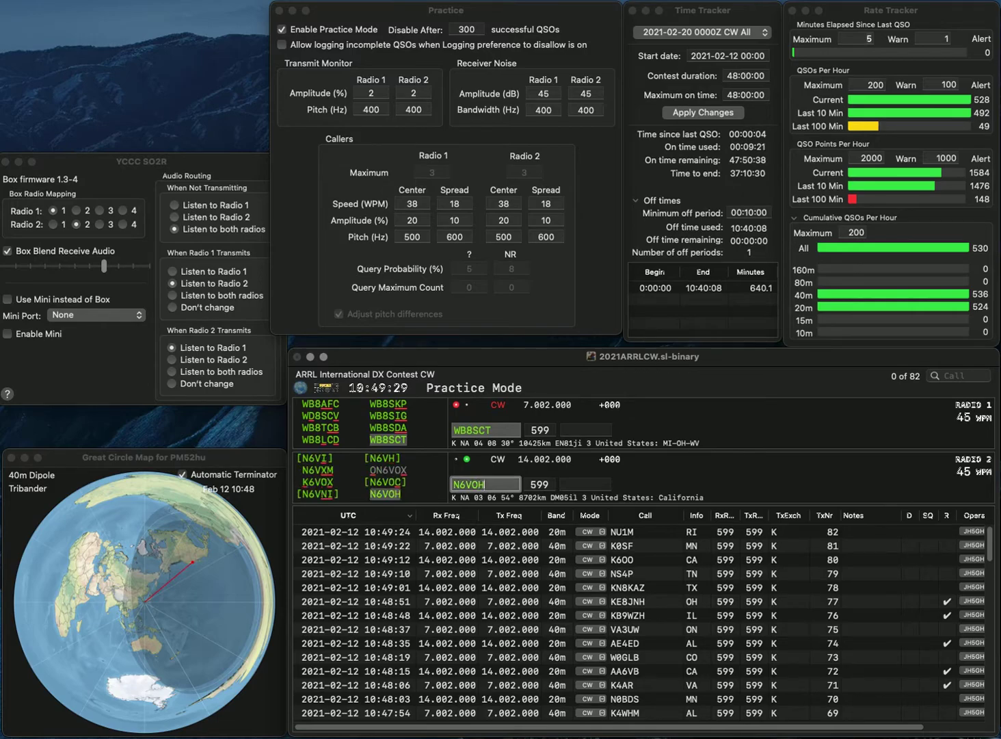
key(Return)
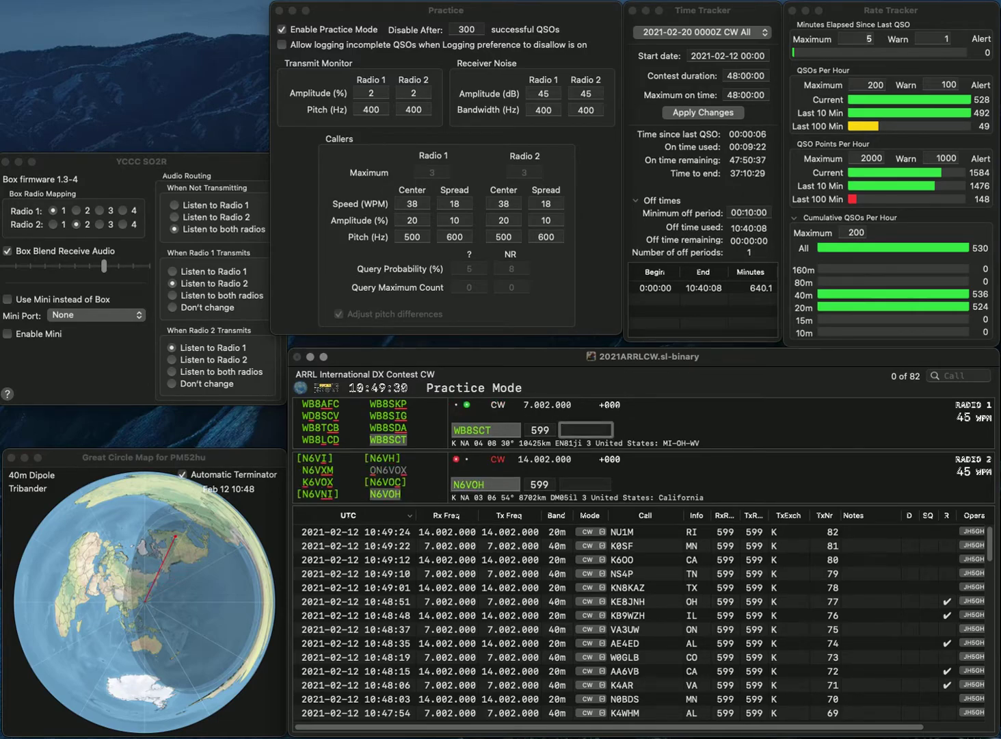
text(OH)
key(Return)
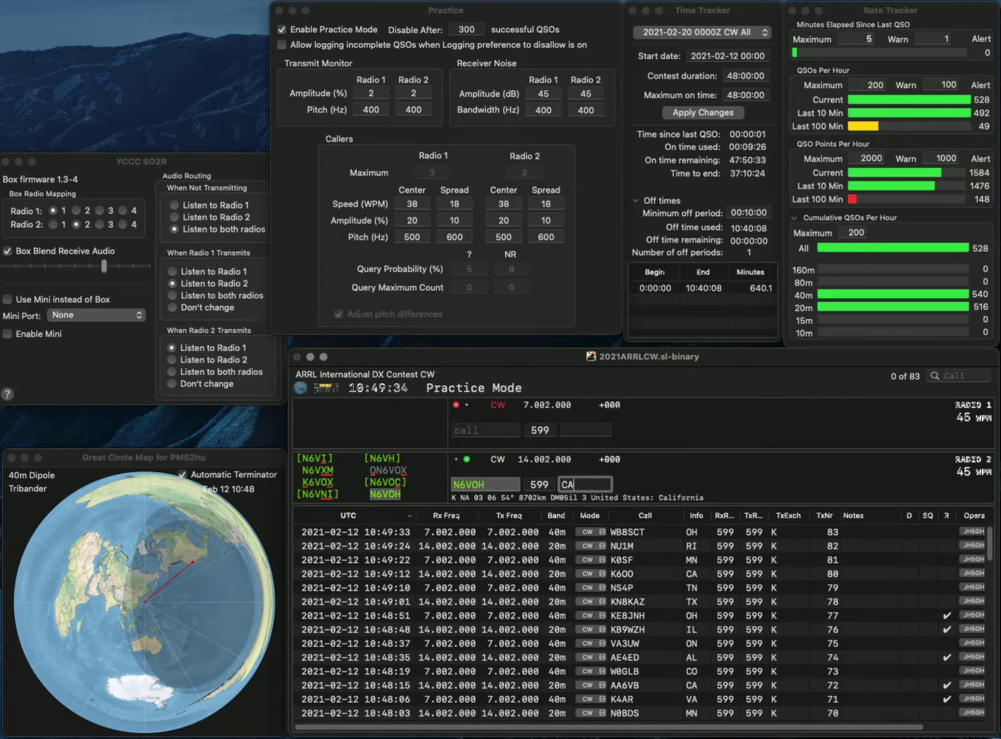
text(CA)
key(Return)
Log N5PJ (OK) on Radio 2 and K7LED (UT) on Radio 1
text(K7)
key(Return)
text(N5PJ)
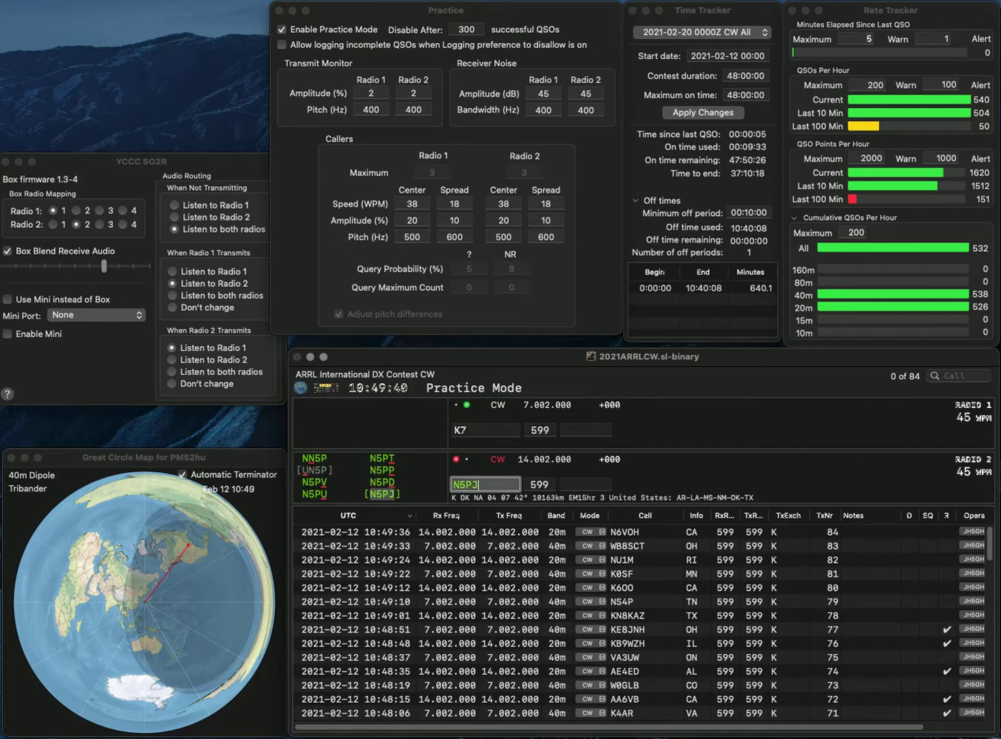
key(Return)
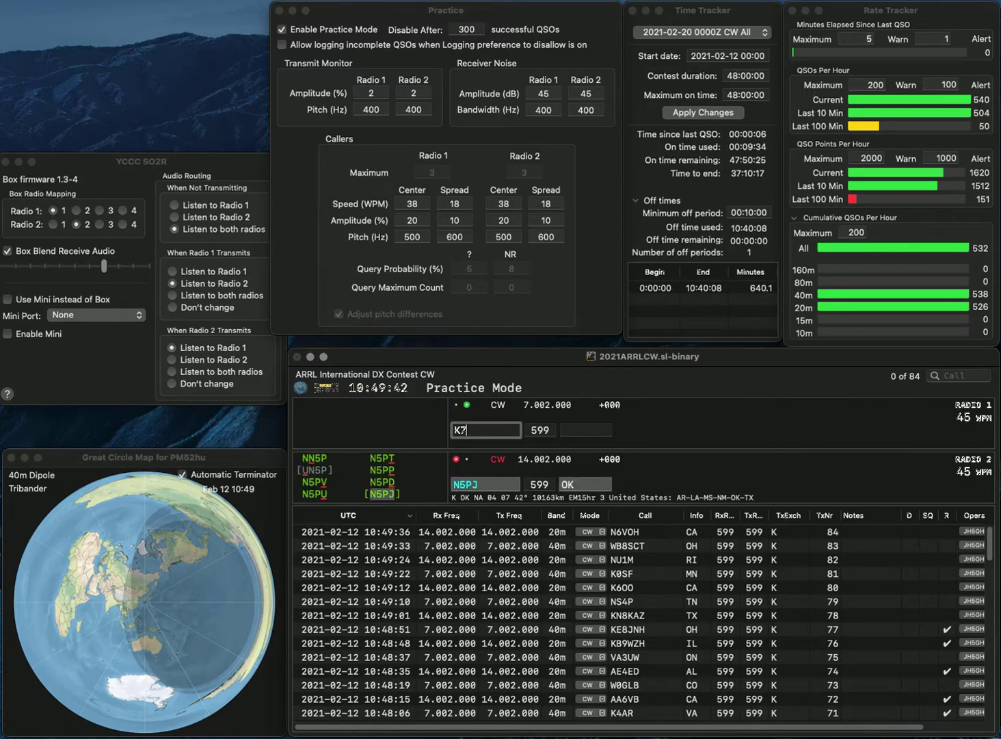
text(LED)
key(Return)
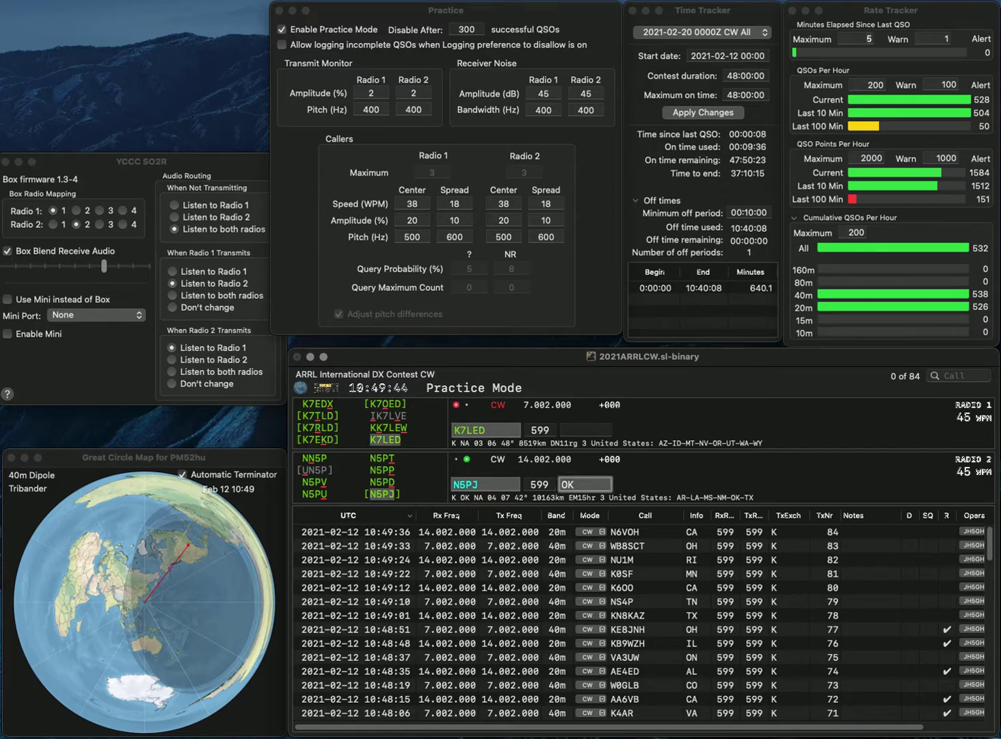
key(Return)
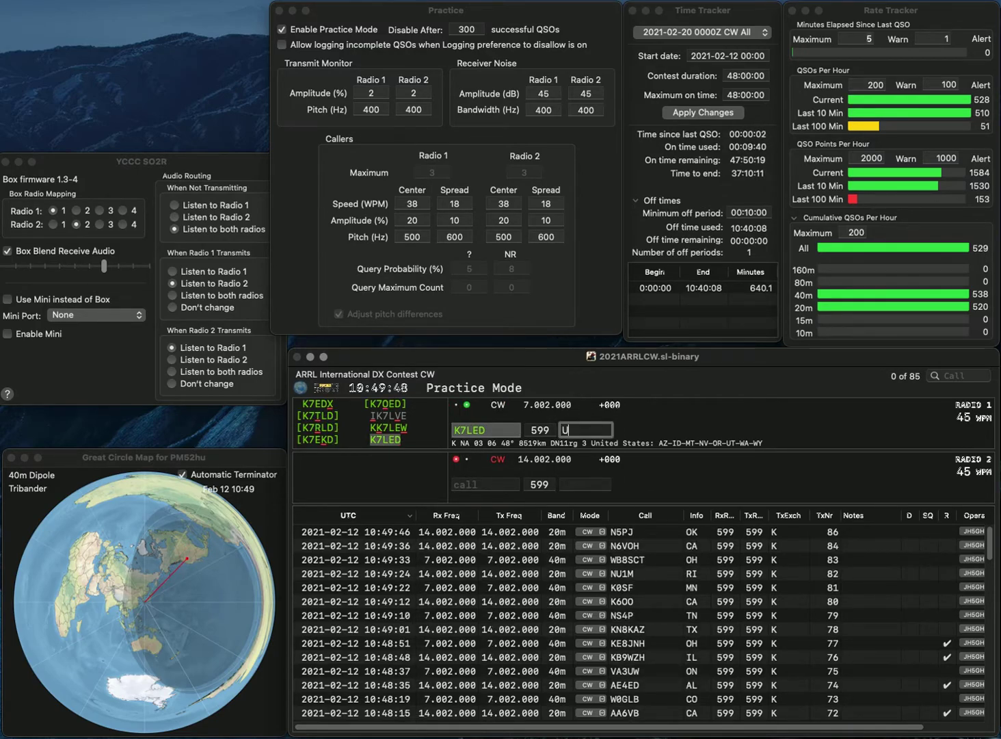
key(Return)
text(N1NRK)
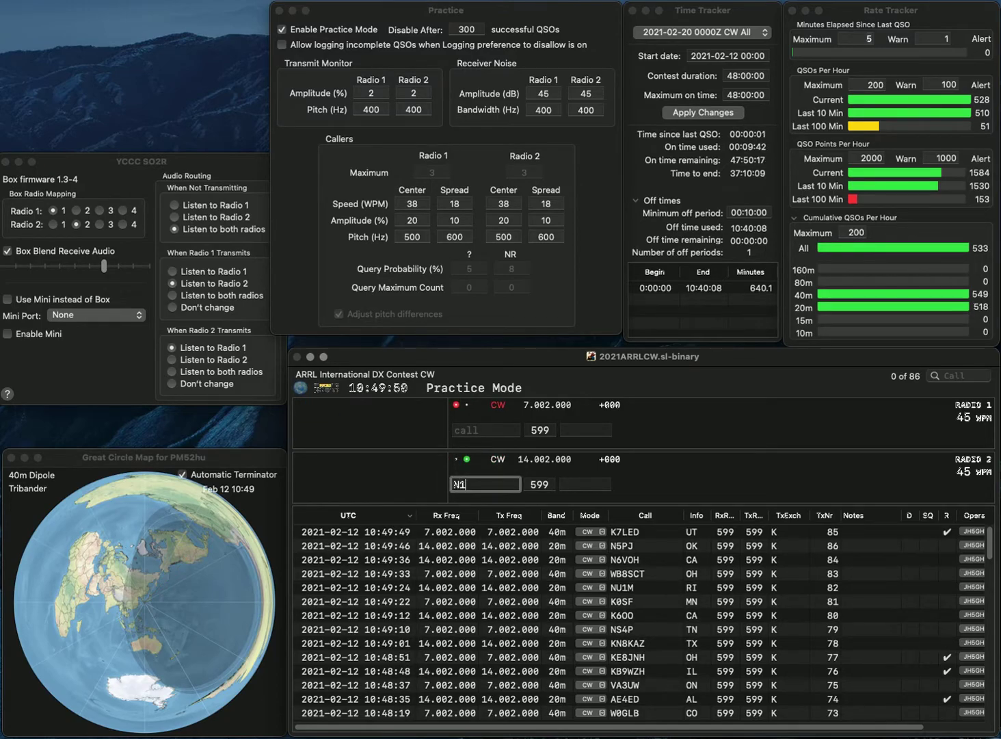
key(Return)
text(K)
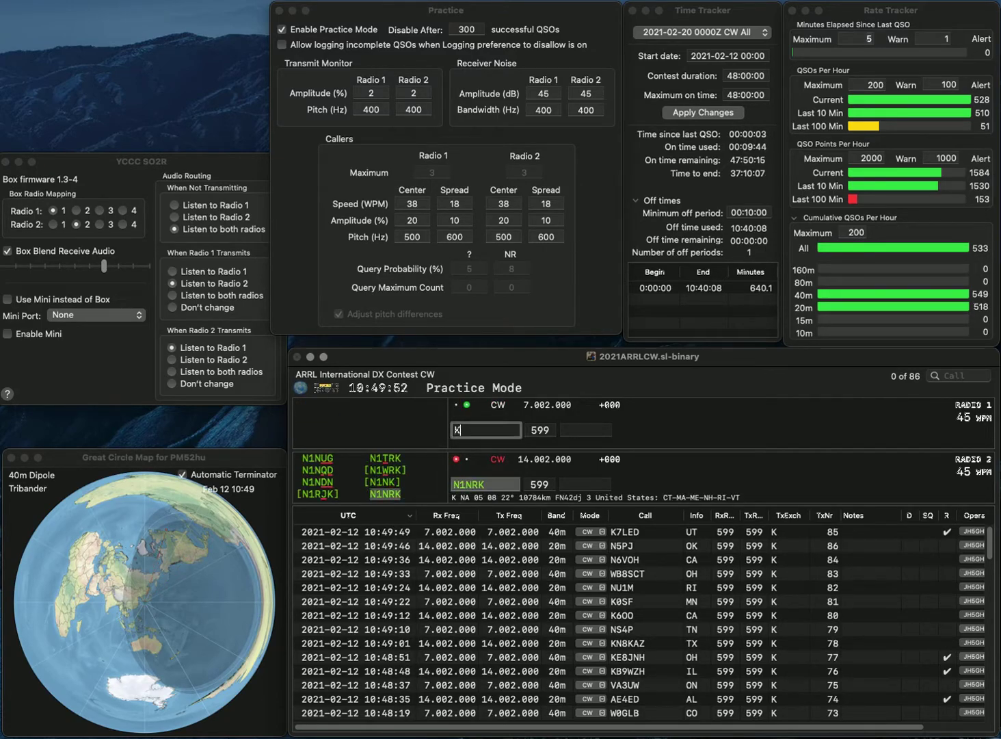
text(4VHL)
key(Return)
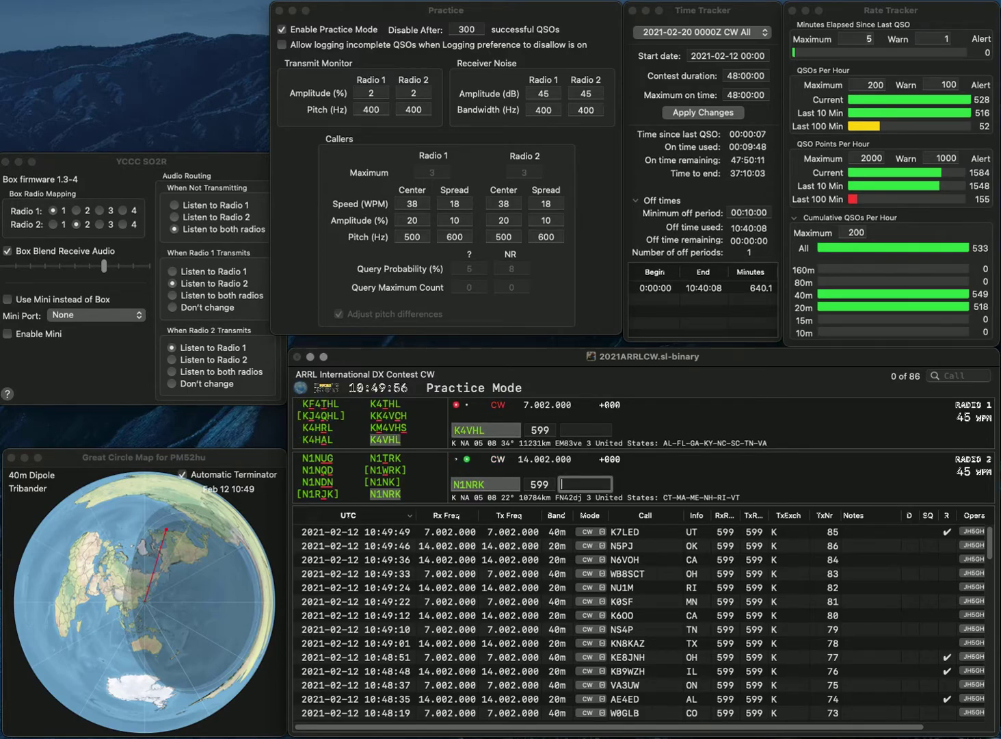
text(ma)
key(Return)
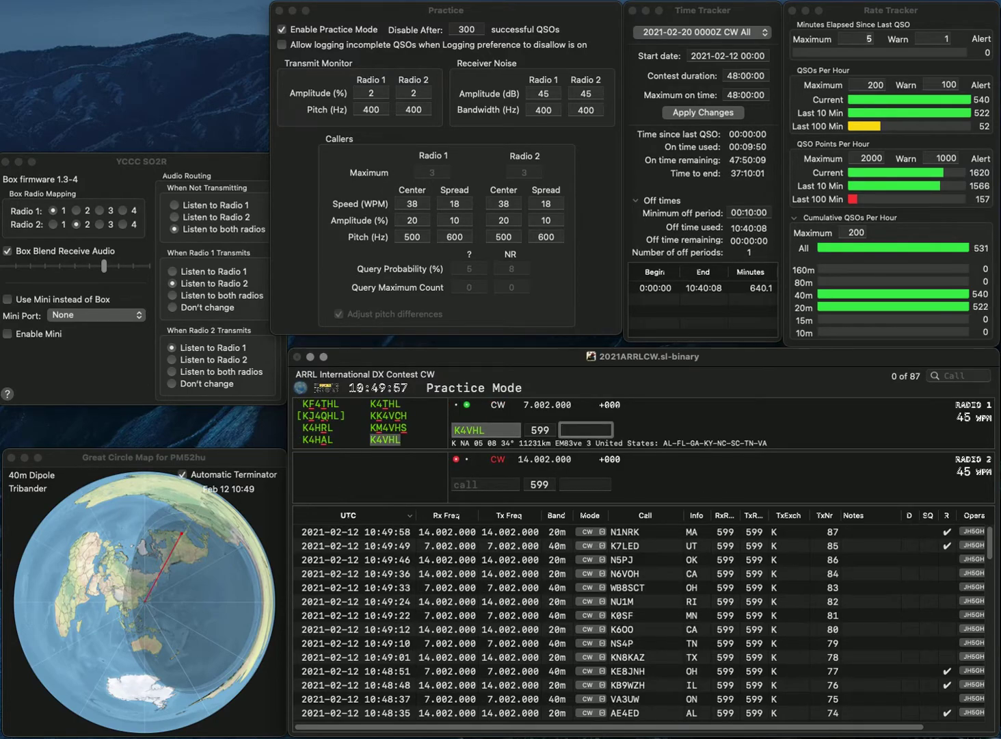
text(ga)
key(Return)
text(3)
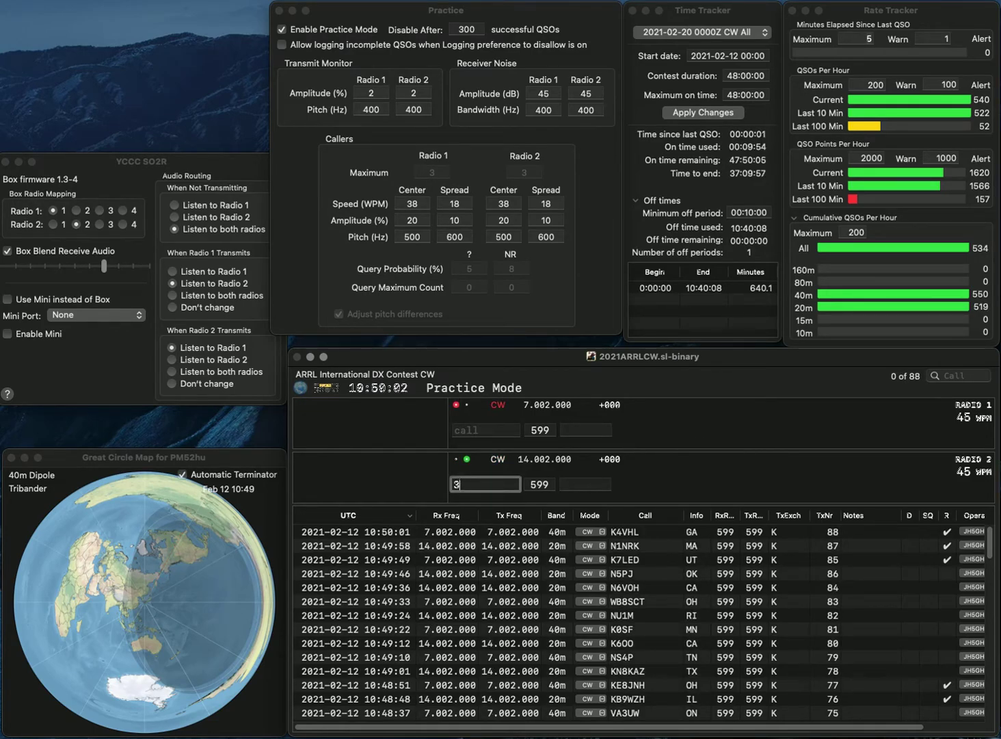
text(usn)
key(ctrl+a)
text(w)
key(Return)
text(4bue)
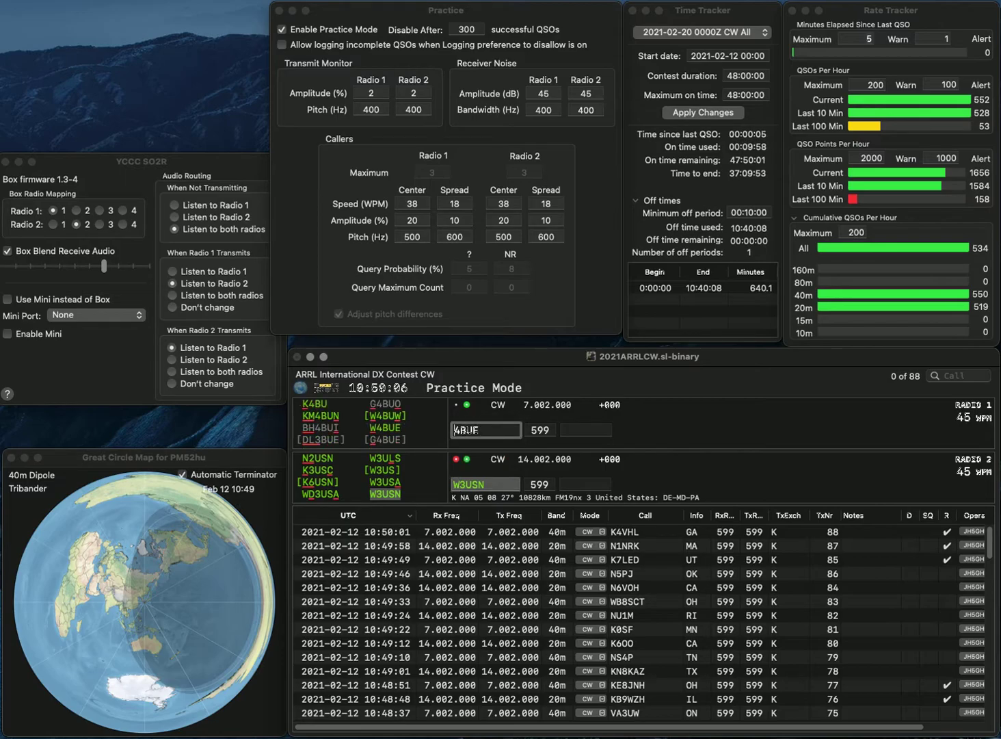
text(w)
key(Return)
text(pa)
key(Return)
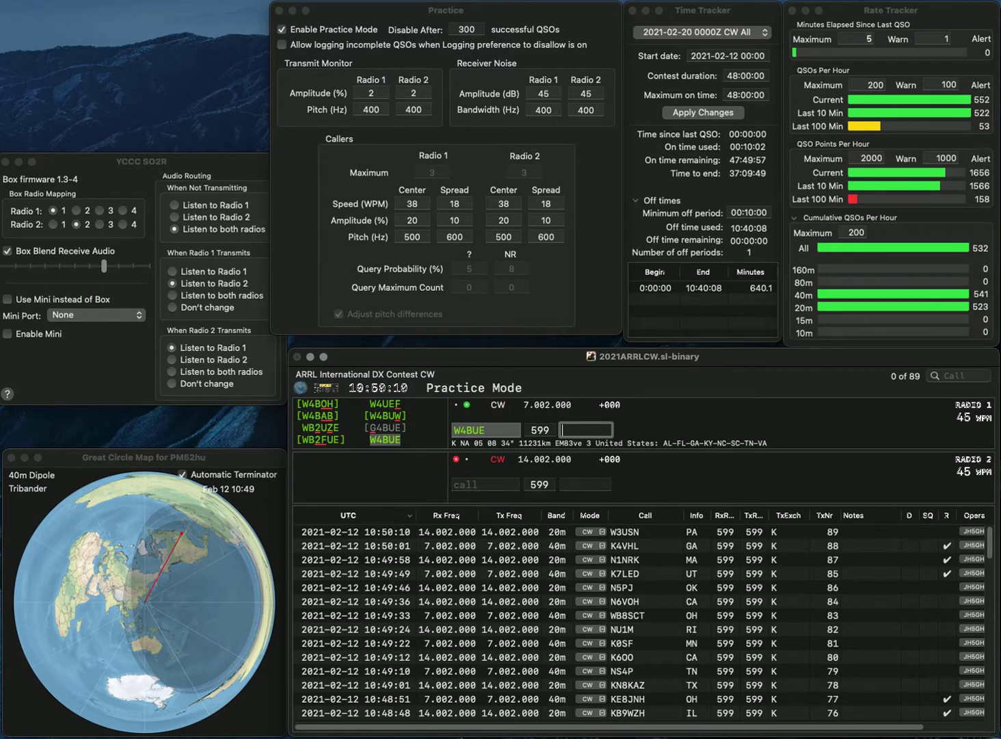
text(n)
key(Return)
text(n9r)
key(BackSpace)
key(Return)
text(n9jff)
key(Return)
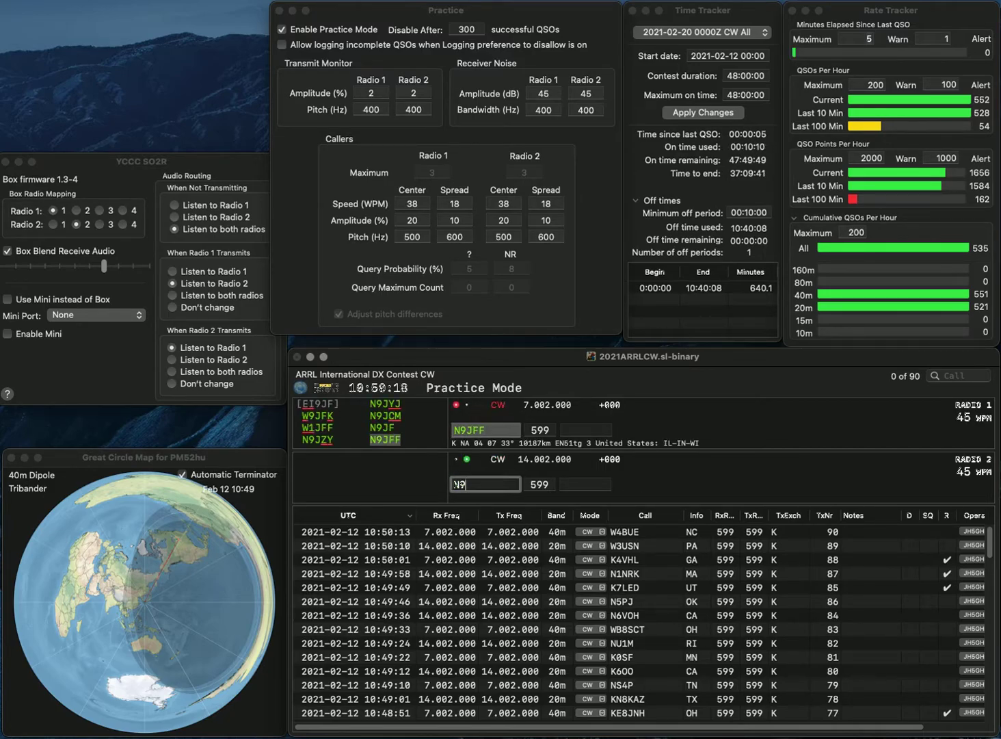
text(lia)
key(Return)
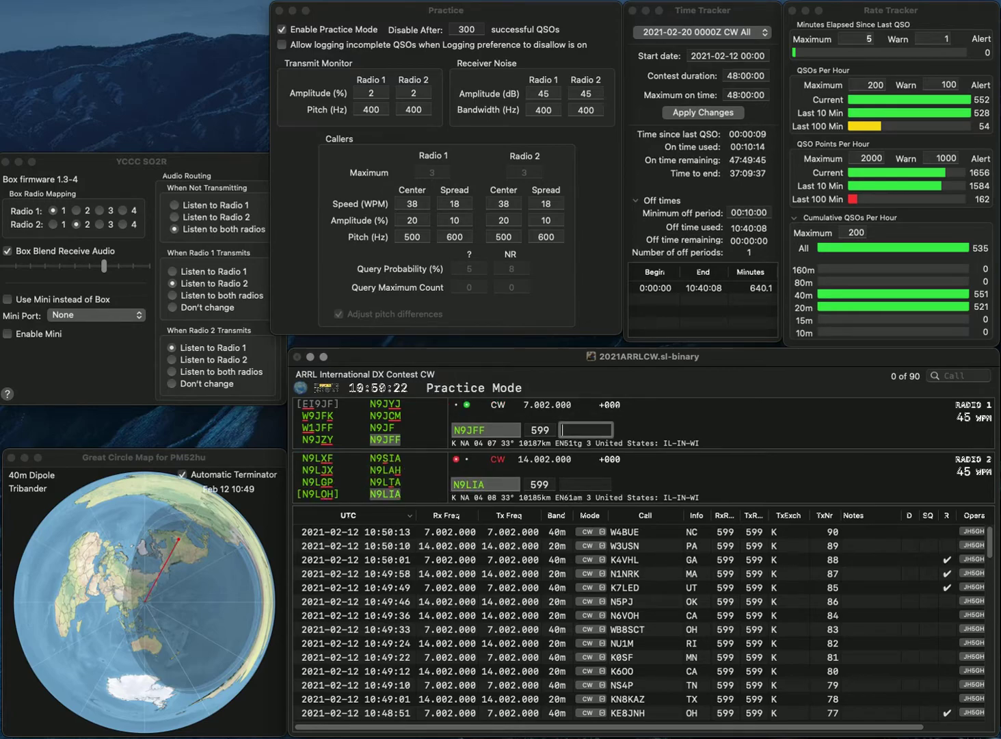
key(Return)
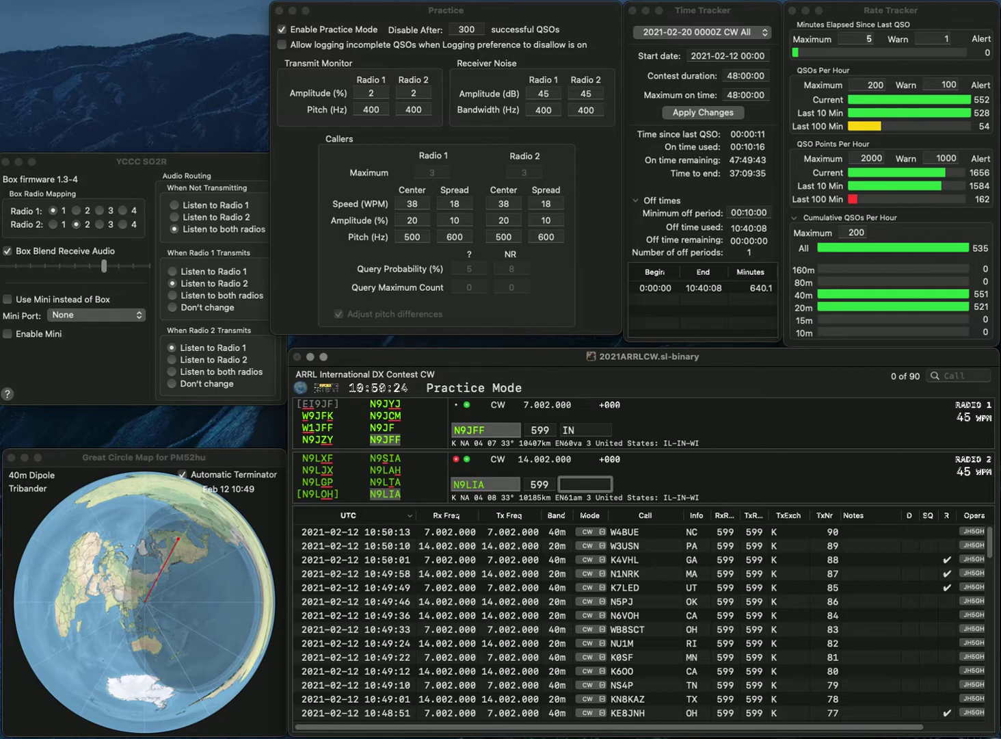
text(IN)
key(Return)
text(N)
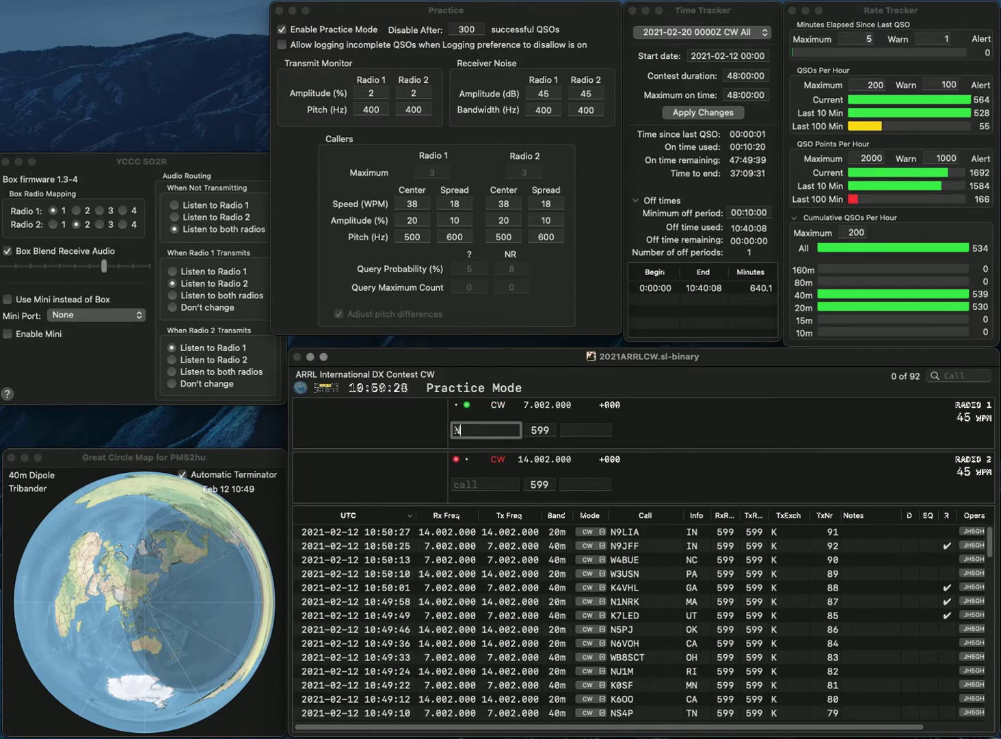
text(0WKR)
key(Return)
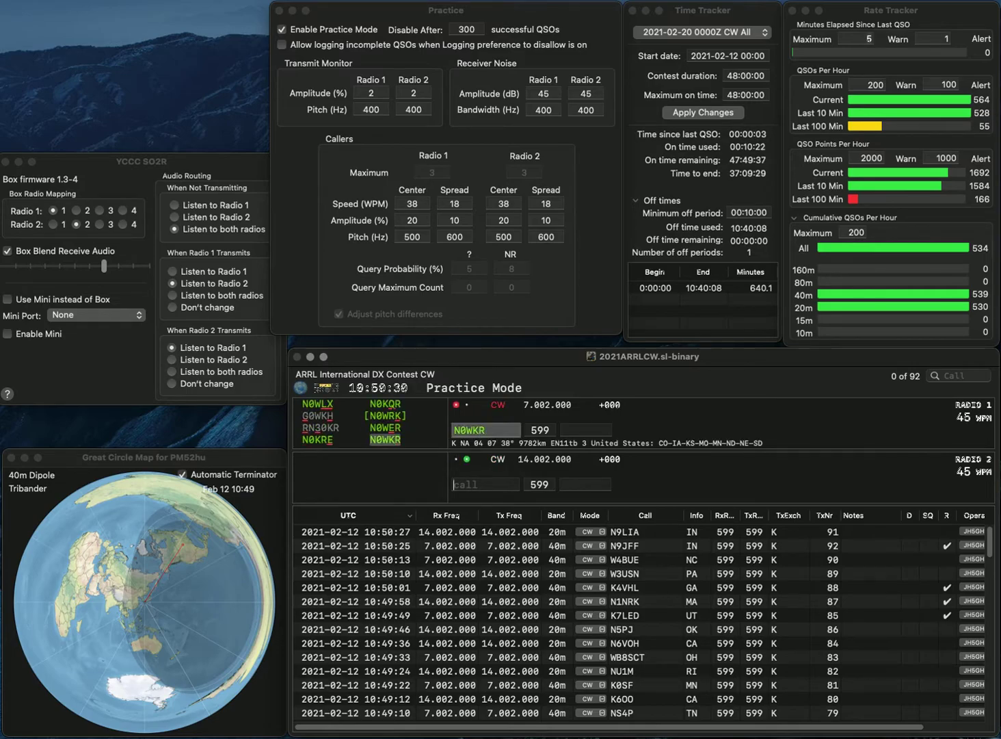
text(9O)
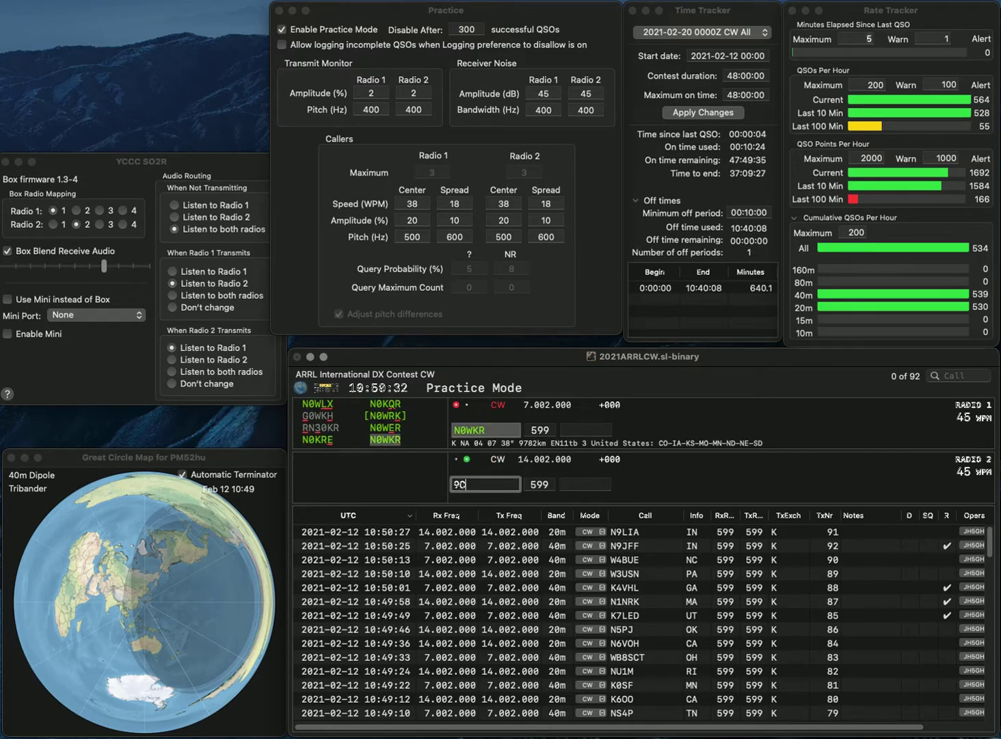
text(ST)
key(Home)
text(WB)
key(Return)
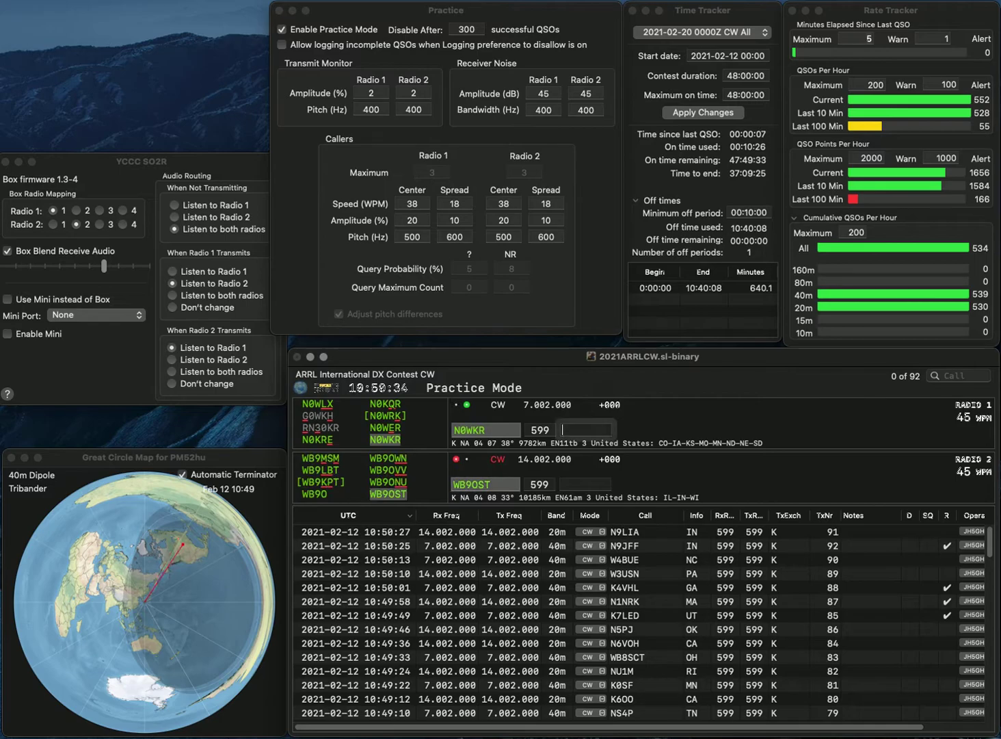
text(SD)
key(Return)
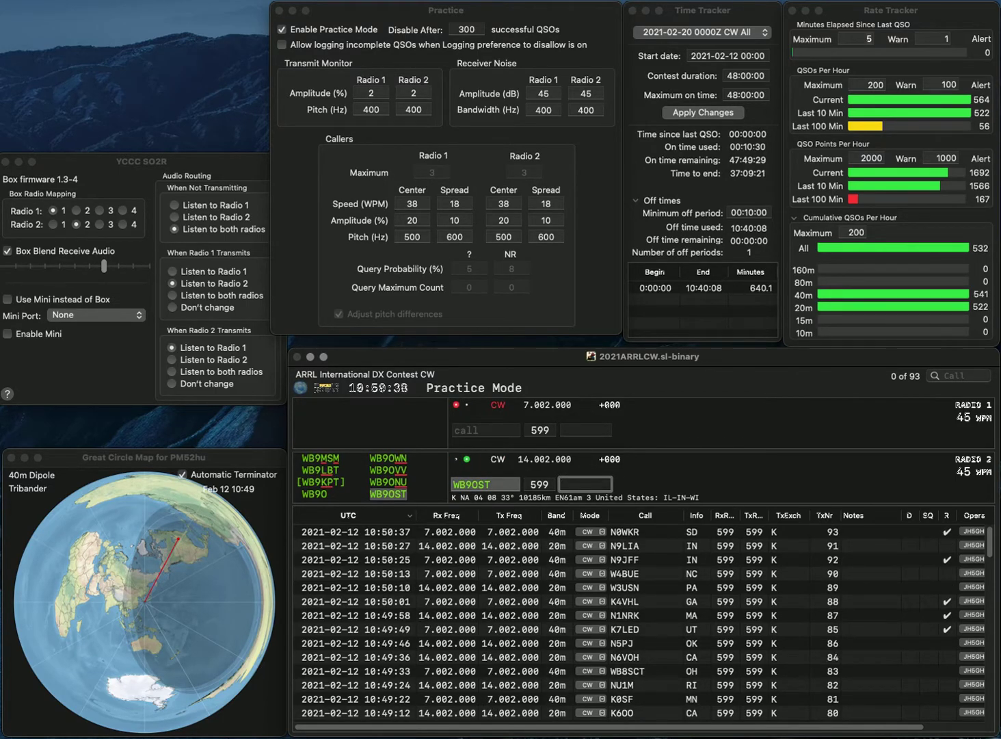
text(IL)
key(Return)
text(N7MJ)
key(Return)
text(N2USN)
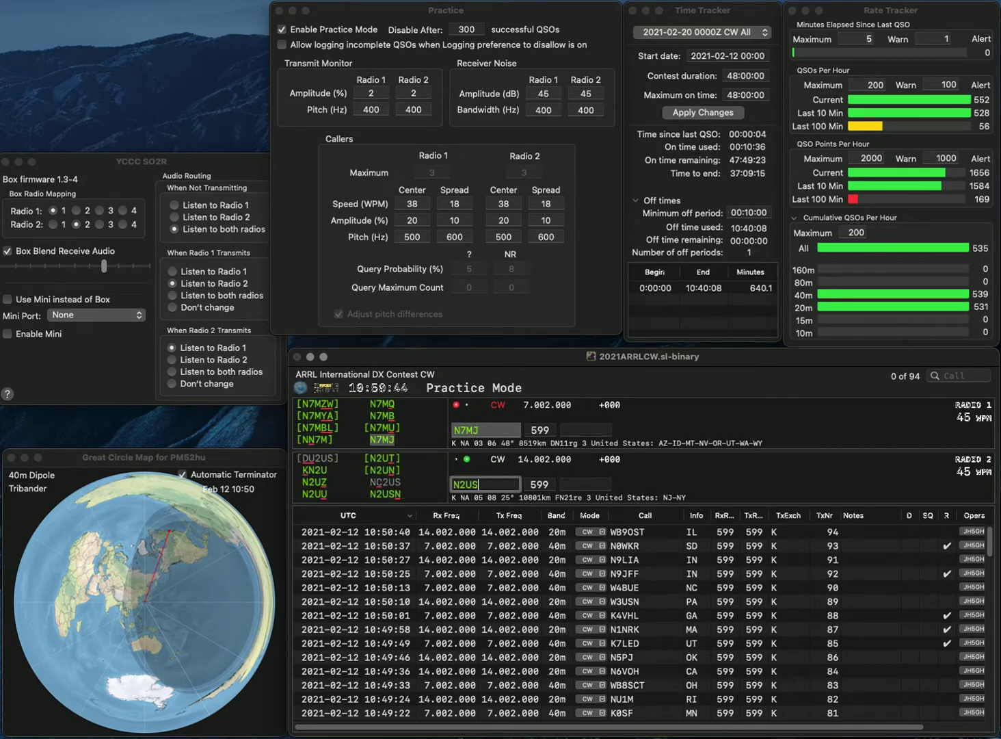
key(Return)
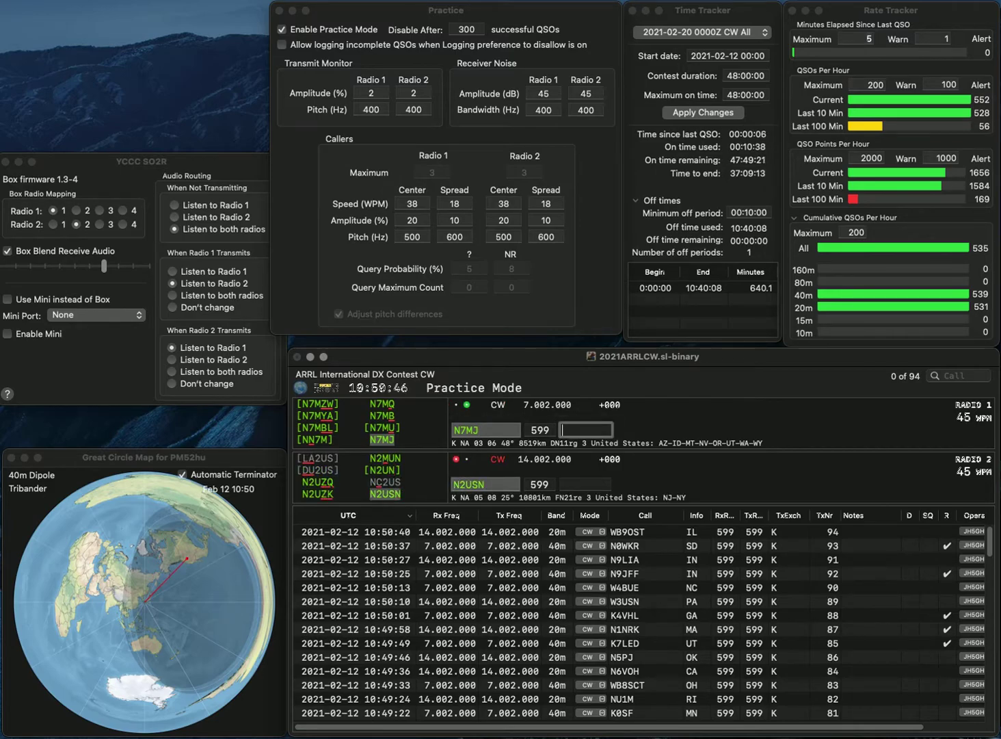
text(MT)
key(Return)
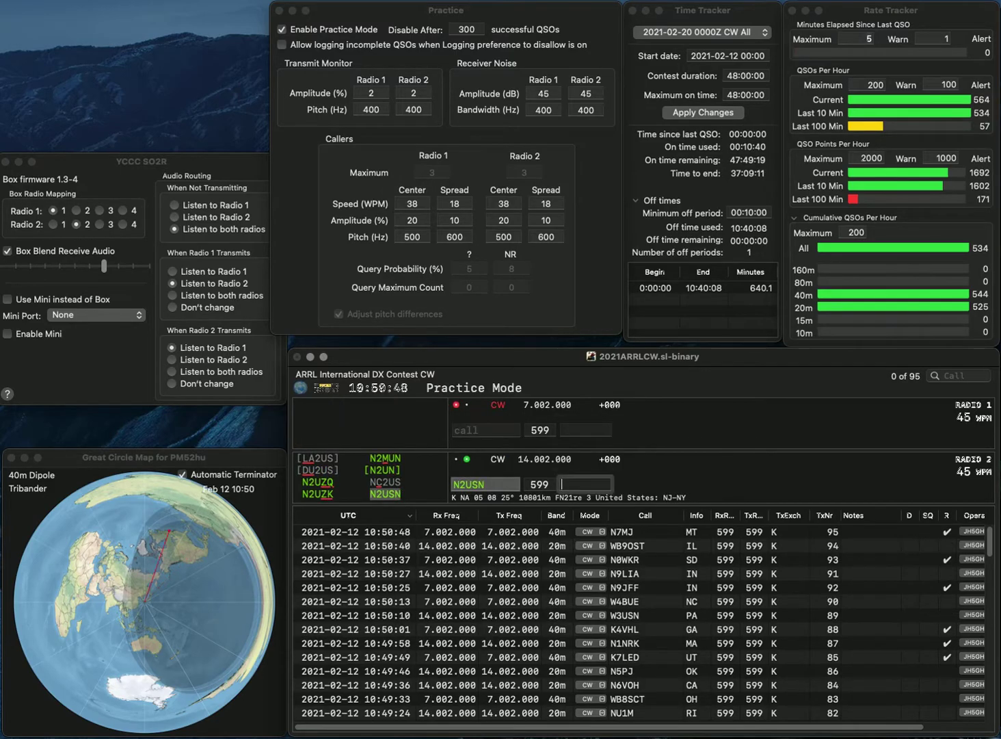
text(N)
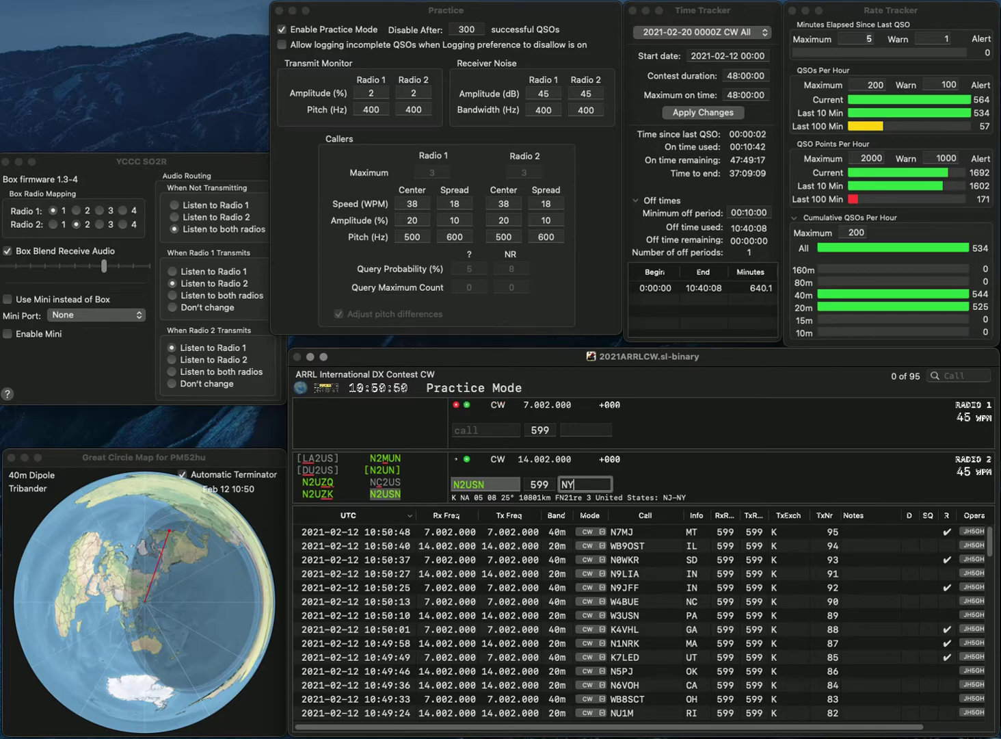
text(Y)
key(Return)
text(KA8G)
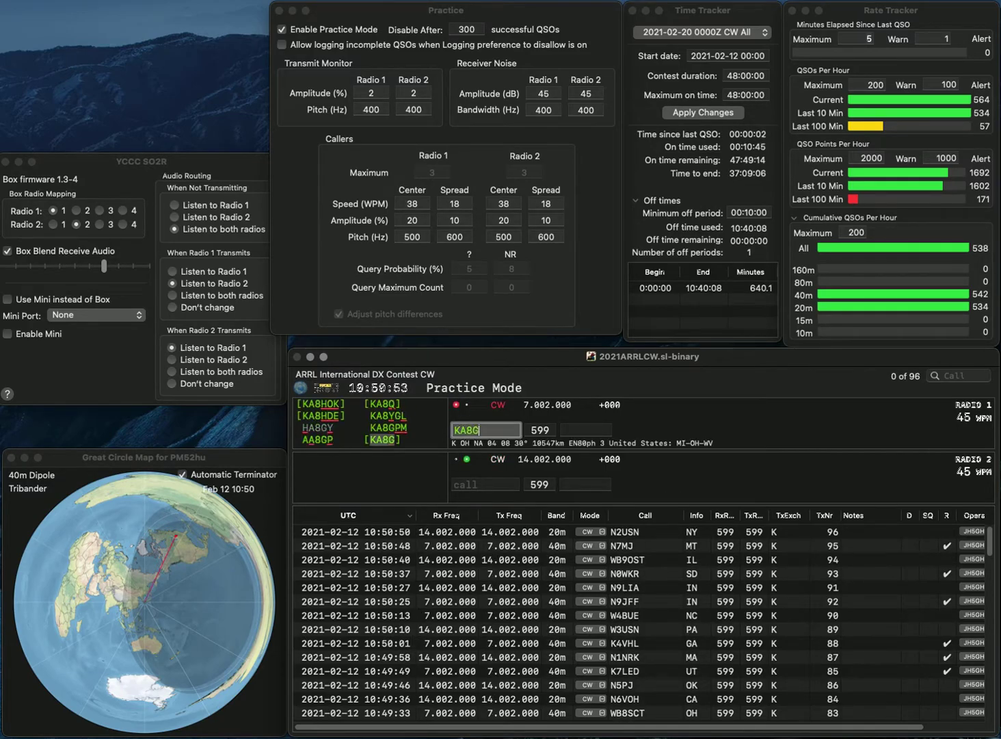
key(Return)
text(W4)
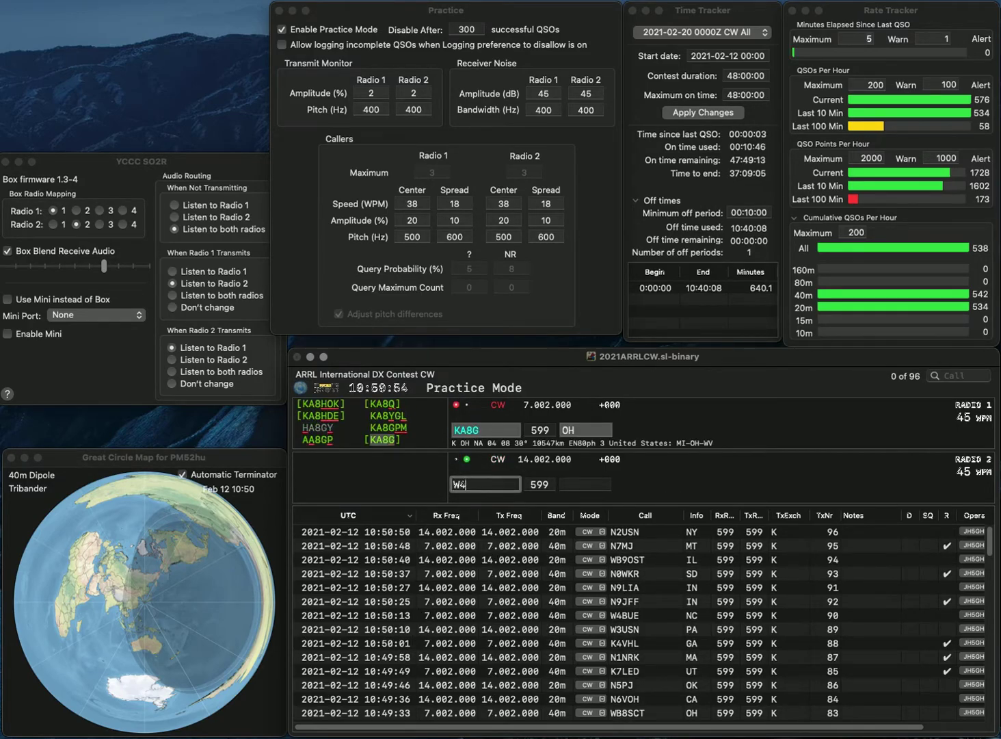
text(GJJ)
key(Return)
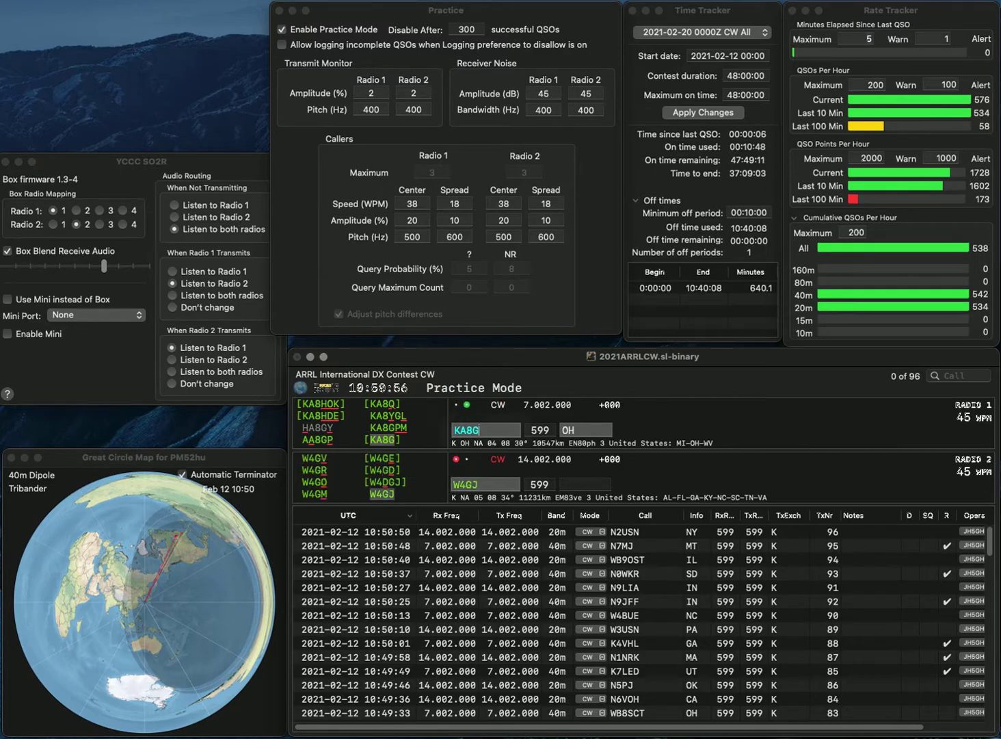
key(Return)
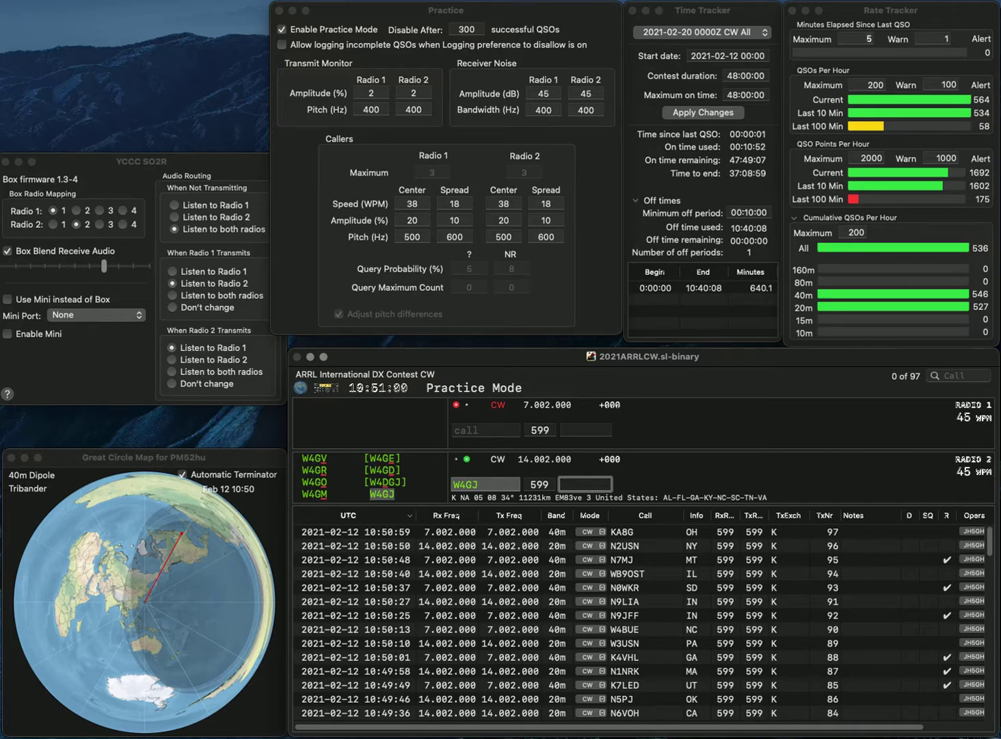
text(VA)
key(Return)
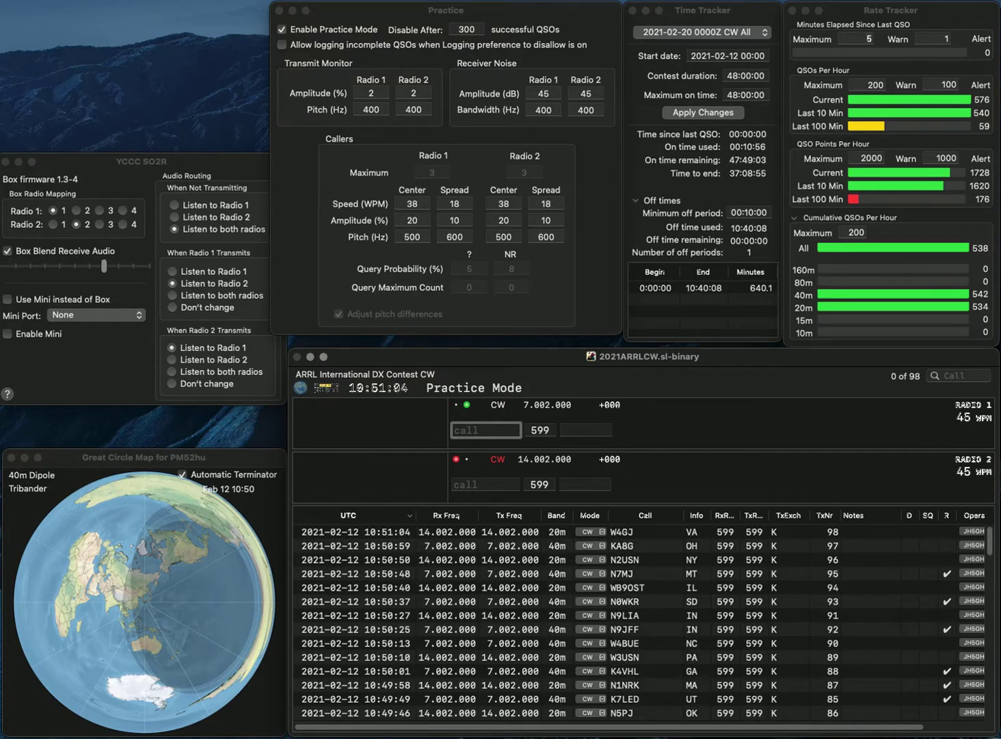
Log N2UZK (NY) on Radio 1 and KK6MC (CA) on Radio 2
text(N2UZK)
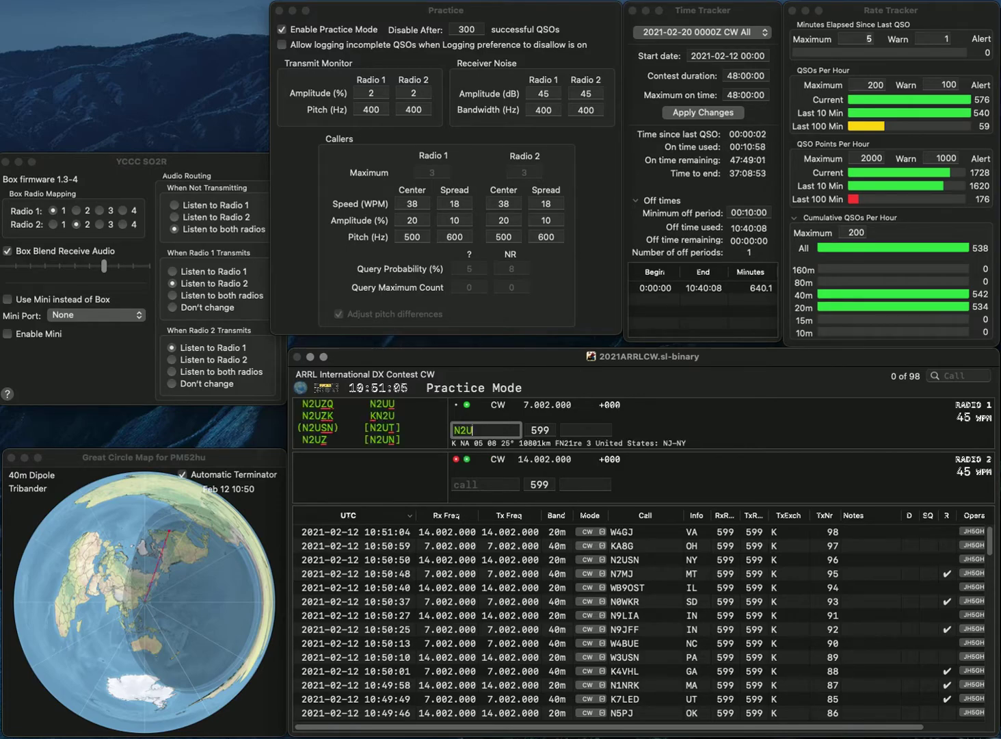
key(Return)
text(KK6MC)
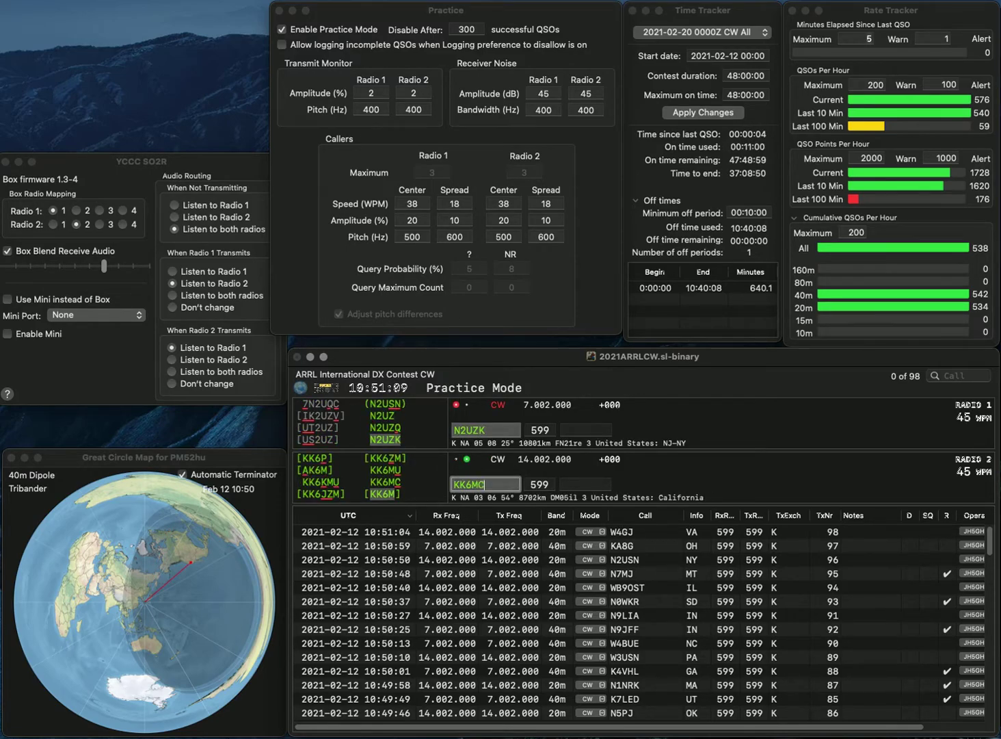
key(Return)
text(N)
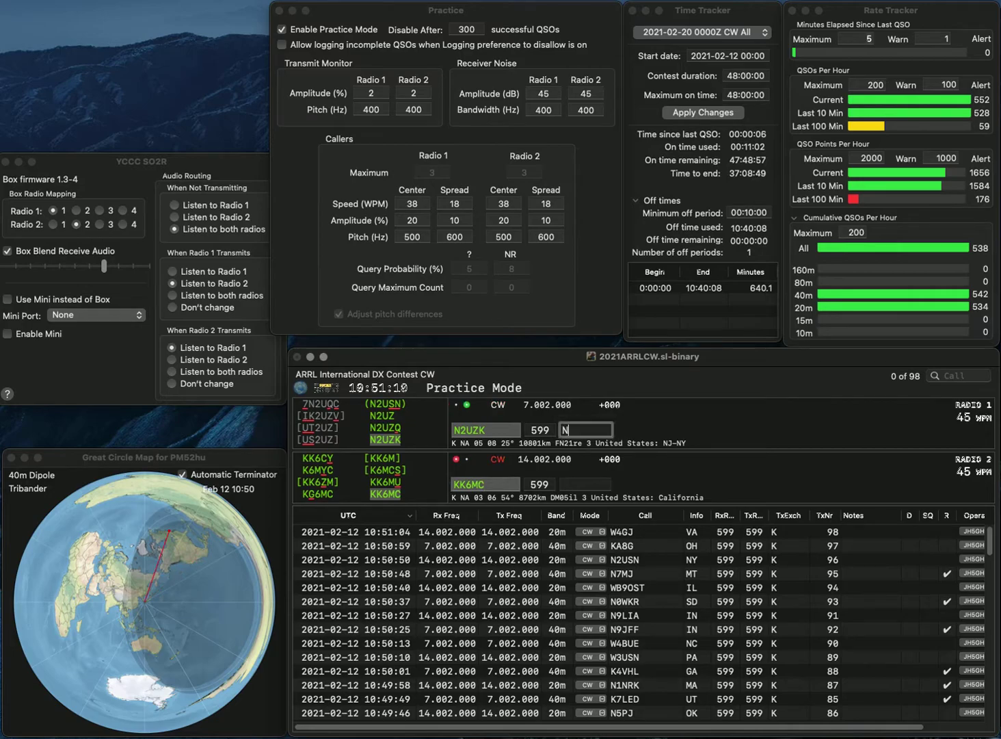
text(Y)
key(Return)
text(CA)
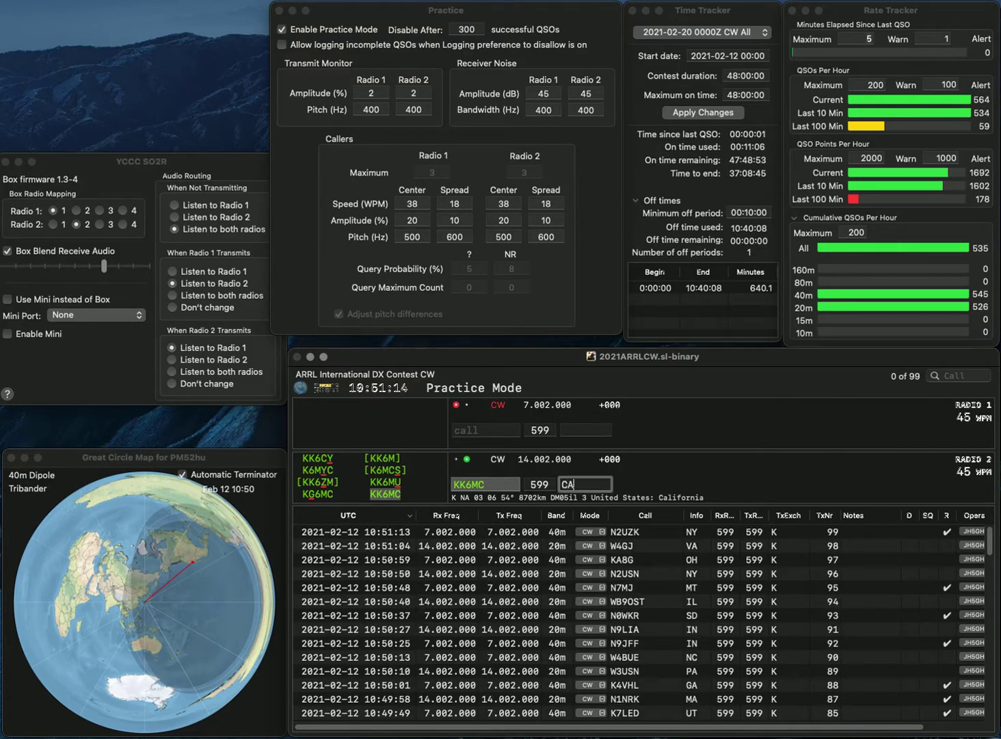
key(Return)
text(VA3JCL)
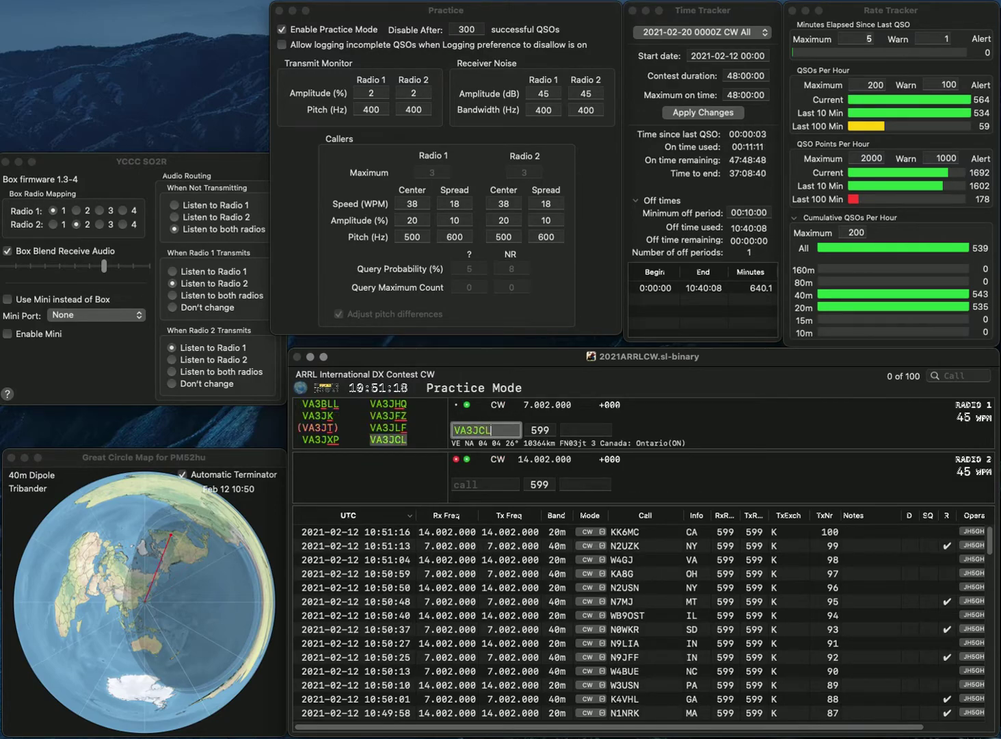
key(Return)
text(W4SNP)
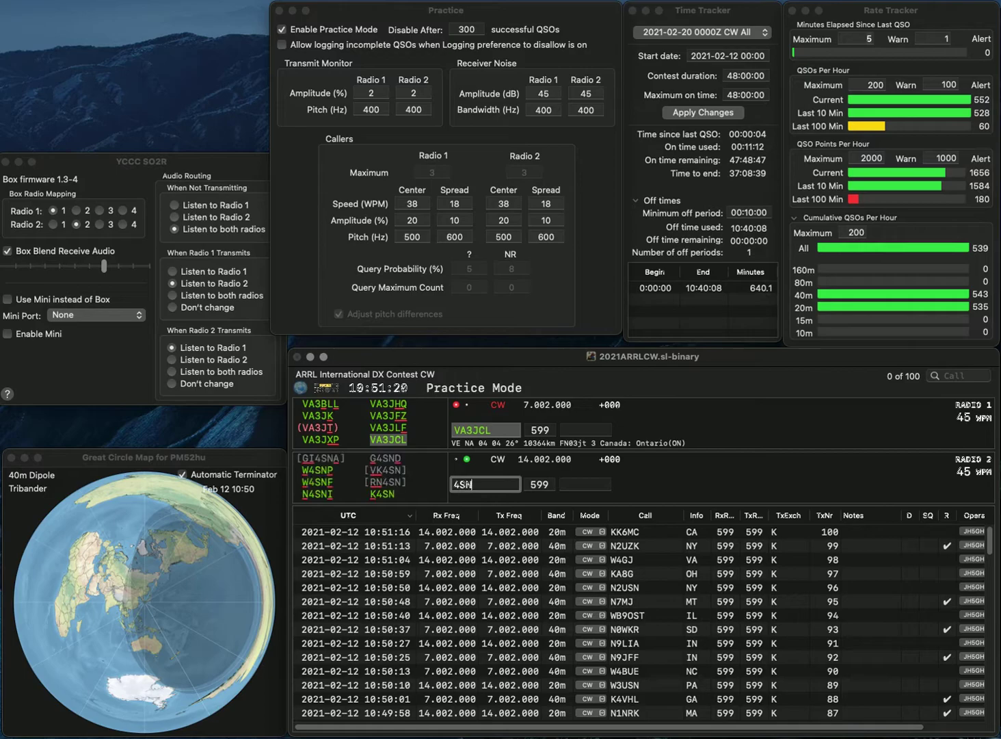
key(Return)
text(ON)
key(Return)
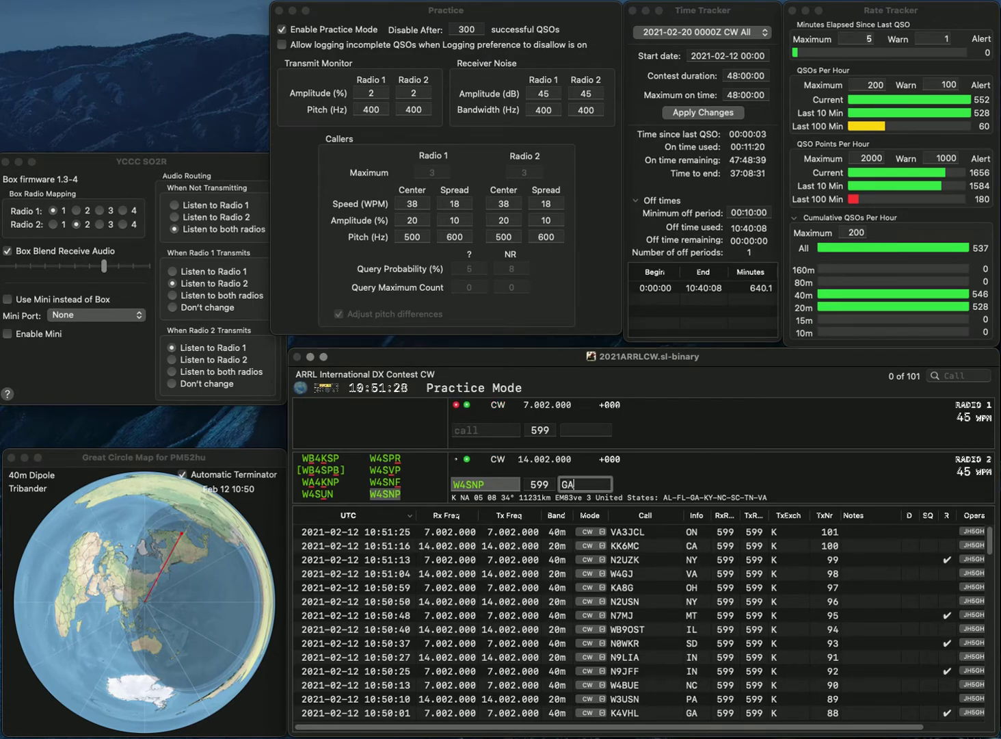
key(Return)
text(NM4V)
key(Return)
text(KC)
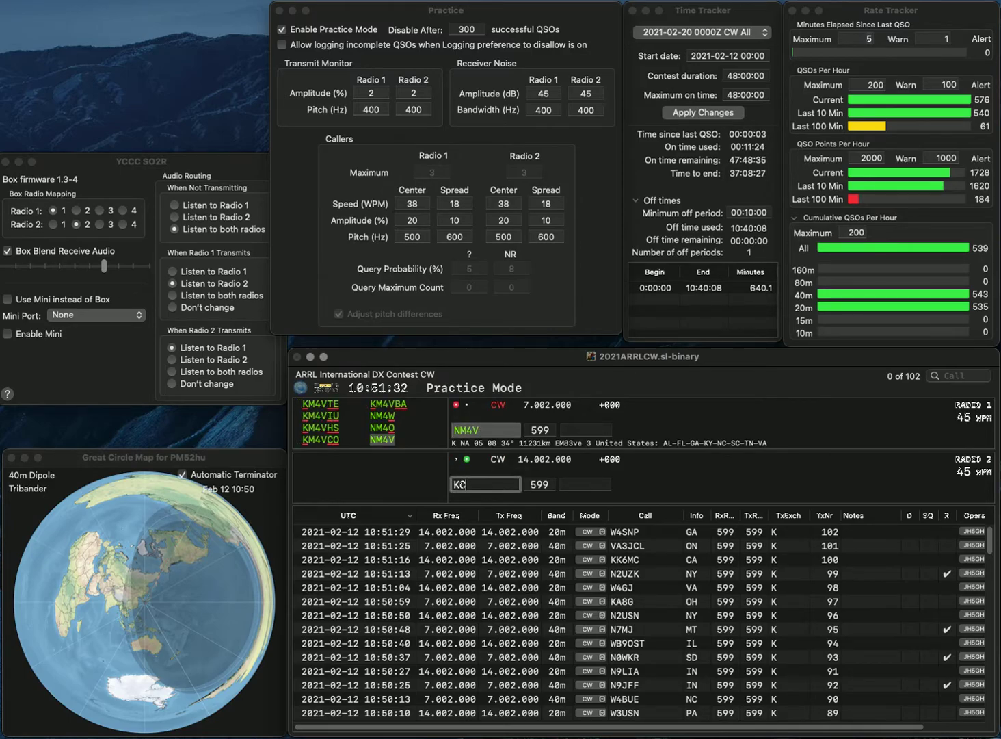
text(1LEC)
key(Return)
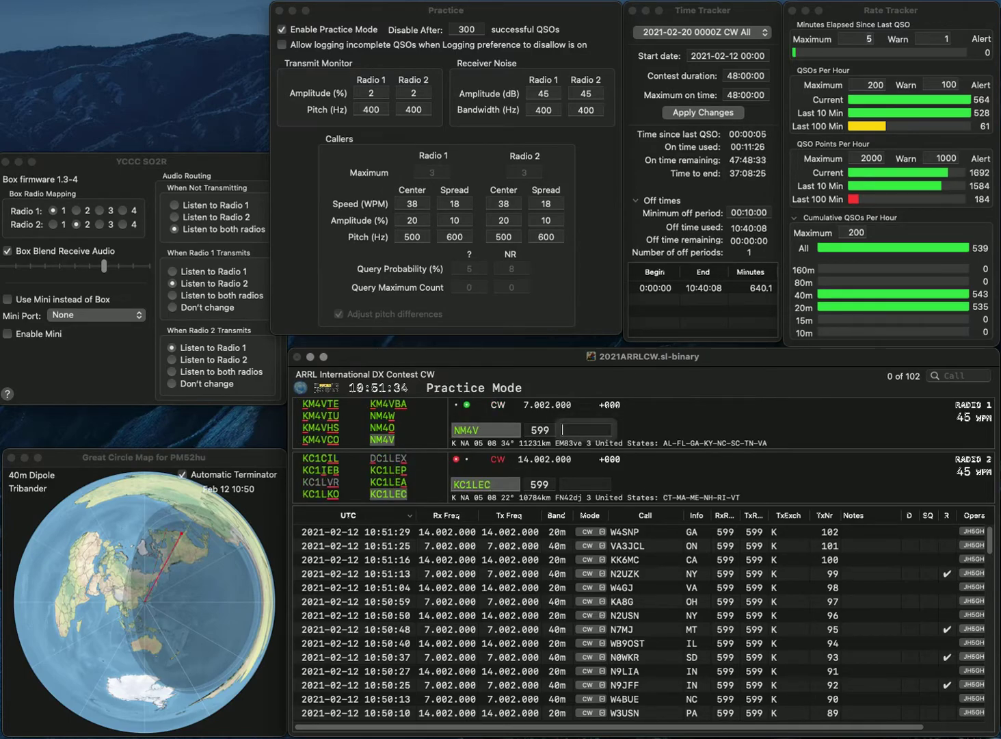
key(Return)
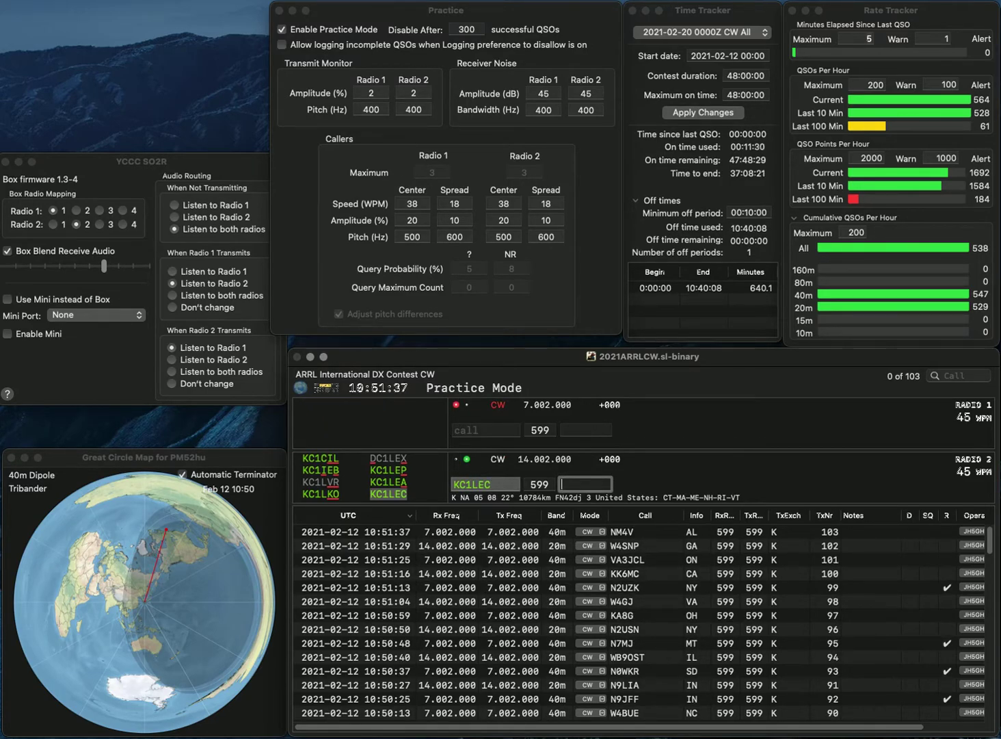
text(NH)
key(Return)
text(W6AX)
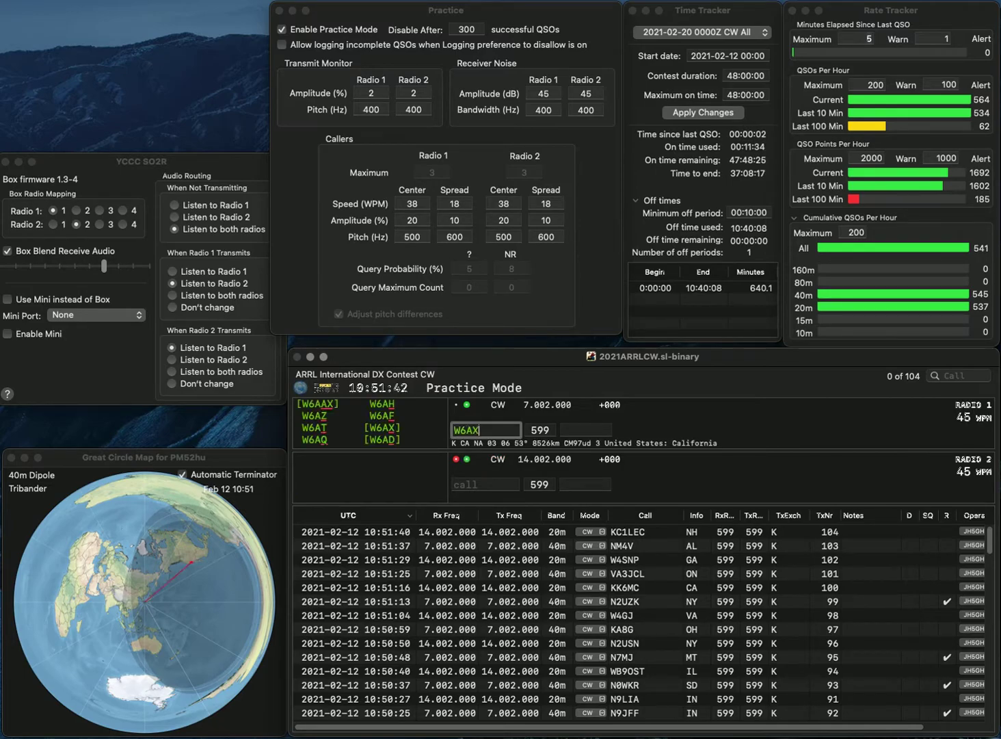
key(Return)
text(K4KAS)
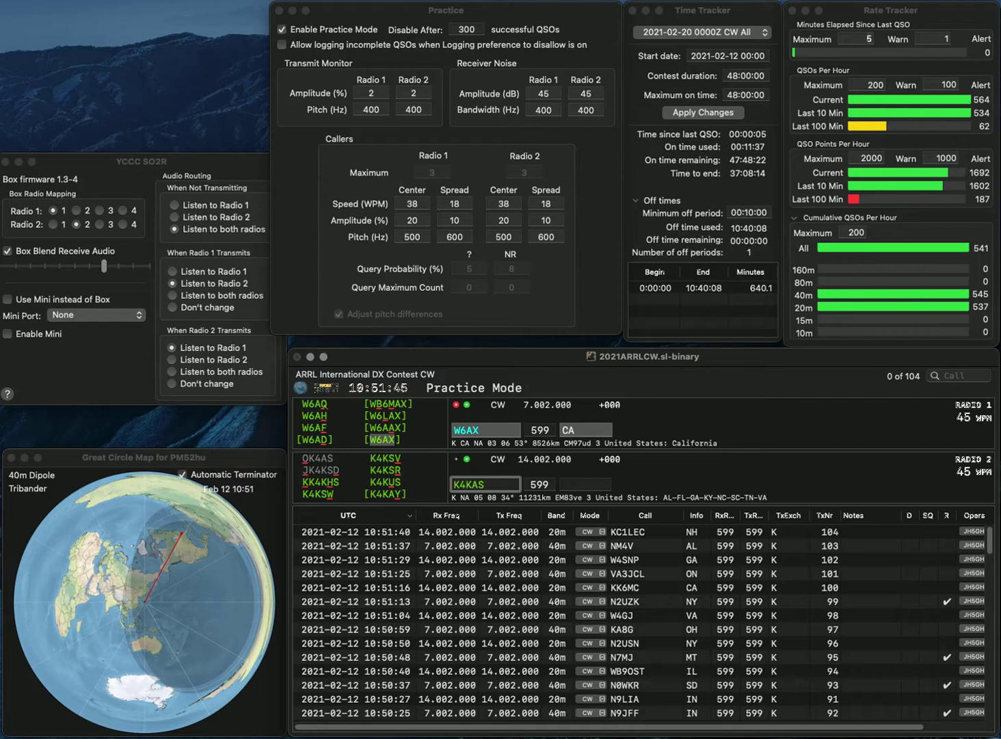
key(BackSpace)
key(Return)
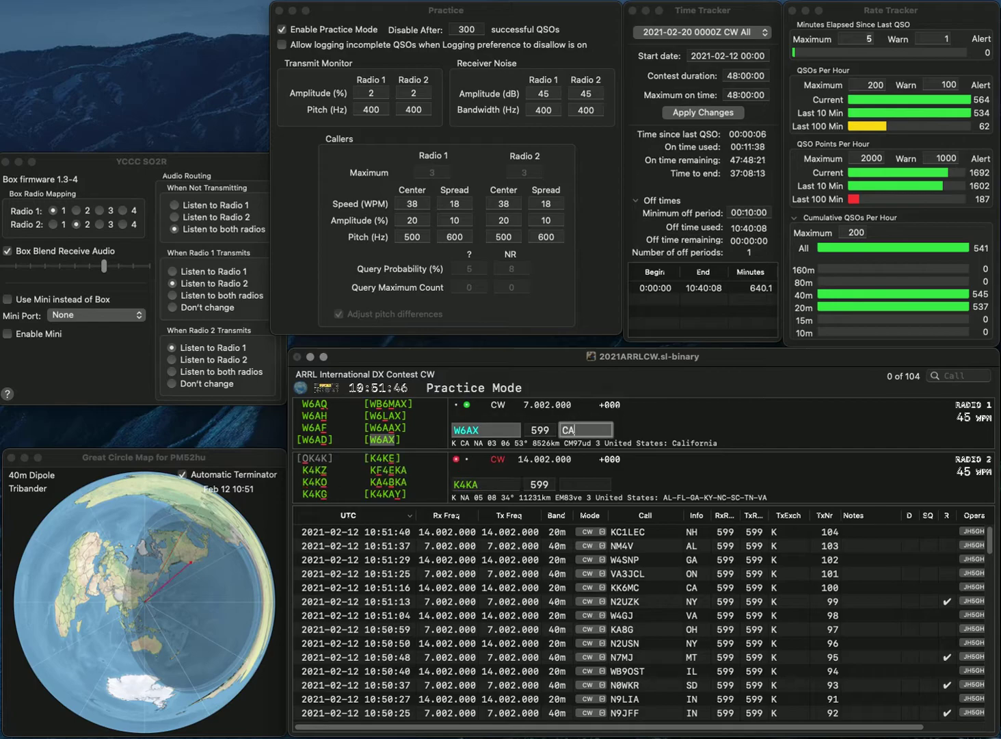
key(Return)
Correct the second-radio call to K4KUS, send W9HO, and log K4KUS with exchange FL
key(BackSpace)
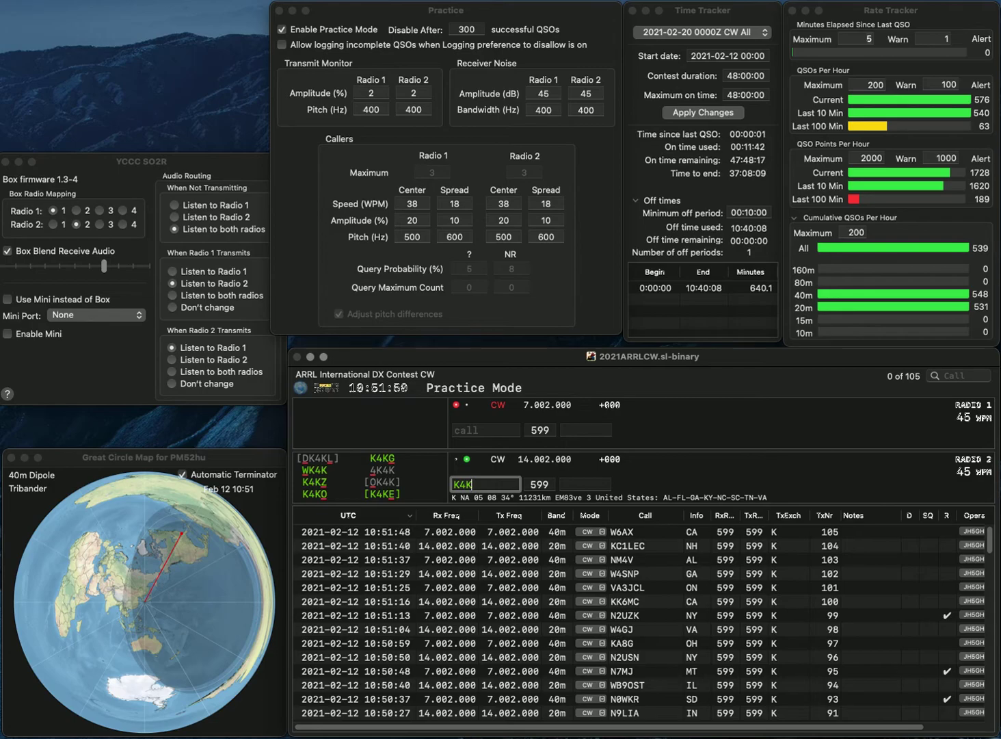
text(US)
key(Return)
text(W9HO)
key(Return)
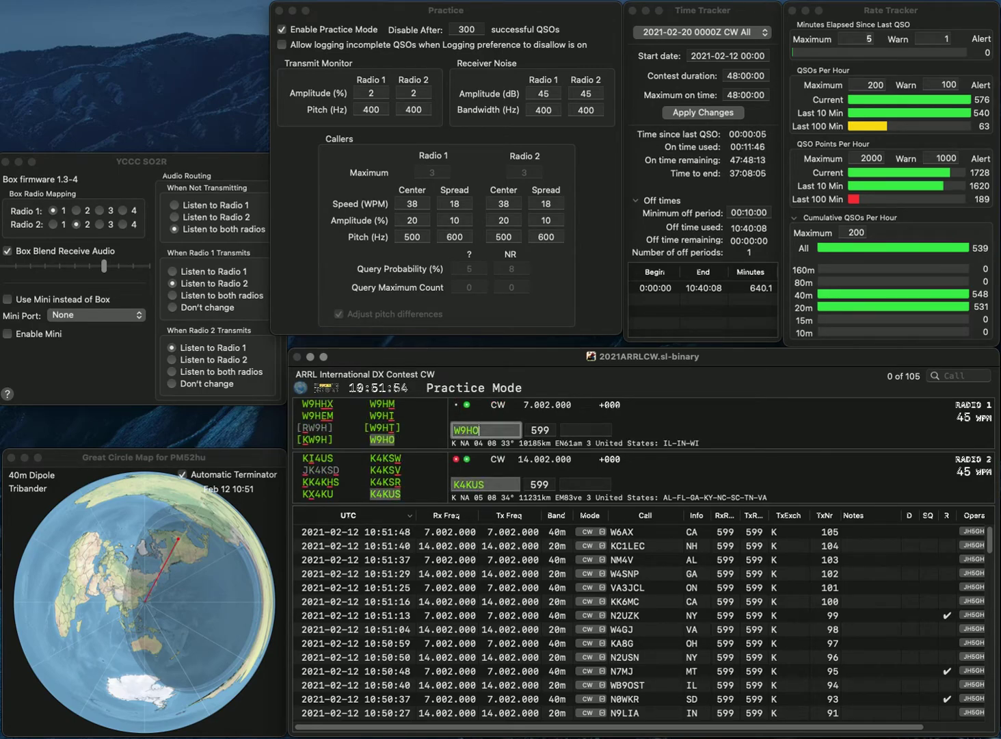
key(Tab)
key(Return)
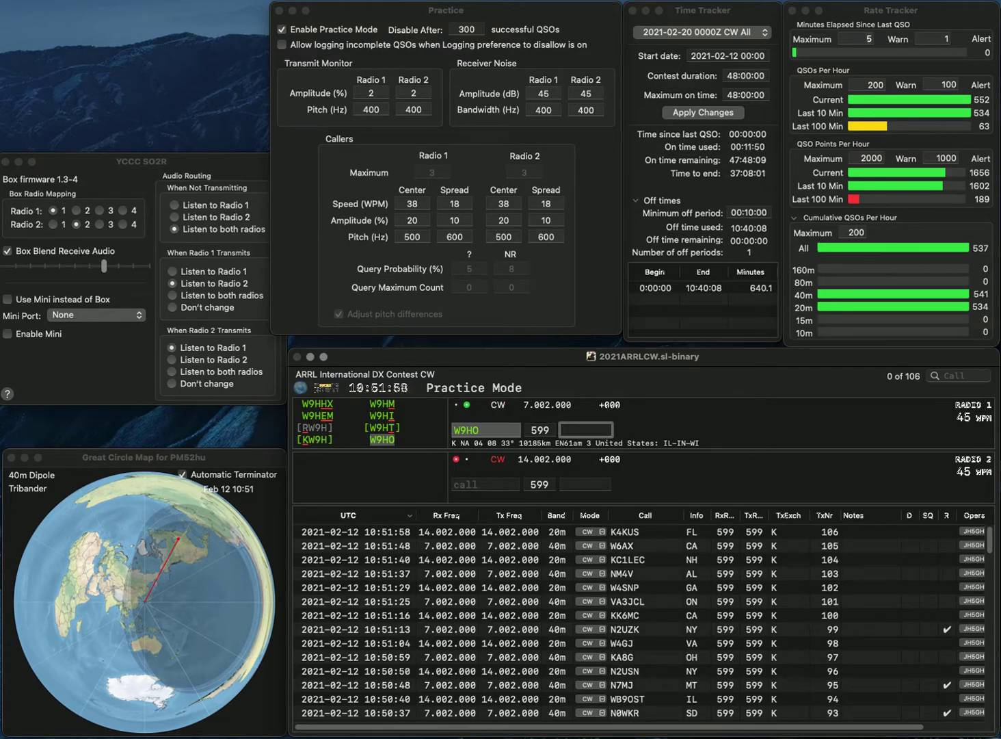
text(IL)
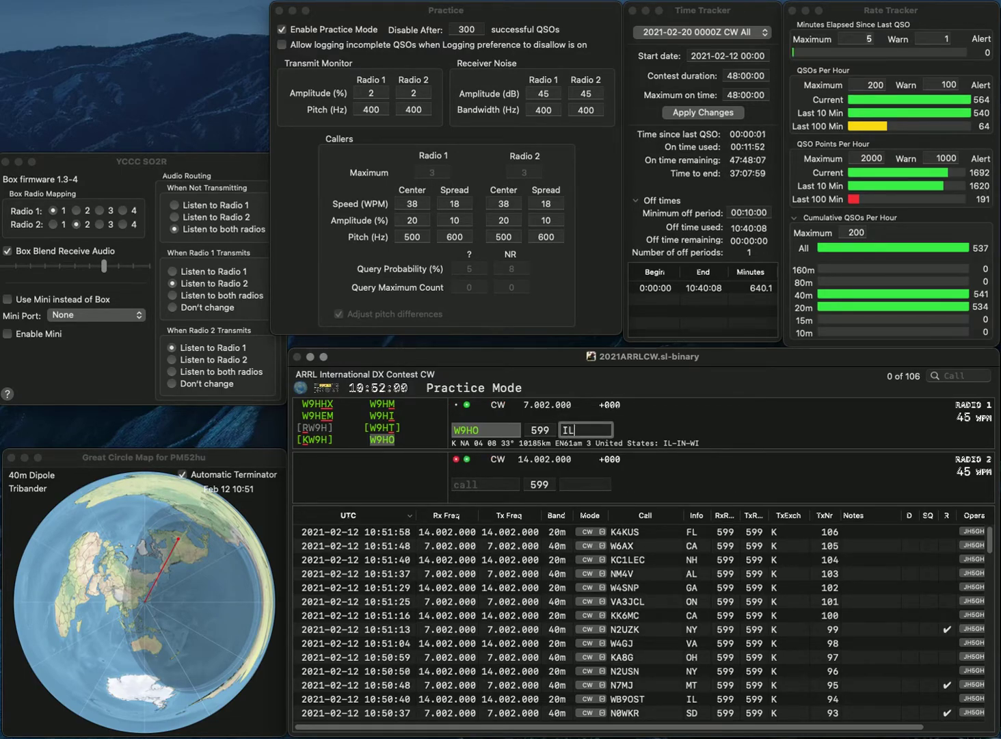
key(Return)
text(KK)
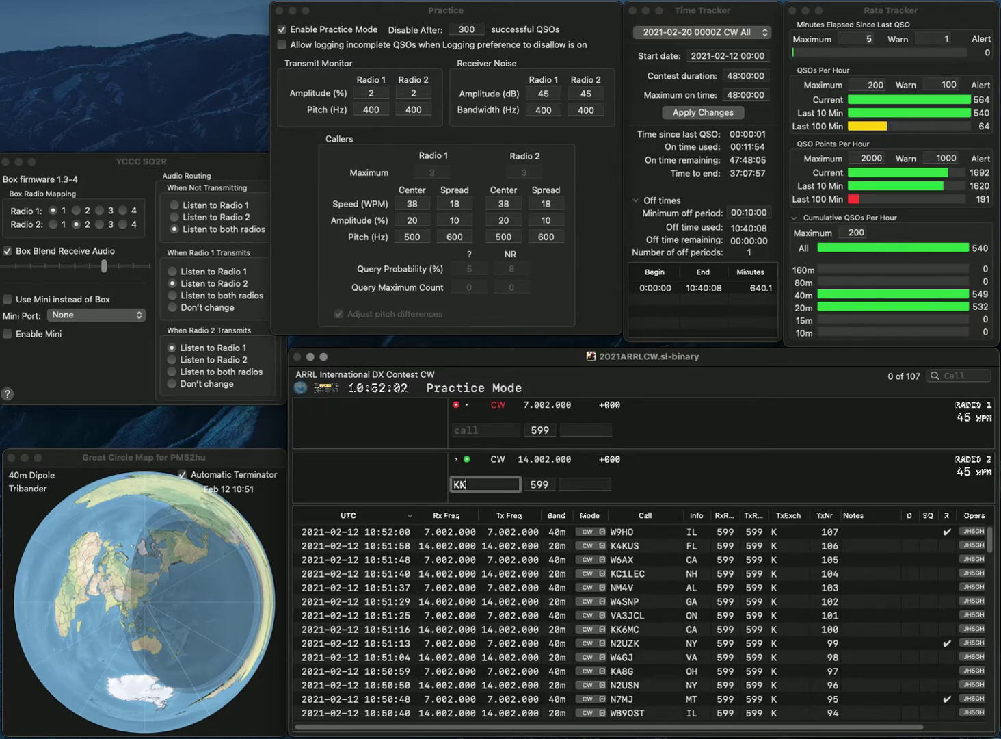
text(9H)
key(Return)
text(KC)
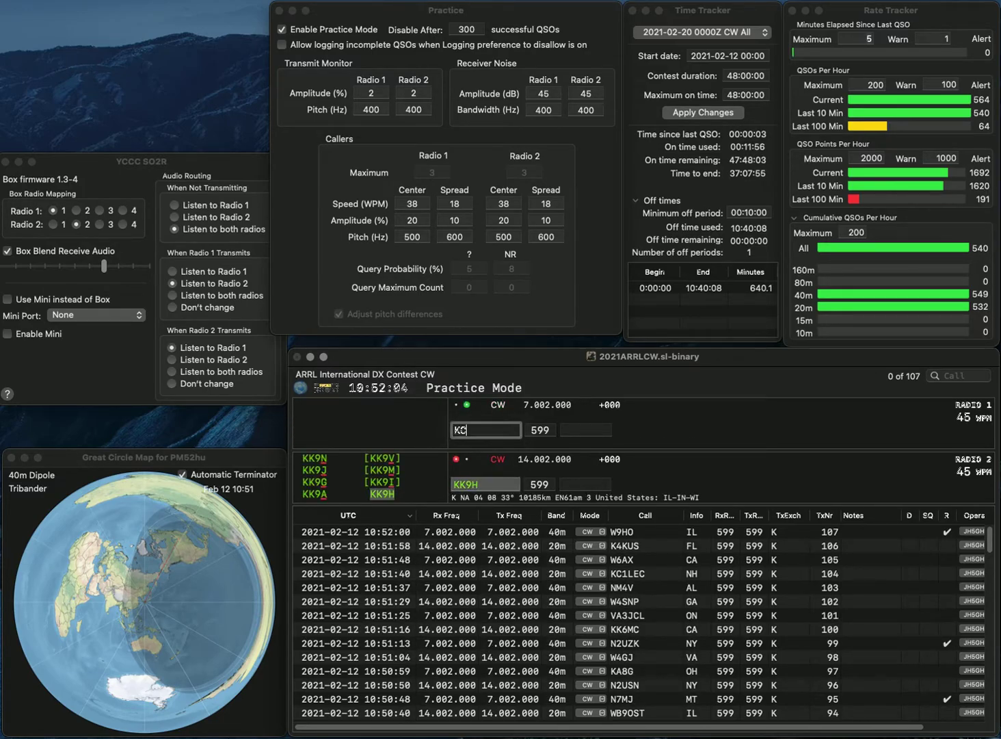
text(2MCY)
key(Return)
key(Tab)
key(Tab)
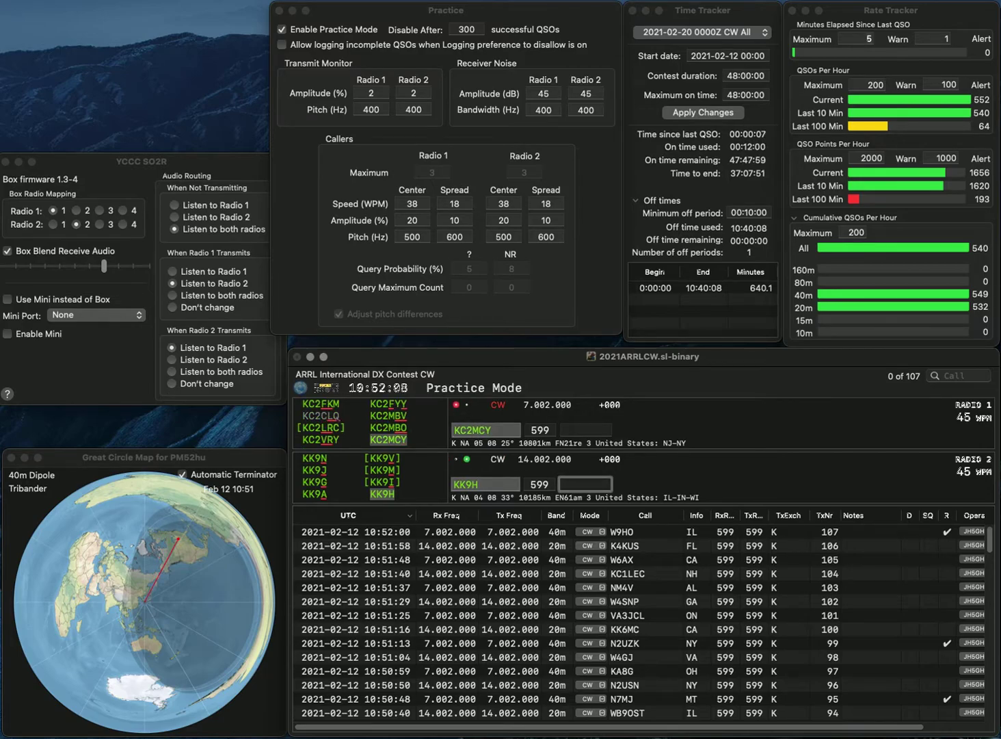
key(Return)
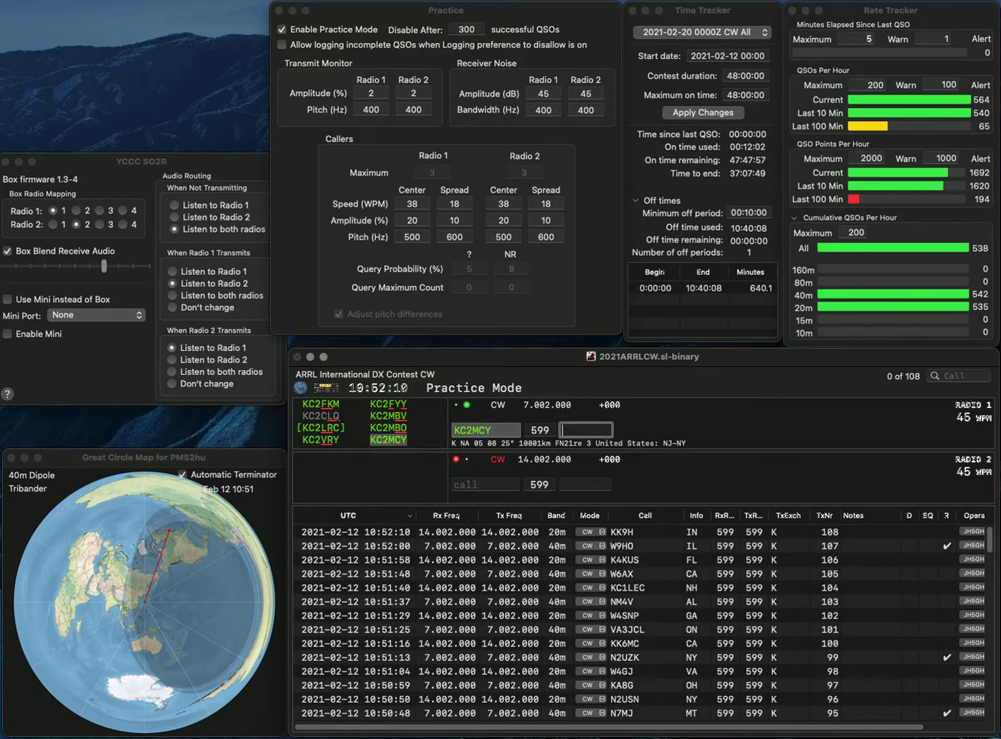
text(NJ)
key(Return)
text(K7SRT)
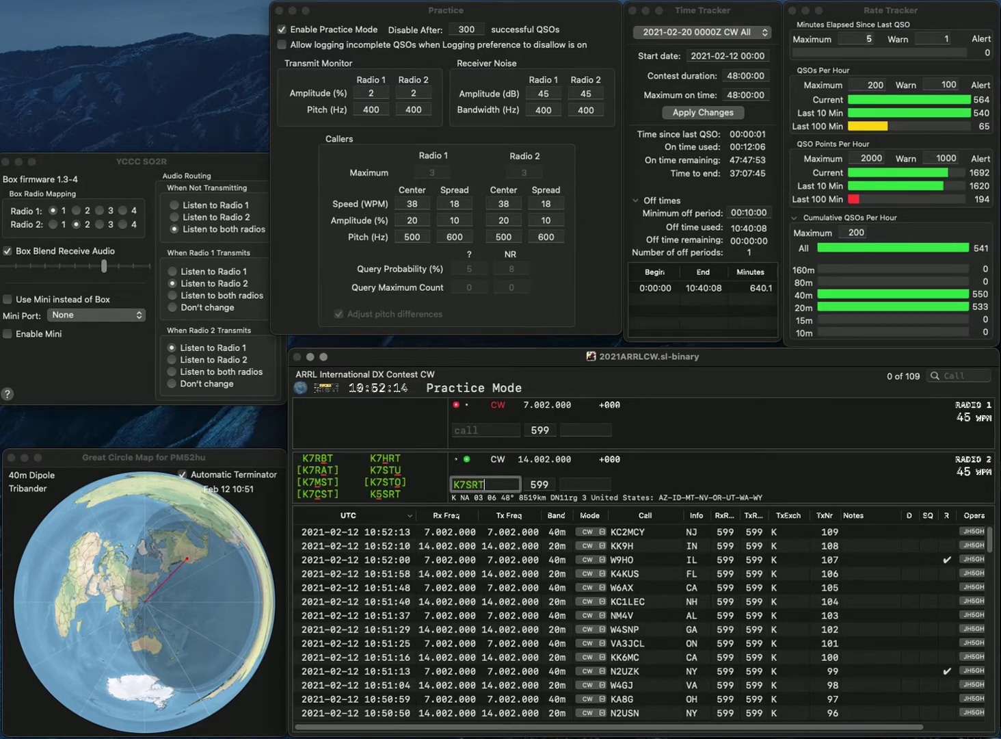
key(Return)
text(W)
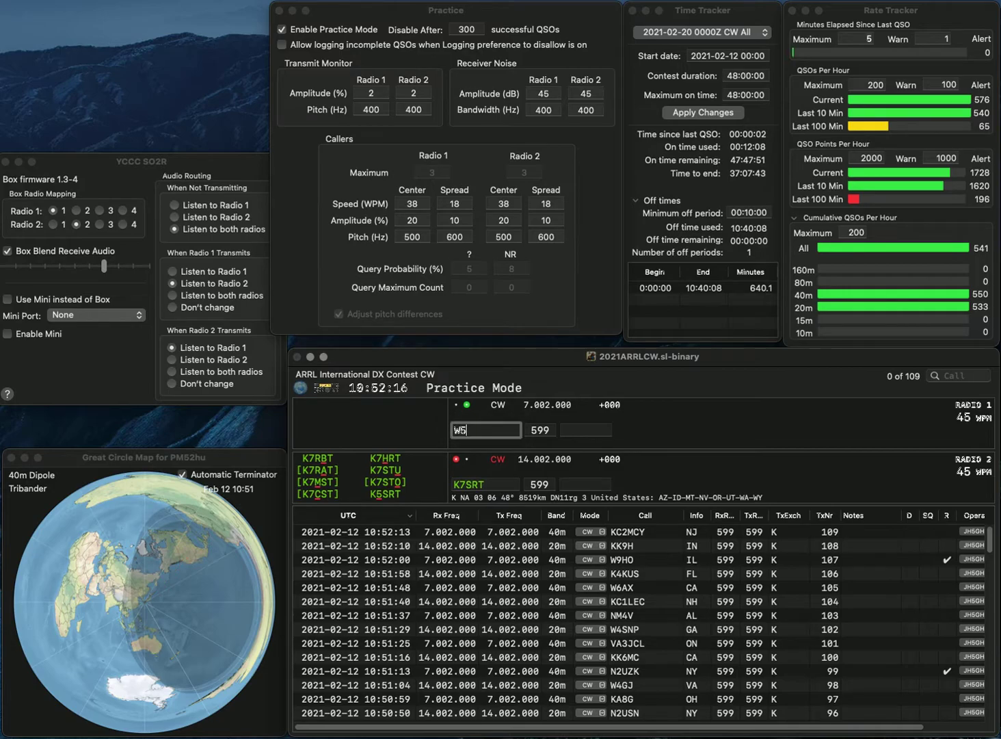
text(5QM)
key(Return)
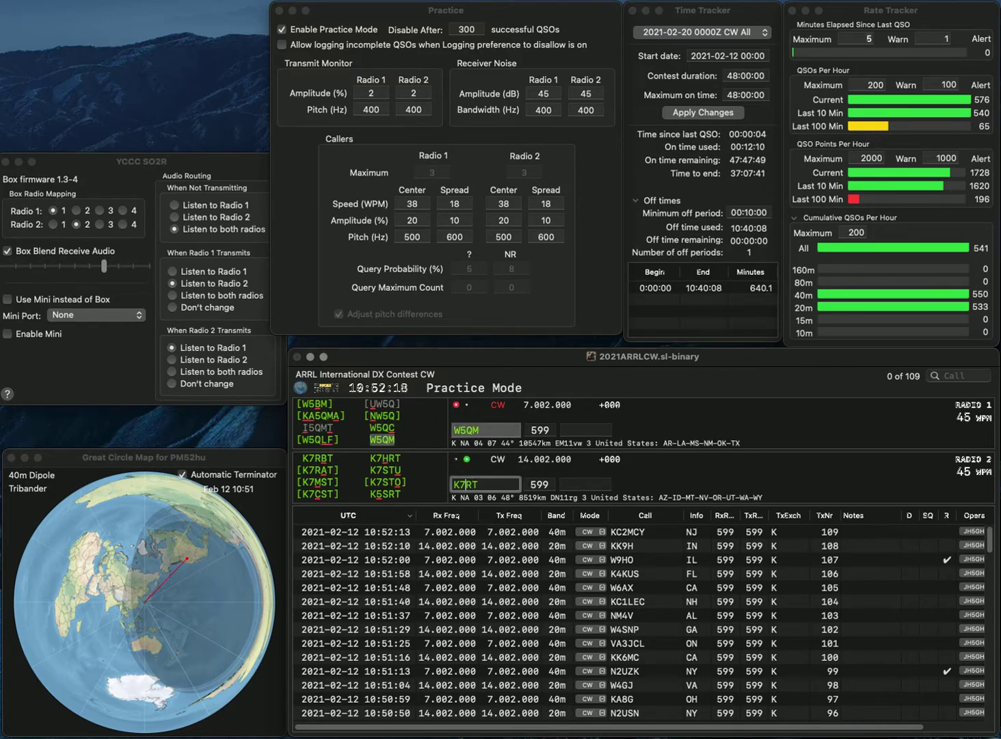
key(BackSpace)
text(H)
key(Return)
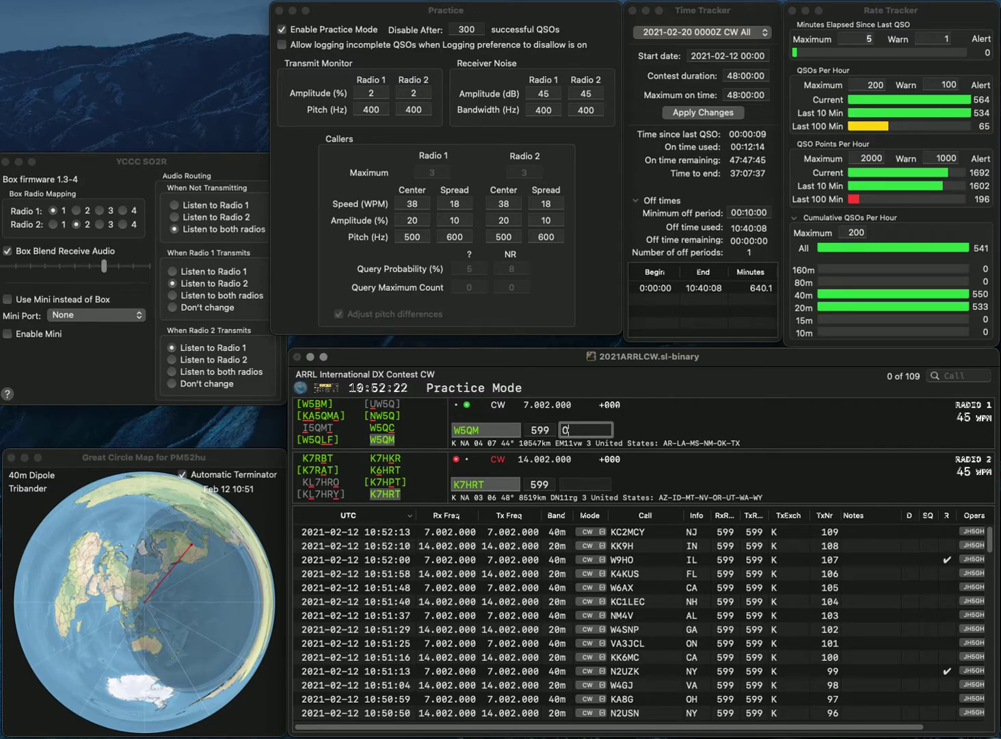
key(Return)
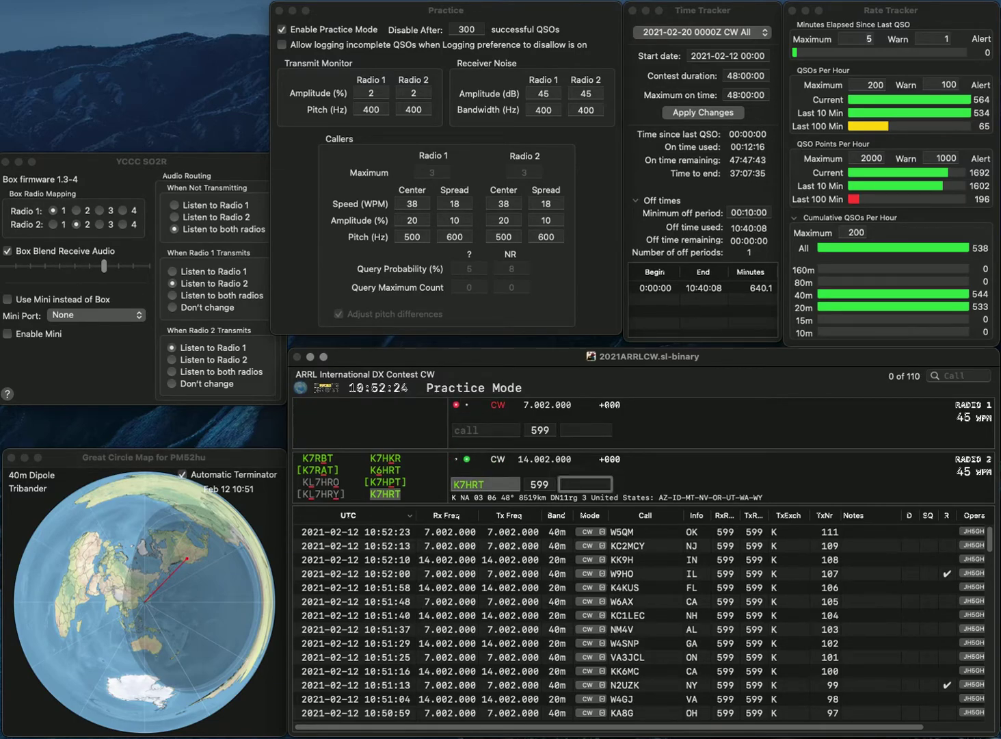
key(Return)
Send the N4SSI call on Radio 1 and K1FQL on Radio 2
text(N4SSI)
key(Return)
text(K1FQL)
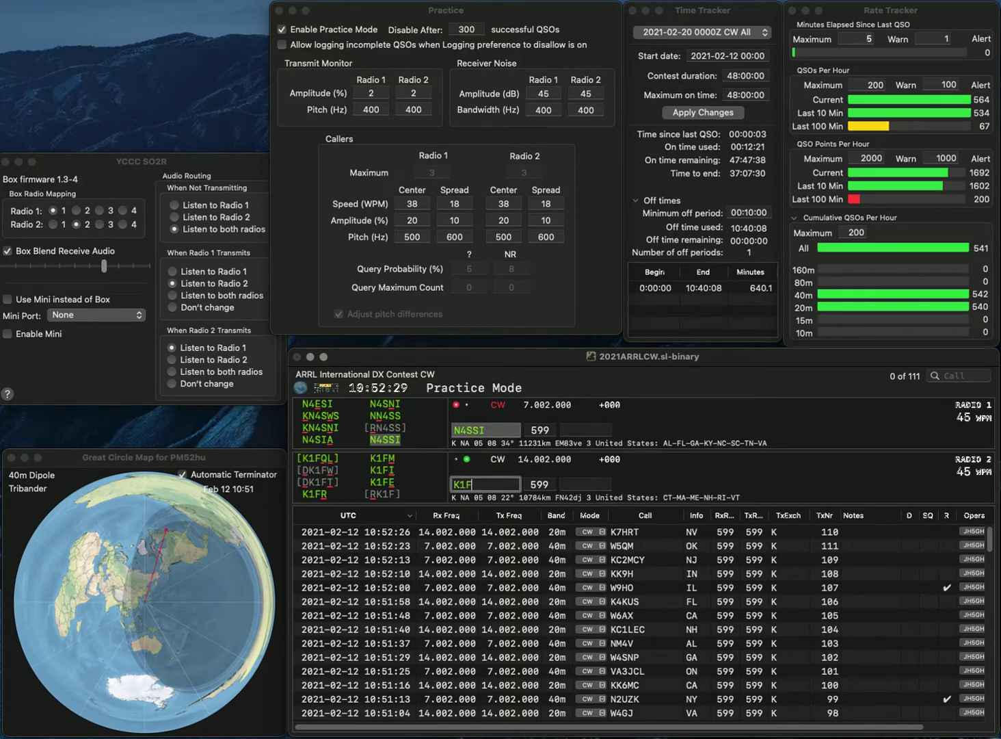
key(Return)
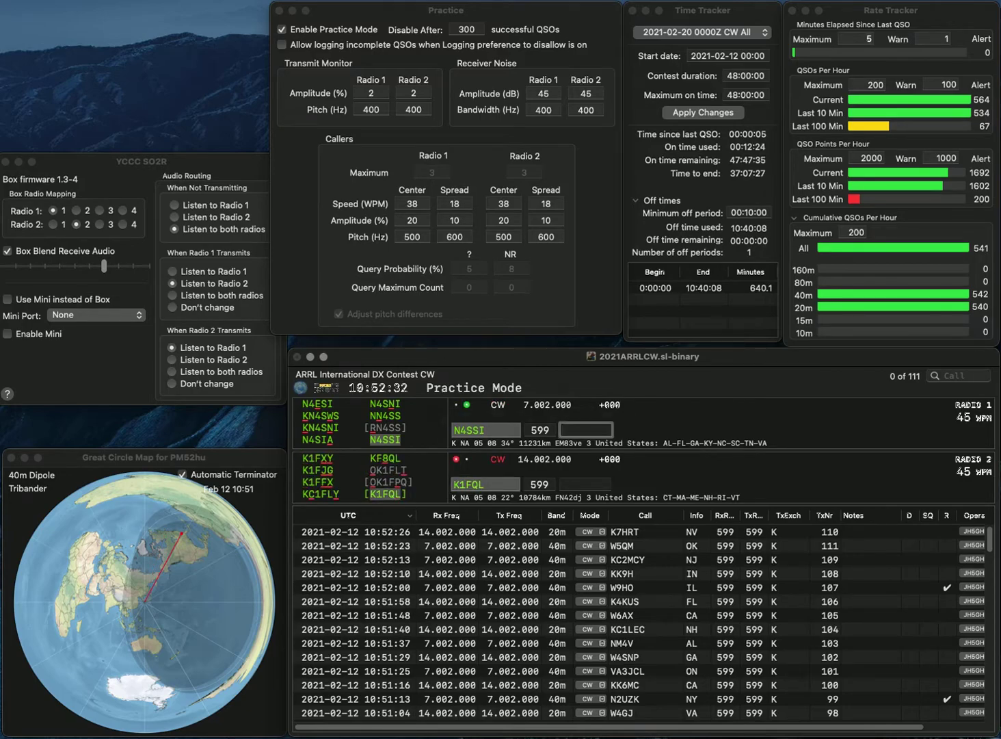
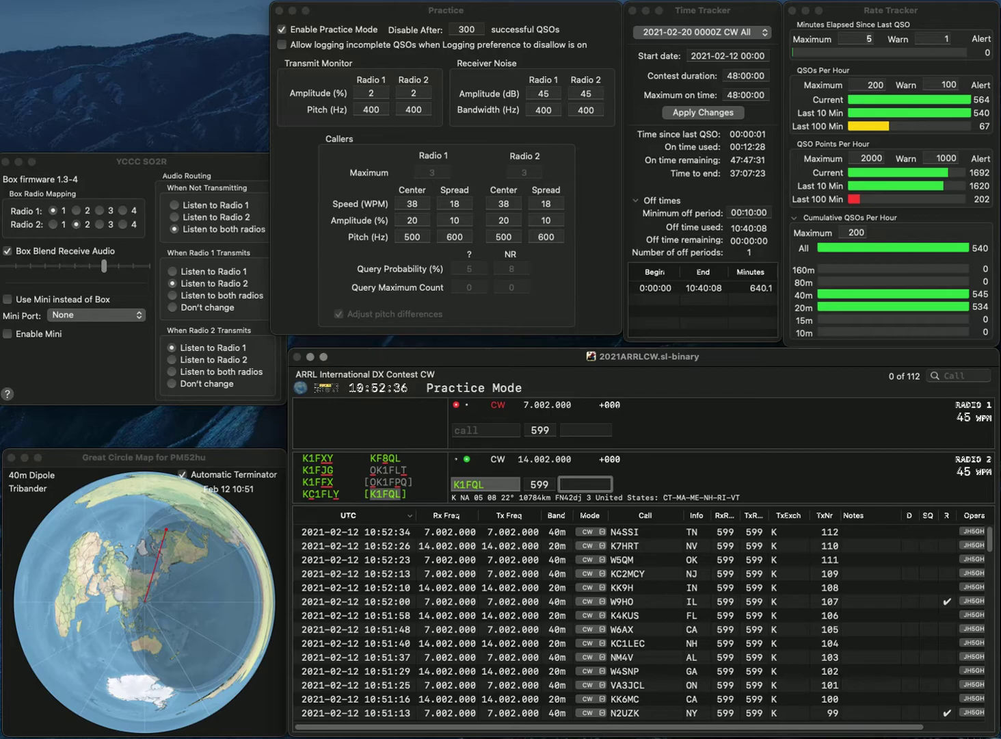
key(Return)
text(VE7)
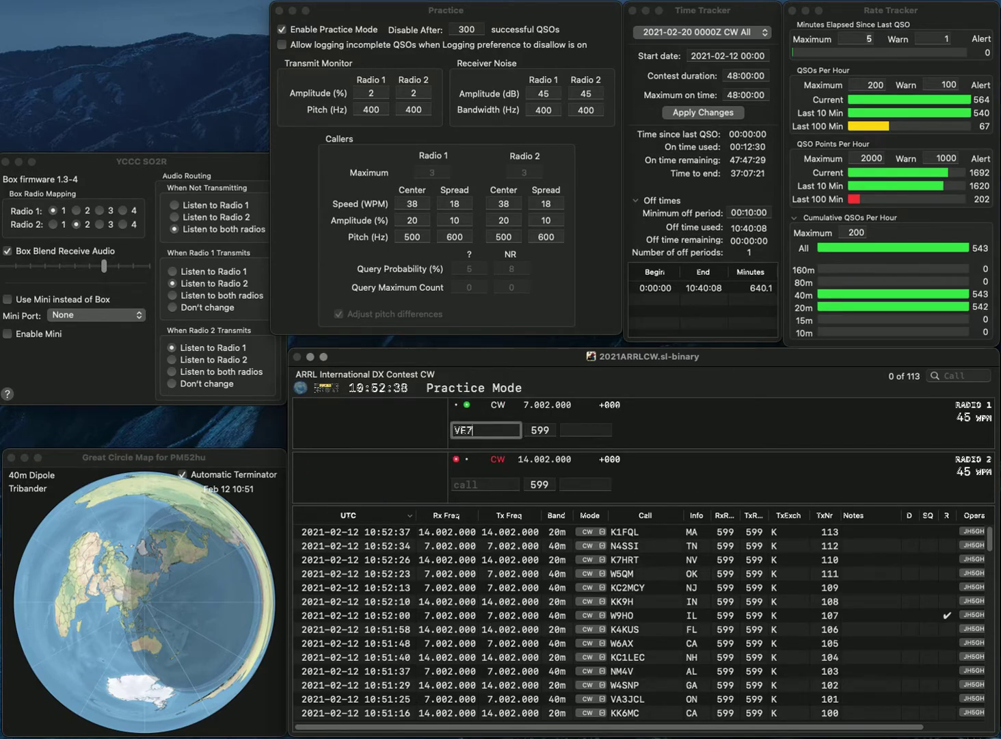
text(GOY)
key(Return)
text(W3GTR)
key(Return)
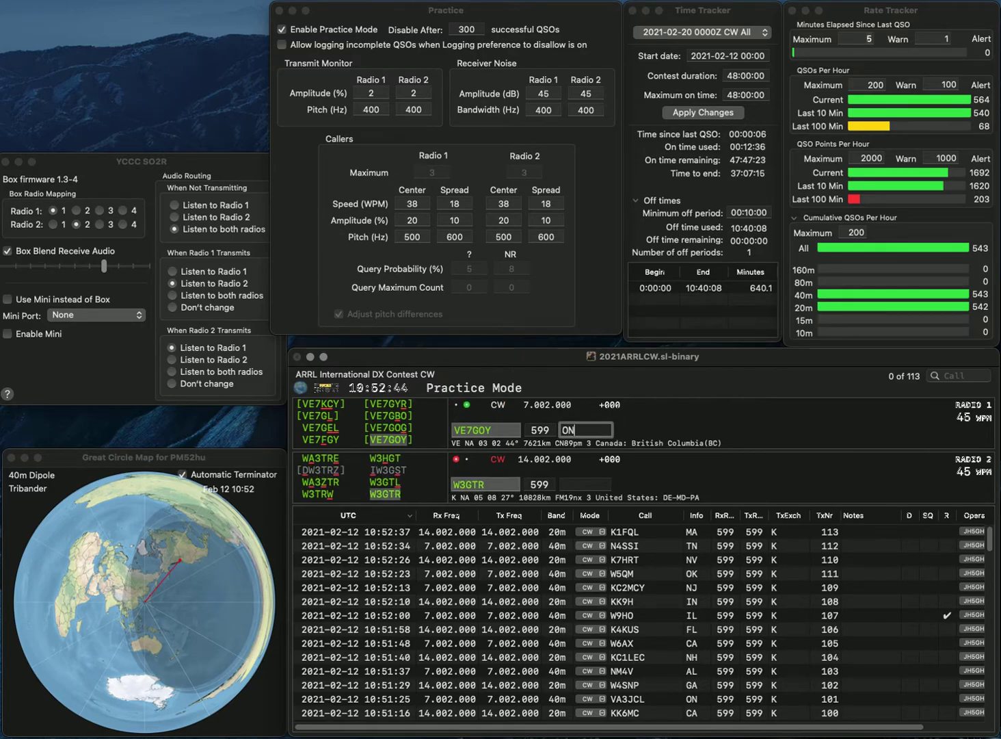
text(BC)
key(Return)
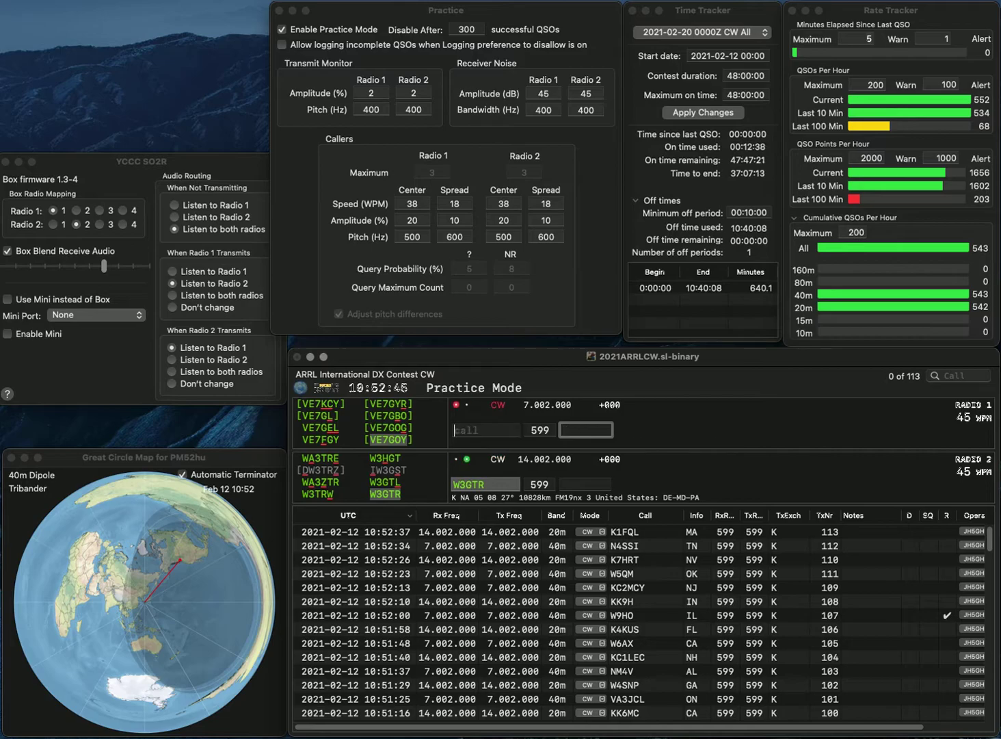
text(M)
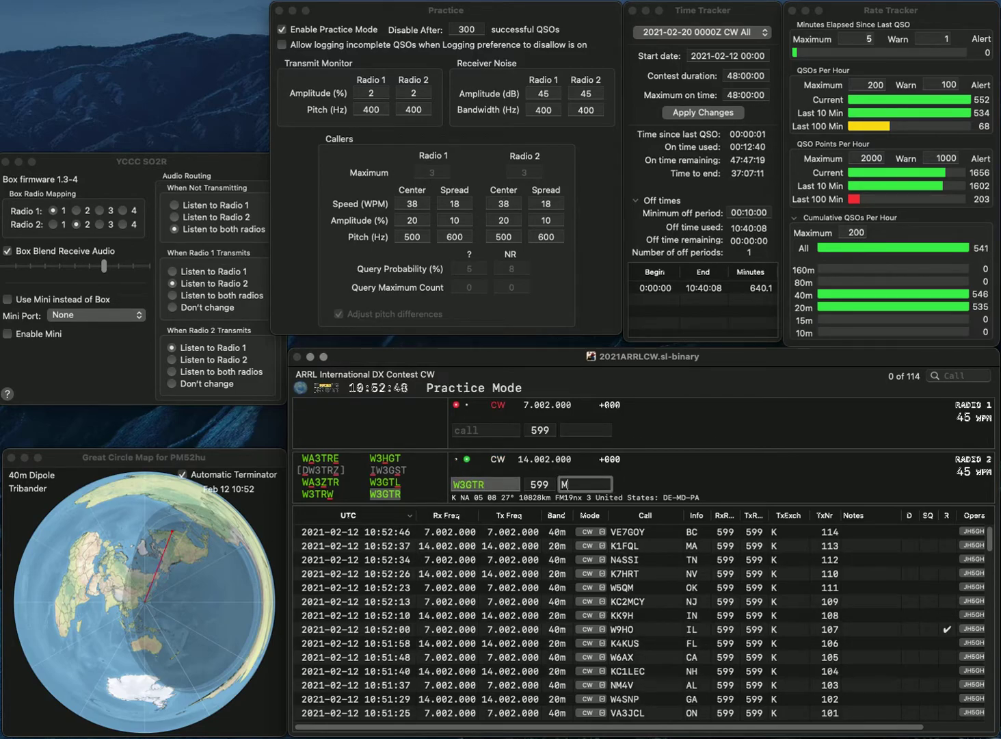
text(D)
key(Return)
text(K)
text(Z)
text(7)
key(Return)
text(W)
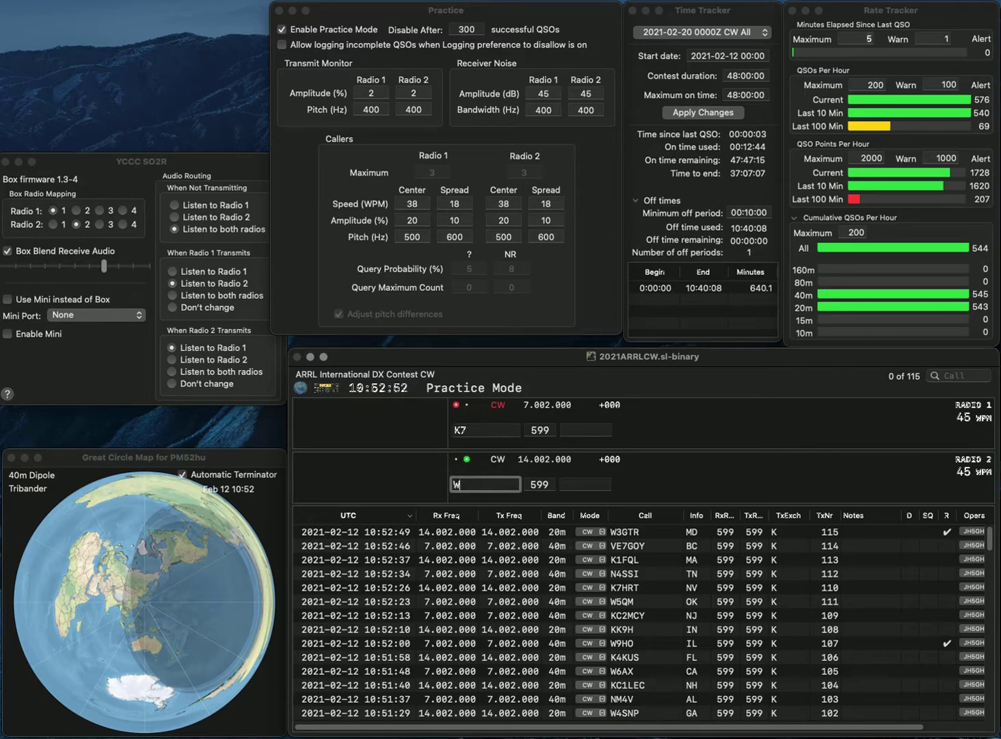
text(8RT)
text(W)
key(Return)
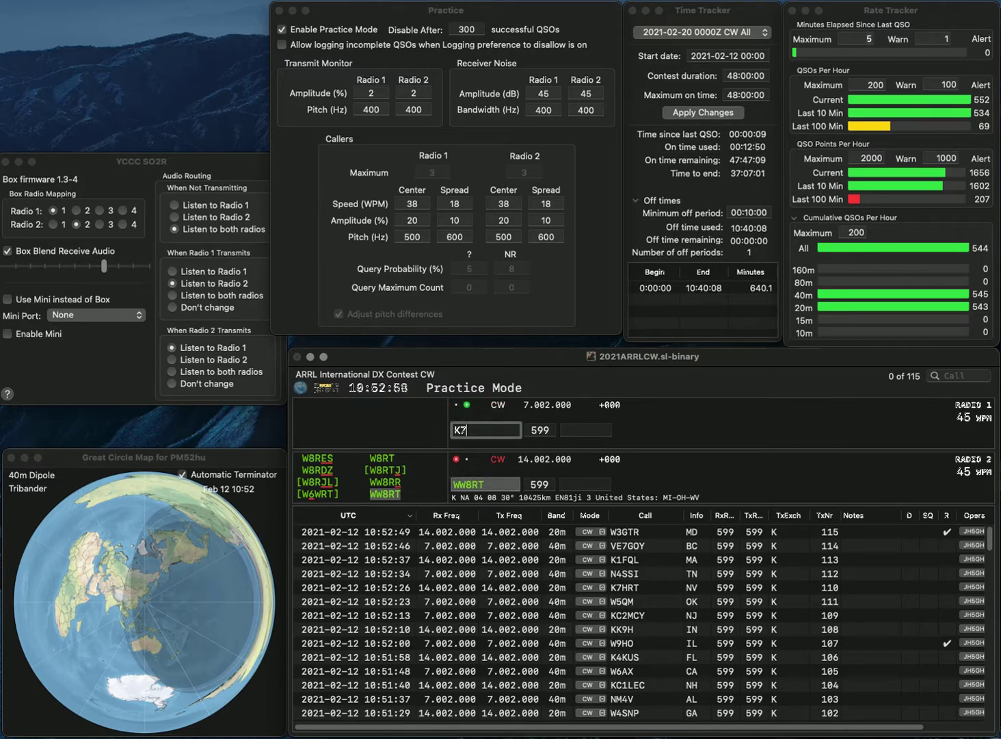
text(OVG)
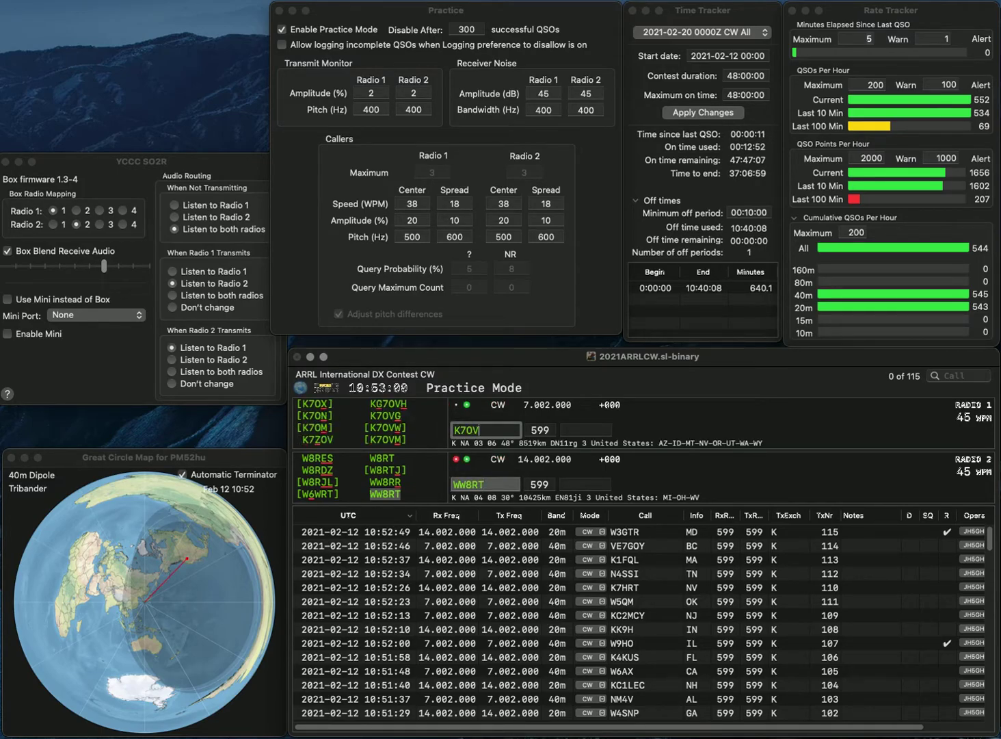
key(Return)
key(Return)
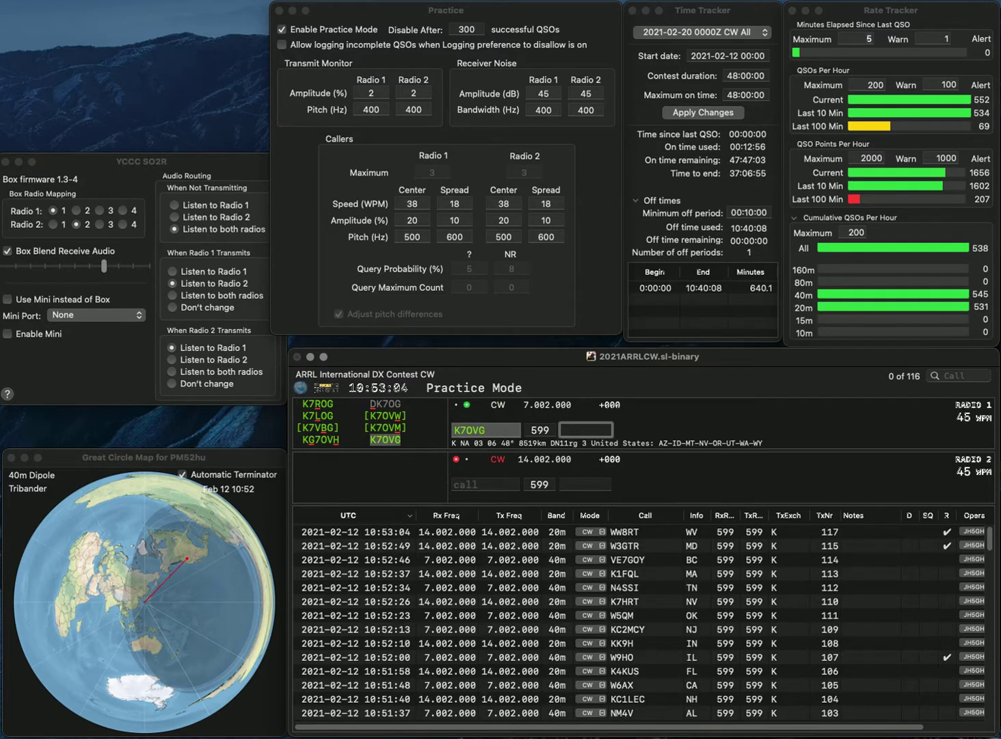
key(Return)
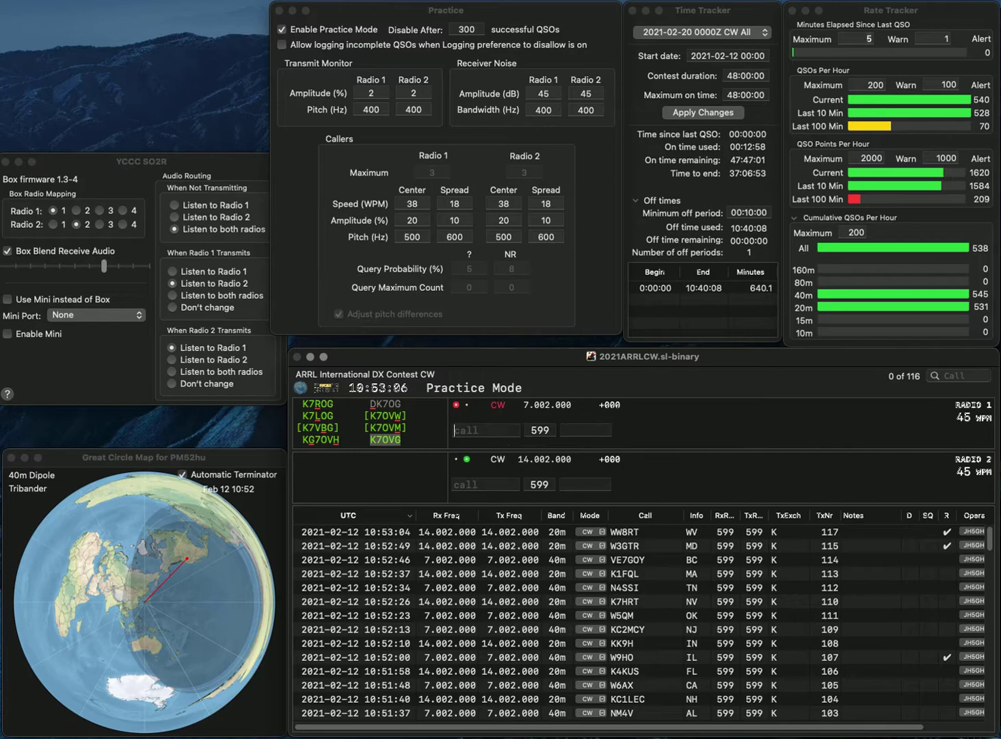
Answer KC5DX on Radio 2 and WB2KHE on Radio 1, adding the missing W
text(KC5DX)
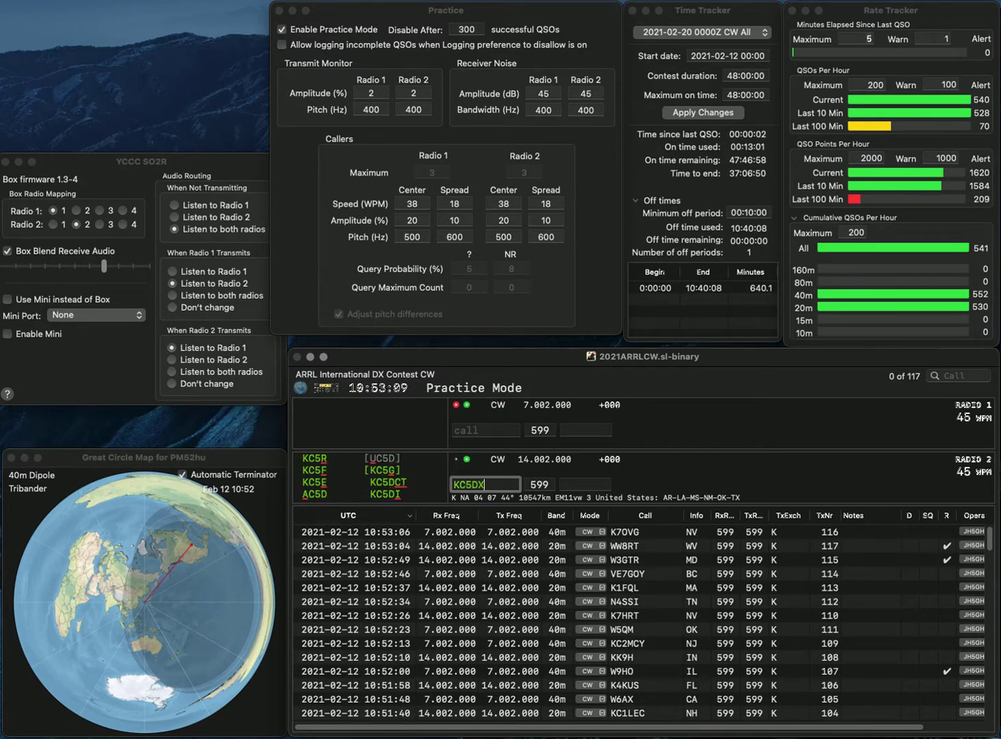
key(Return)
text(B2)
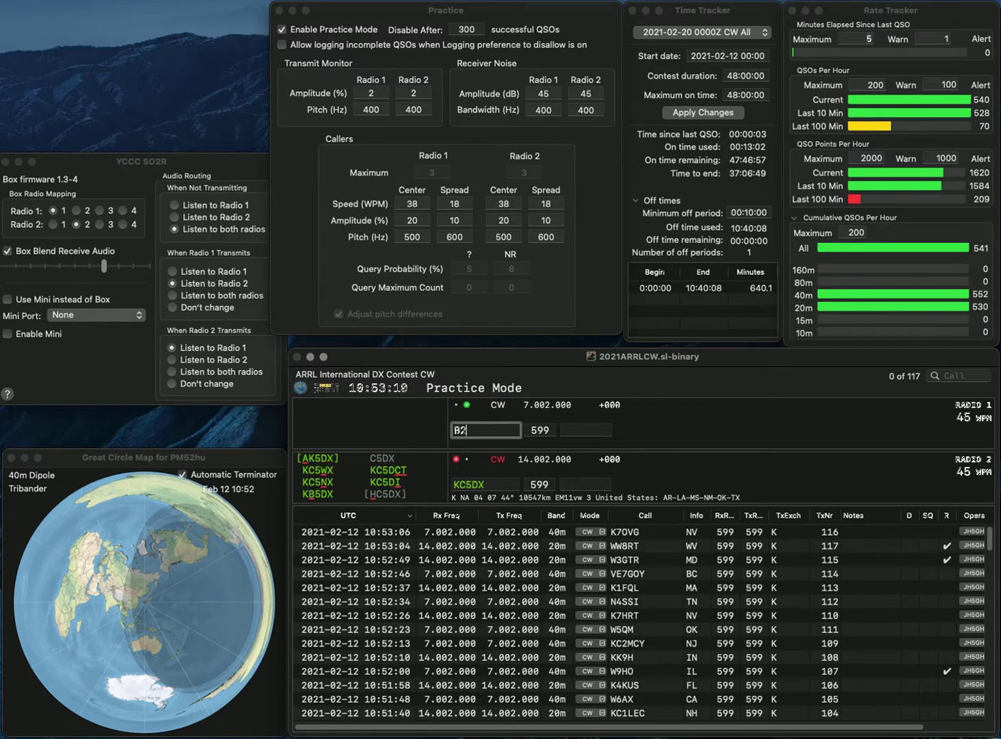
text(KHE)
key(Home)
text(W)
key(Return)
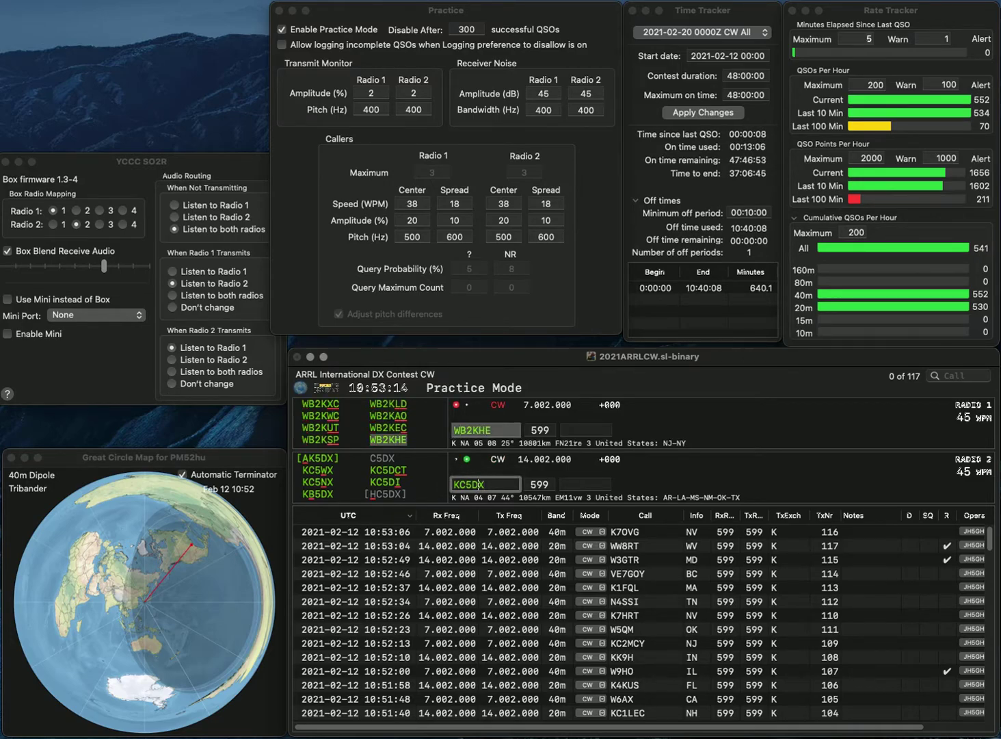
Correct the call to KC5NX, then log WB2KHE with NJ and KC5NX with TX
key(BackSpace)
text(N)
key(Tab)
key(space)
text(NJ)
key(Return)
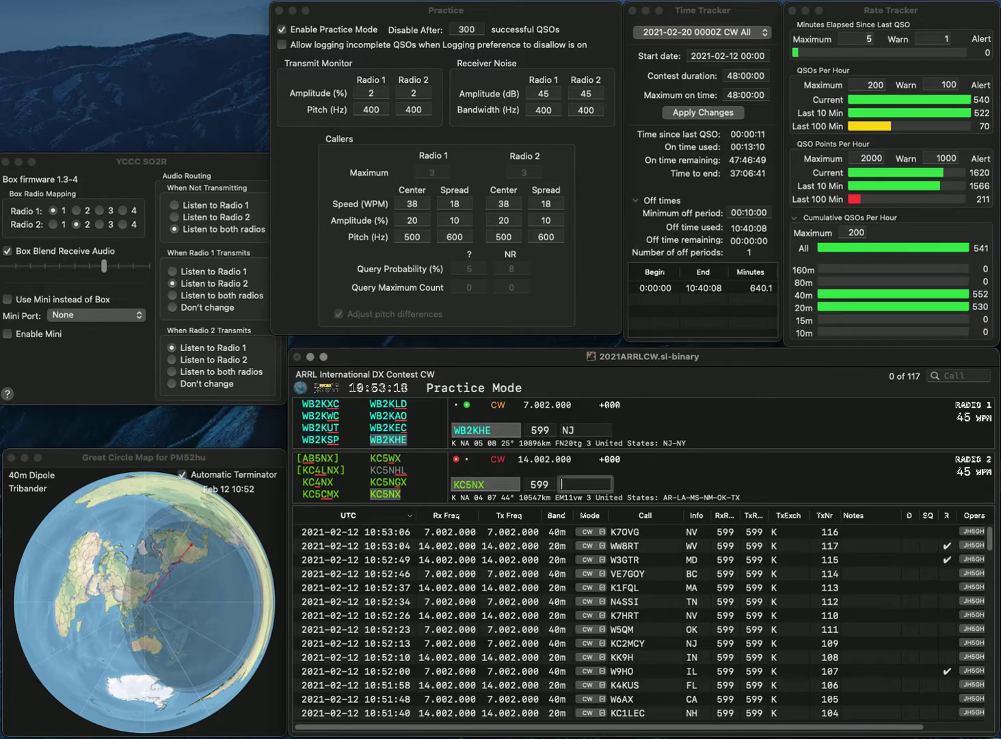
text(TX)
key(Return)
text(K2ITT)
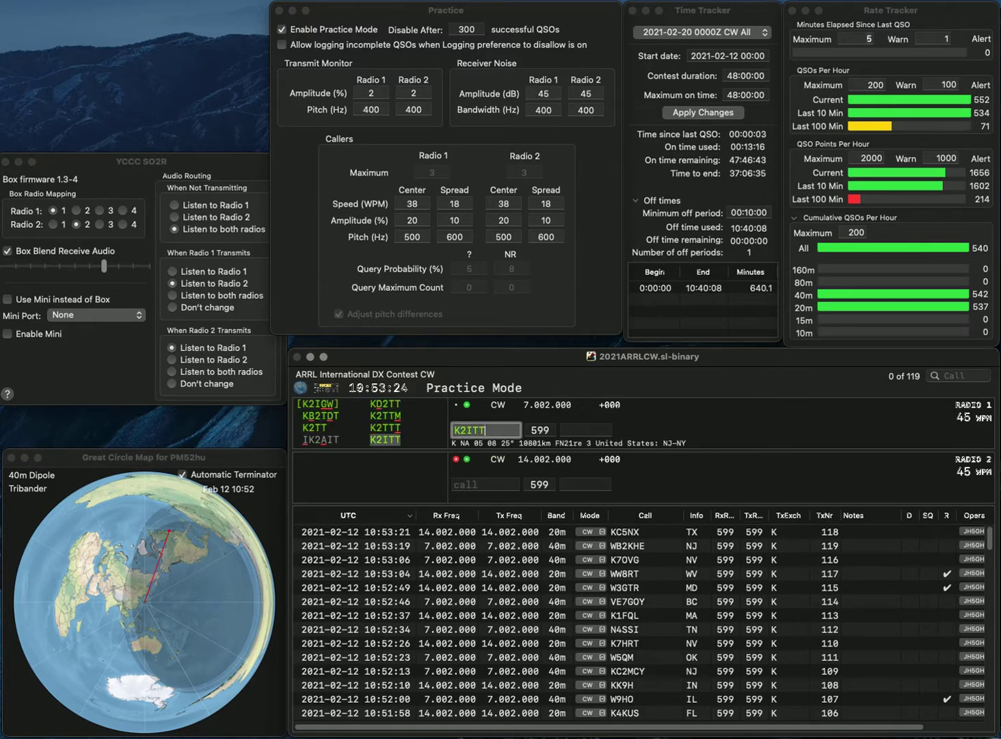
key(Return)
text(9C)
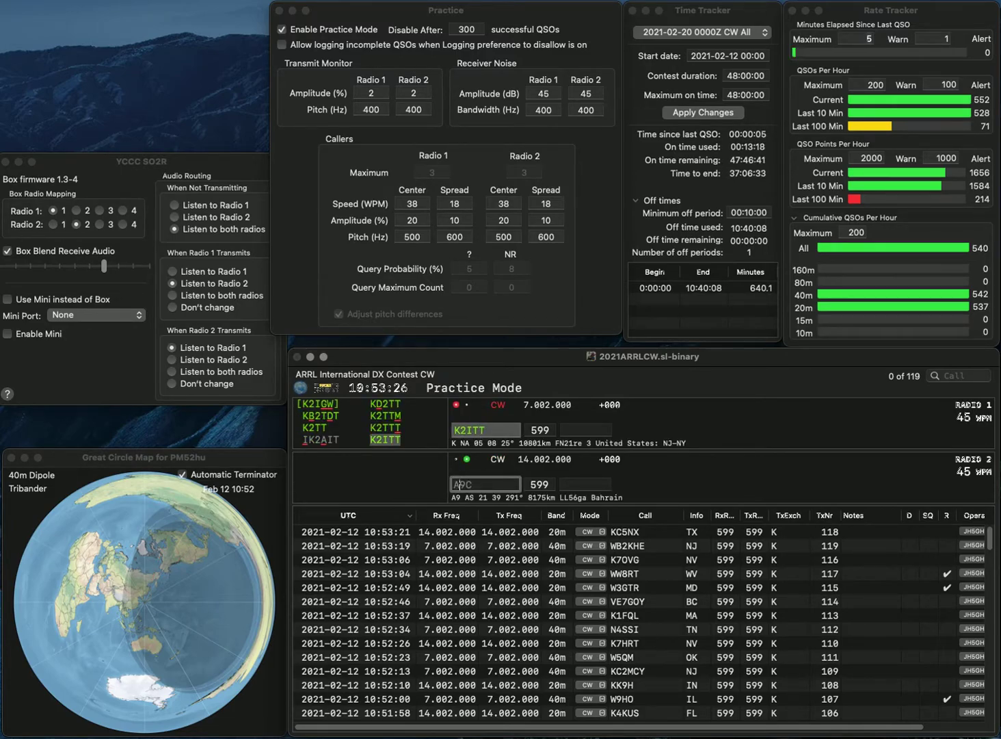
text(AC)
key(BackSpace)
key(Return)
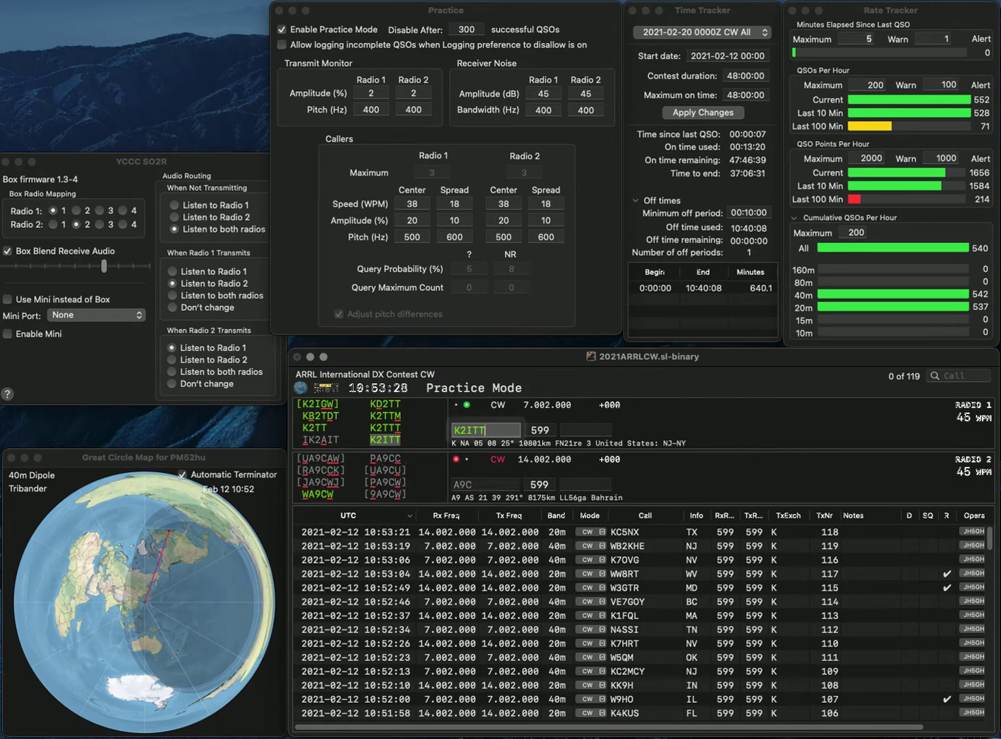
text(NY)
key(Return)
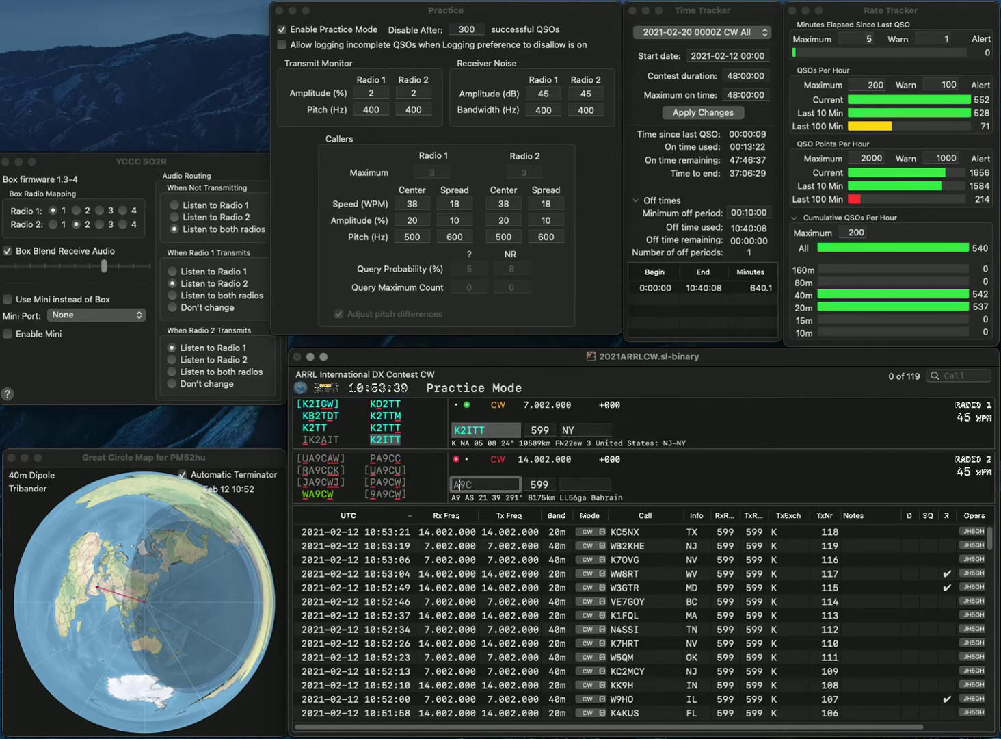
text(G)
key(Return)
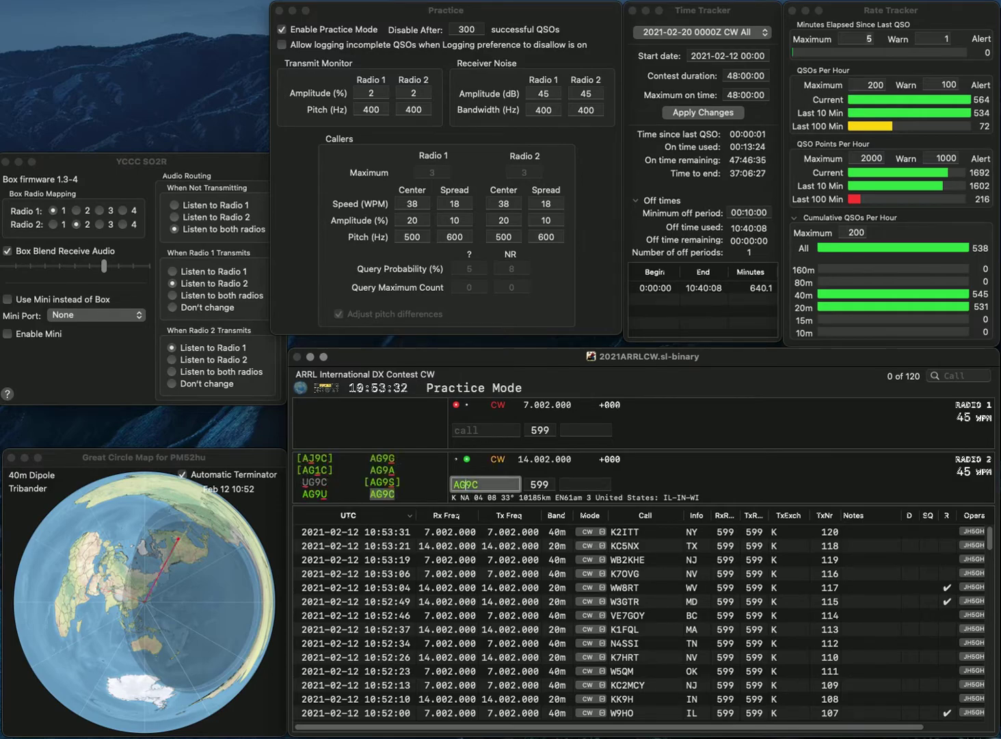
text(K5JVG)
key(Return)
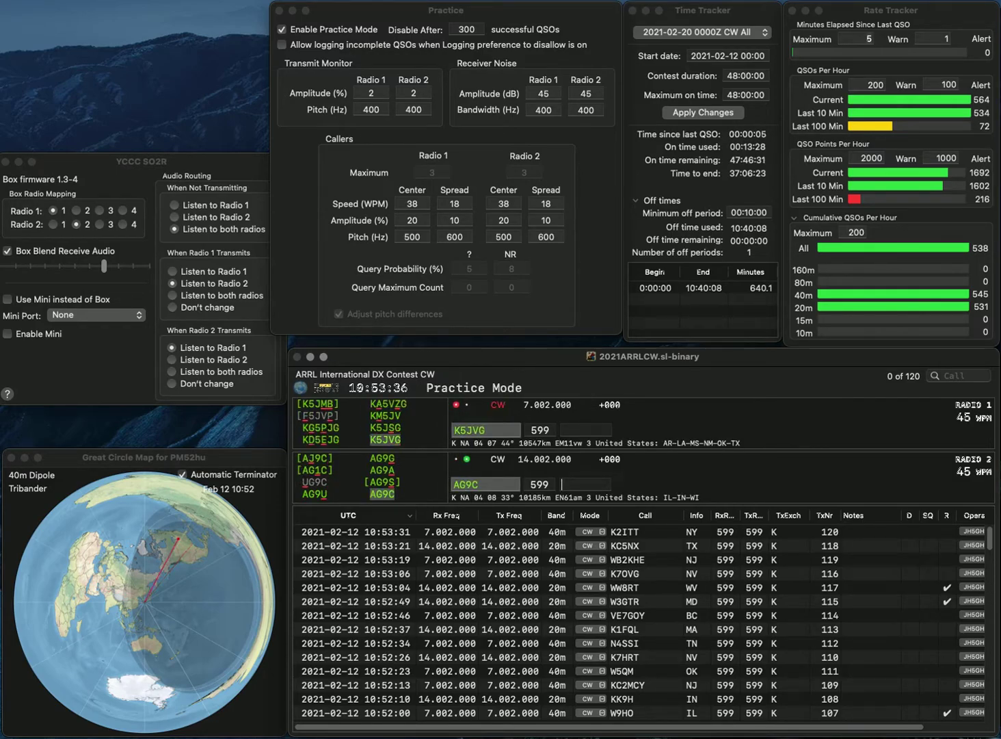
text(WI)
key(Return)
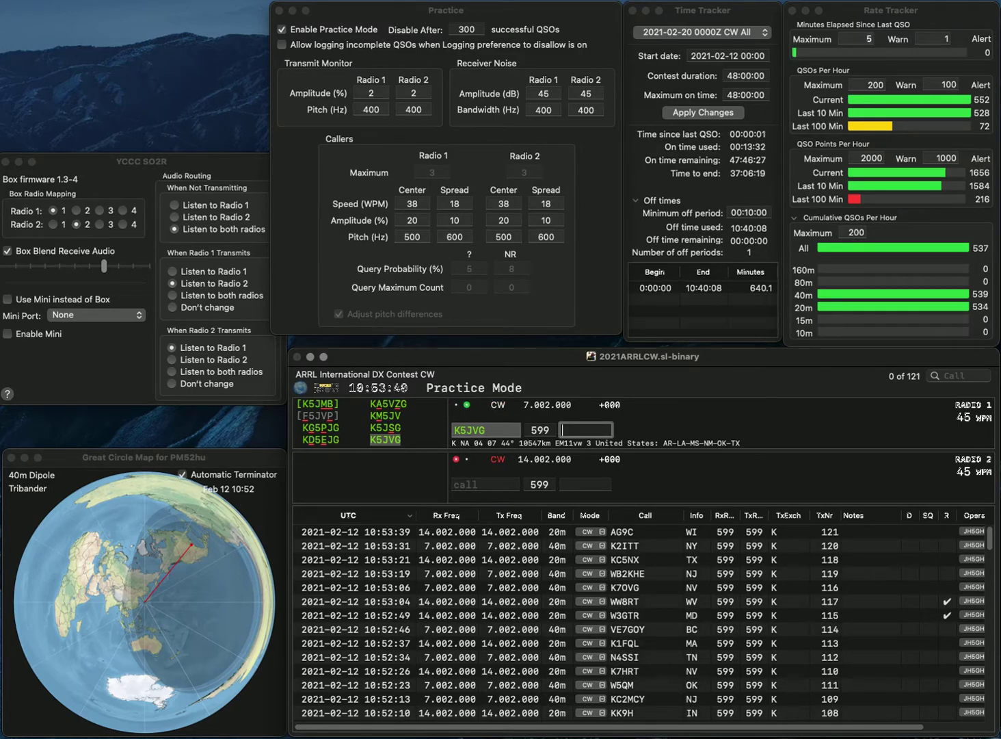
text(NM)
key(Return)
text(KNA)
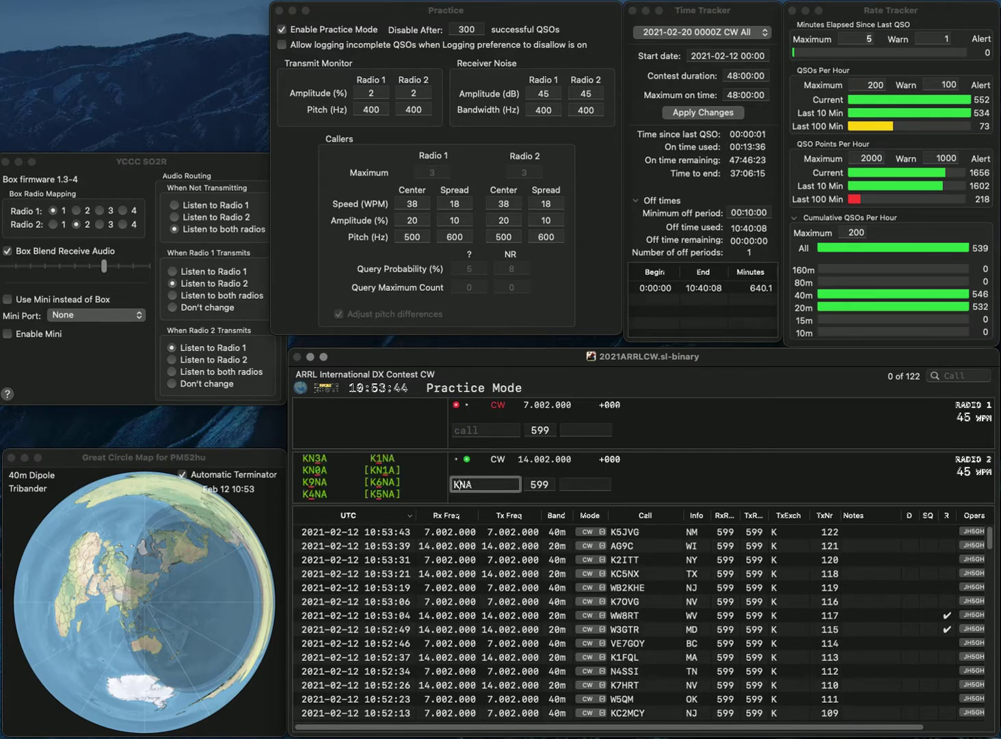
text(6)
key(Return)
text(W1FKF)
key(Return)
click(567, 485)
key(Return)
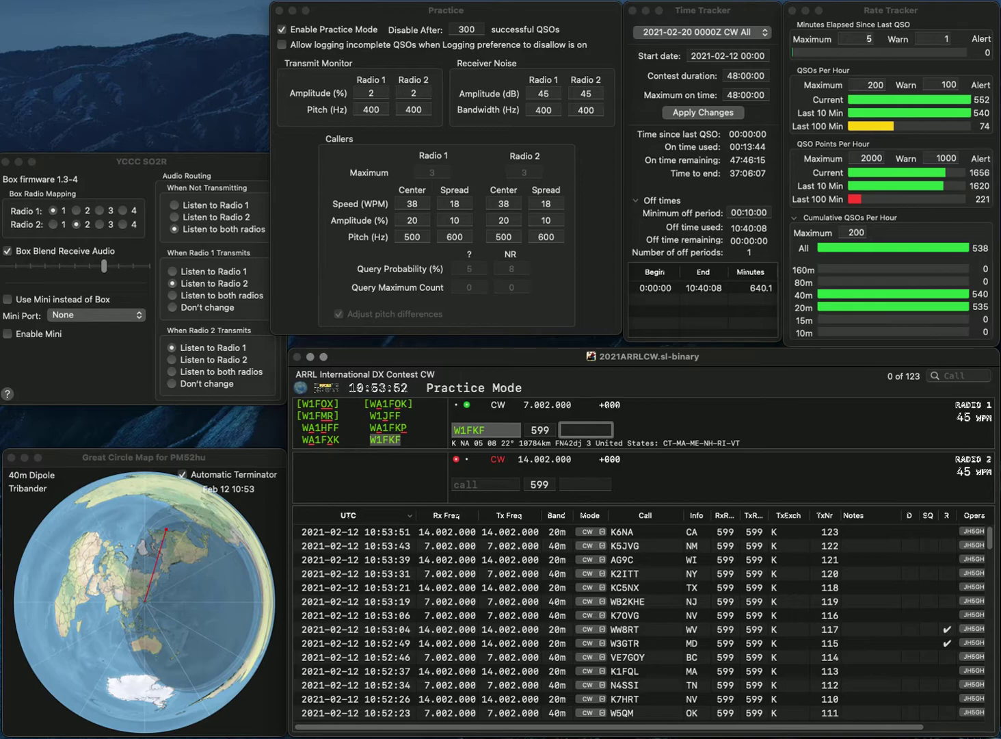
text(ME)
key(Return)
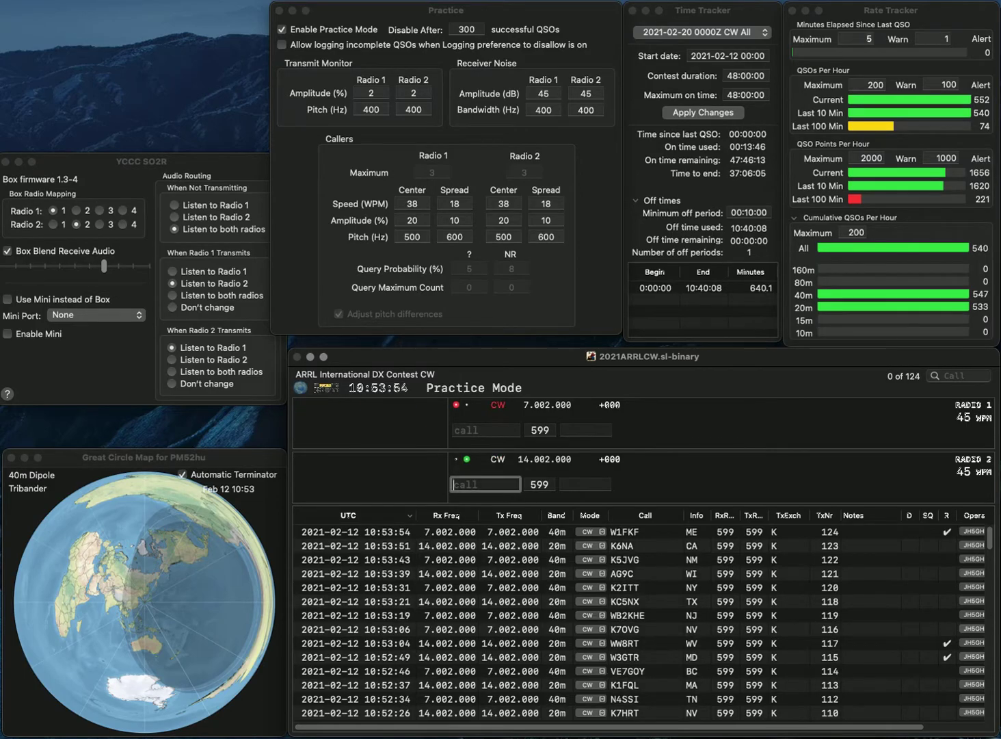
text(KA3PMW)
key(Return)
text(J)
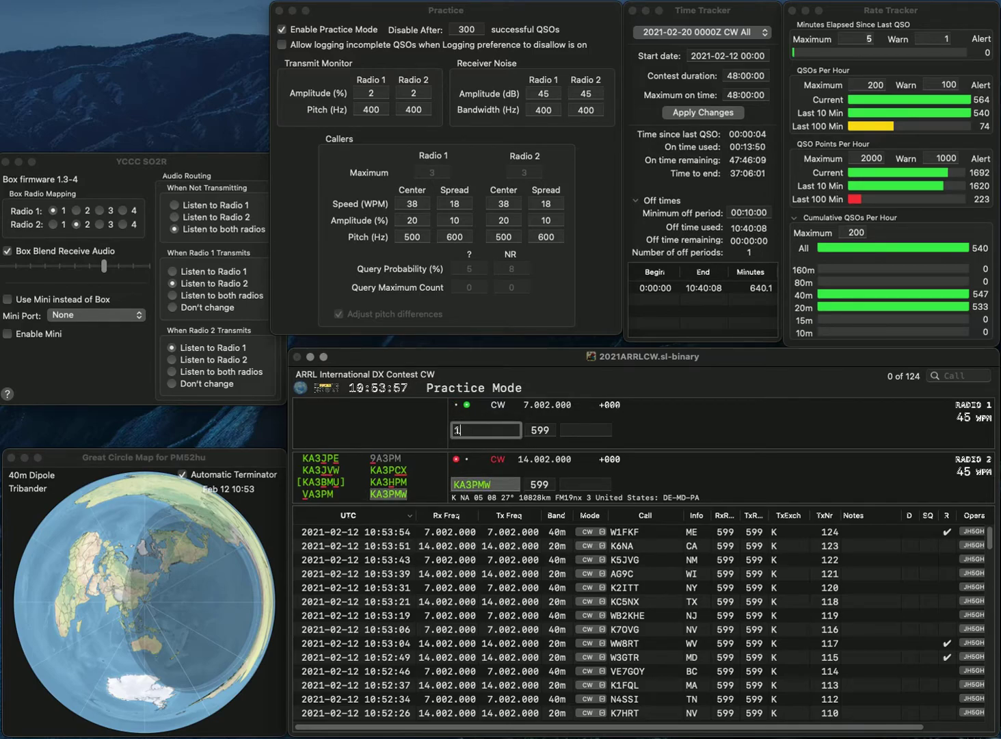
text(KUT)
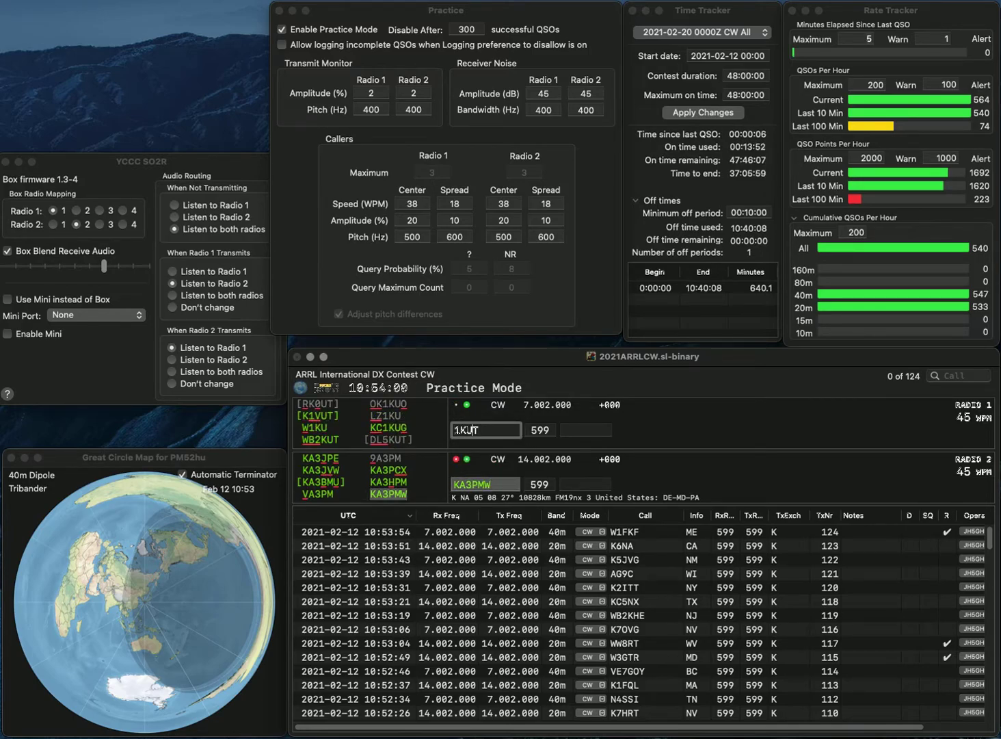
key(Left)
key(BackSpace)
text(V)
key(Home)
text(VO)
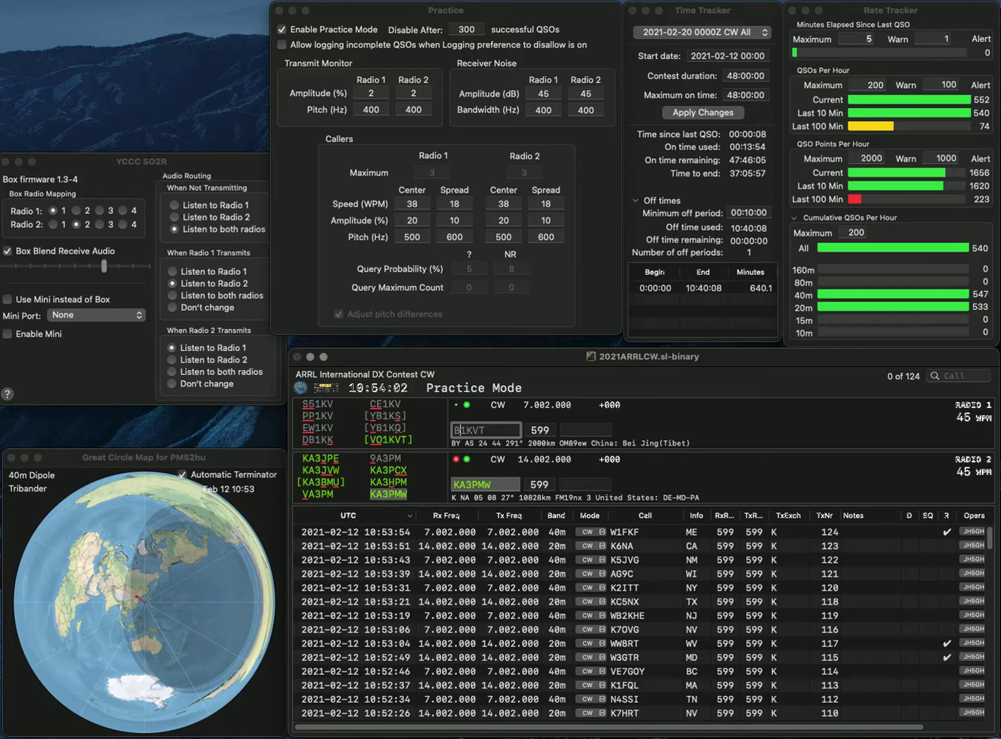
key(Return)
text(DE)
key(Return)
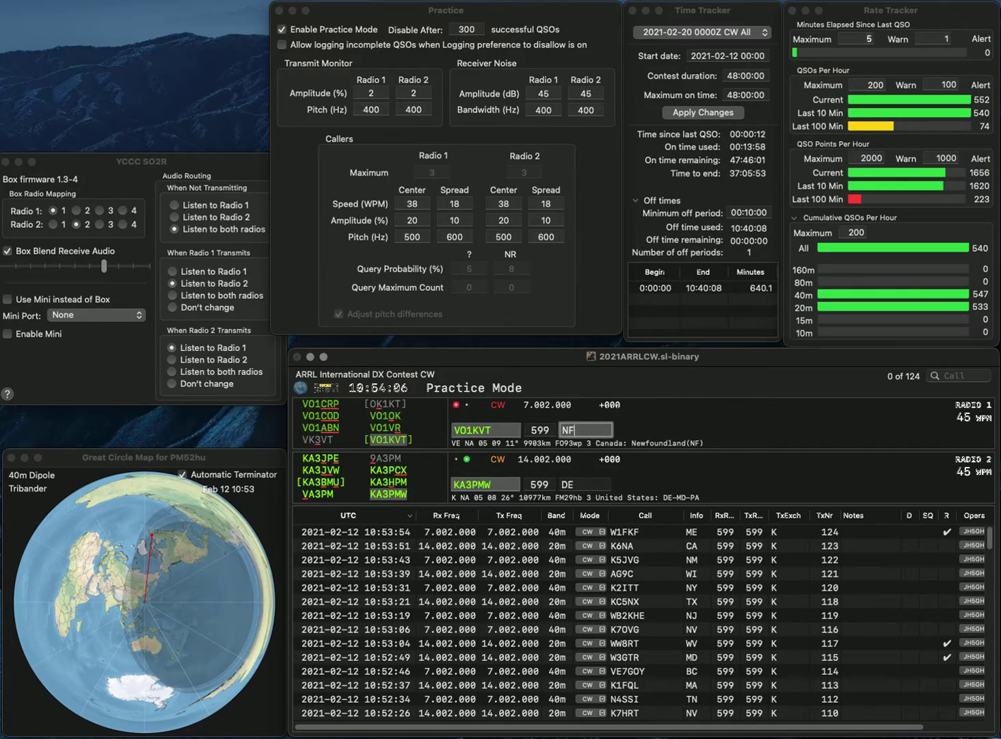
key(Return)
Answer N7WR on Radio 2 and WA6BIL on Radio 1, moving to N7WR's exchange
text(N7WR)
key(Return)
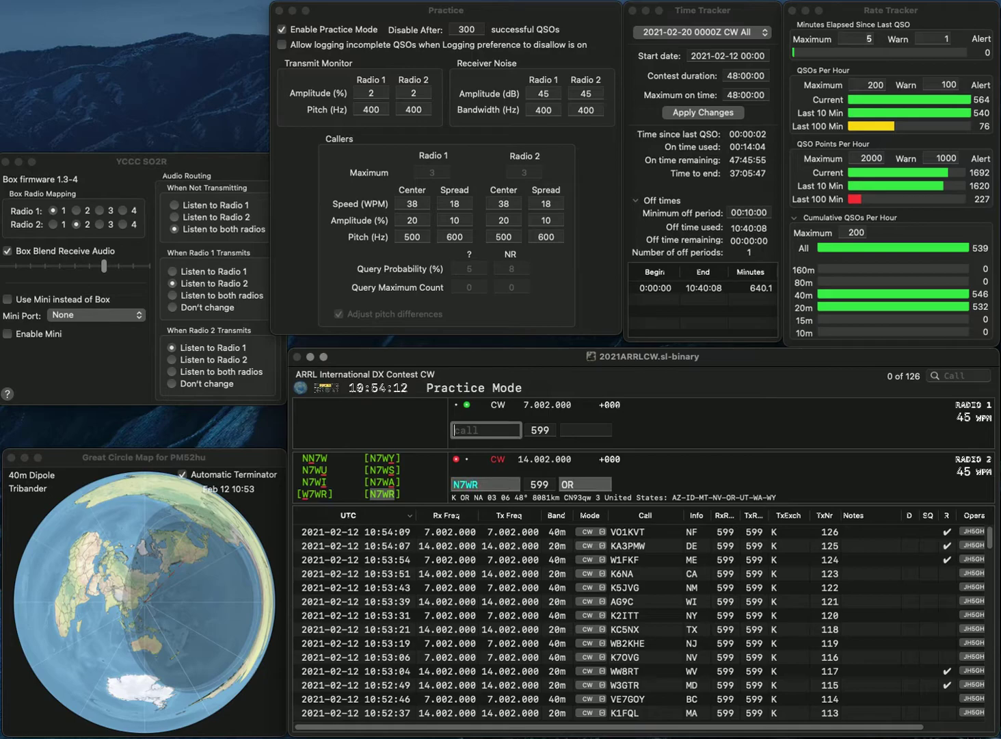
text(WA6BIL)
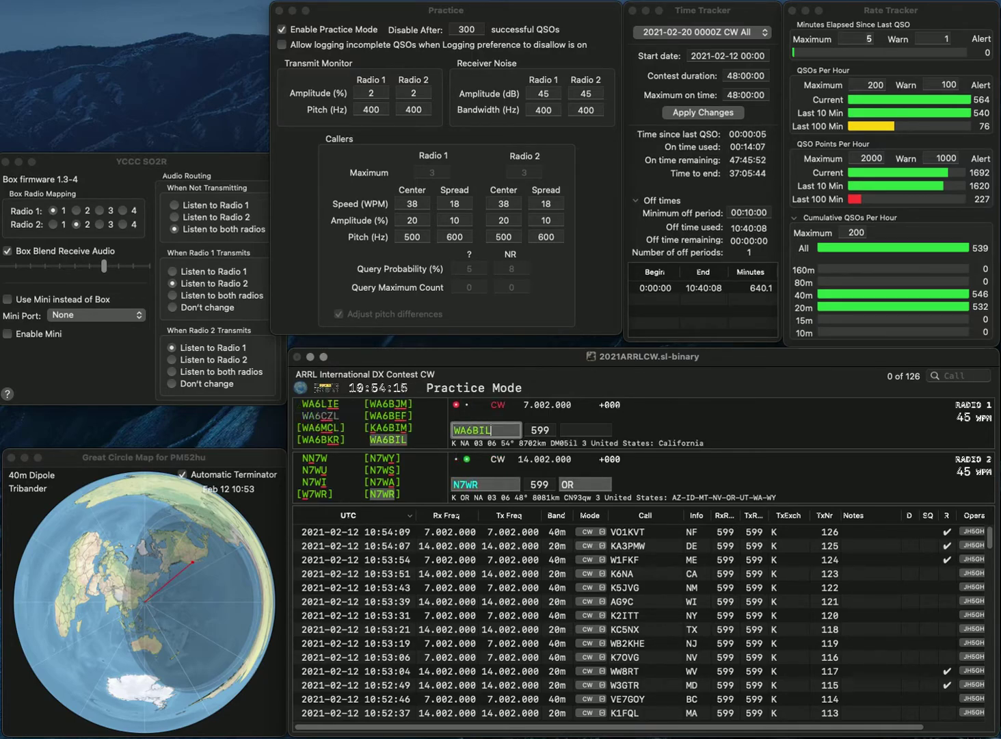
key(Return)
key(space)
key(Return)
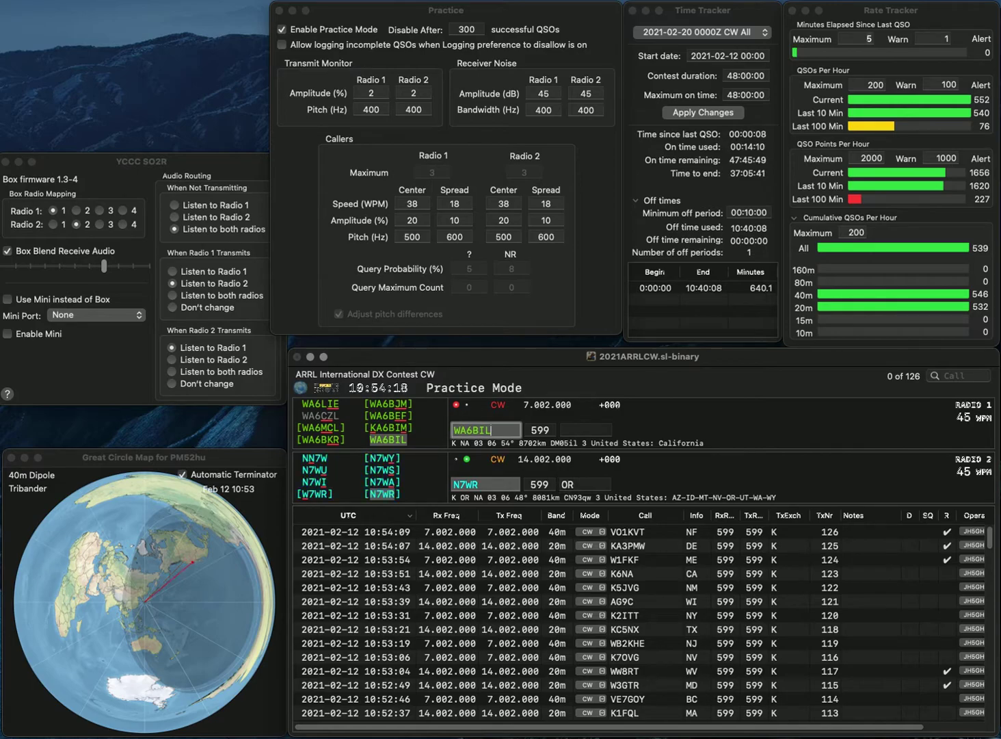
text(CA)
key(Return)
text(KK4TT)
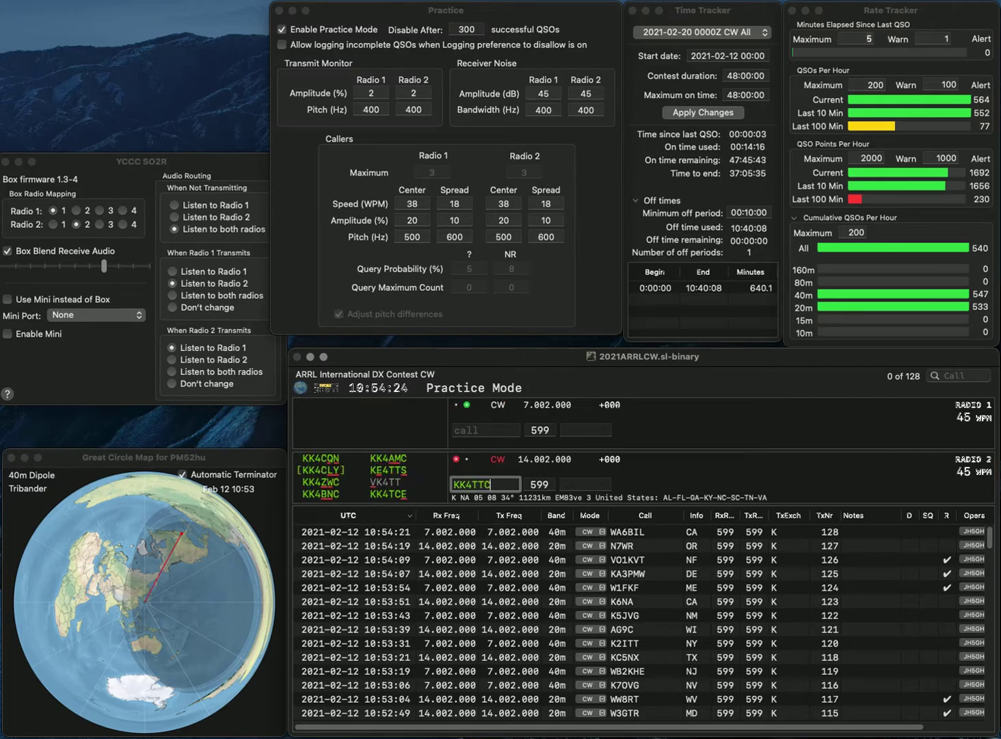
key(BackSpace)
text(CE)
key(Return)
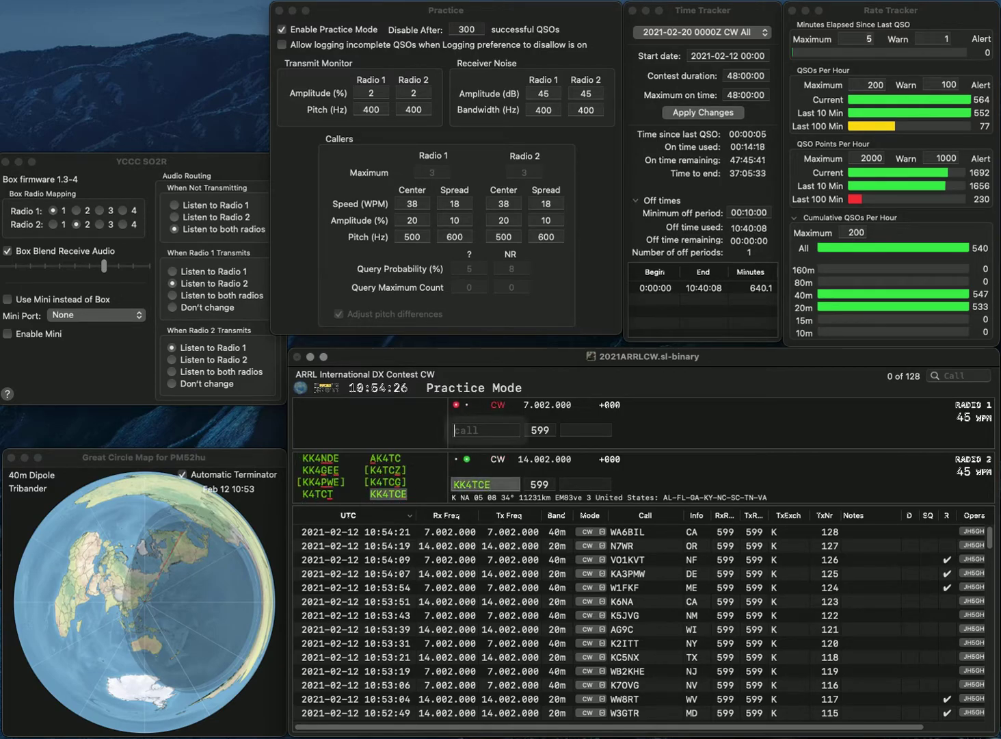
text(W)
key(BackSpace)
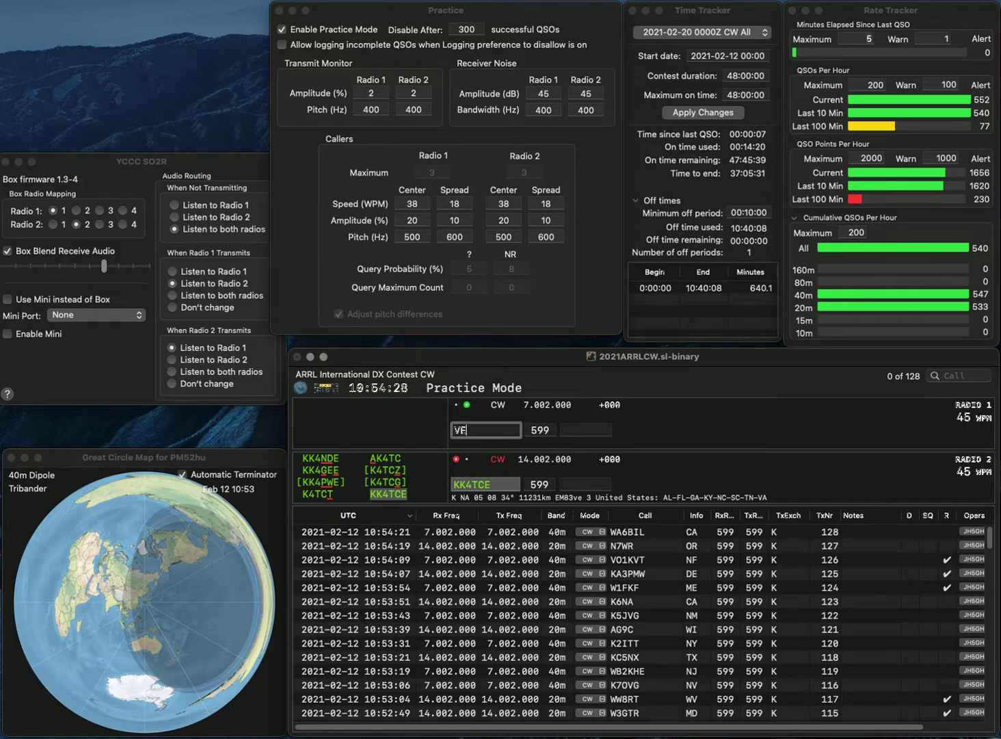
text(VE2WX)
key(Return)
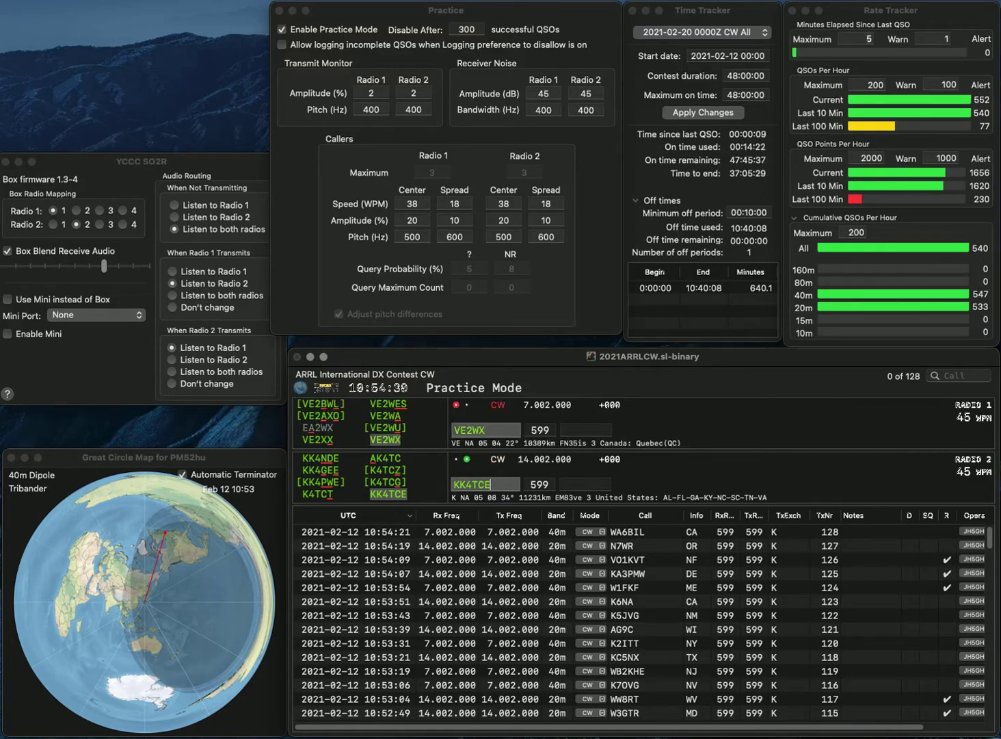
text(TN)
key(Return)
text(Q)
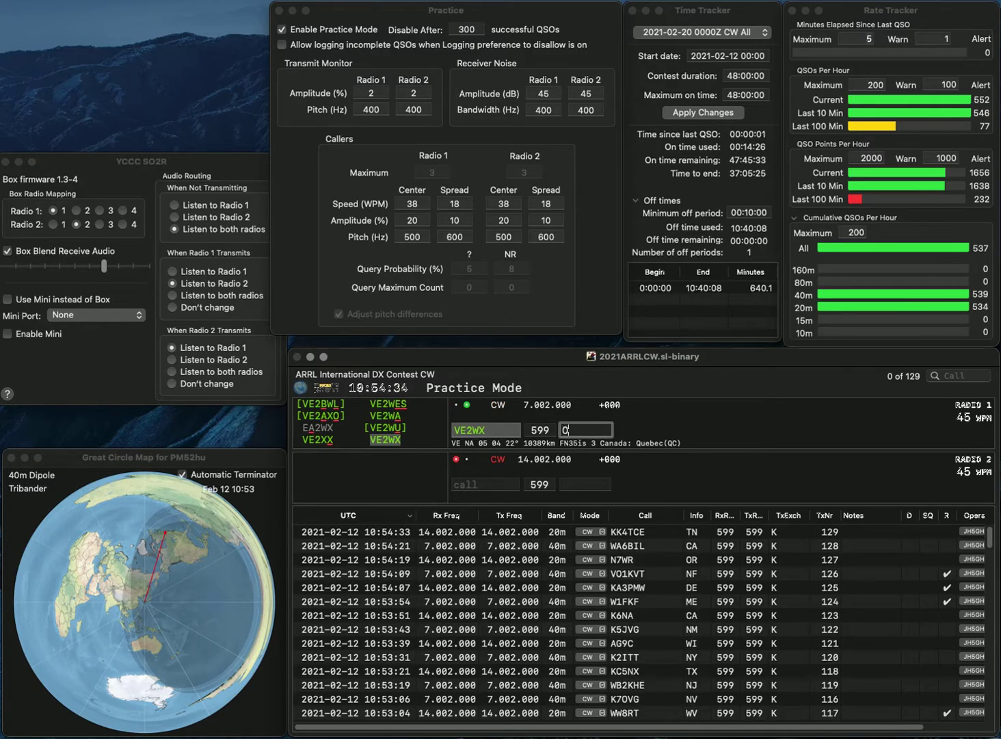
text(C)
key(Return)
Enter and correct the next two calls, sending GMWI on radio one
text(VE)
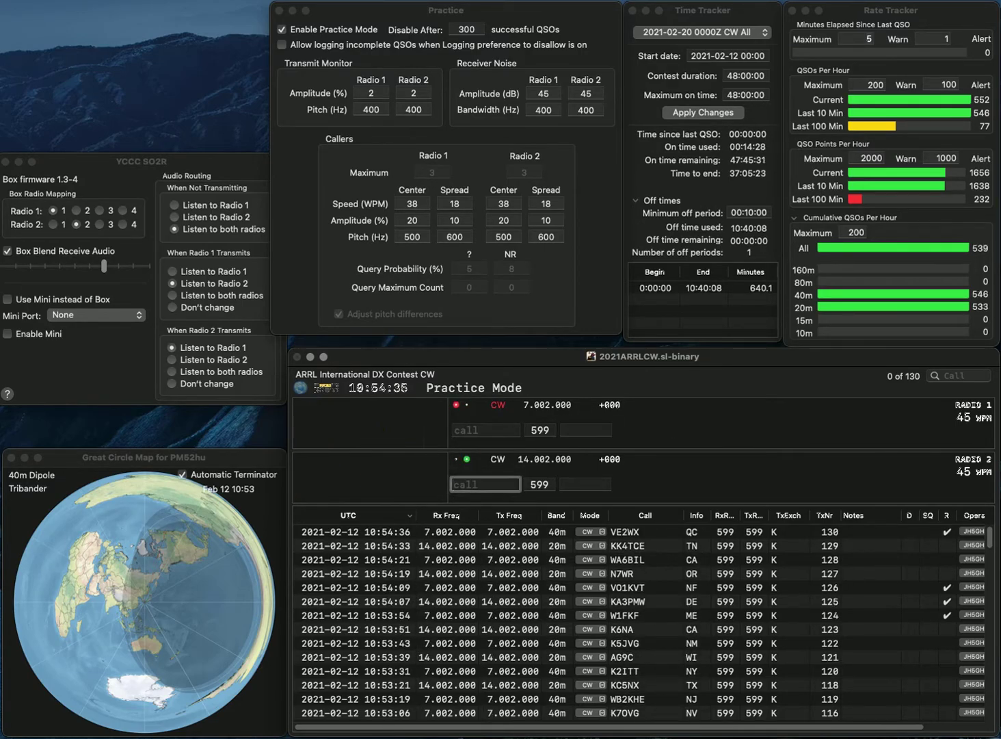
text(3E)
key(BackSpace)
key(Return)
text(KC)
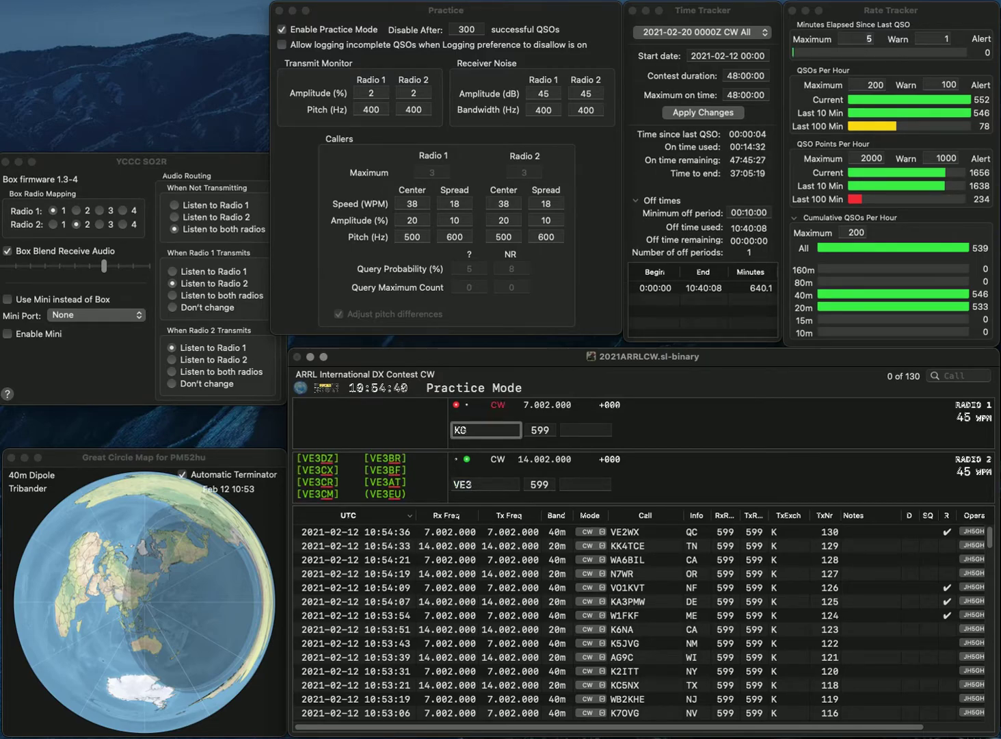
key(Return)
key(Return)
key(BackSpace)
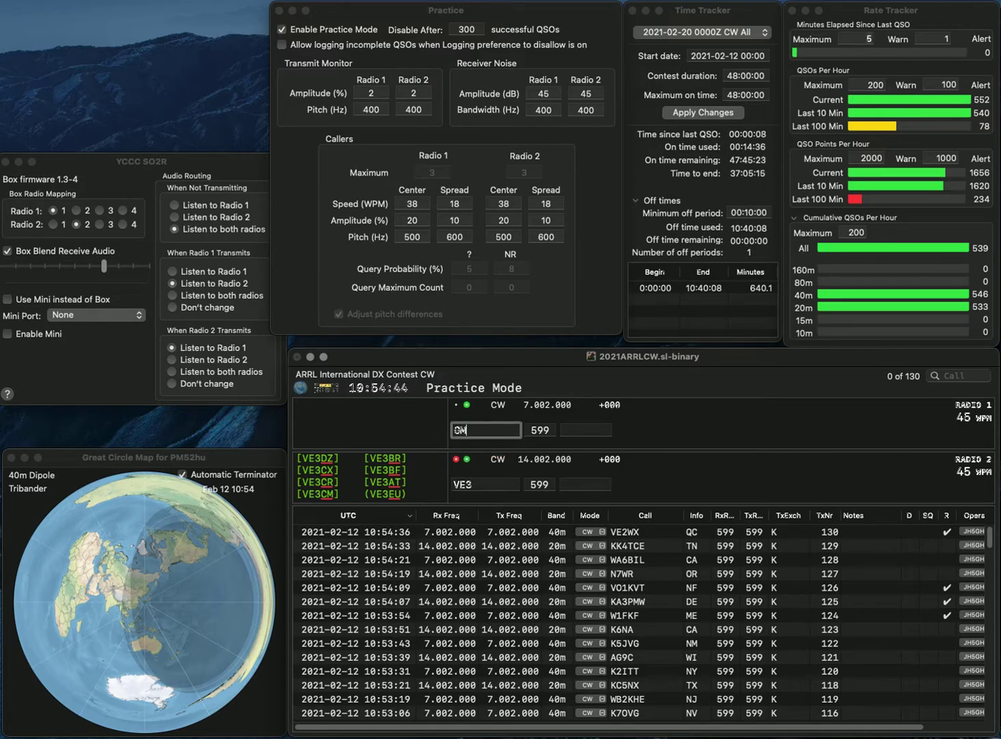
text(I)
key(Left)
key(Left)
key(Left)
text(0)
key(BackSpace)
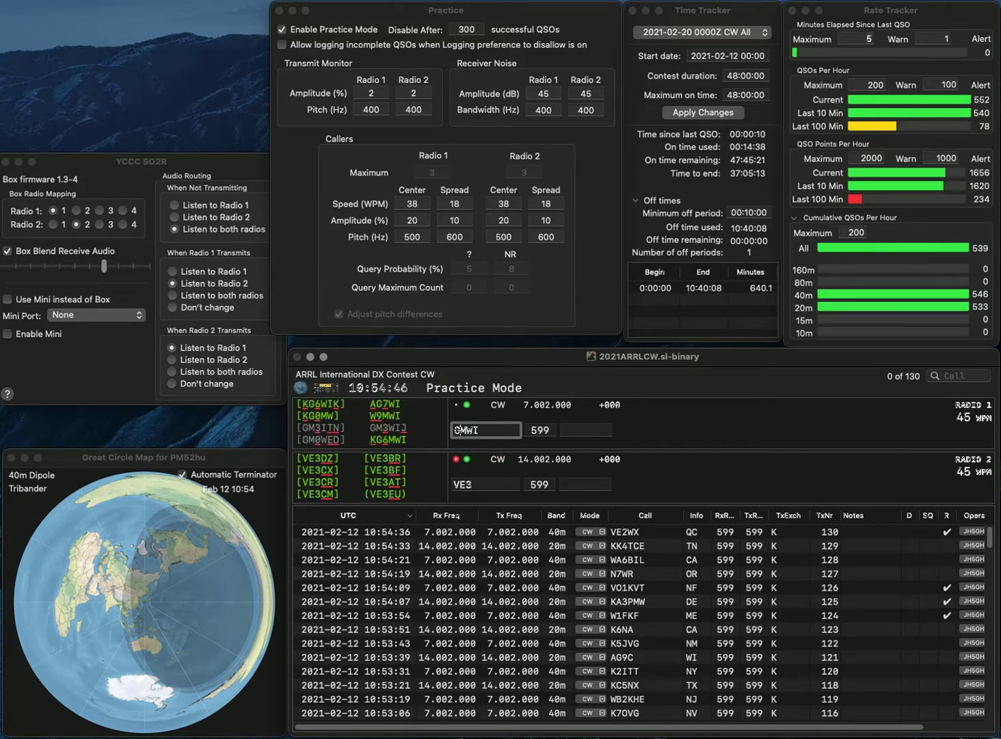
key(Return)
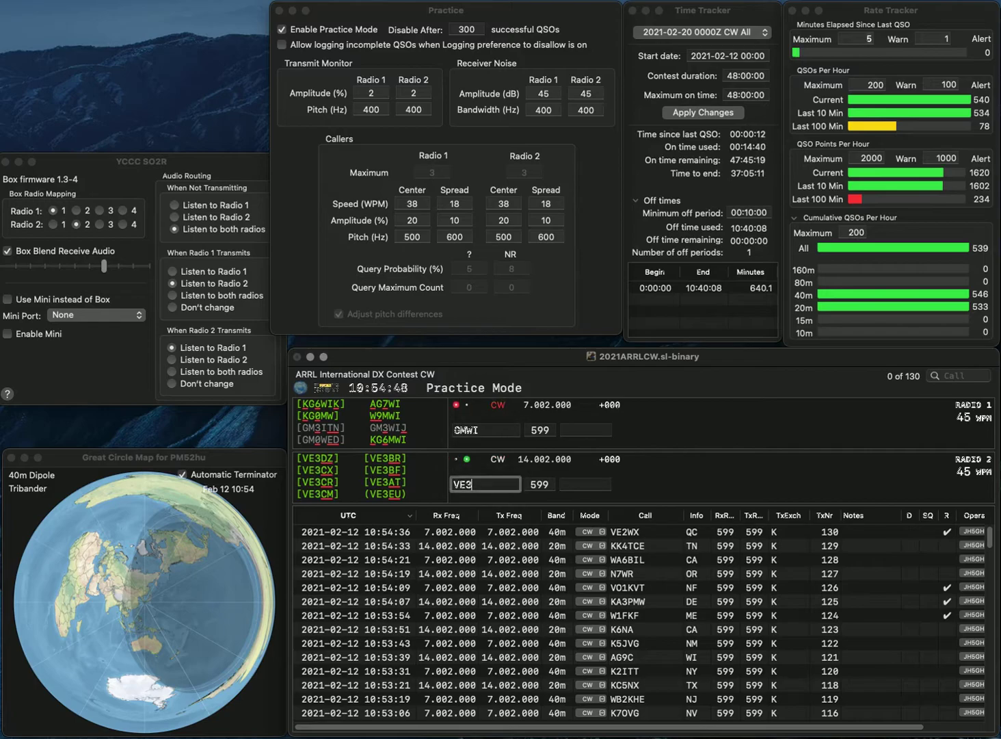
Correct the calls to VE3EUR and KG6MWI, then log them with ON and CA
text(SUR)
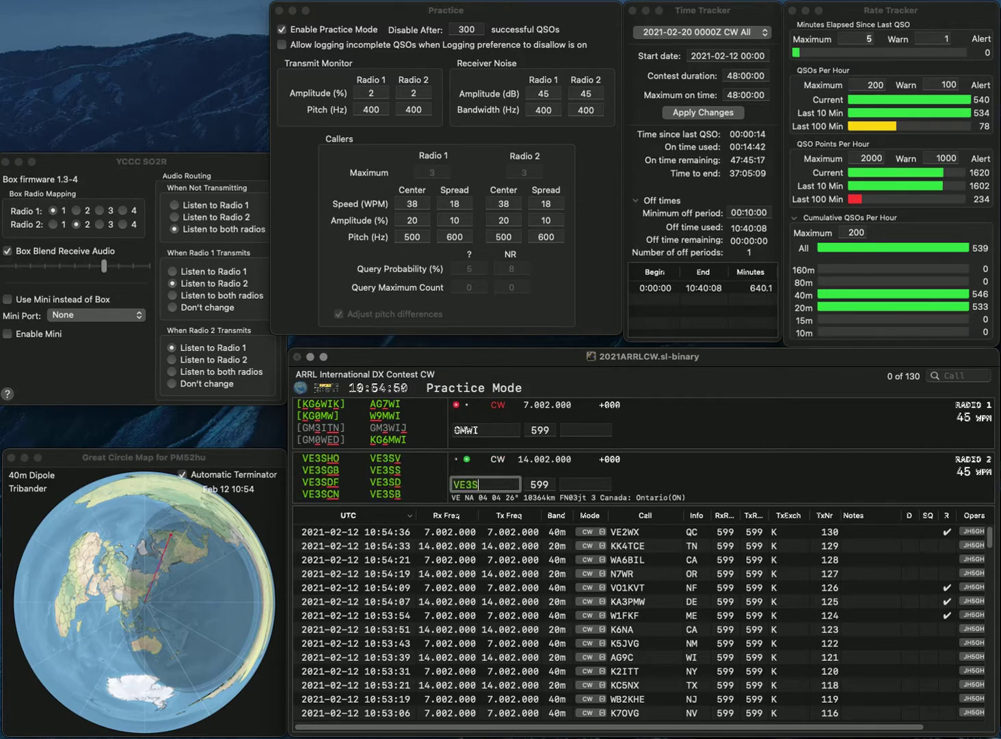
key(Left)
key(BackSpace)
text(E)
key(Right)
key(Right)
key(Up)
key(Return)
key(Return)
text(K)
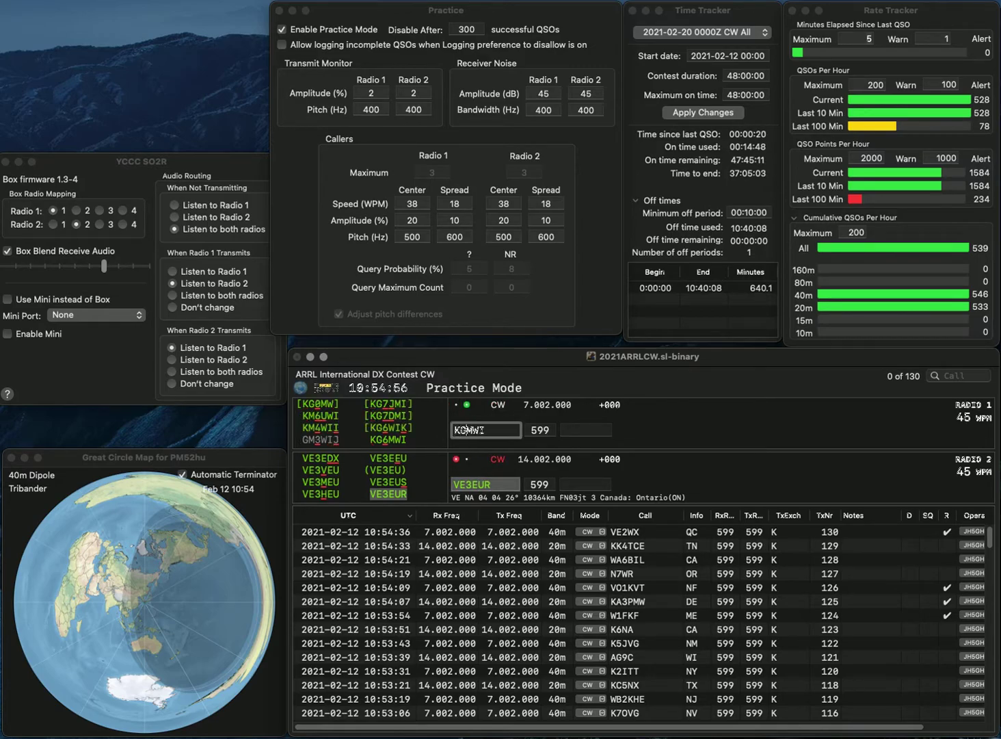
text(G6)
key(Return)
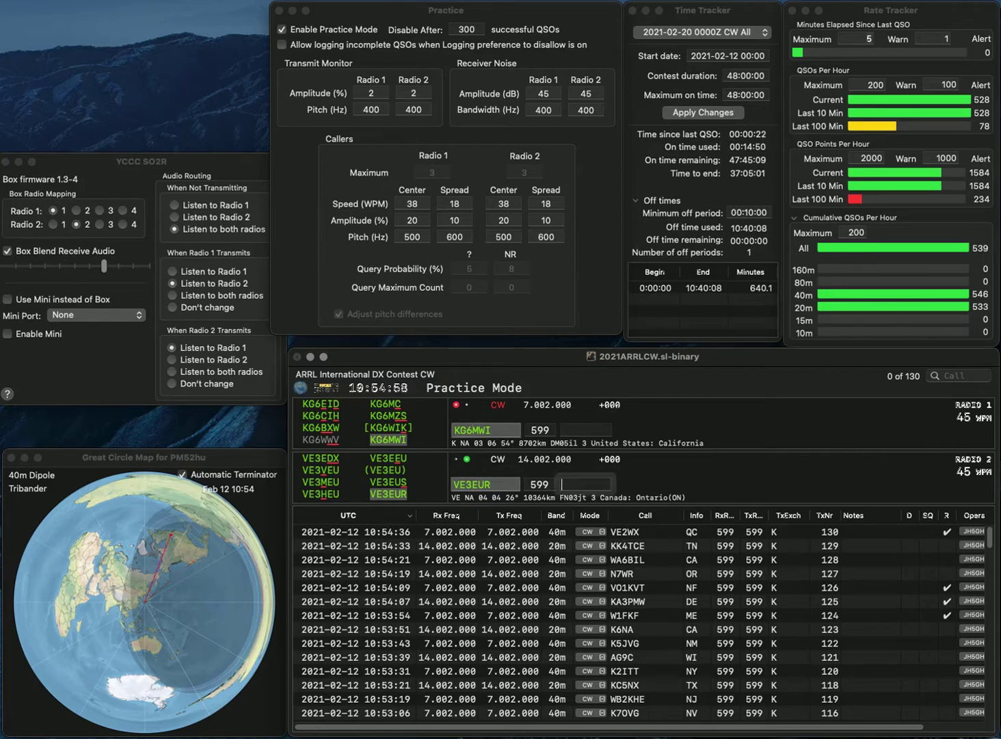
key(Return)
text(CA)
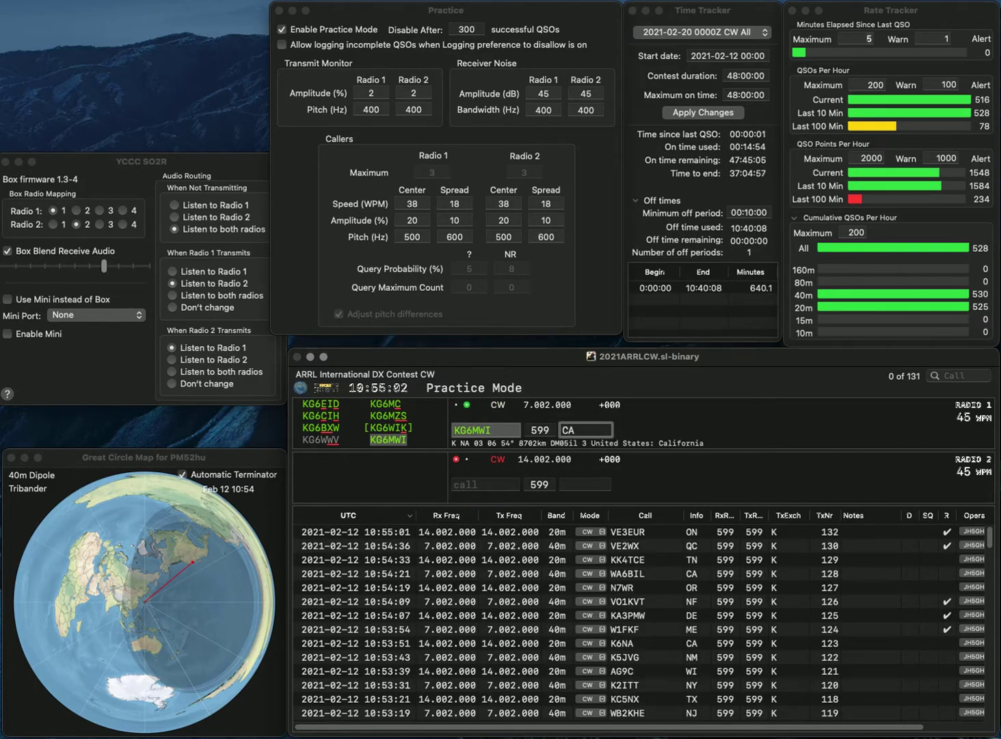
key(Return)
text(W5CSM)
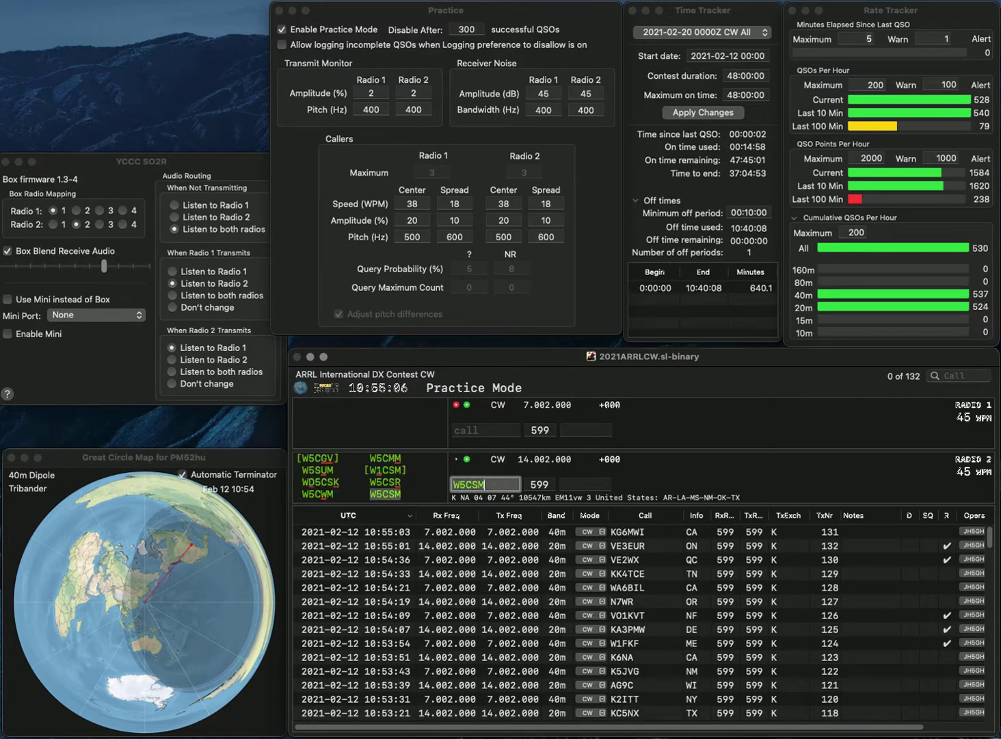
key(Return)
text(KN4IQE)
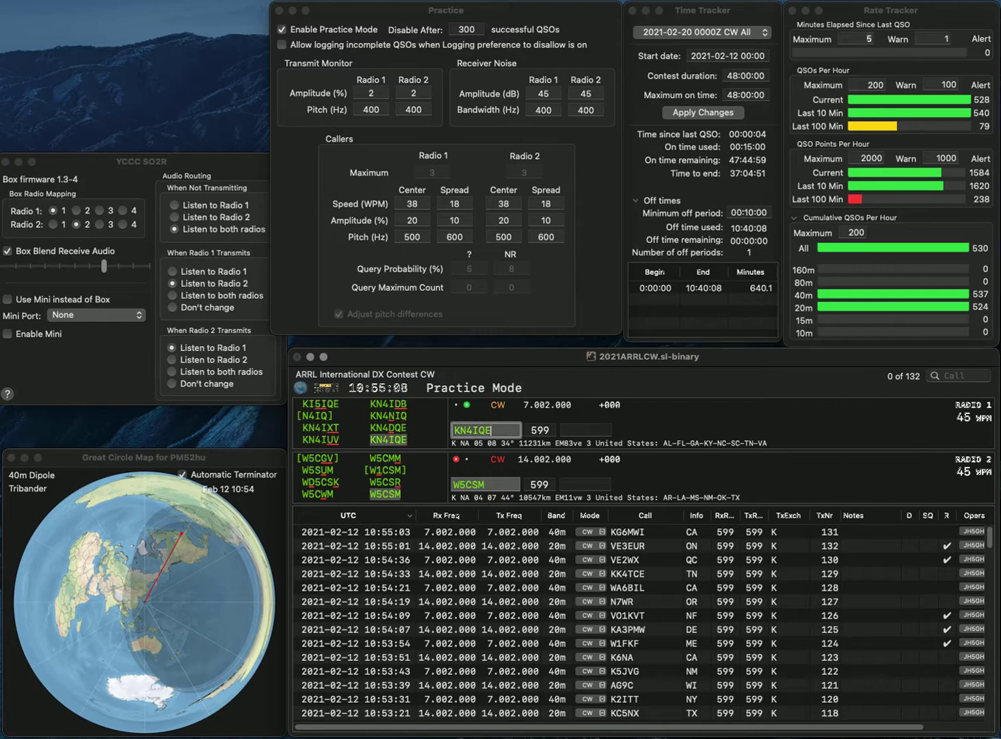
key(Return)
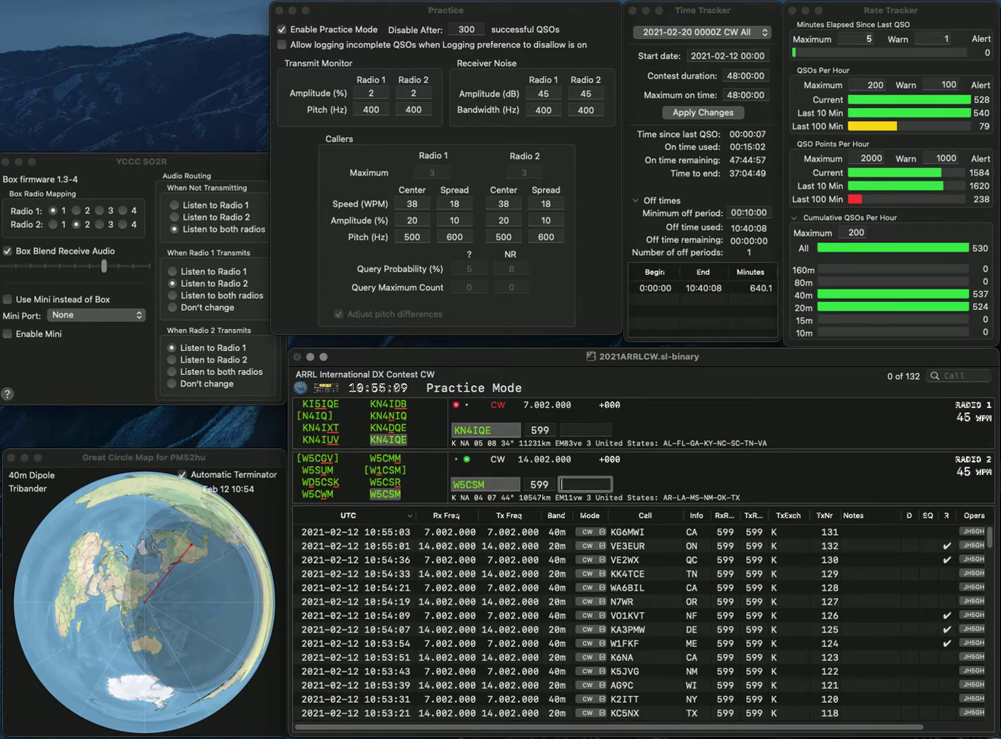
text(NM)
key(Return)
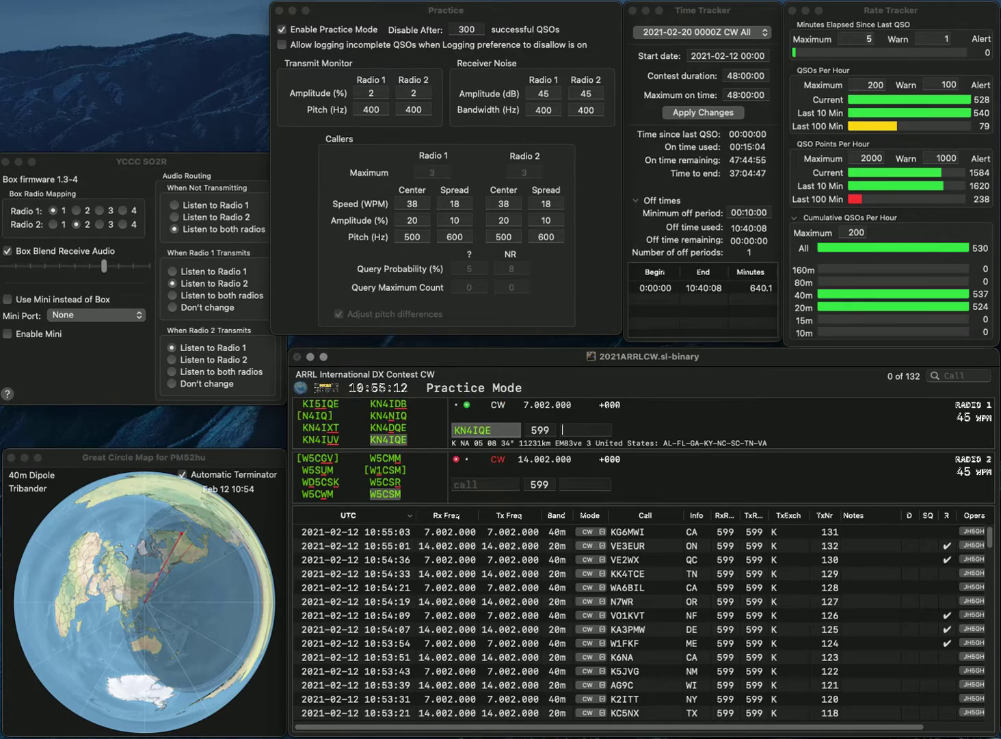
text(SC)
key(Return)
text(KP3M)
key(Return)
text(K)
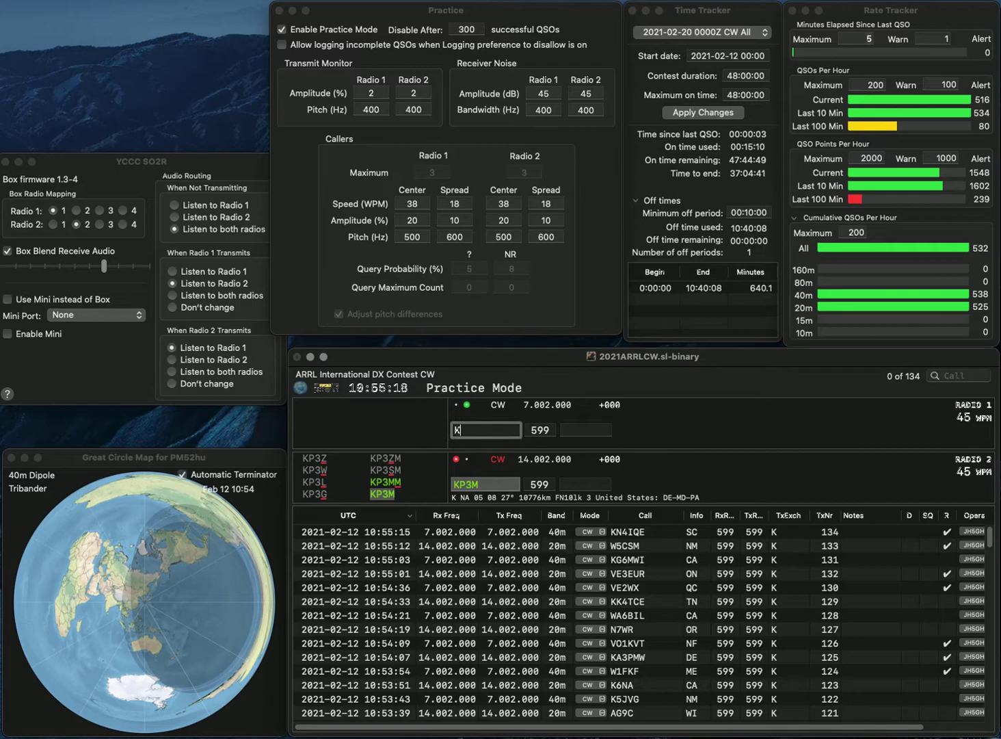
text(7SV)
key(Return)
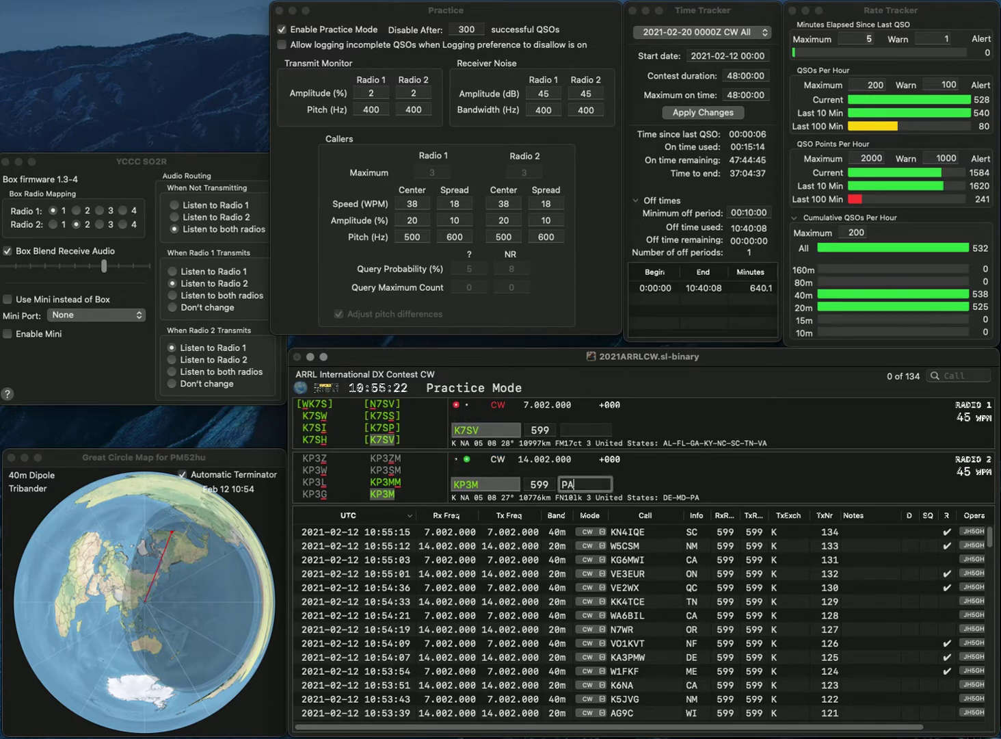
key(Return)
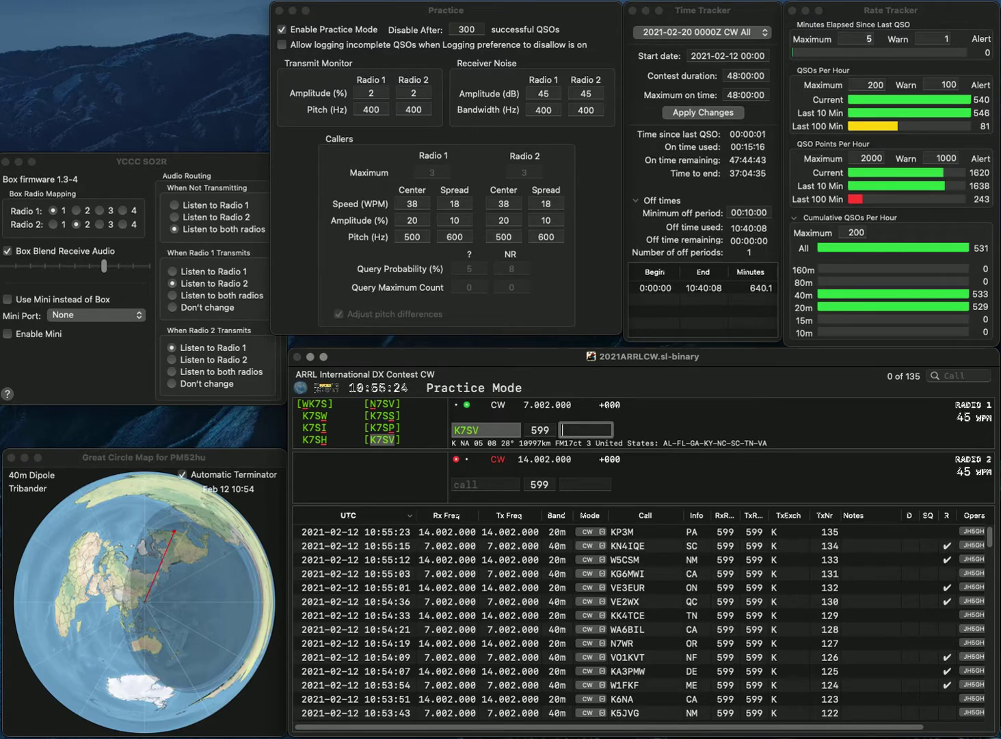
text(VA)
key(Return)
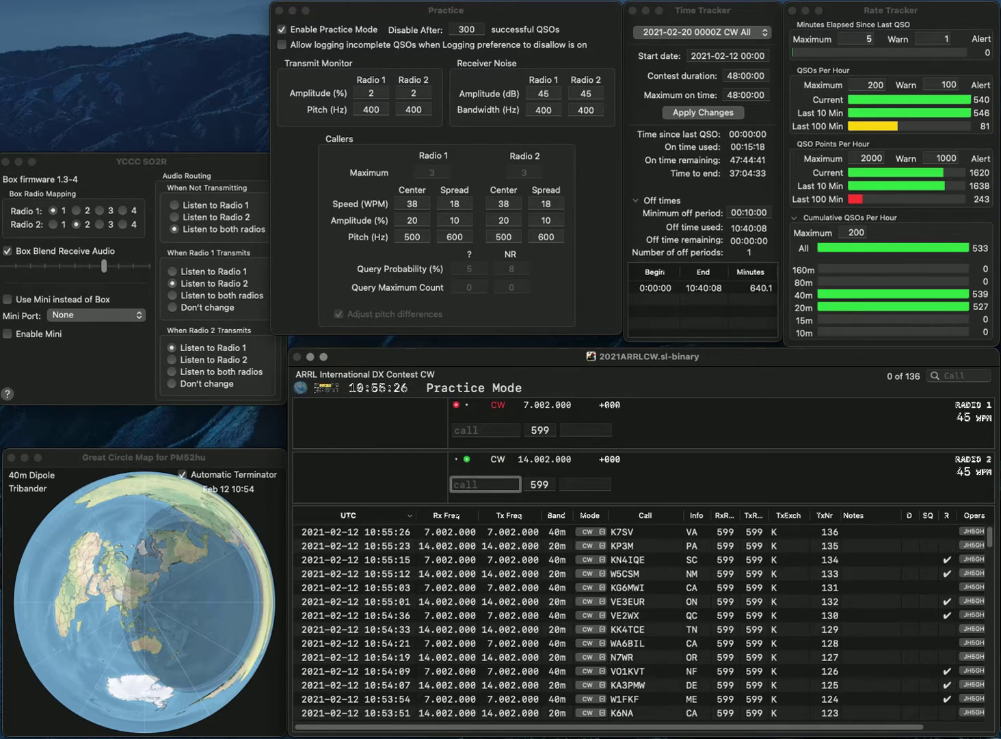
text(K6L)
key(Return)
text(VE3FH)
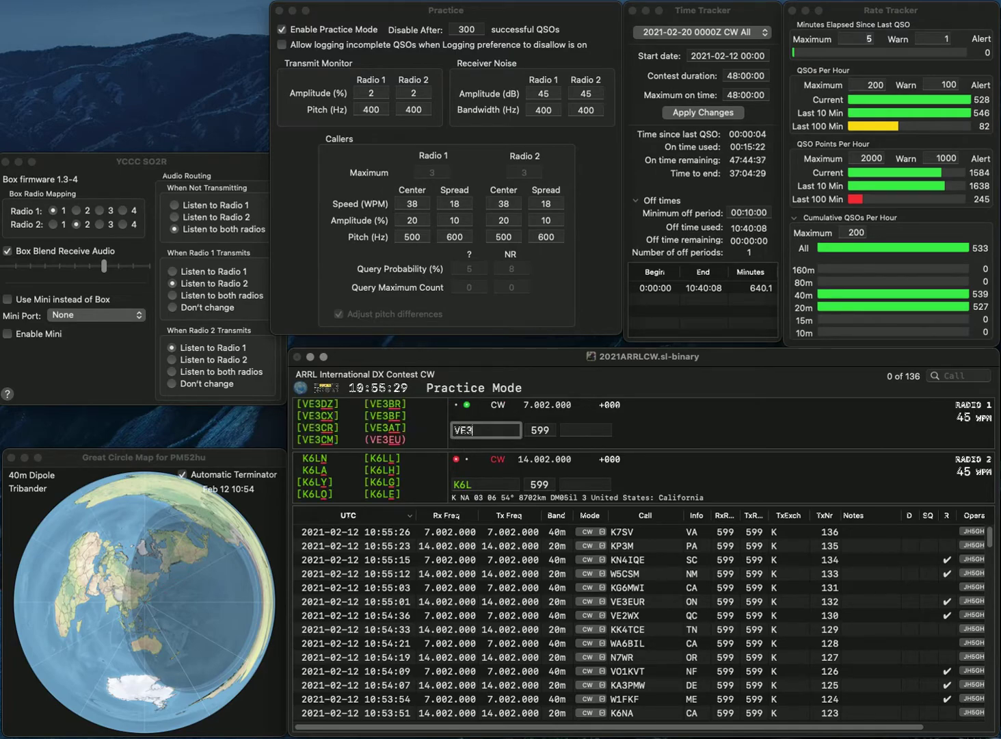
key(Return)
key(BackSpace)
text(KLY)
key(Return)
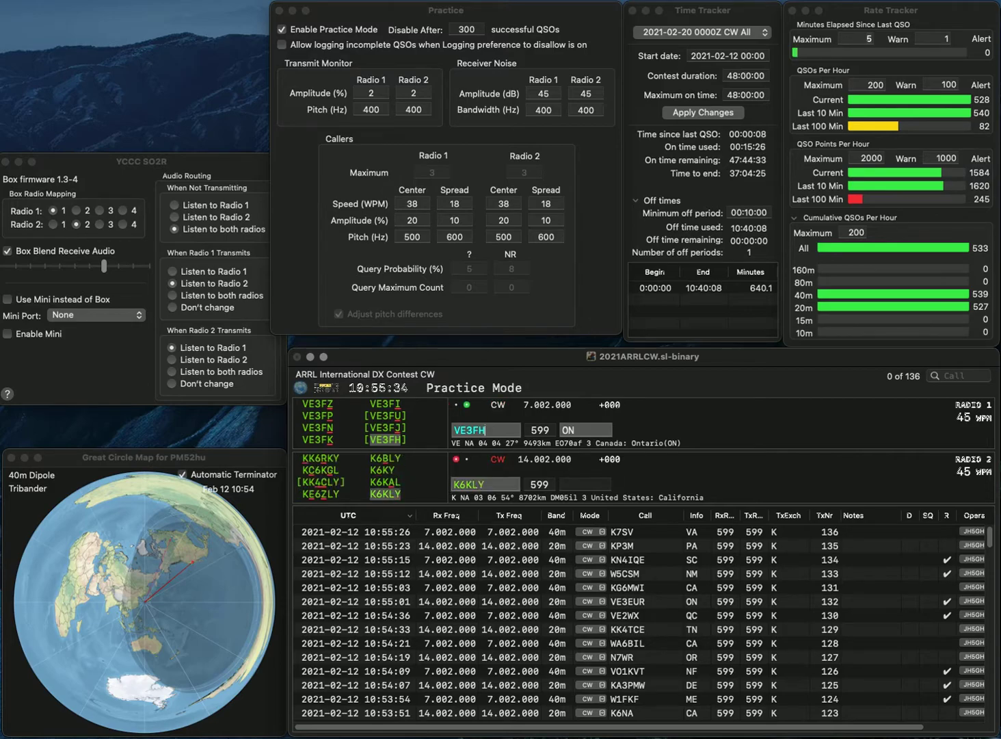
key(Return)
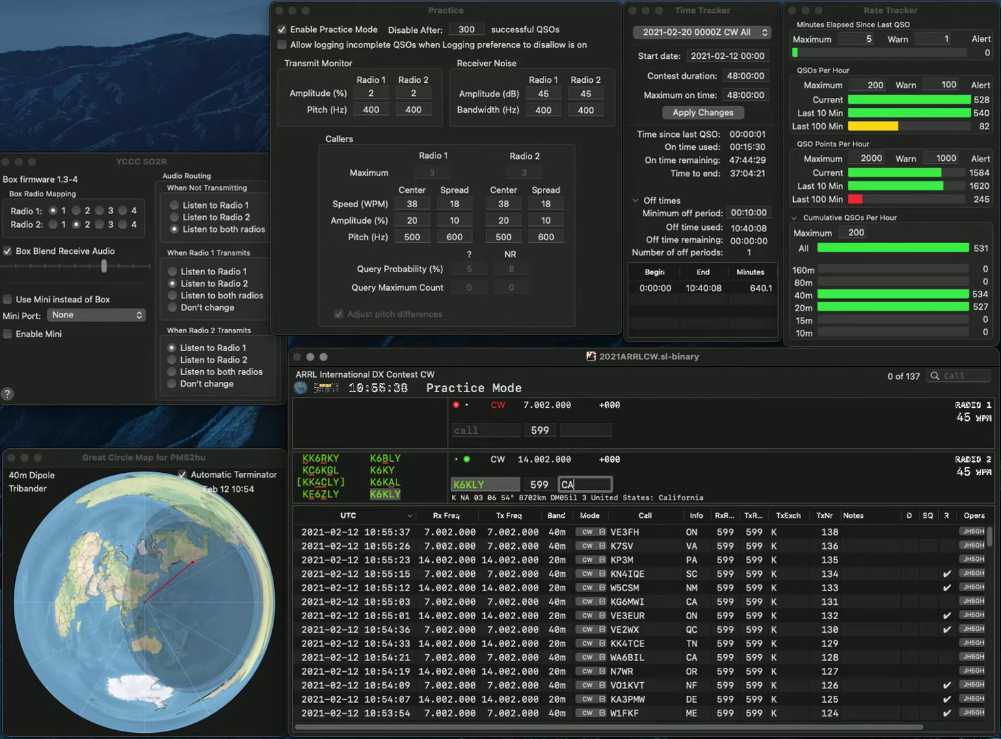
key(Return)
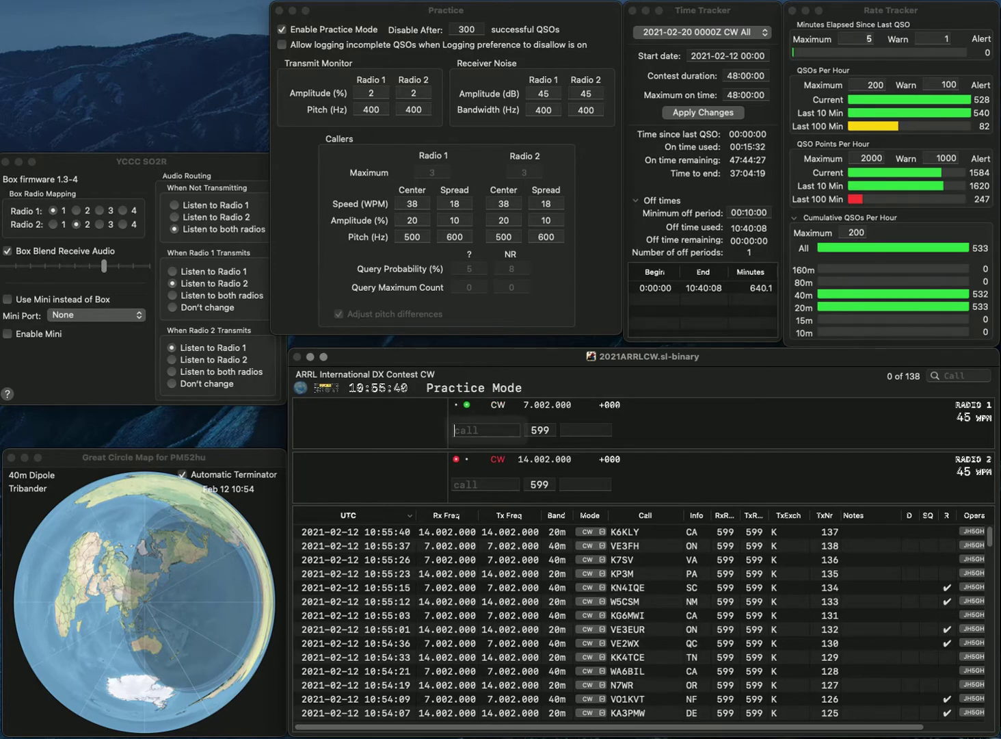
text(W1ARL)
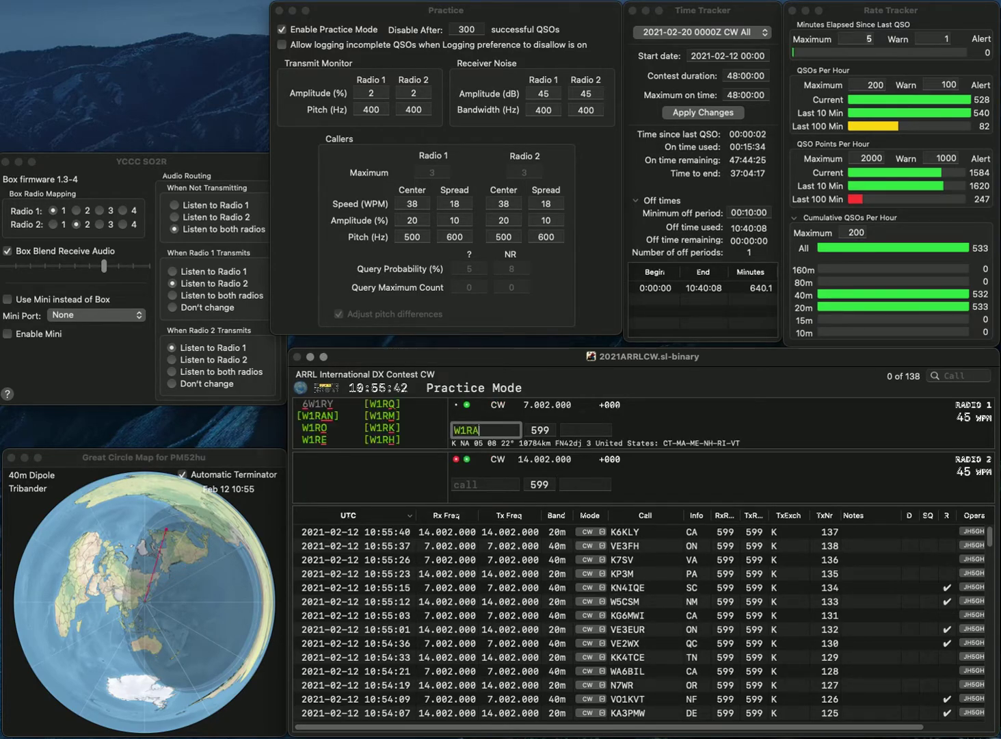
key(Return)
text(3HTO)
key(Left)
key(Left)
key(Left)
key(BackSpace)
text(WA)
key(BackSpace)
text(B2)
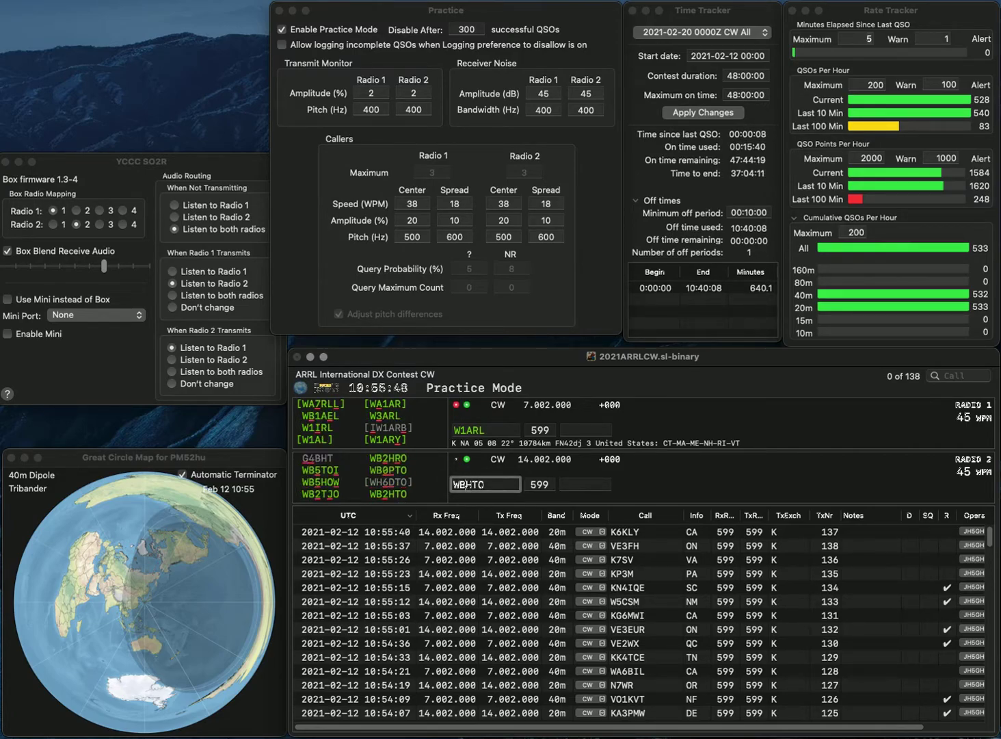
key(Return)
key(Left)
key(BackSpace)
text(A)
key(Return)
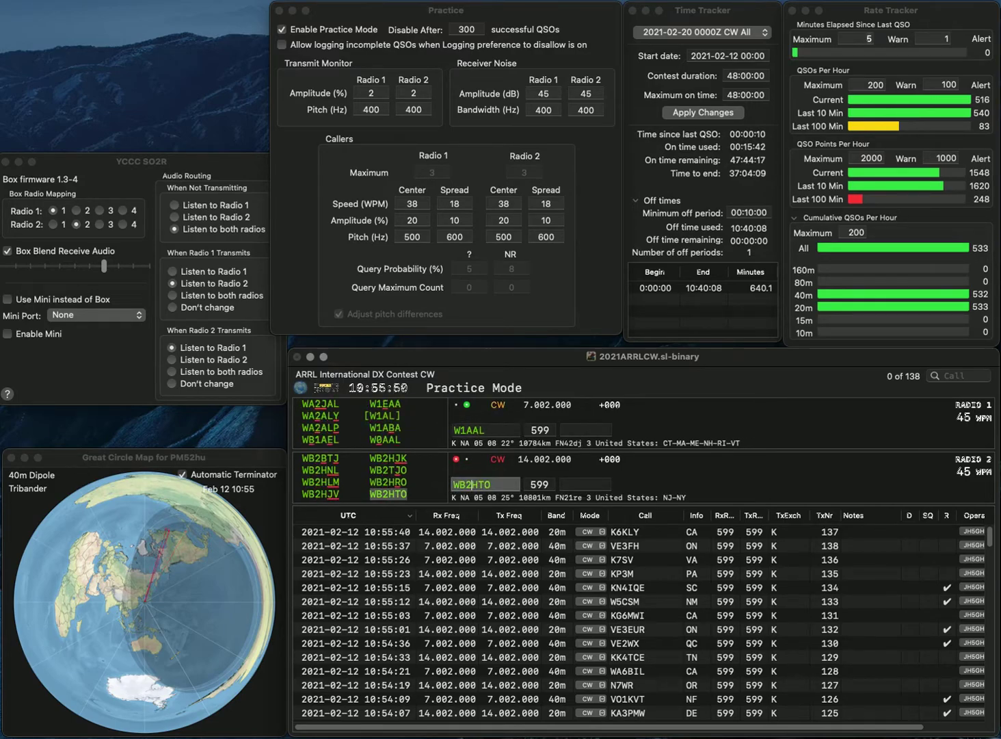
text(N)
text(Y)
key(Return)
key(BackSpace)
text(0)
key(Return)
text(N4YG)
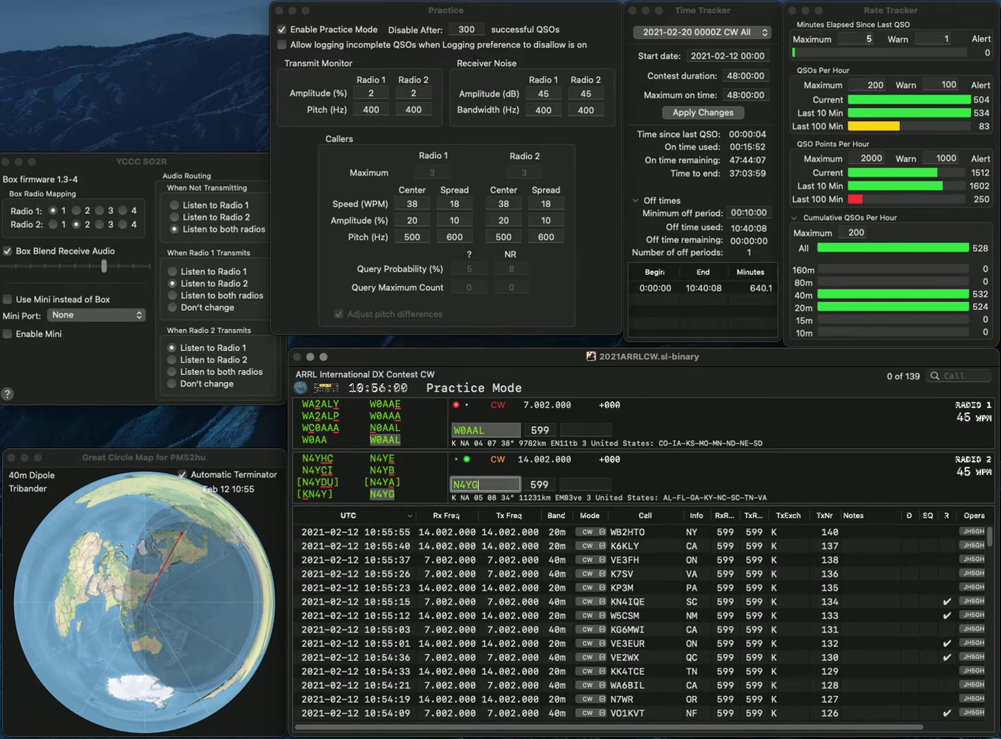
key(Return)
text(MN)
key(Return)
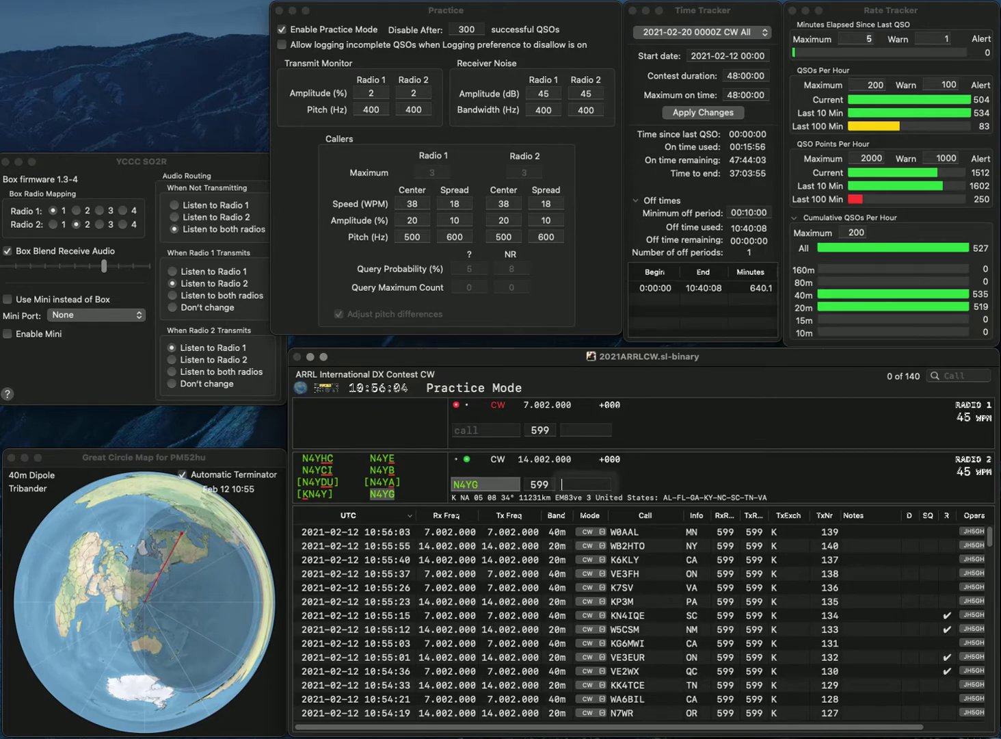
text(KY)
key(Return)
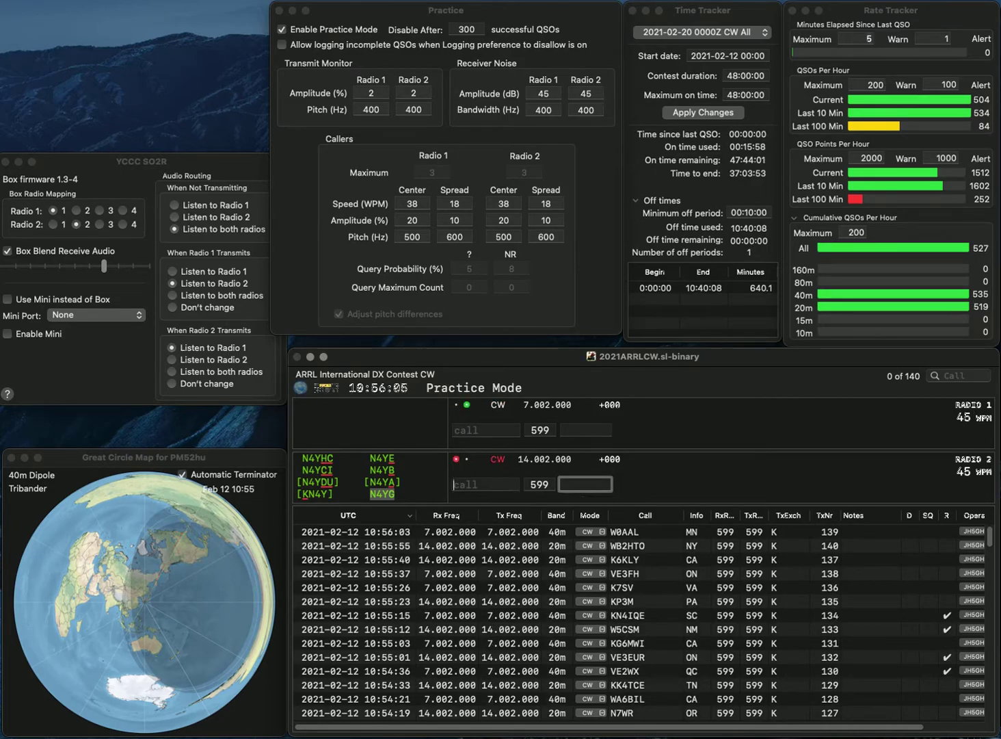
Work WA2CNV and VE6XL, logging them with NJ and AB
text(WA2CNV)
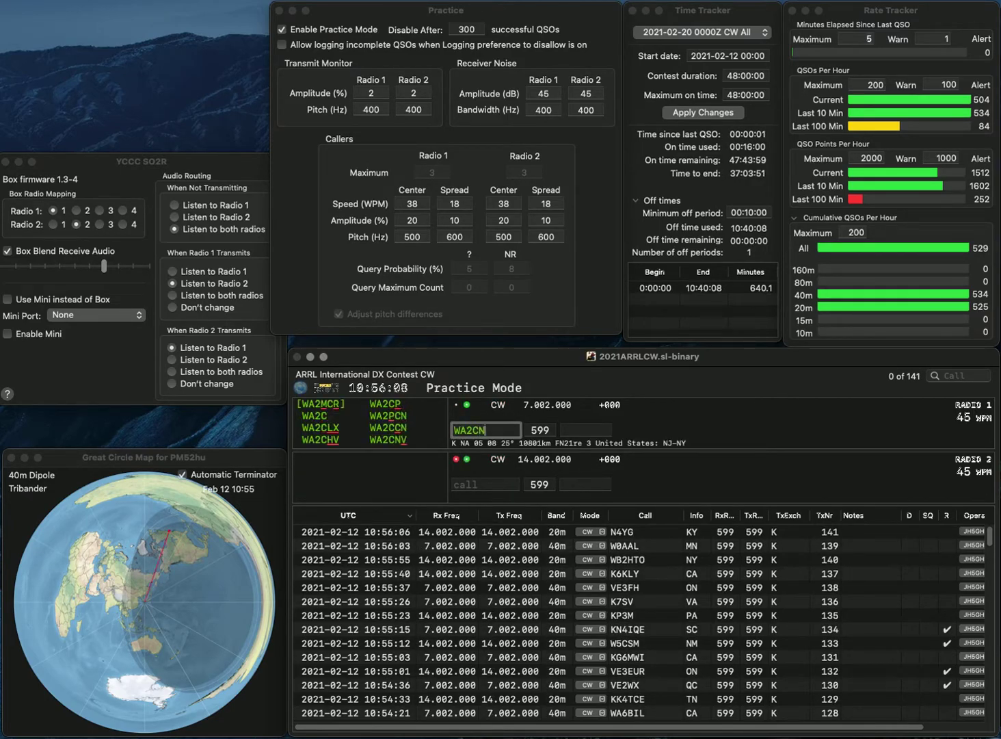
key(Return)
text(N)
key(BackSpace)
text(VE6XL)
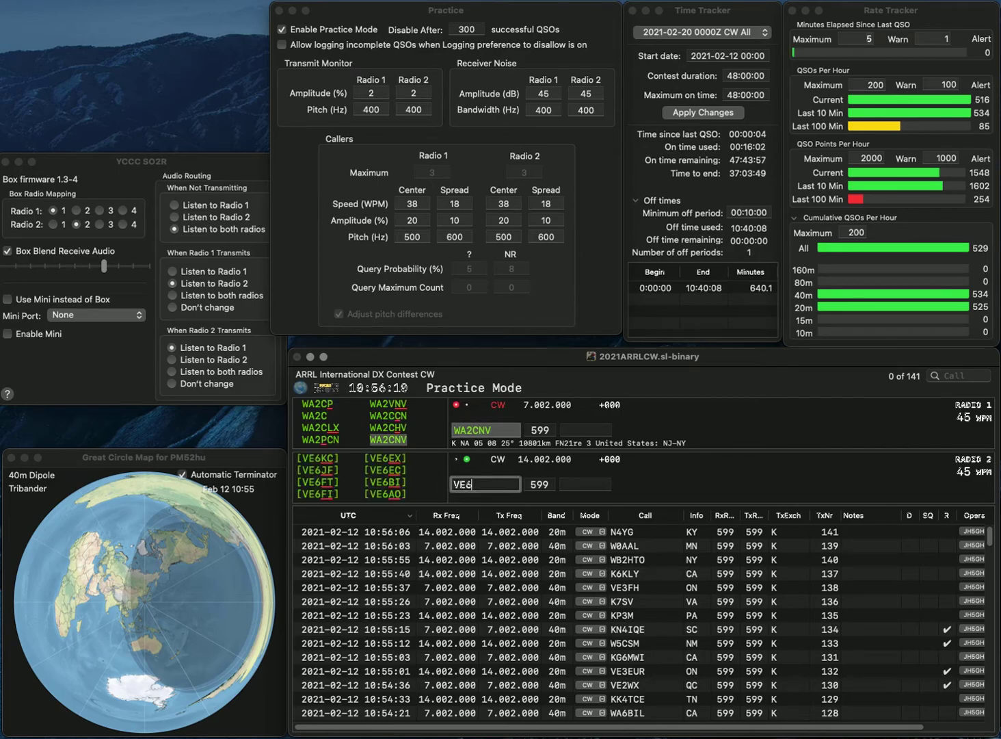
key(Return)
text(NJ)
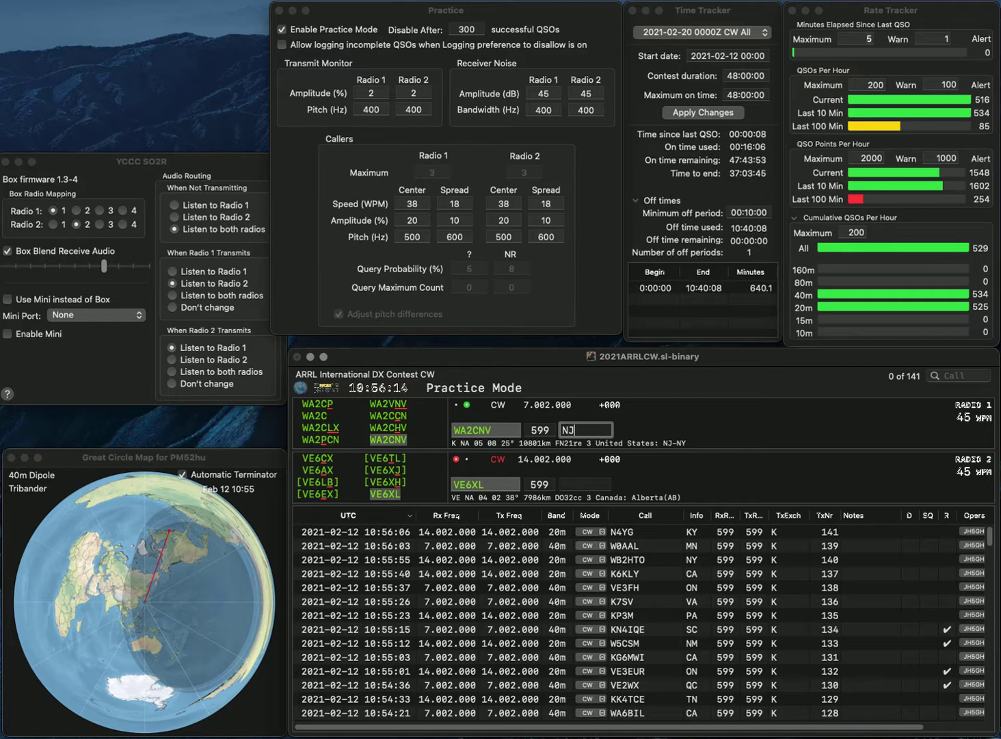
key(Return)
text(AB)
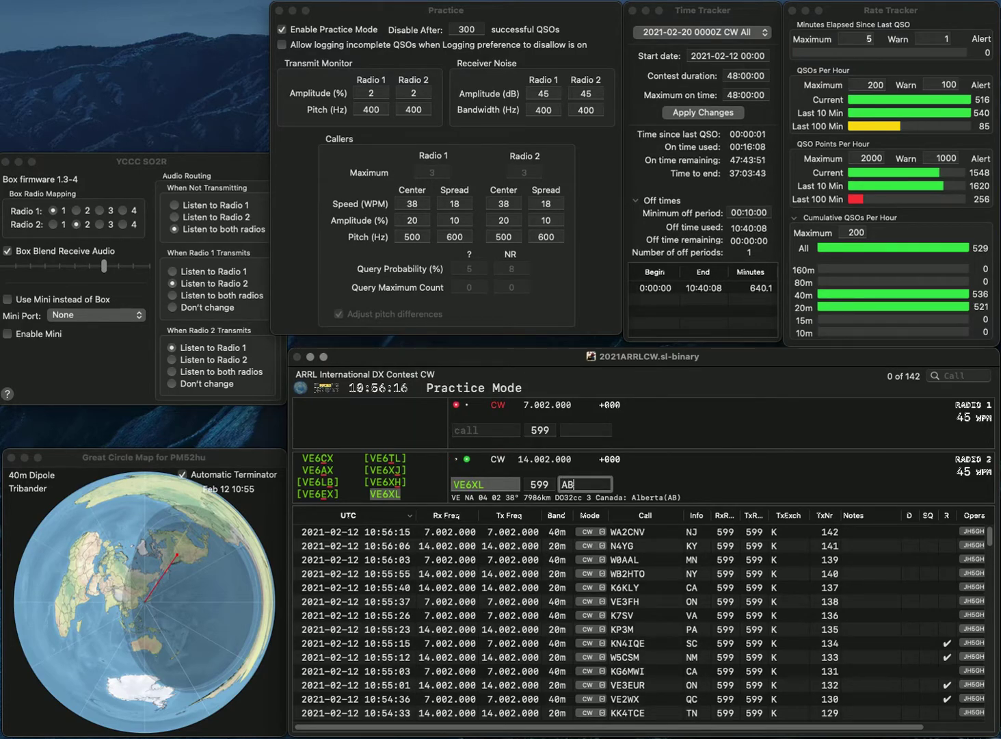
key(Return)
text(AB5XQ)
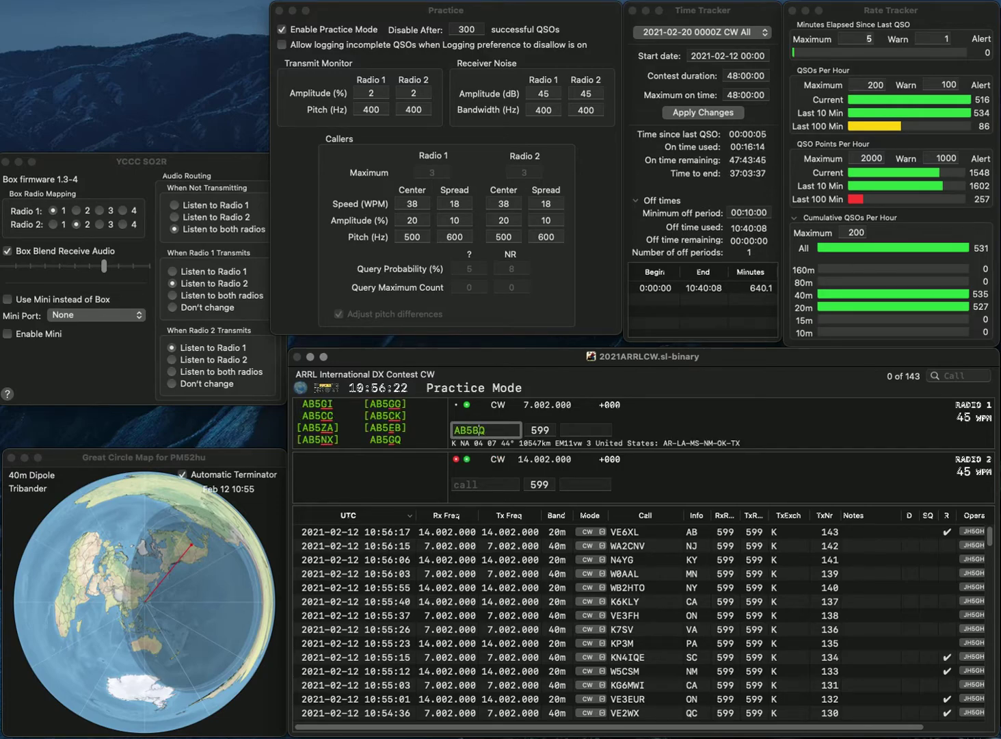
text(D)
key(Return)
text(N9GQA)
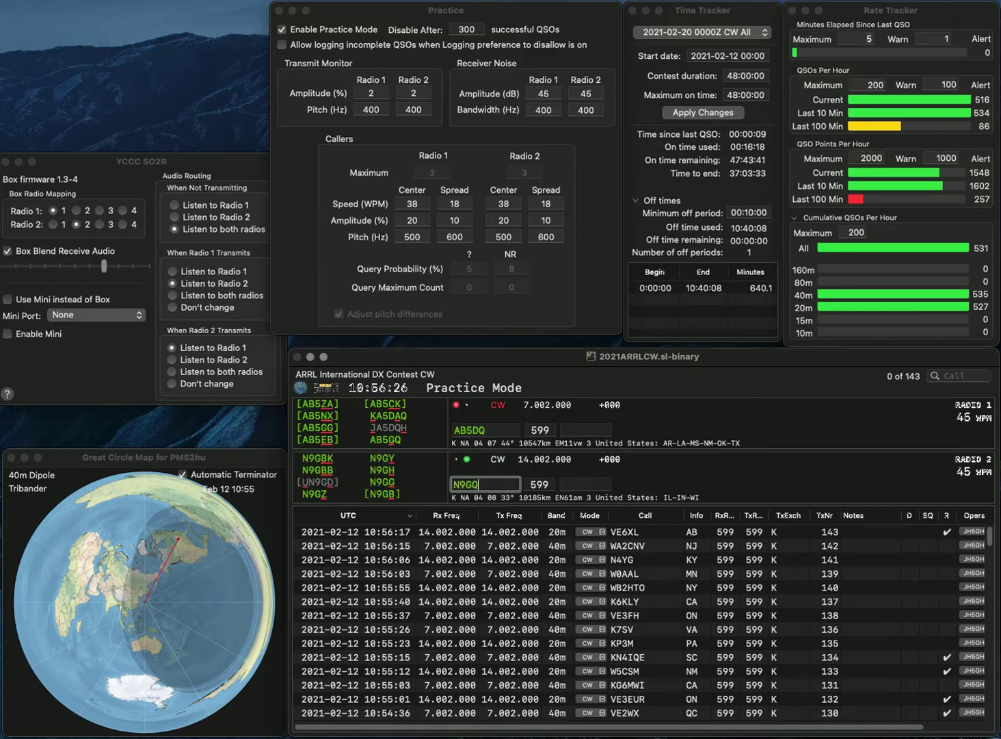
key(Return)
key(BackSpace)
text(G)
key(Return)
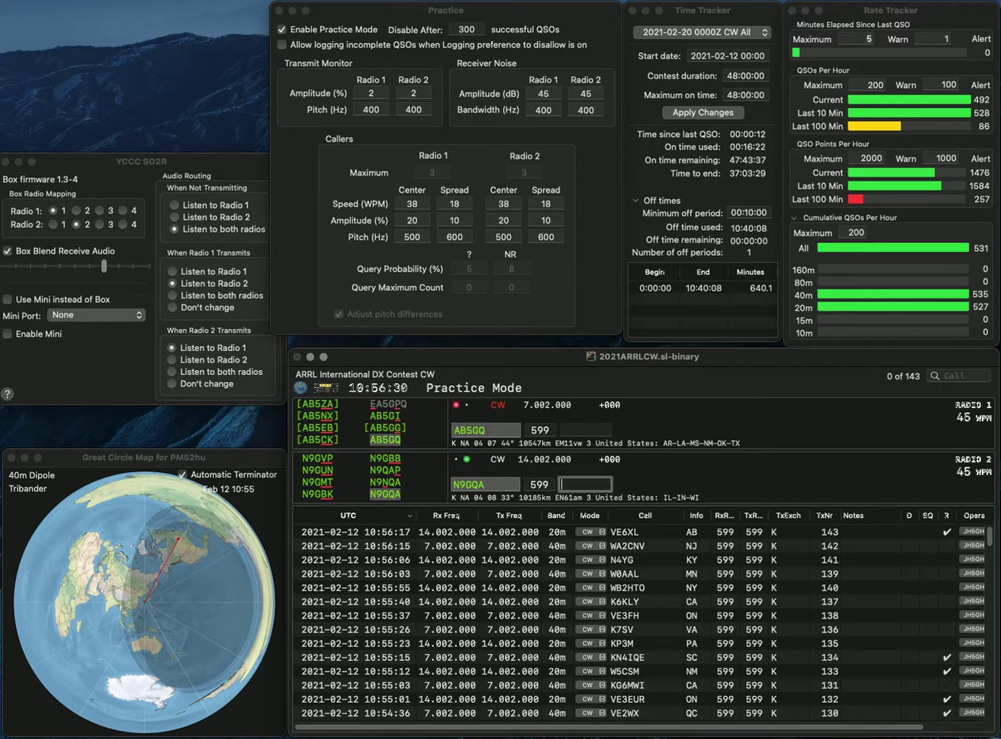
text(WI)
key(Return)
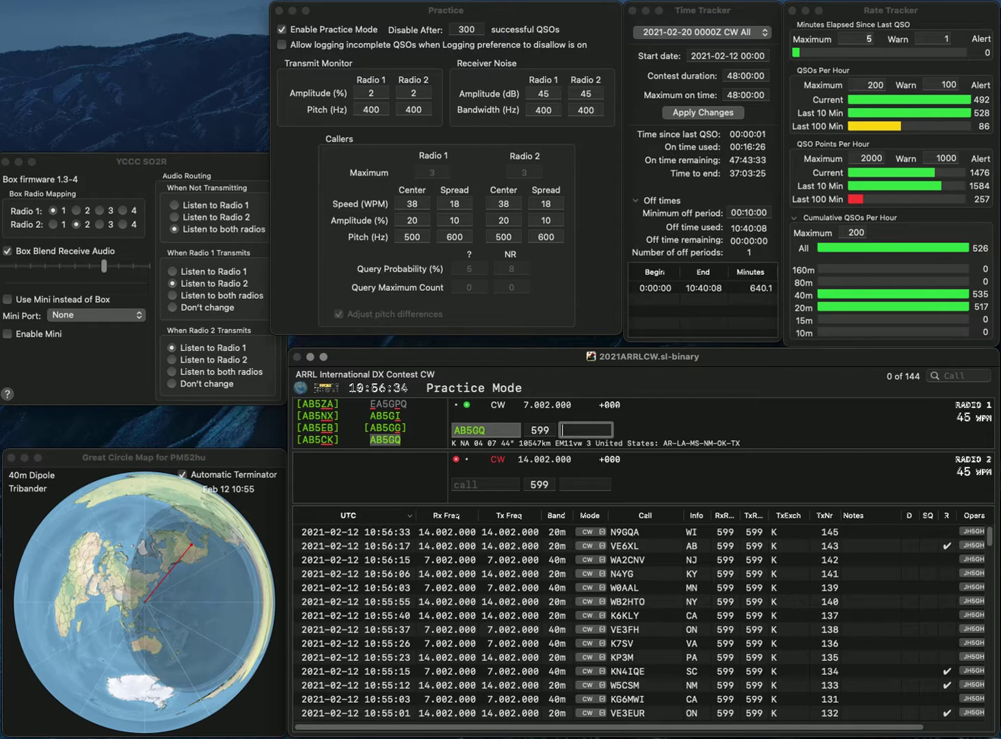
text(TX)
key(Return)
Work KA1F and KJ4KTG, logging them with MA and KY
text(KA1F)
key(Return)
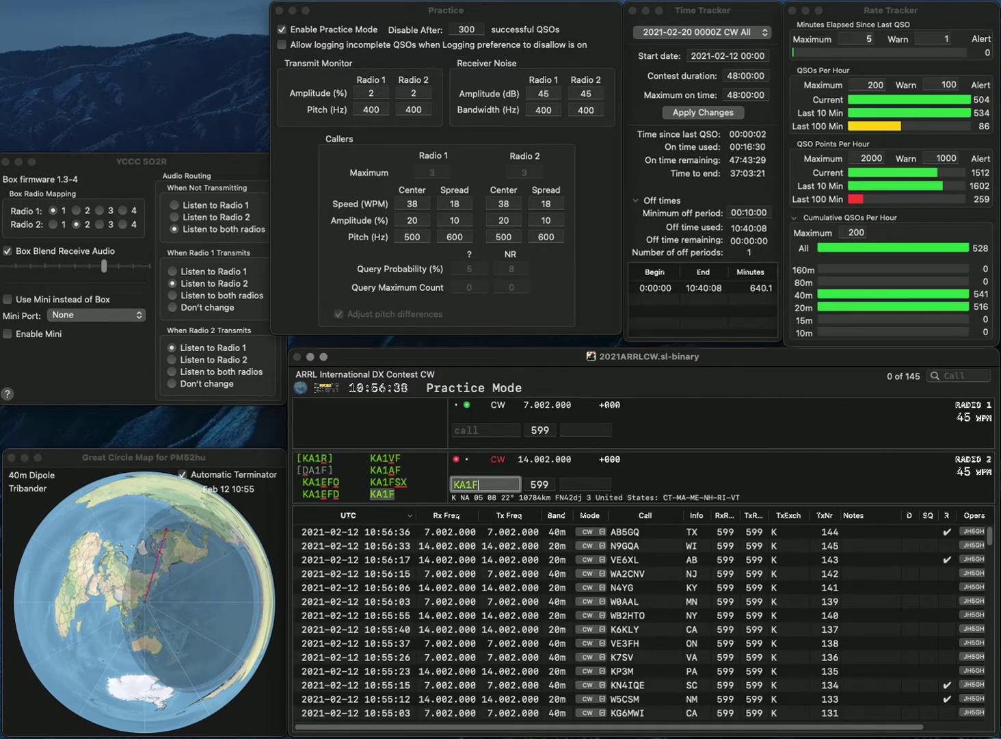
text(KJ4KTG)
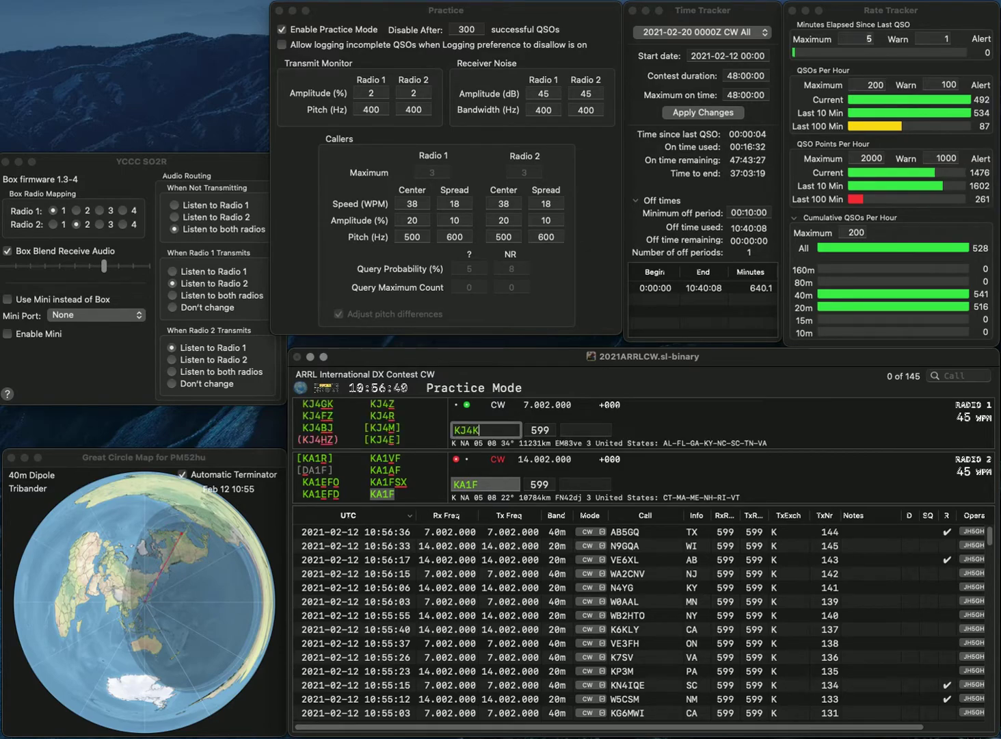
key(Return)
key(Tab)
text(M)
key(Return)
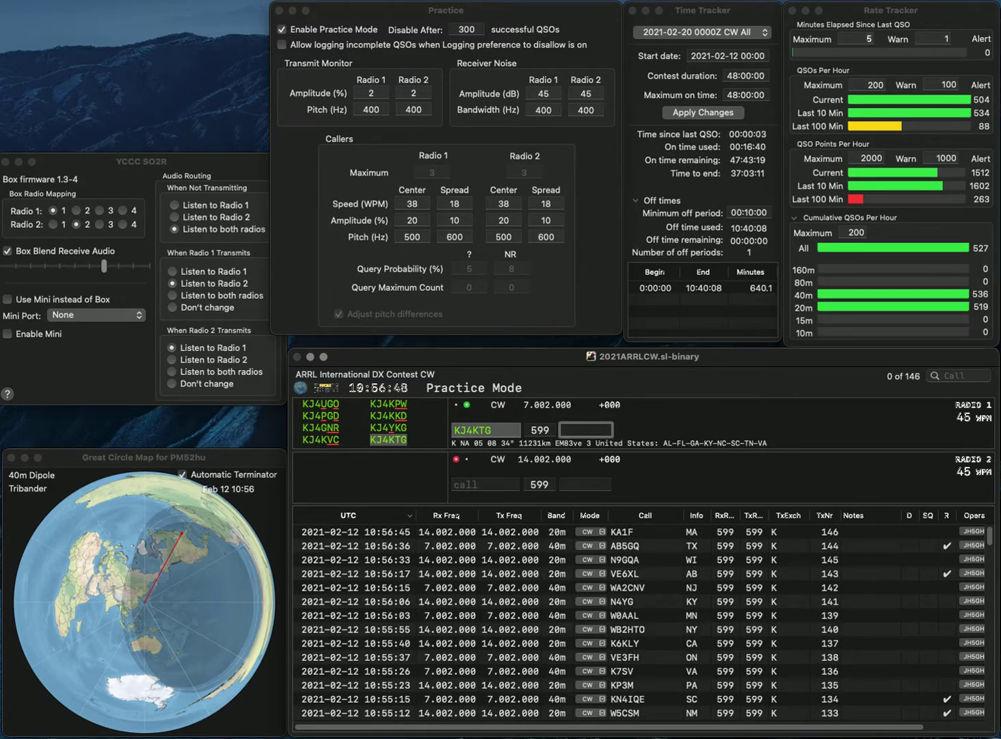
text(KY)
key(Return)
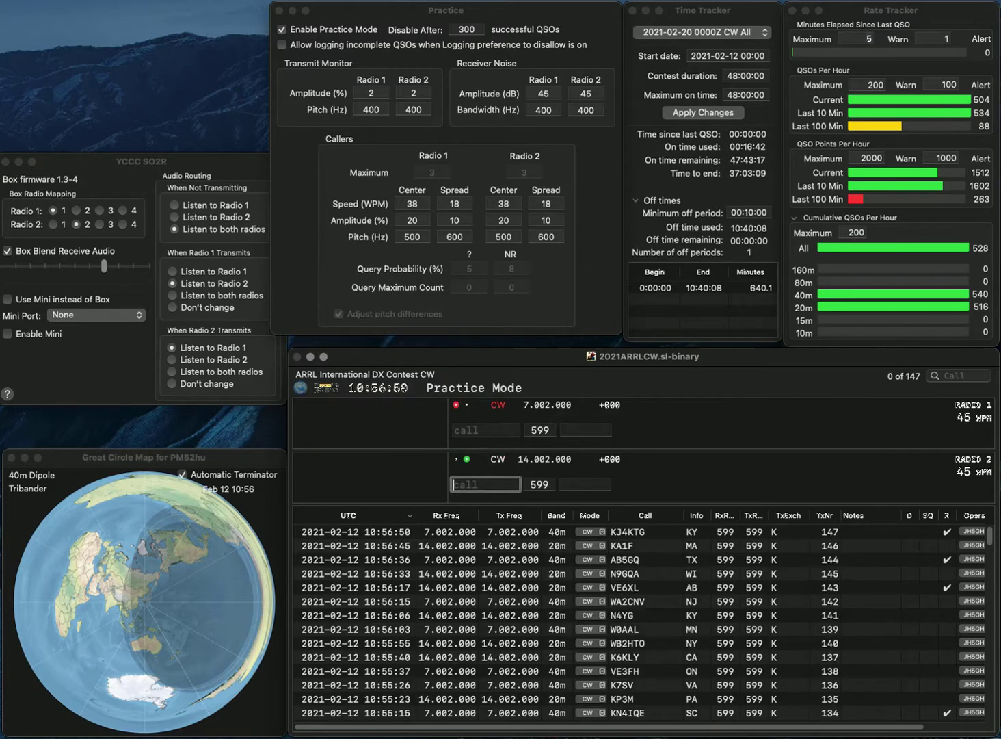
text(W)
text(E7CU)
key(grave)
text(P)
key(grave)
key(grave)
key(F1)
key(grave)
text(P)
key(Return)
key(grave)
key(BackSpace)
text(TB)
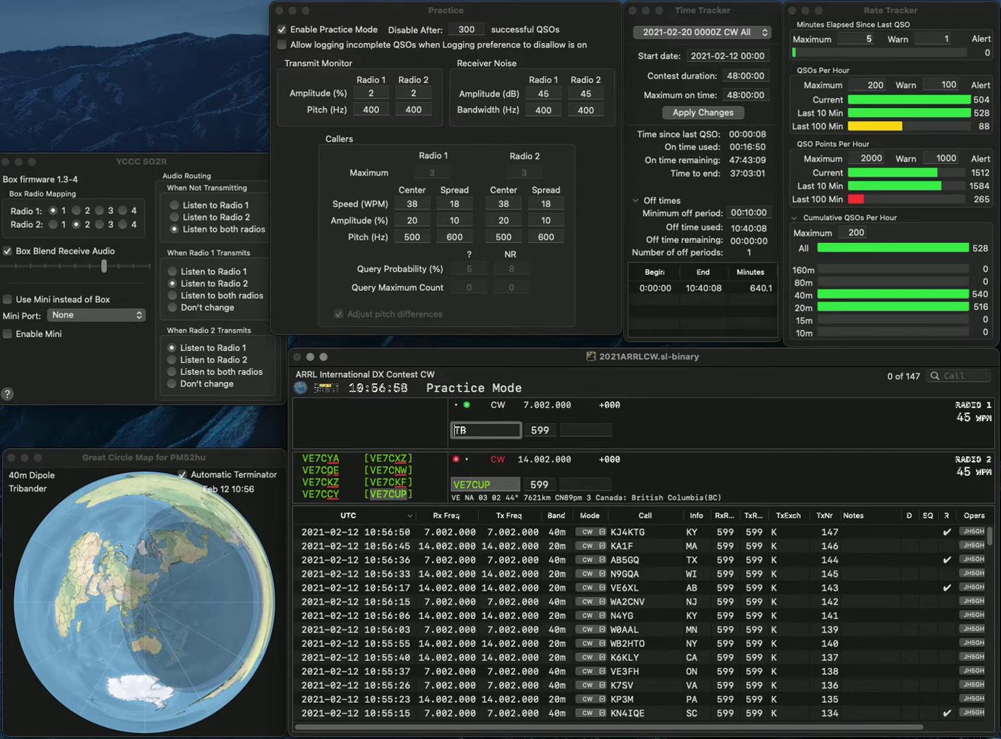
key(Home)
text(W3)
key(Return)
key(grave)
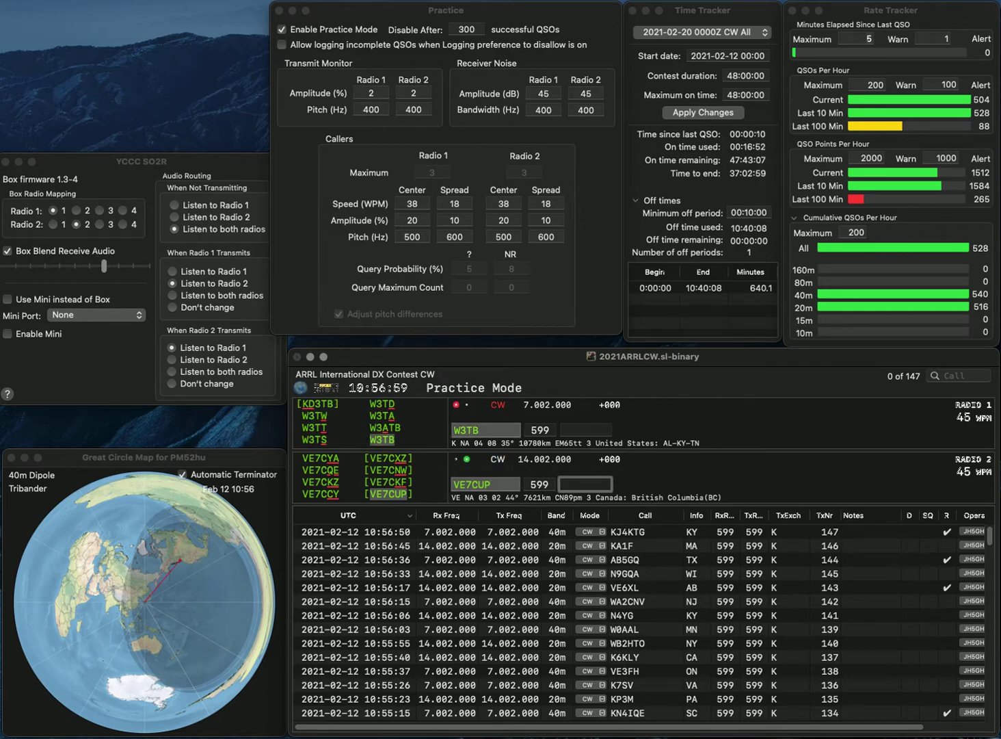
Log VE7CUP with BC, then limit practice mode to 152 QSOs and restart it
text(BC)
key(Return)
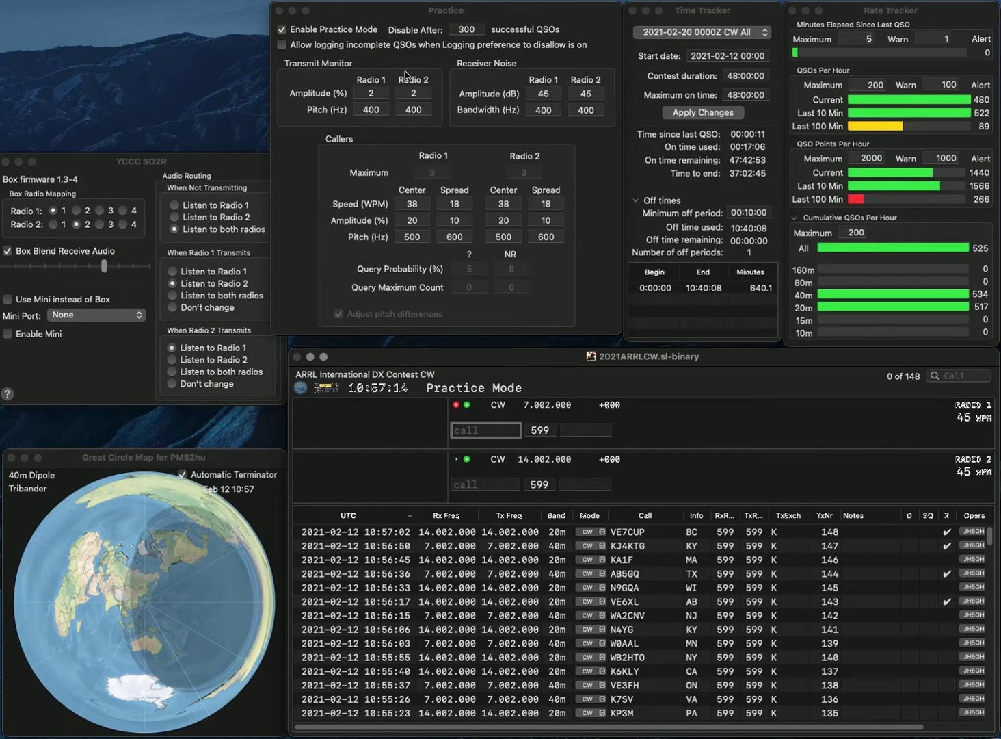
click(458, 30)
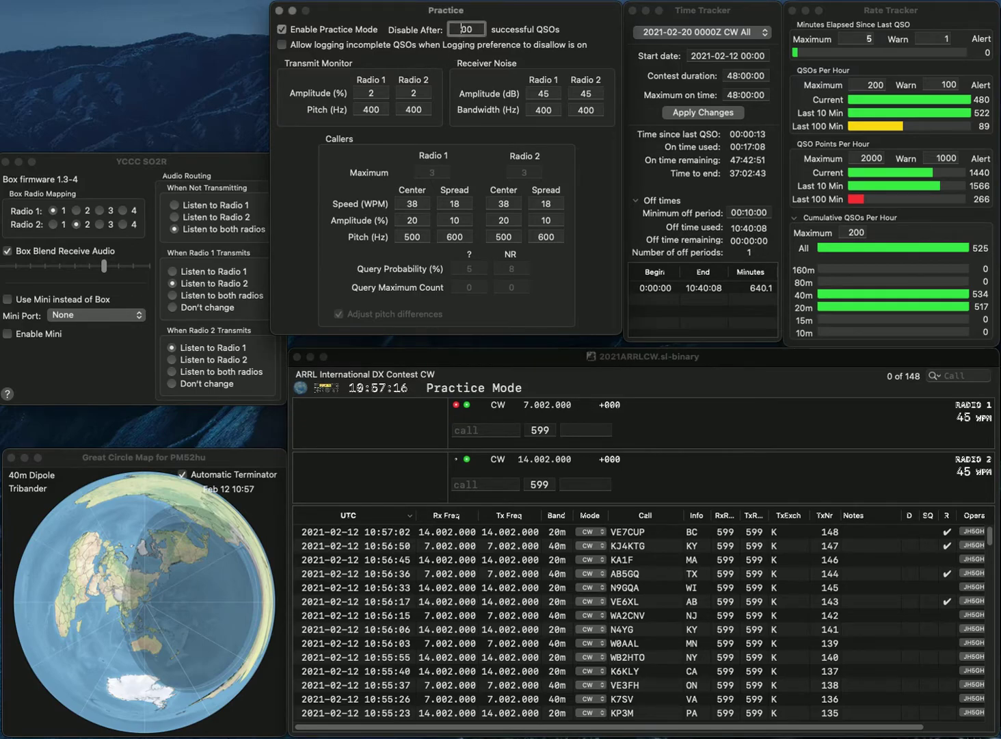
key(BackSpace)
text(152)
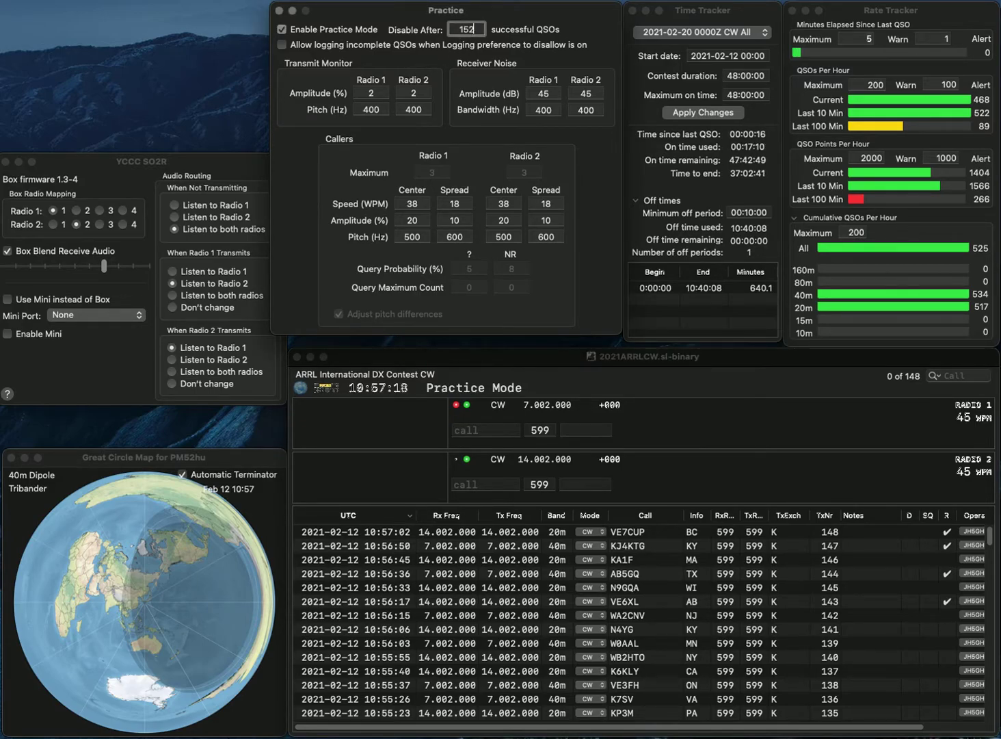
key(Tab)
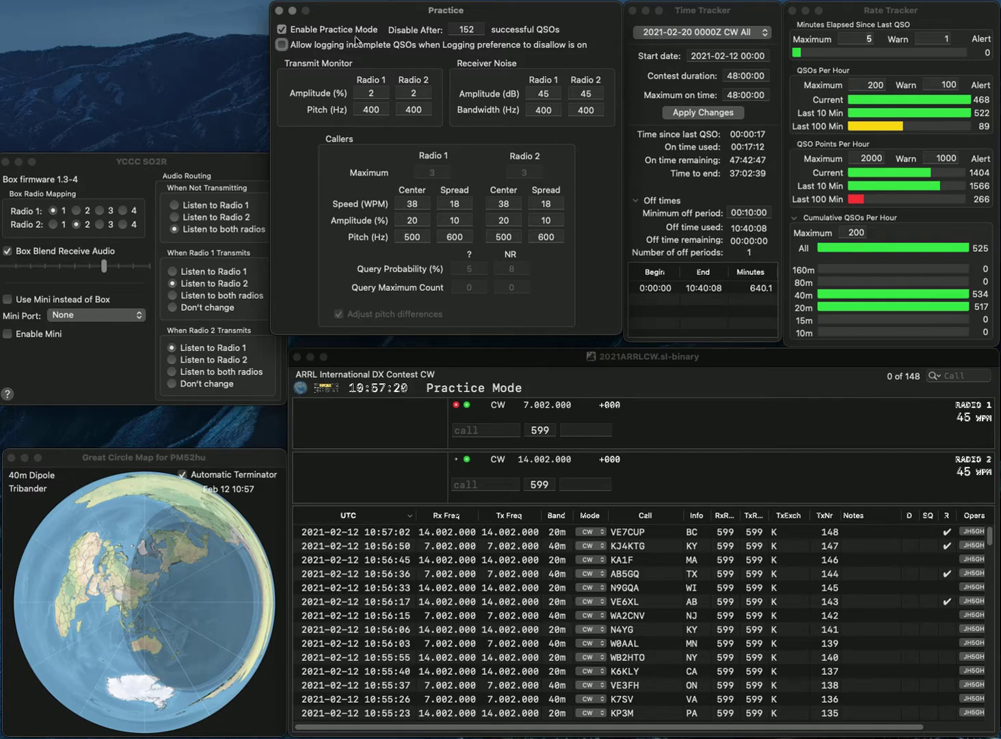
click(287, 30)
click(286, 30)
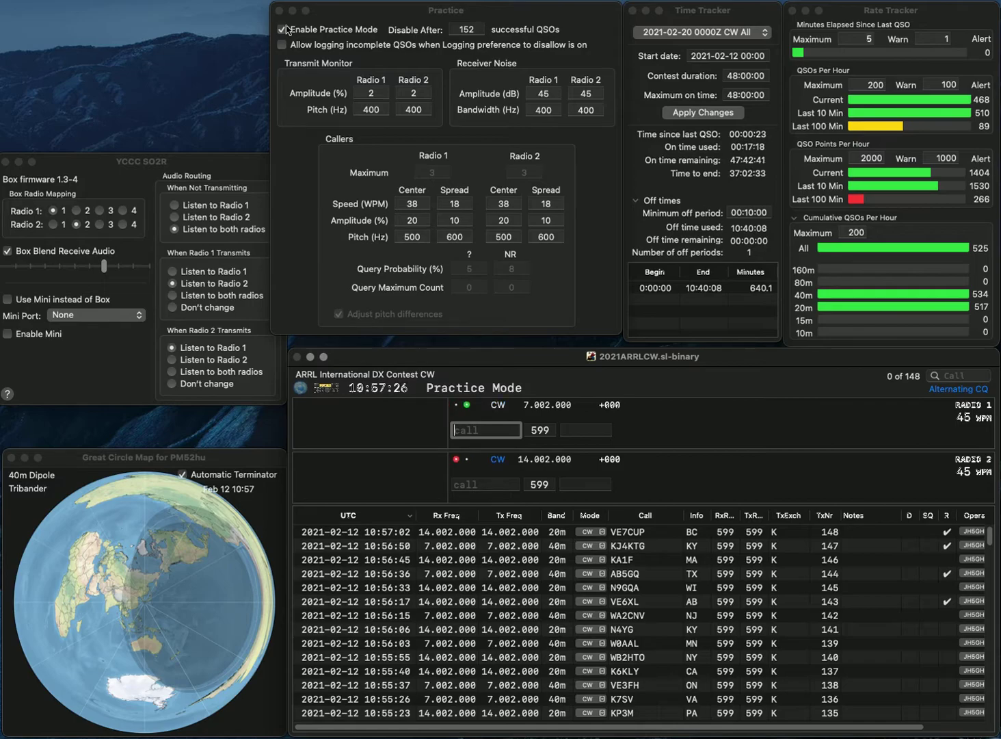
Send radio 1's portable call and radio 2's W7SR-based call, fixing typos in both
text(K9II)
key(BackSpace)
key(Return)
text(W7)
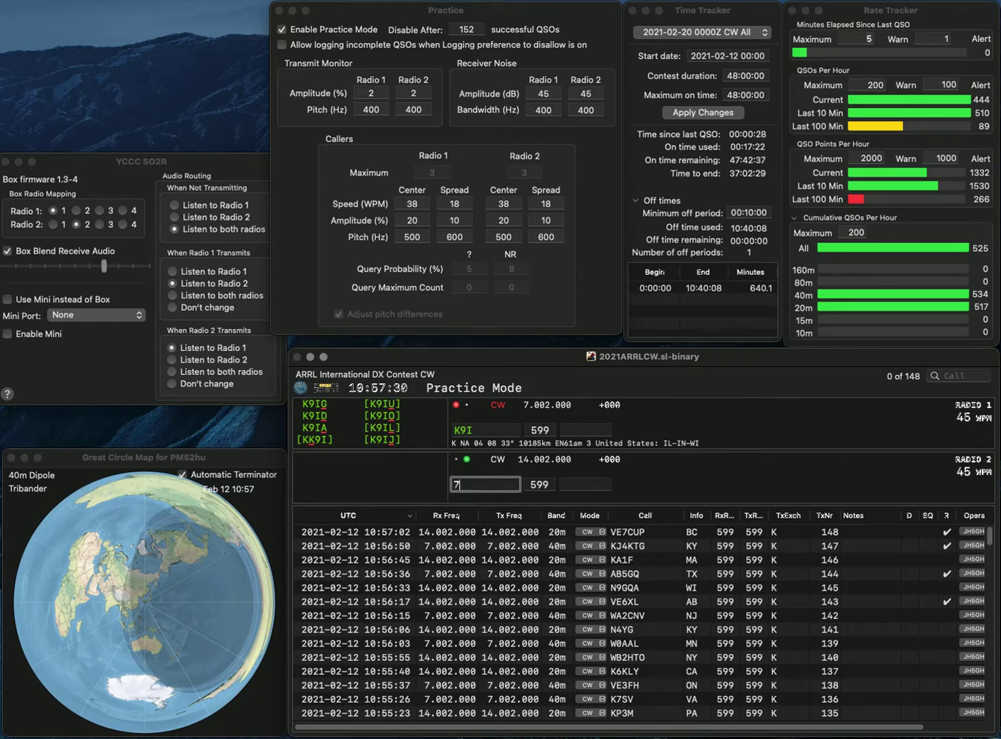
text(SR)
key(ctrl+a)
text(W)
key(Return)
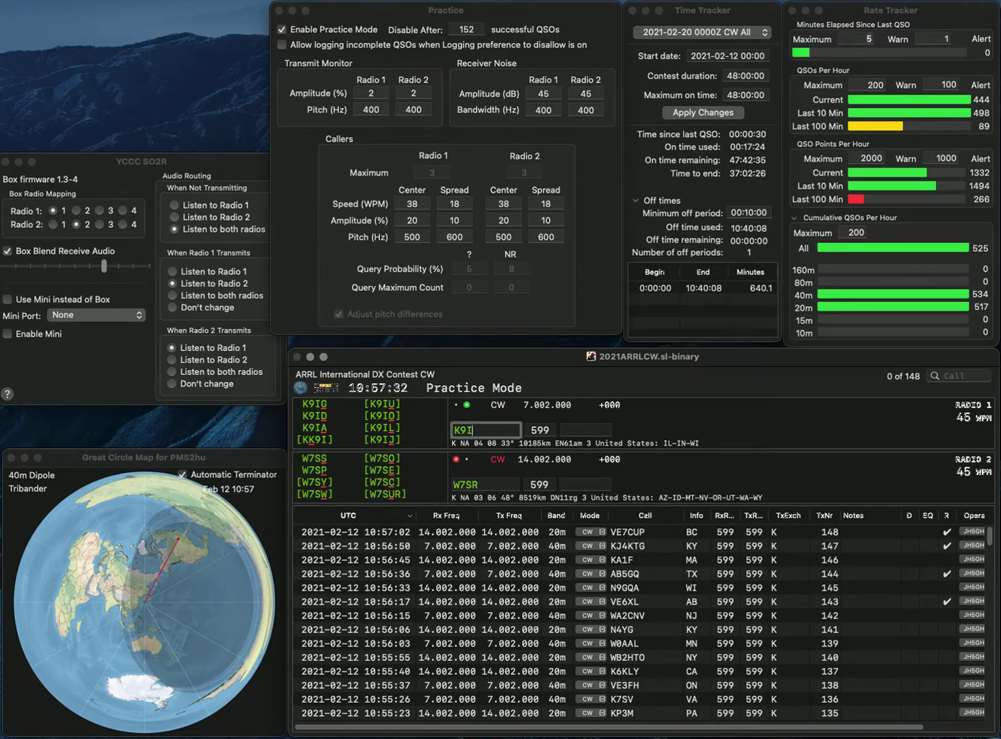
text(L/4)
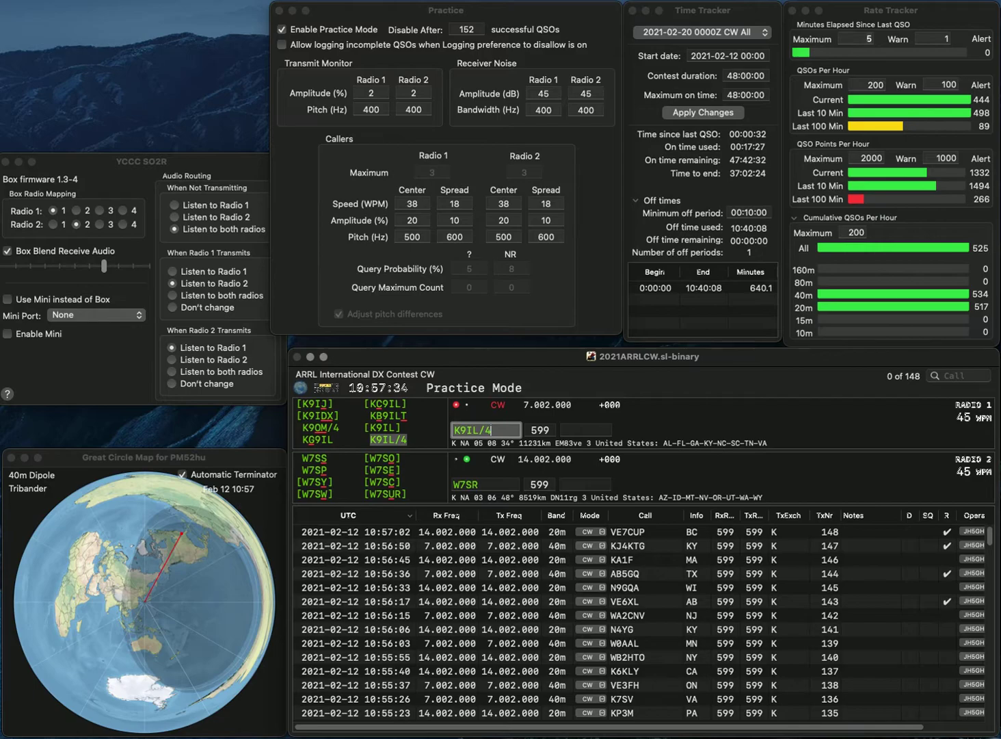
key(Return)
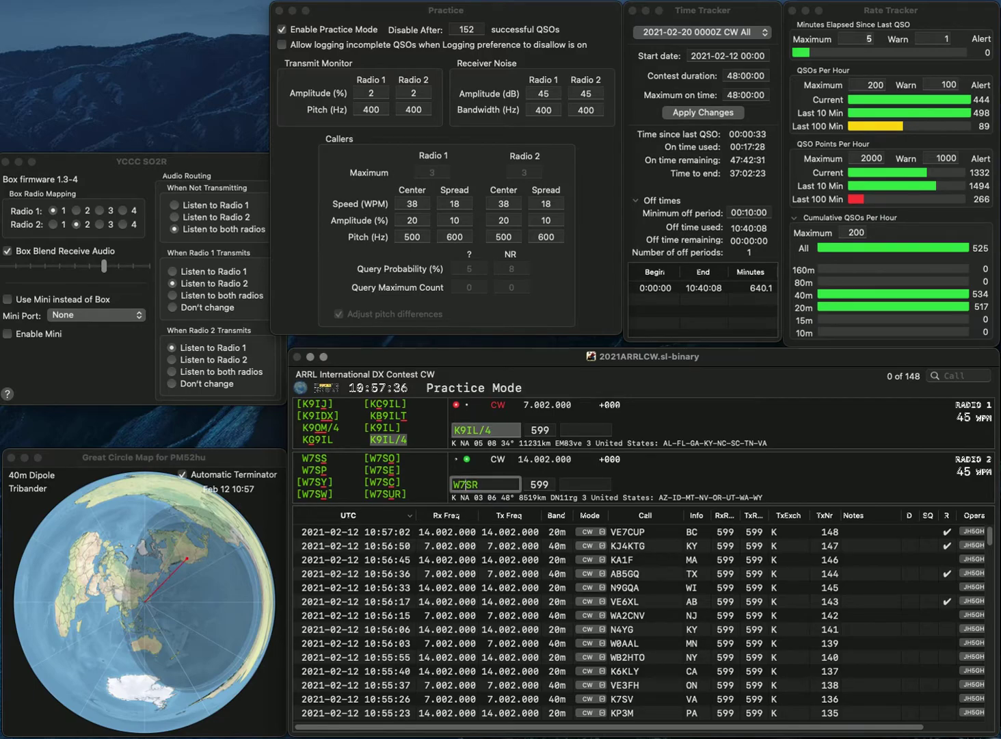
key(BackSpace)
key(BackSpace)
text(HR)
key(Return)
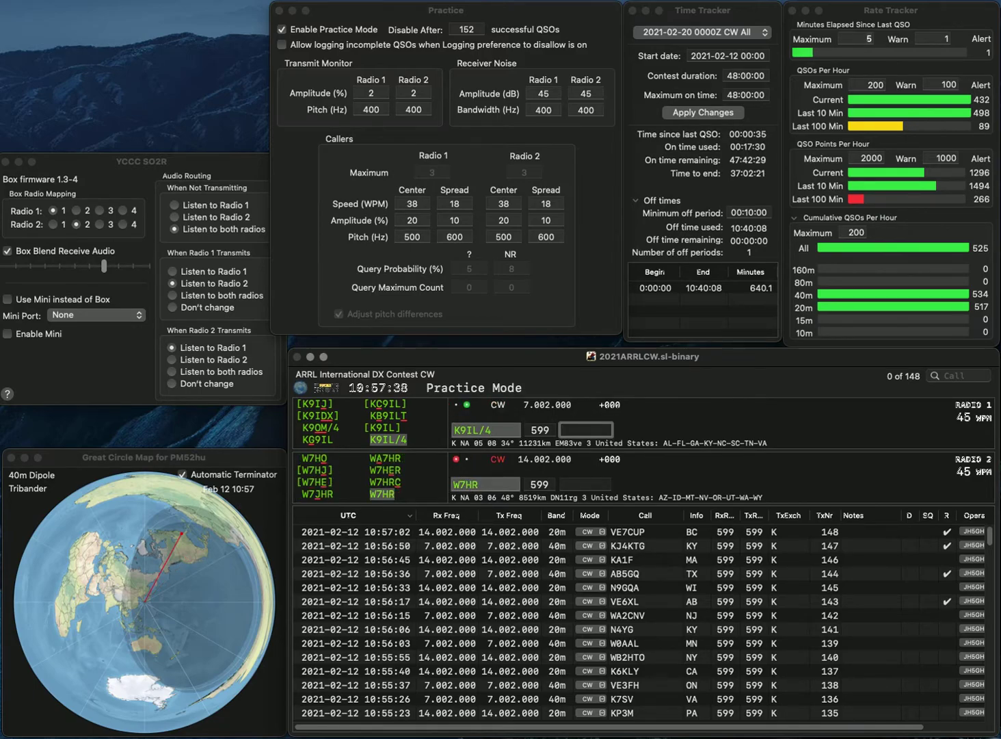
Log radio 1's contact with exchange SC and radio 2's with WY
text(SC)
key(Return)
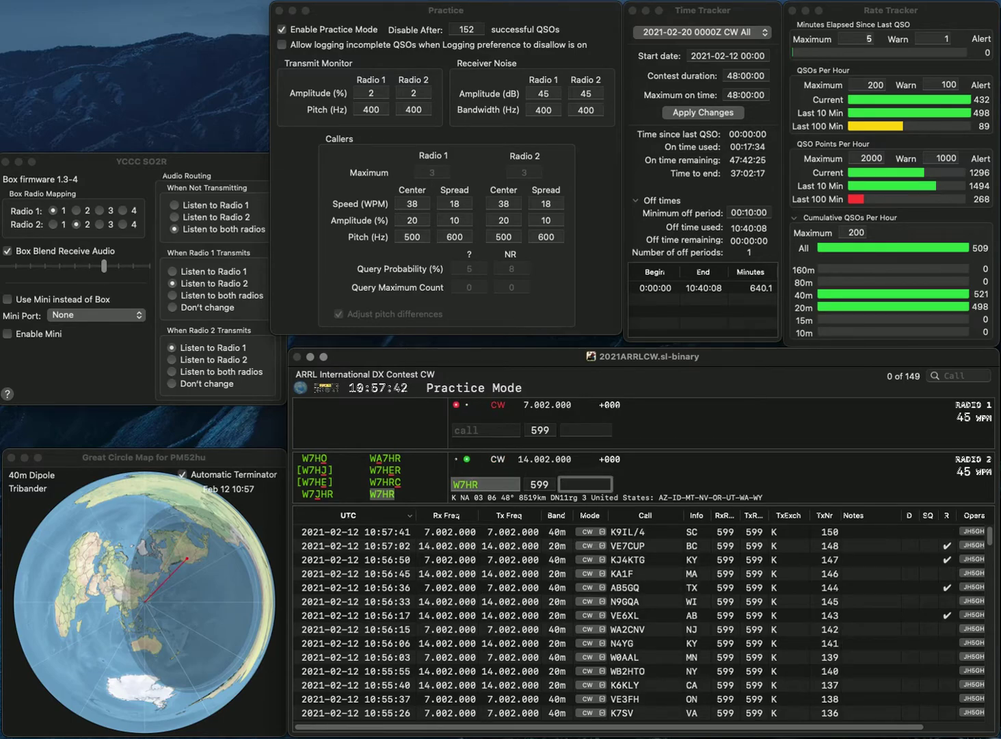
text(WY)
key(Return)
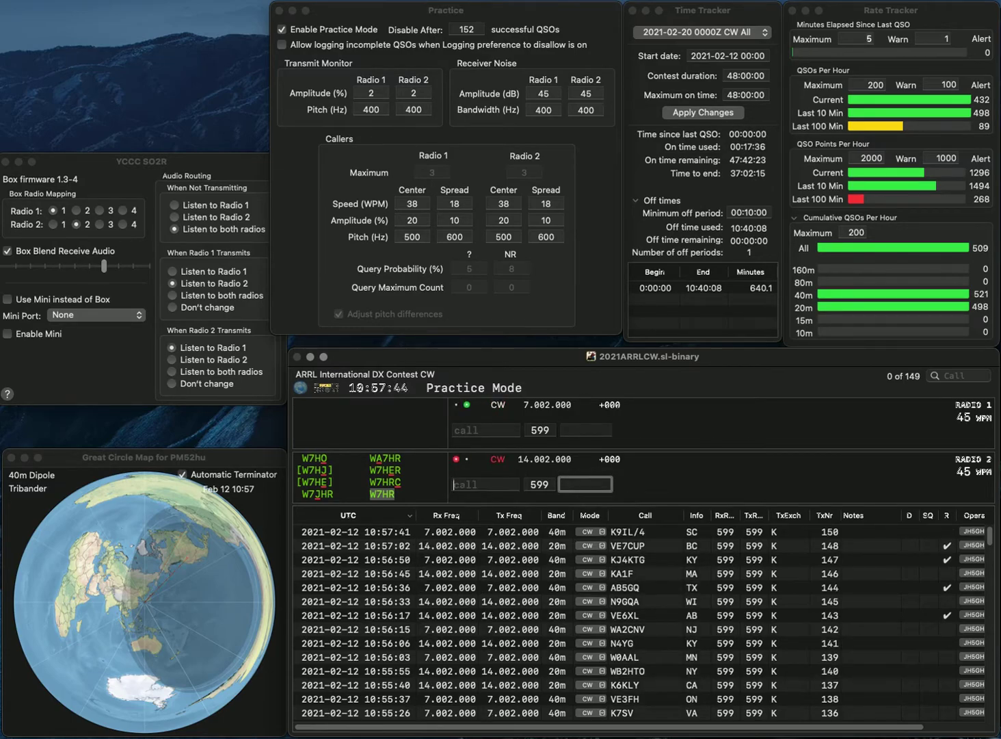
text(WA8US)
key(Return)
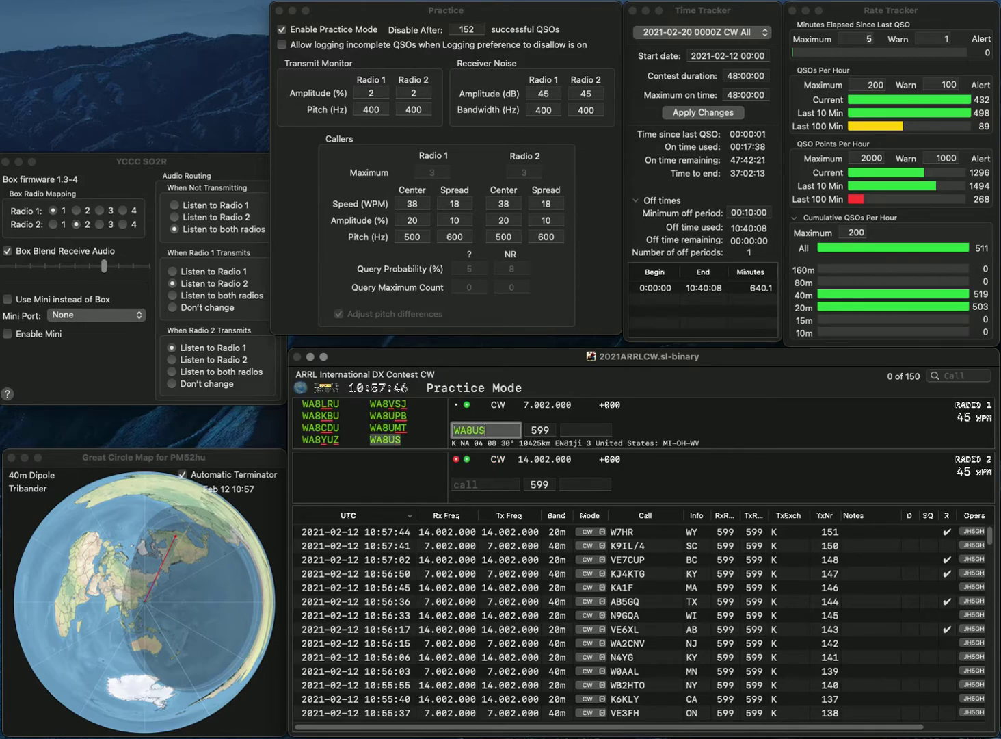
text(WA5WFE)
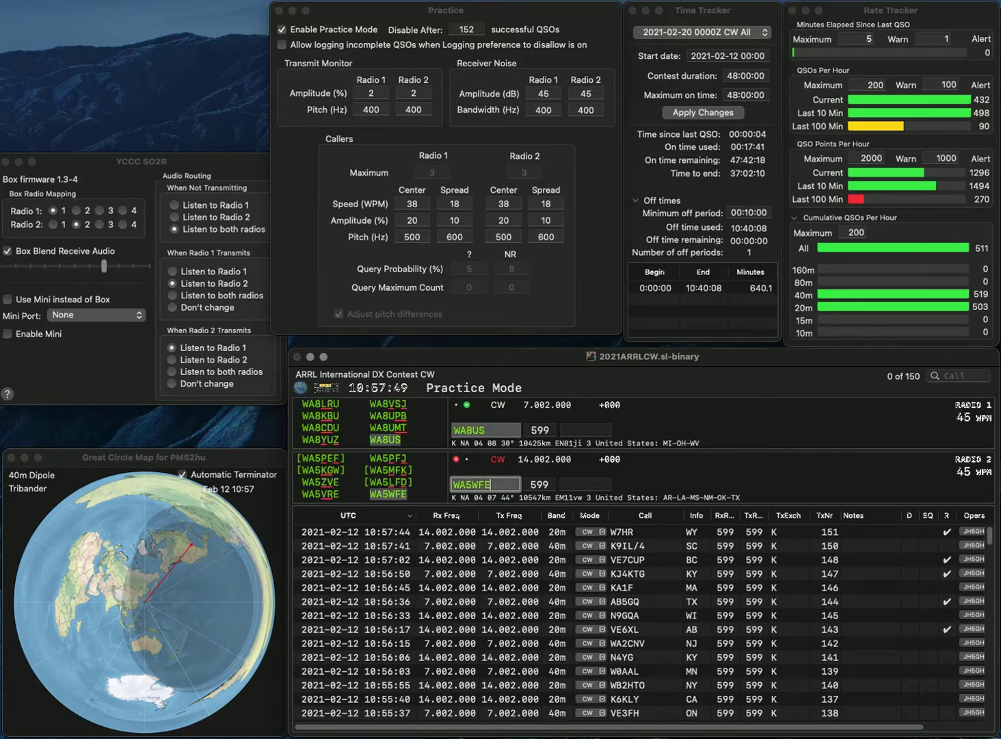
key(Return)
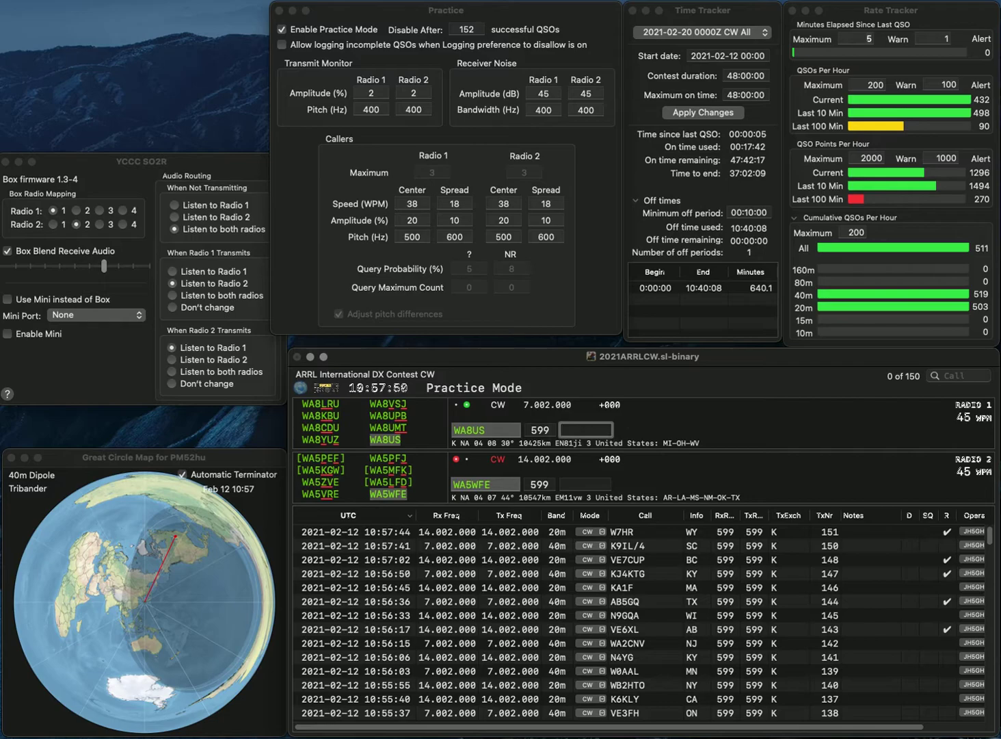
text(WV)
key(Return)
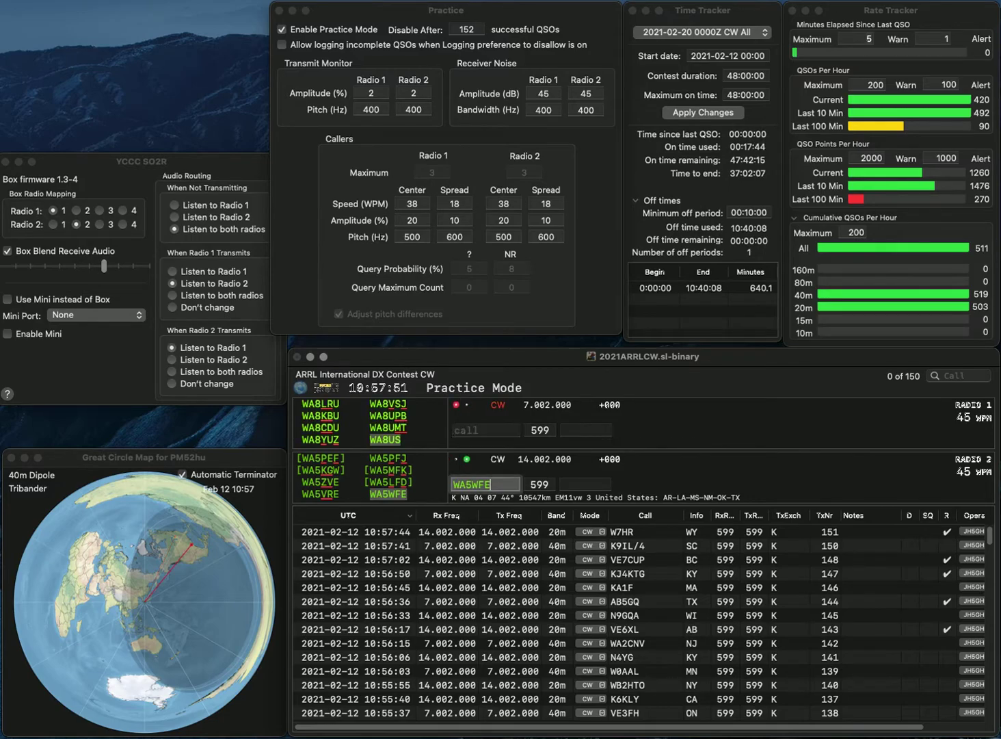
text(NM)
key(Return)
text(A)
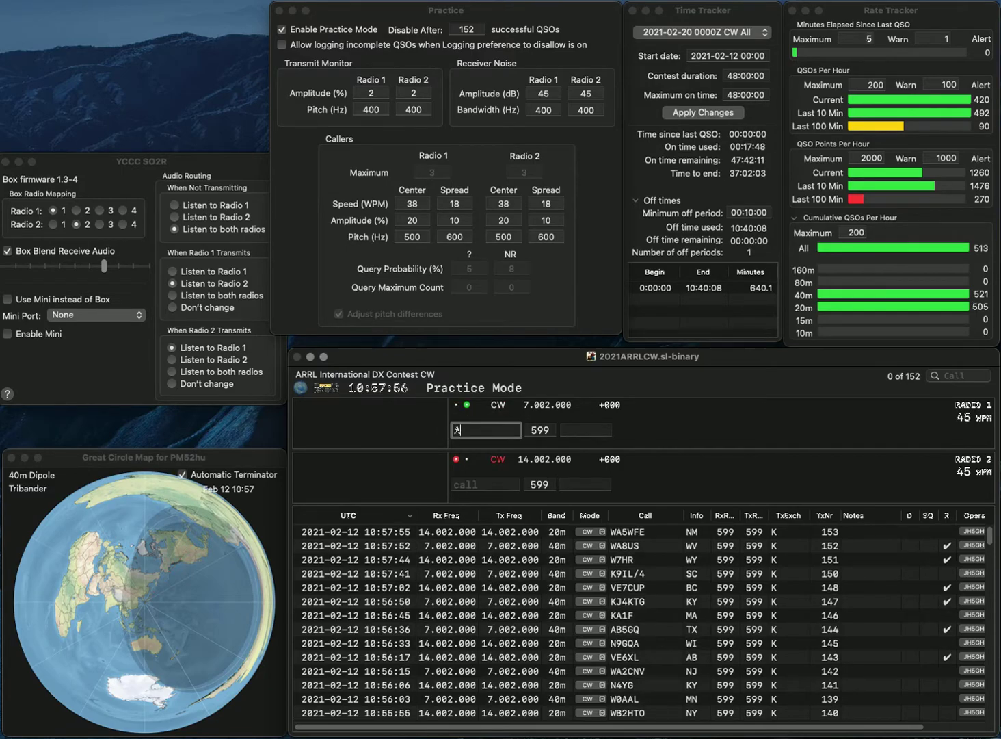
text(A7CT)
key(Return)
text(K9JTP)
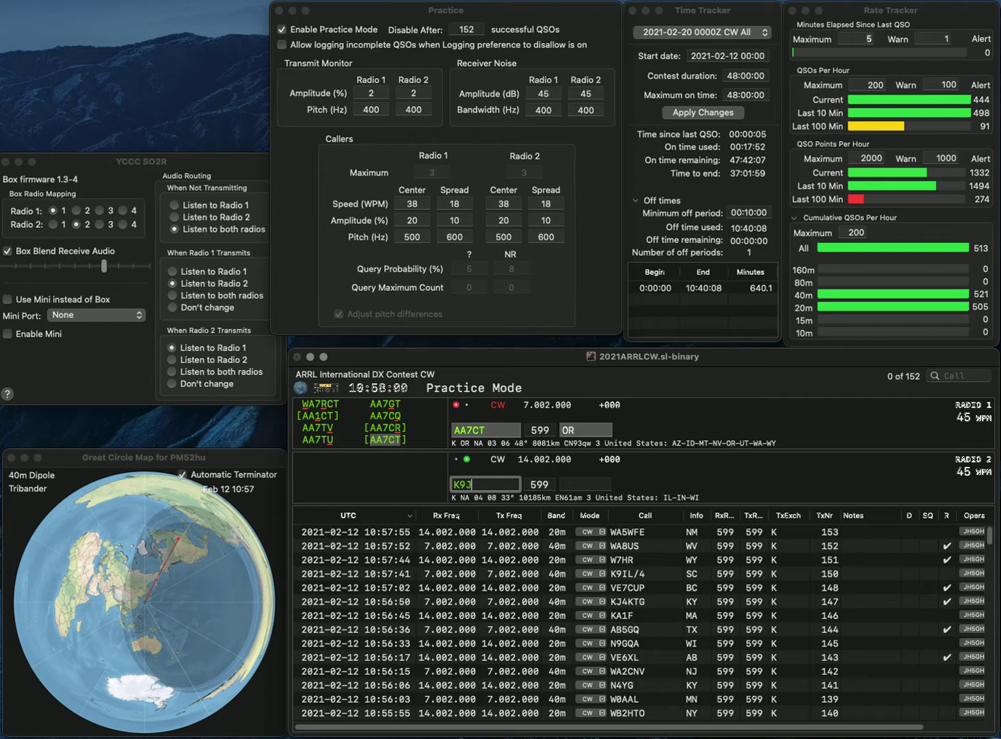
key(Left)
key(BackSpace)
text(W)
key(Return)
text(C)
key(Return)
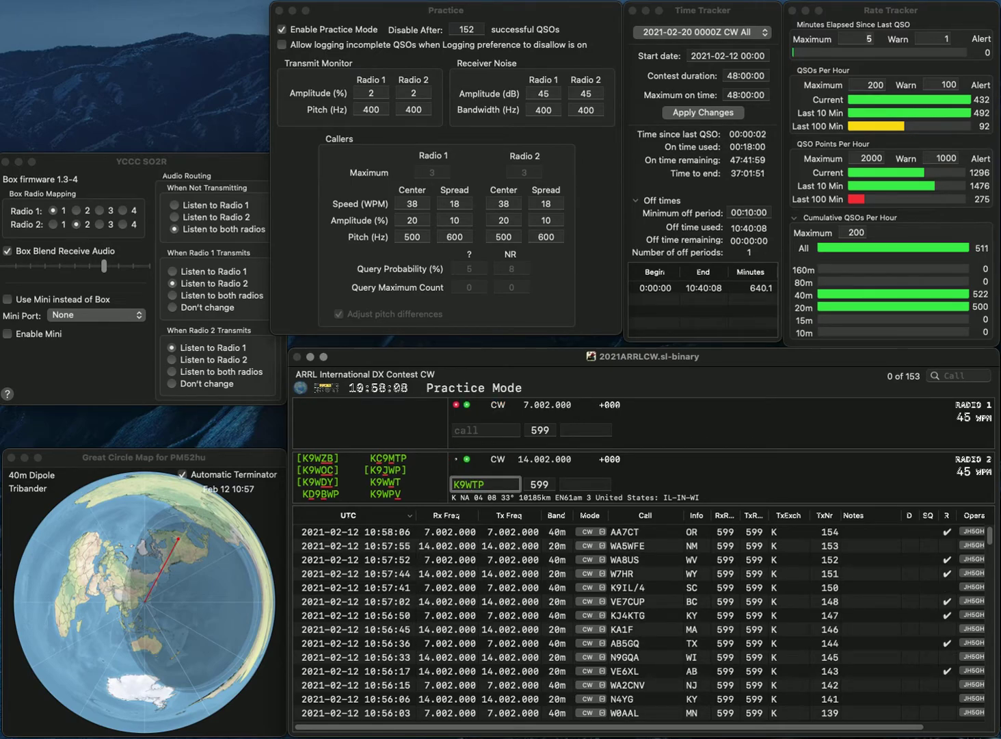
key(BackSpace)
text(J)
key(Delete)
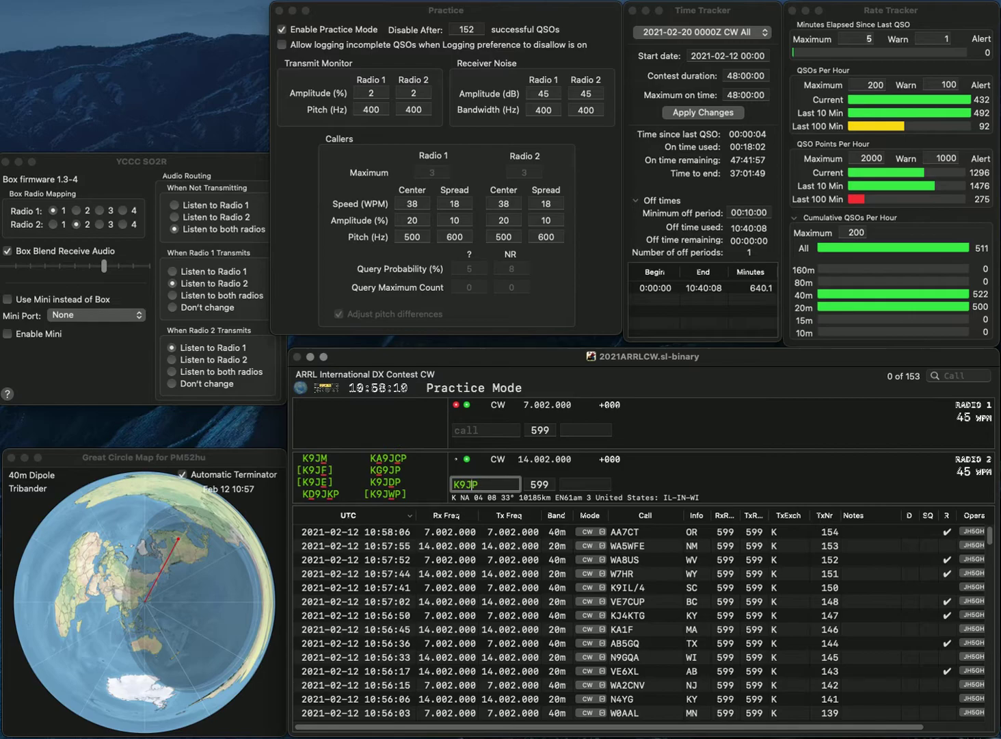
text(W)
key(Return)
key(Return)
text(K9RN)
key(Return)
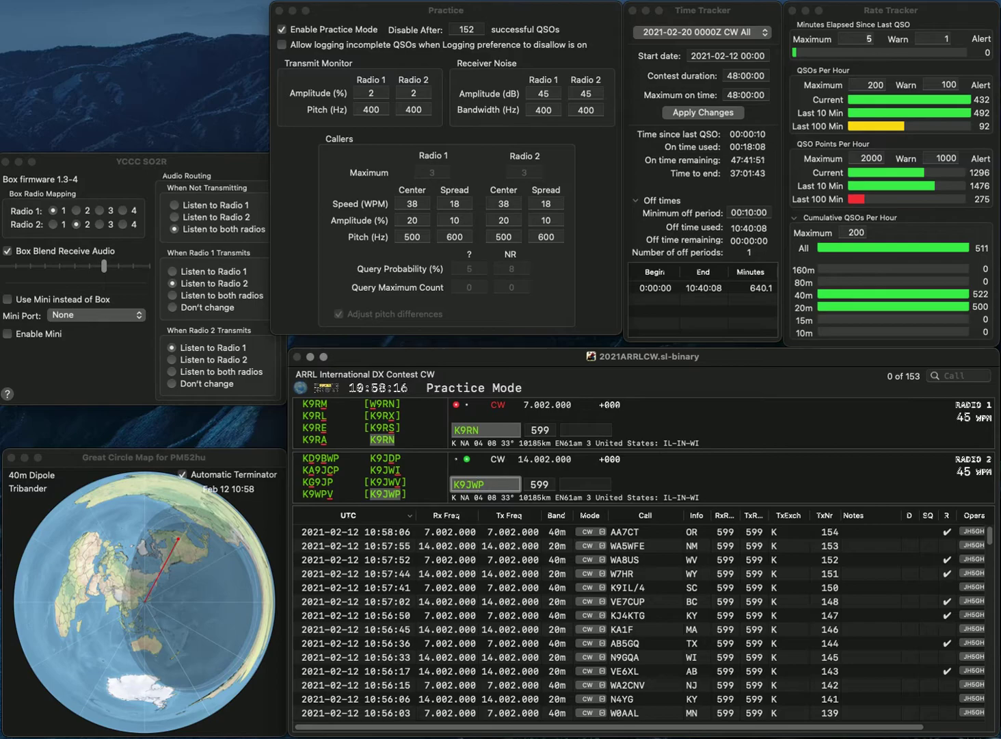
text(K9JWP)
key(BackSpace)
key(BackSpace)
text(DP)
key(Return)
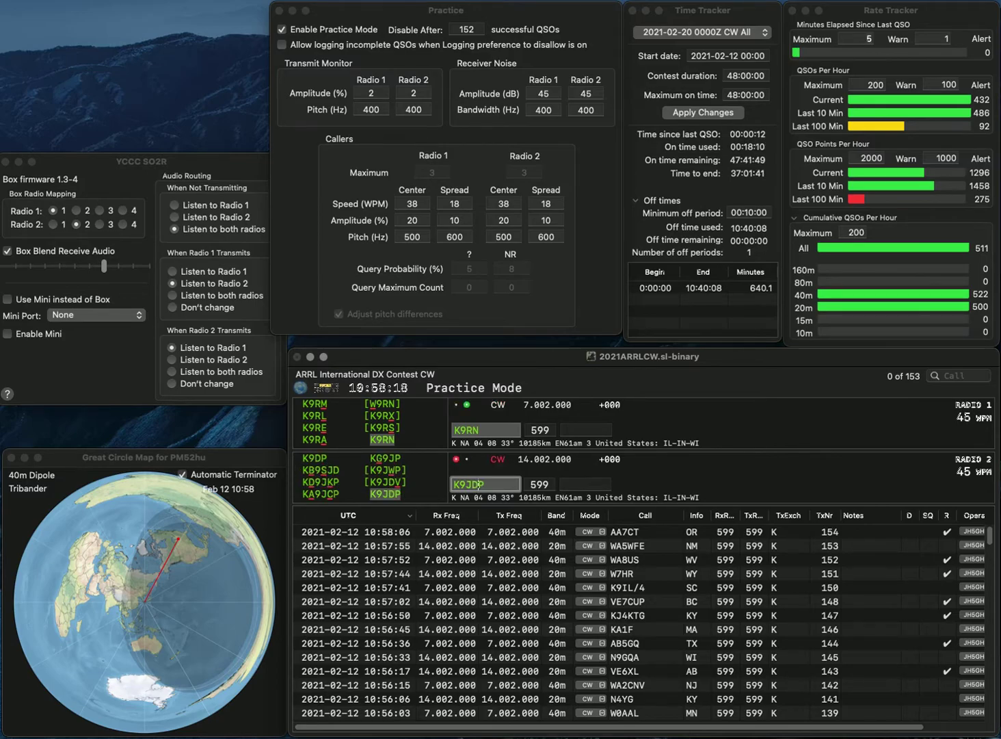
key(space)
Log K9RN and K9JDP, both with exchange IN
text(IN)
key(Return)
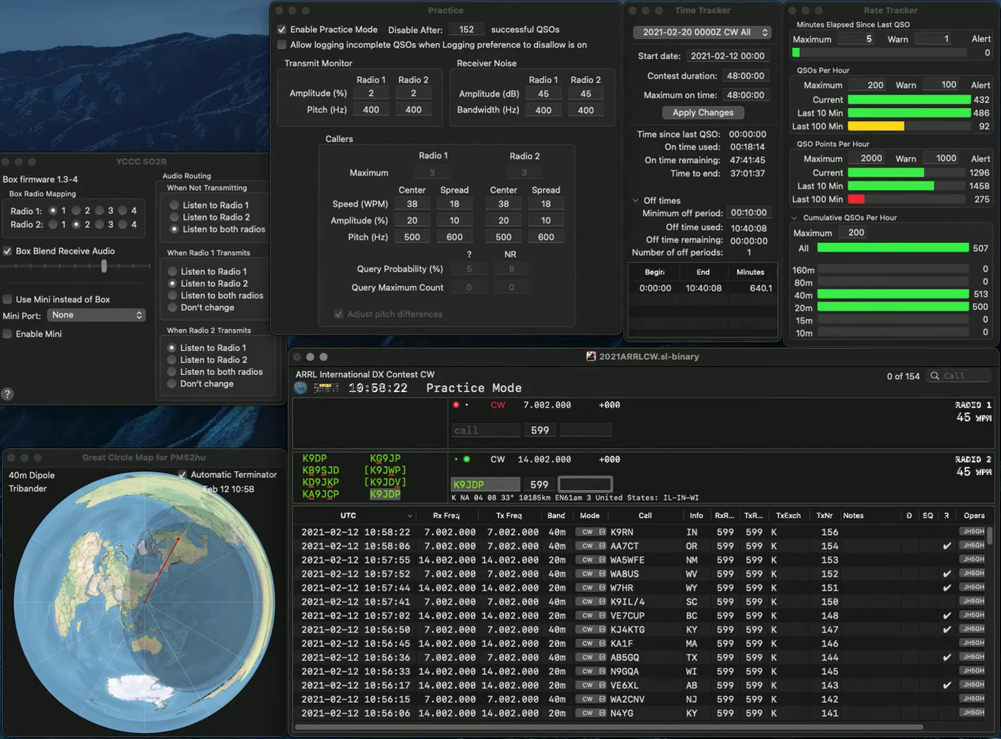
text(IN)
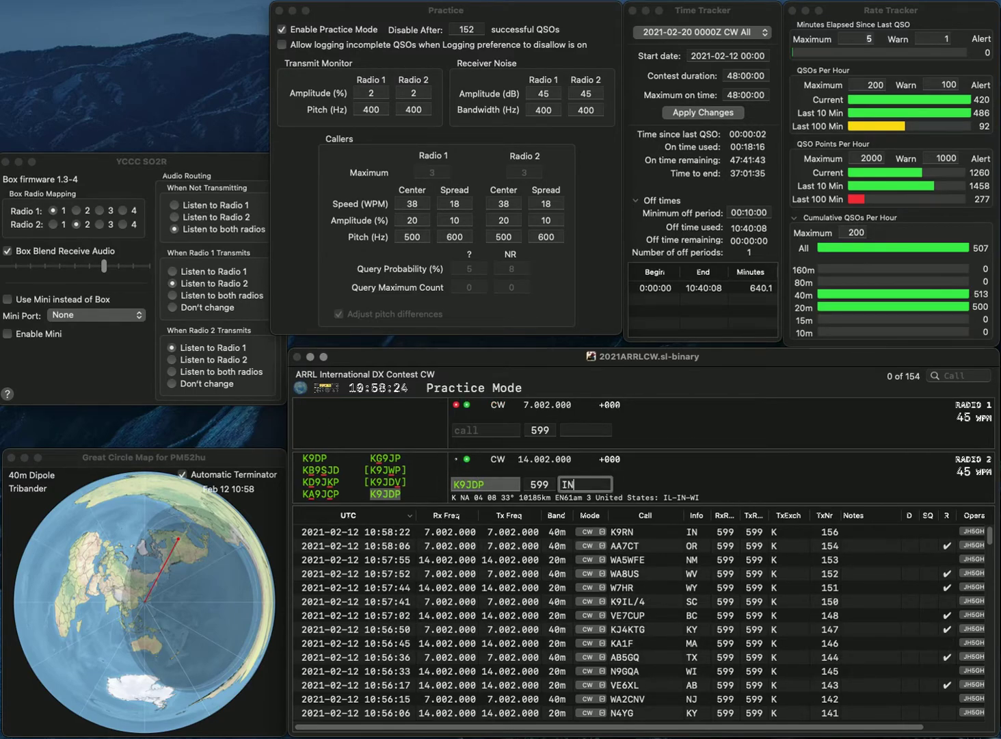
key(Return)
Call AC8Y and KB4RH, logging AC8Y with exchange TN
text(AC8Y)
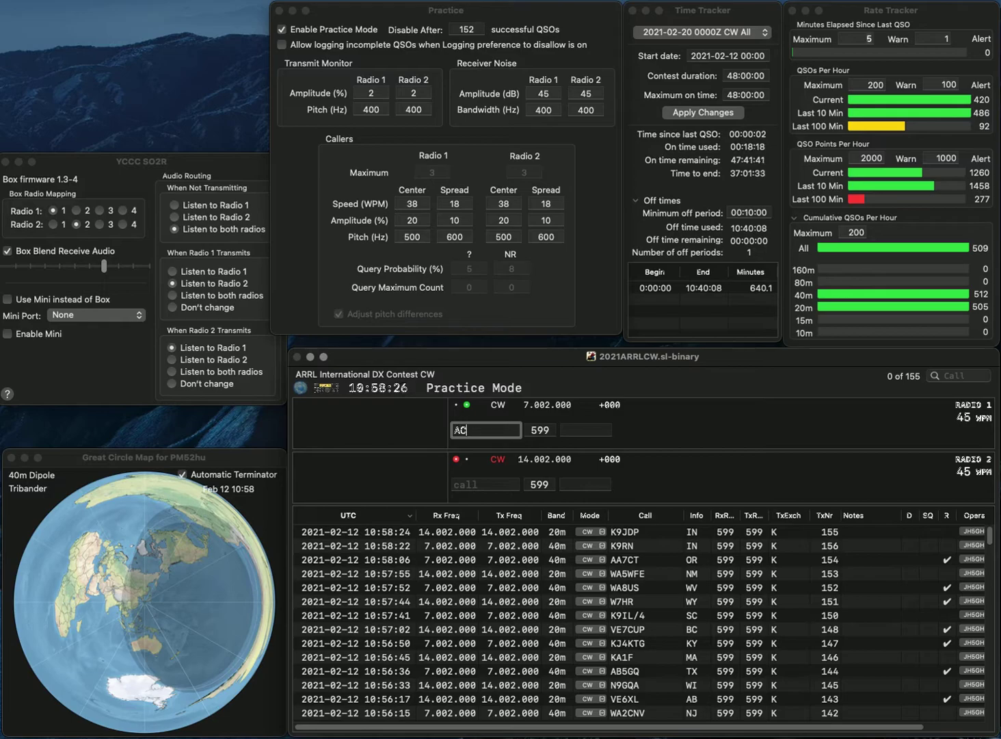
key(Return)
text(KB)
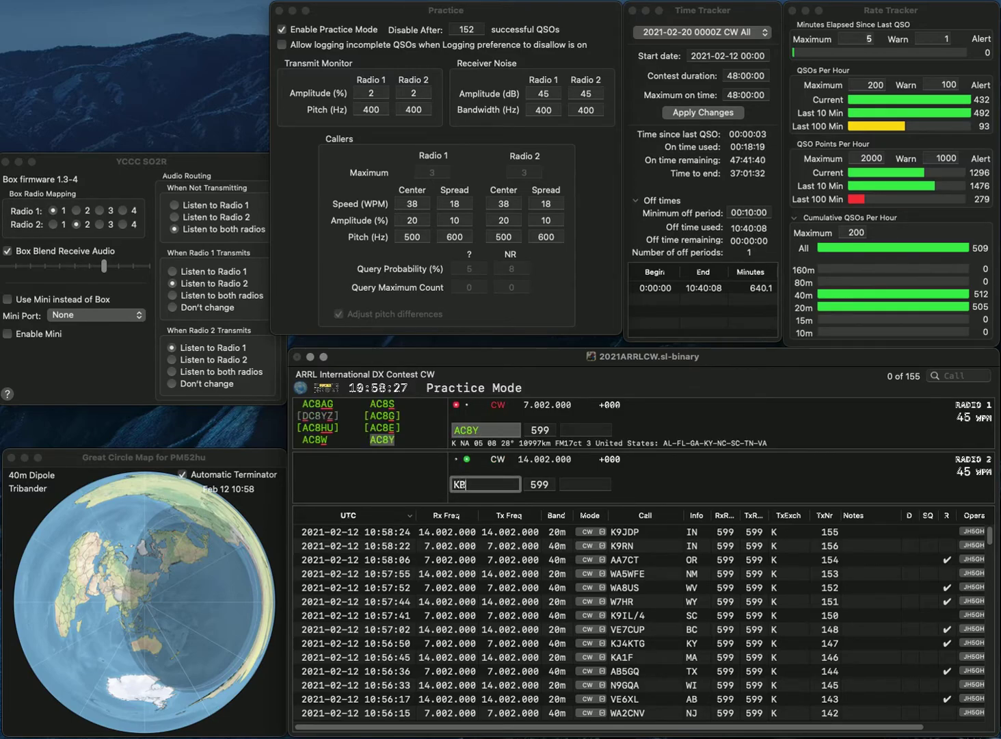
text(4RH)
key(Return)
text(TN)
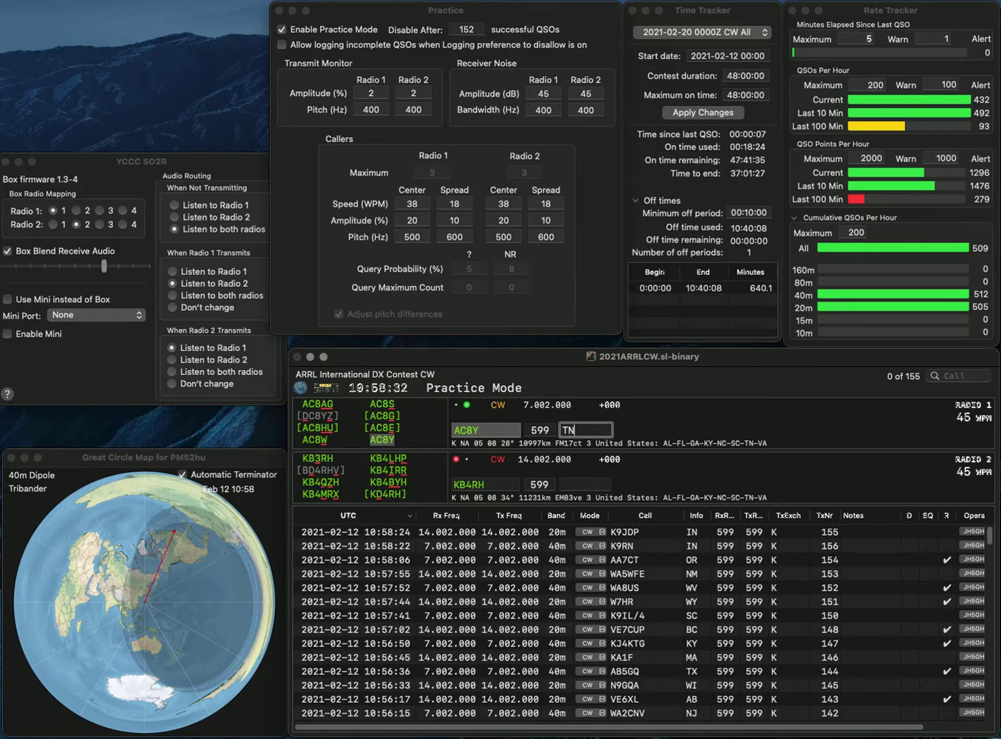
key(Return)
key(space)
key(BackSpace)
text(D)
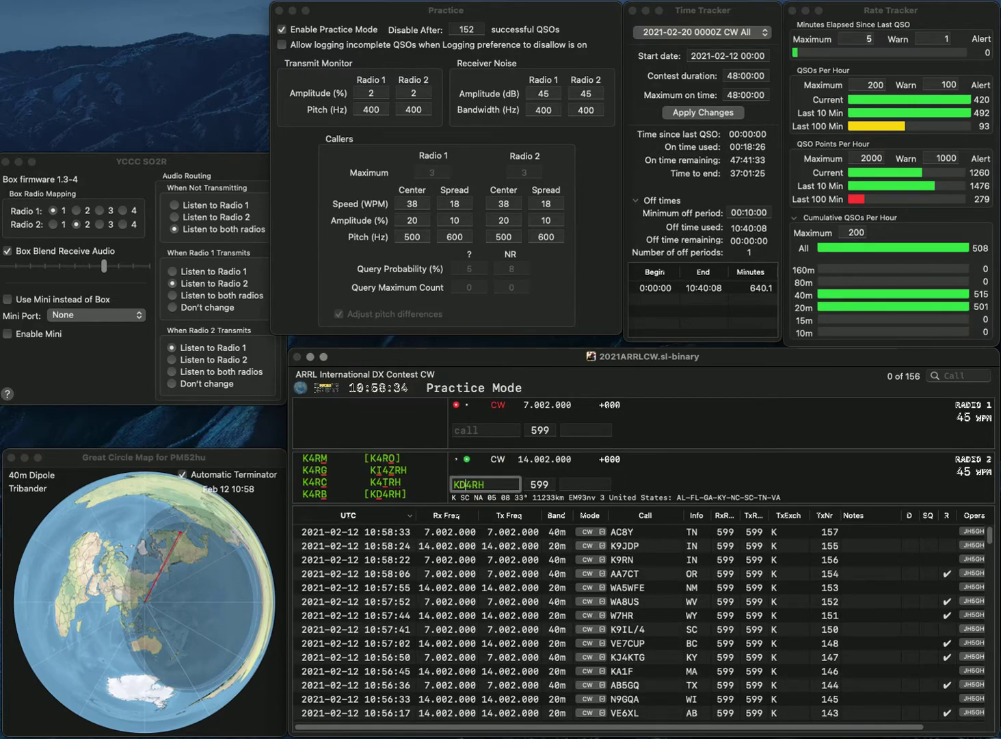
key(Return)
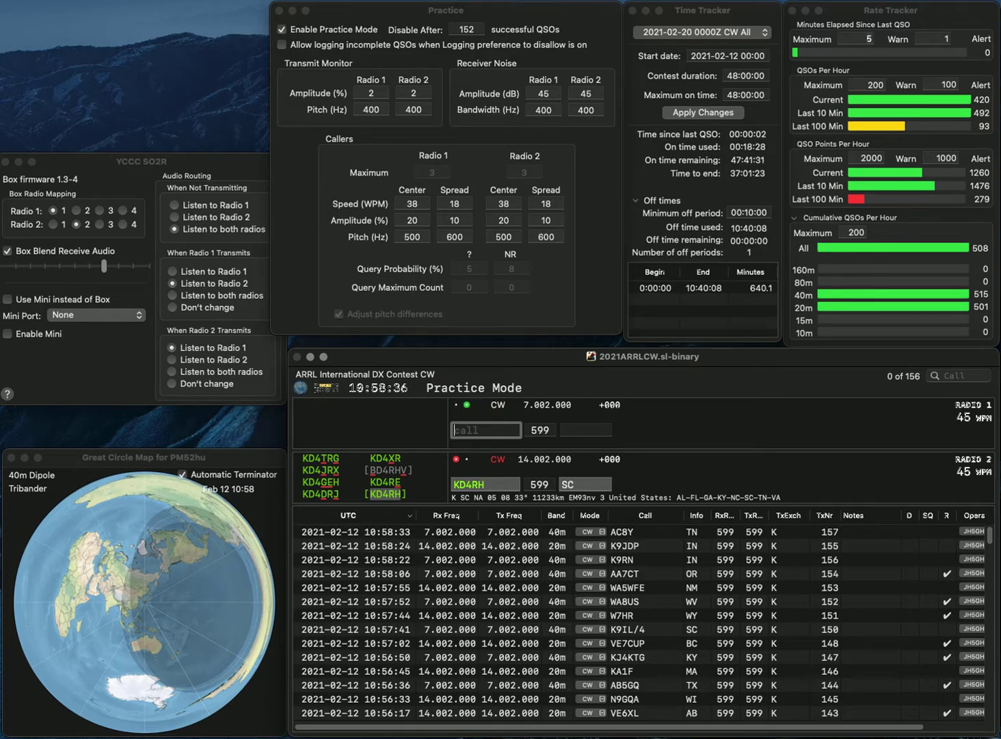
Call K4MWM, then log KD4RH with SC and K4MWM with NC
text(K4MWM)
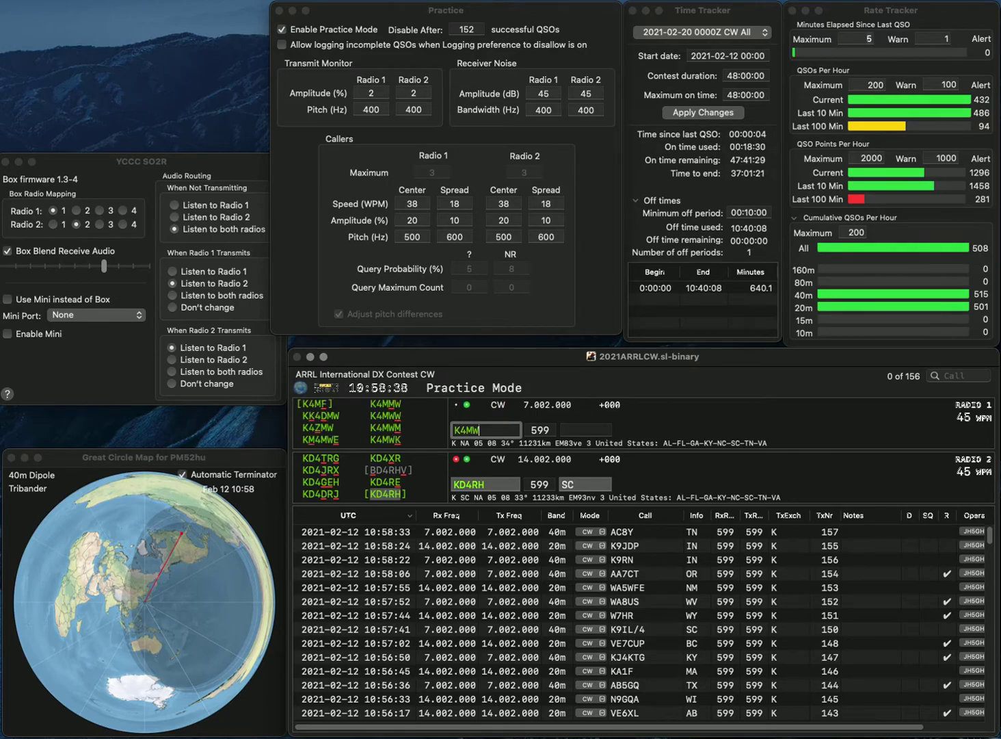
key(Return)
key(space)
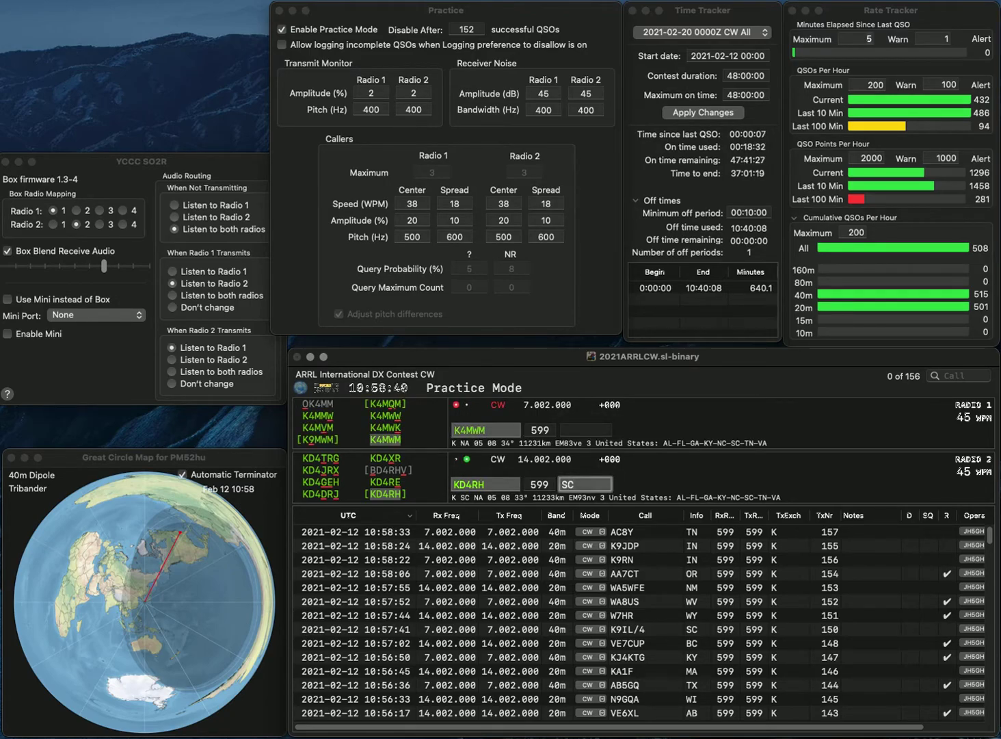
key(Return)
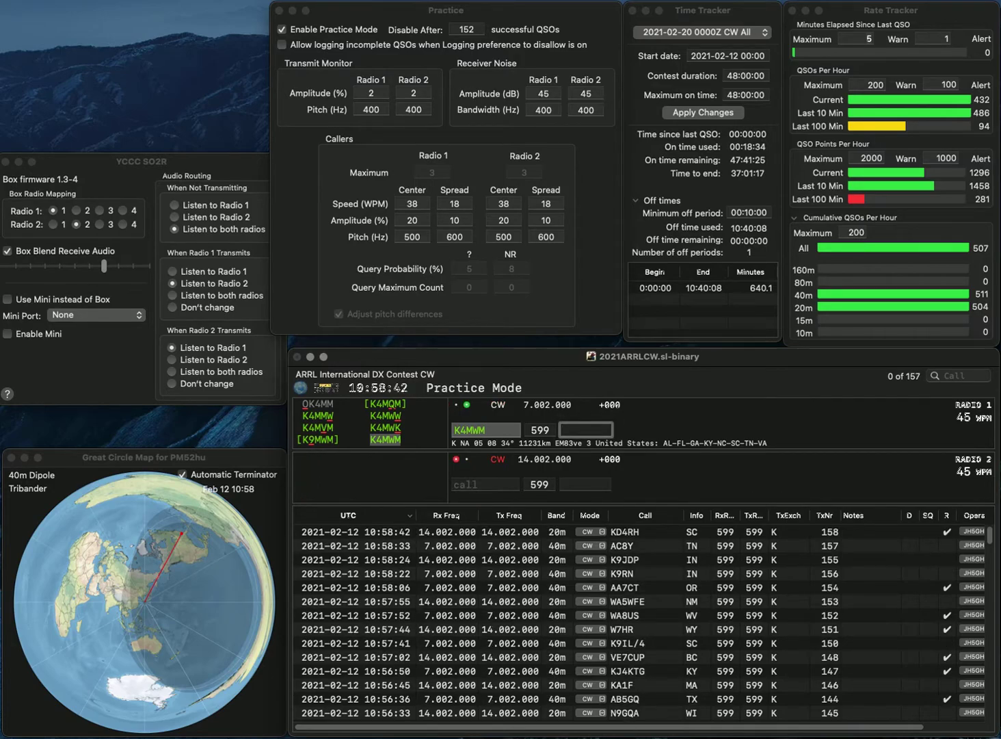
text(C)
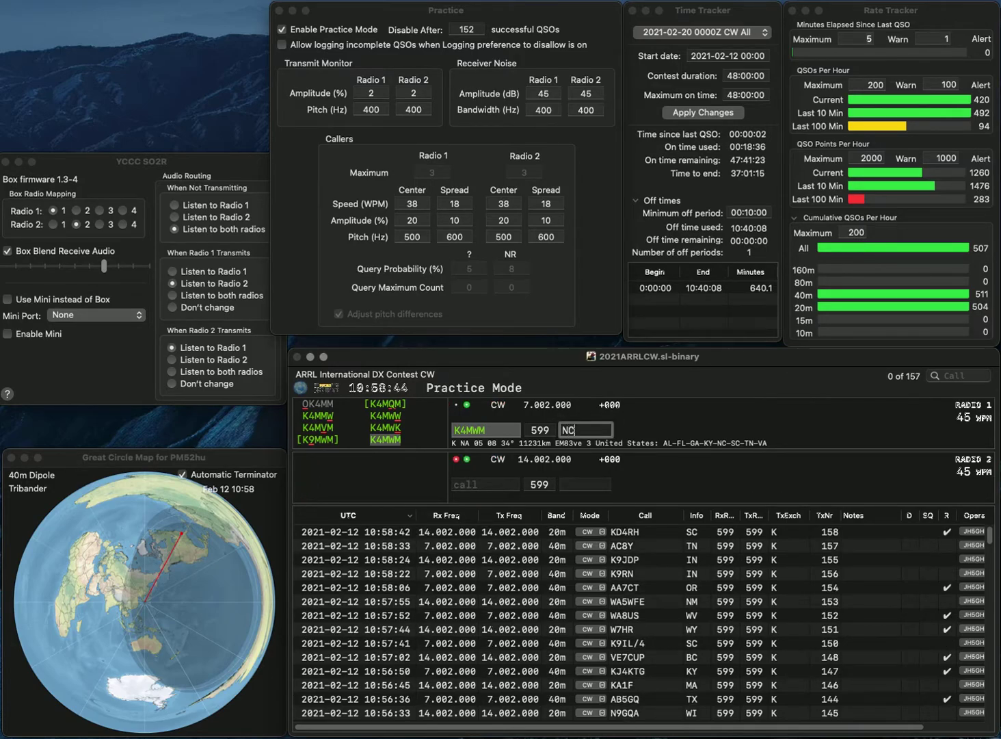
key(Return)
text(KG5PY)
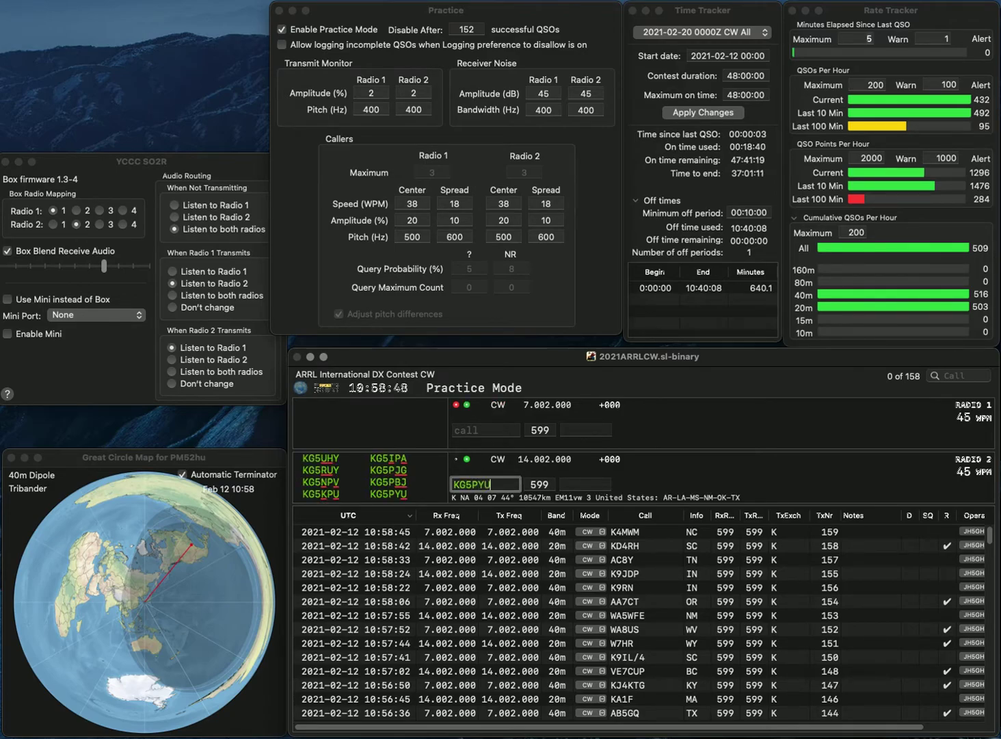
text(U)
key(Return)
text(AA2BJ)
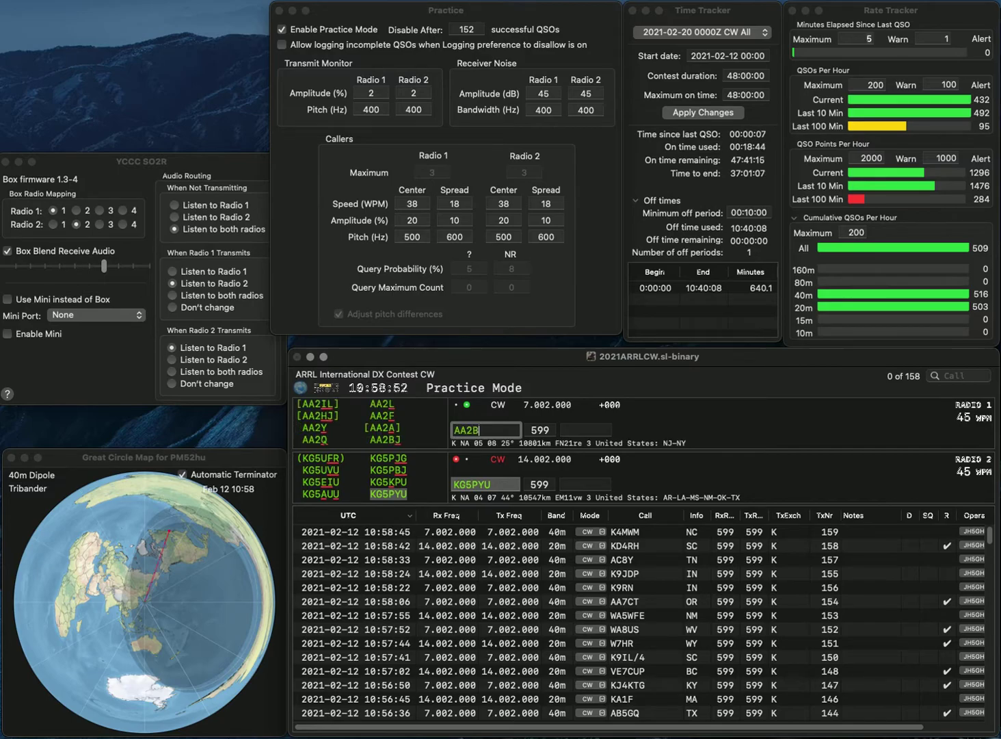
key(Return)
text(LA)
key(Return)
text(N)
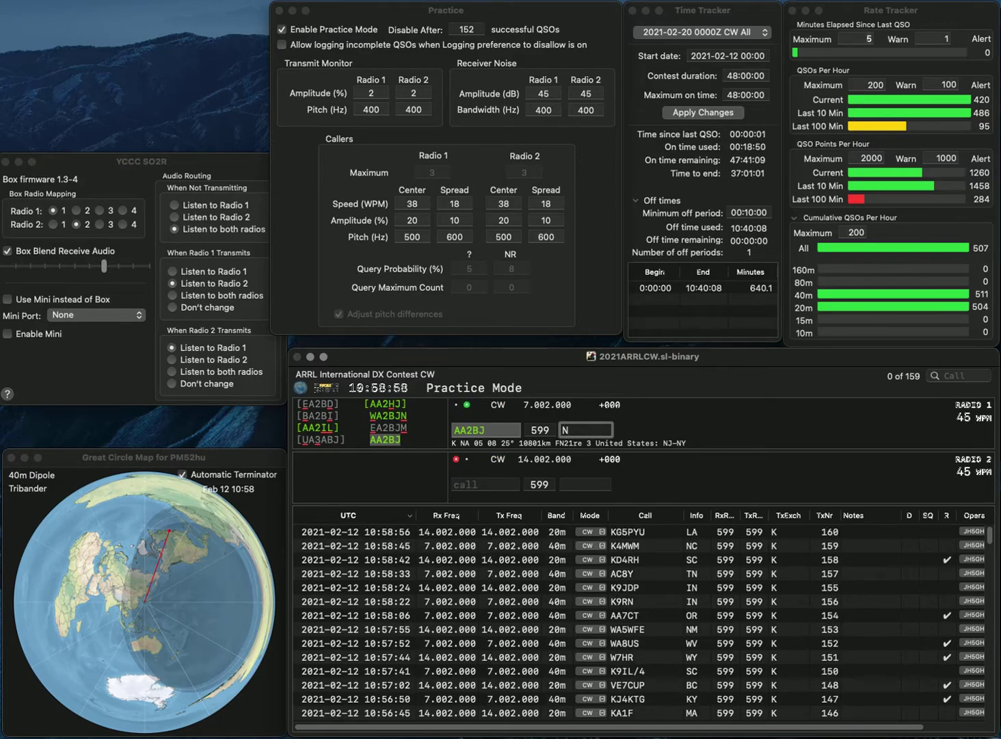
text(Y)
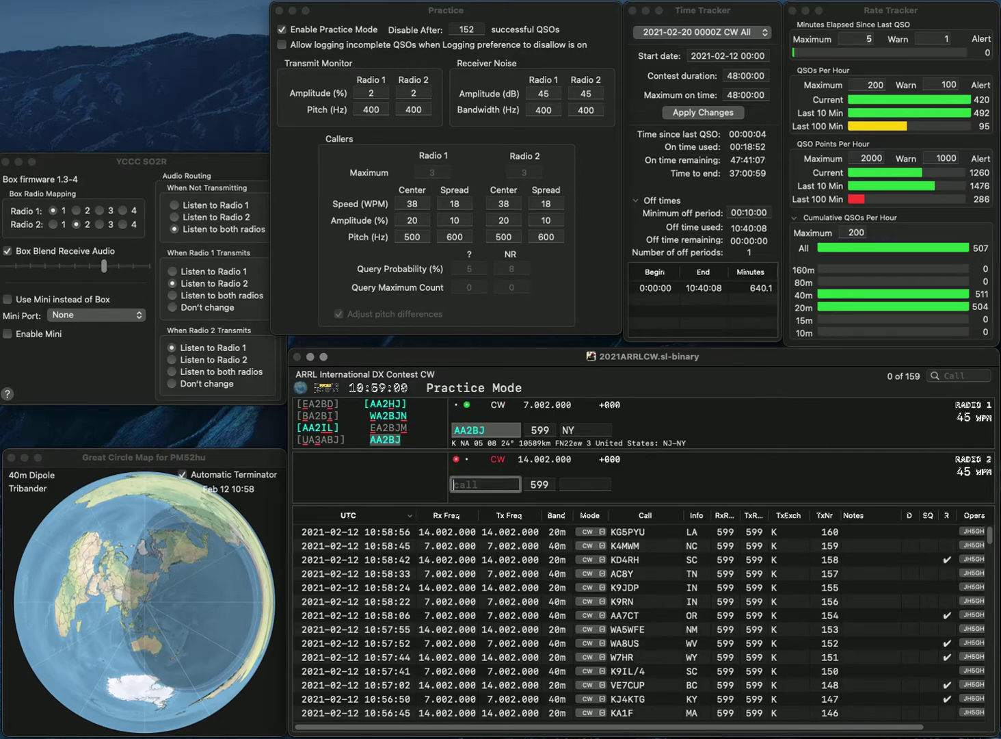
key(Return)
text(KE)
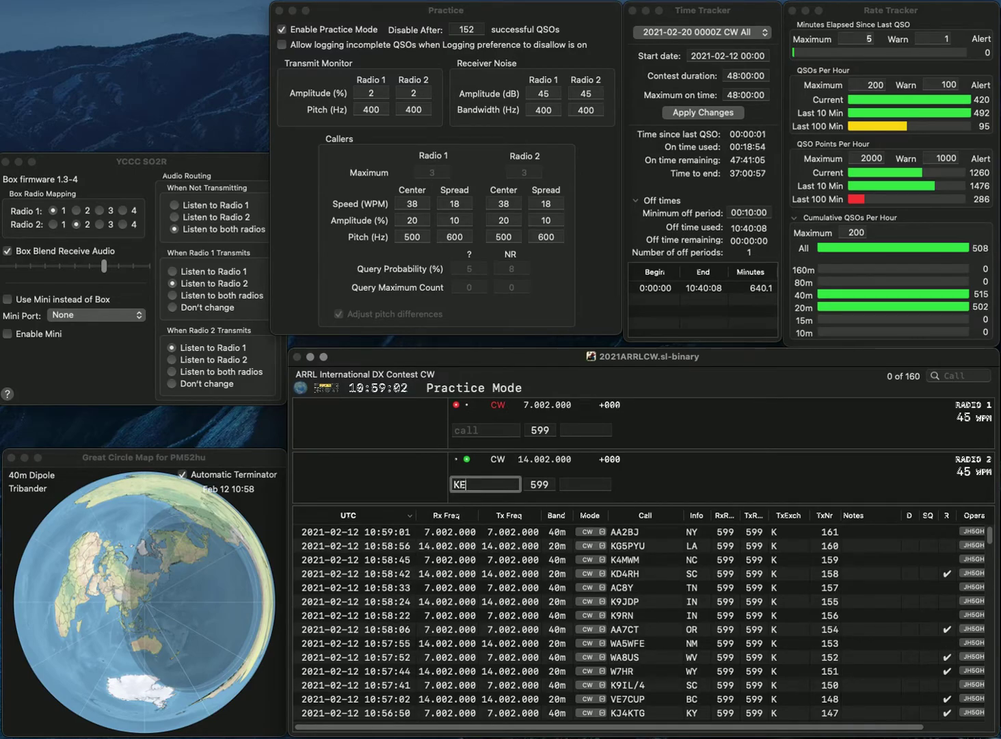
text(6ZLY)
key(Return)
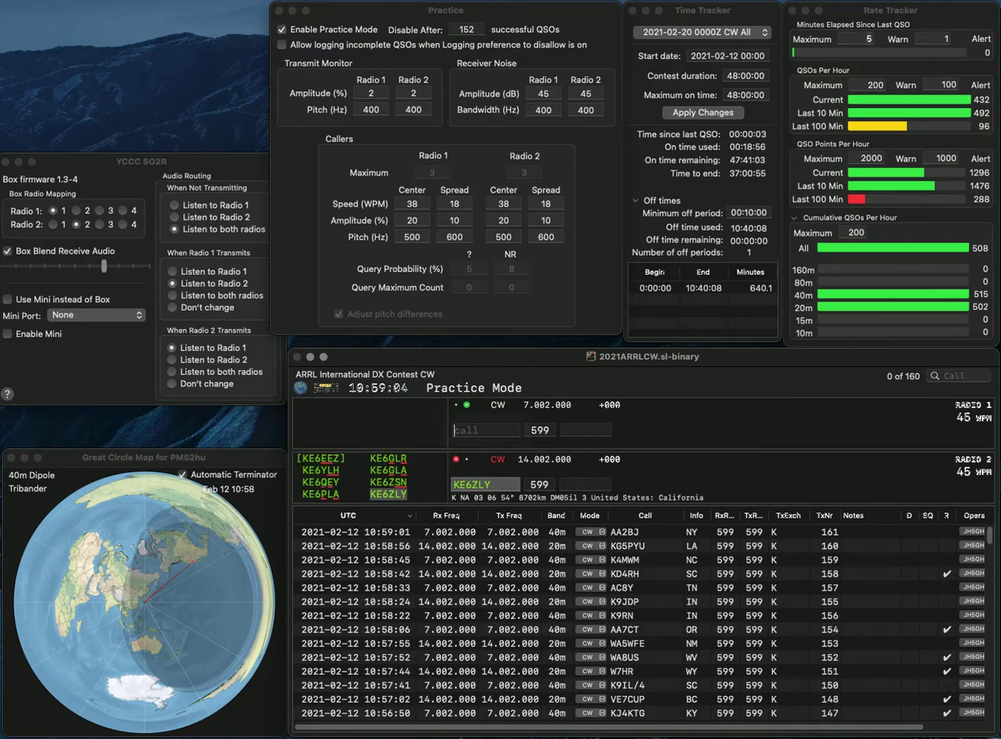
text(XU)
click(455, 429)
text(N)
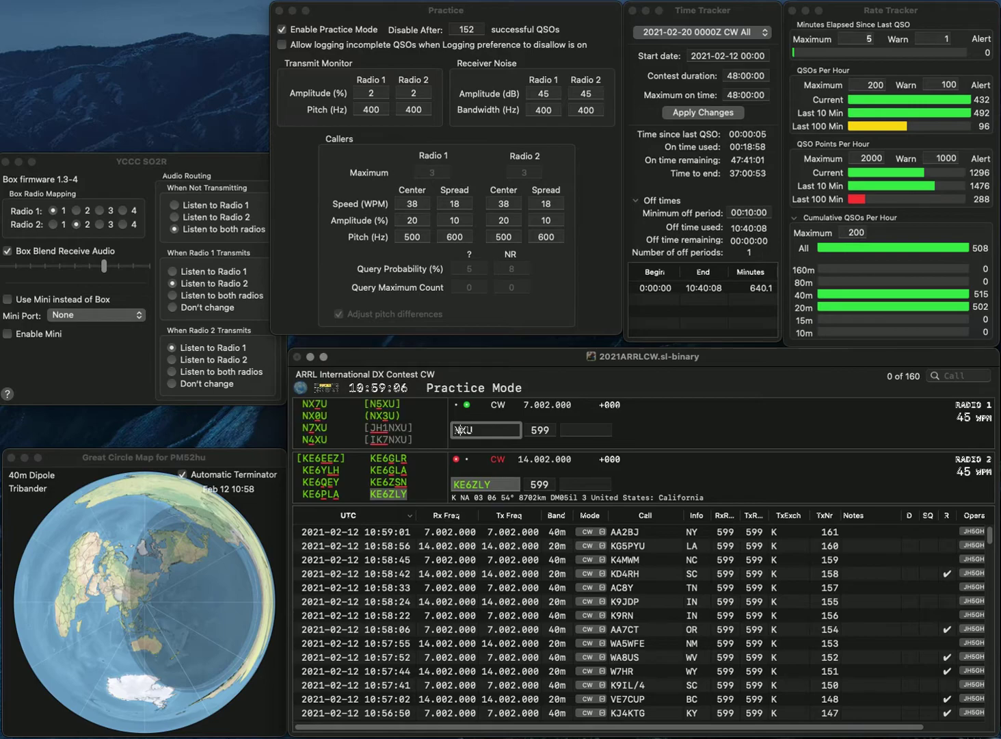
key(Return)
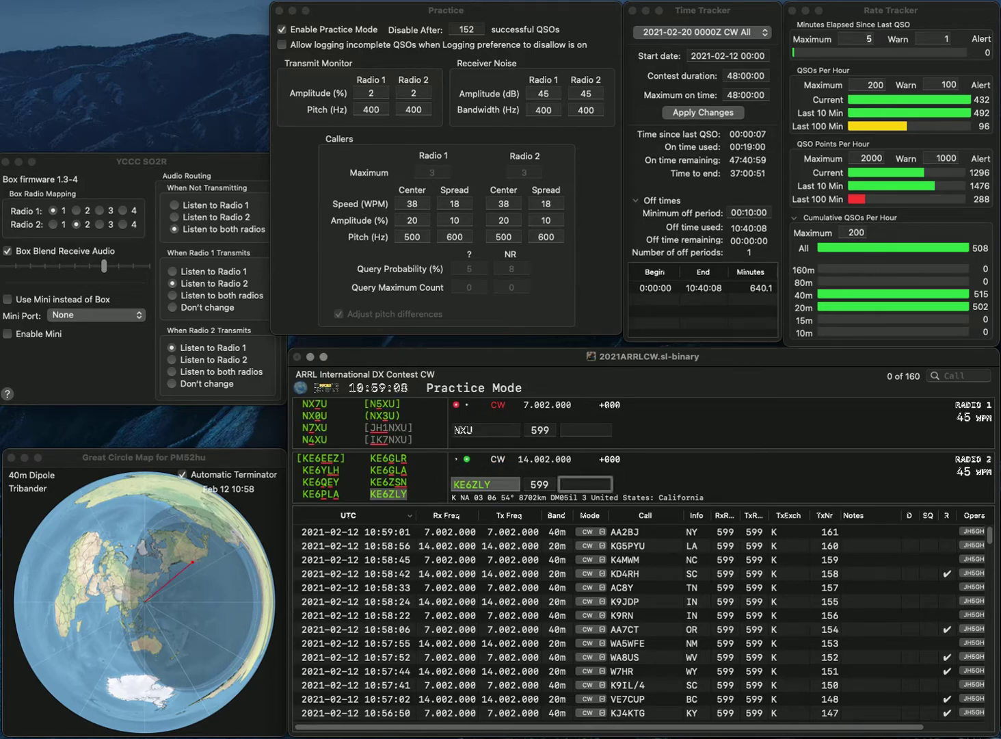
text(CA)
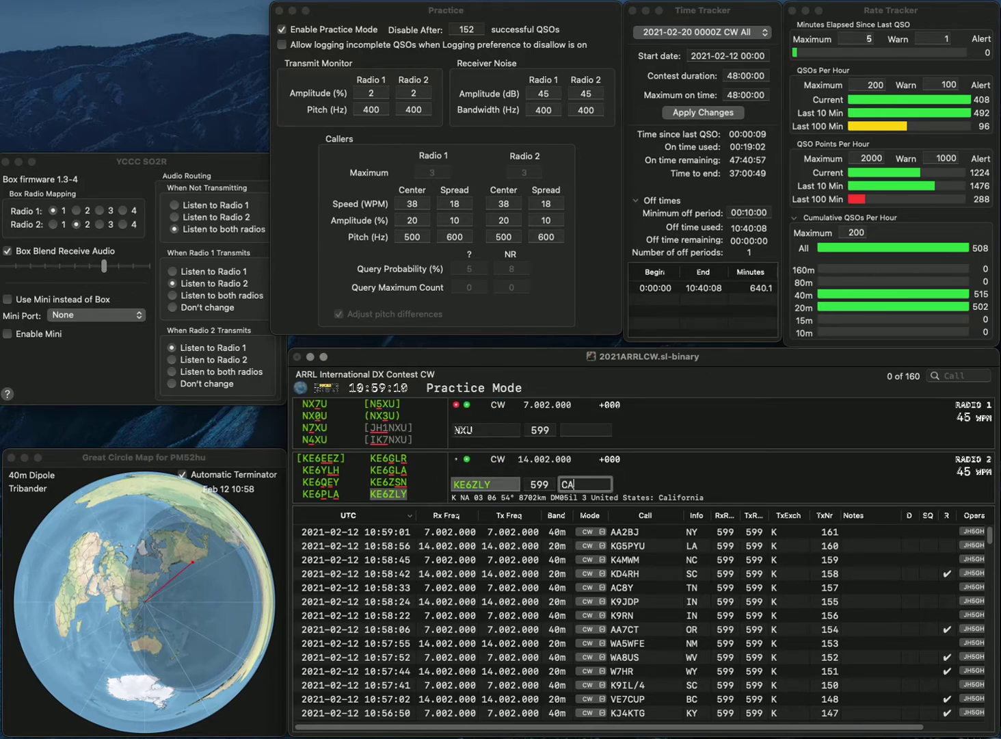
key(Return)
Complete NXU as N4XU, call N3EB on radio 2, and log N4XU in TN and N3EB in DE
click(466, 429)
text(4)
key(Return)
text(N3EB)
key(Return)
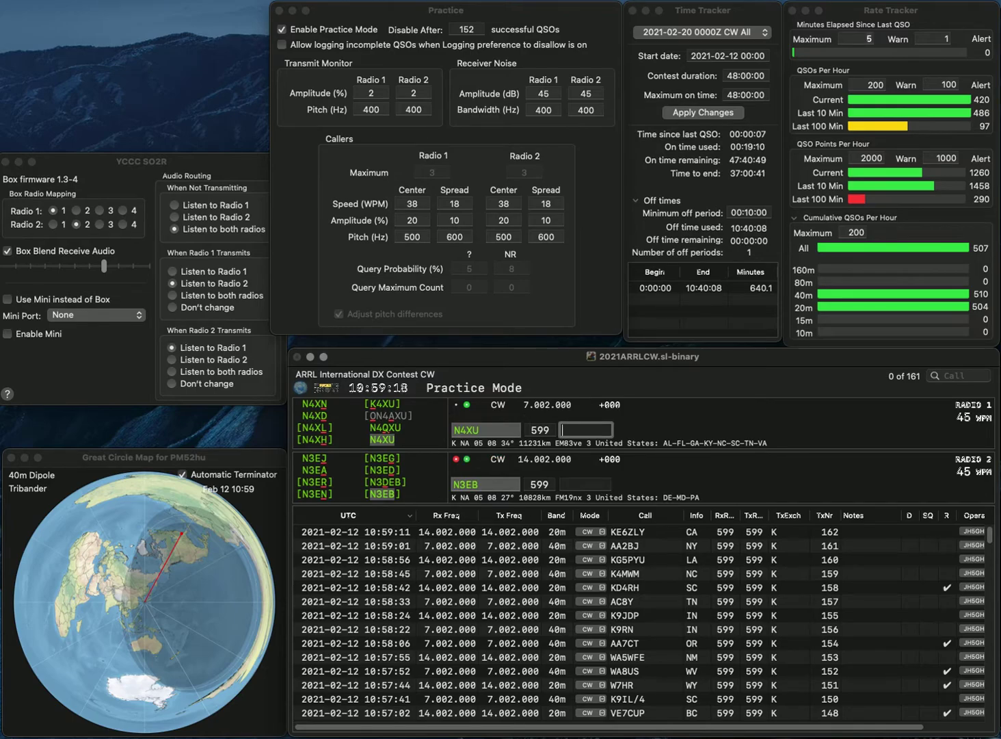
text(TN)
key(Return)
key(Tab)
text(DE)
key(Return)
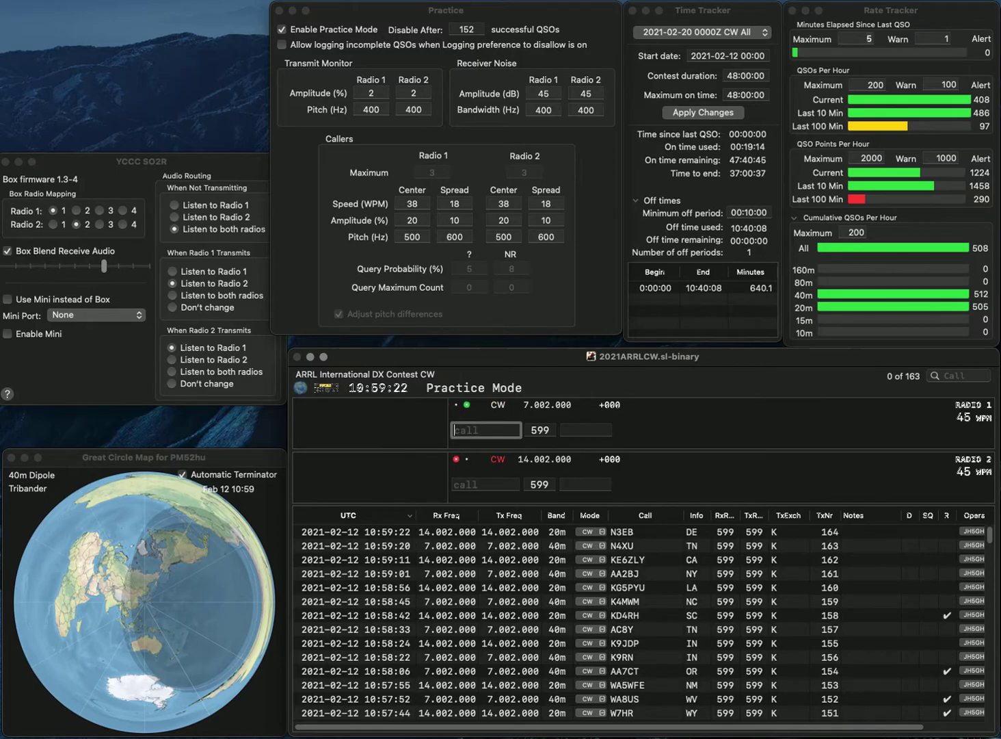
text(W2GJF)
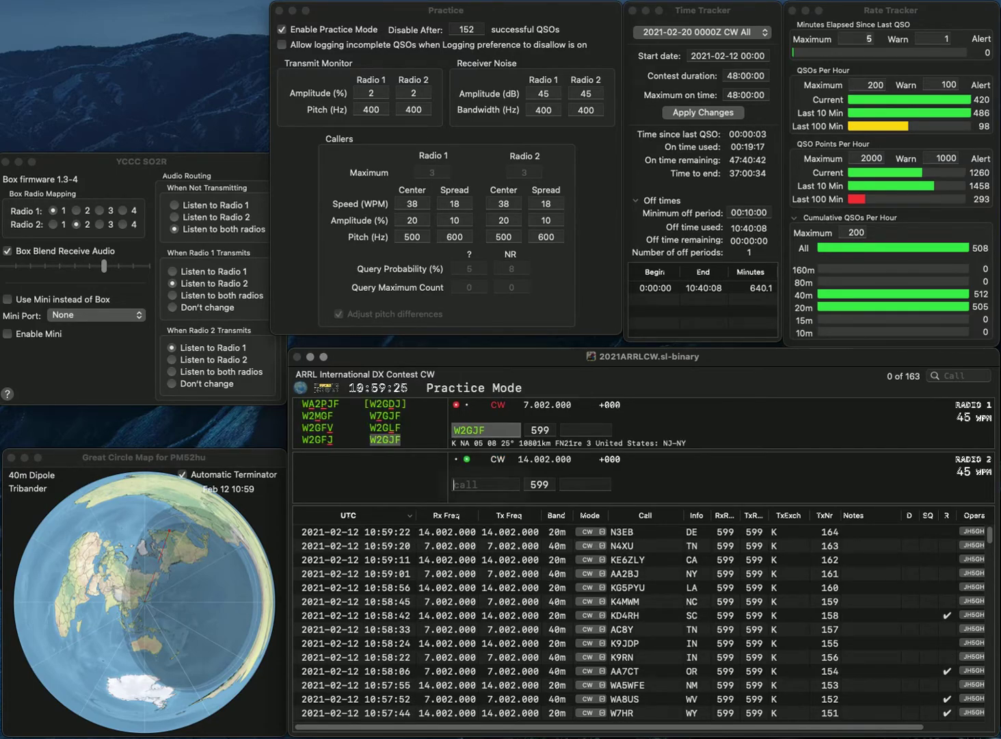
key(Return)
text(VA7SP)
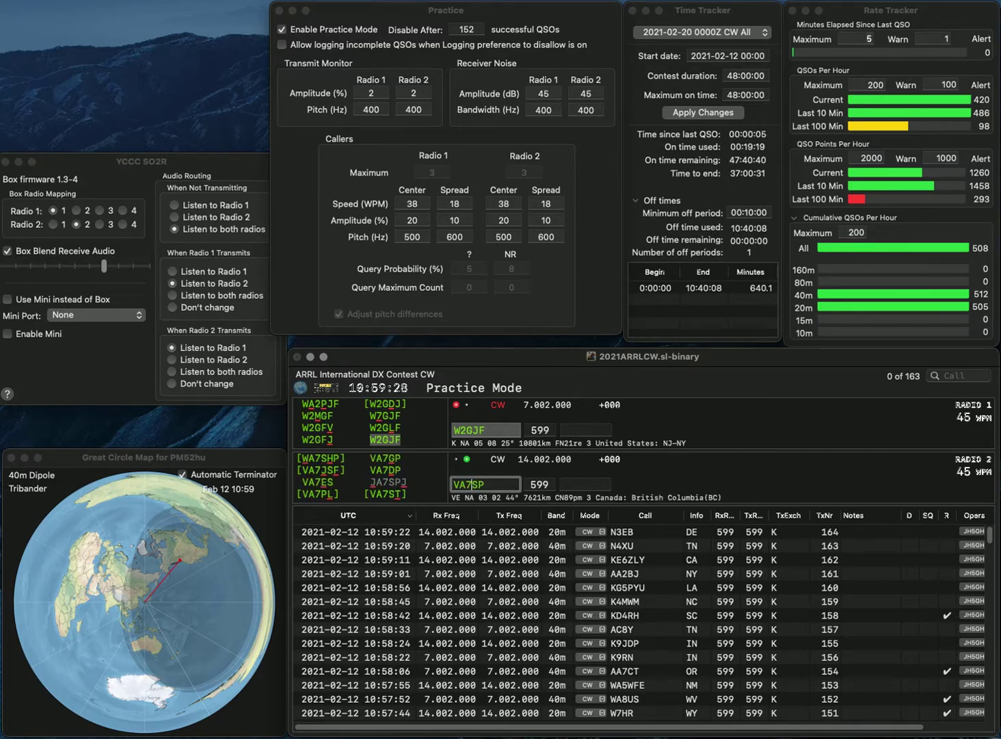
key(BackSpace)
text(6)
key(Return)
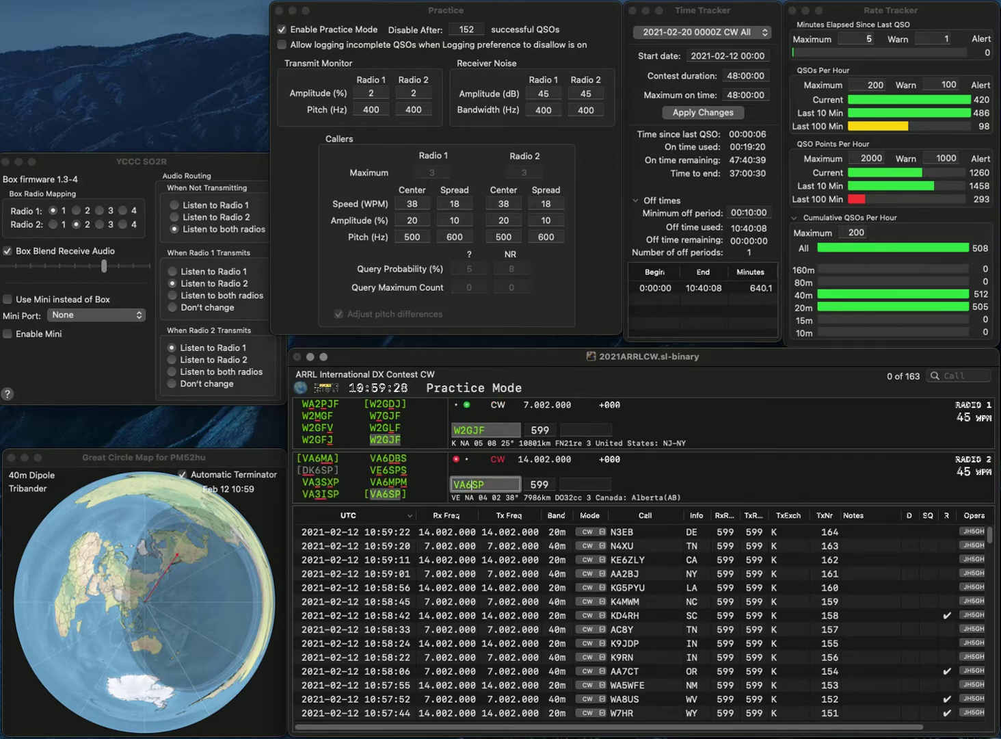
text(O)
text(Y)
key(Return)
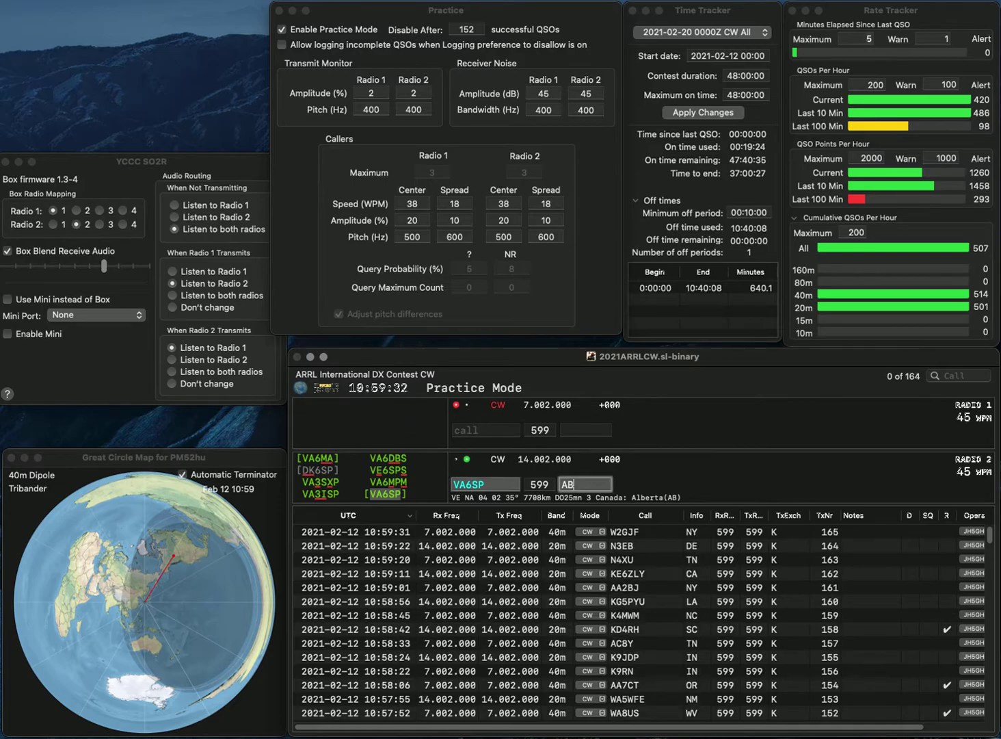
key(Return)
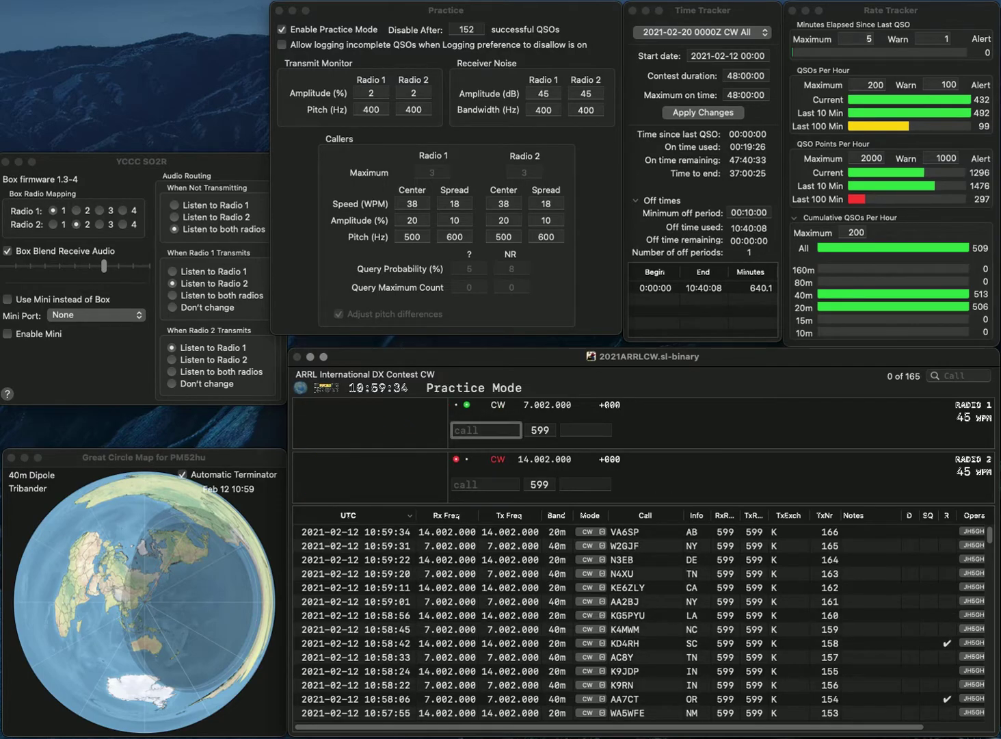
text(KE6SSL)
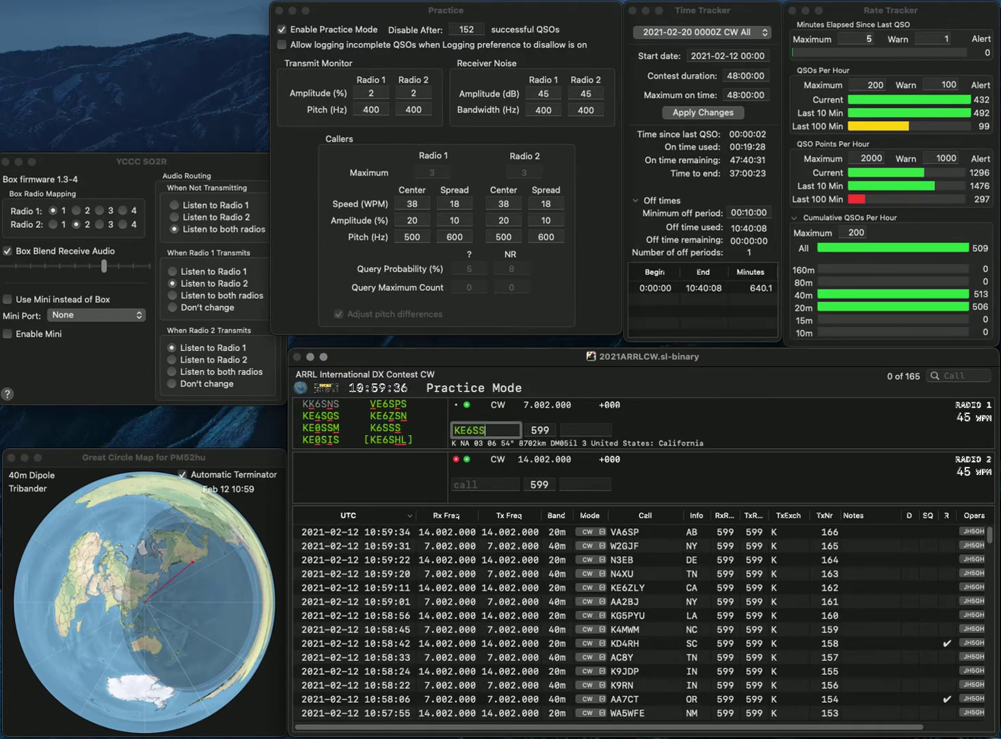
key(BackSpace)
key(BackSpace)
text(HL)
key(Return)
text(AC)
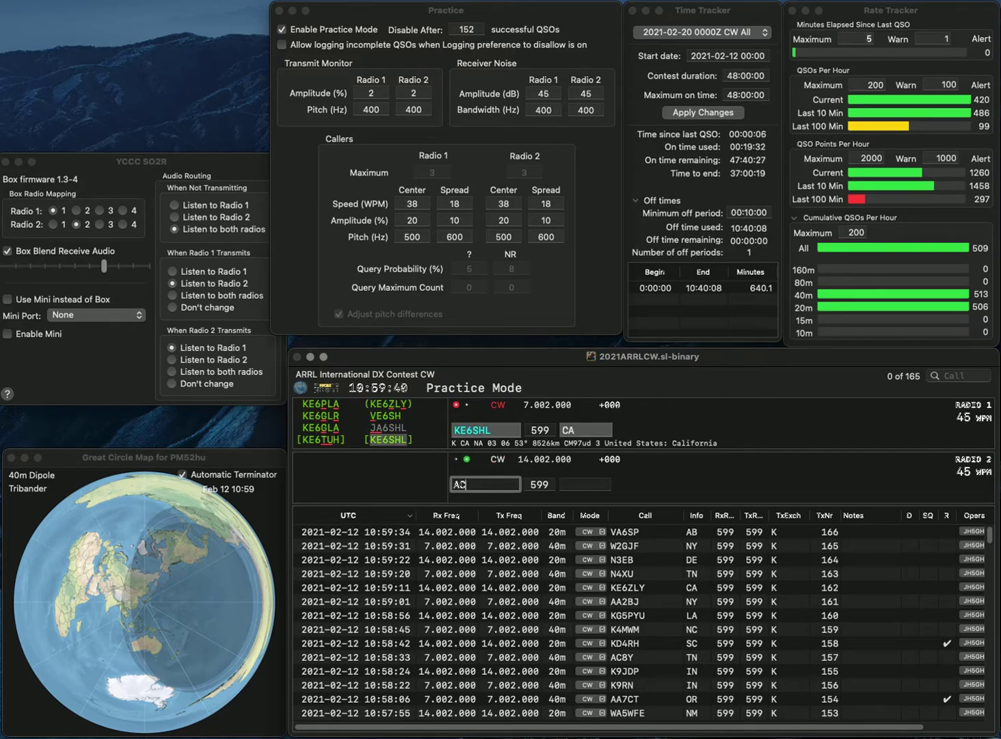
text(8S)
key(Return)
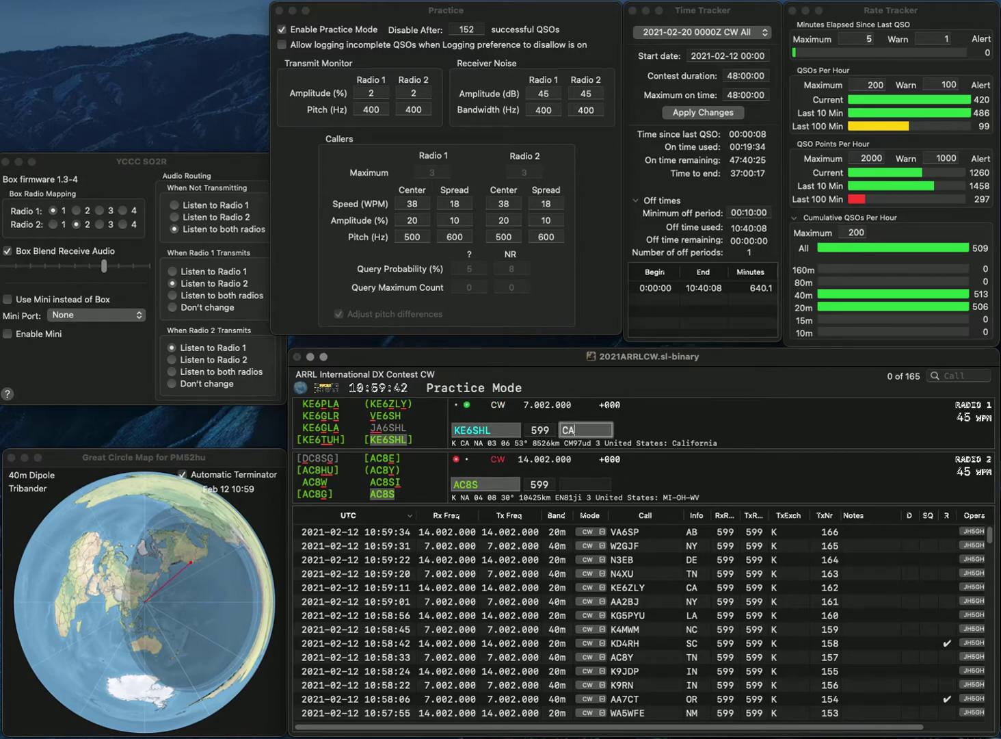
key(Return)
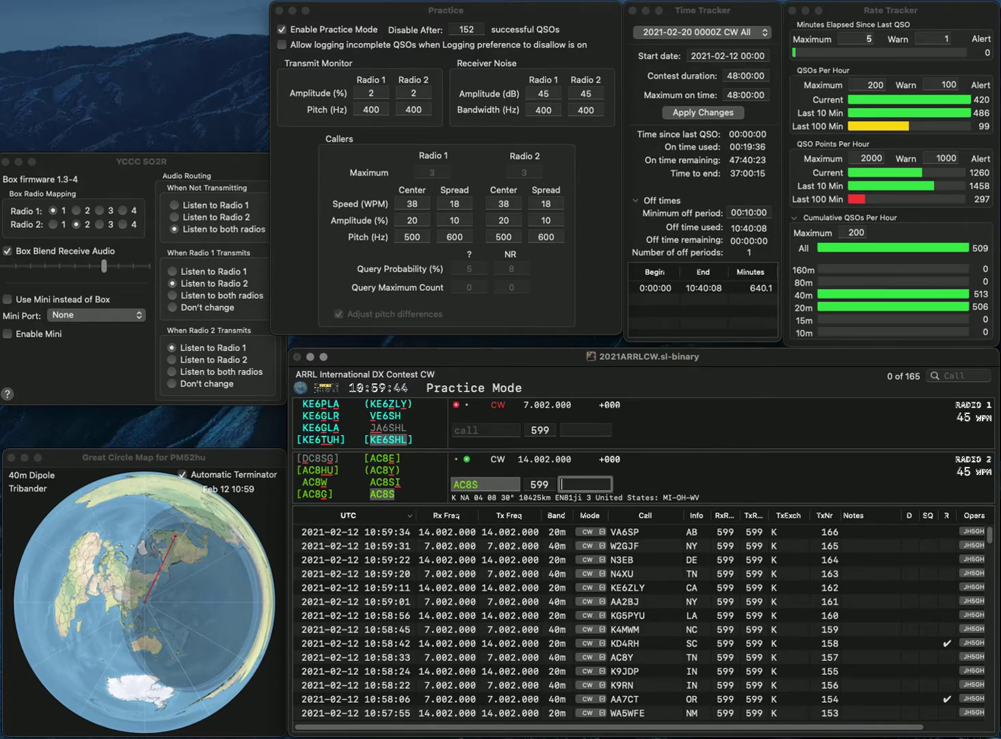
text(OH)
key(Return)
Remove the stray E from radio 1's VEA3KD call and send K4AL on radio 2
text(VEA3)
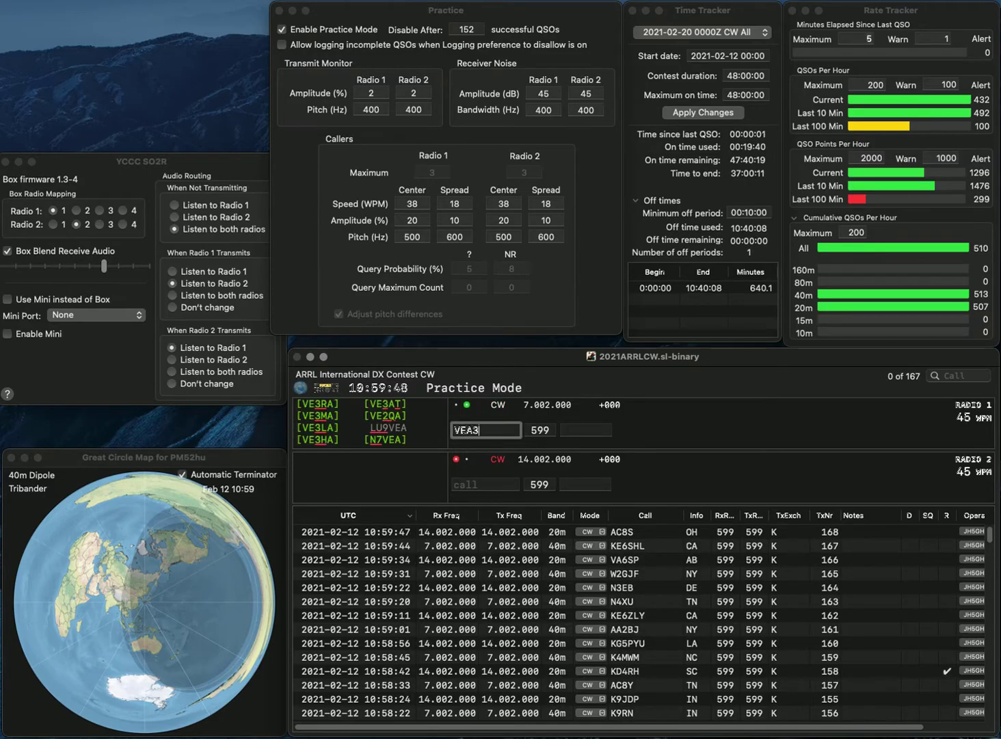
text(KD)
key(Left)
key(Left)
key(Left)
key(Left)
key(BackSpace)
key(Tab)
text(AL)
key(Left)
key(Left)
text(K4)
key(Return)
key(Tab)
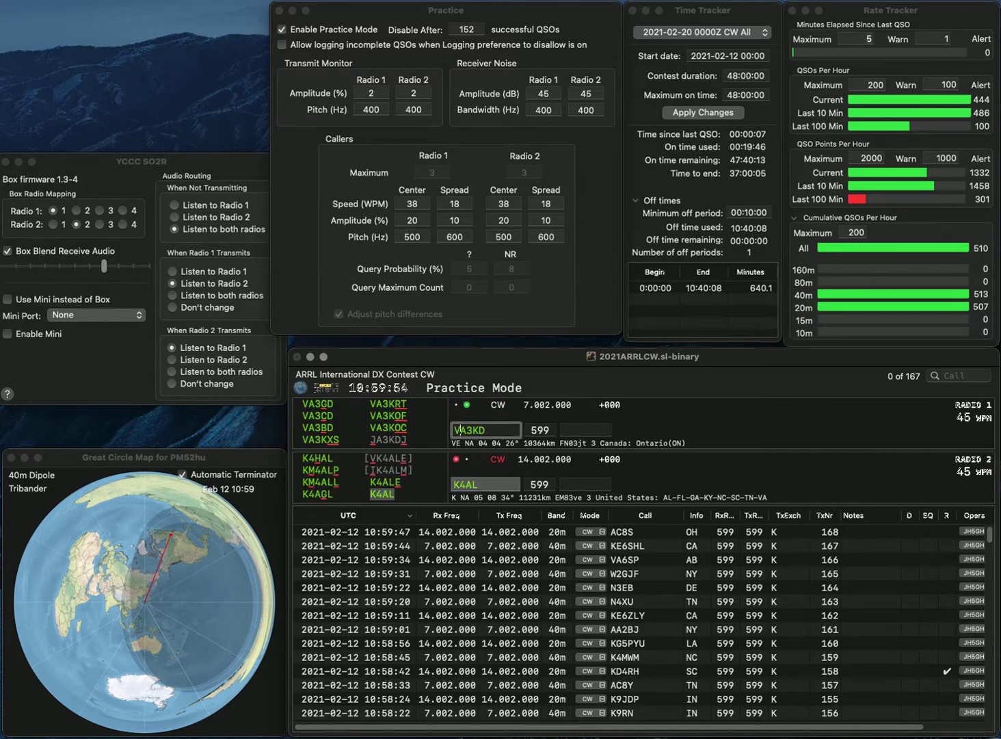
key(Delete)
key(Tab)
key(space)
text(TN)
key(Return)
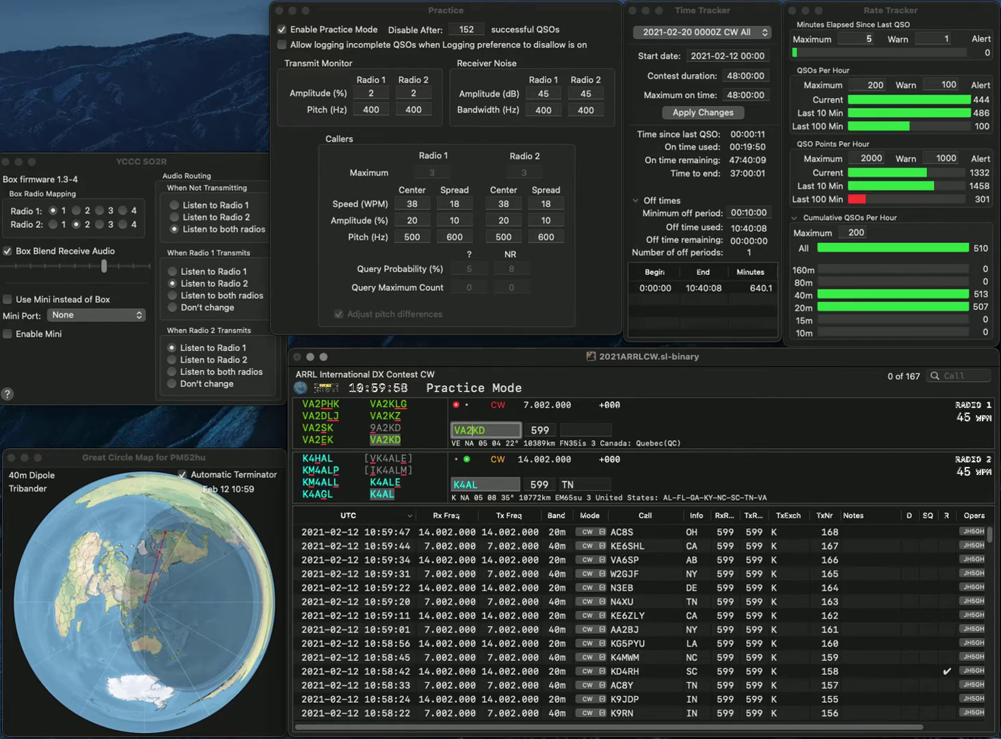
text(QC)
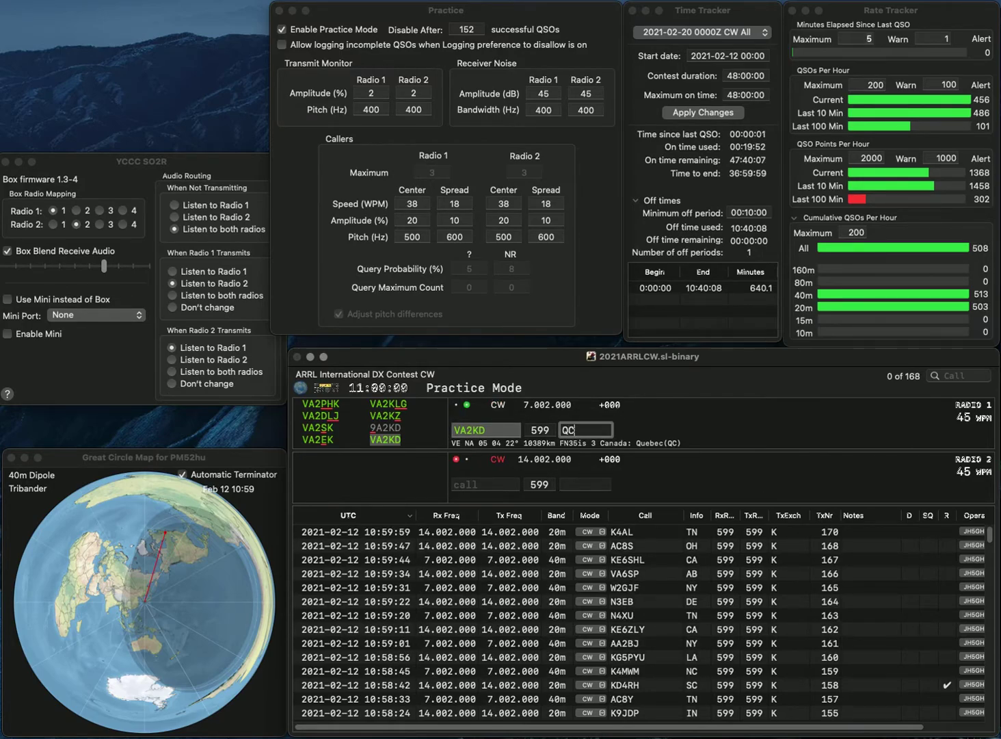
key(Return)
Work WW5RC and K4IHY (completed from K4Y), logging them with OK and GA
text(K4Y)
key(Return)
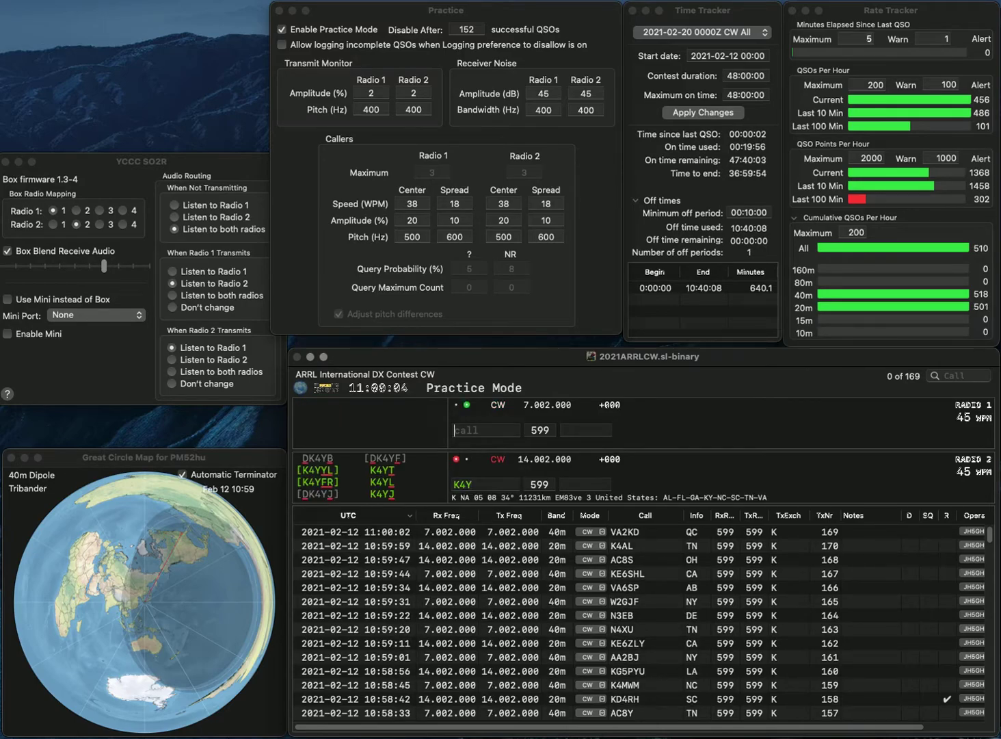
text(WW5RC)
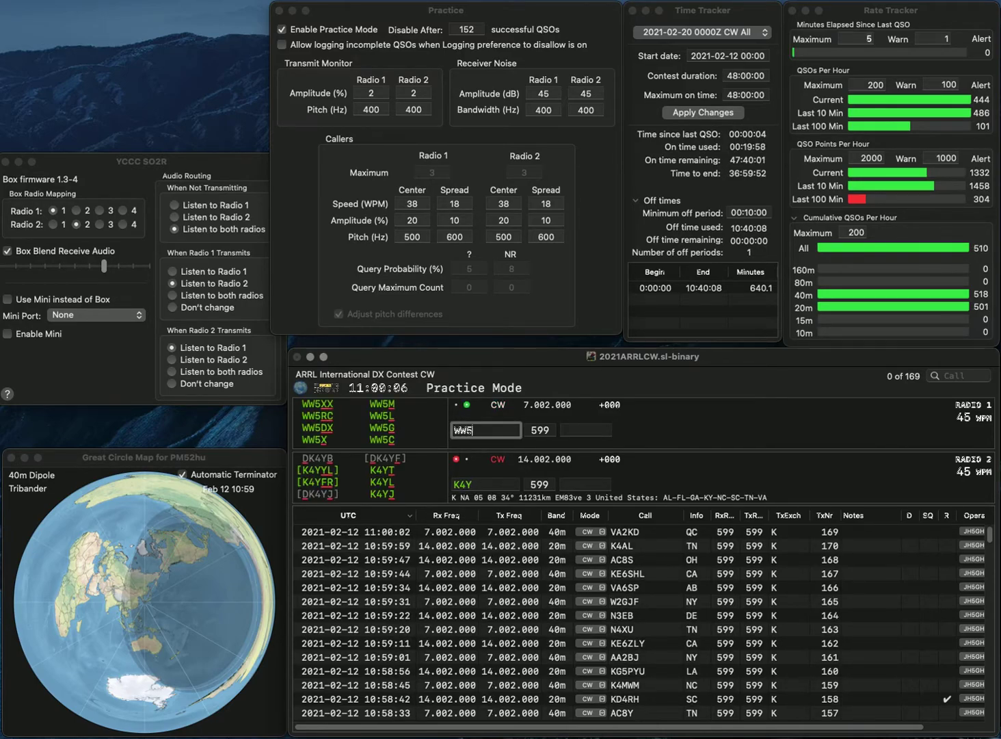
key(Return)
text(IH)
key(Return)
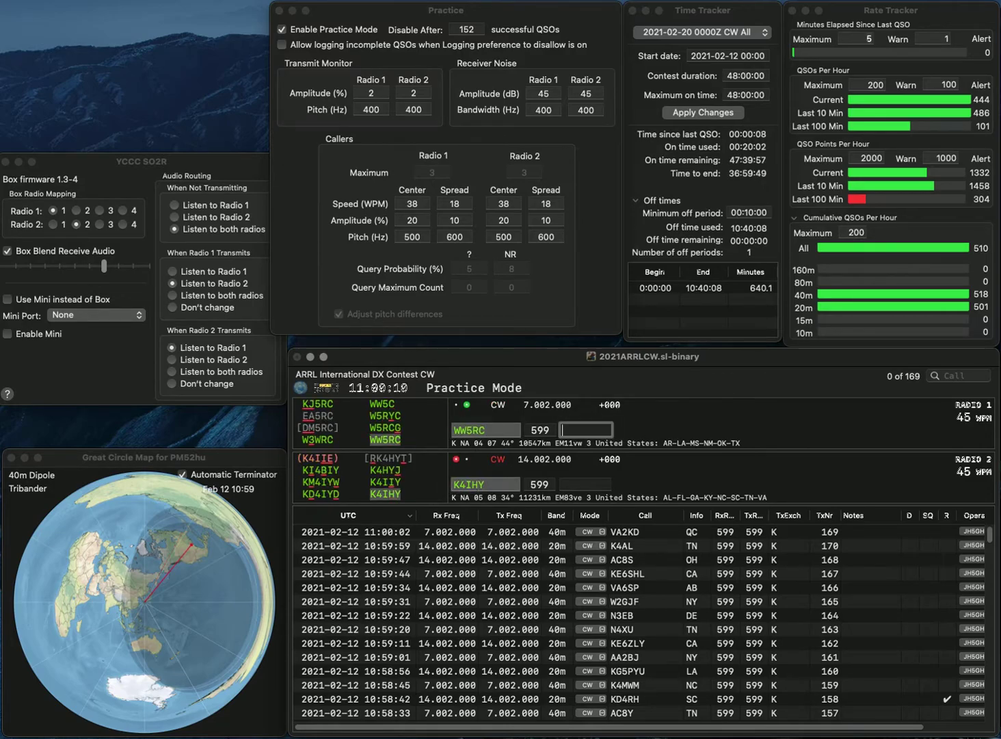
text(O)
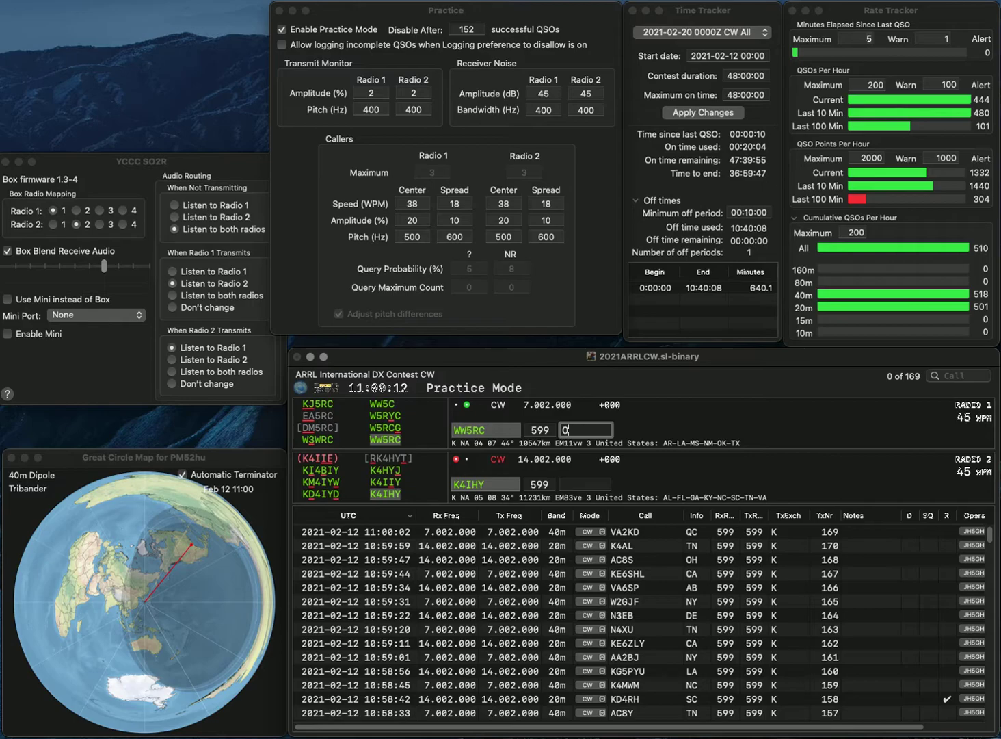
text(K)
key(Return)
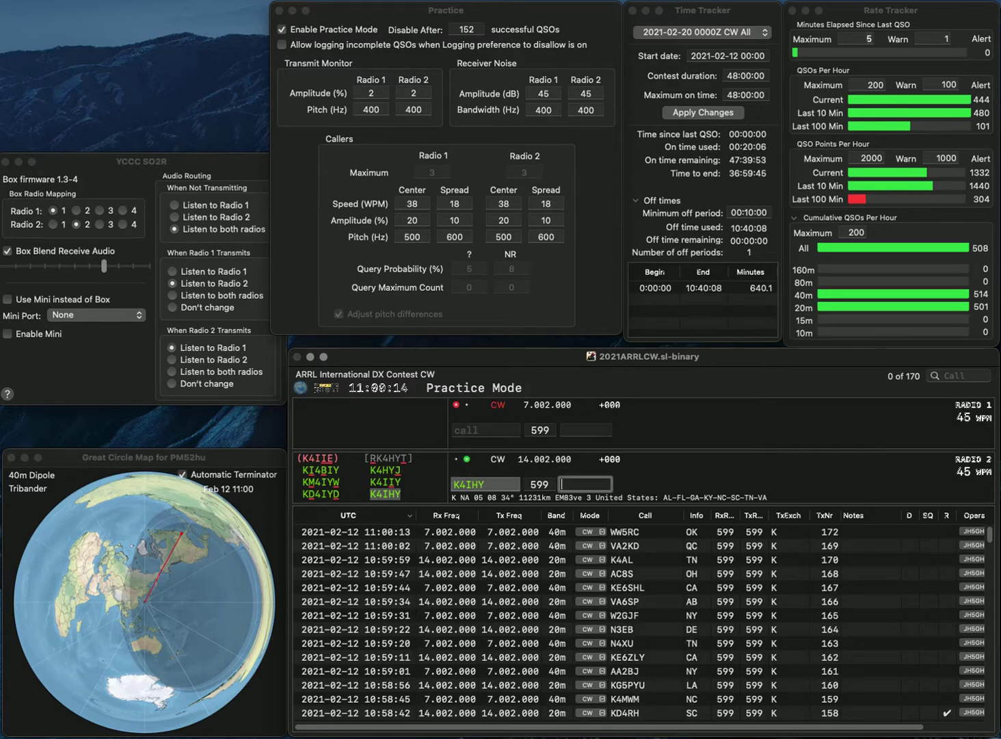
text(GA)
key(Return)
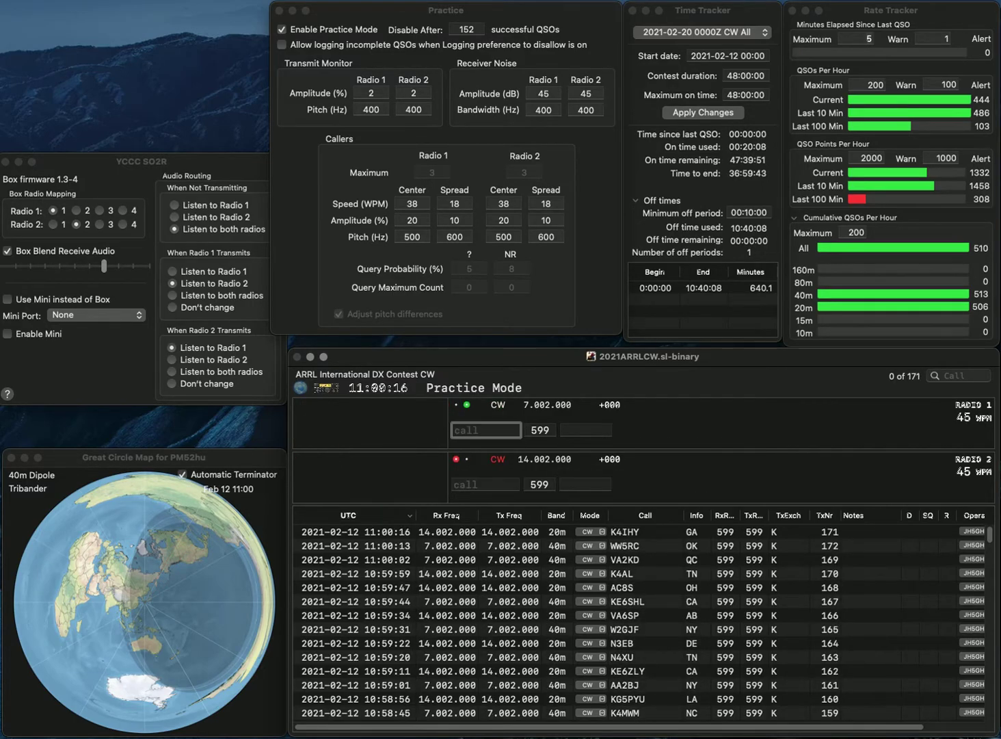
text(NI4W)
key(Return)
text(K4CGA)
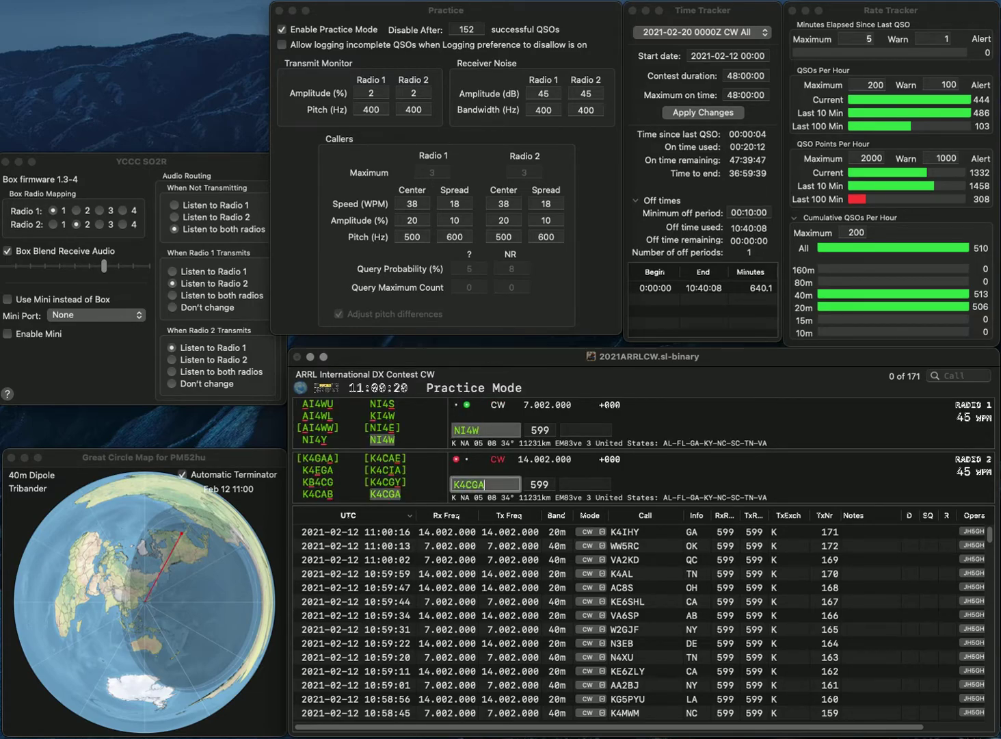
key(Return)
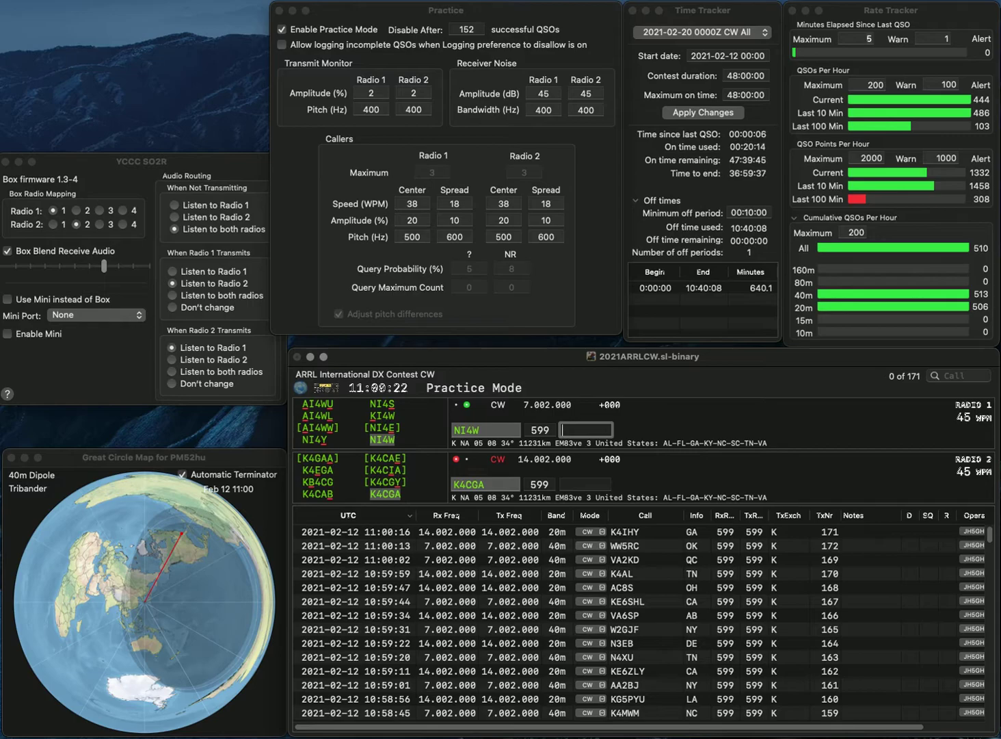
key(Return)
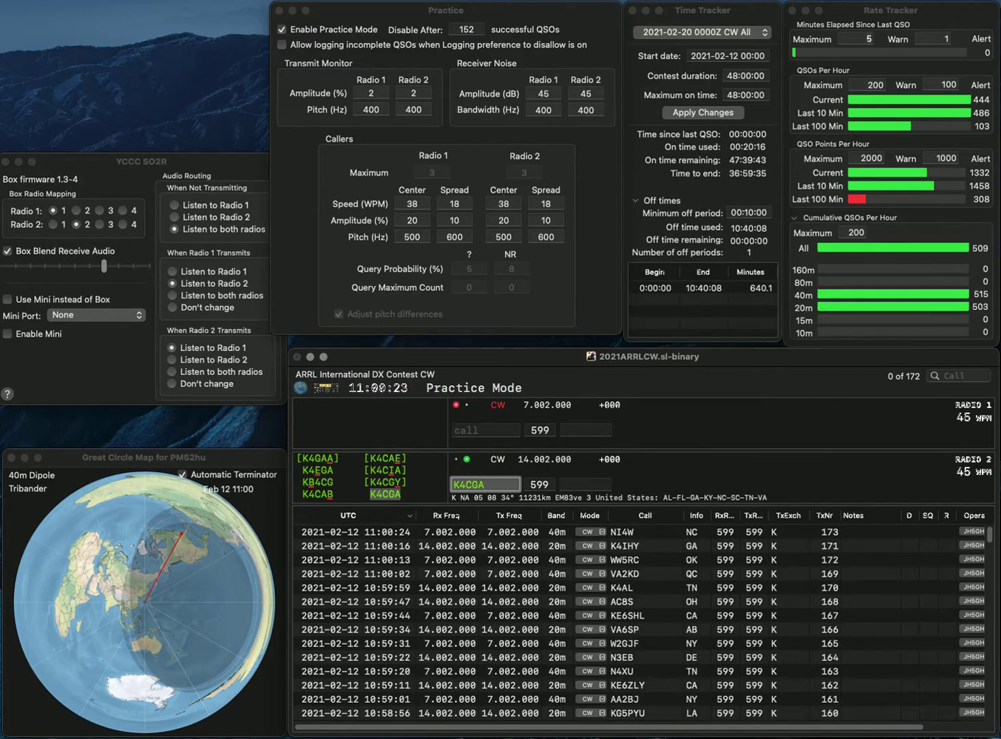
text(VA)
key(Return)
Call K4JSK on radio 1 and K6NRC on radio 2, then log K4JSK in FL
text(K4J)
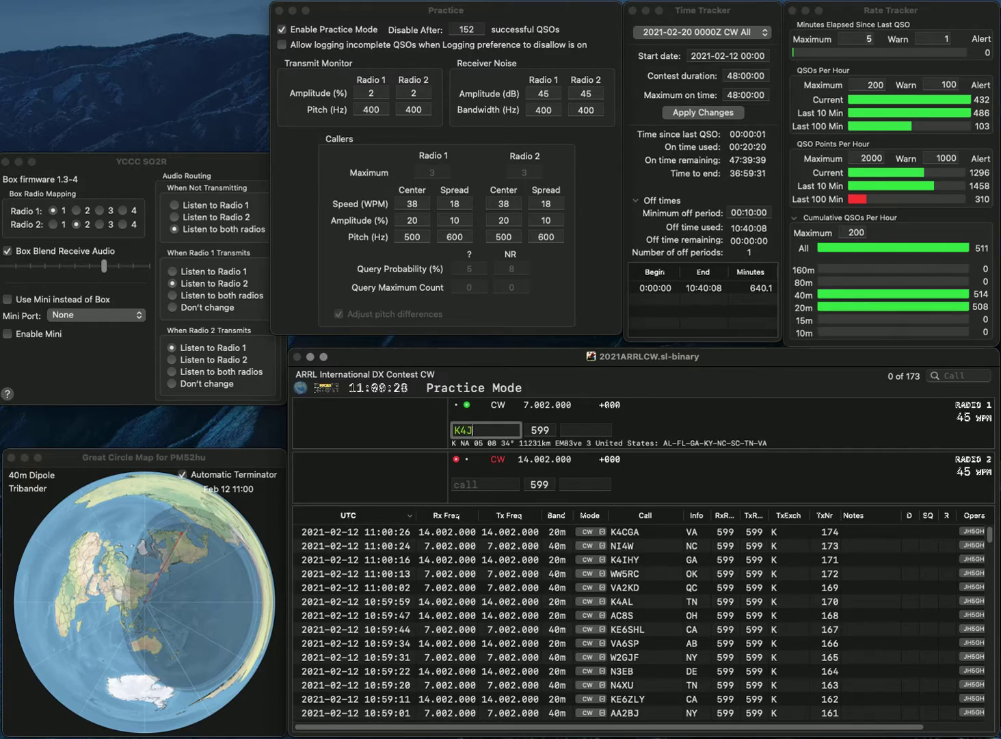
text(SK)
key(Return)
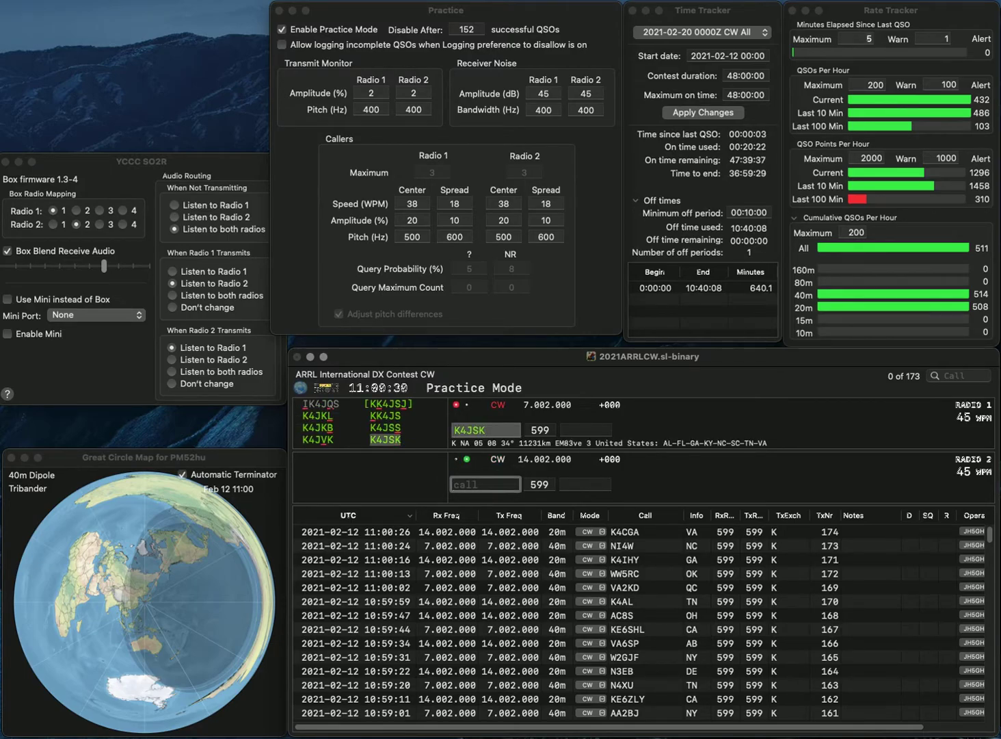
text(NRC)
key(Home)
text(K6)
key(Return)
text(FL)
key(Return)
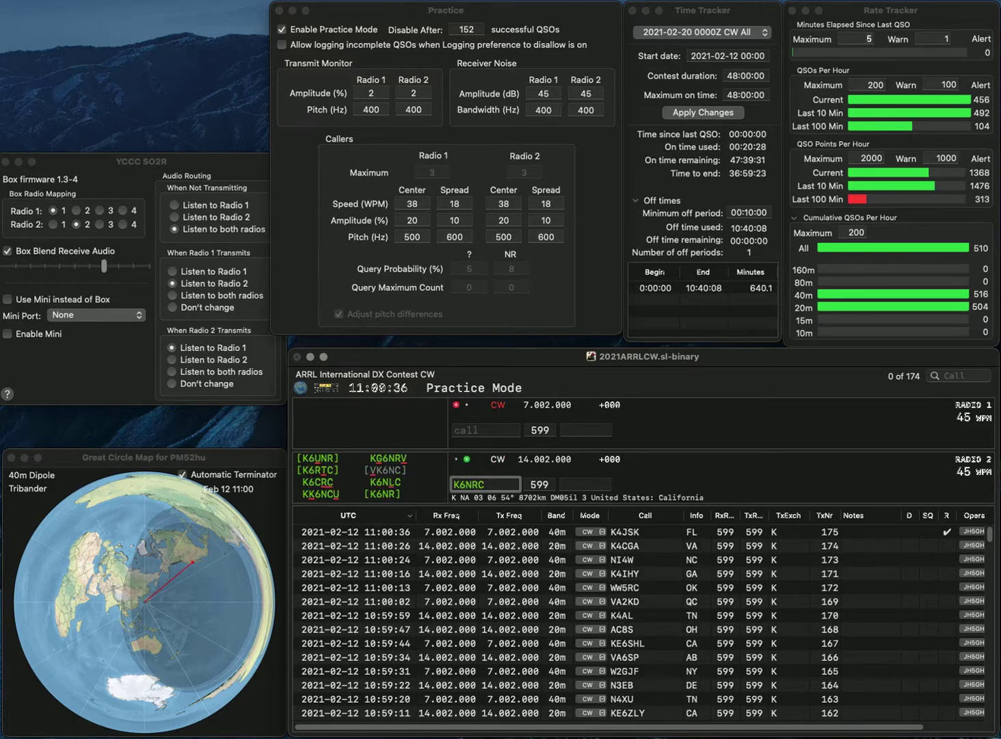
Correct radio 2's call from K6NRC to K6NLC and send N4KW on radio 1
key(Right)
key(Right)
key(BackSpace)
text(L)
key(Return)
text(N4KW)
key(Return)
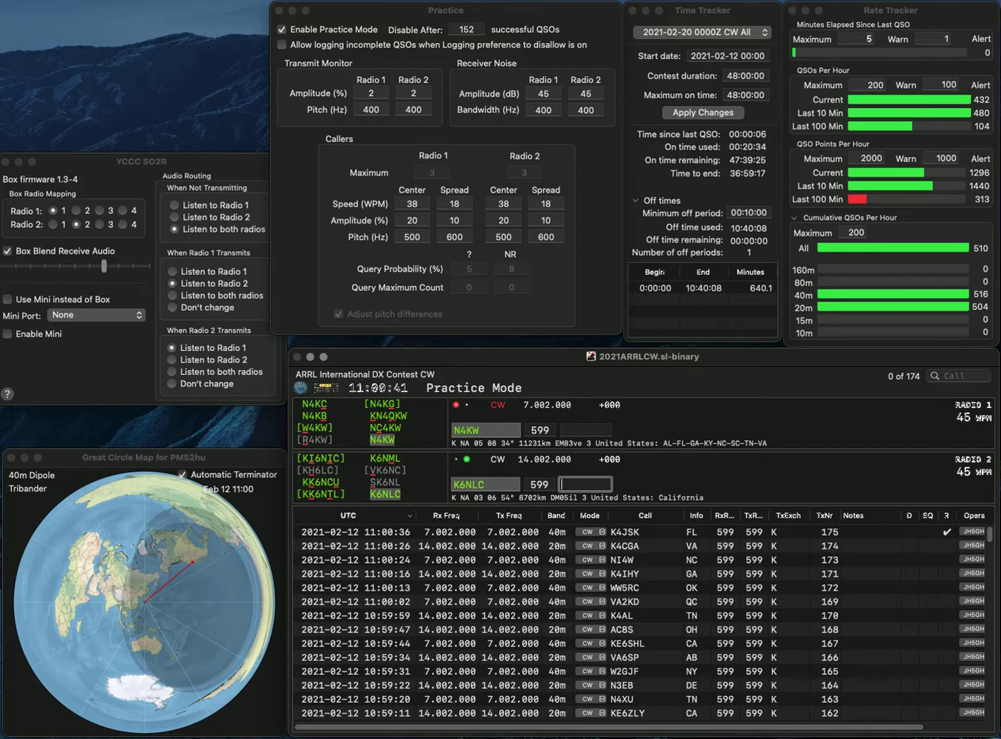
key(Return)
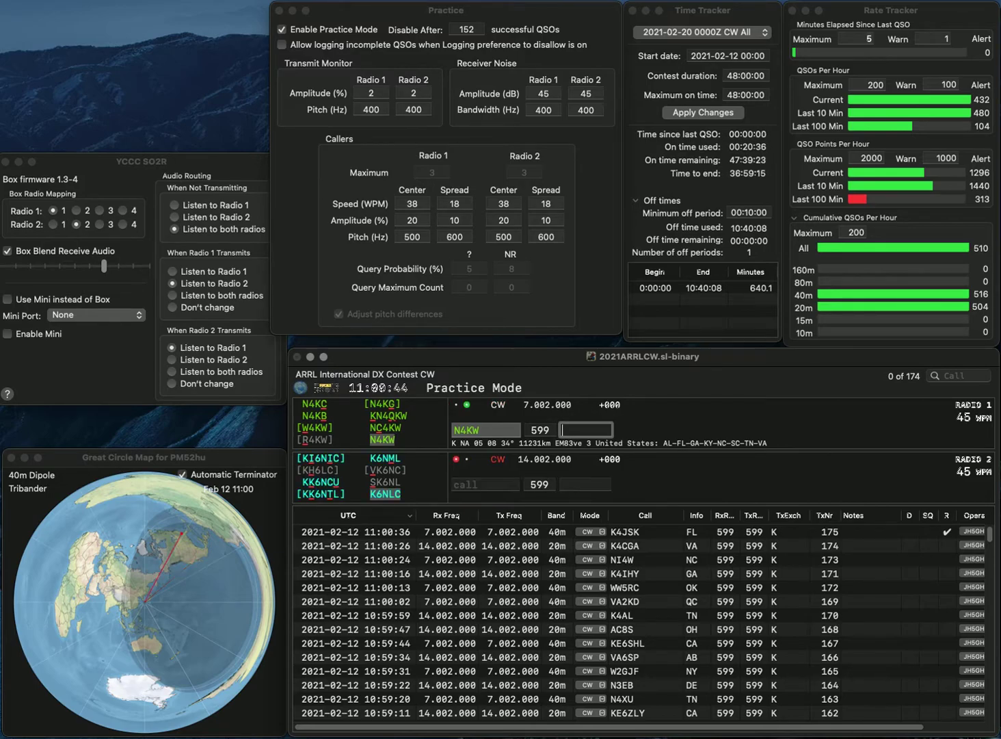
text(TN)
key(Return)
text(W3ROO)
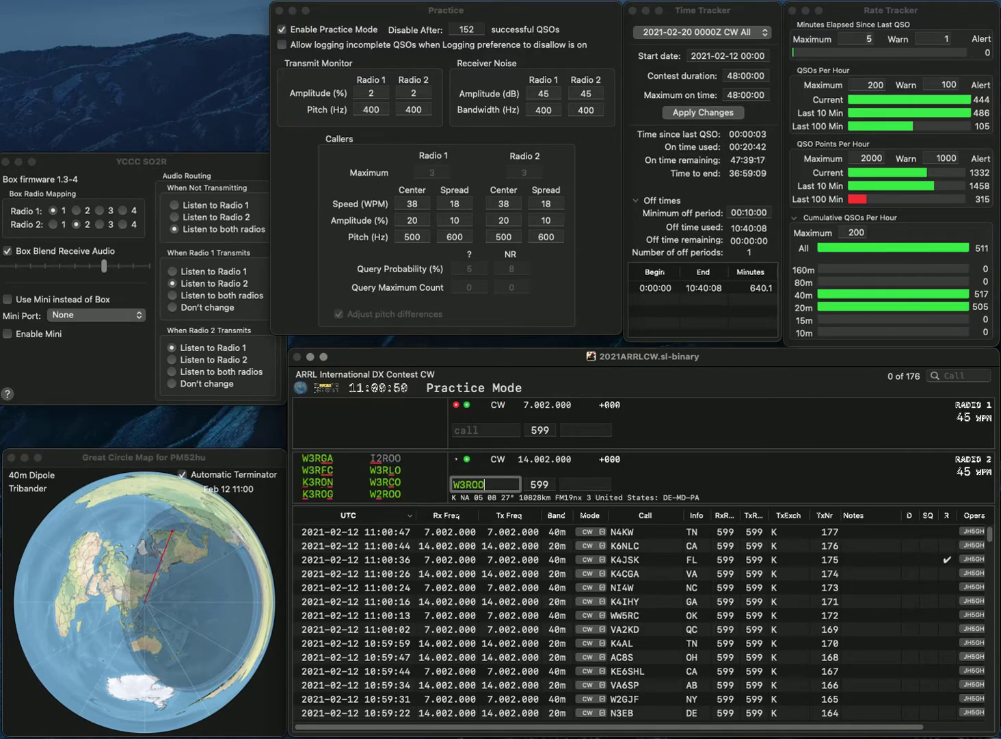
key(BackSpace)
text(2)
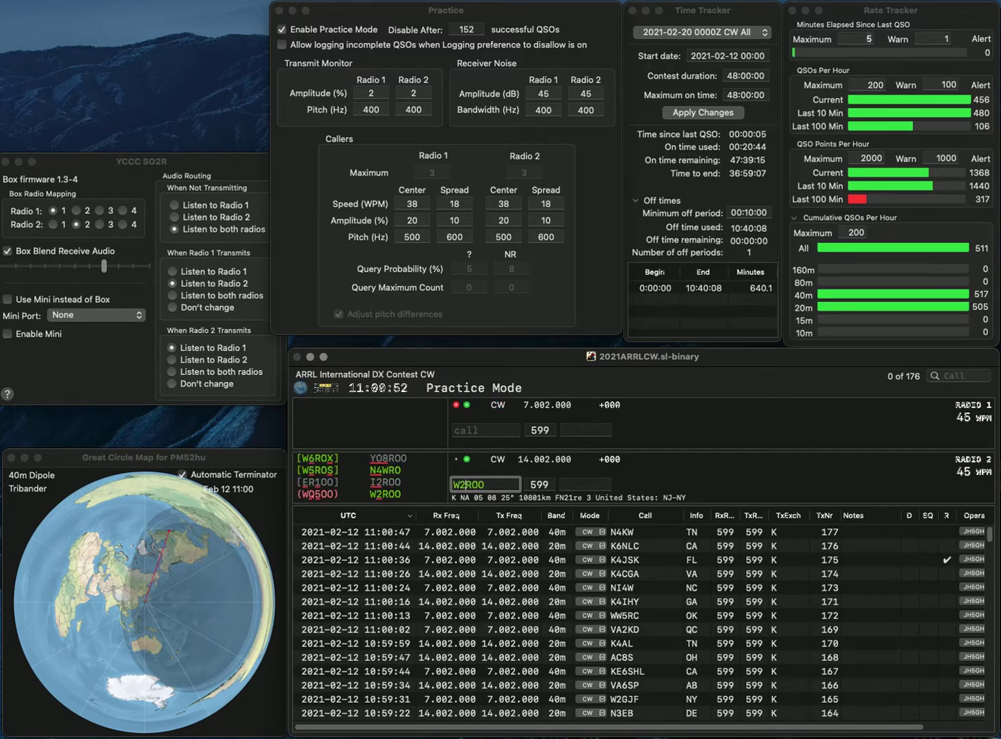
key(Return)
text(WB8R)
key(Return)
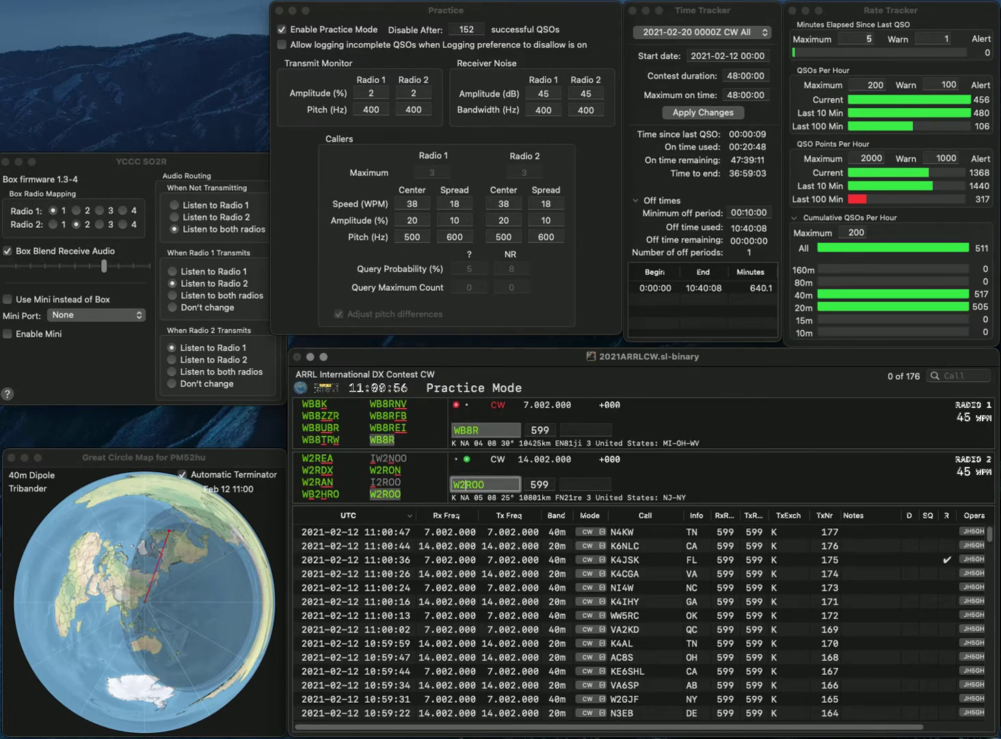
key(Tab)
text(N)
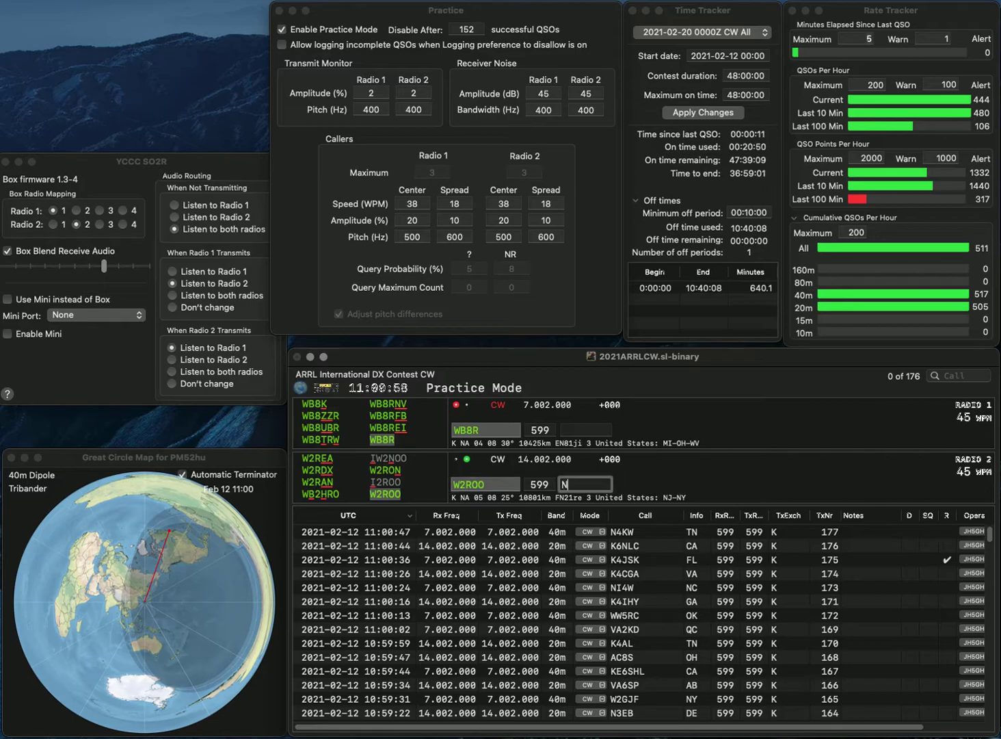
text(Y)
key(Return)
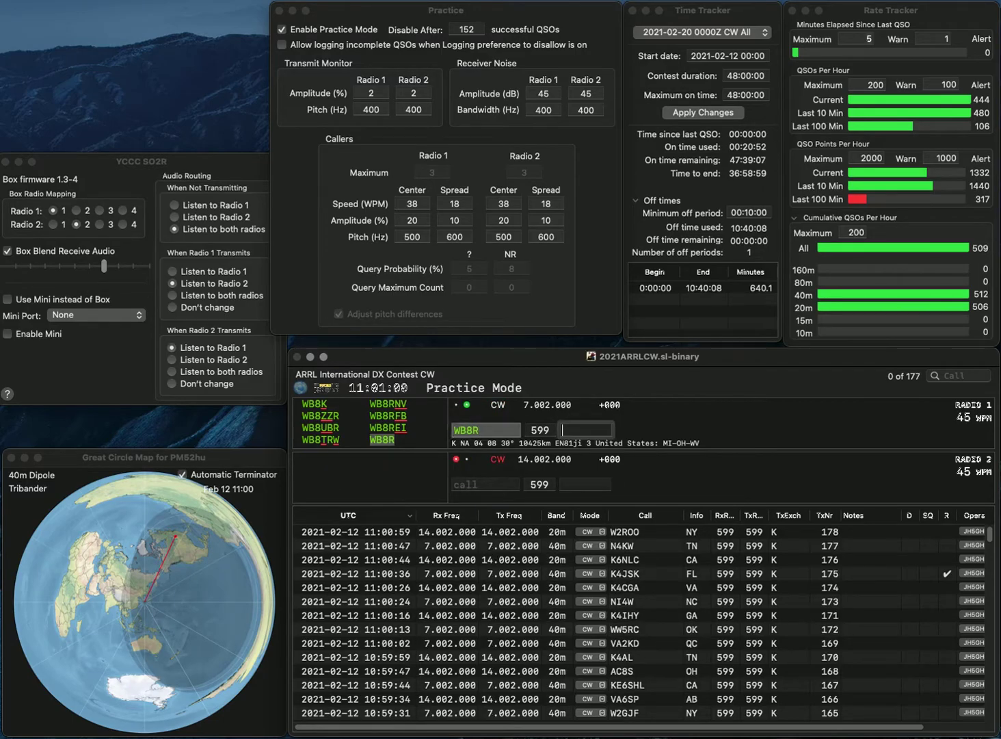
key(Return)
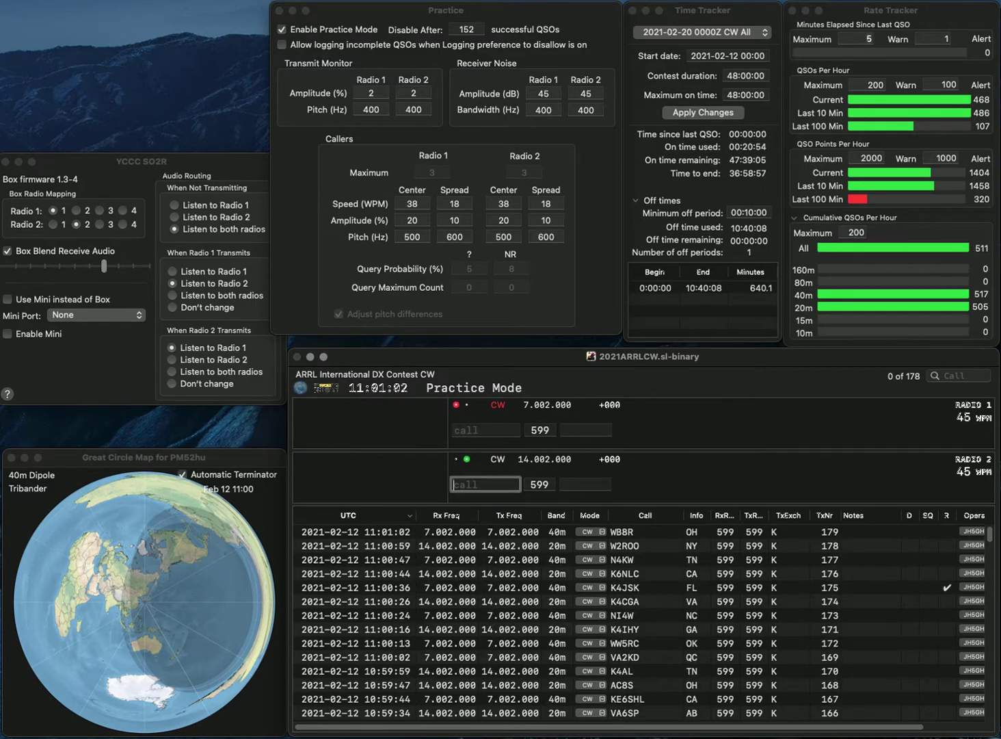
text(WF7X)
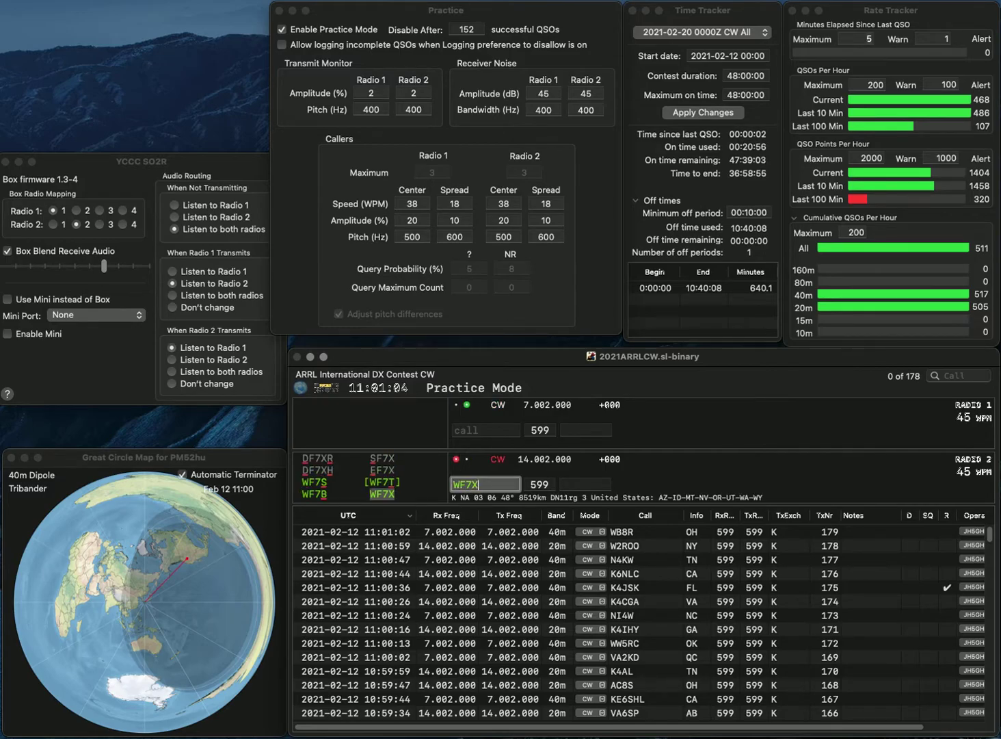
key(Return)
text(NM)
key(BackSpace)
text(8WAE)
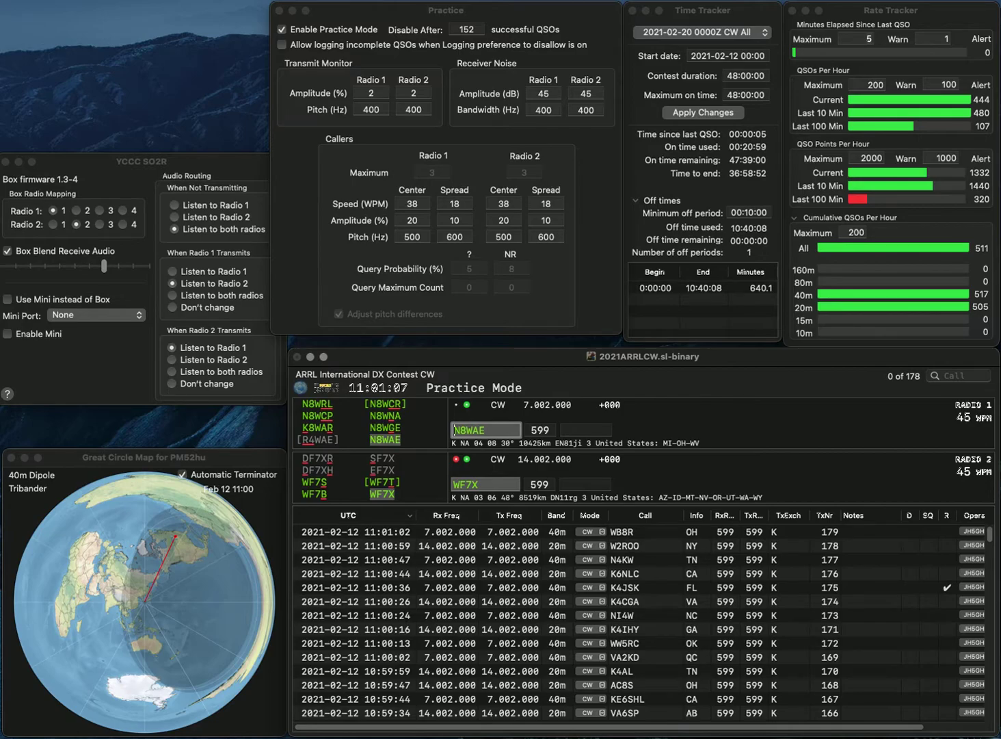
key(Delete)
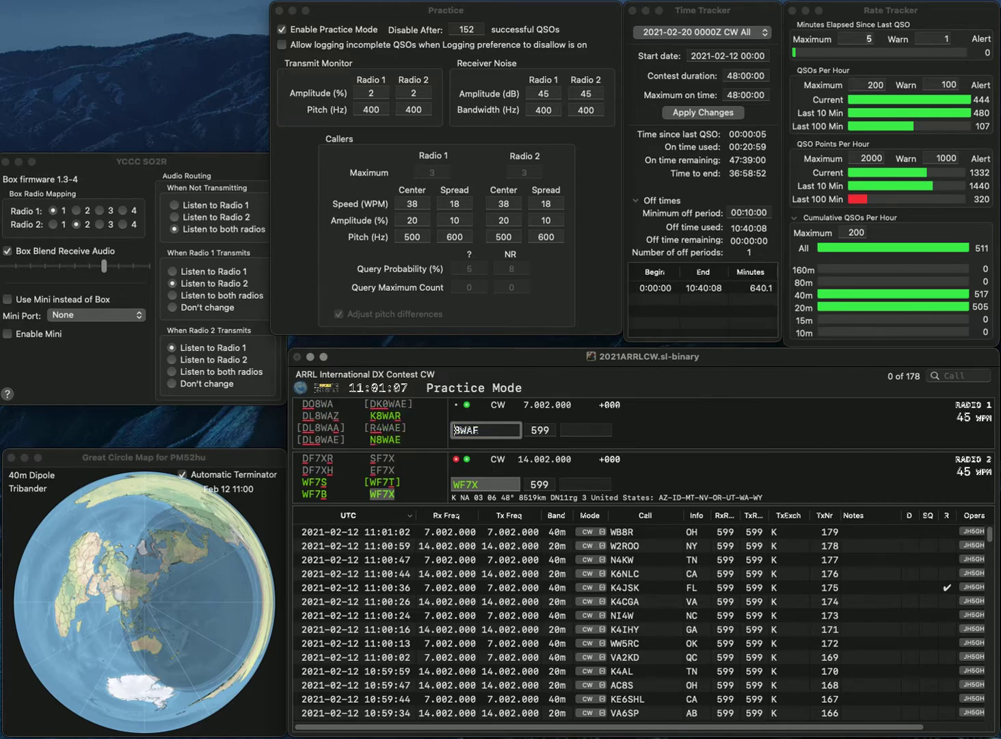
text(N)
key(Return)
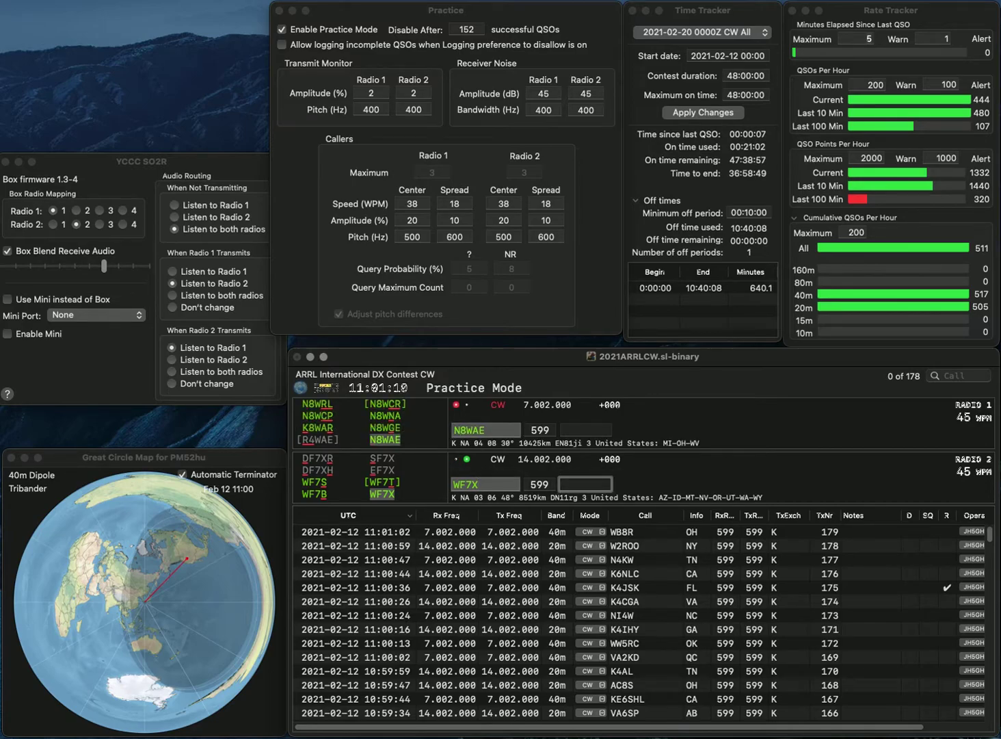
key(Return)
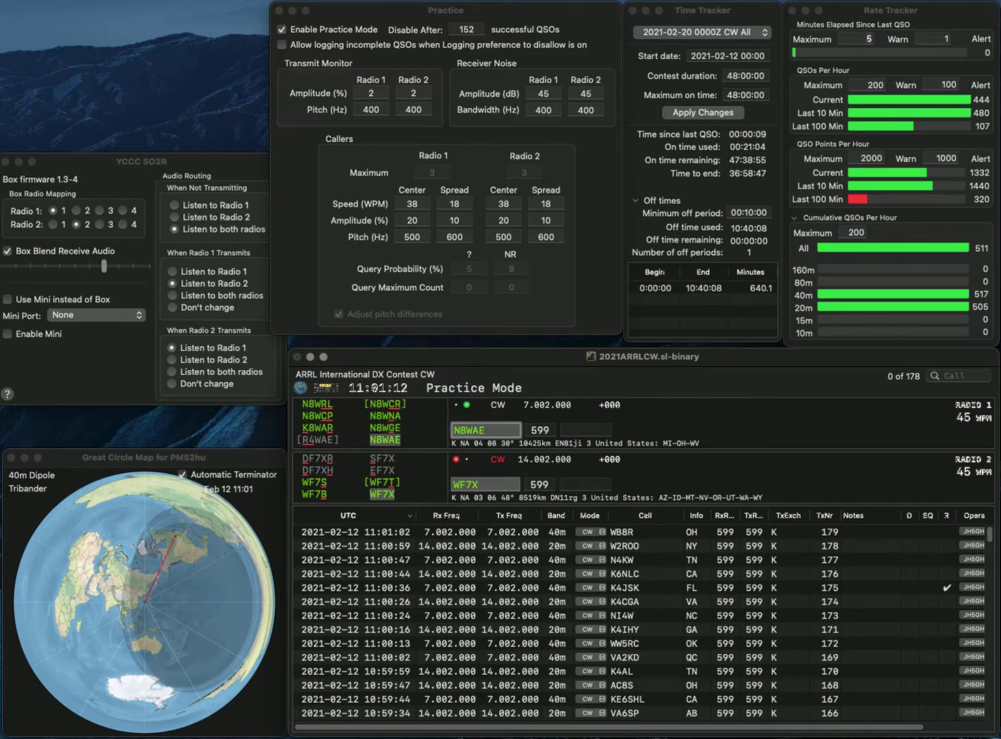
key(Tab)
text(WV)
key(Return)
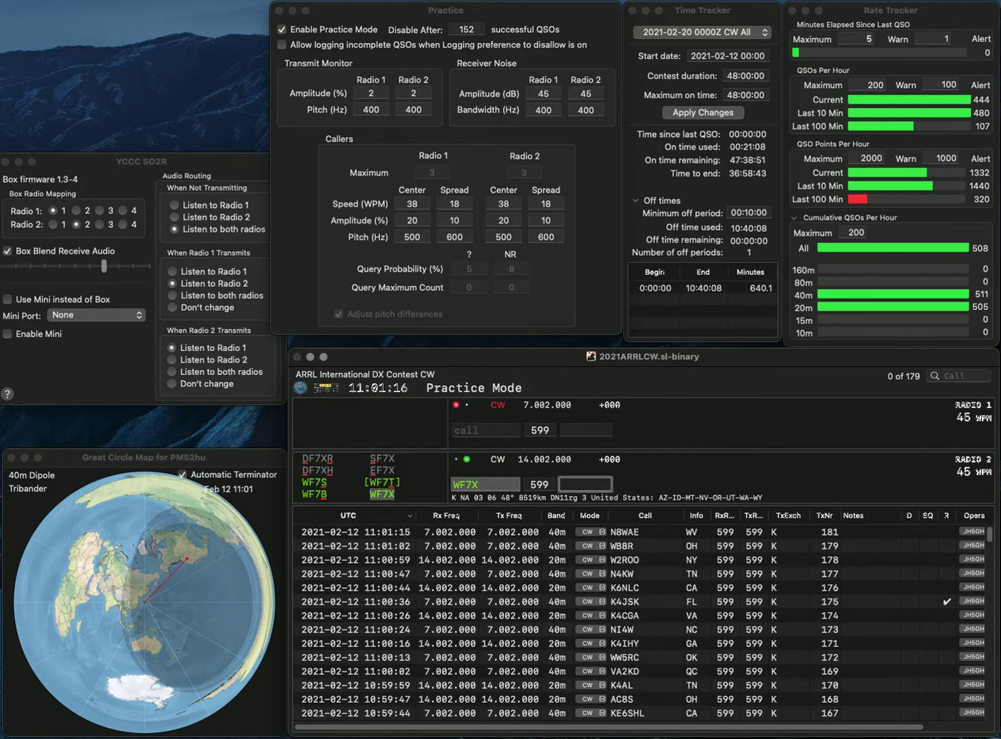
text(ID)
key(Return)
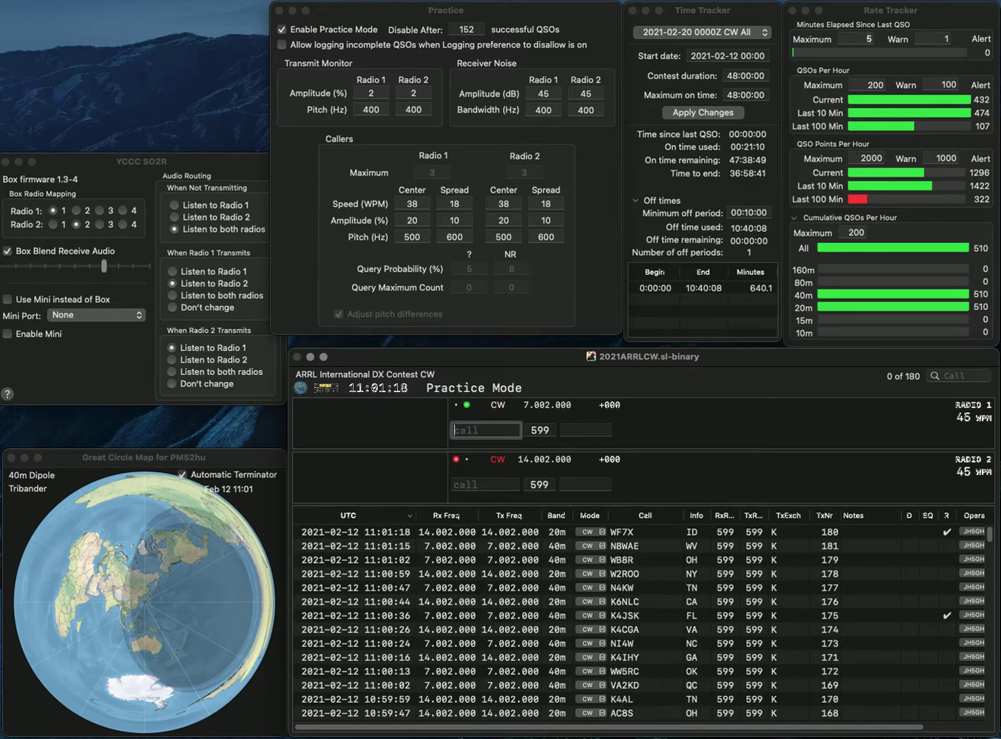
text(NM4O)
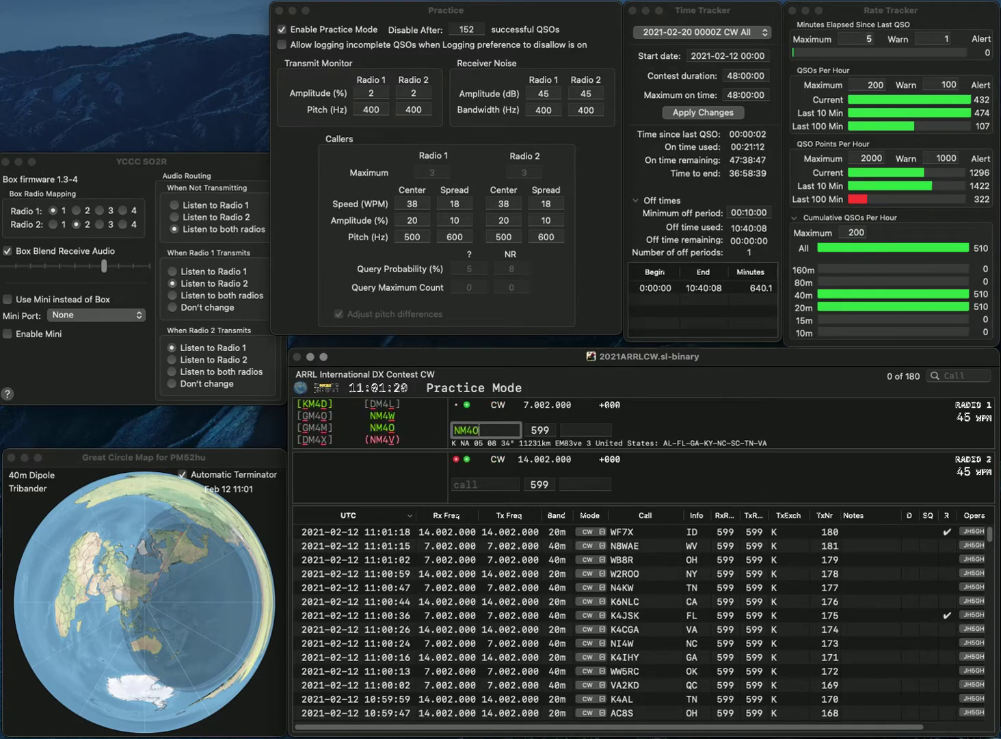
key(Return)
text(N8URE)
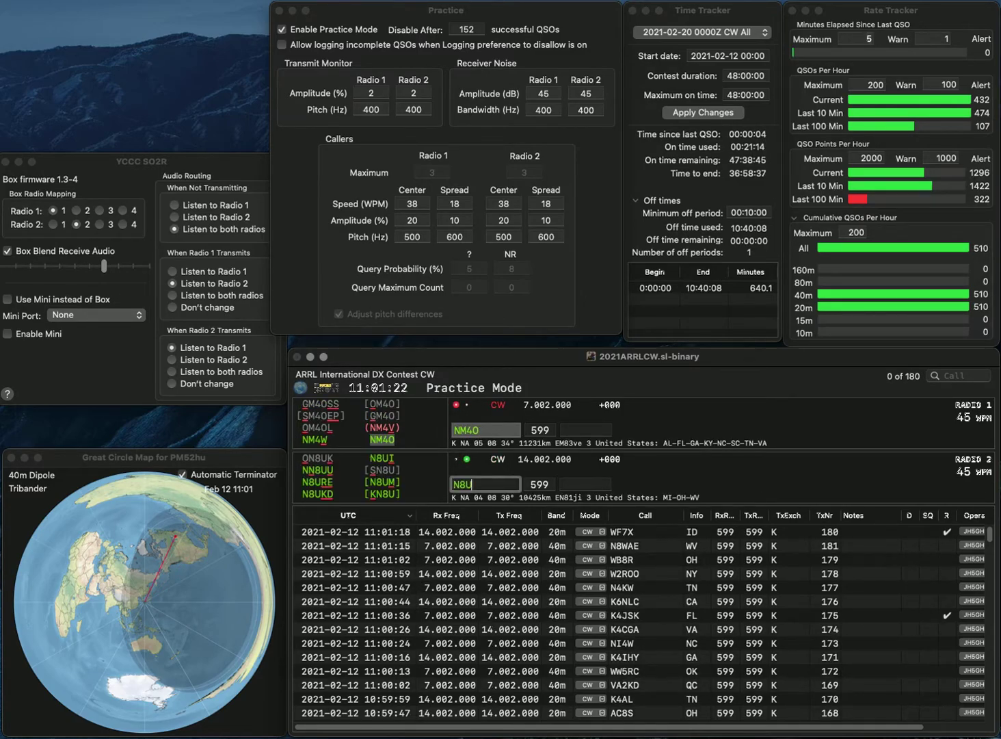
key(Return)
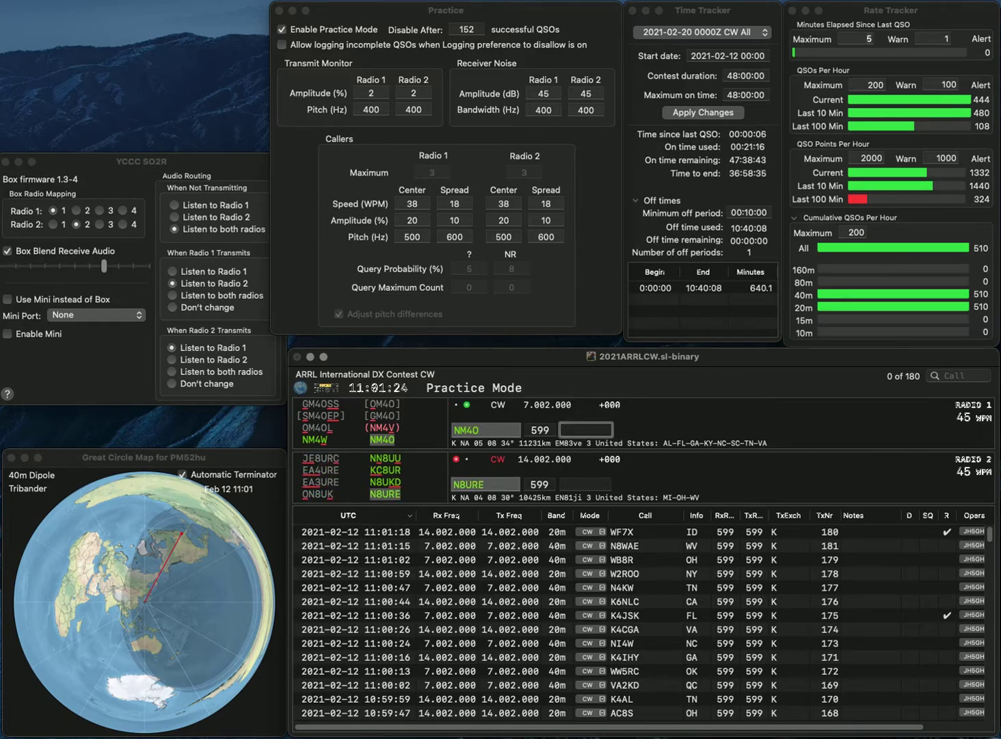
Log the NM4O contact with exchange VA and the N8URE contact with WV
text(VA)
key(Return)
text(WV)
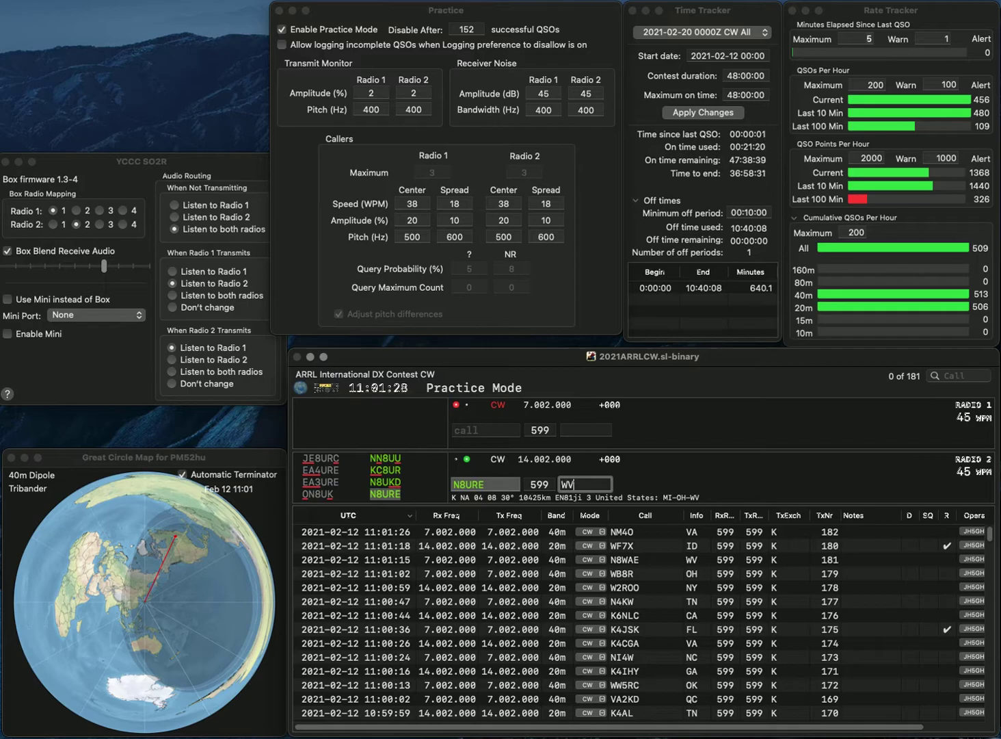
key(Return)
text(K)
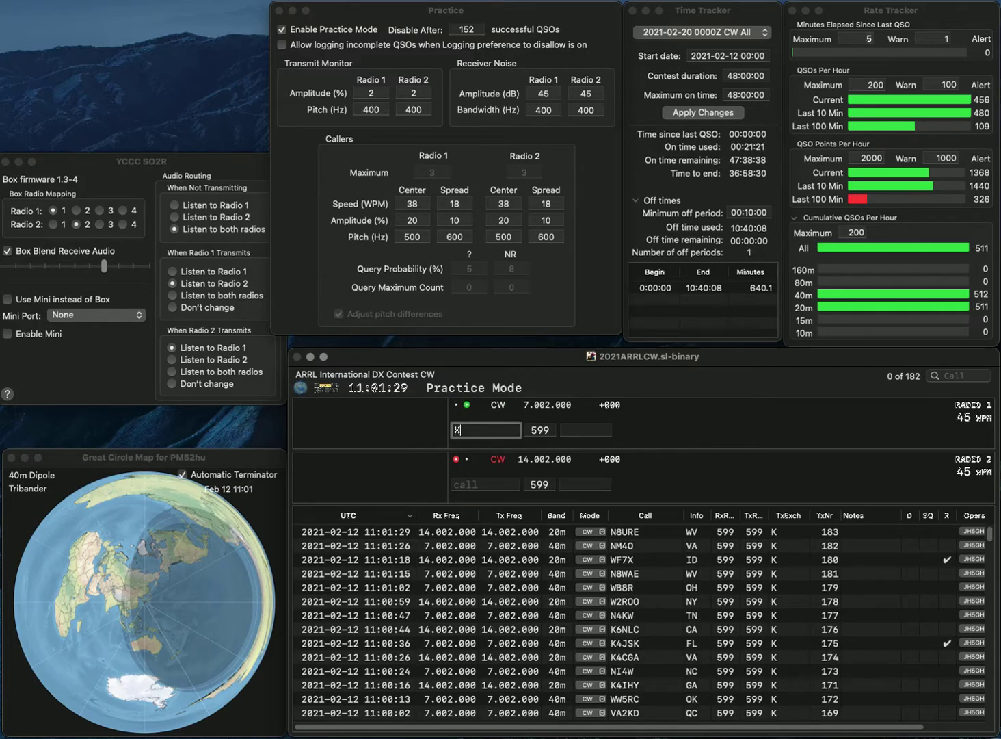
text(D2DLL)
key(Return)
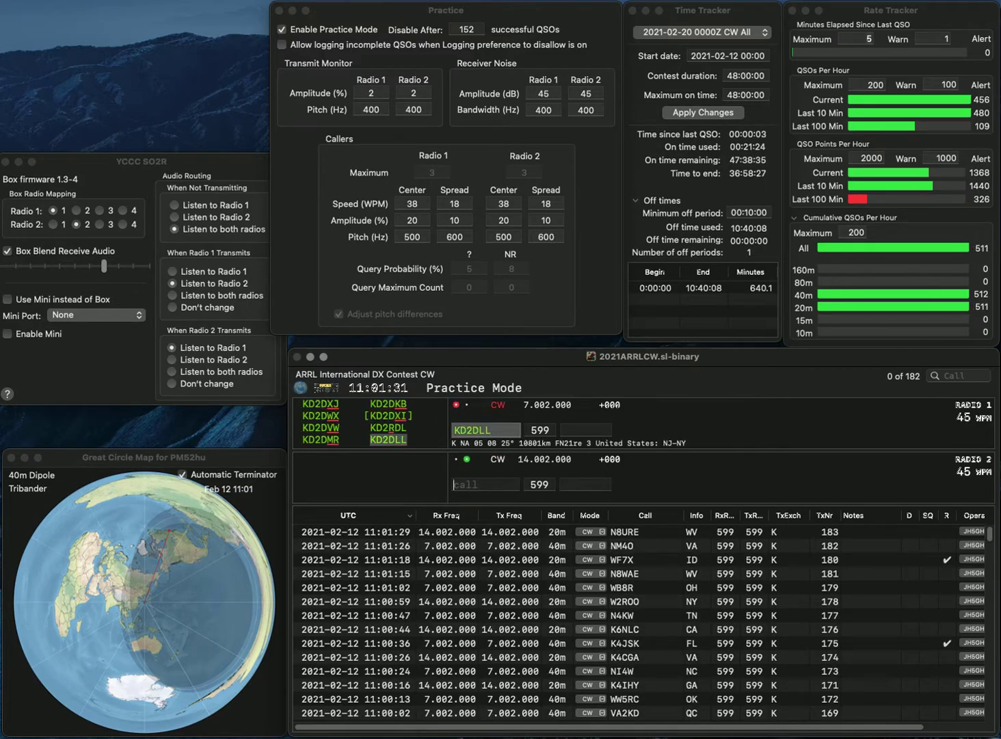
text(K0TI)
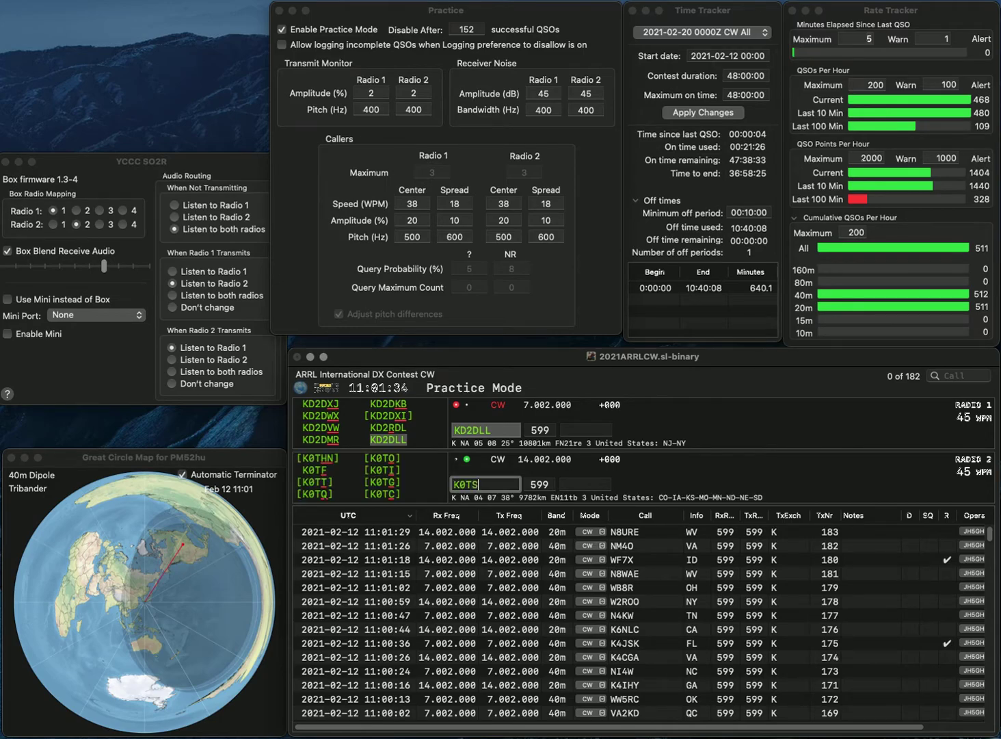
key(Return)
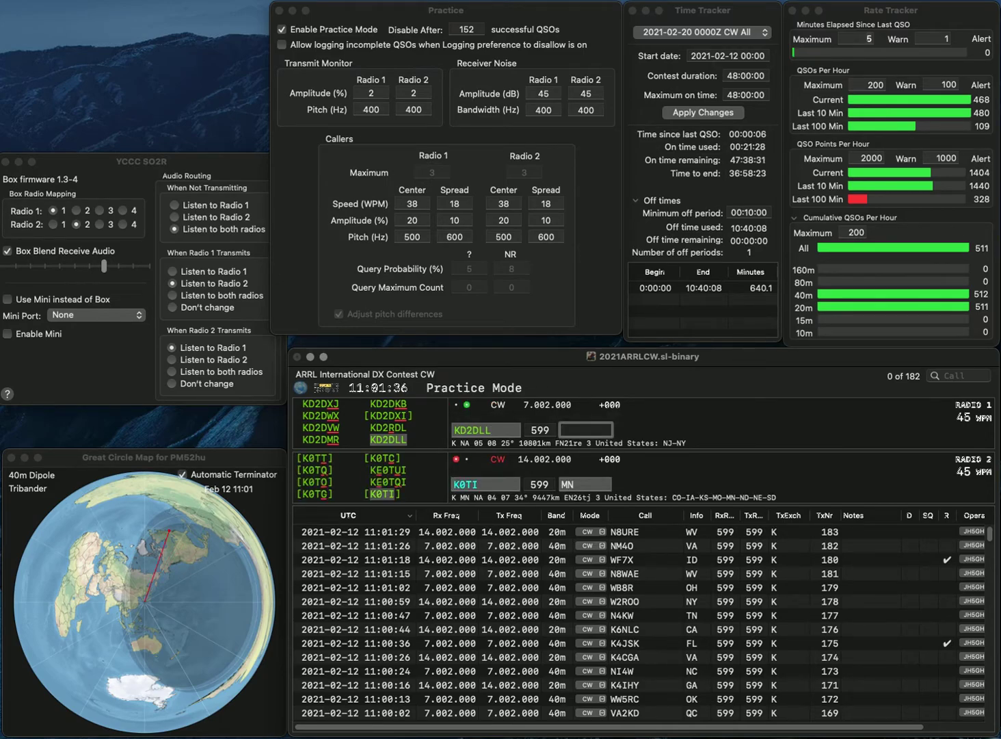
text(NY)
key(Return)
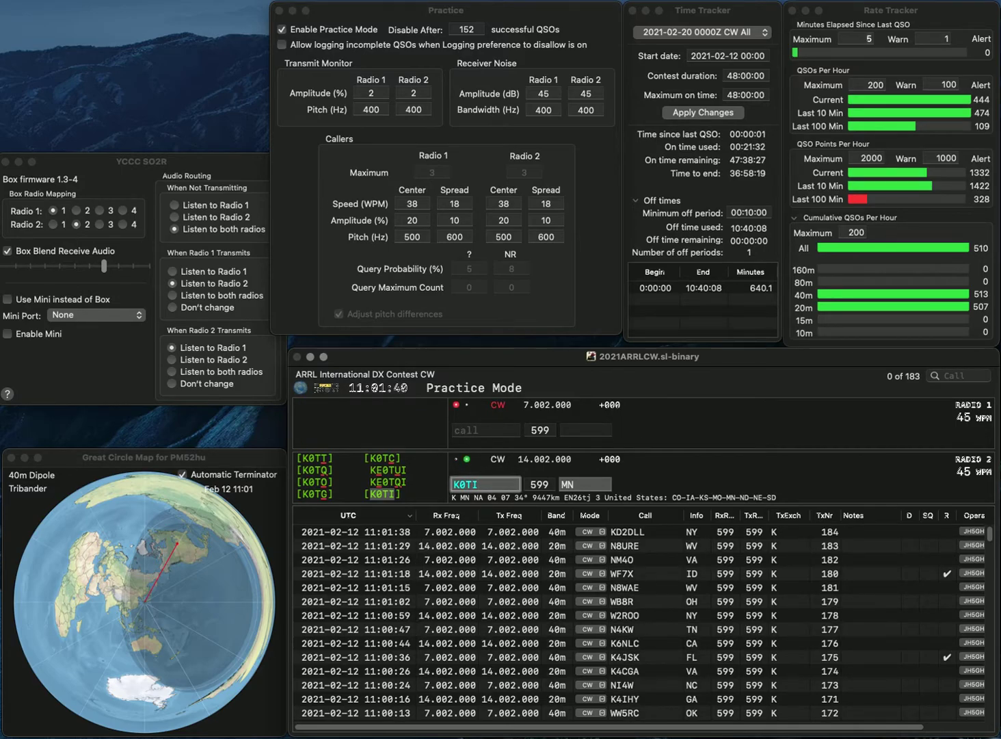
key(Return)
text(KR)
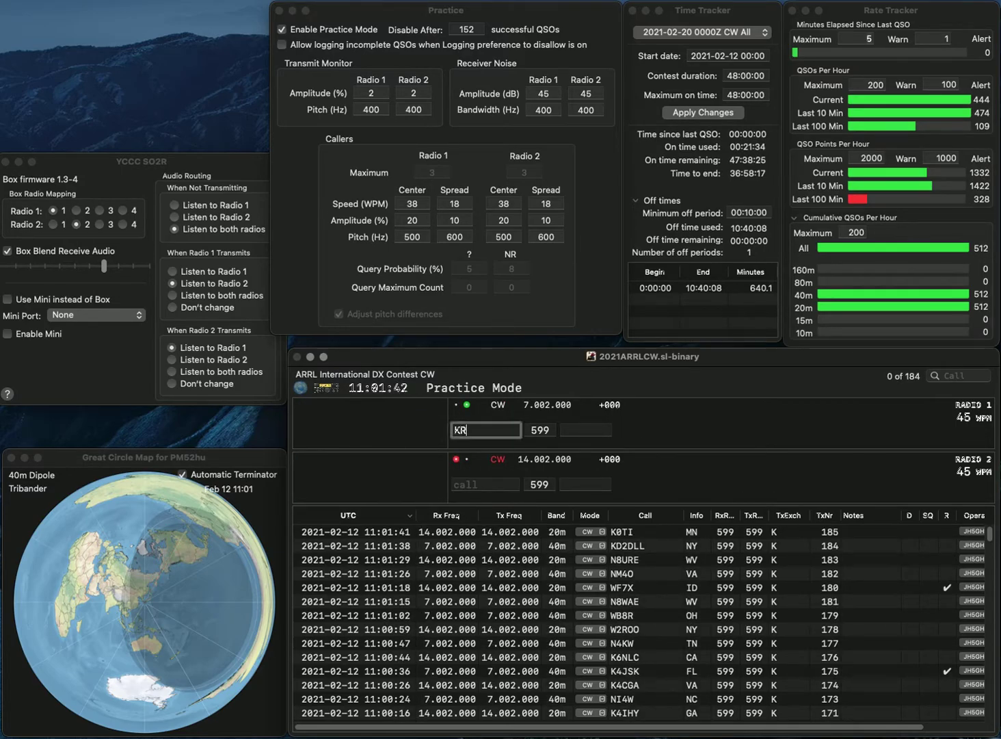
text(7C)
key(Return)
text(NN4)
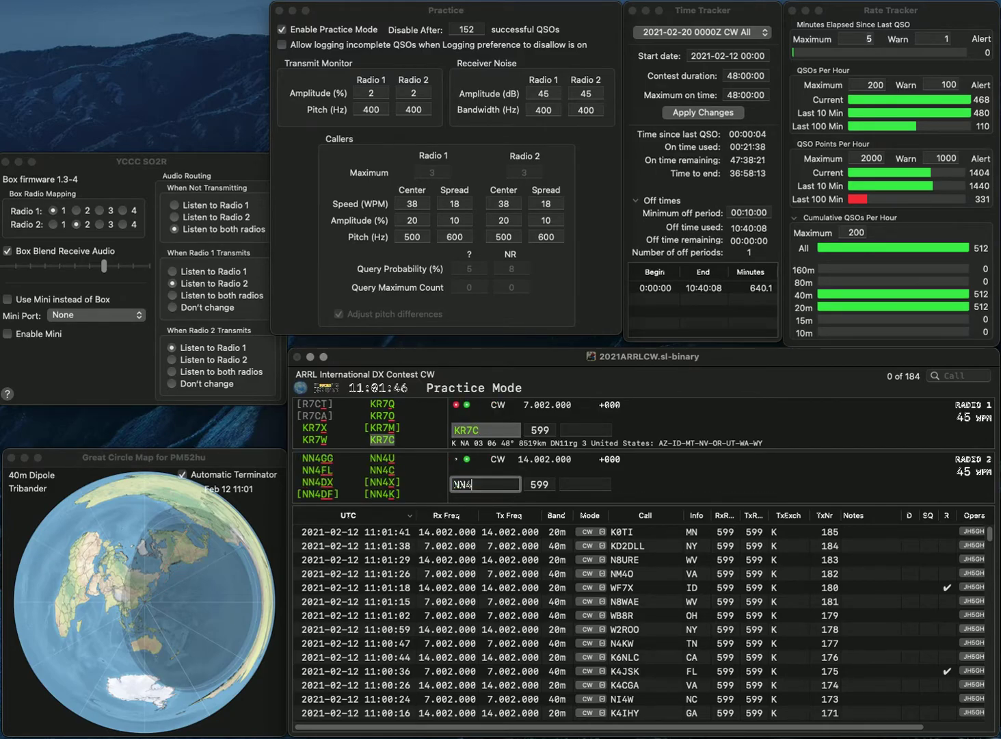
text(/51)
key(Right)
key(Right)
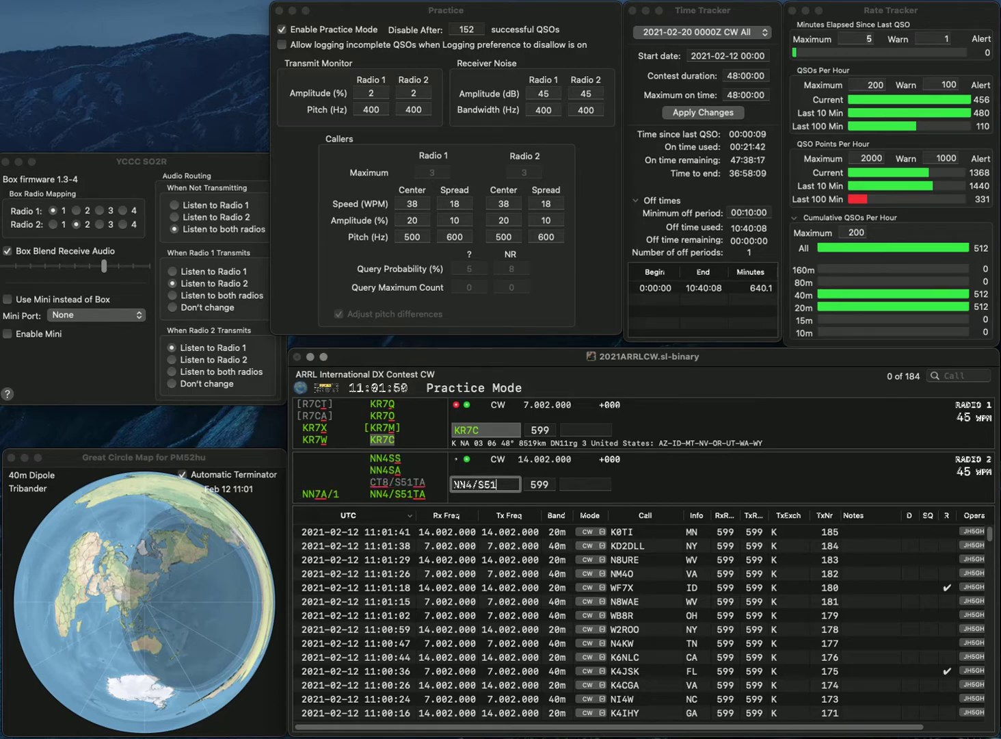
text(TA)
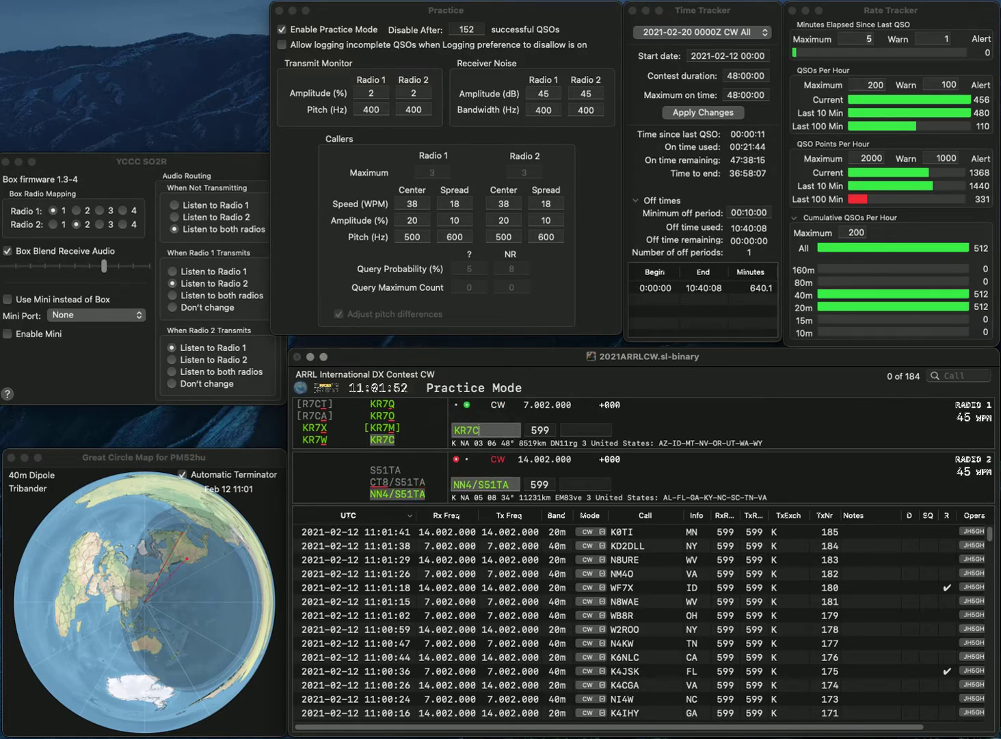
text(AZ)
key(Return)
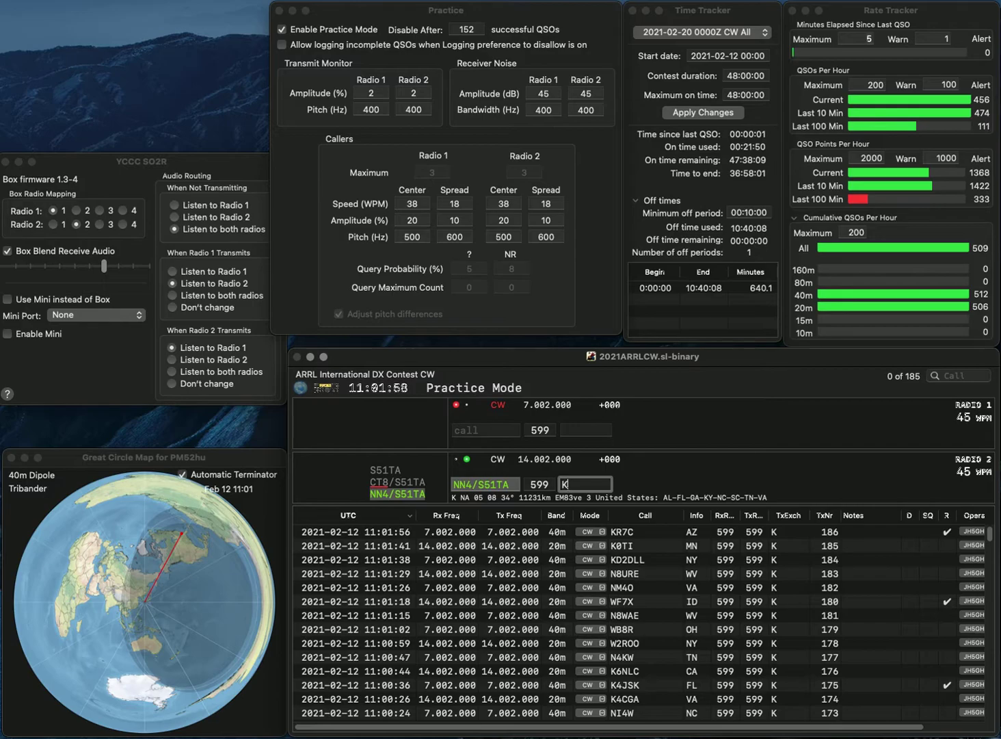
text(KY)
key(Return)
text(KB0EO)
key(Return)
text(8SL)
key(BackSpace)
text(P)
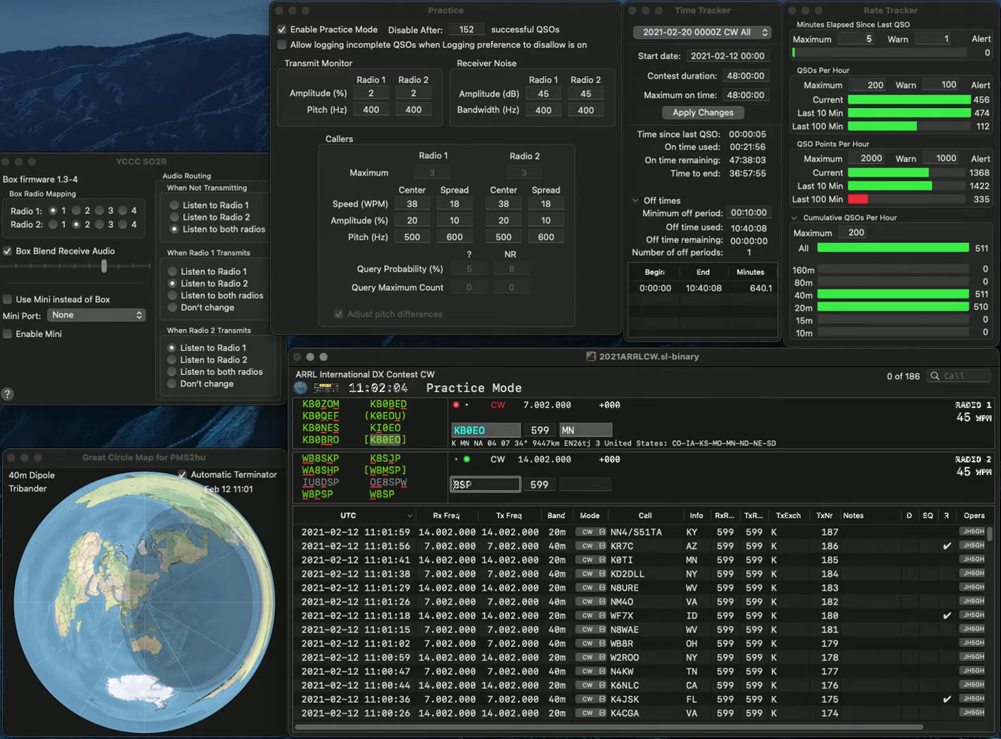
key(Home)
text(W)
key(Return)
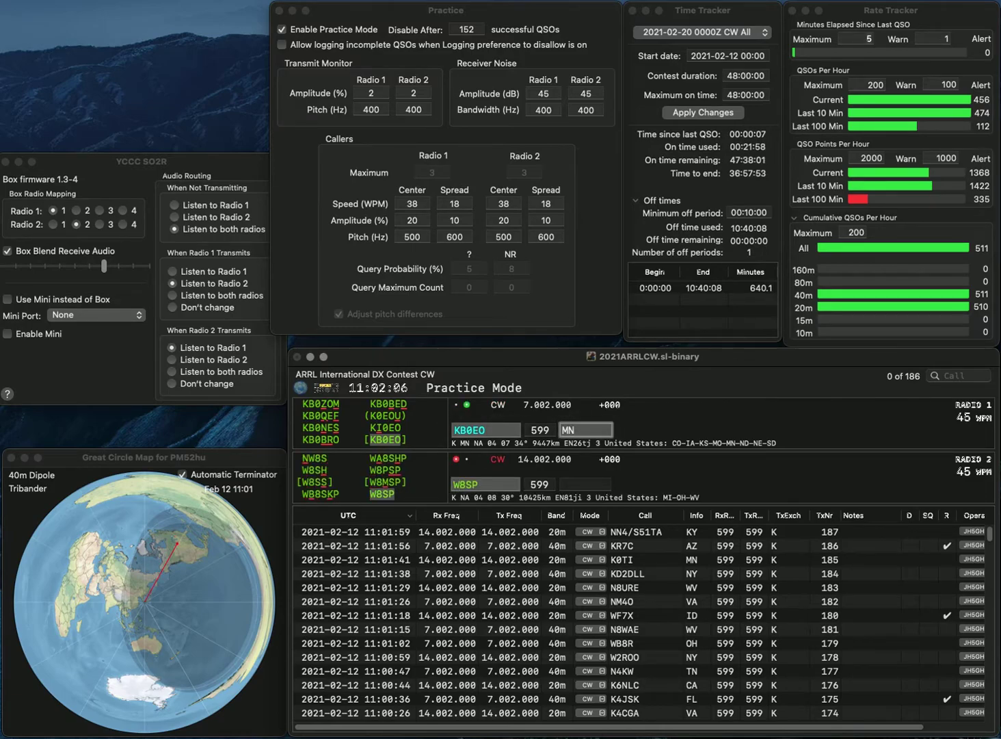
key(Return)
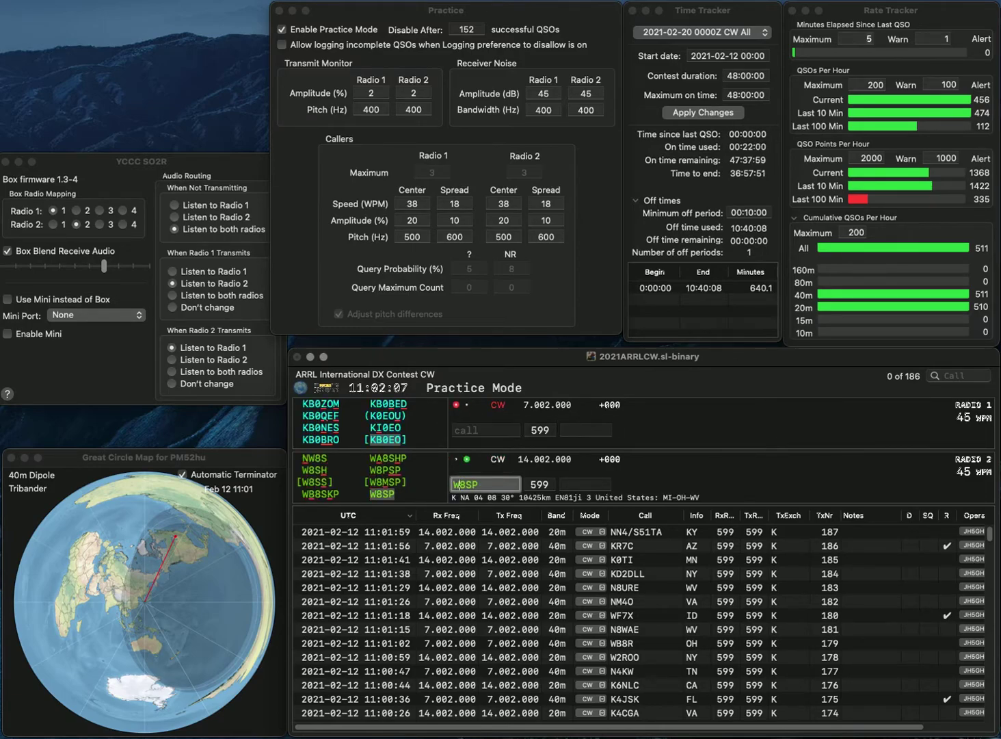
key(BackSpace)
text(N)
key(Right)
key(Right)
key(BackSpace)
text(H)
key(Return)
text(WA)
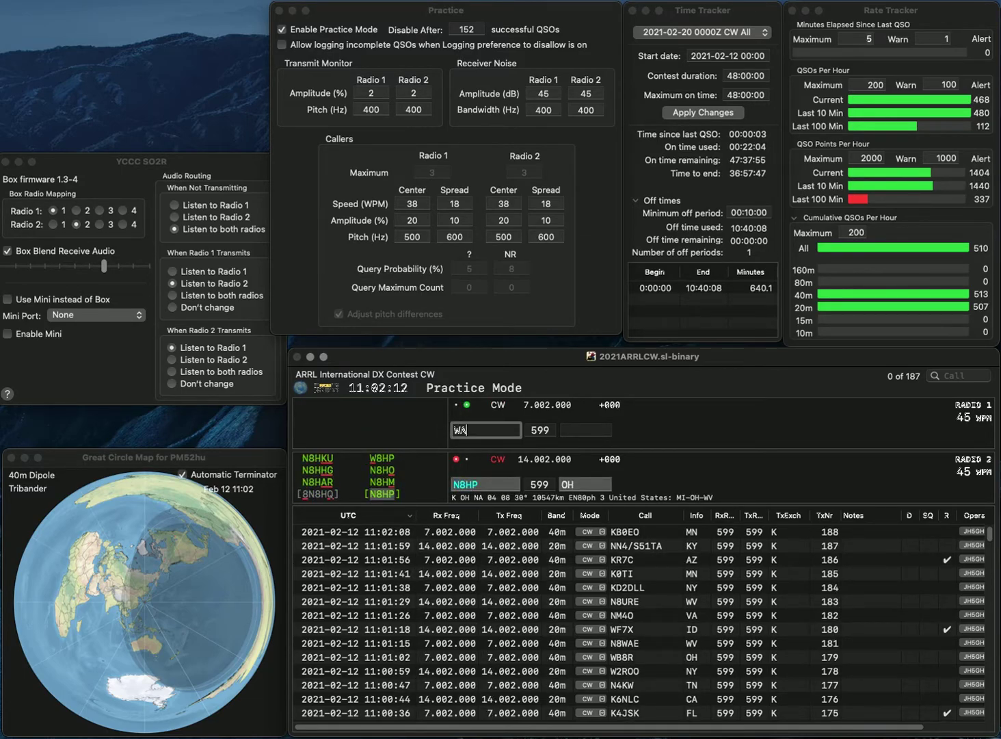
text(3VUM)
key(Return)
key(Tab)
key(Tab)
key(Return)
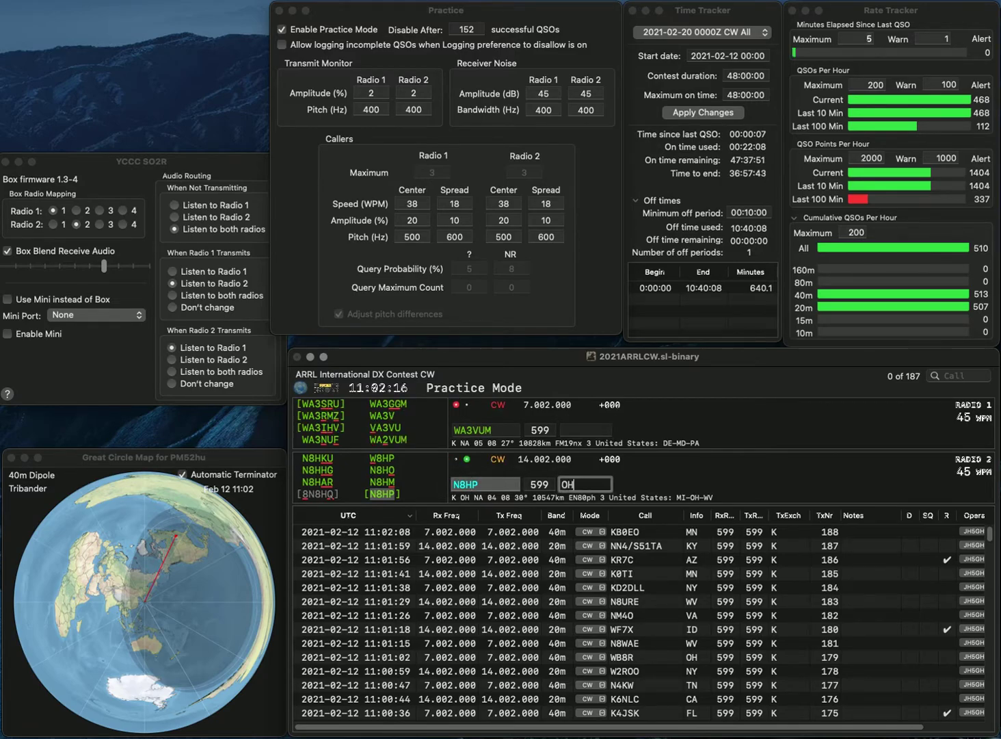
key(space)
key(Right)
key(BackSpace)
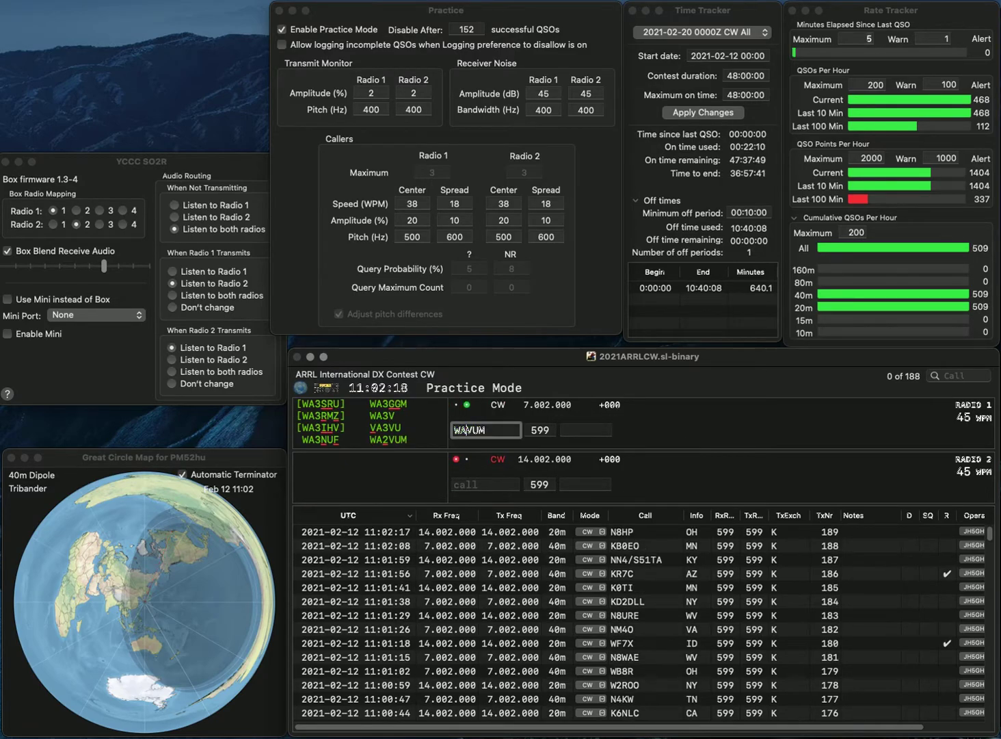
text(2)
key(Return)
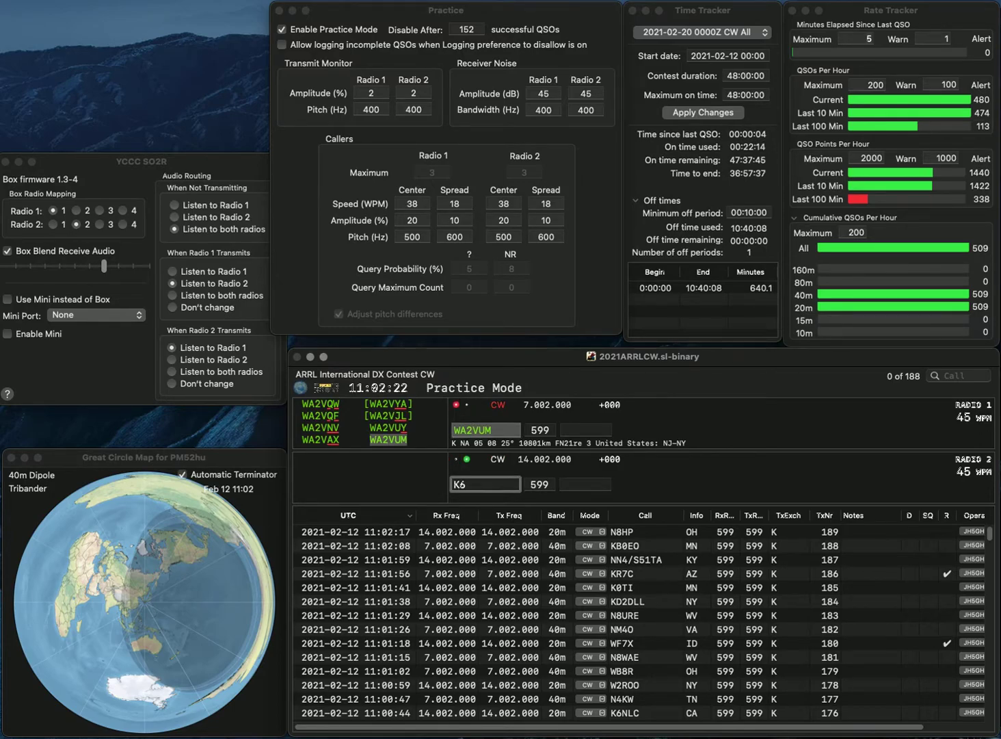
key(Return)
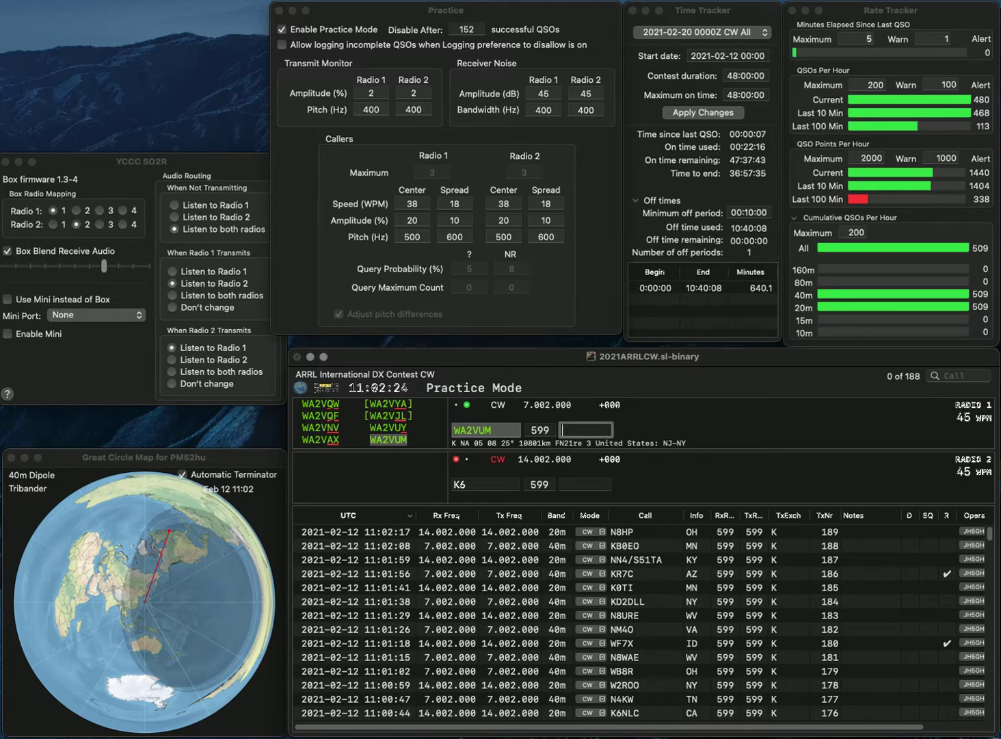
text(NY)
key(Return)
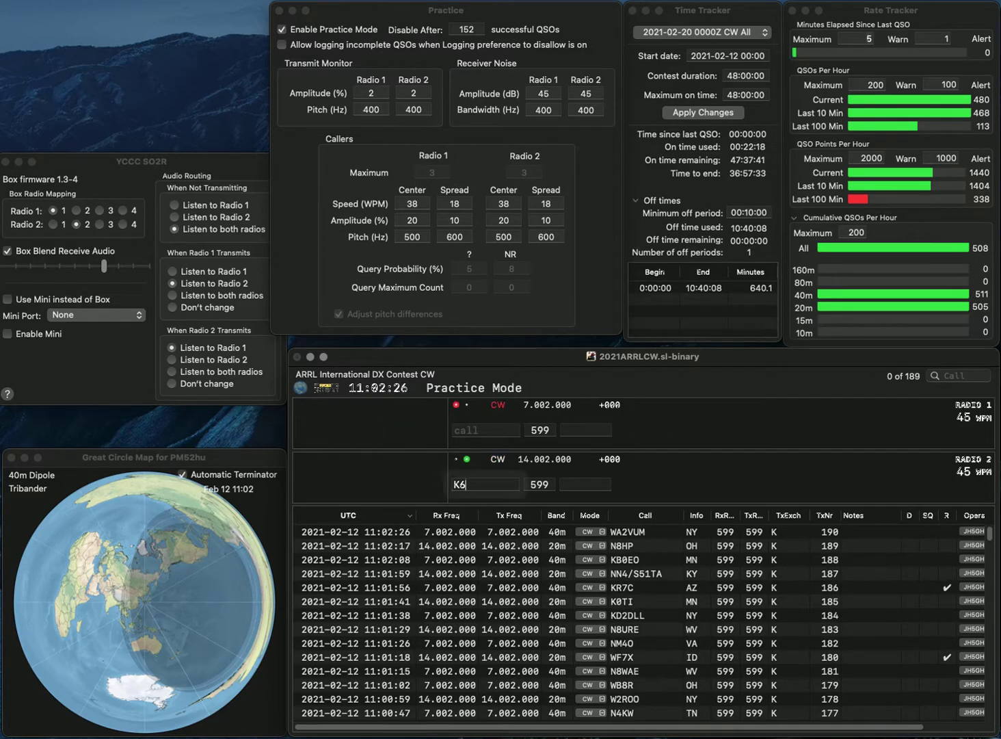
Call AF4NJ on the second radio and log it with exchange FL
text(ANJ)
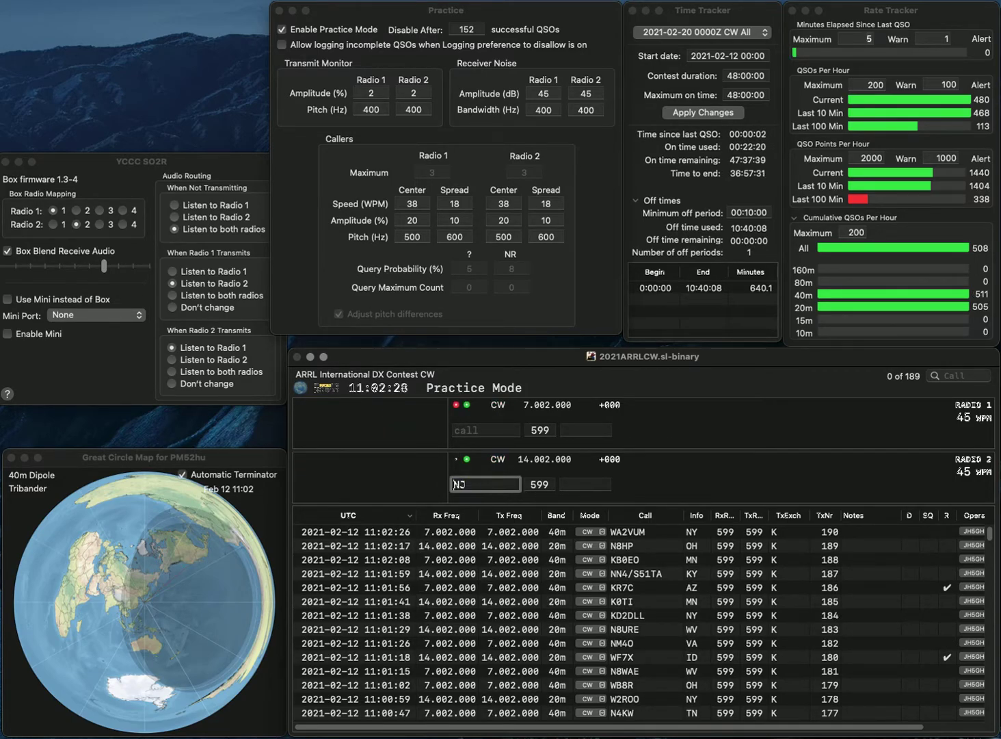
text(F4)
key(Return)
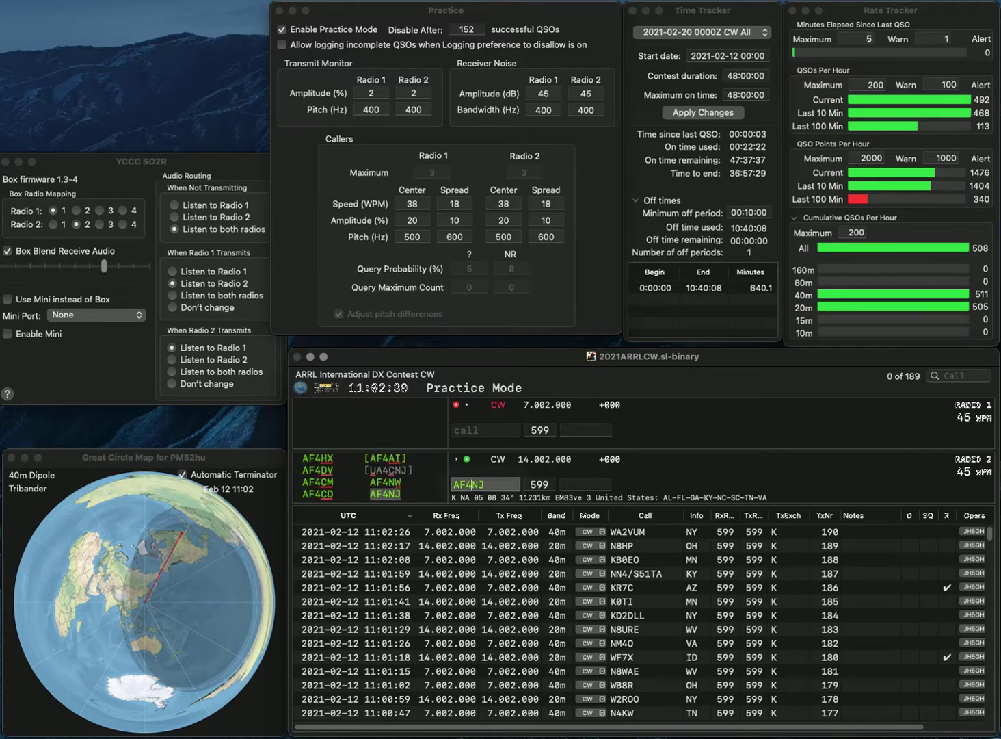
text(2CI)
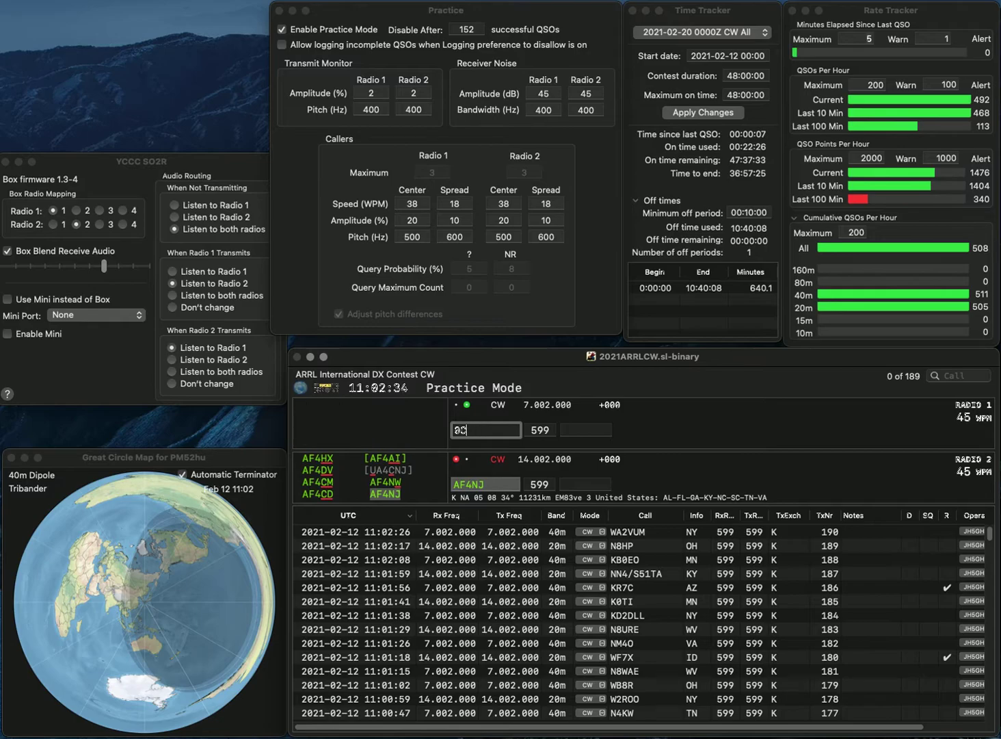
key(Return)
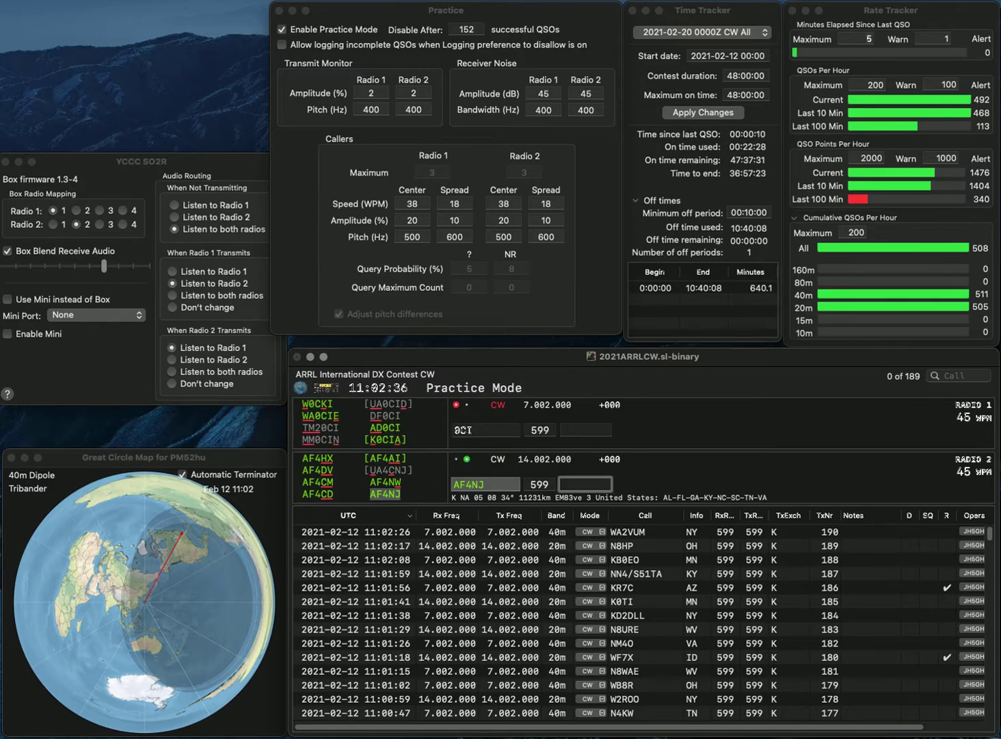
key(Return)
text(AJ0CM)
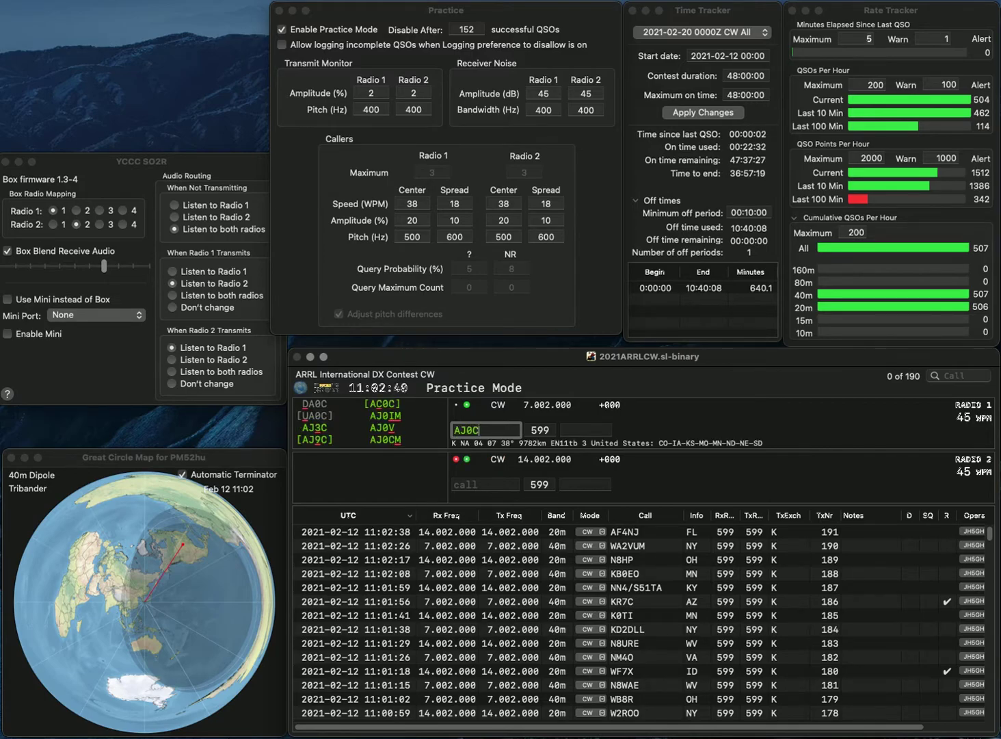
key(Return)
text(KH6HU/W7)
key(Return)
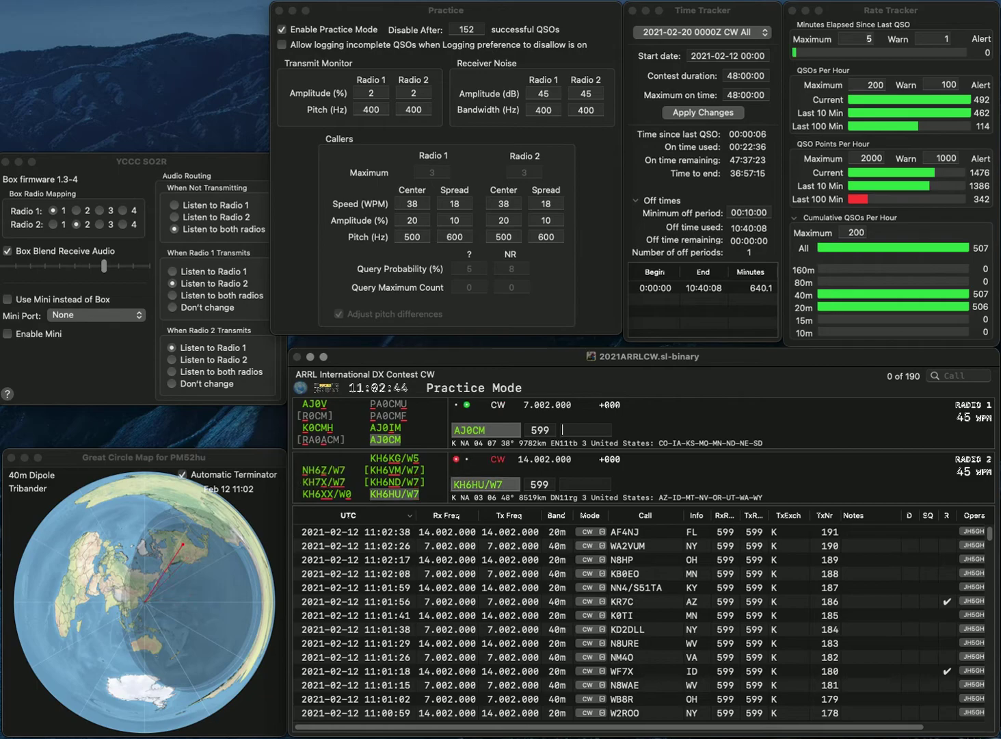
text(M)
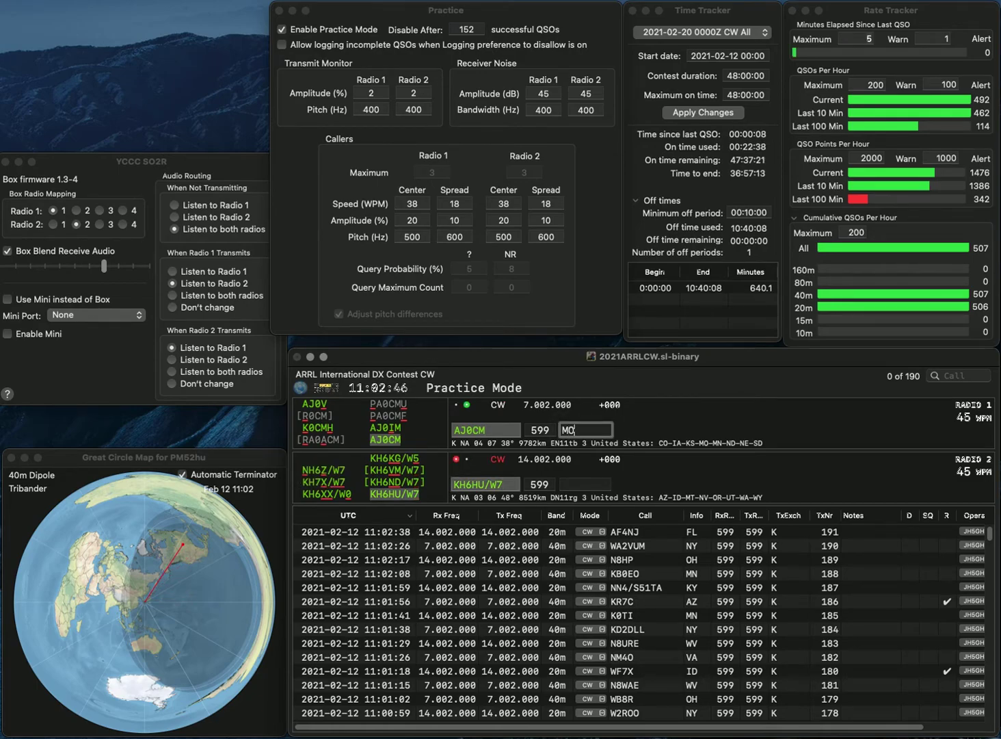
text(O)
key(Return)
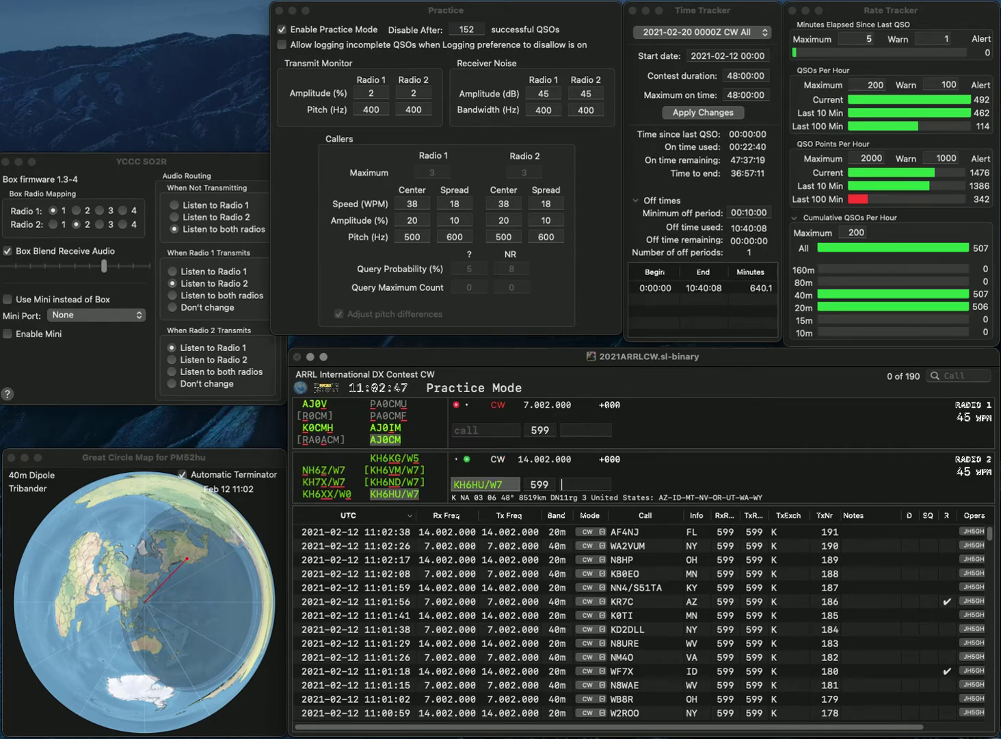
text(NV)
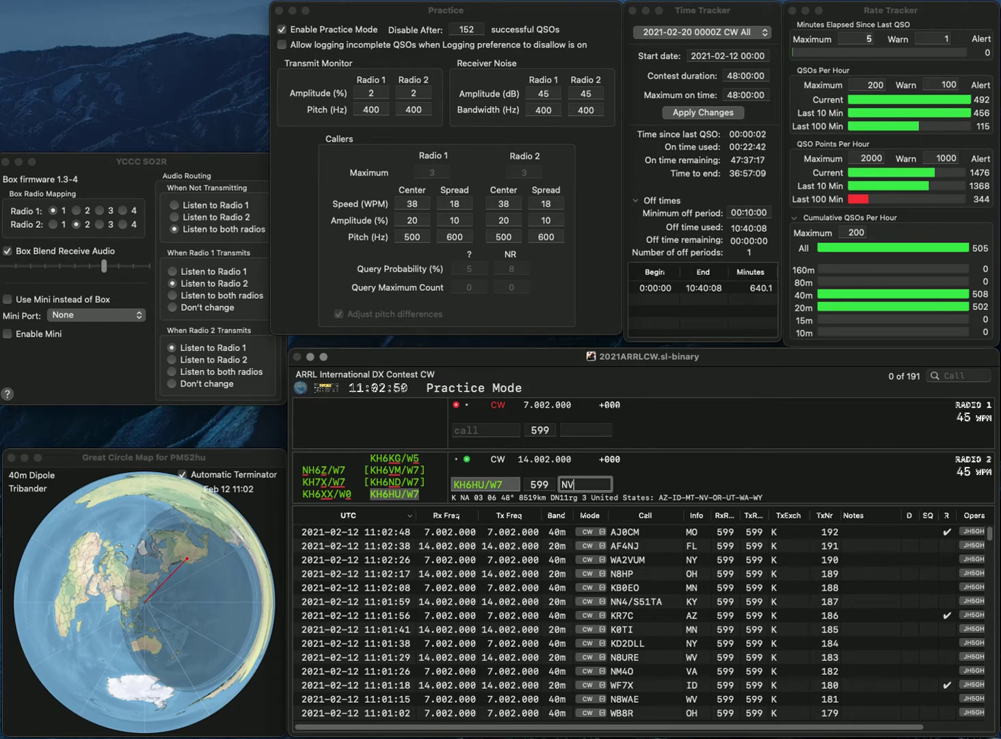
key(Return)
text(W)
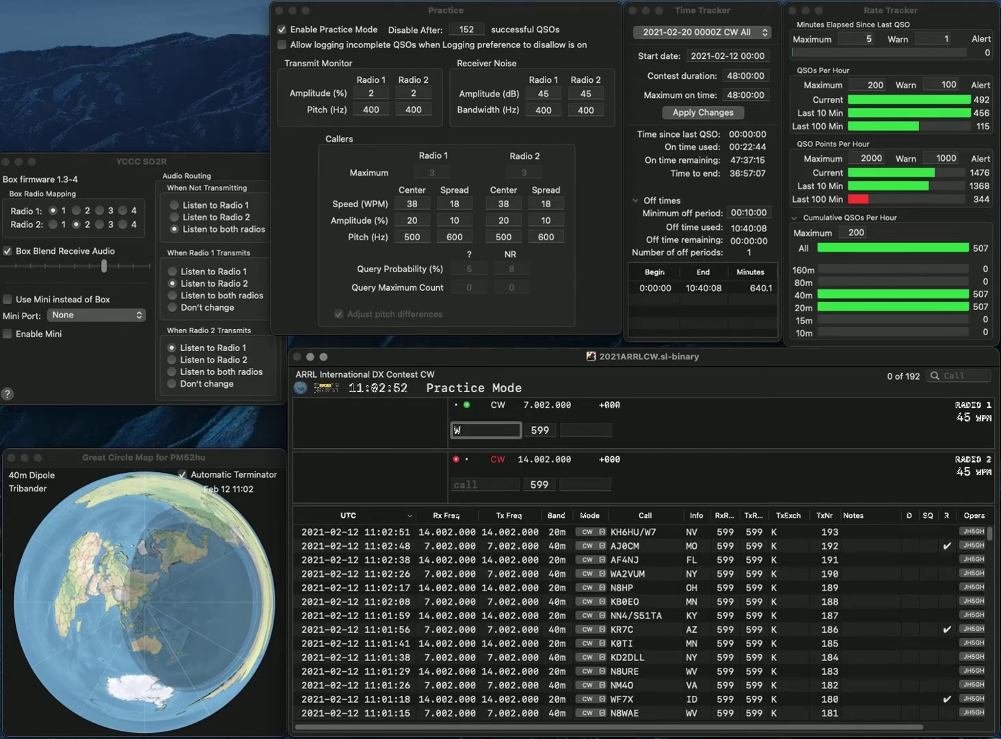
text(8UVZ)
key(Return)
text(5ZQ)
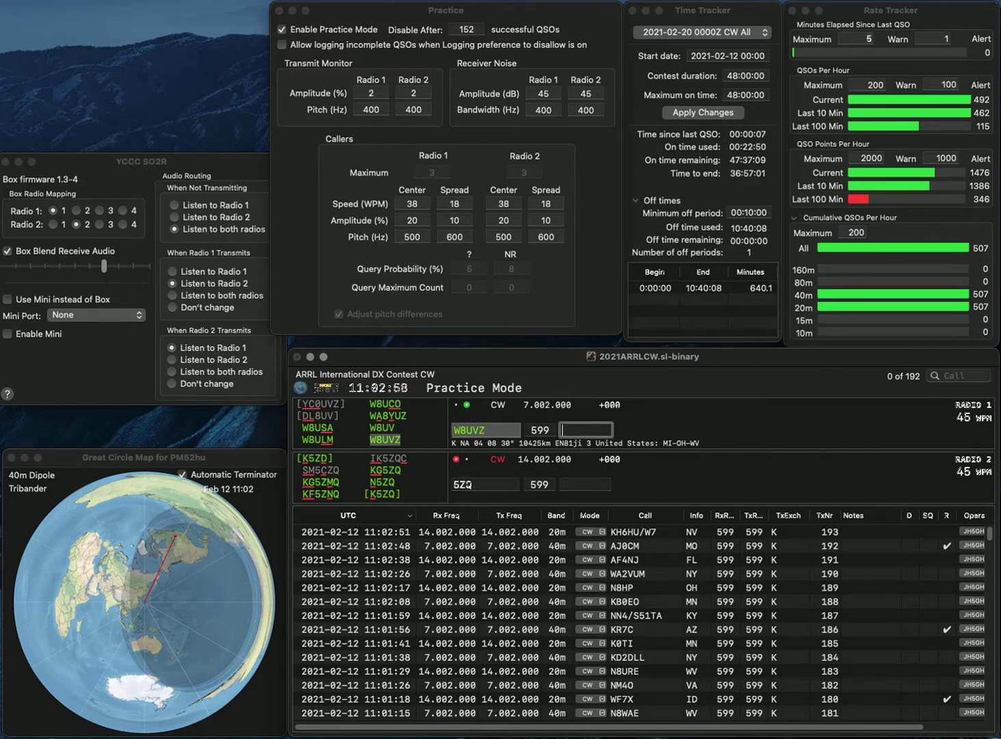
key(Return)
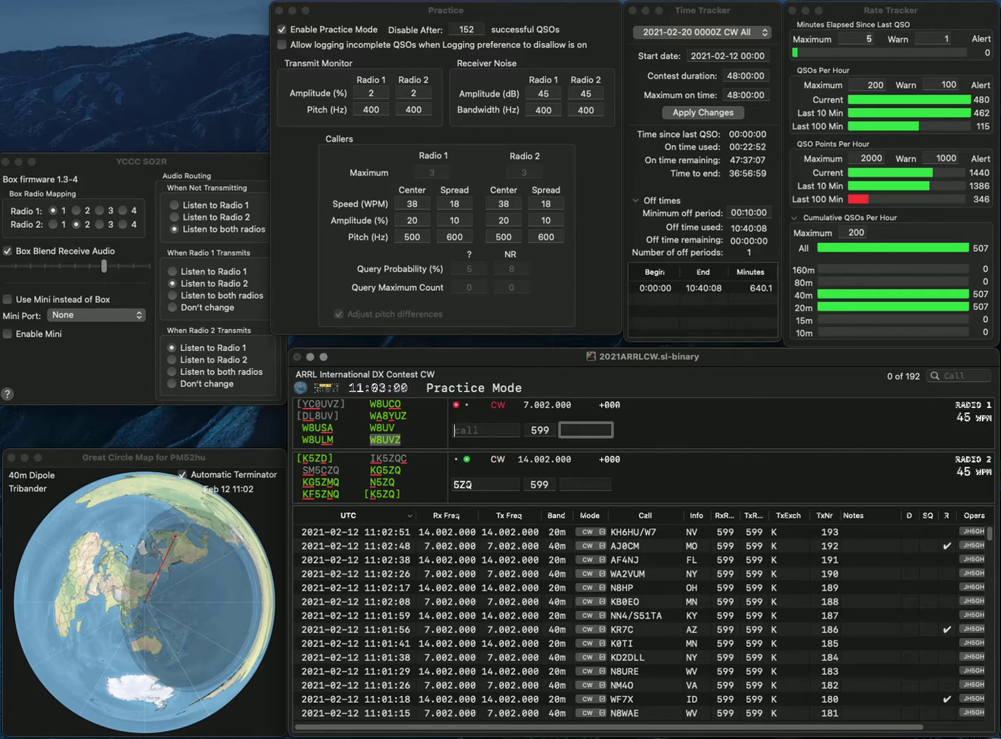
text(K)
key(BackSpace)
key(Home)
text(KG)
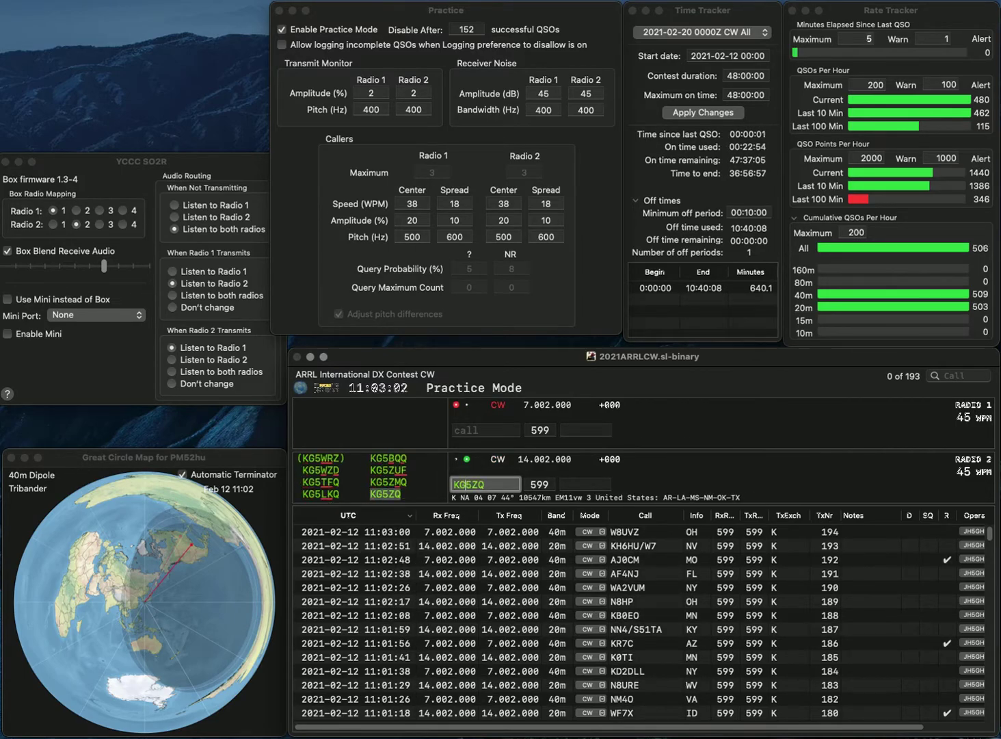
key(Return)
text(KF)
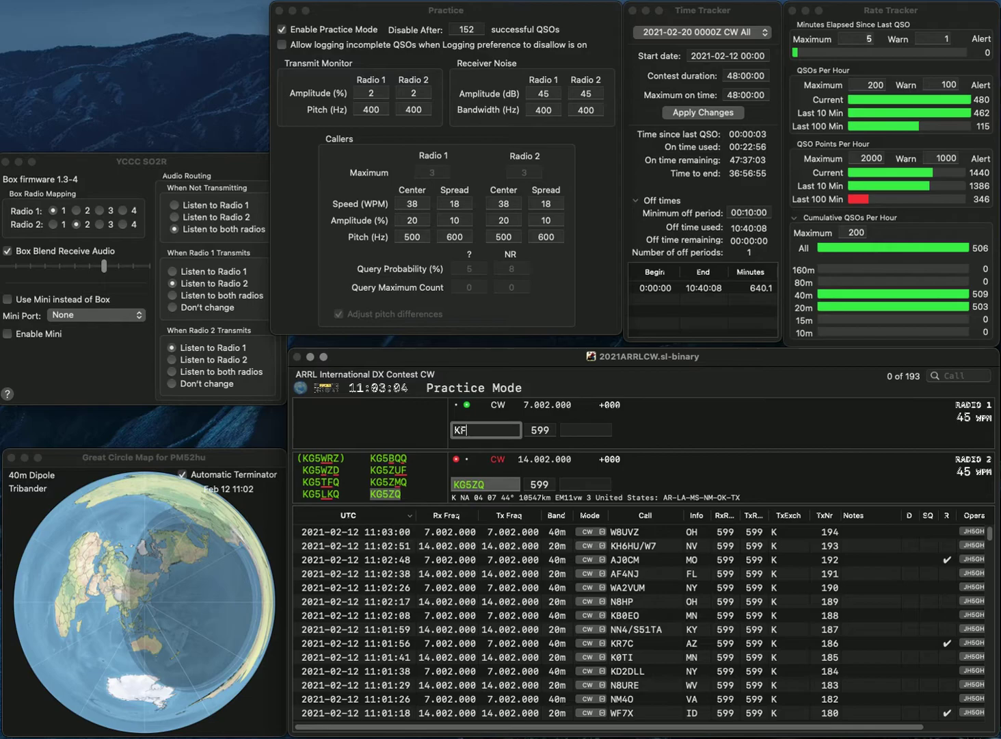
text(7UUM)
key(Return)
key(backslash)
text(LA)
key(Return)
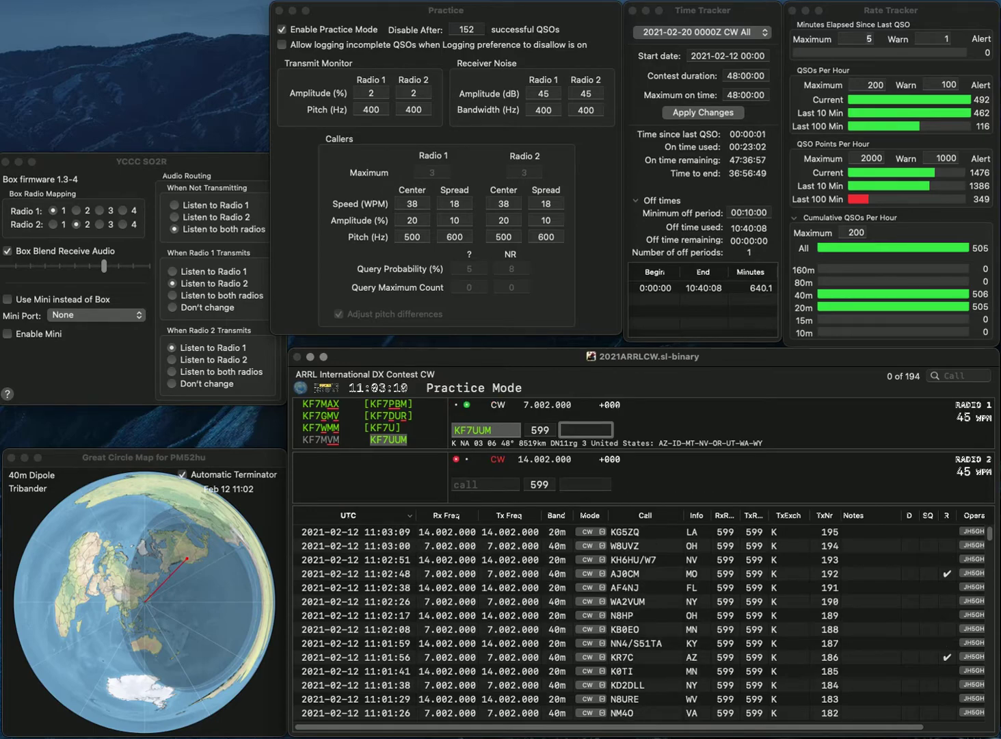
text(NV)
key(Return)
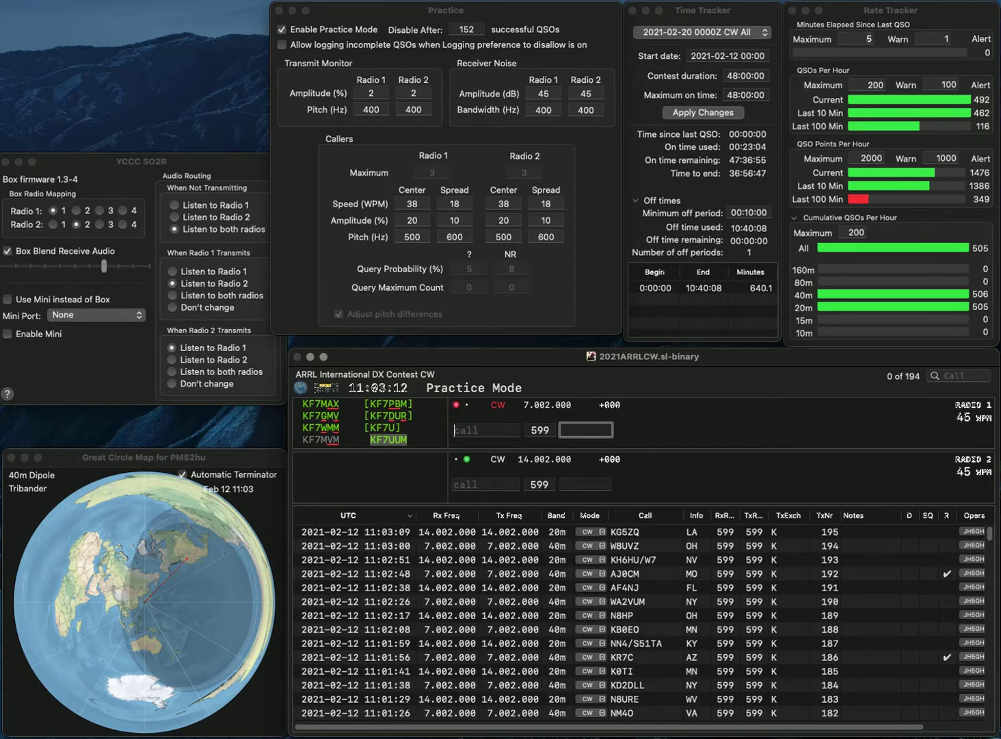
text(W5)
text(ISD)
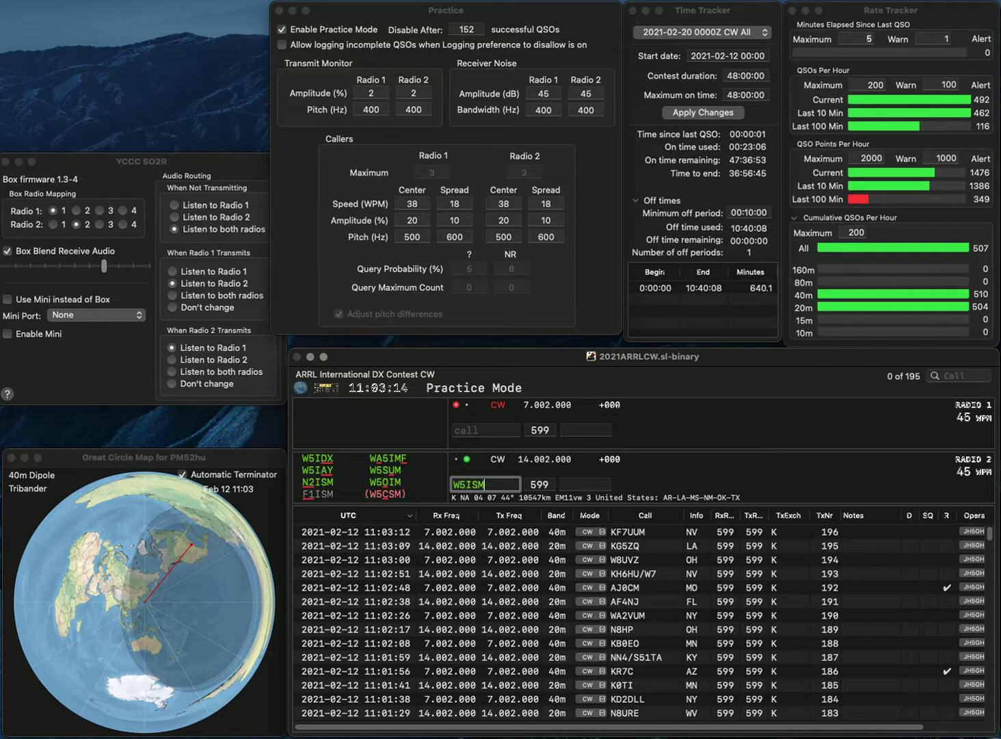
key(Return)
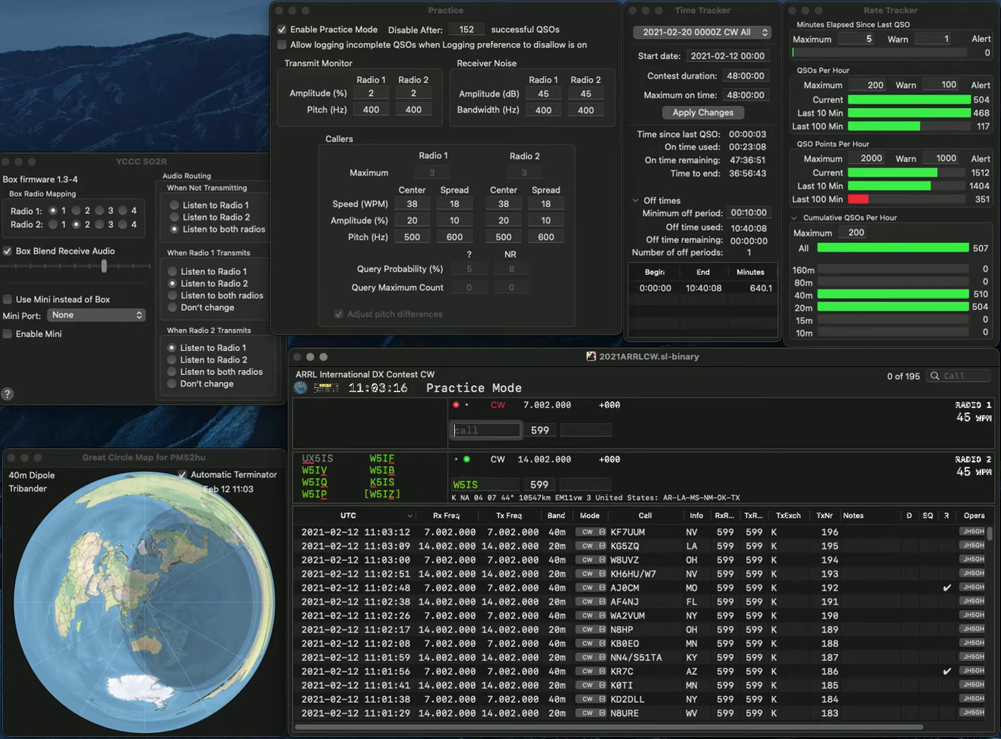
text(K6CSL)
key(Return)
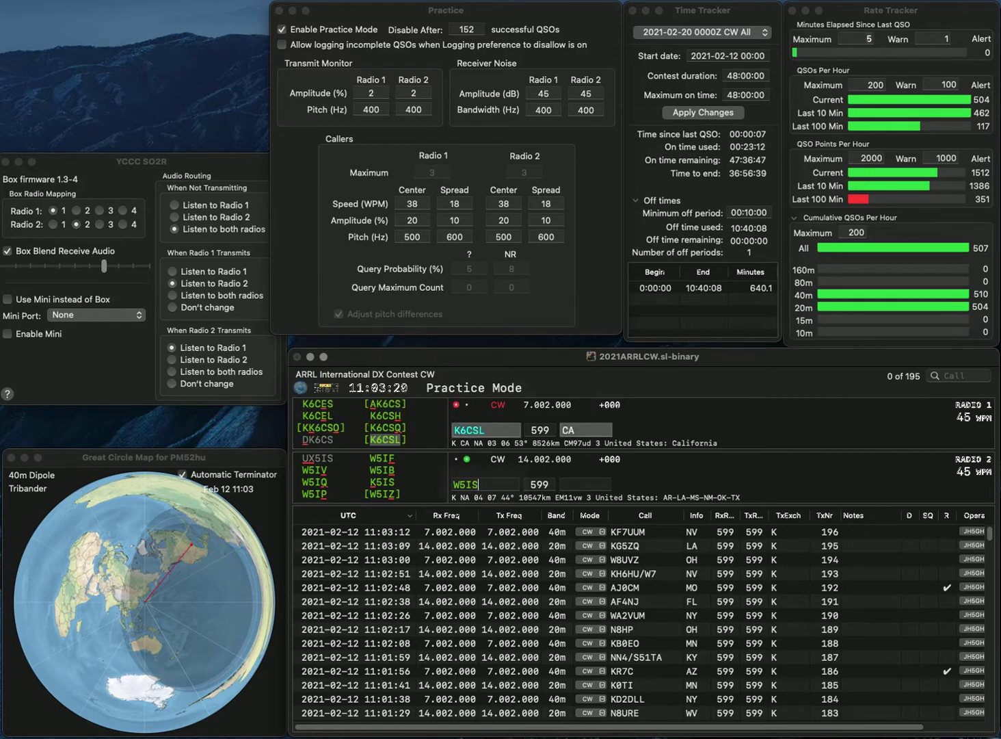
text(I)
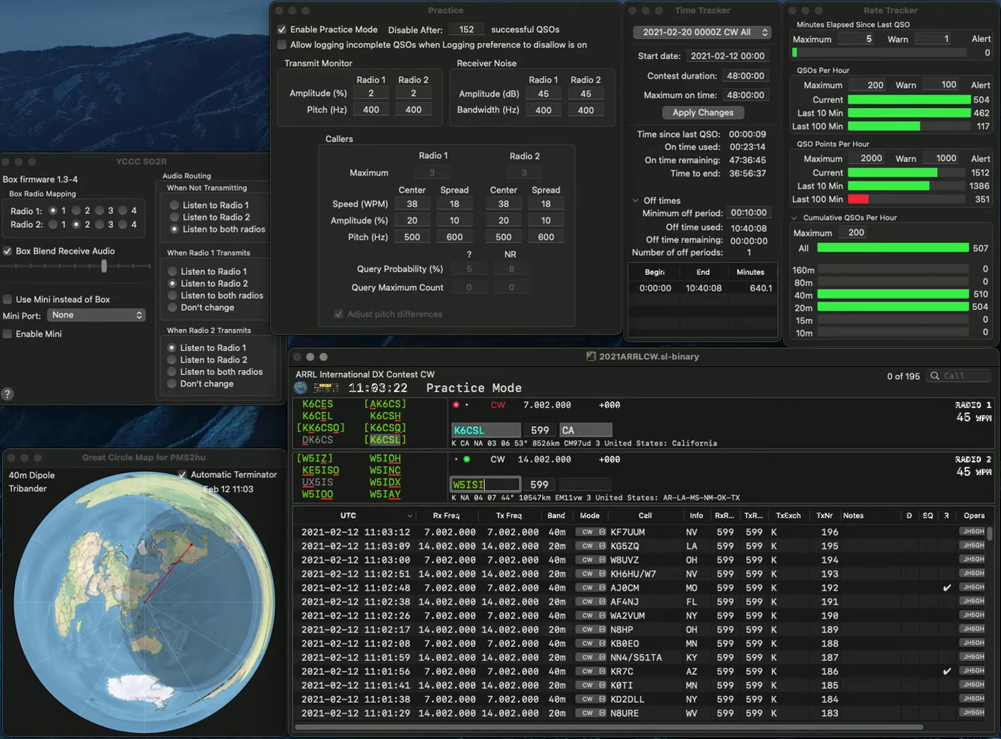
key(BackSpace)
key(BackSpace)
text(HI)
key(Return)
key(Tab)
key(Return)
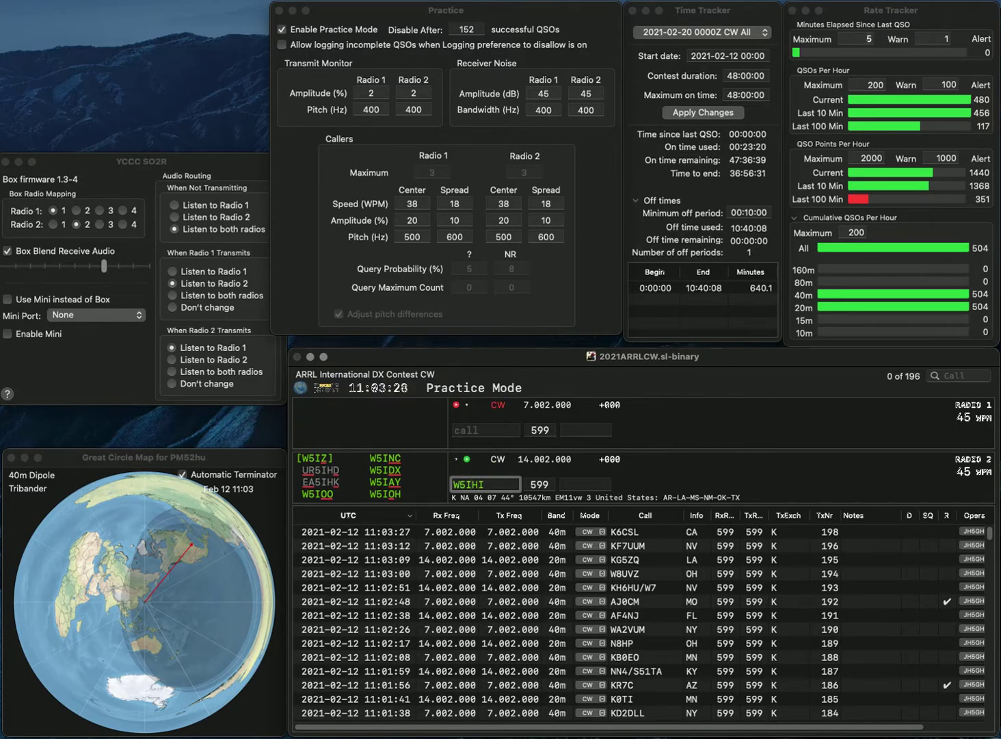
key(Left)
key(BackSpace)
key(BackSpace)
text(SU)
key(Return)
text(WR8AA)
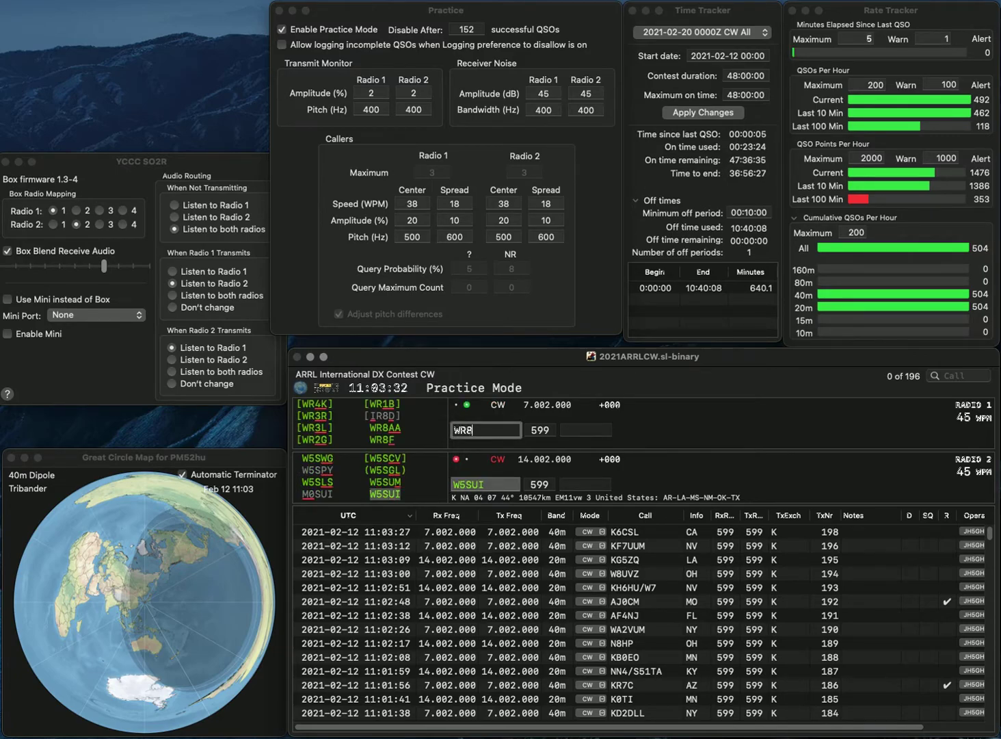
key(Return)
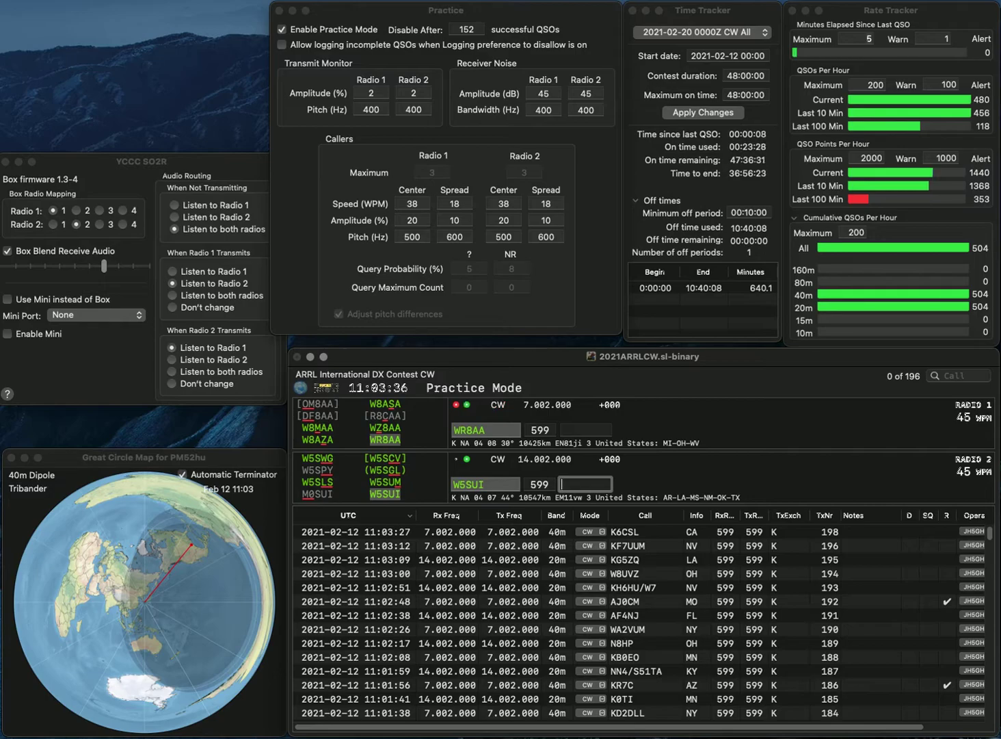
text(K)
key(Return)
text(OH)
key(Return)
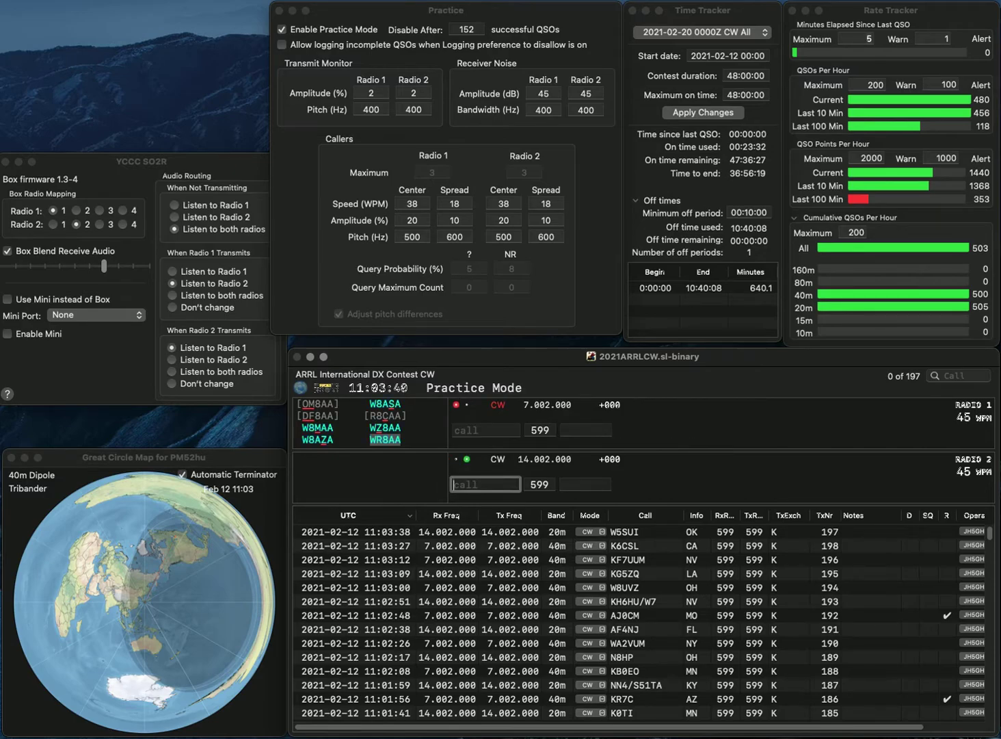
text(NE3K)
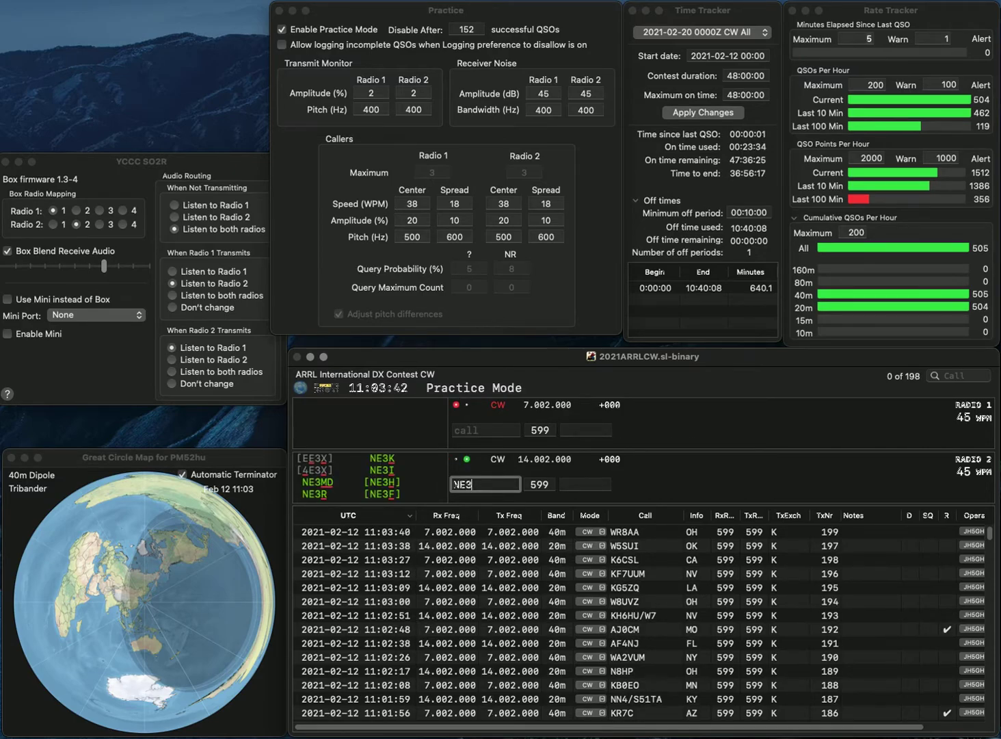
key(Return)
text(W4LJS)
key(Return)
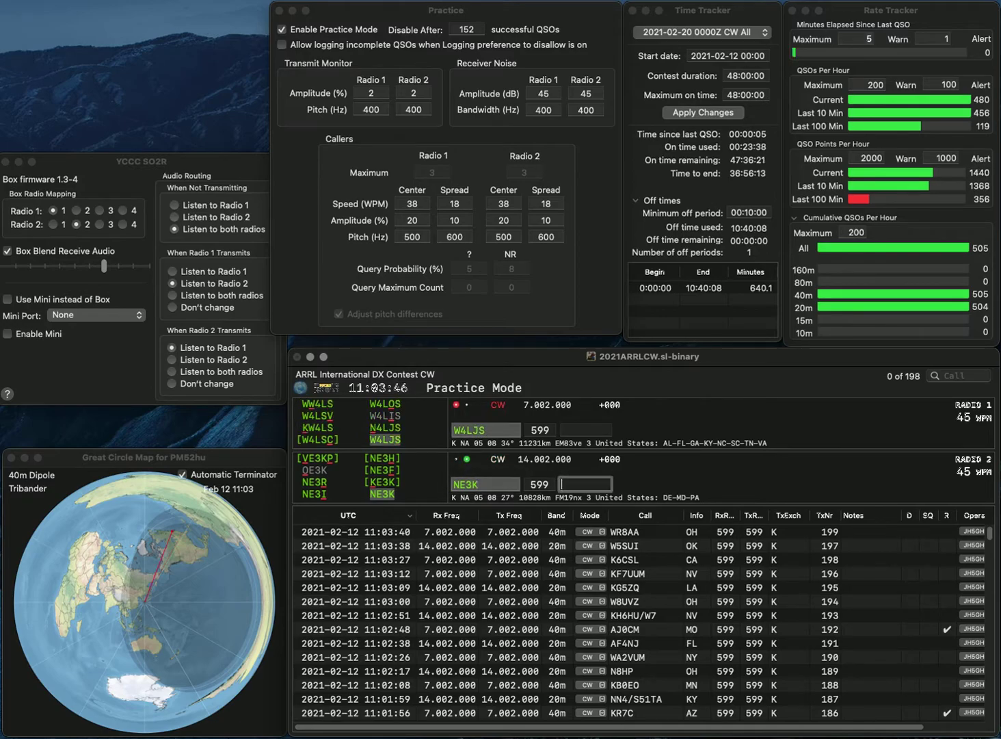
key(Return)
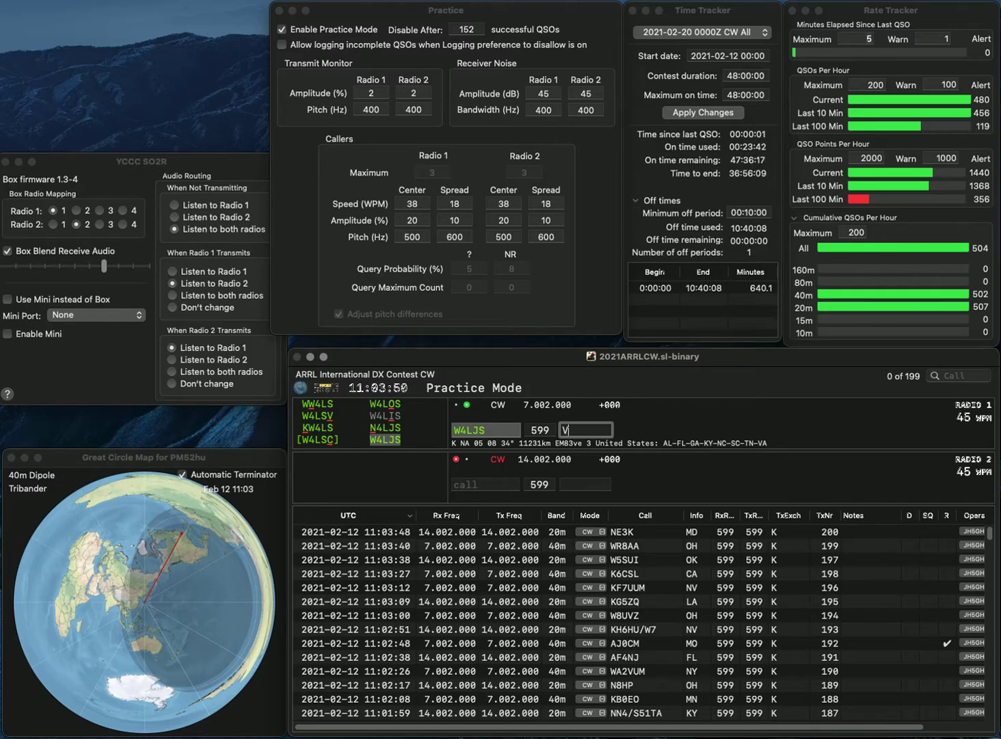
key(Return)
text(W4TIJ)
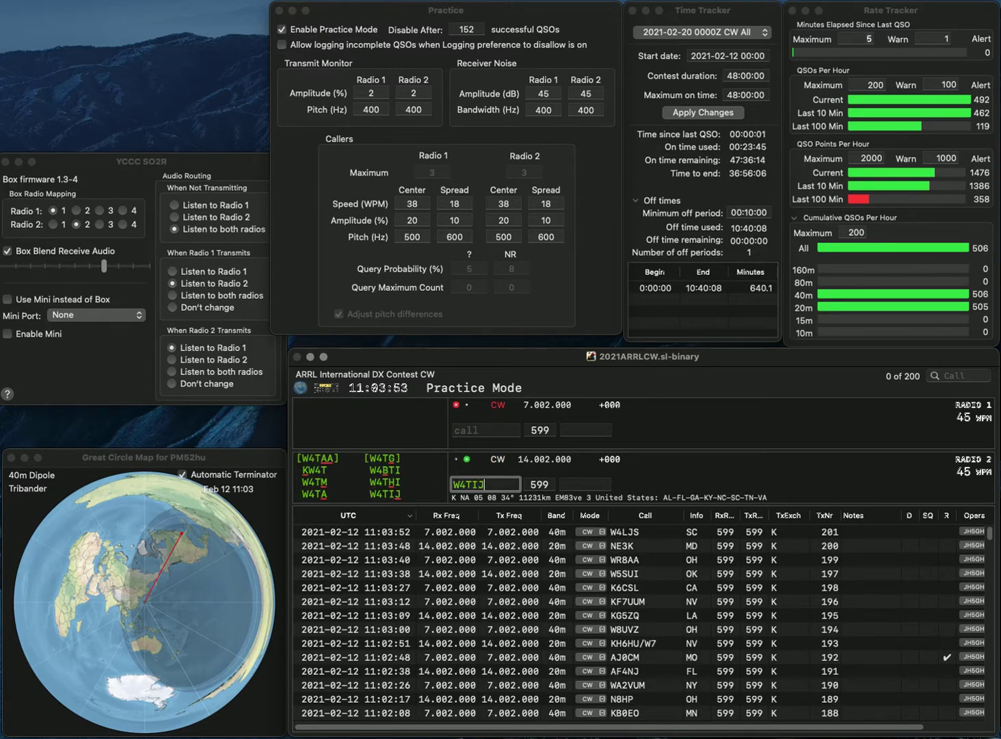
key(Return)
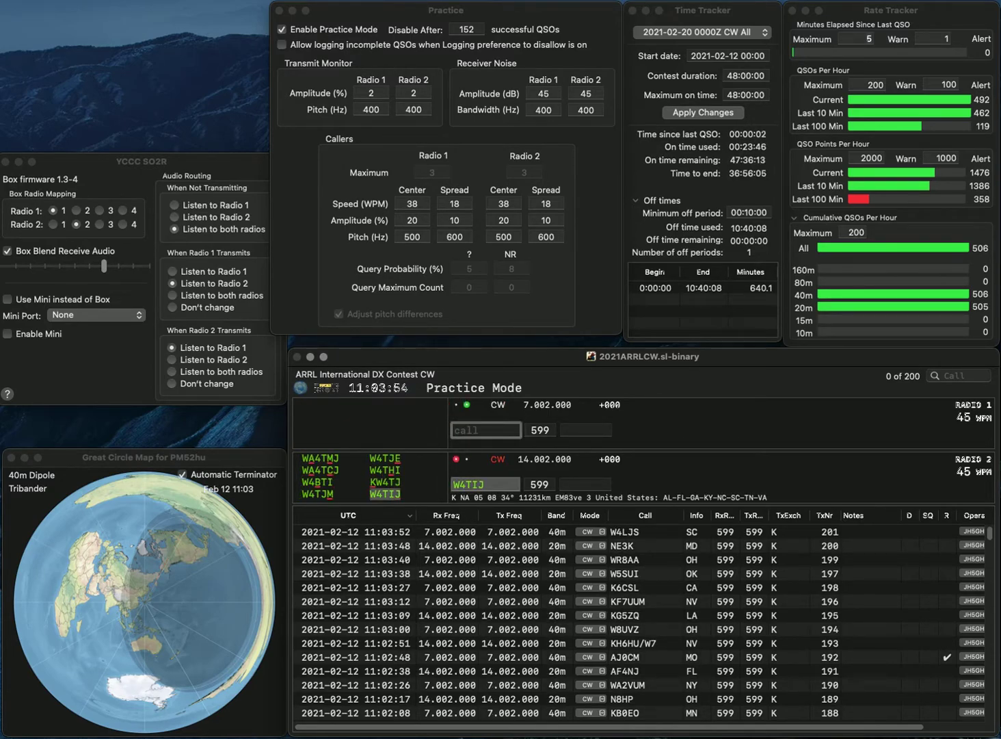
text(W7DIO)
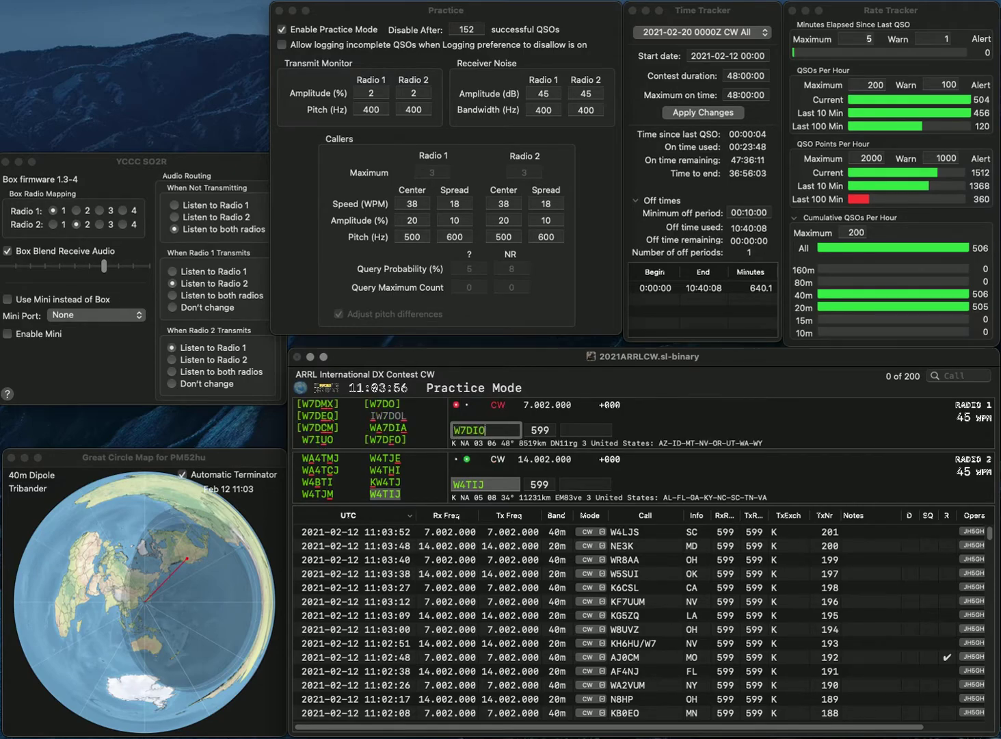
key(Return)
key(Tab)
text(A)
key(Return)
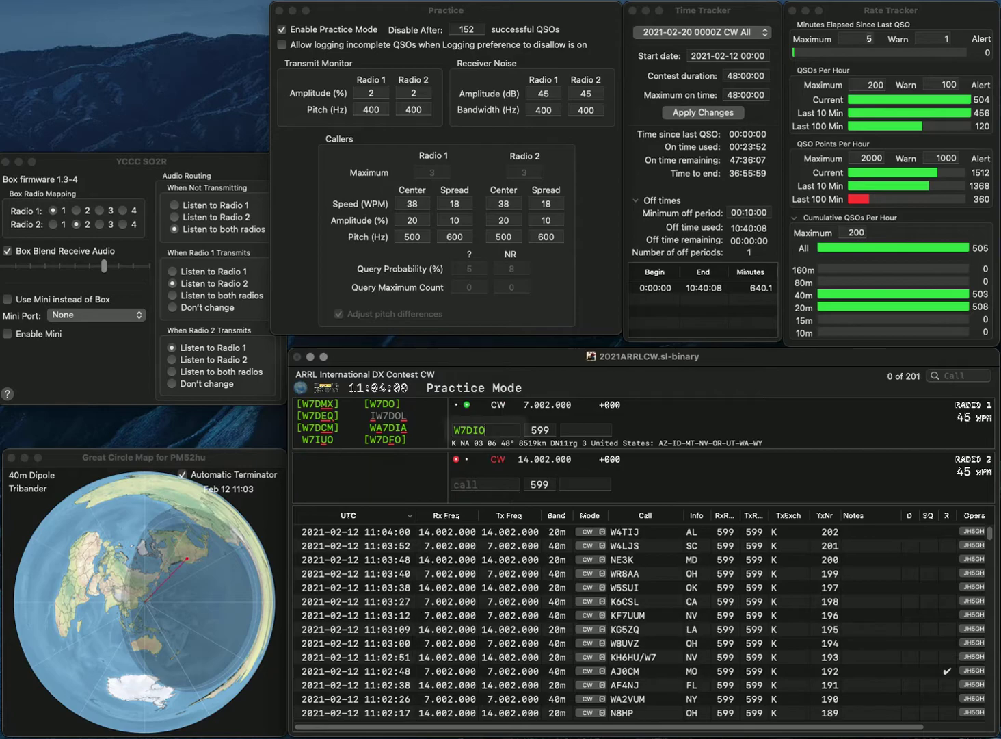
Correct radio 1's call from W7DIO to W7BSO and send it
key(BackSpace)
text(S)
key(Left)
key(BackSpace)
text(B)
key(Return)
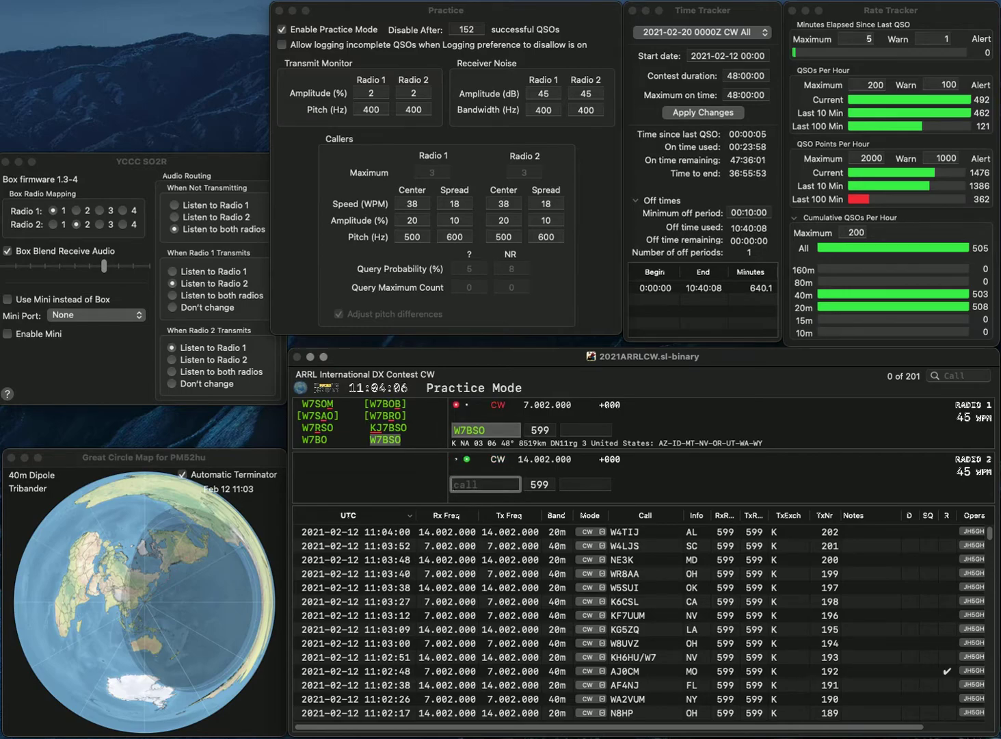
Call N2AMG, then log W7BSO in AZ and N2AMG in NY
text(N2AMG)
key(Return)
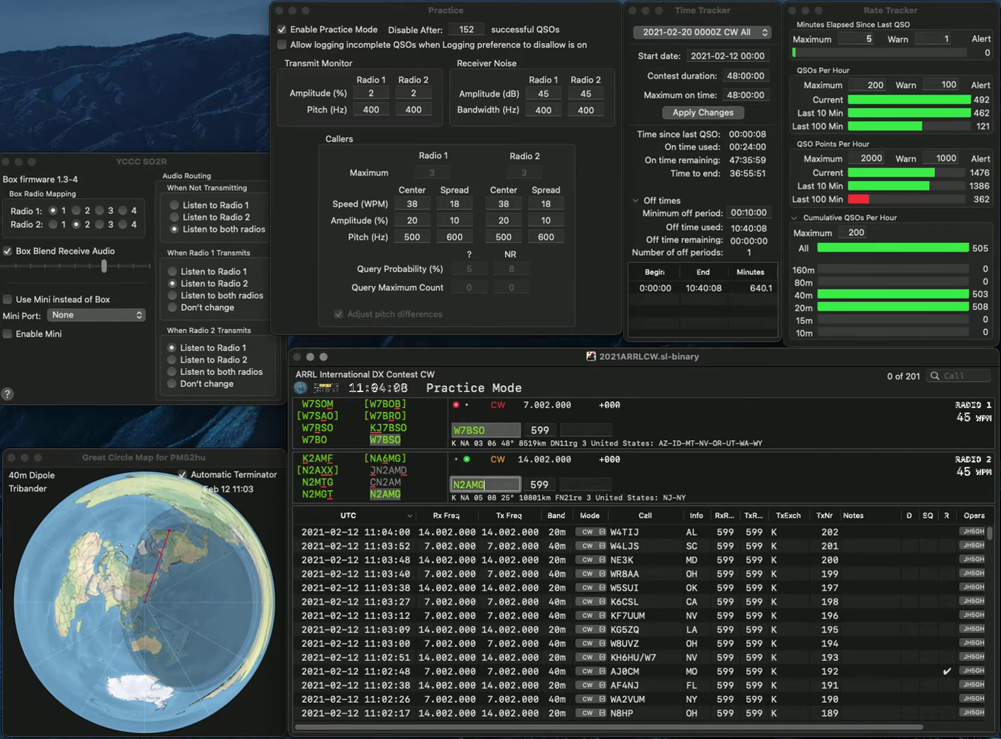
text(AZ)
key(Return)
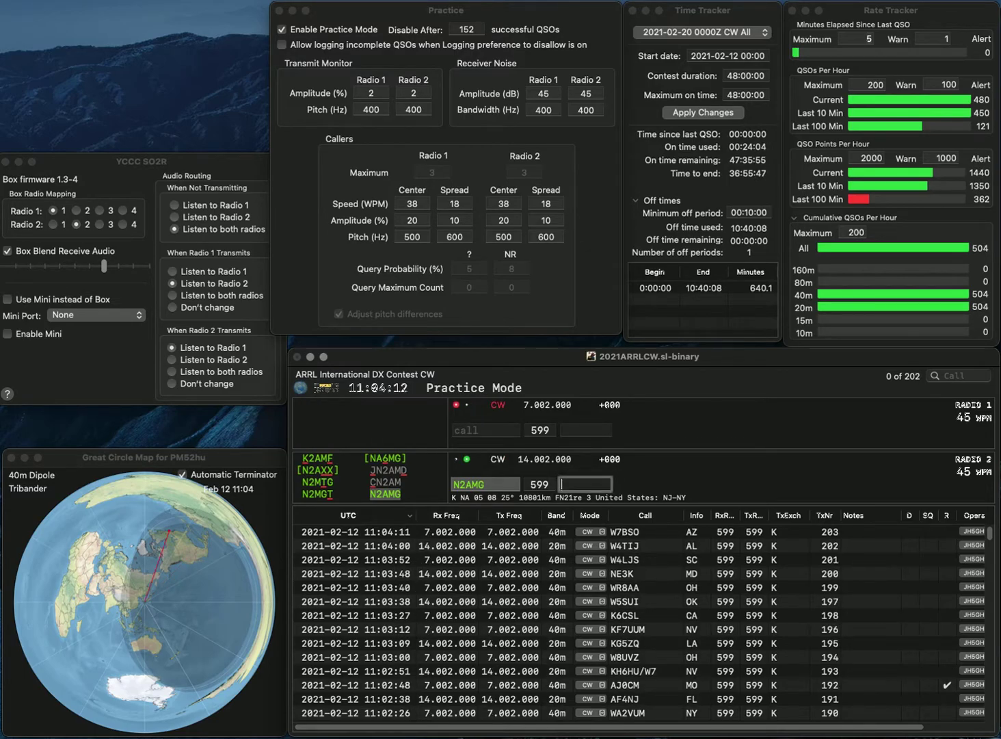
key(Return)
text(KW2E)
key(Return)
text(N8WAE)
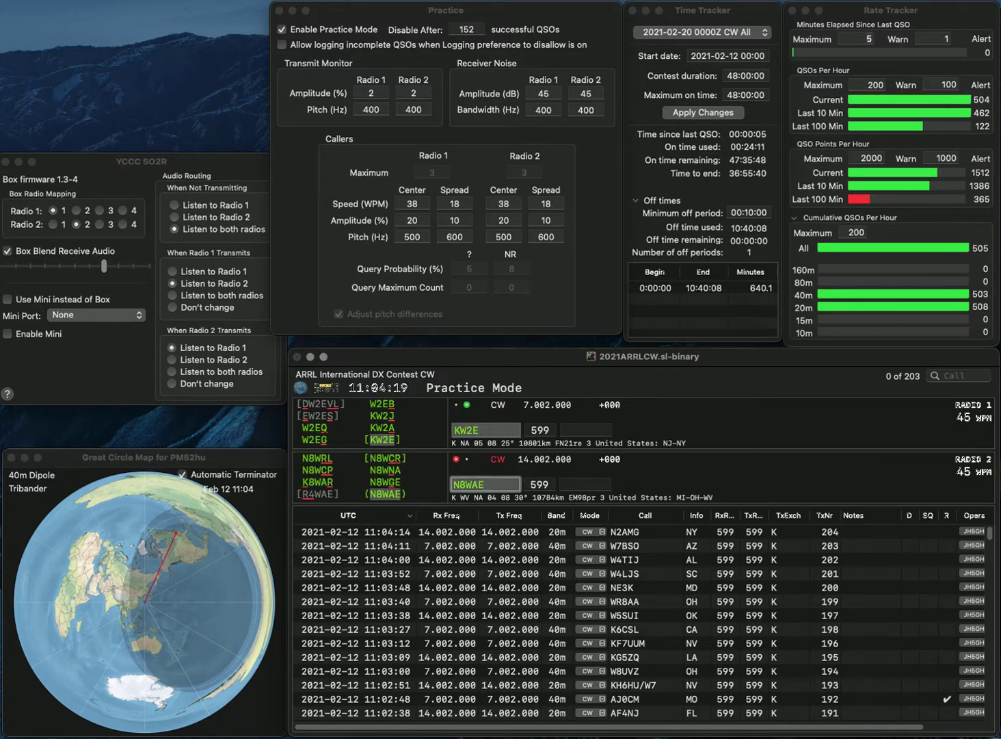
key(Return)
key(Tab)
text(NY)
key(Return)
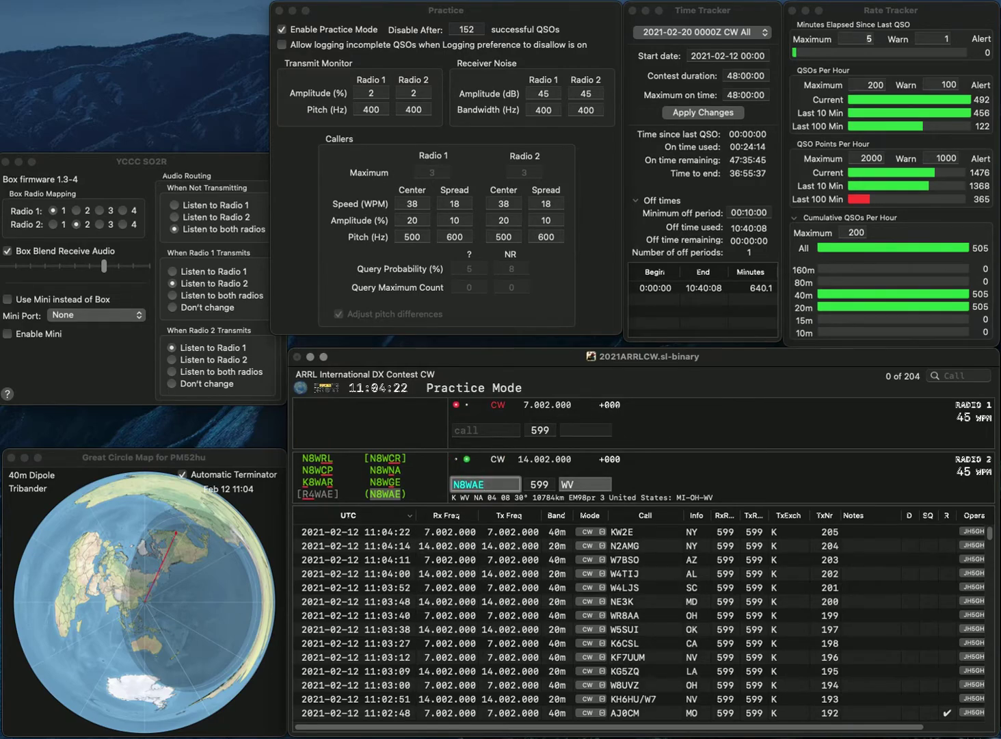
key(Return)
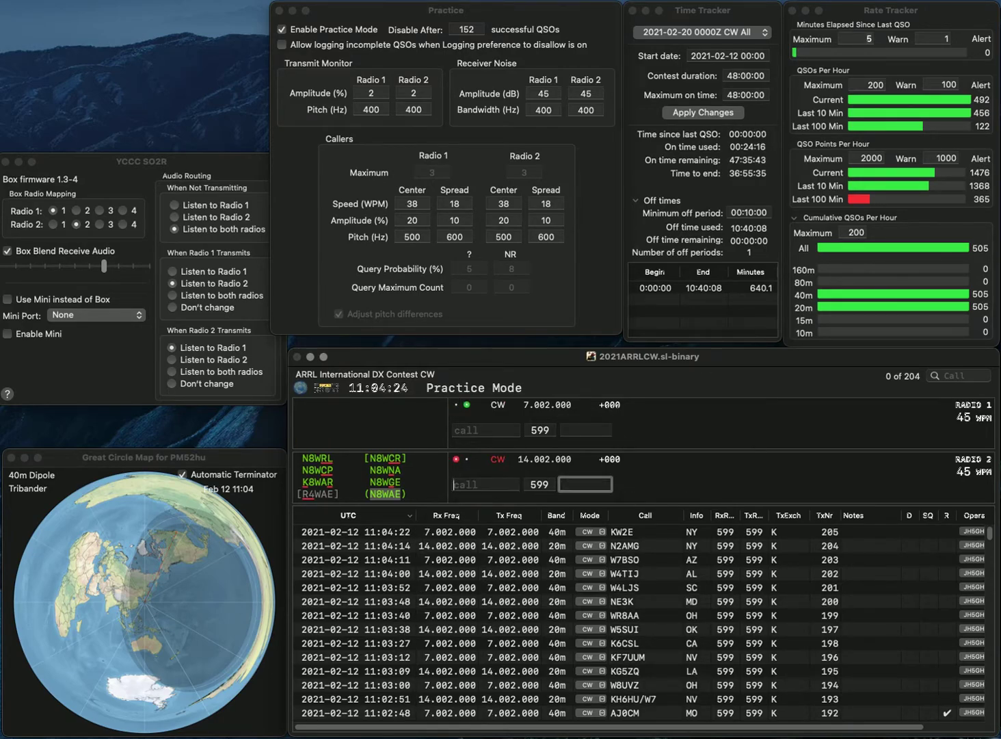
text(AA8)
key(BackSpace)
key(Return)
text(N2ATA)
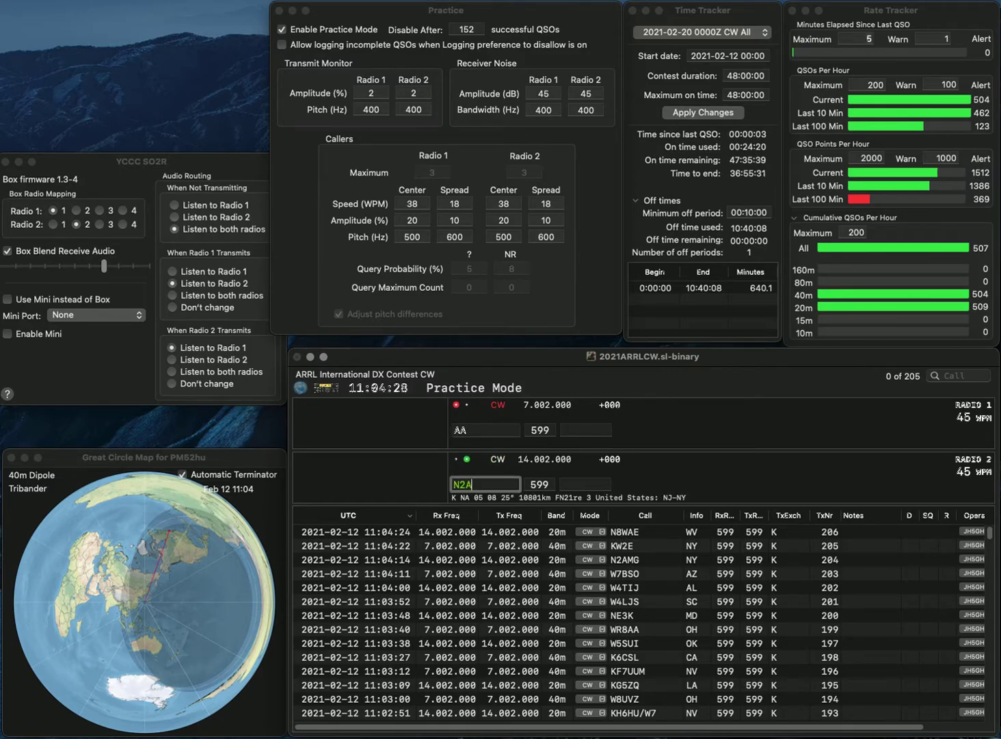
key(Return)
text(7WG)
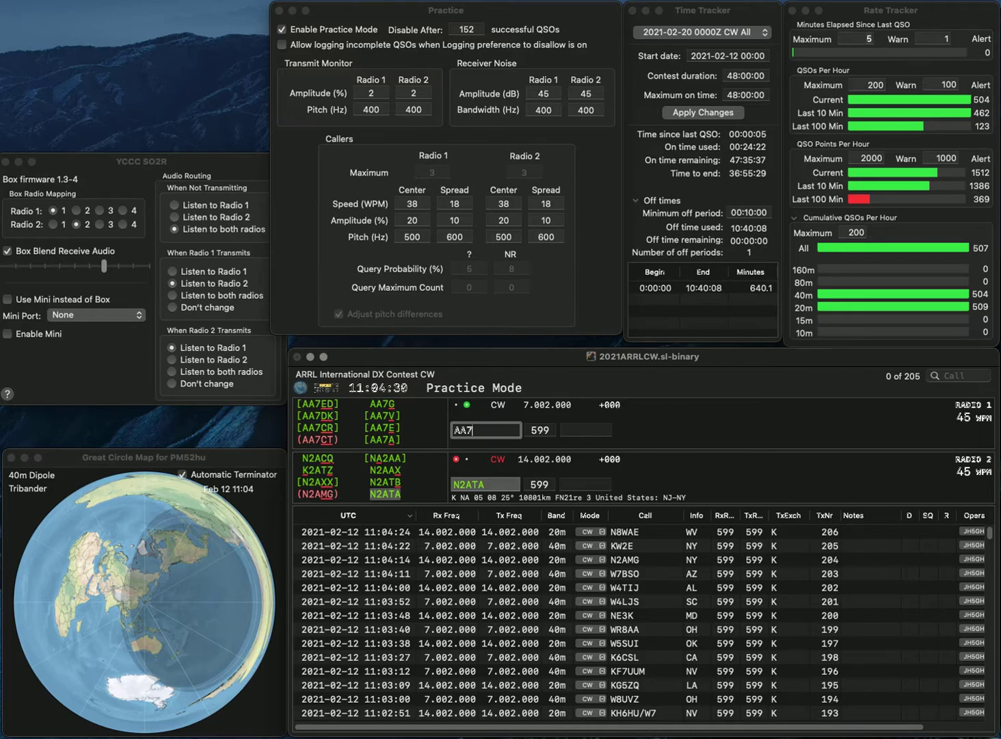
key(space)
key(Return)
text(NJ)
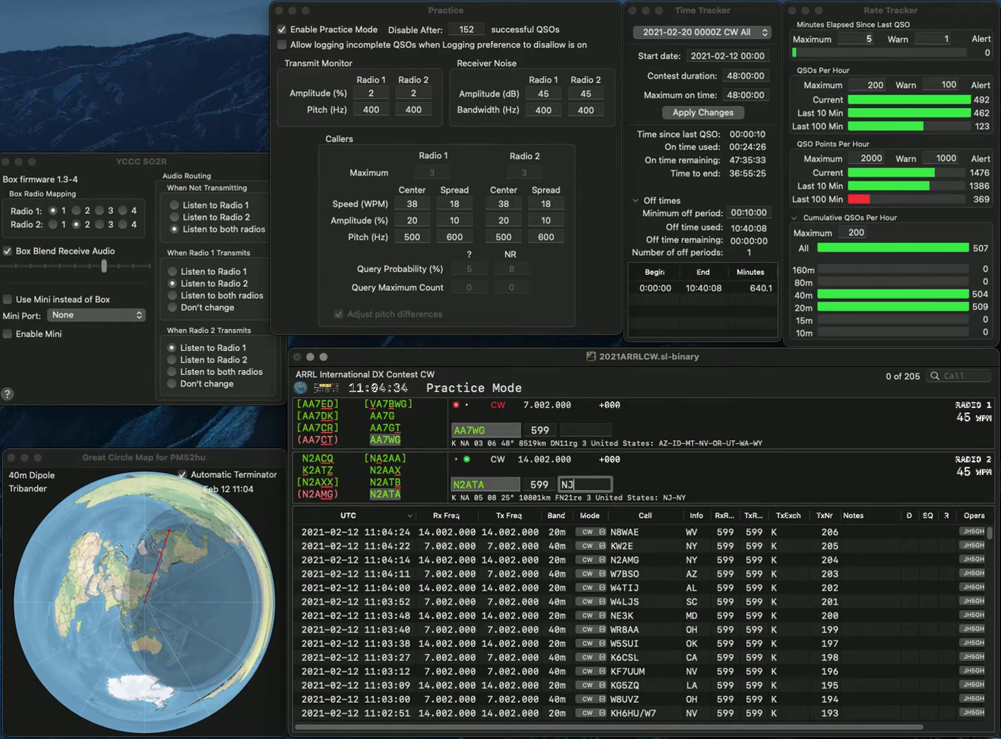
key(Return)
text(WY)
key(Return)
text(W)
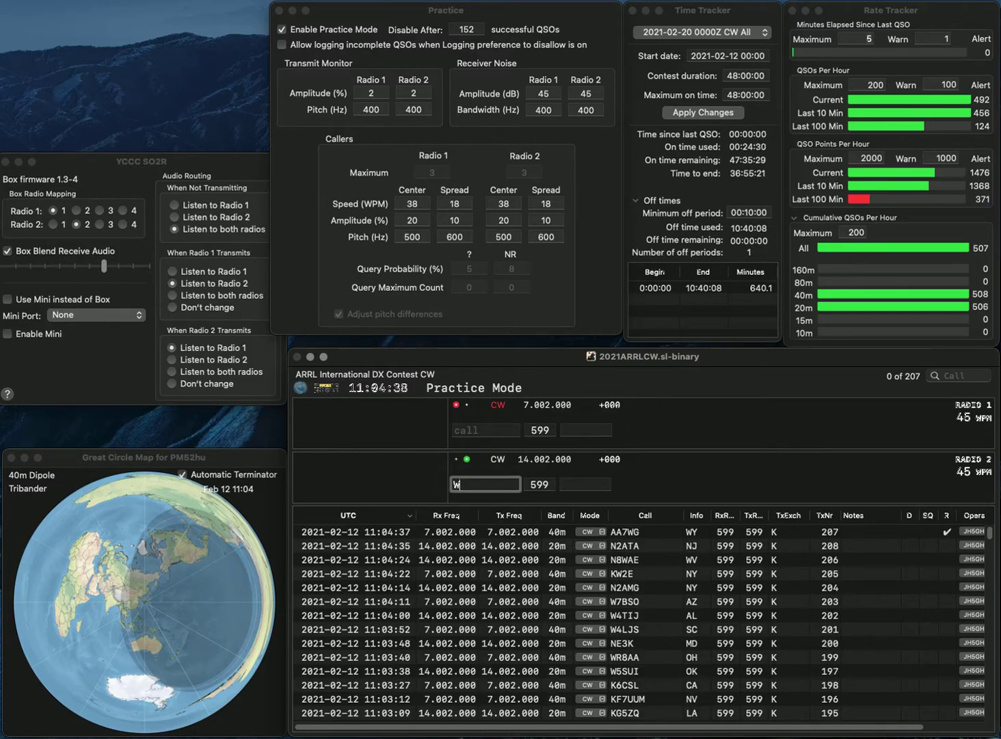
text(4CAL)
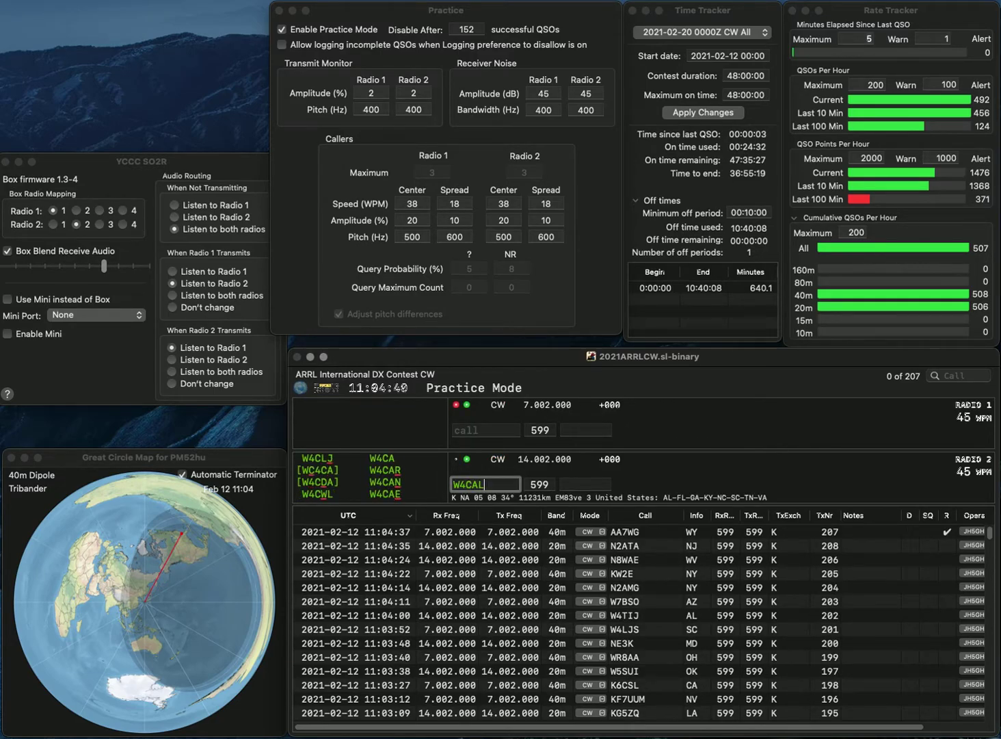
key(BackSpace)
text(F)
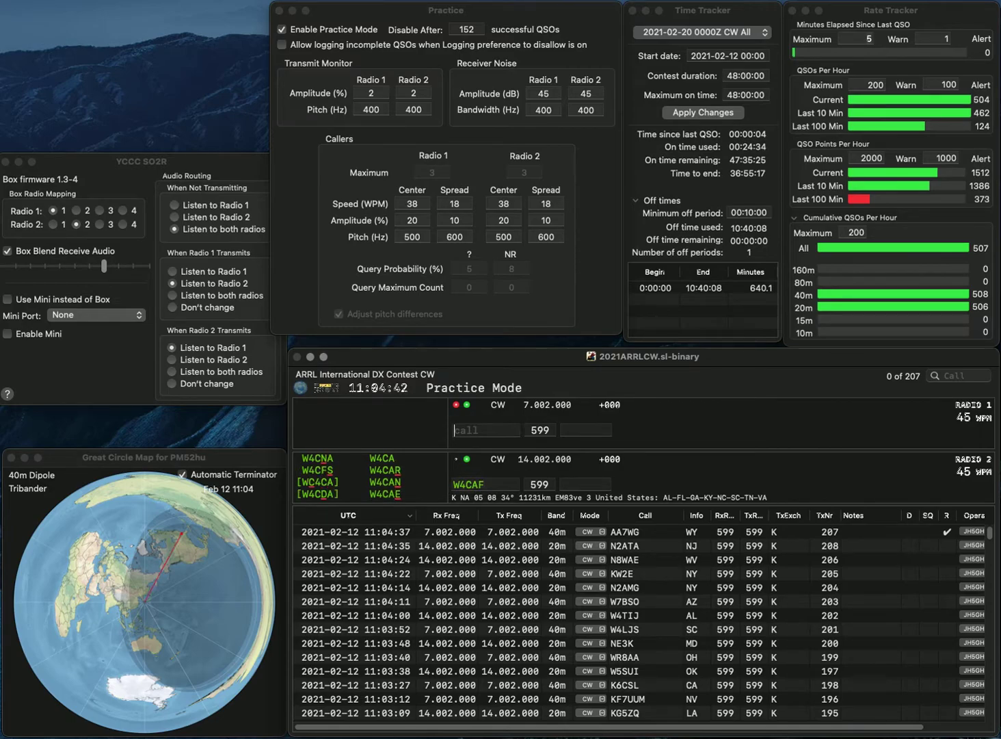
key(BackSpace)
text(R)
key(Return)
text(K)
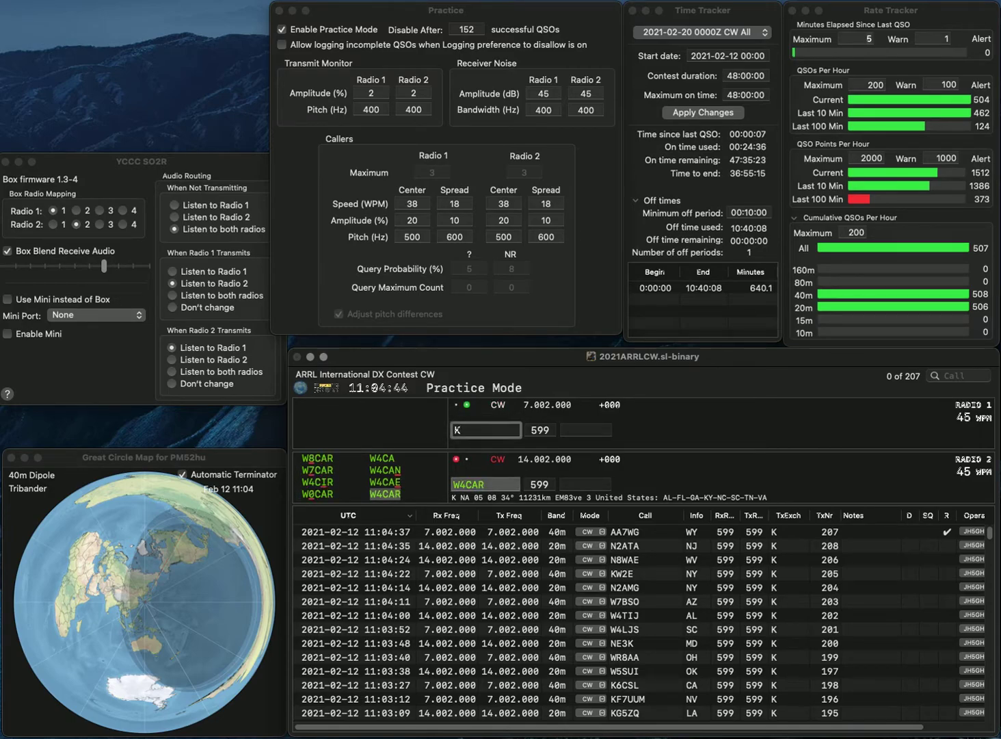
text(5RT)
key(Return)
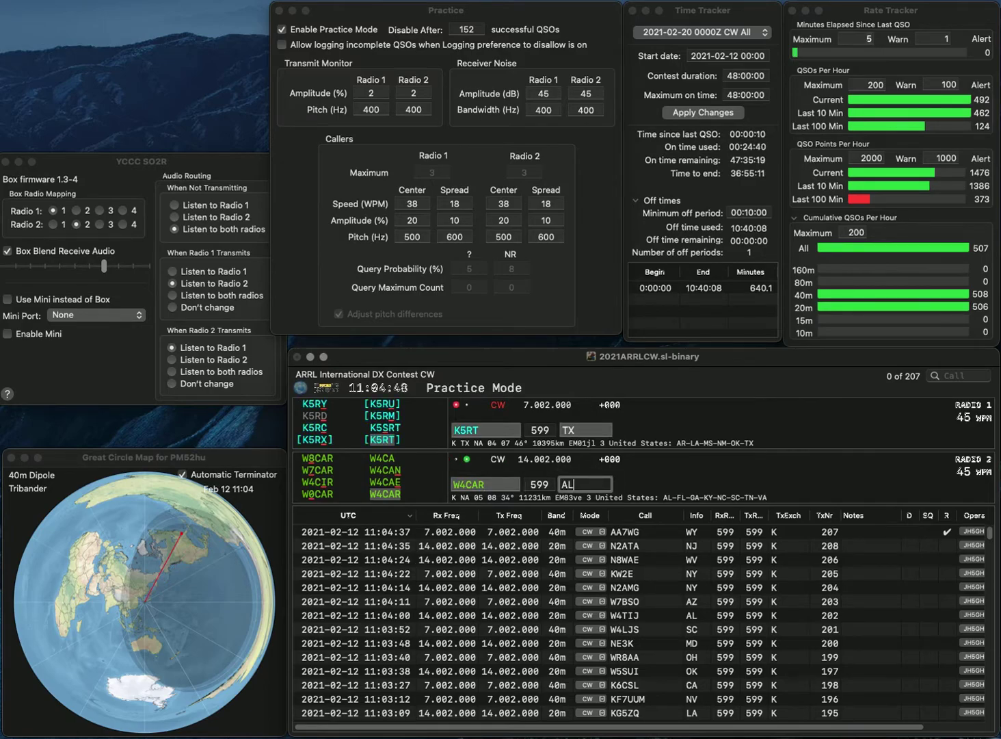
key(Return)
key(Return)
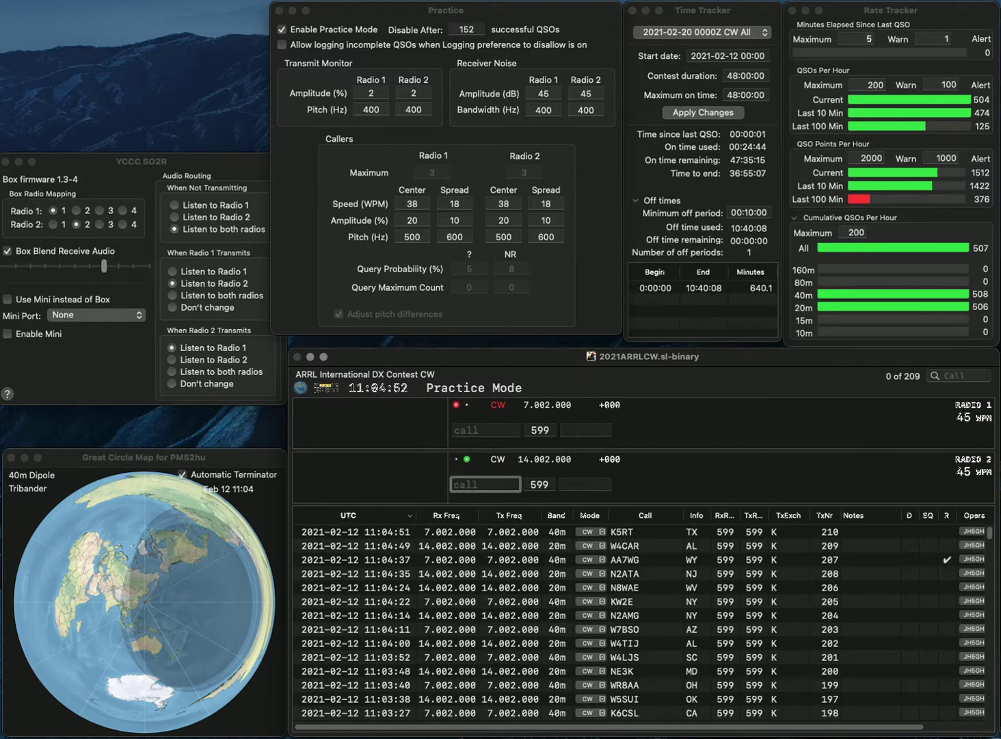
Call W1VPR and K7AHF, then log W1VPR from NH and K7AHF from UT
text(W1VPR)
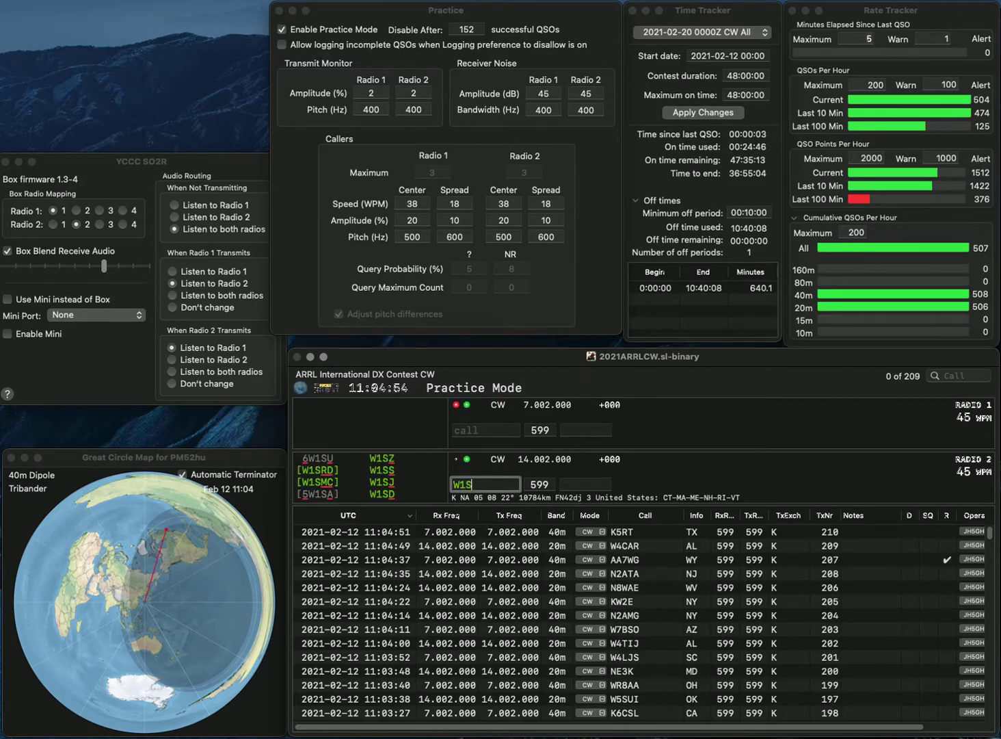
key(Return)
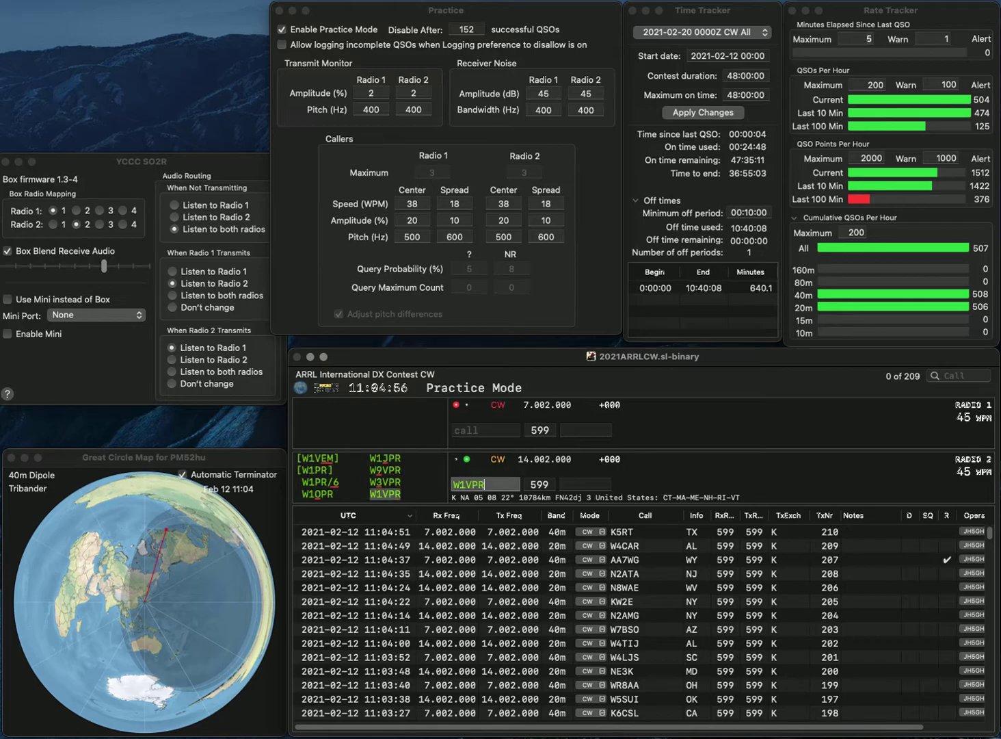
text(K7)
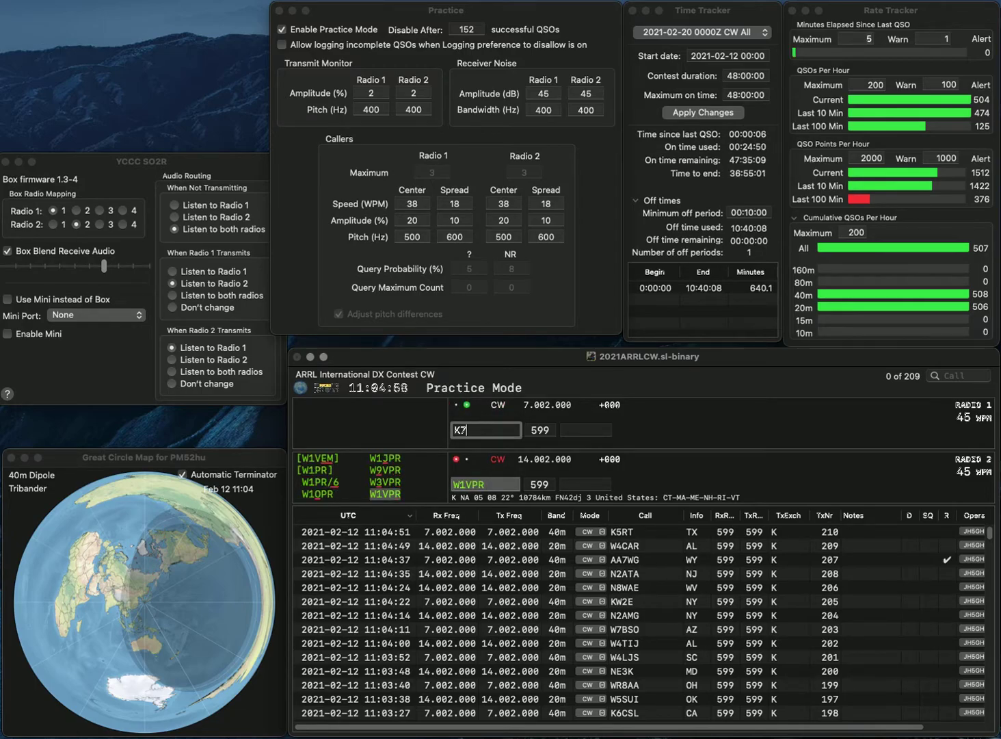
text(AHF)
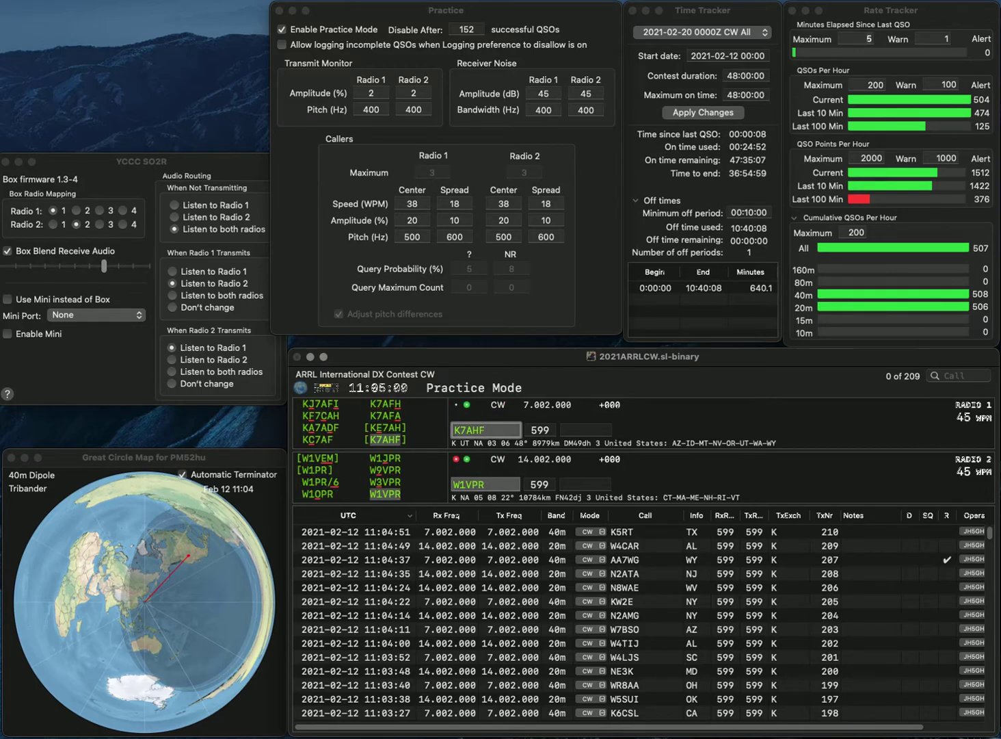
key(Return)
text(NH)
key(Return)
key(space)
key(Return)
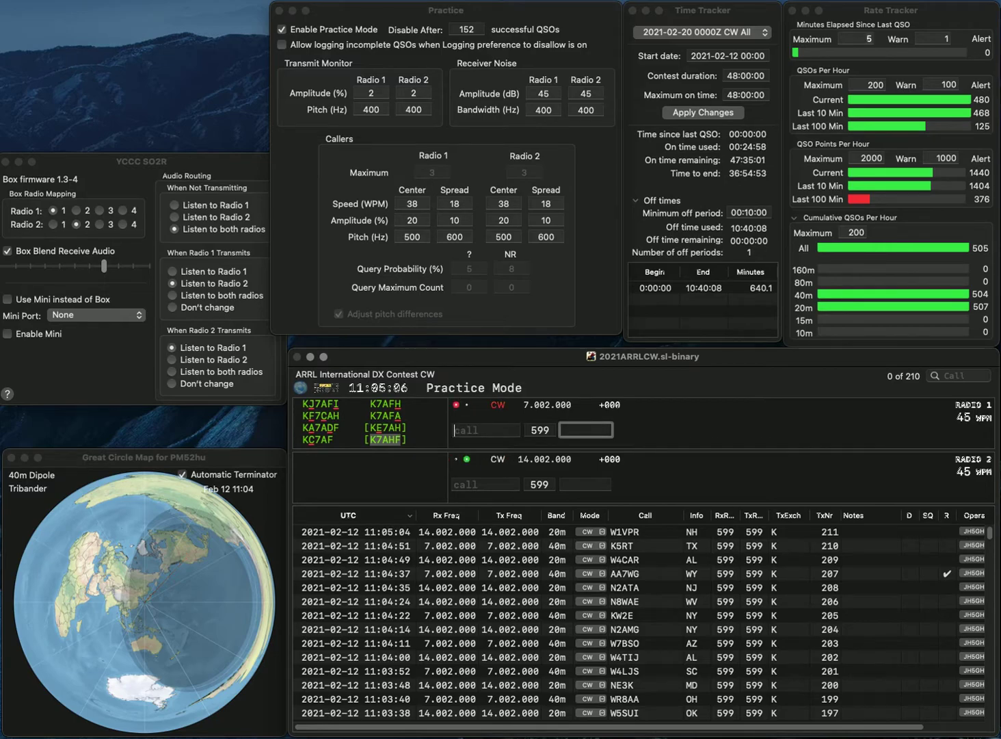
text(VE3BW)
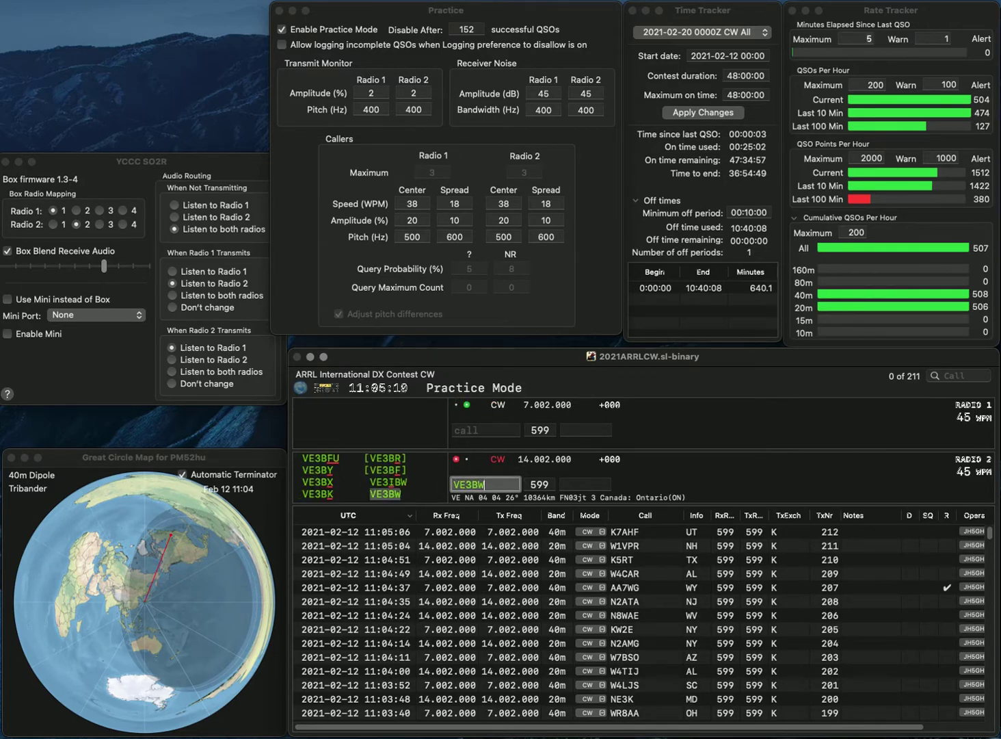
key(Return)
text(C30QAK)
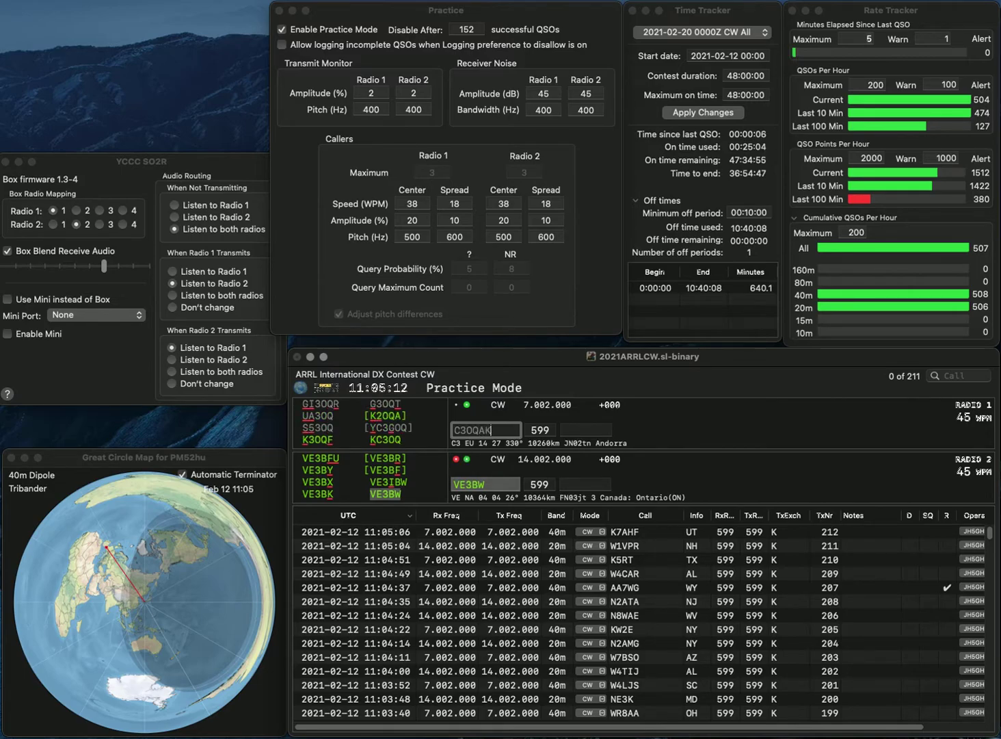
key(Home)
text(K)
key(Return)
key(End)
key(BackSpace)
key(BackSpace)
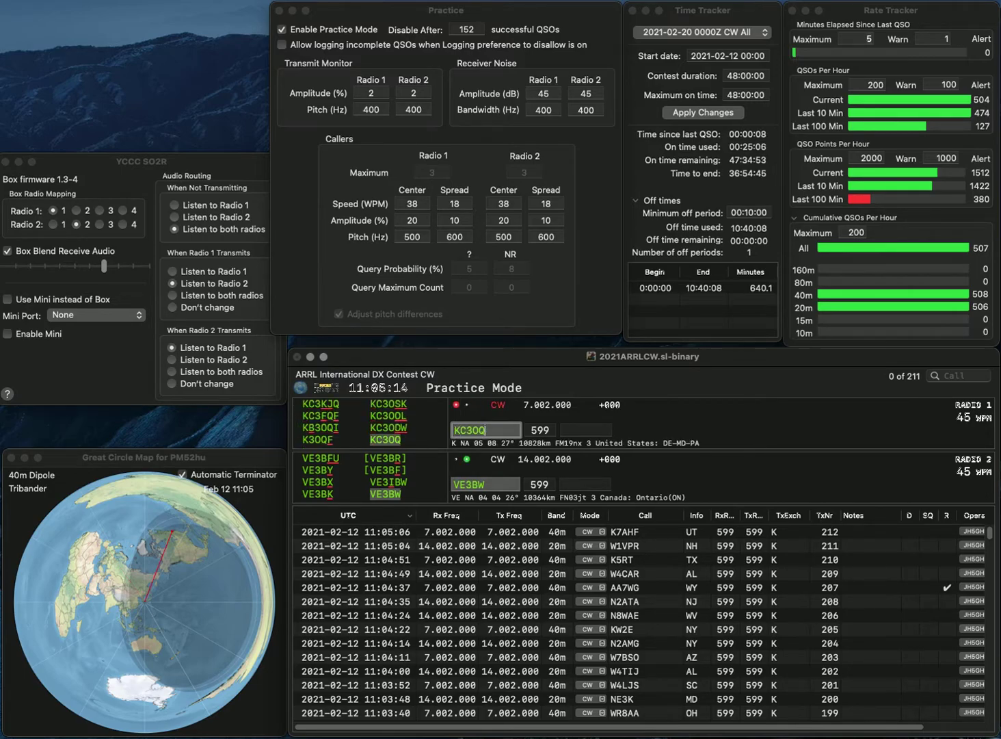
text(ON)
key(Return)
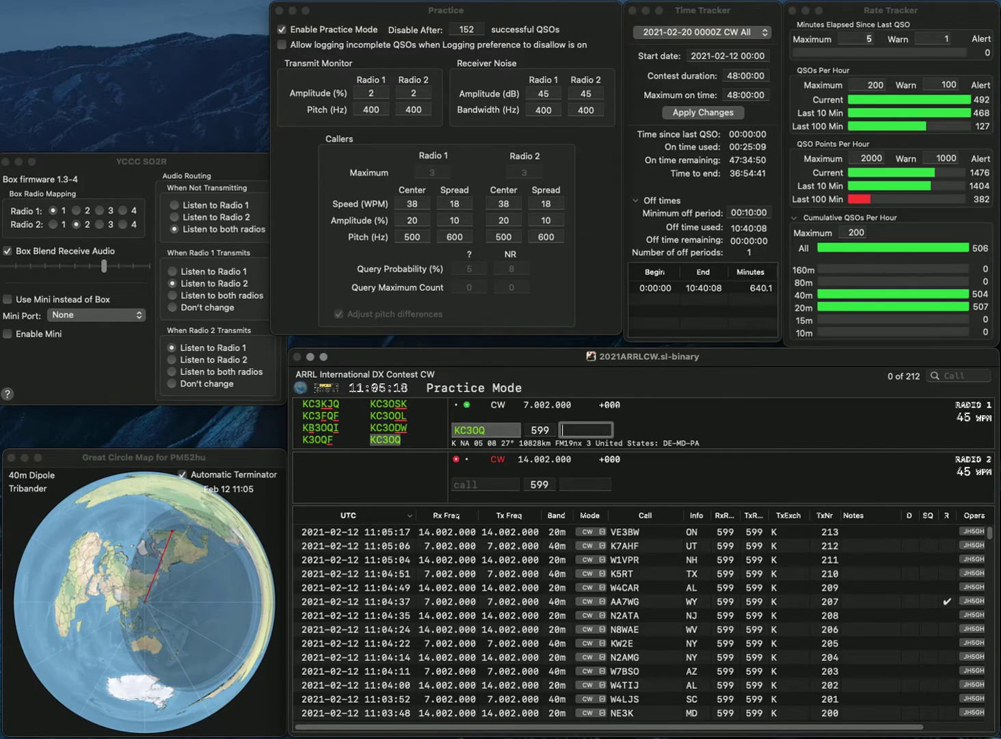
text(OD)
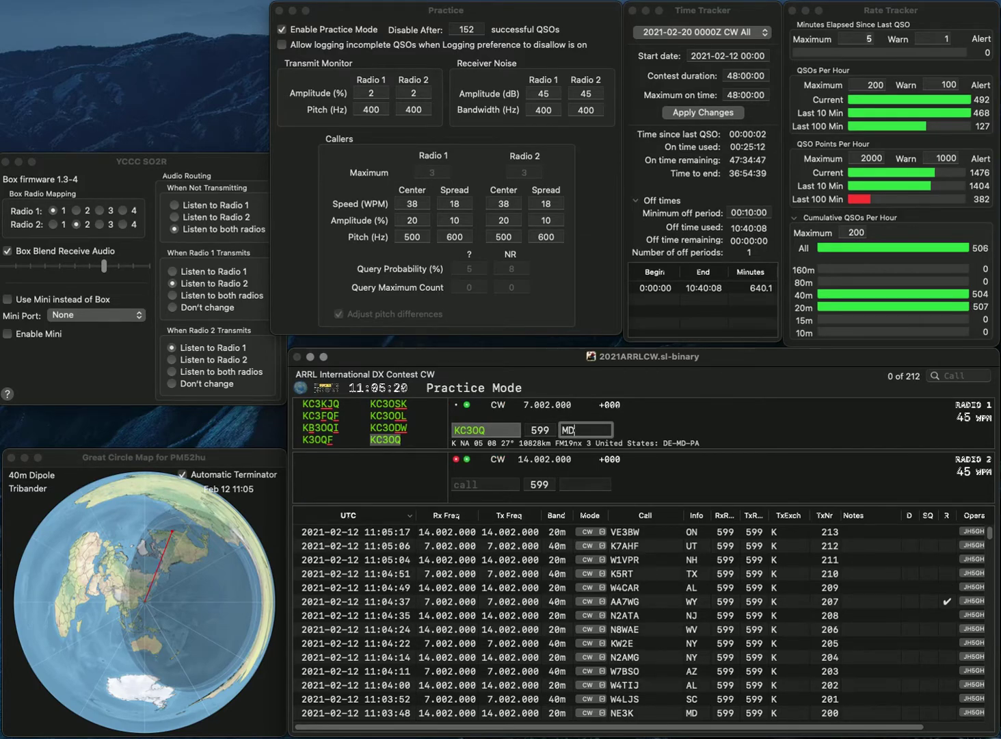
key(Return)
Send NA2U on Radio 2, correcting mistyped callsigns on both radios
text(2)
text(NA)
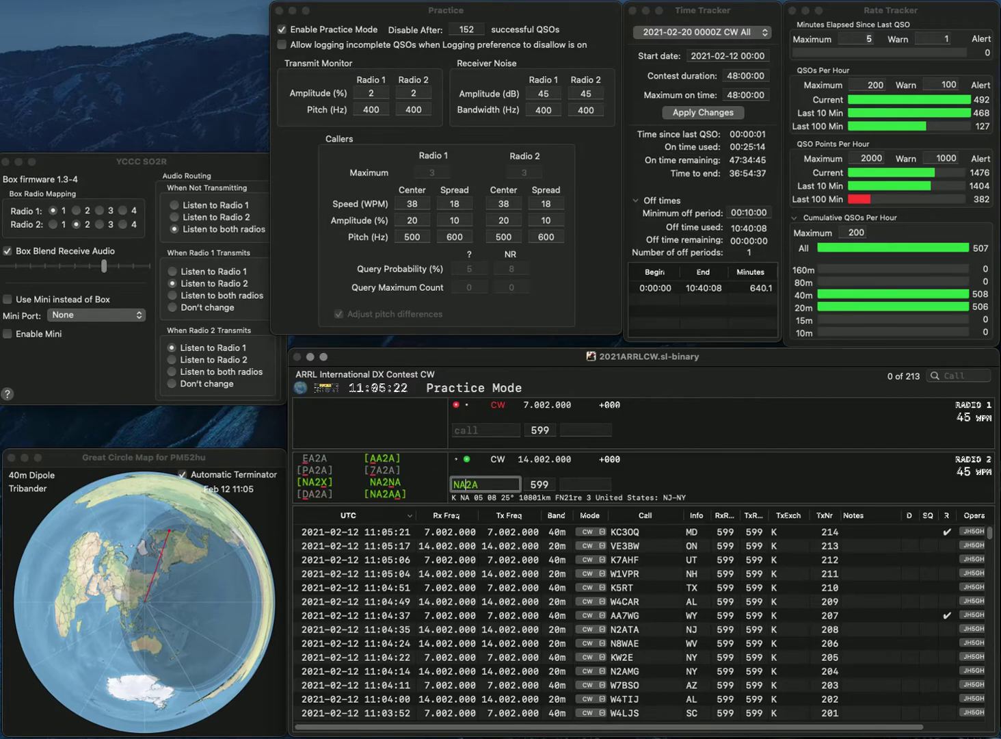
key(Right)
key(BackSpace)
text(3)
key(Return)
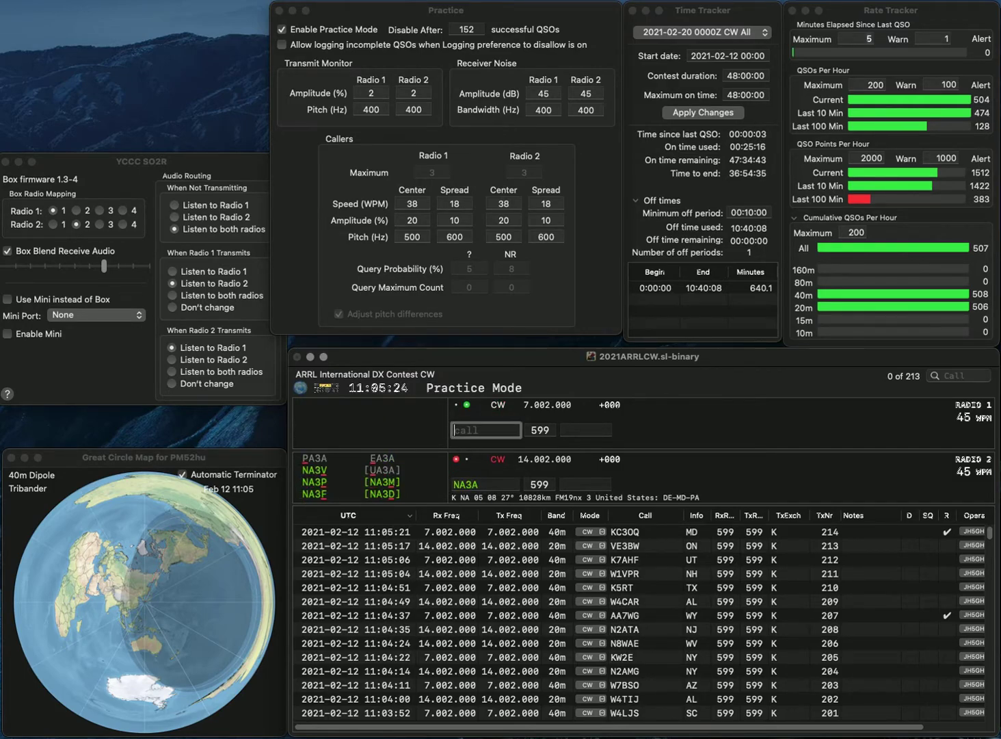
text(1Q)
key(BackSpace)
text(ZD)
key(Return)
key(BackSpace)
key(BackSpace)
text(2U)
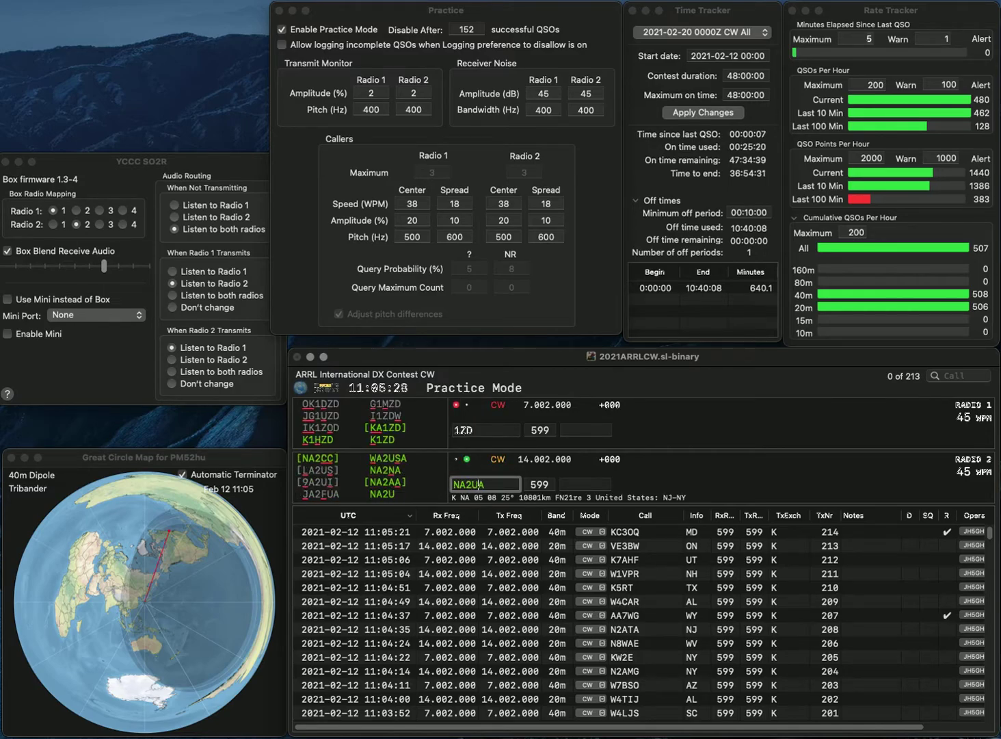
key(Return)
text(K)
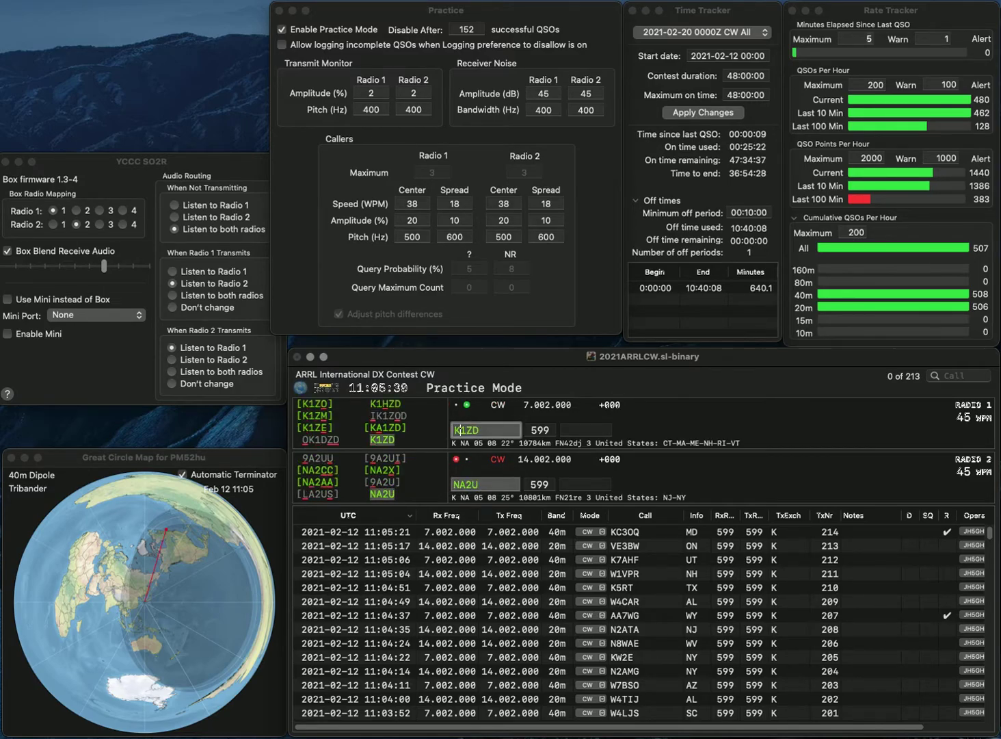
key(BackSpace)
text(J)
key(Right)
key(BackSpace)
text(7)
key(Return)
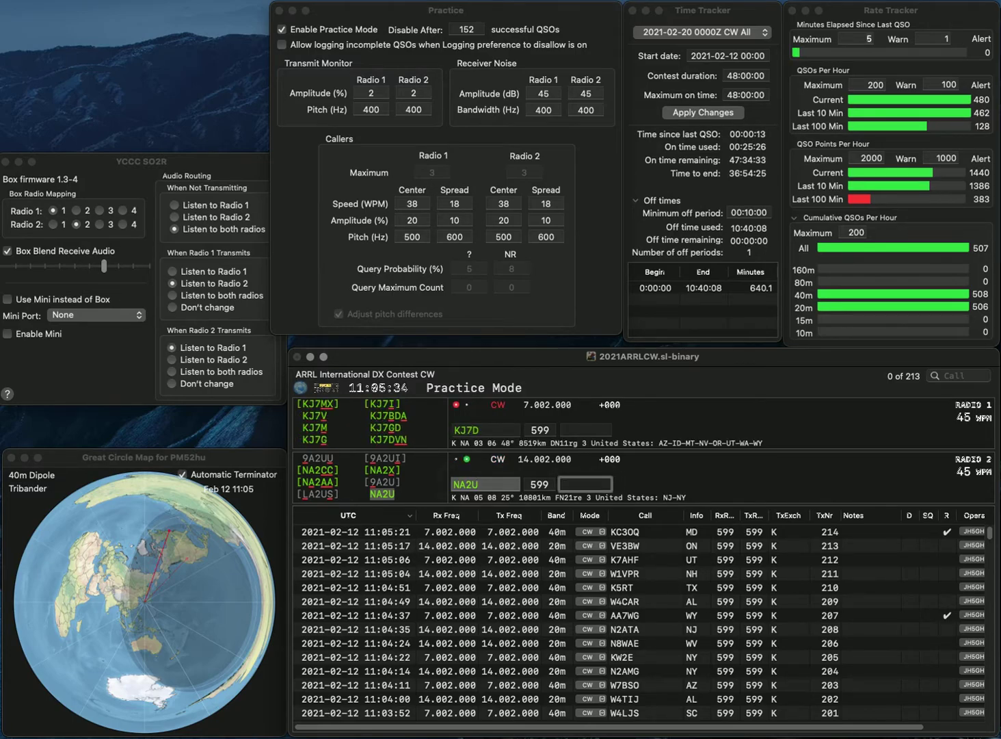
text(NY)
key(Return)
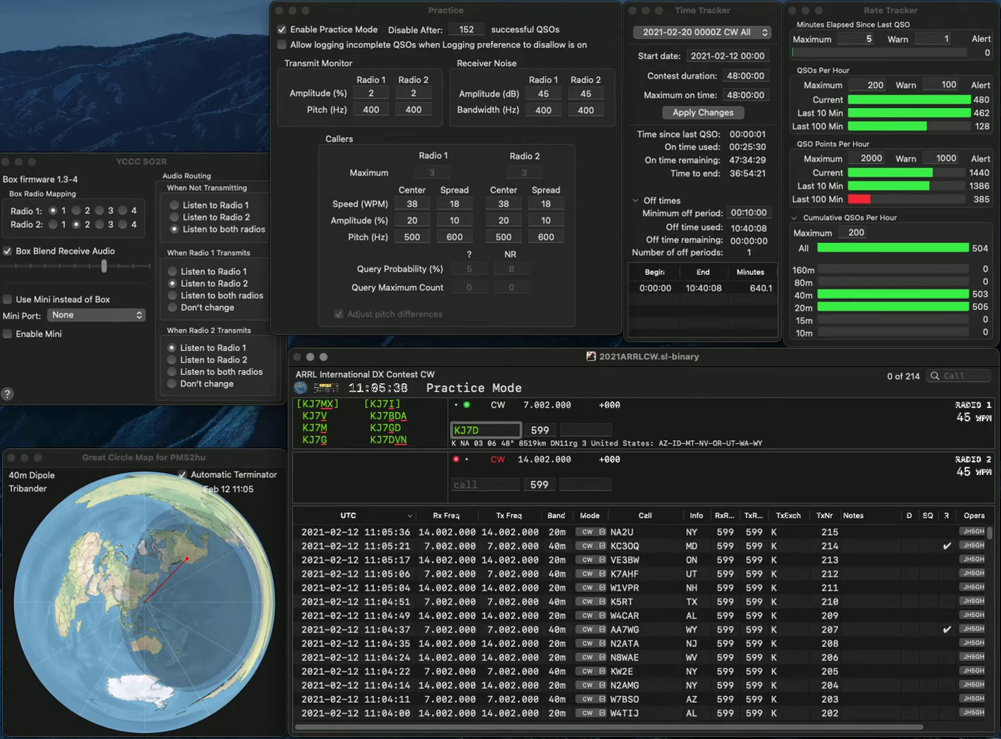
text(G)
key(Delete)
key(Return)
text(J4MSD)
key(Home)
text(K)
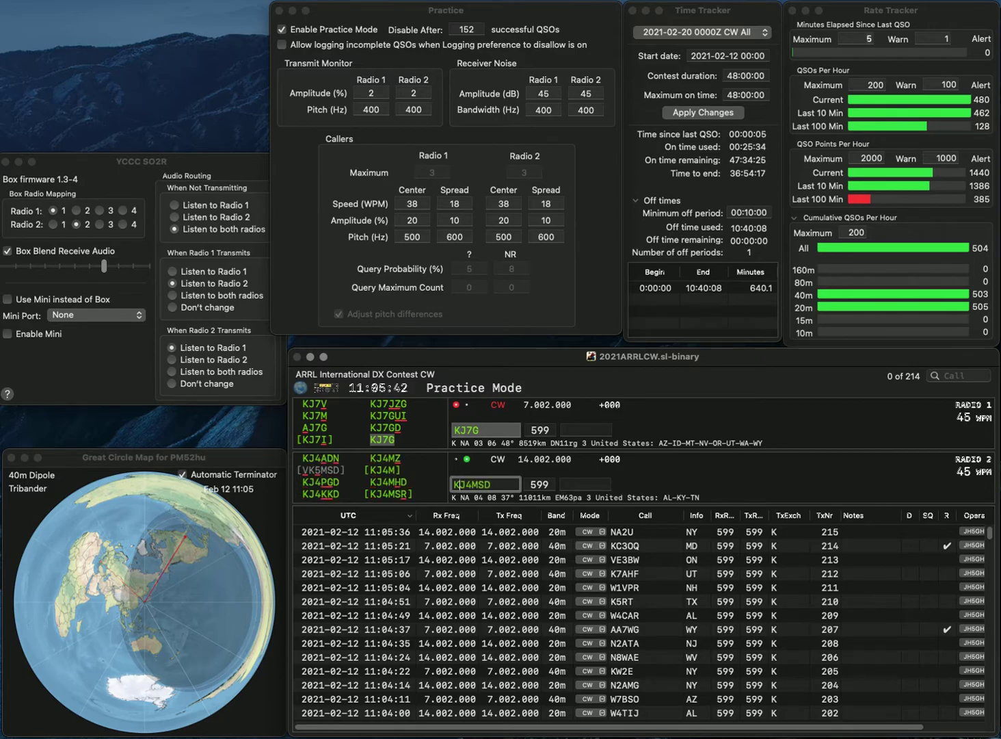
key(BackSpace)
text(H)
key(Return)
text(OR)
key(Return)
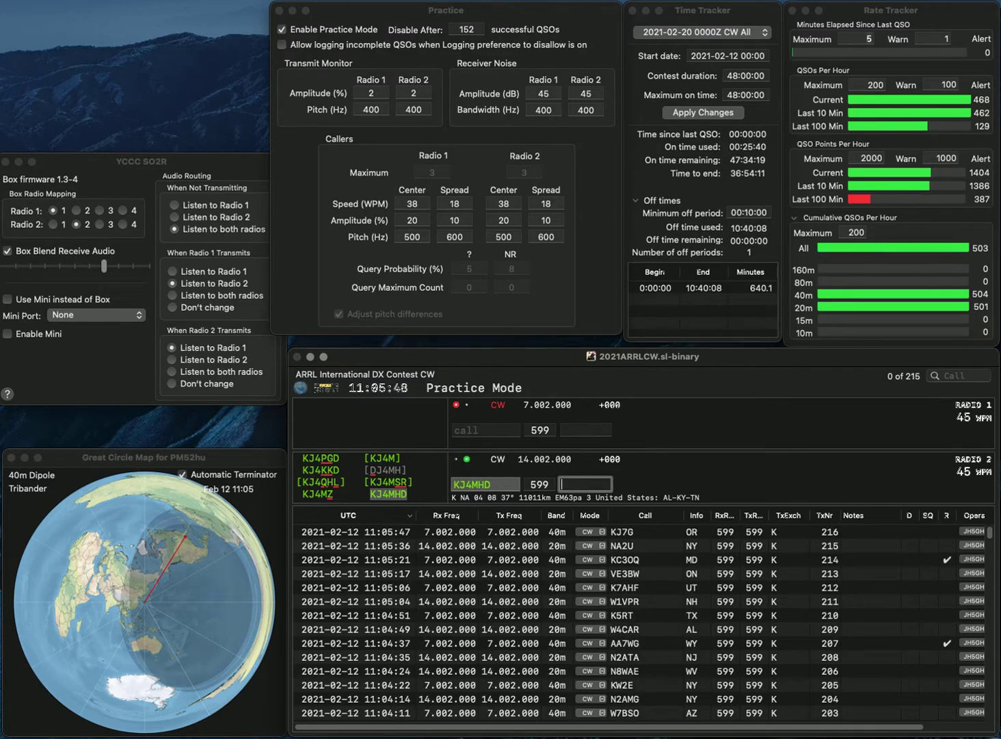
text(KY)
key(Return)
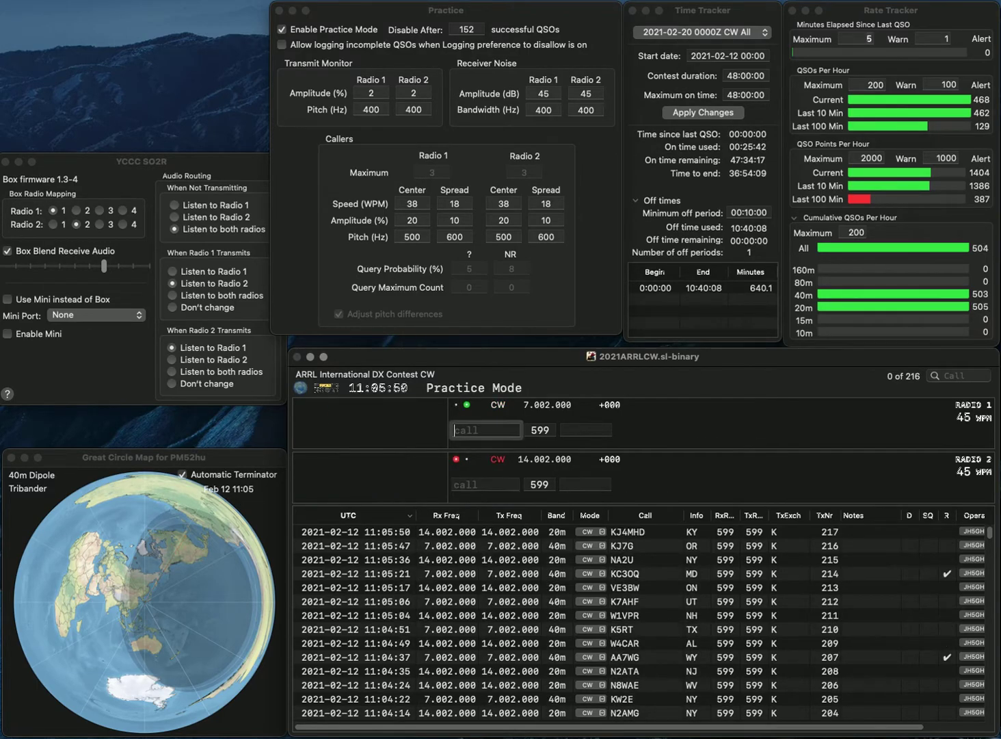
text(W4UWC)
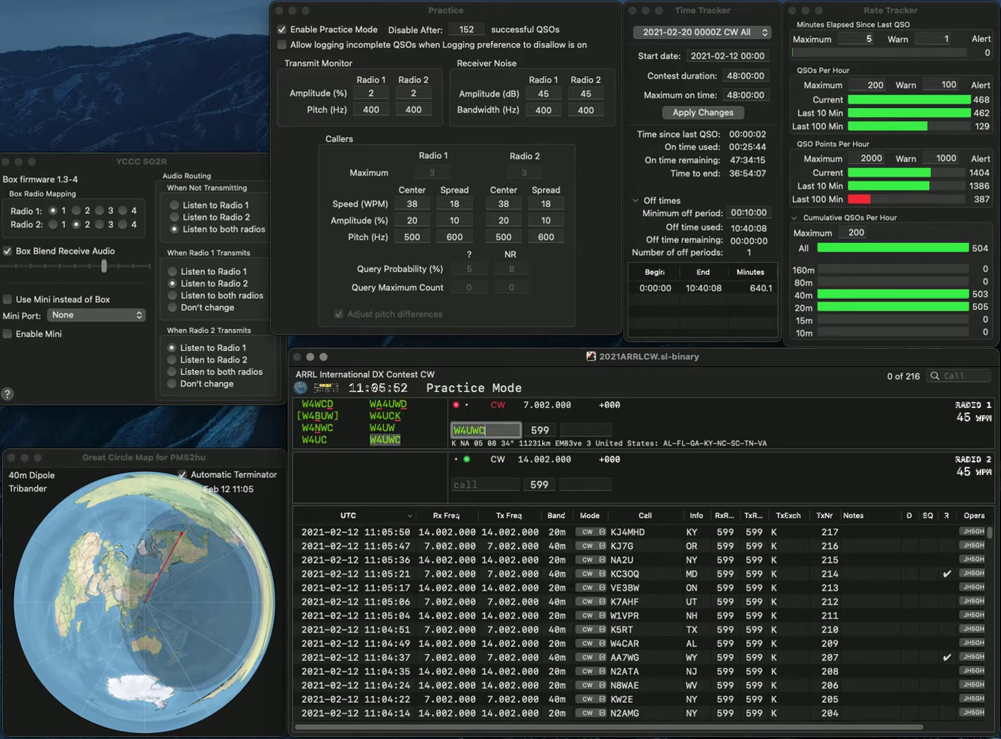
key(Return)
text(W3BKR)
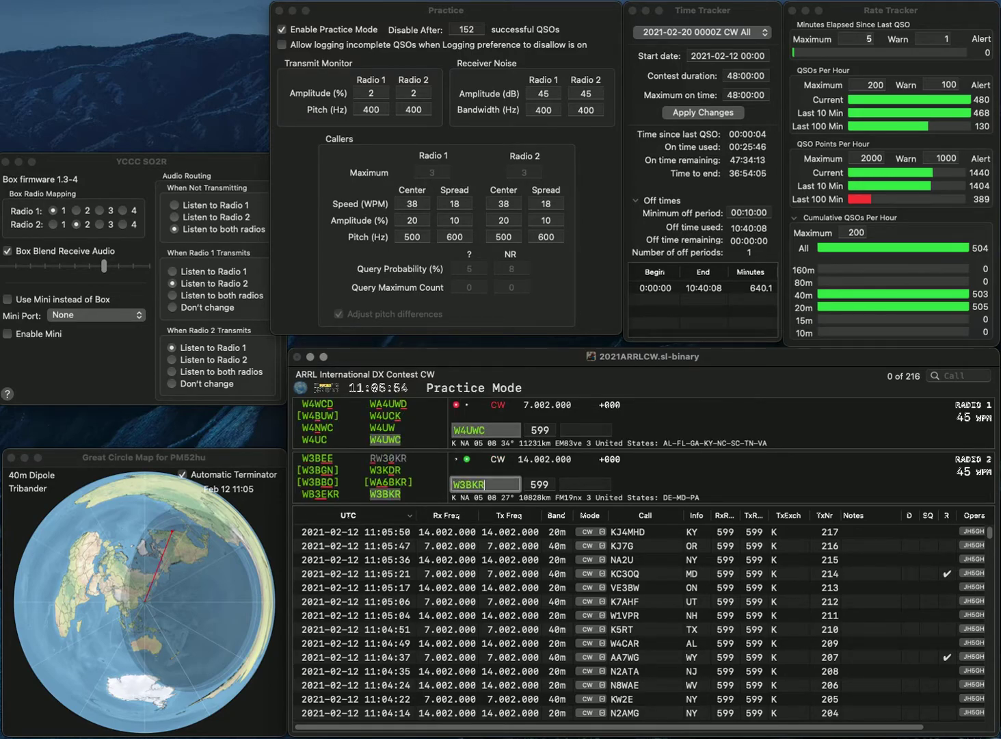
key(Return)
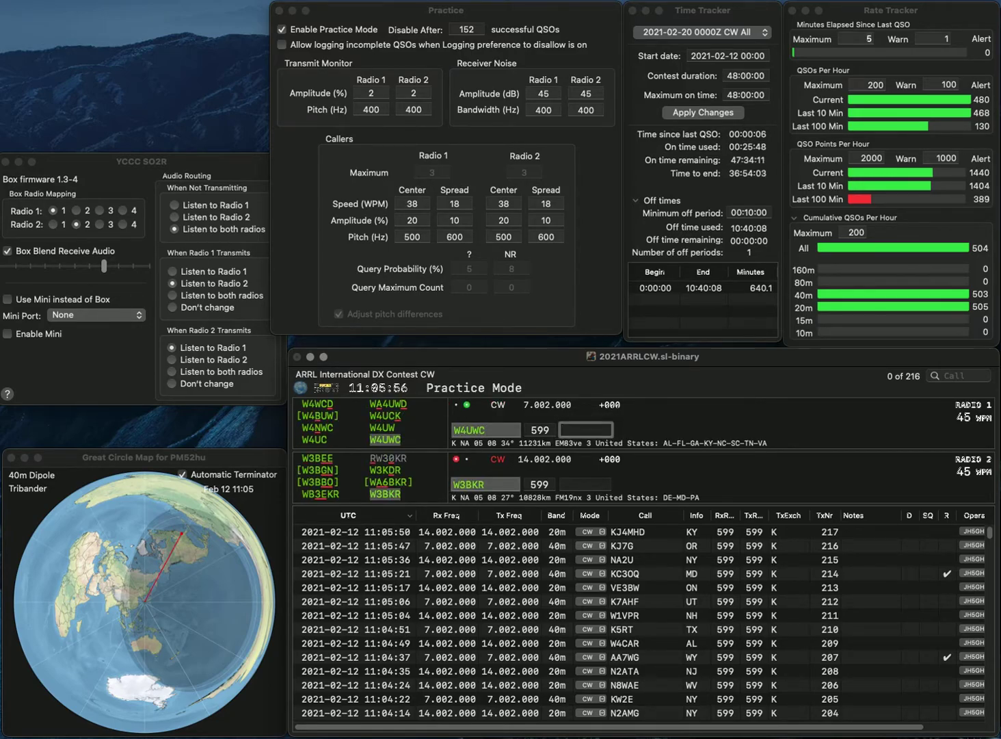
key(Return)
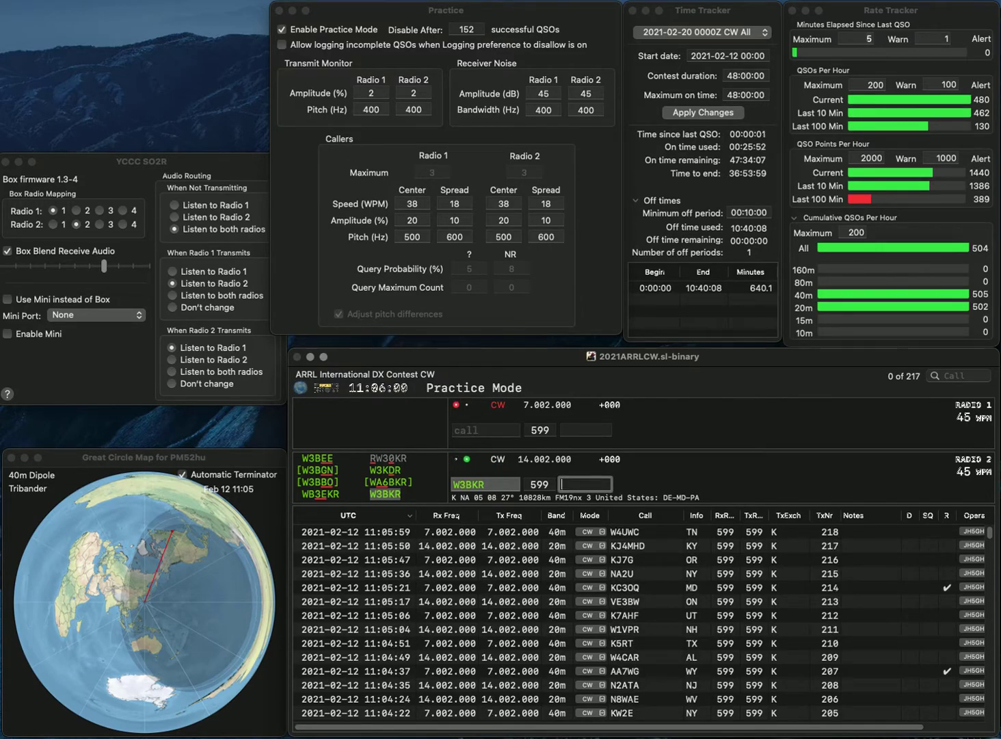
key(Return)
text(WF6C)
key(Return)
text(VE7SK)
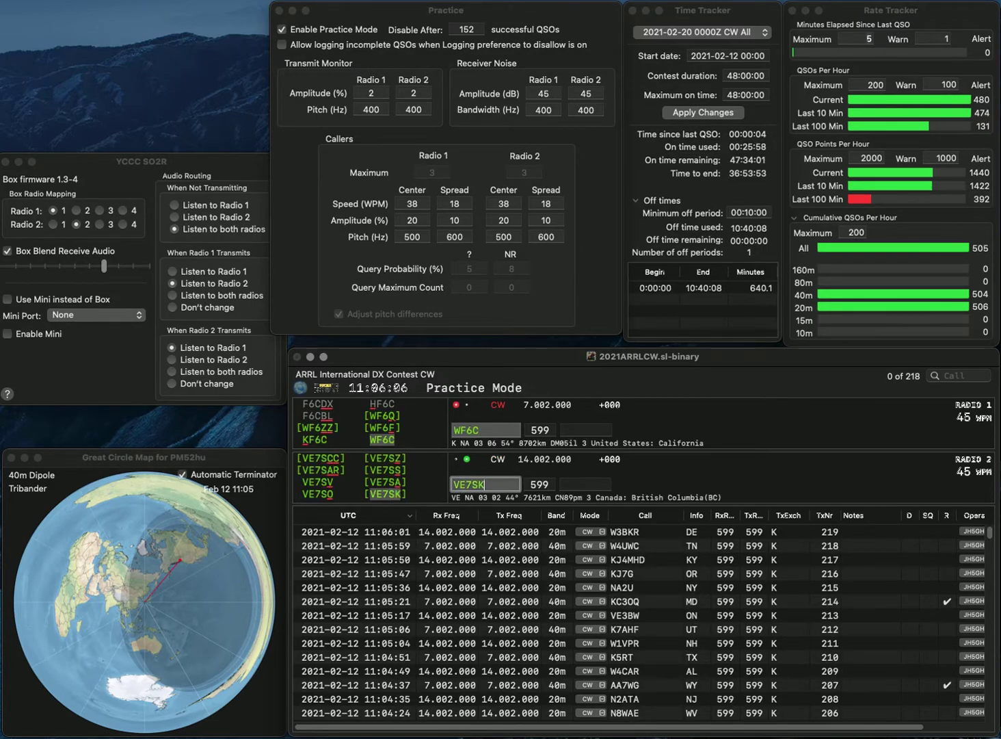
key(Return)
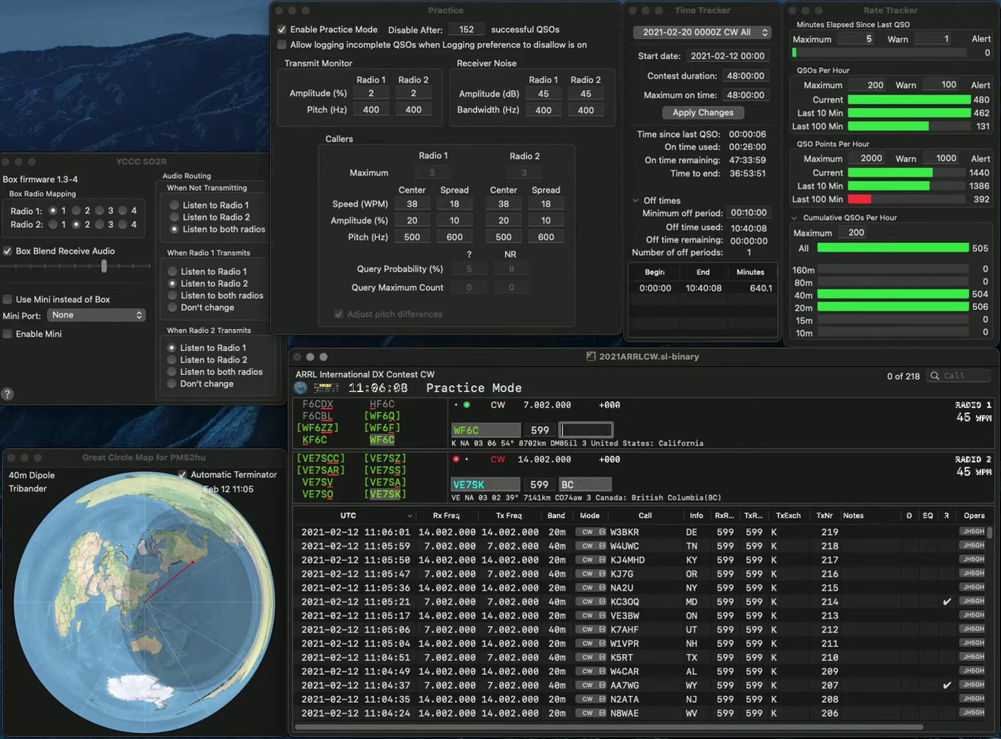
key(Return)
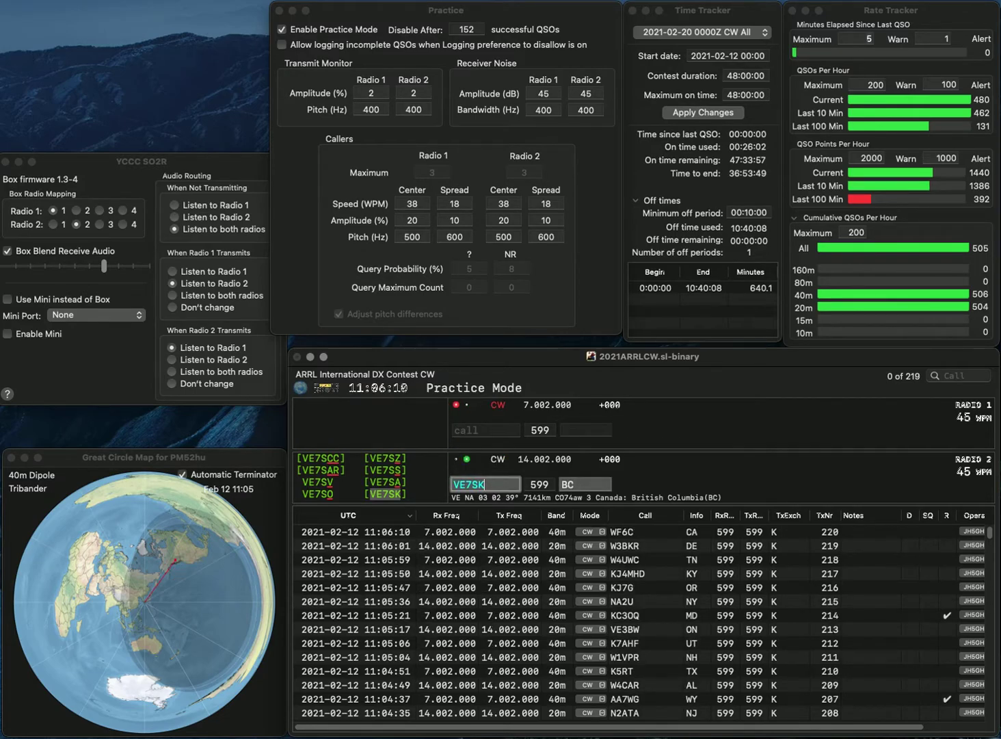
key(Tab)
key(Return)
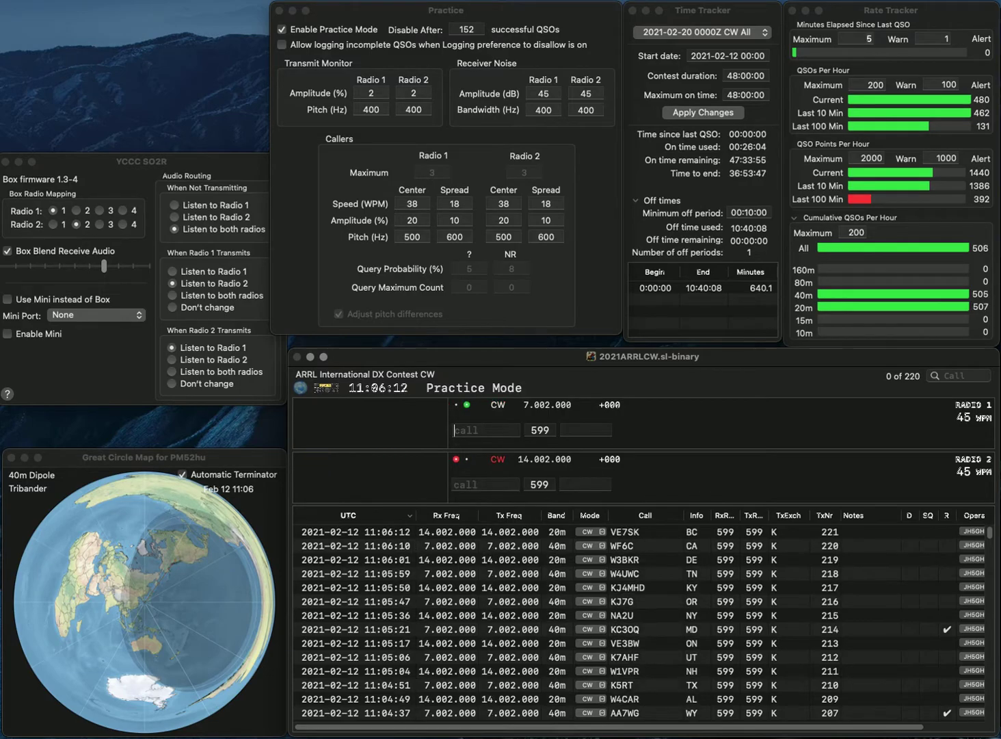
text(KA3DRR)
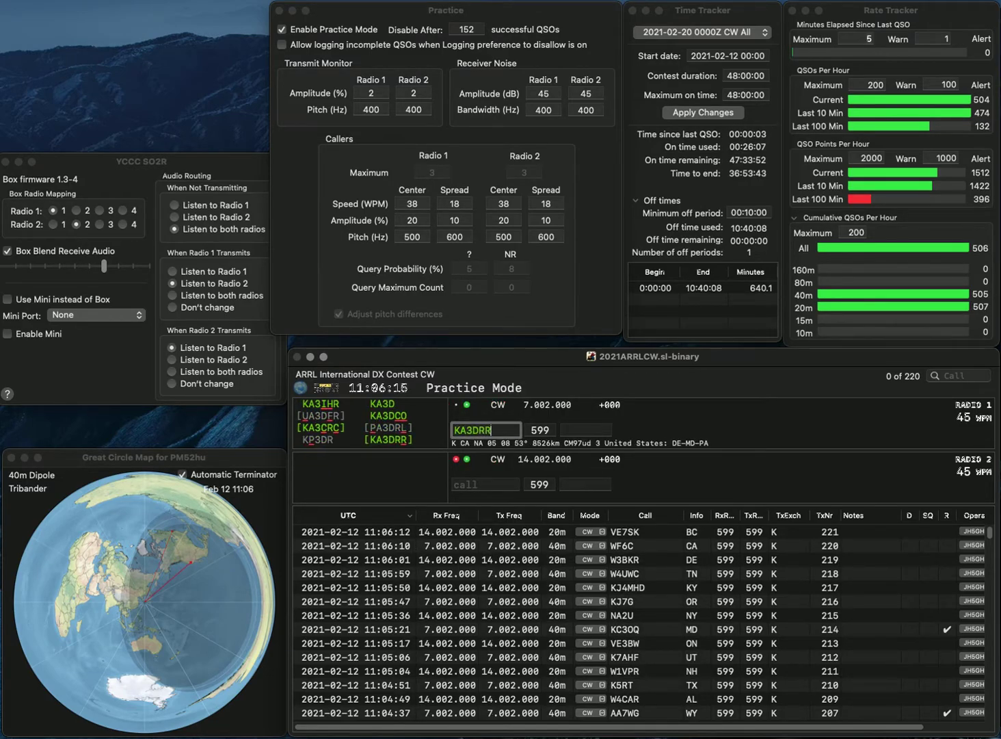
key(Return)
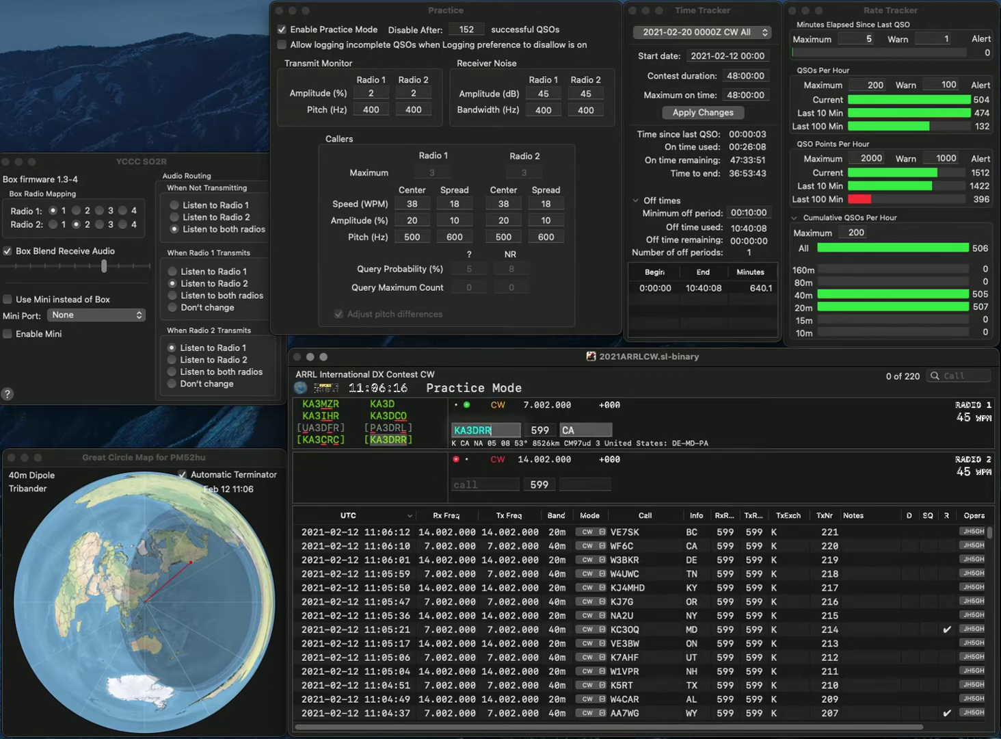
text(W5DXQ)
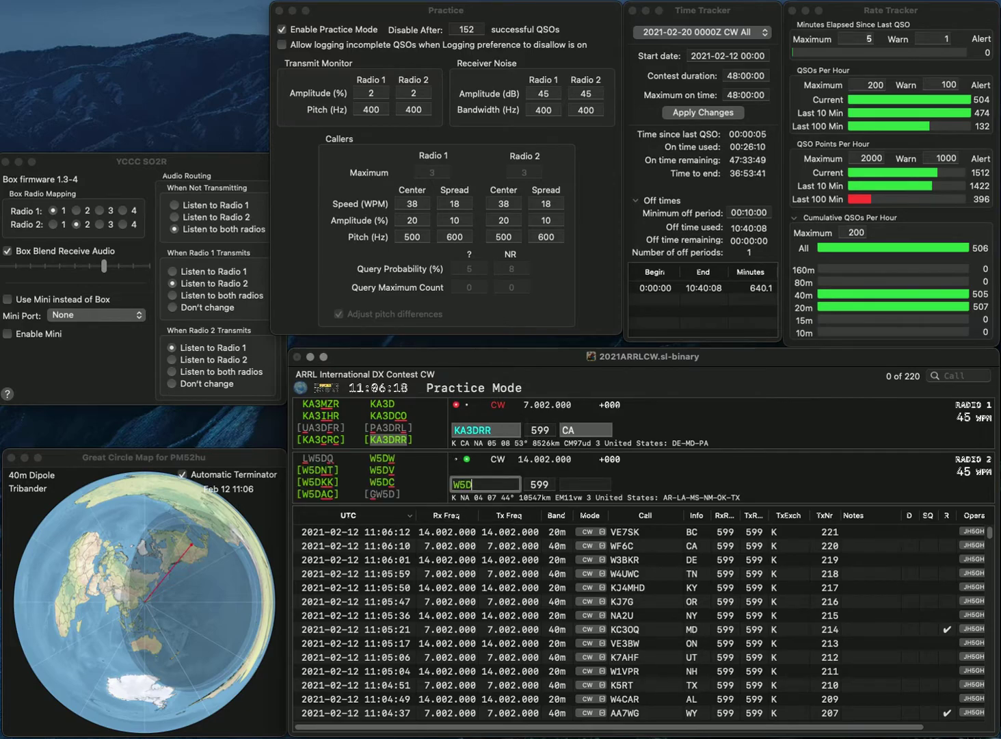
key(Return)
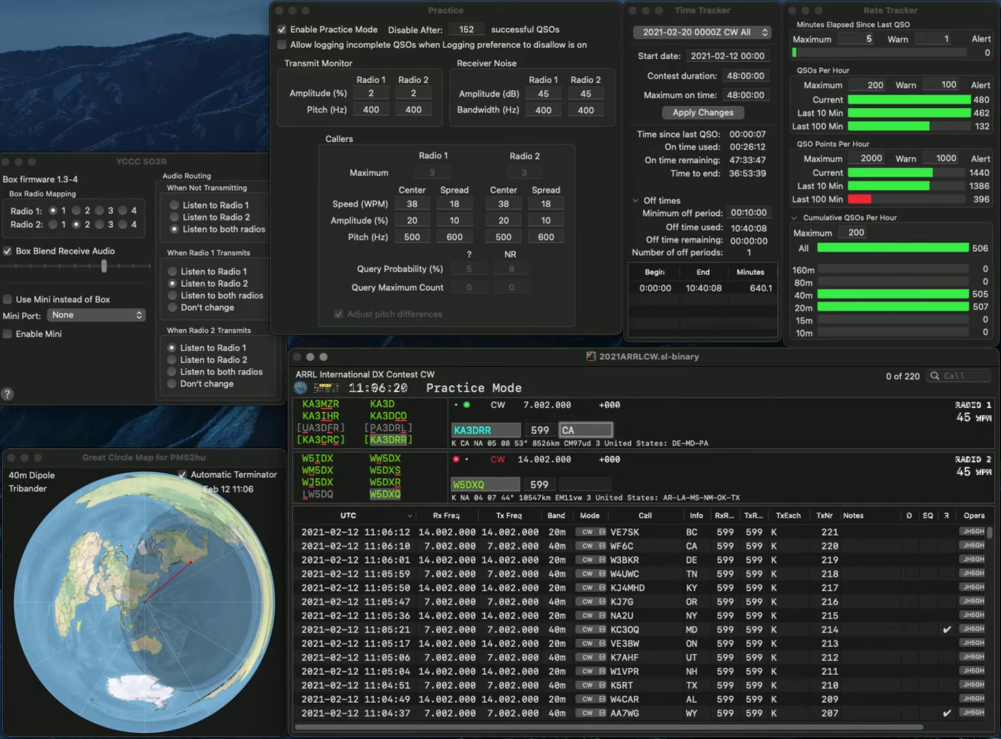
key(Return)
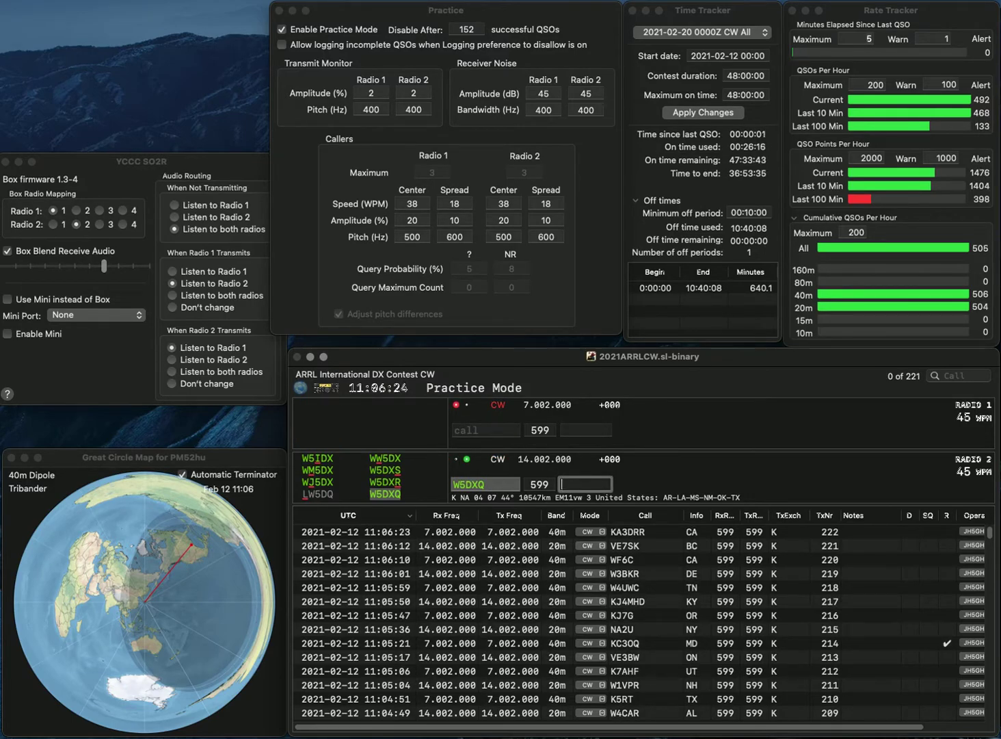
text(N)
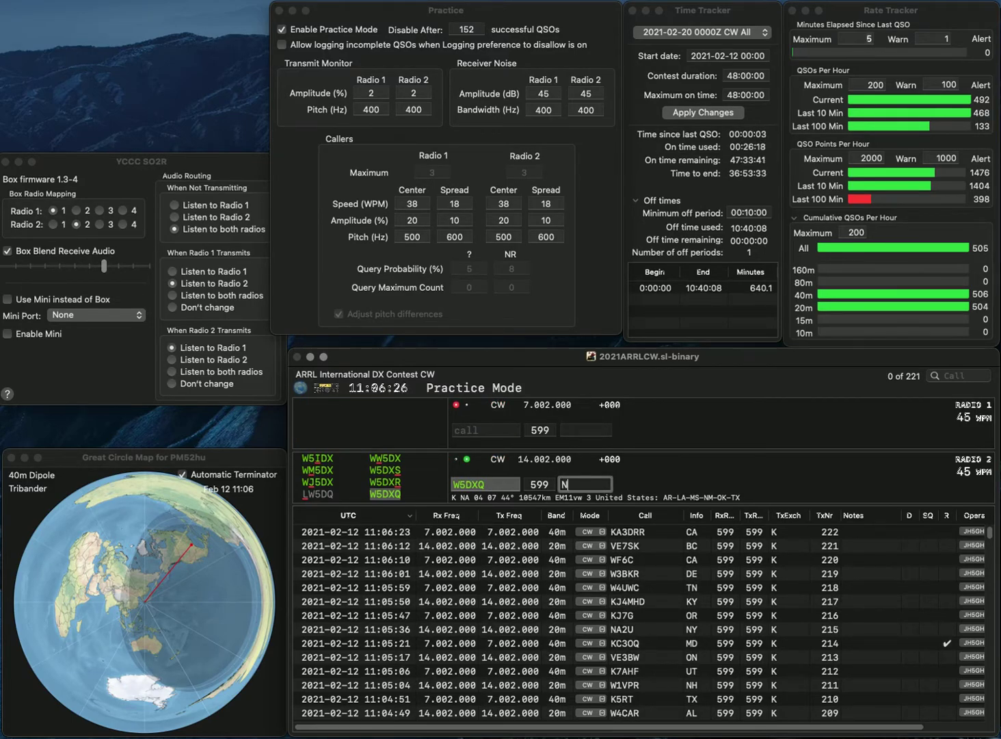
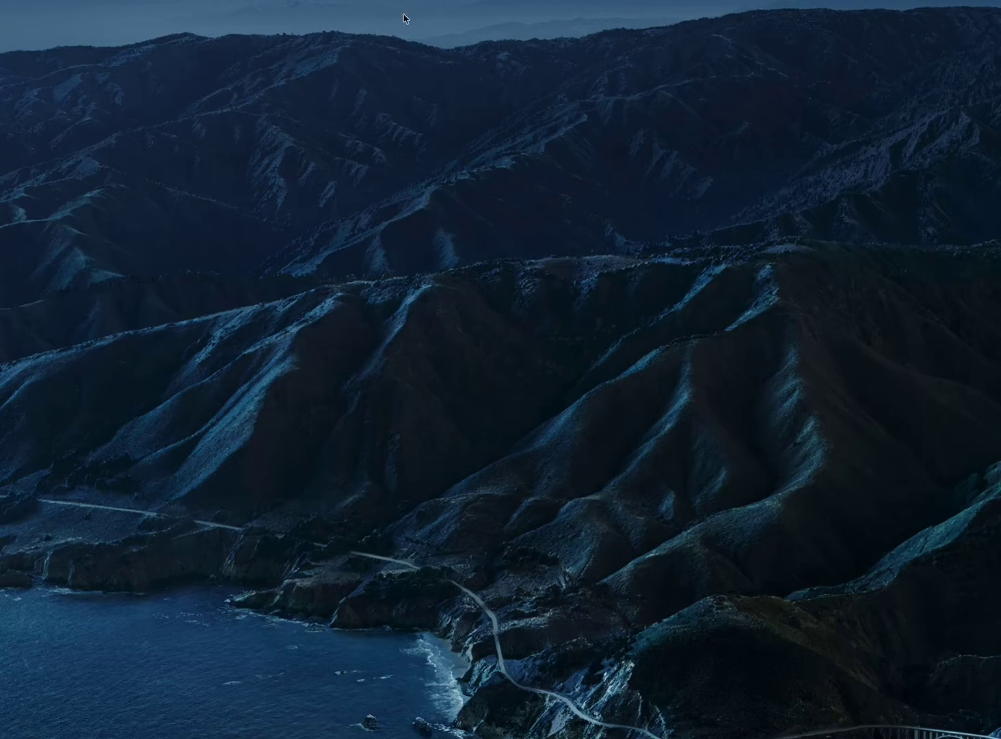
Set practice mode's Disable After limit to 79 successful QSOs
key(F11)
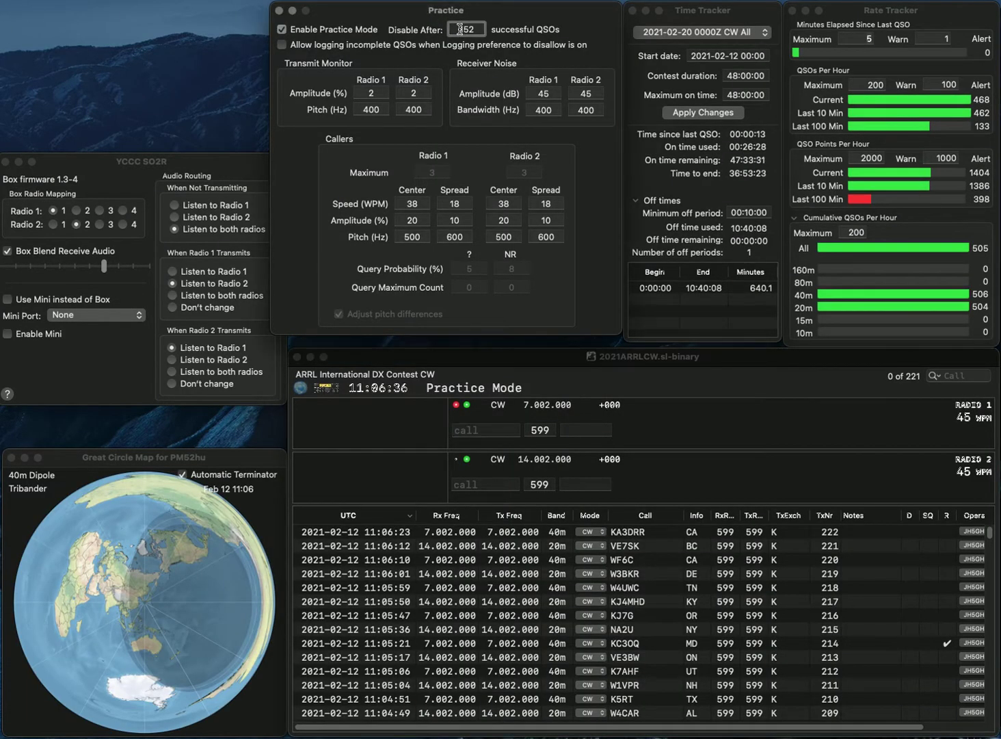
double_click(459, 30)
text(79)
key(Tab)
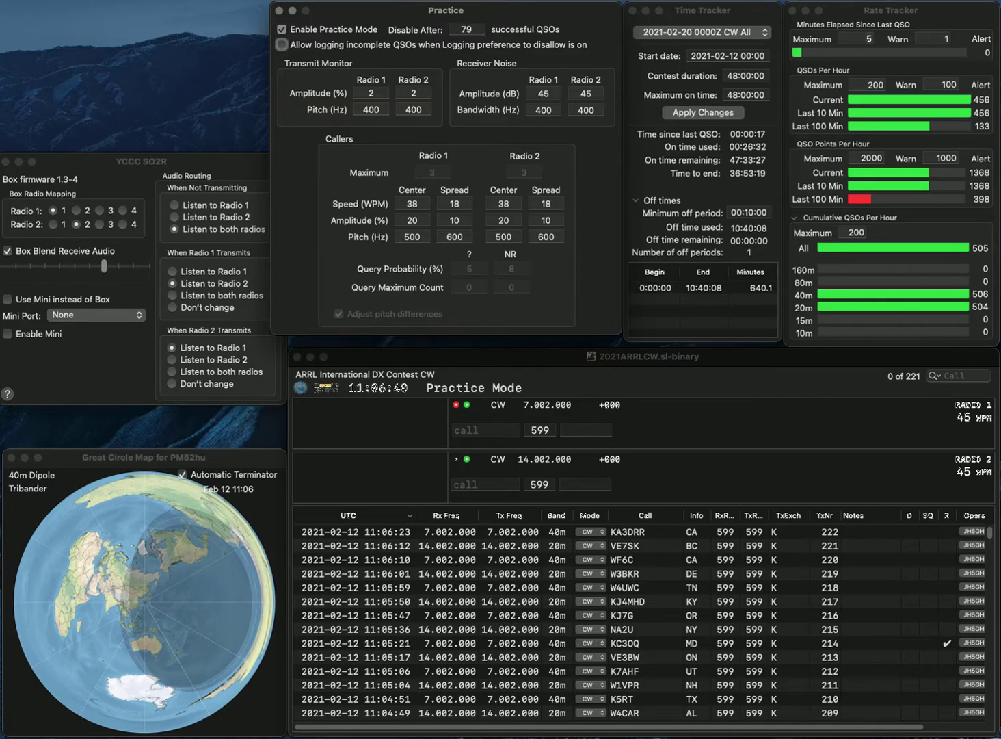
Re-enable Practice Mode and start CQ alternating between both radios
click(282, 30)
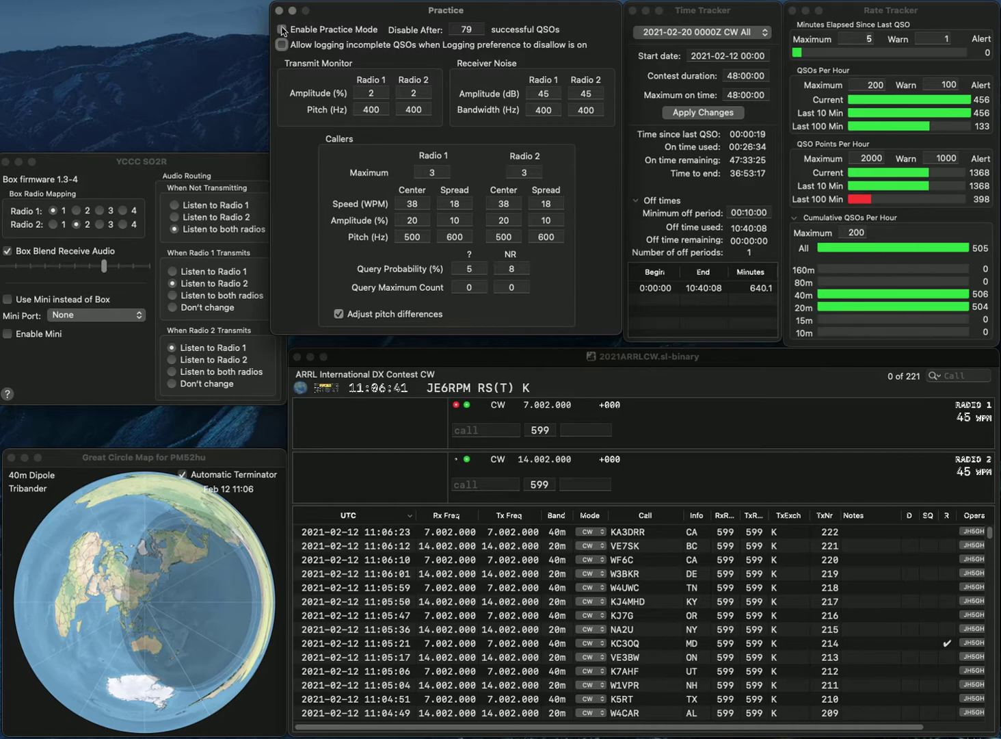
key(super+grave)
key(F1)
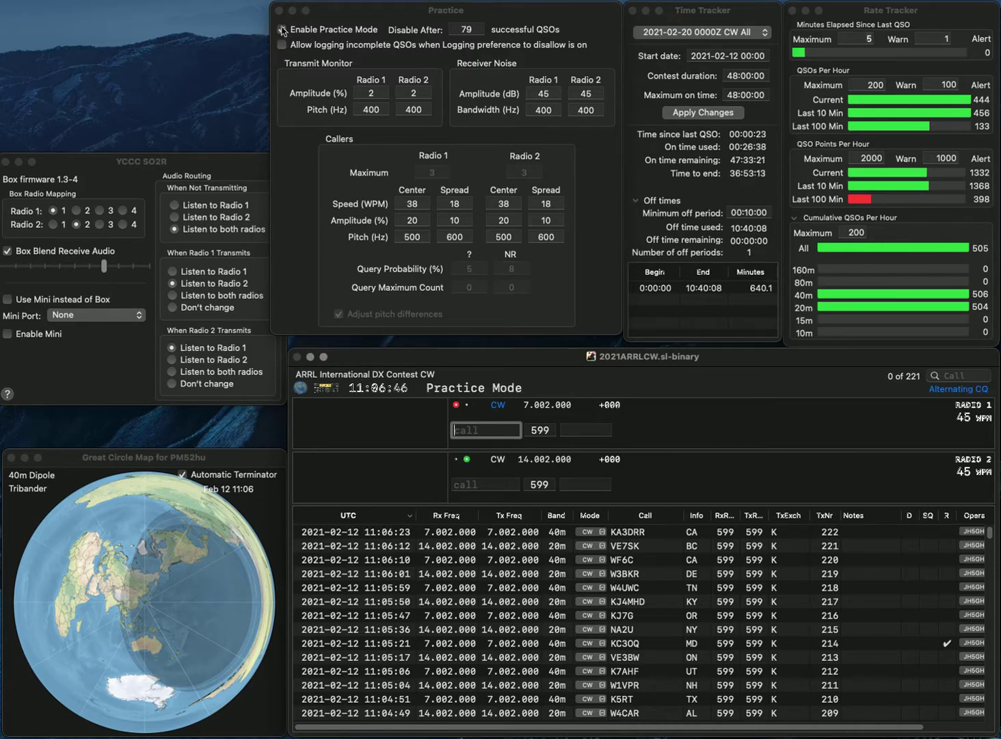
text(K)
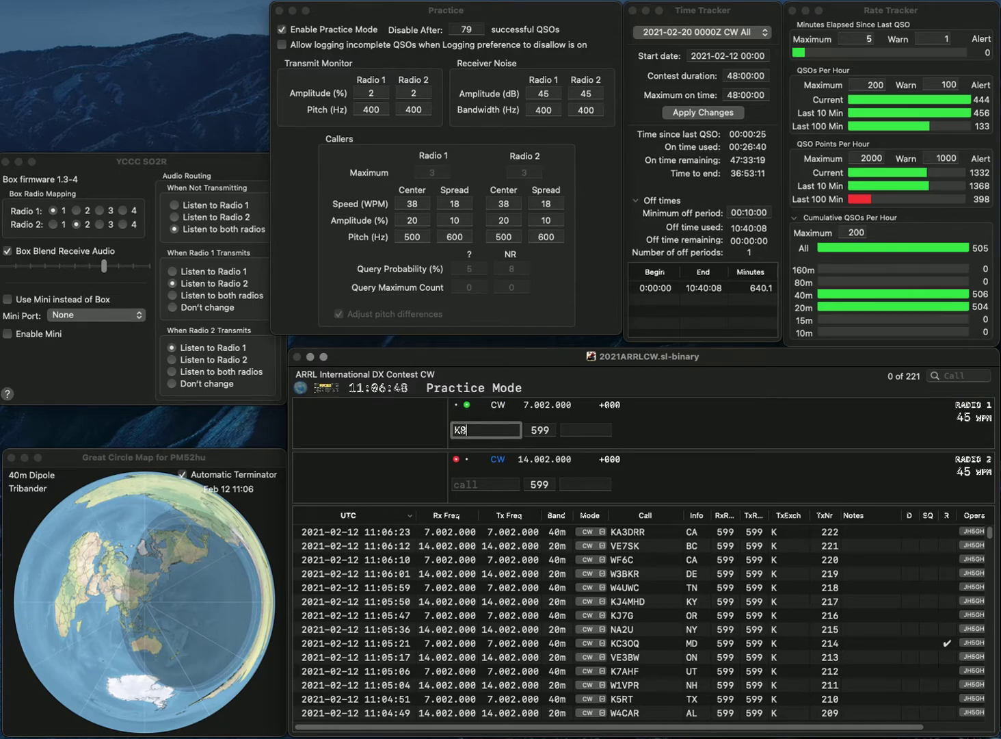
text(8ALM)
key(Return)
text(N)
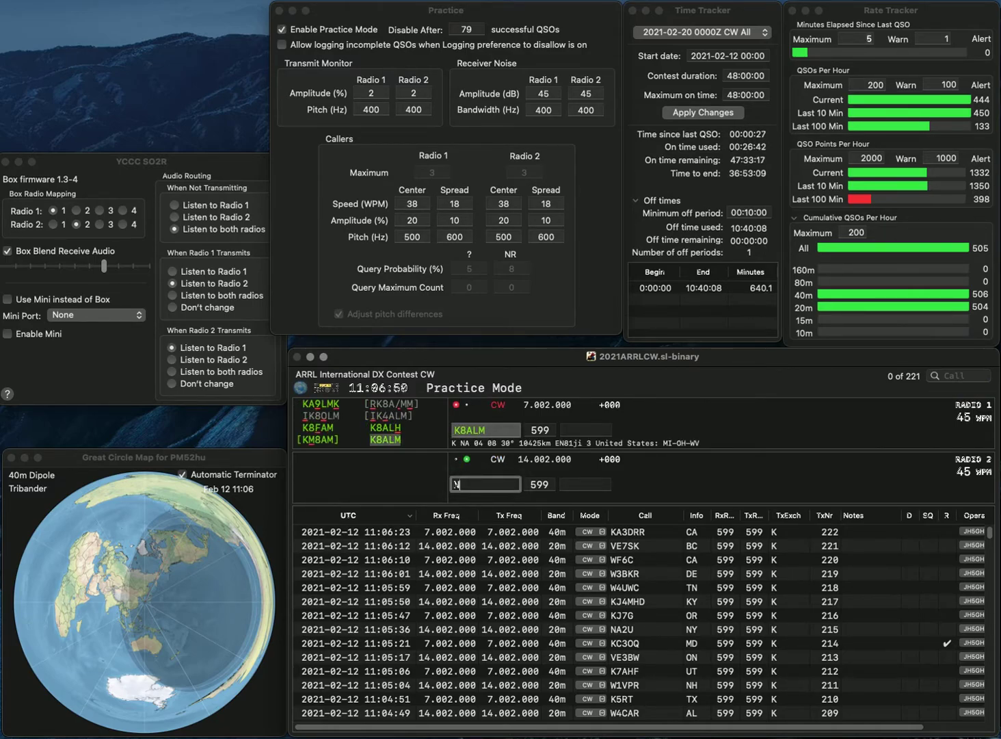
text(1WCC)
key(Return)
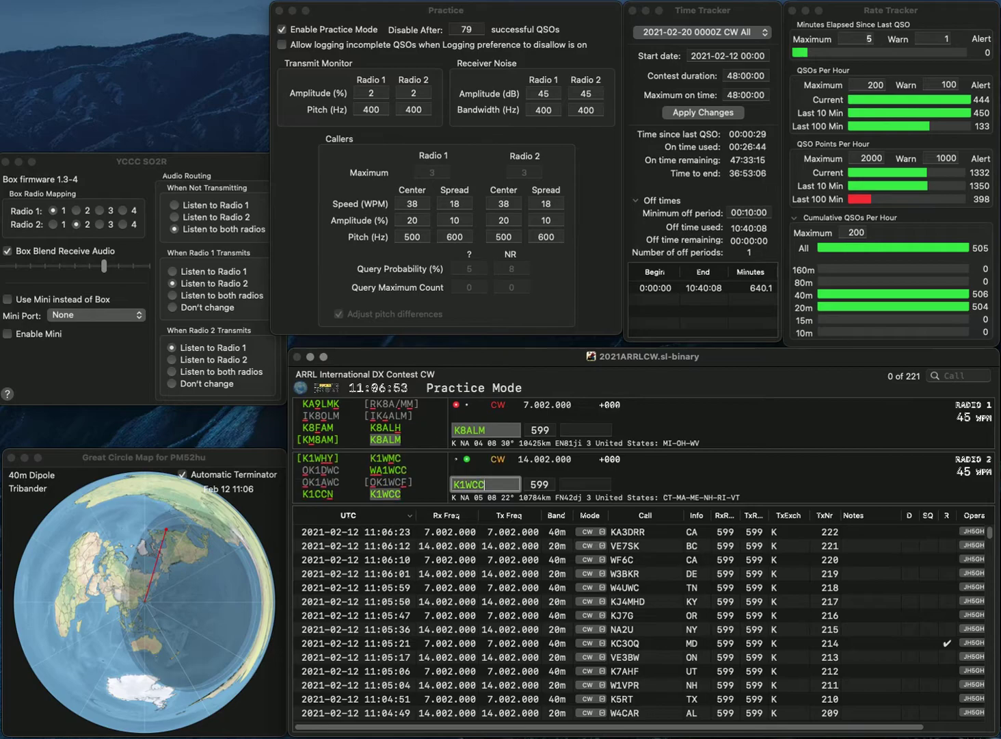
text(MI)
key(Return)
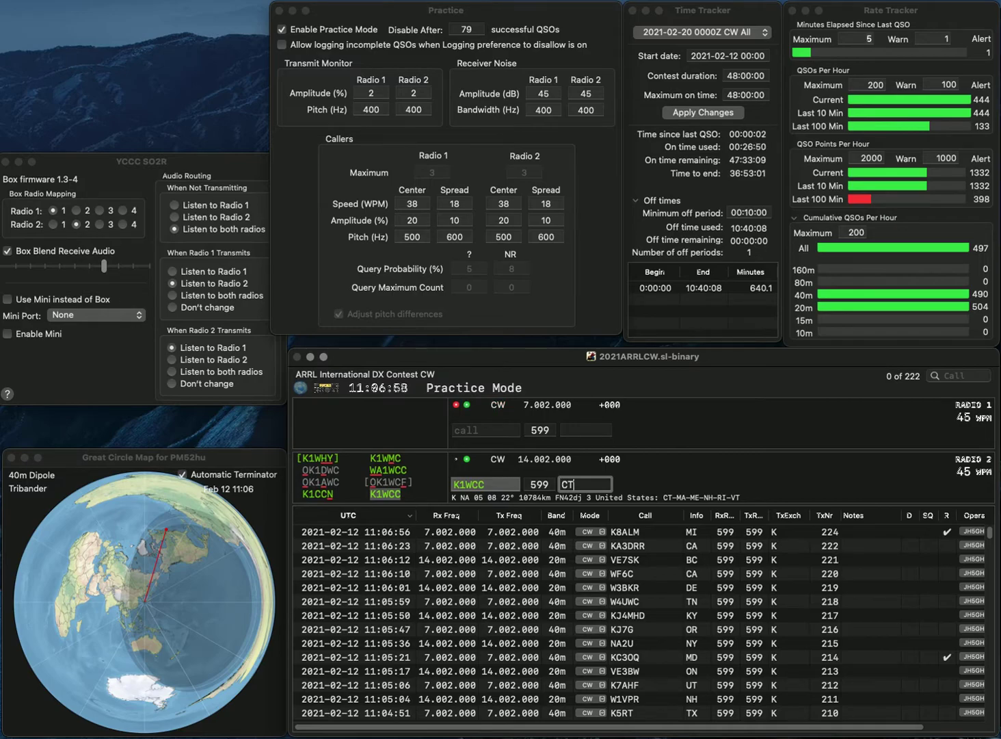
text(CT)
key(Return)
Answer K9NR and N5UJ, logging them with IL and AR
text(K9NR)
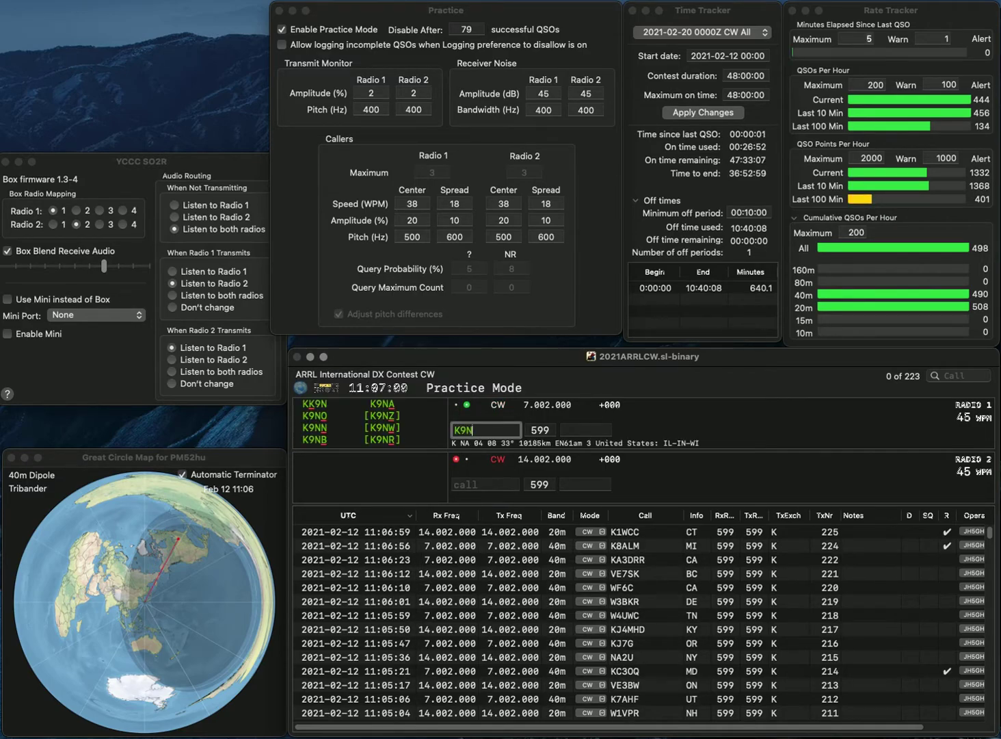
key(Return)
text(N5UJ)
key(Return)
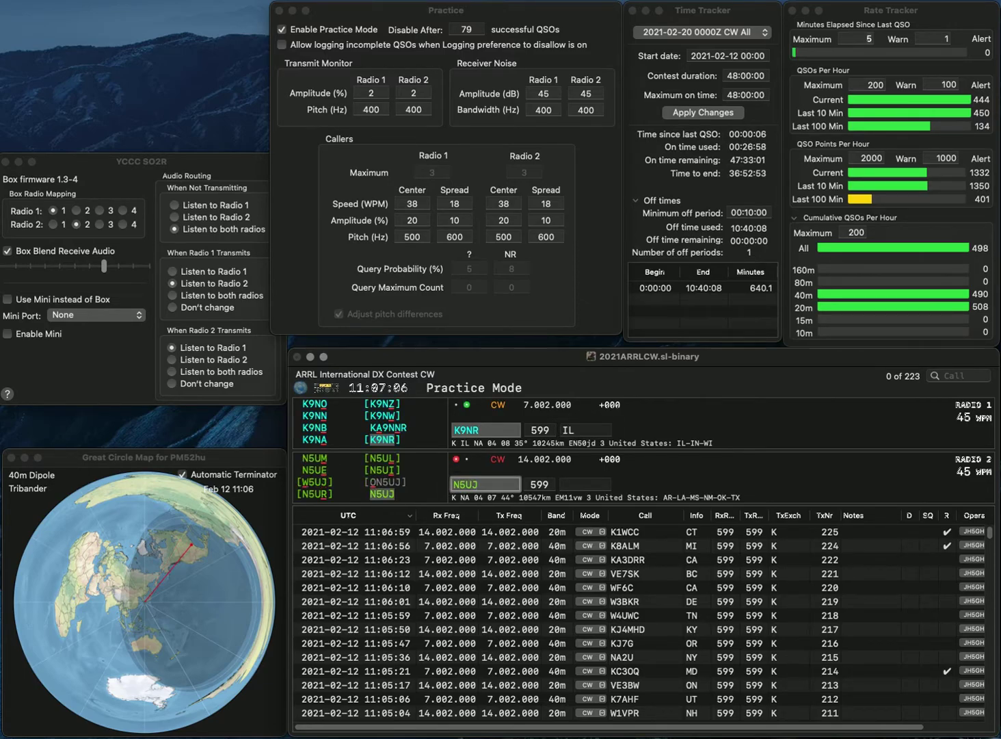
key(Return)
text(WR)
key(BackSpace)
key(BackSpace)
text(AR)
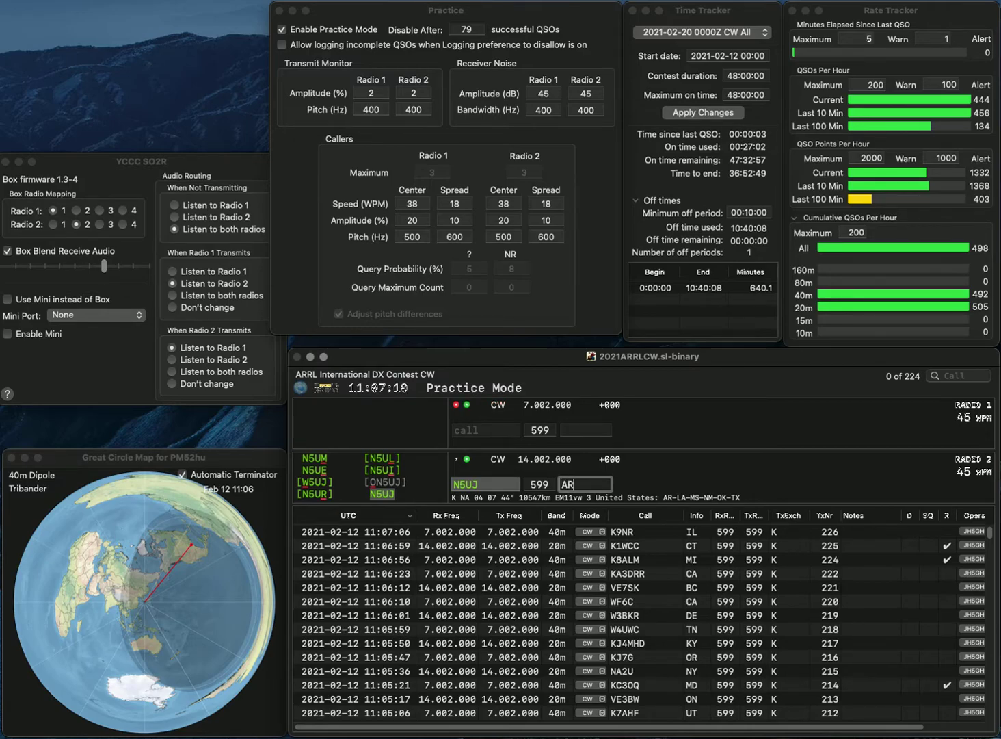
key(Return)
text(MCAE5)
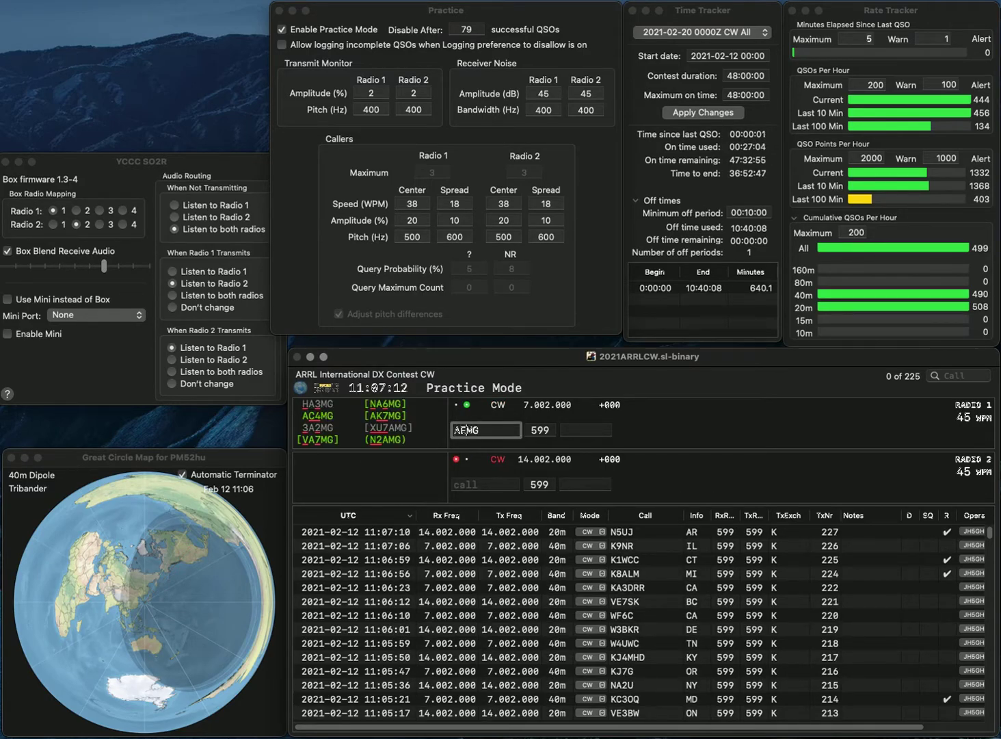
key(Return)
text(A3RHH)
key(ctrl+a)
text(W)
key(BackSpace)
text(V)
click(472, 429)
key(Down)
key(Return)
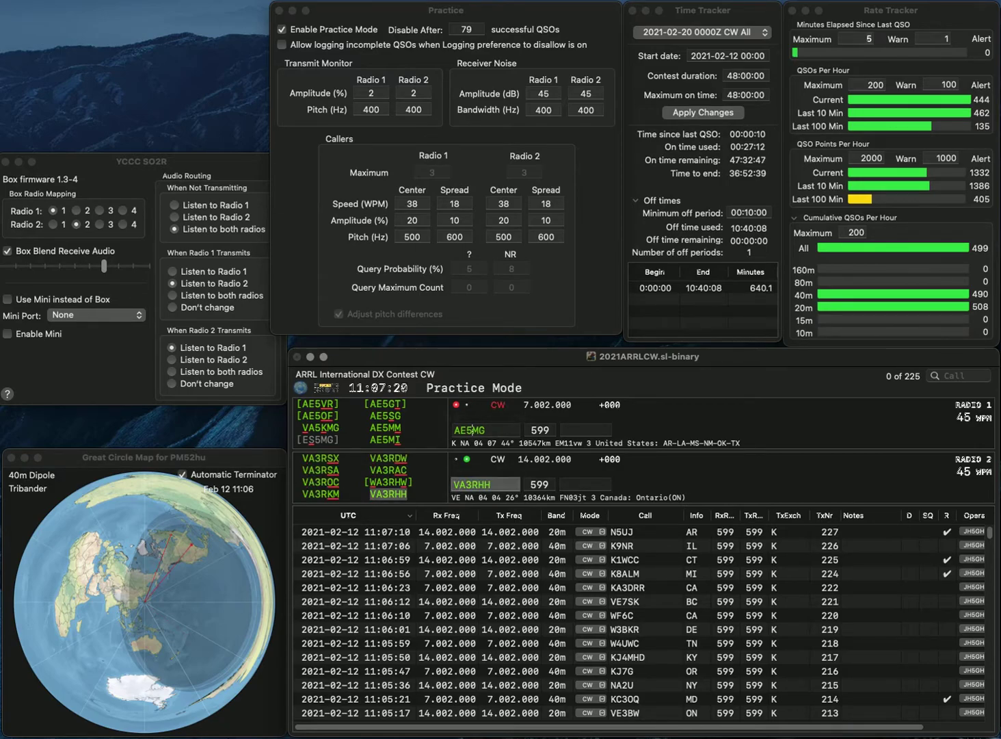
key(Up)
key(Left)
key(Left)
key(BackSpace)
text(V)
key(Right)
key(Right)
key(BackSpace)
text(4)
key(Return)
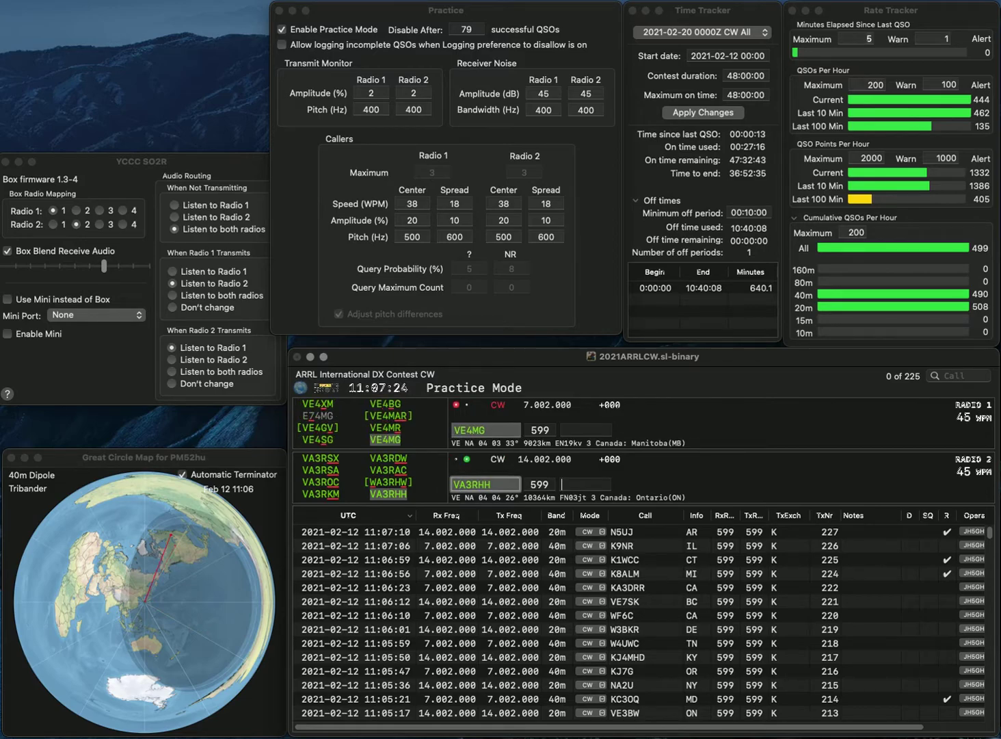
text(ON)
key(Return)
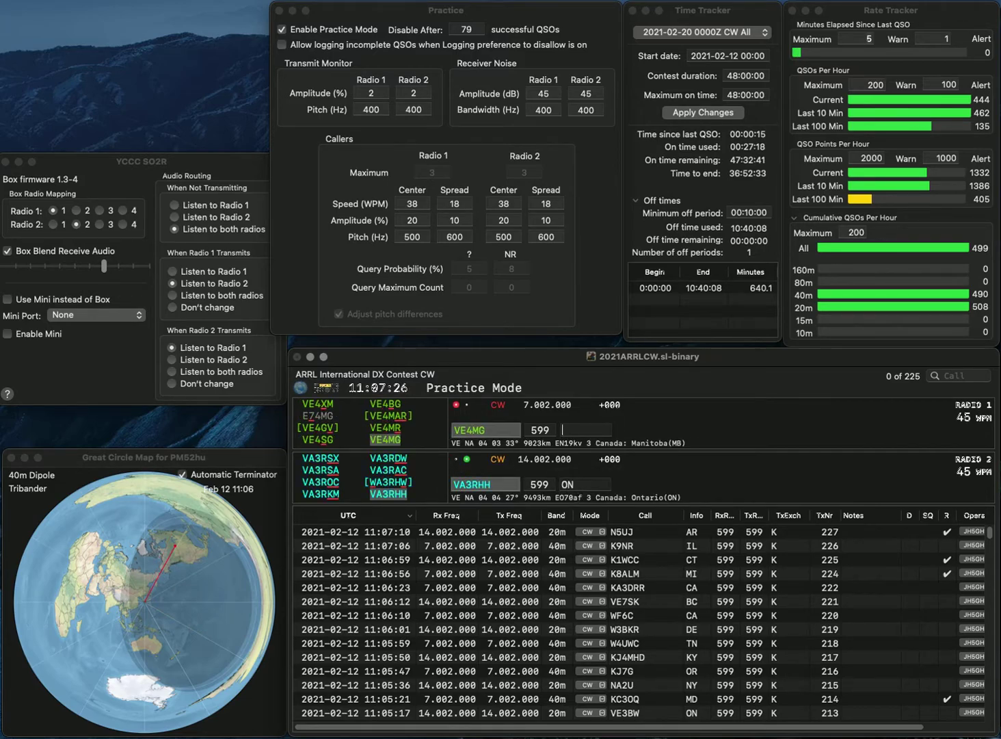
text(N)
key(BackSpace)
text(MB)
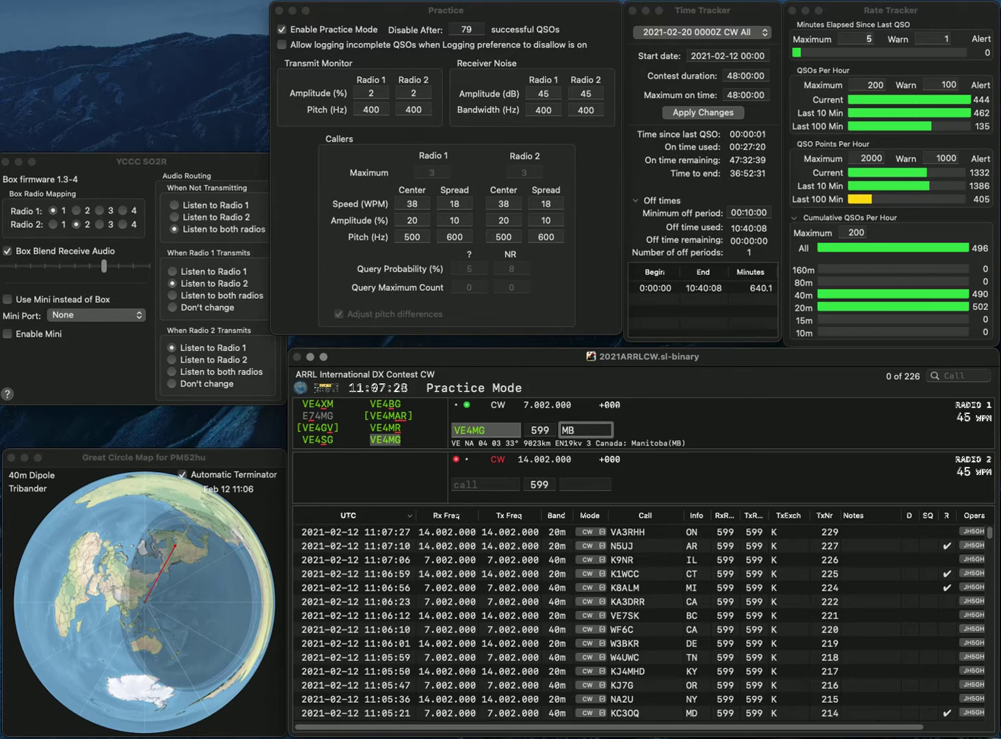
key(Return)
Answer W1FSH and K0ARS, logging them with MA and MO
text(KWHFSS)
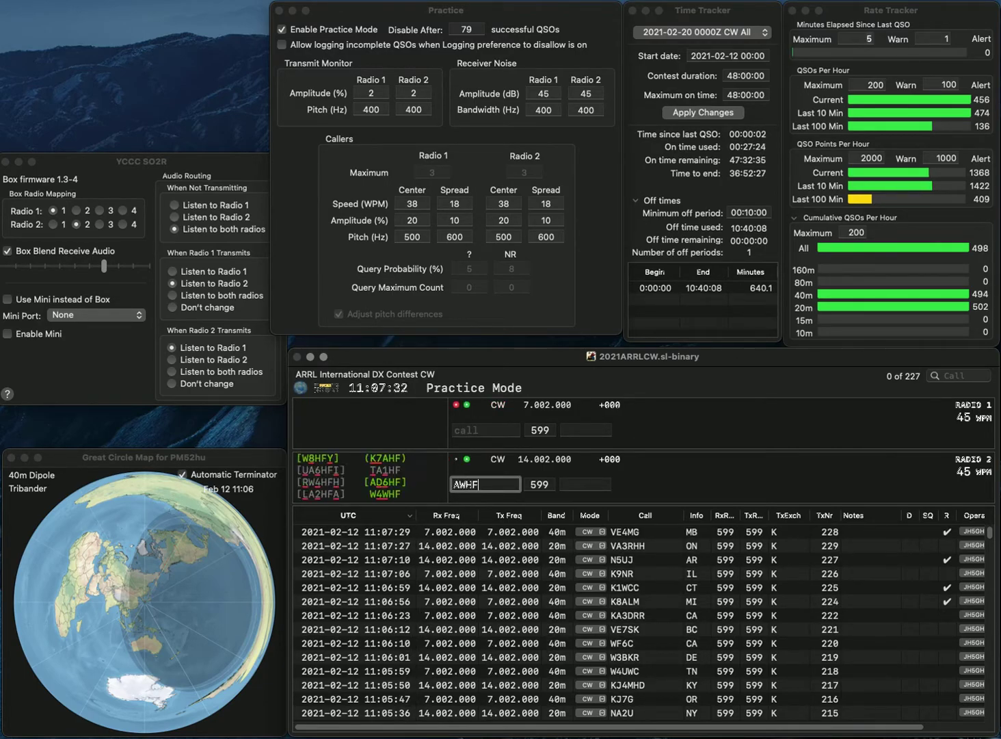
key(BackSpace)
key(BackSpace)
key(BackSpace)
text(W1FSS)
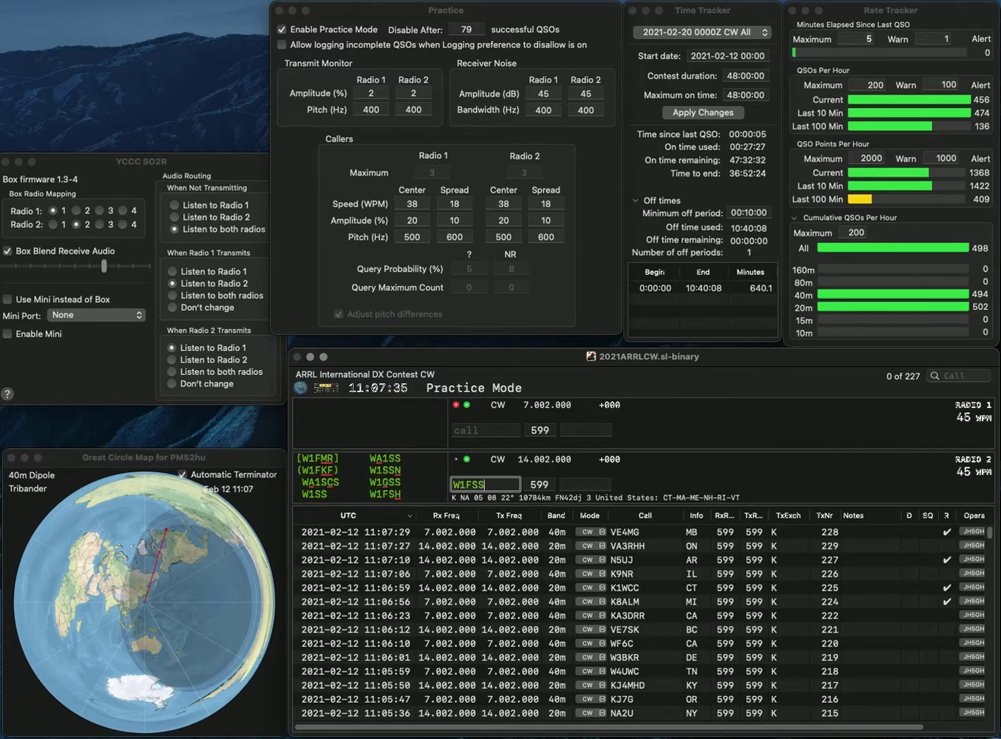
key(BackSpace)
text(H)
key(Return)
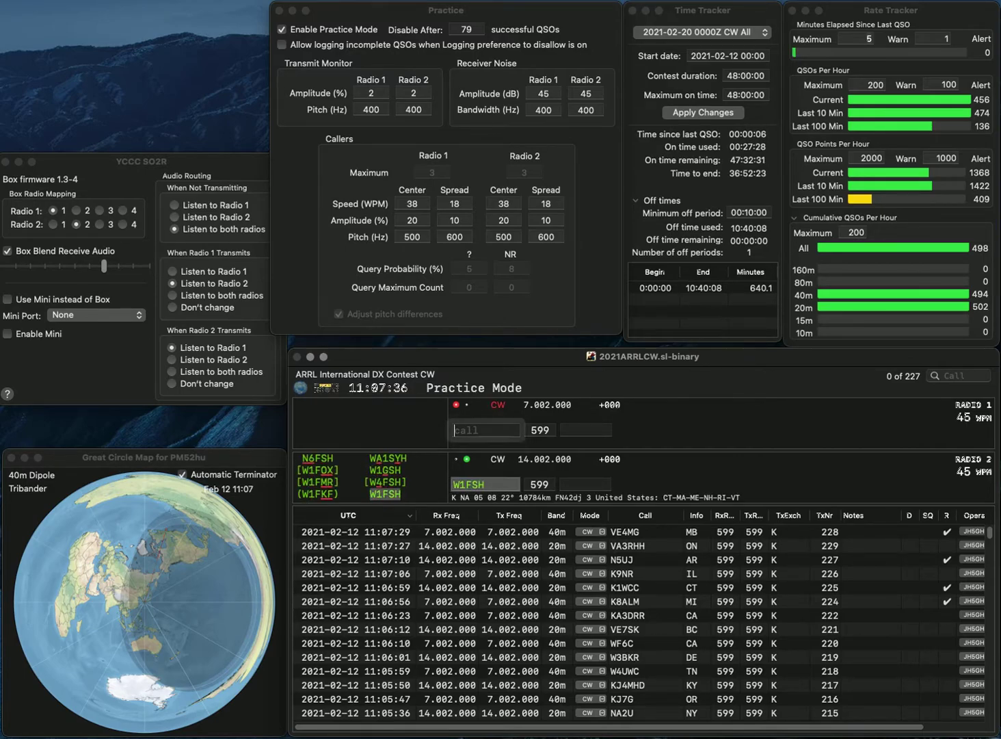
text(K0ARS)
key(Return)
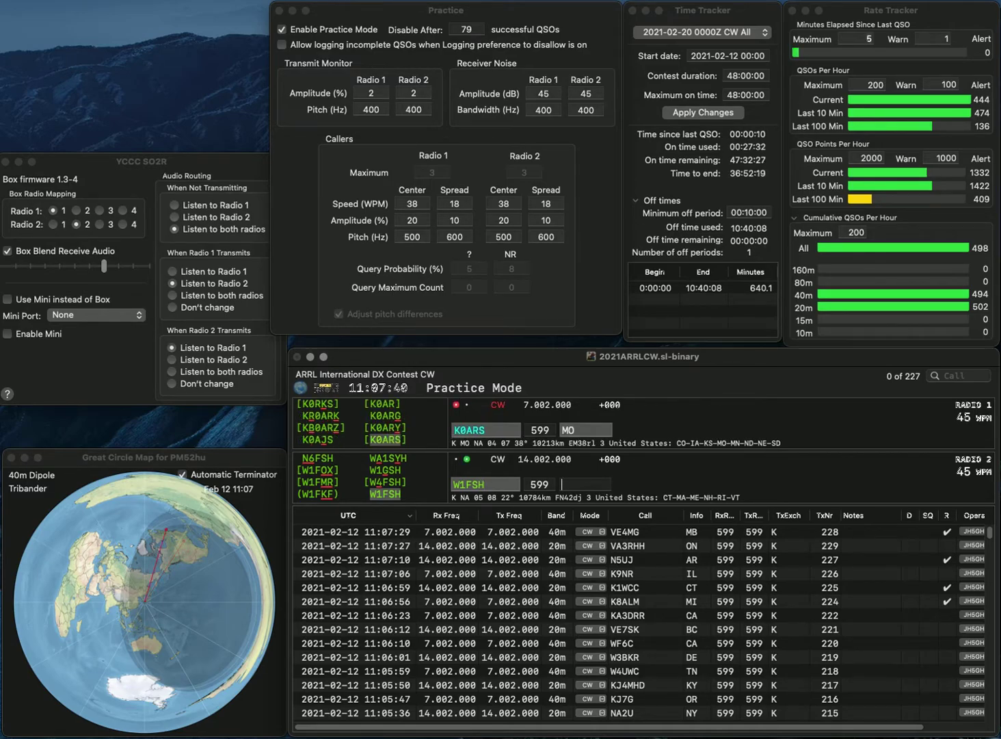
text(MA)
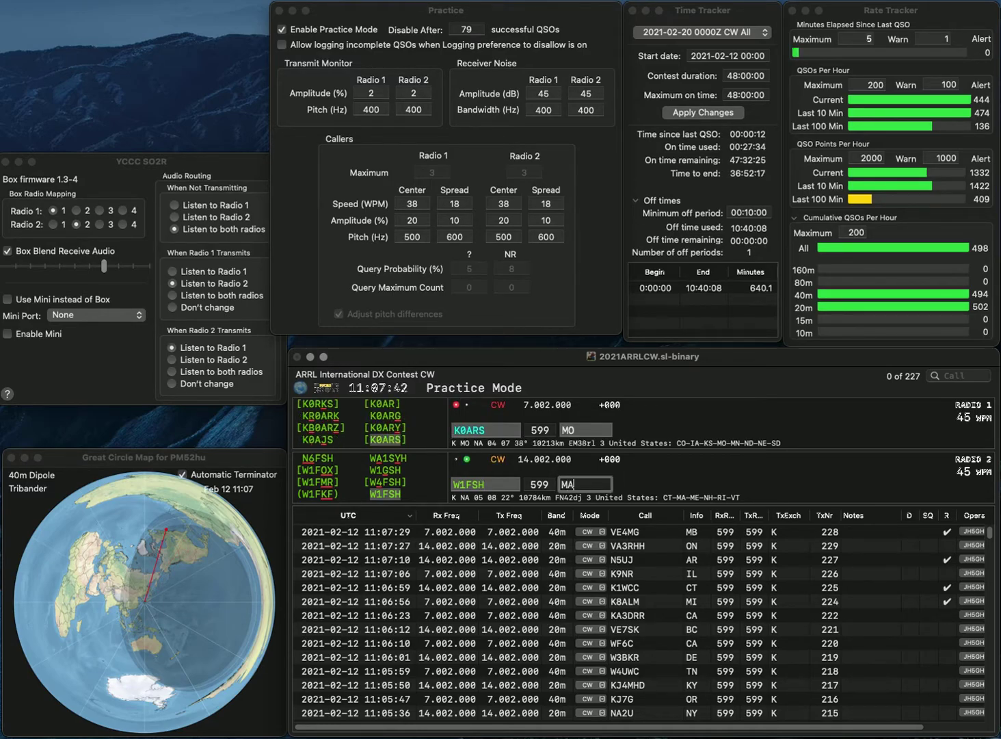
key(Return)
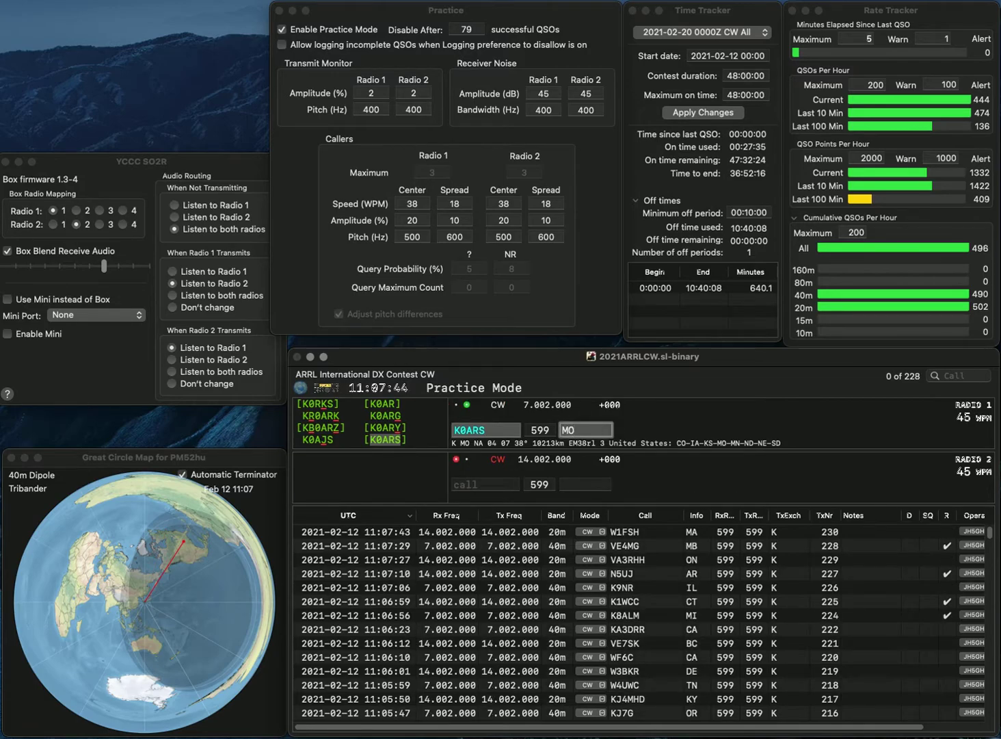
key(Return)
text(K0TER)
key(Return)
text(W2DEA)
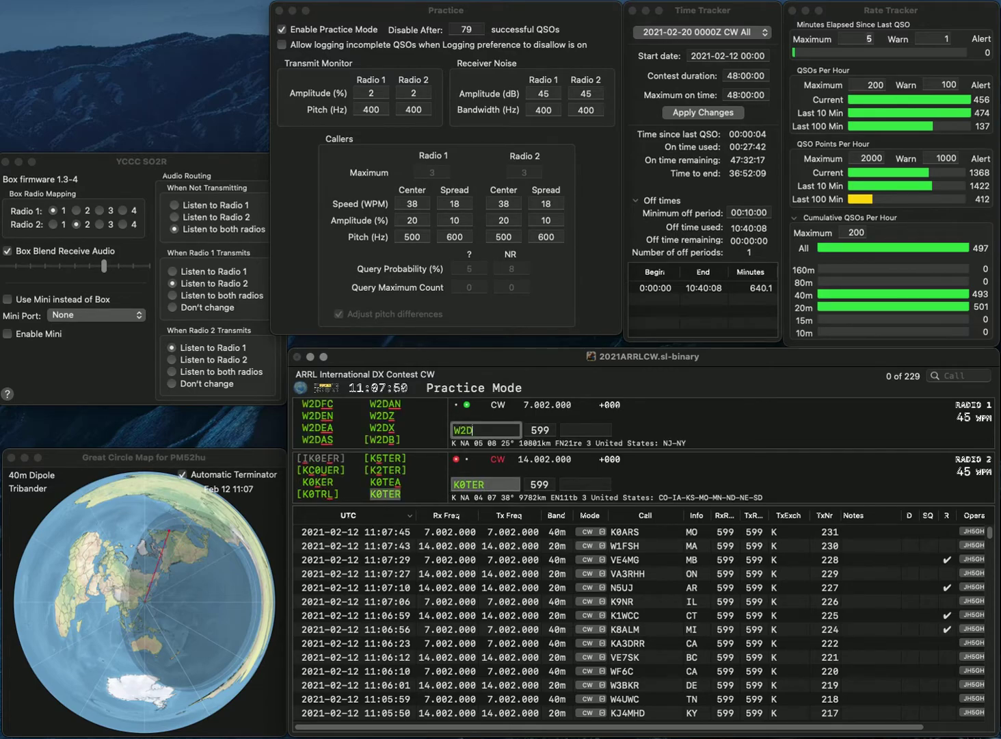
key(Return)
key(Tab)
key(Tab)
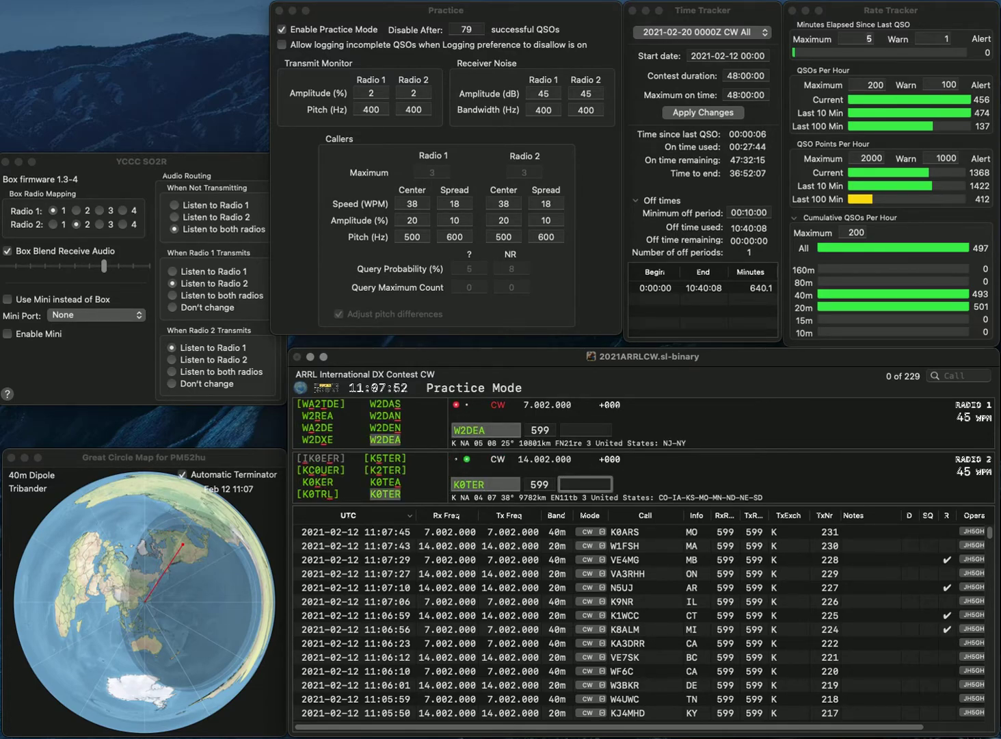
text(CO)
key(Return)
text(NY)
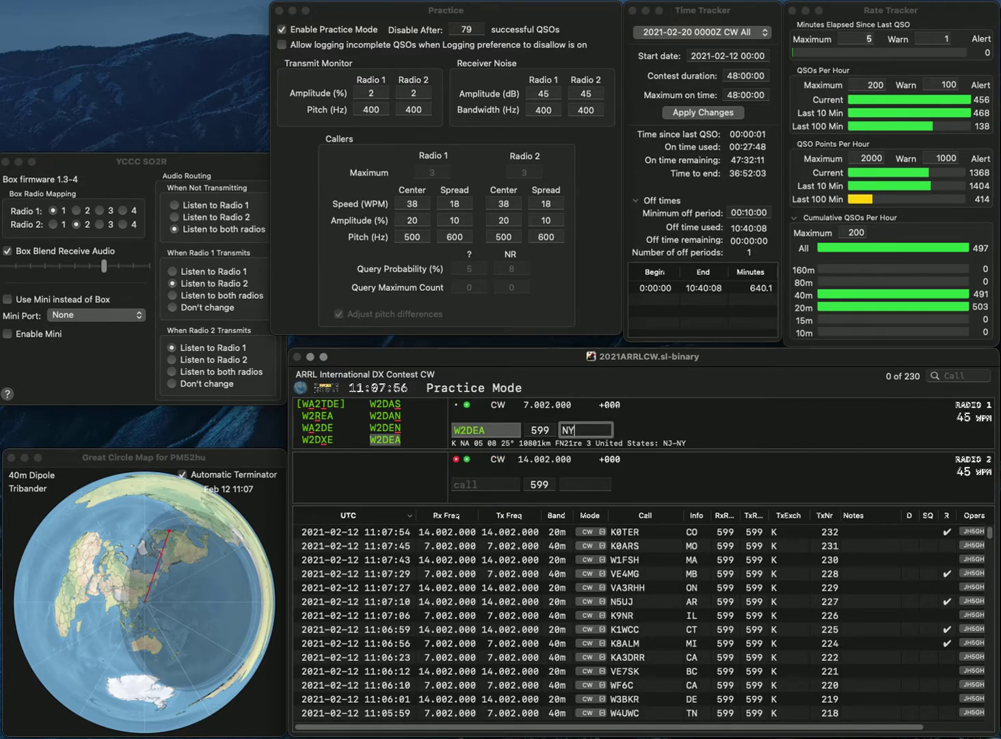
key(Return)
Answer ND1C on radio 2 and W0MN on radio 1, then log them with MA and CO
text(ND1C)
key(Return)
text(W0MN)
key(Return)
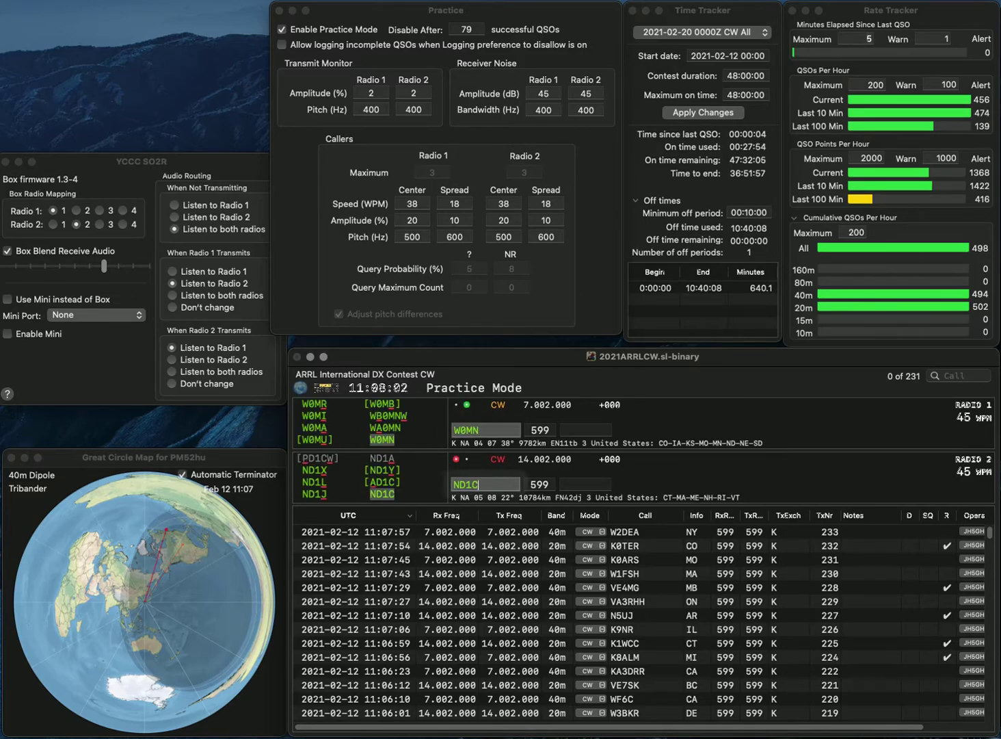
text(MA)
key(Return)
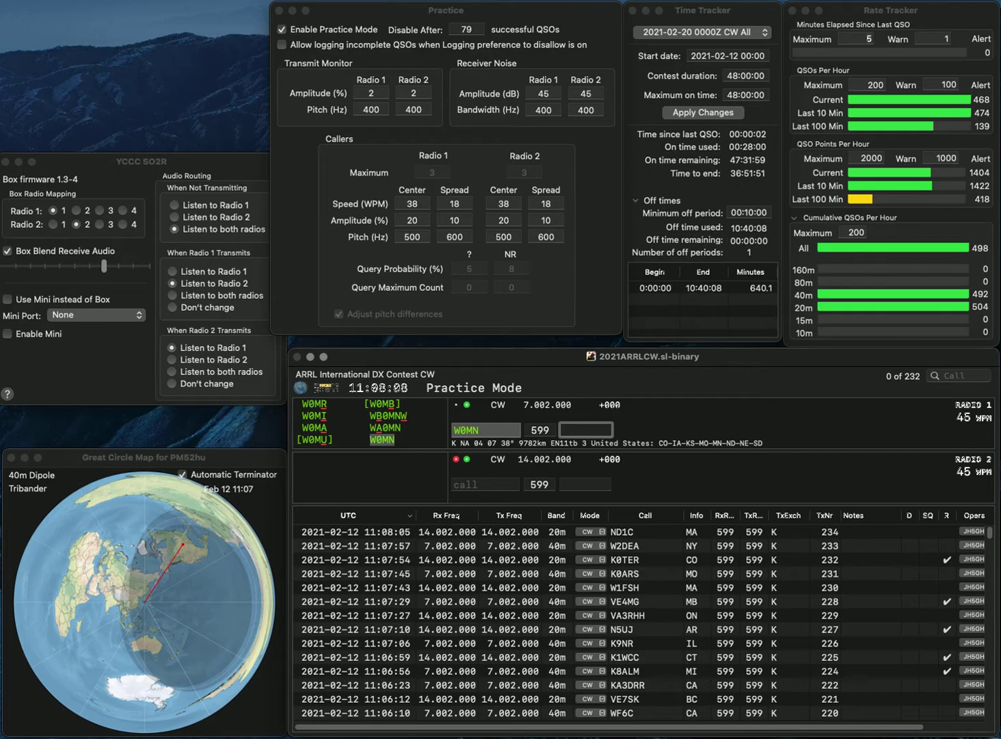
key(Return)
Answer WT1A on radio 2 and log that contact
text(WT1A)
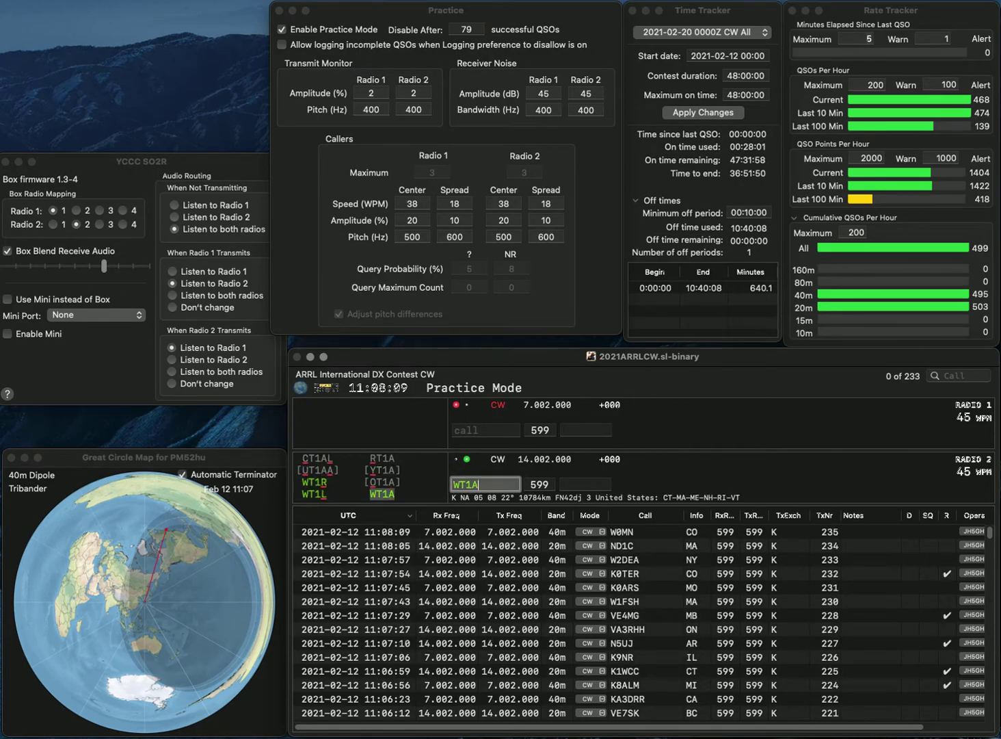
key(Return)
text(KR)
text(6)
key(Tab)
key(space)
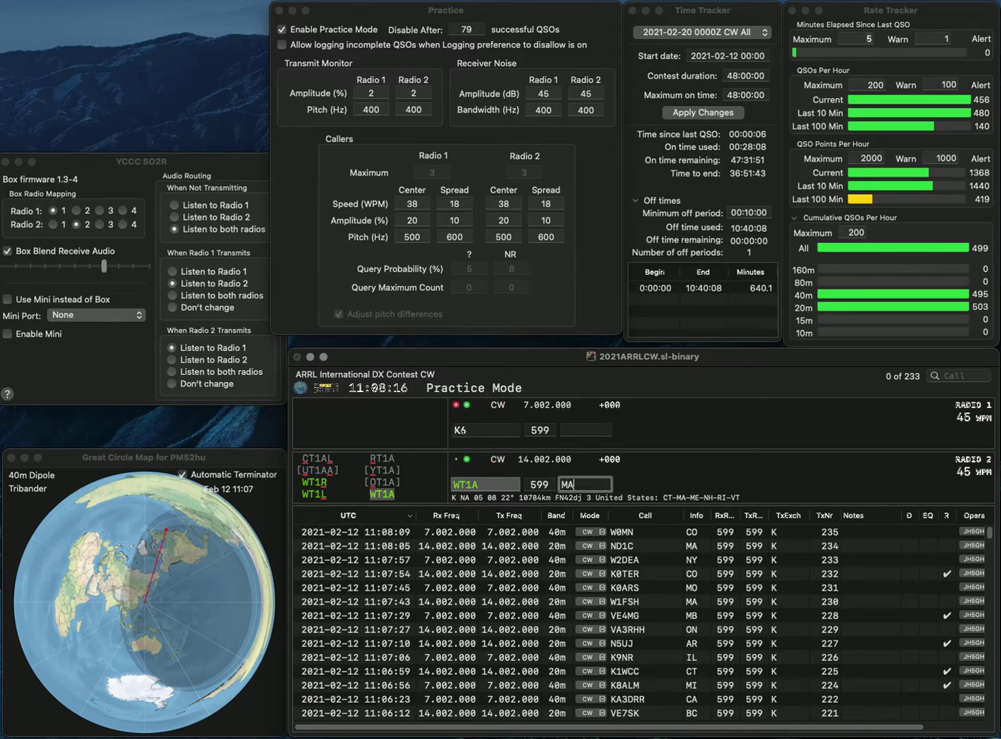
key(Return)
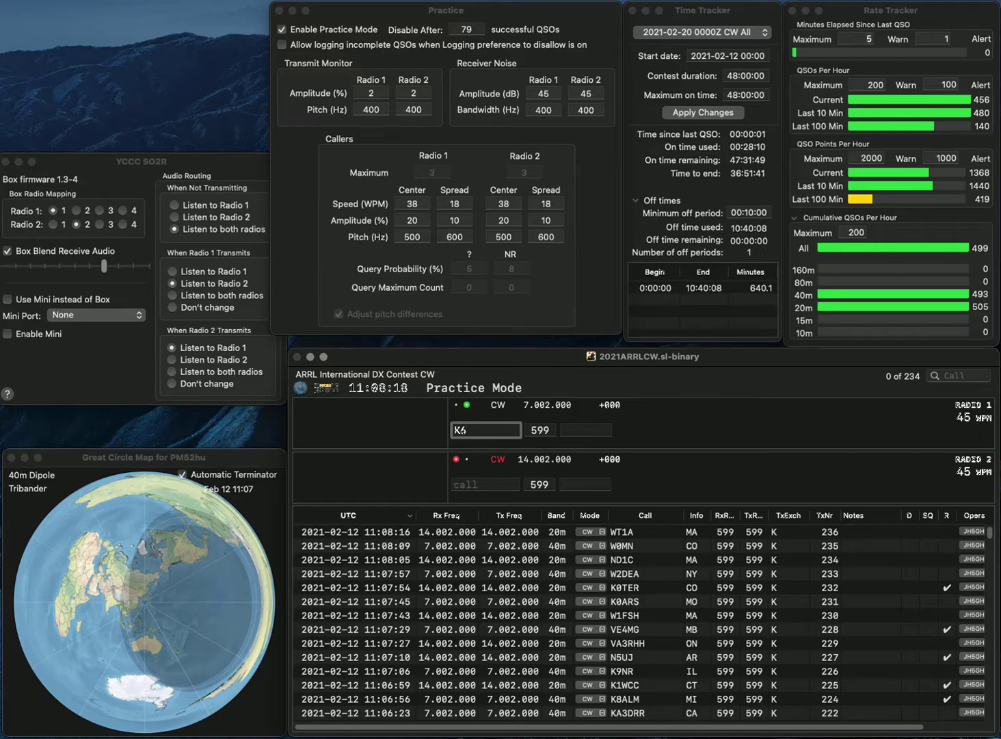
Send K6JL on radio 1, enter VA6DJ on radio 2, and log both contacts
text(JL)
key(space)
key(backslash)
text(6DJ)
key(Home)
text(VA)
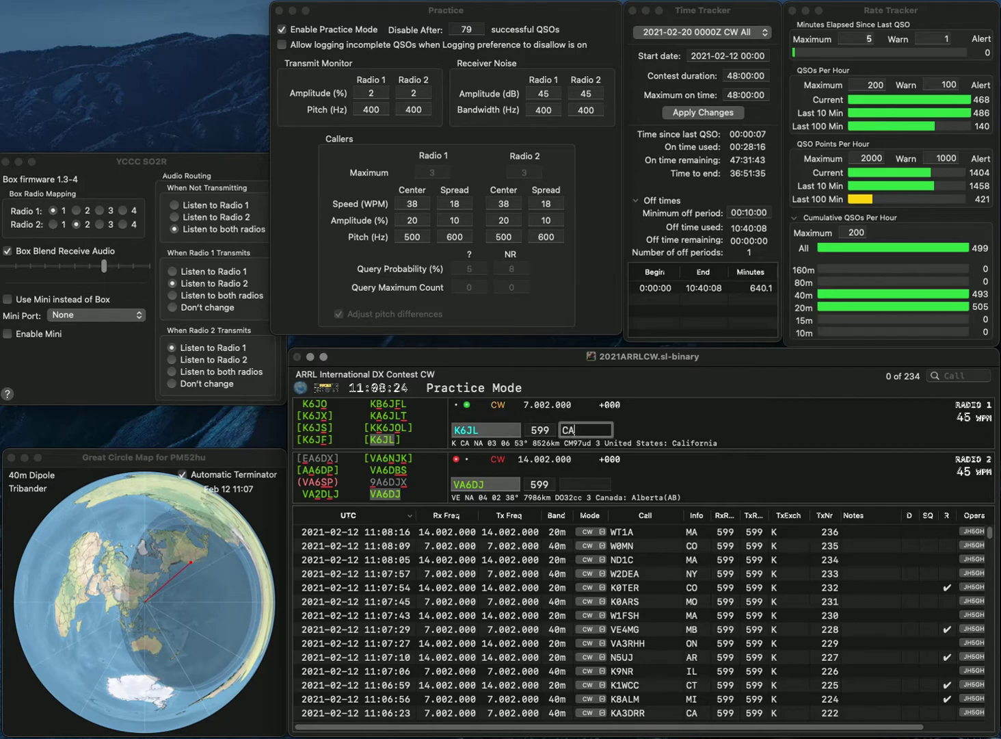
key(Return)
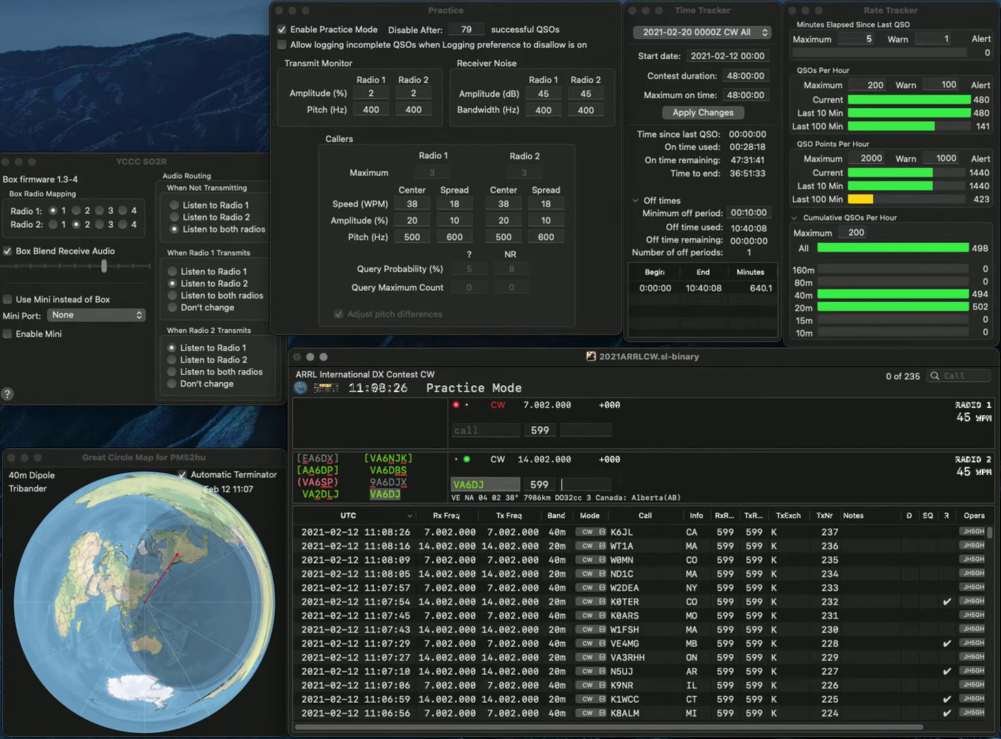
key(Return)
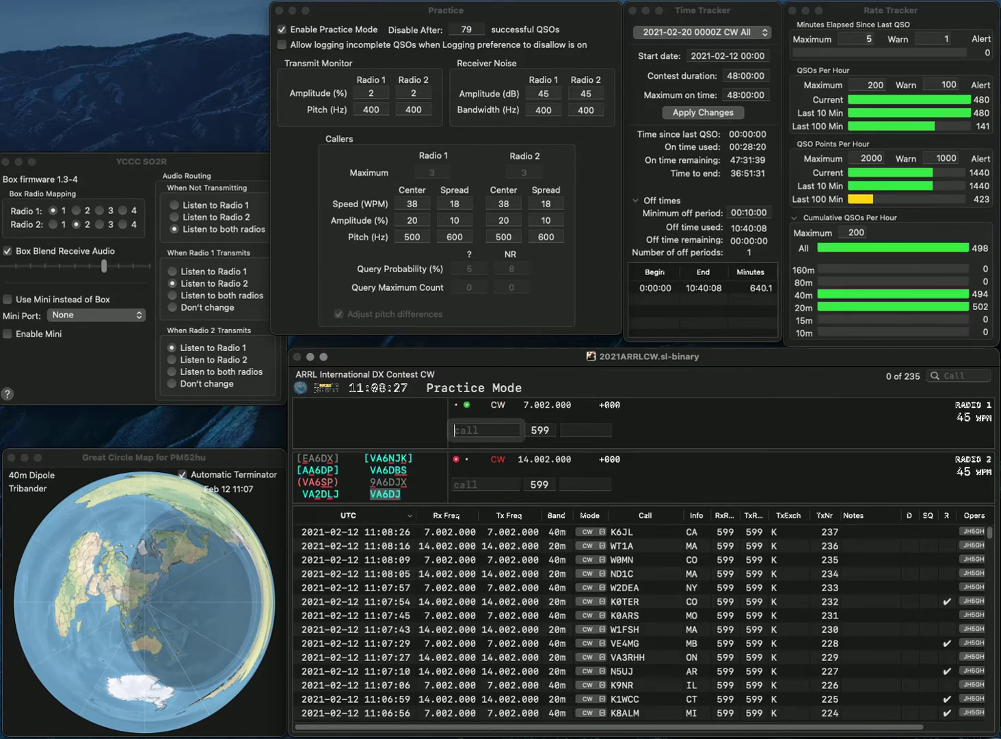
text(A)
text(2WW)
key(Return)
text(MAF)
key(Return)
text(NY)
key(Return)
text(K5)
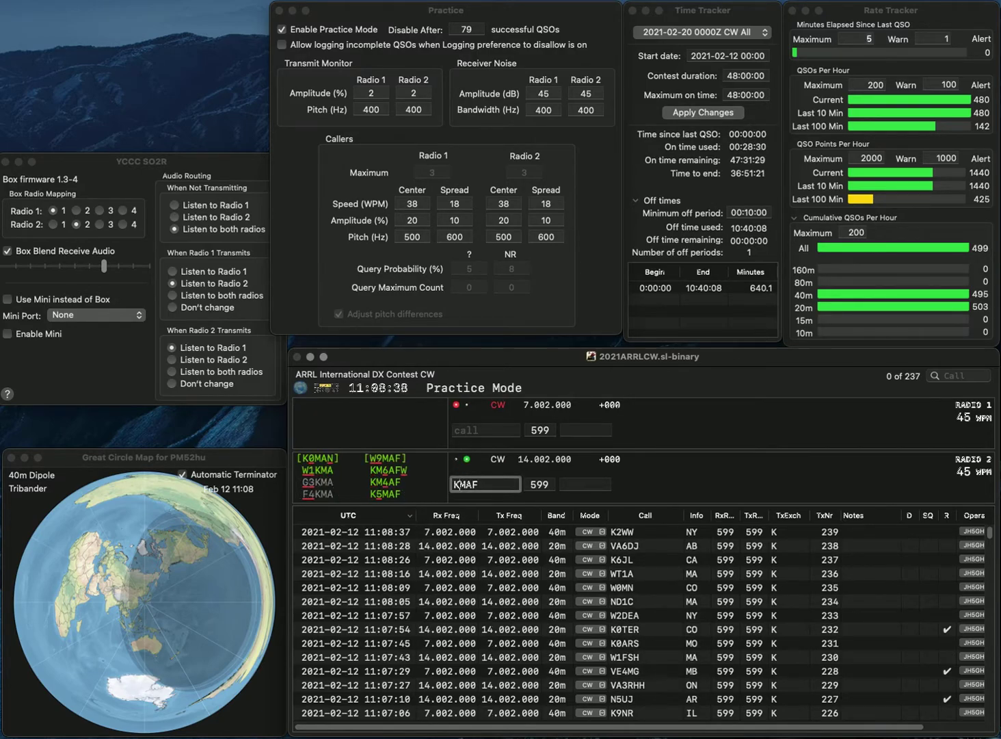
key(Return)
text(AB1XX)
key(Return)
text(NM)
key(Return)
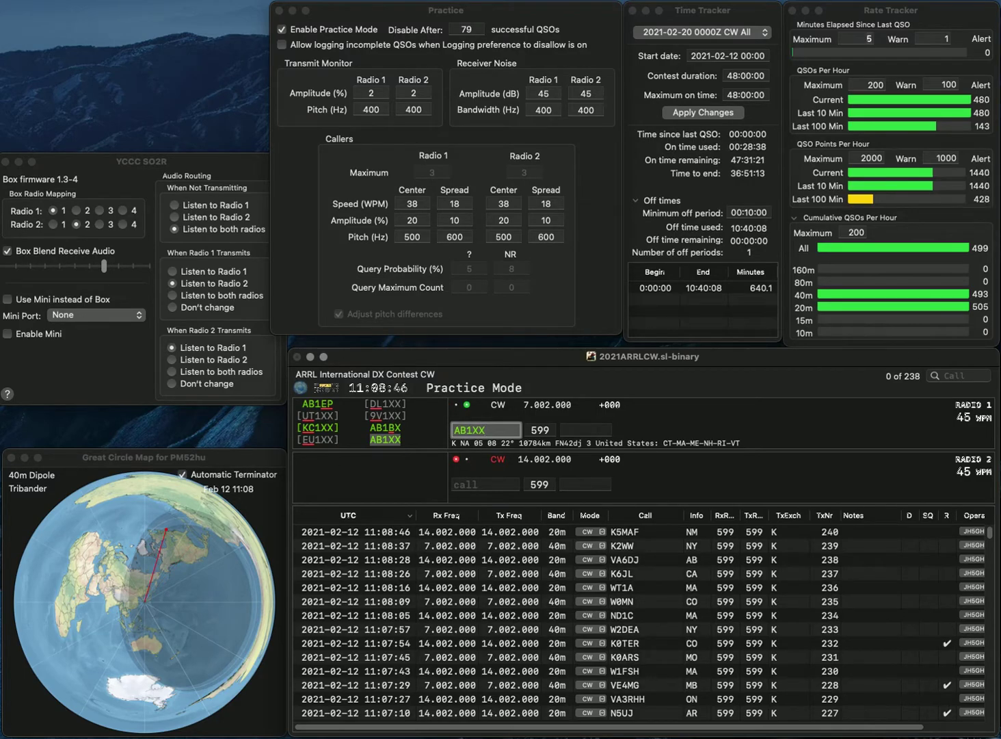
key(space)
text(VT)
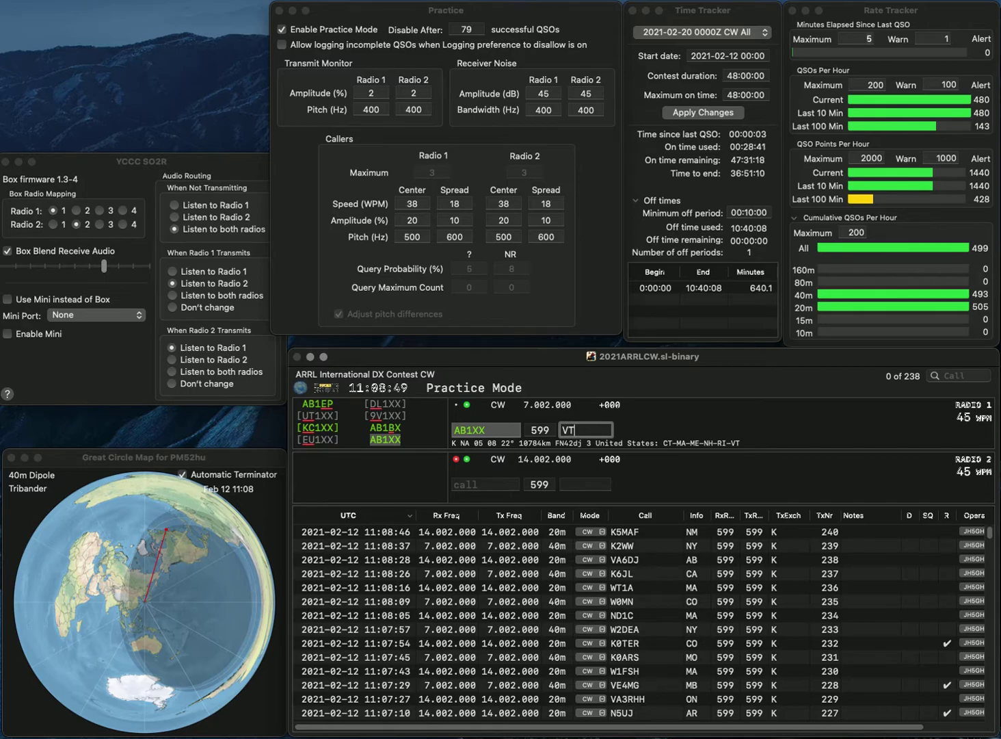
key(Return)
text(TZZ)
key(Home)
text(K4)
key(Return)
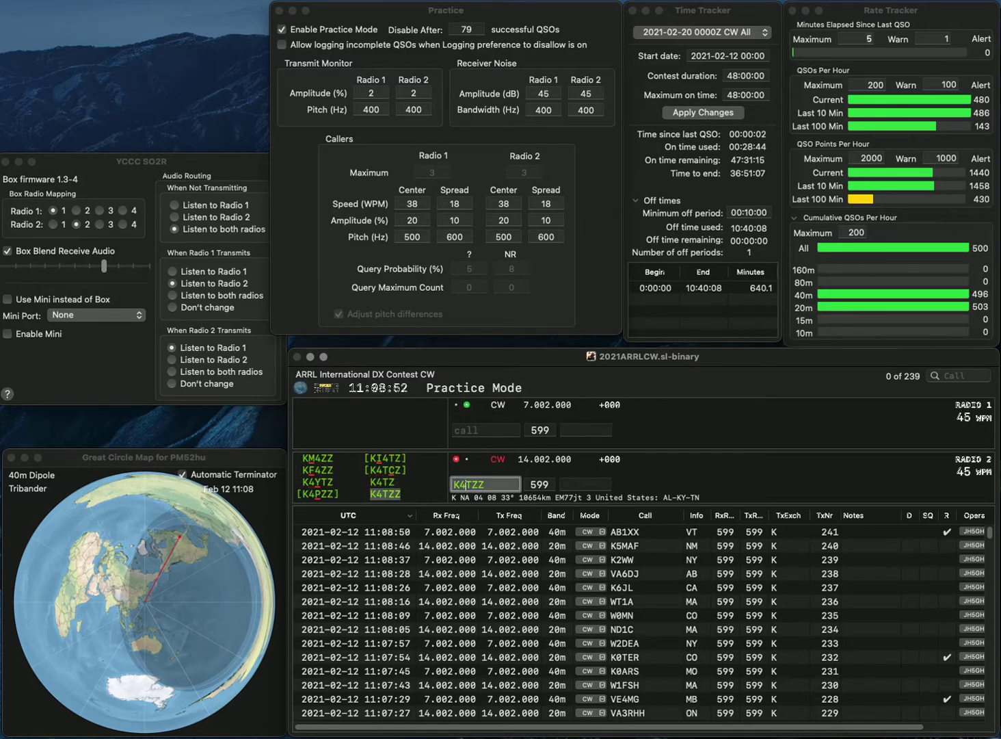
text(W3MY)
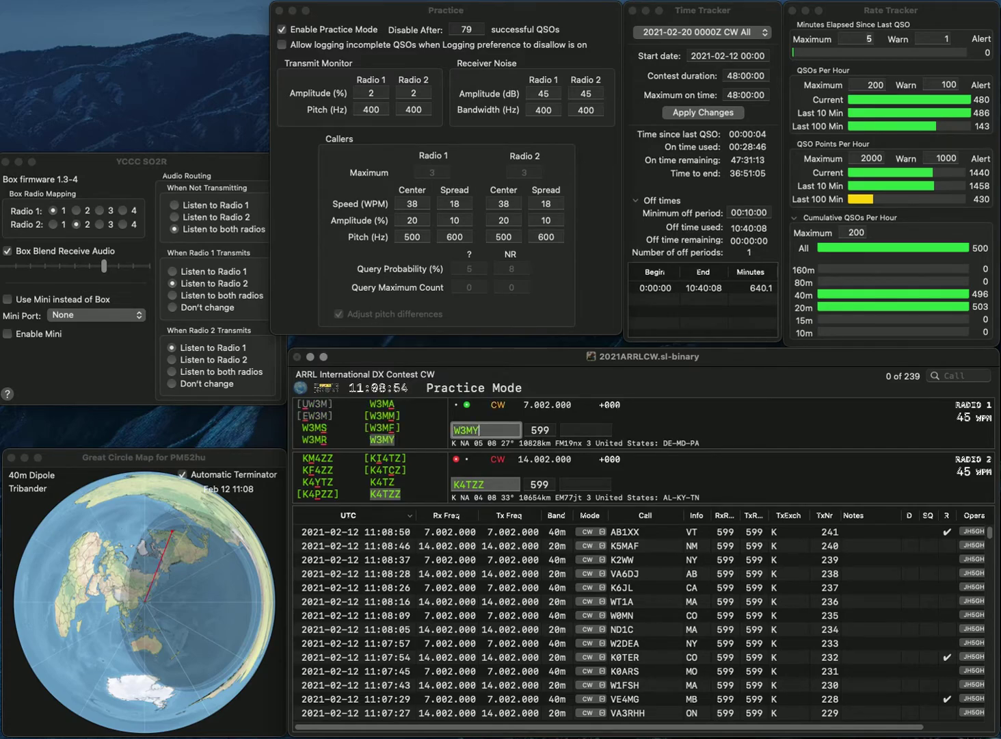
key(Return)
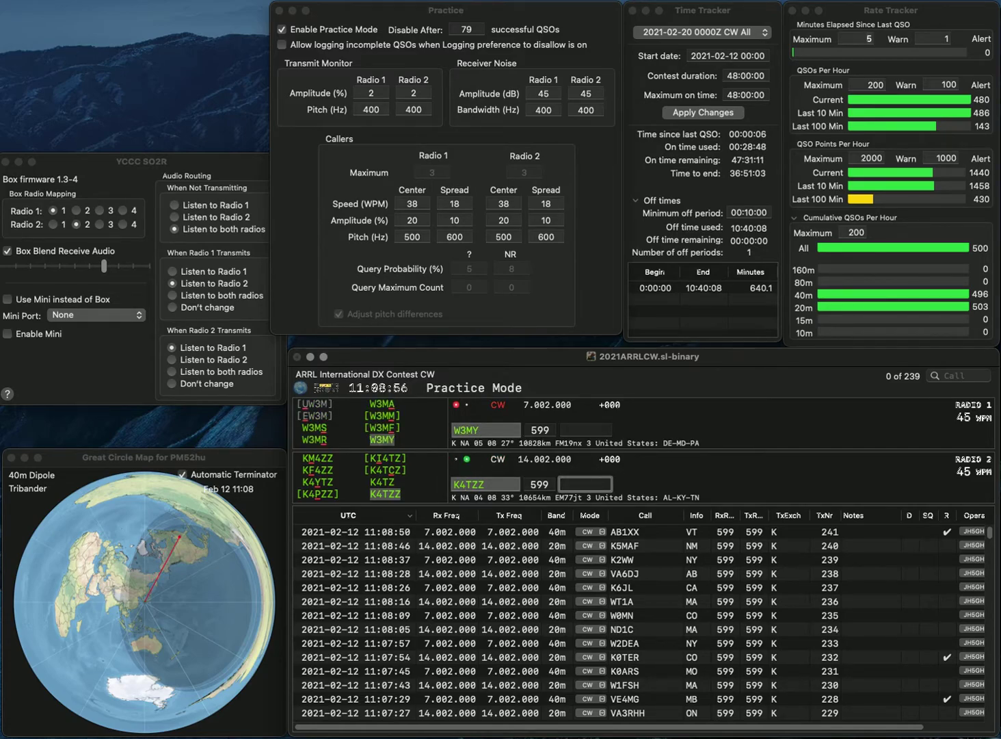
text(KY)
key(Return)
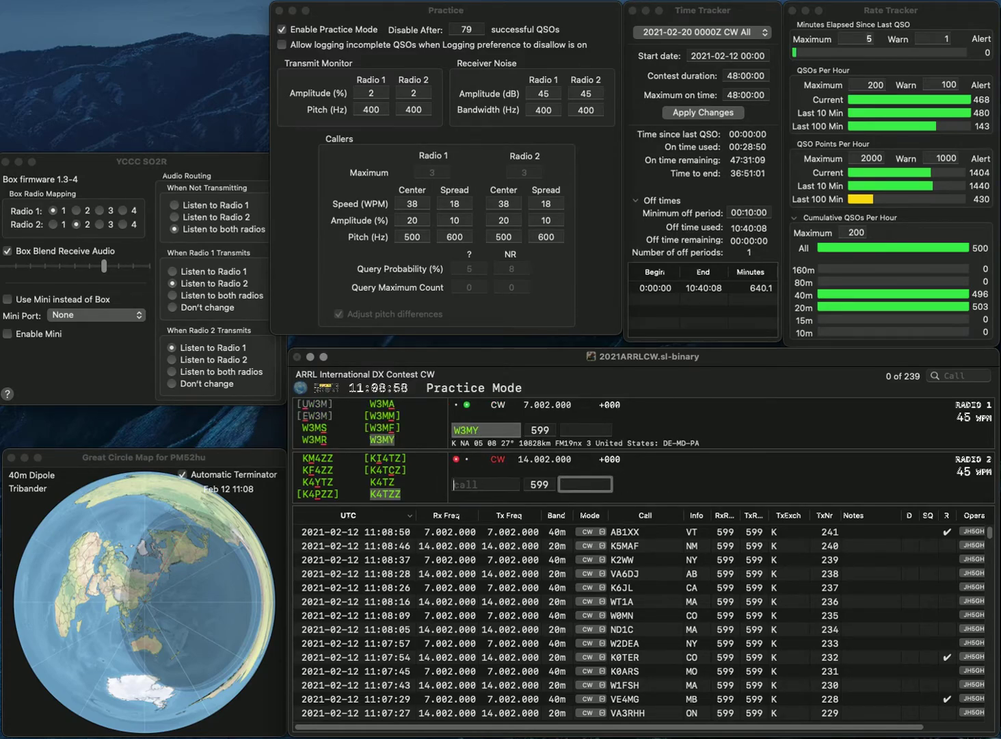
text(DE)
key(Return)
text(KJ4JPU)
key(Return)
text(DKB)
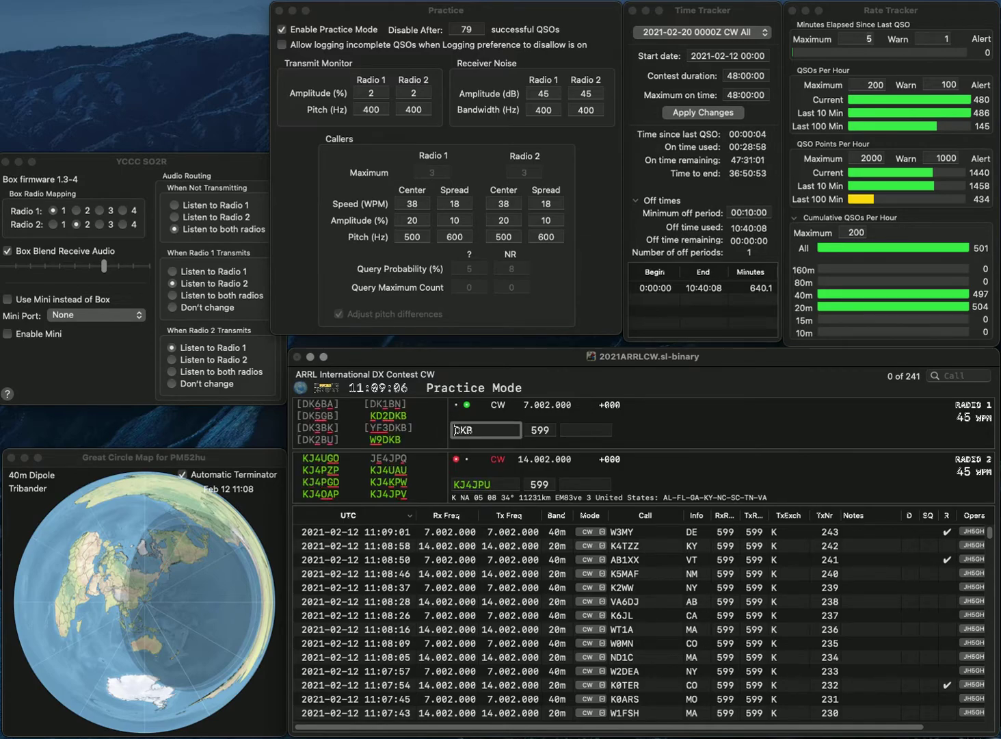
key(Home)
text(W9)
key(Return)
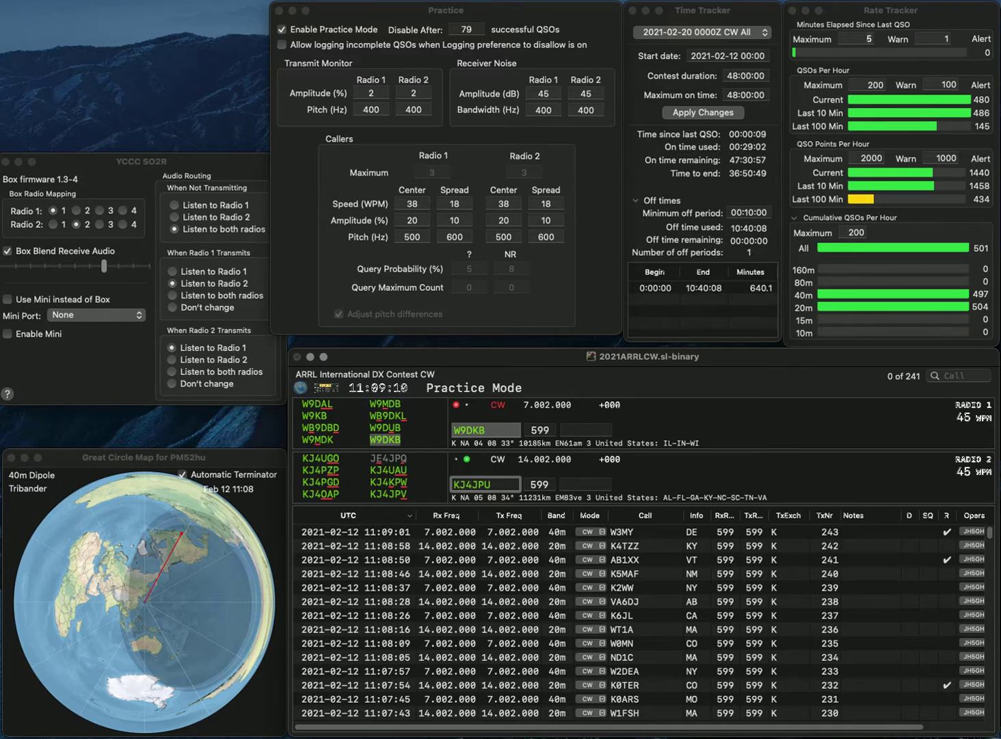
key(BackSpace)
text(V)
key(Return)
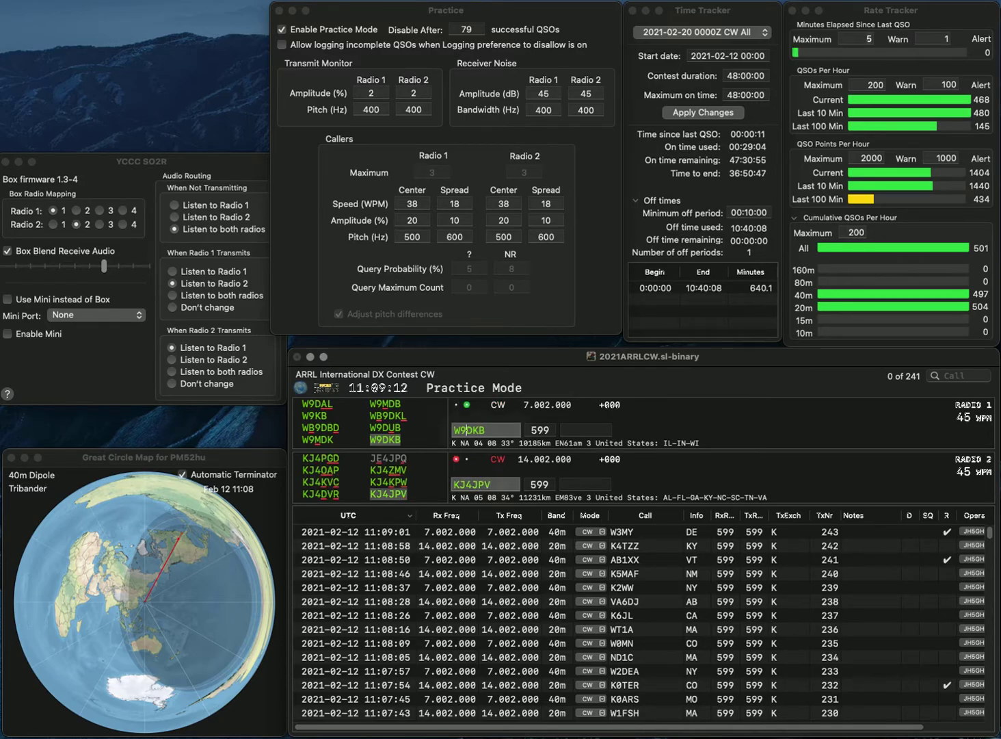
key(Delete)
key(Delete)
text(N1)
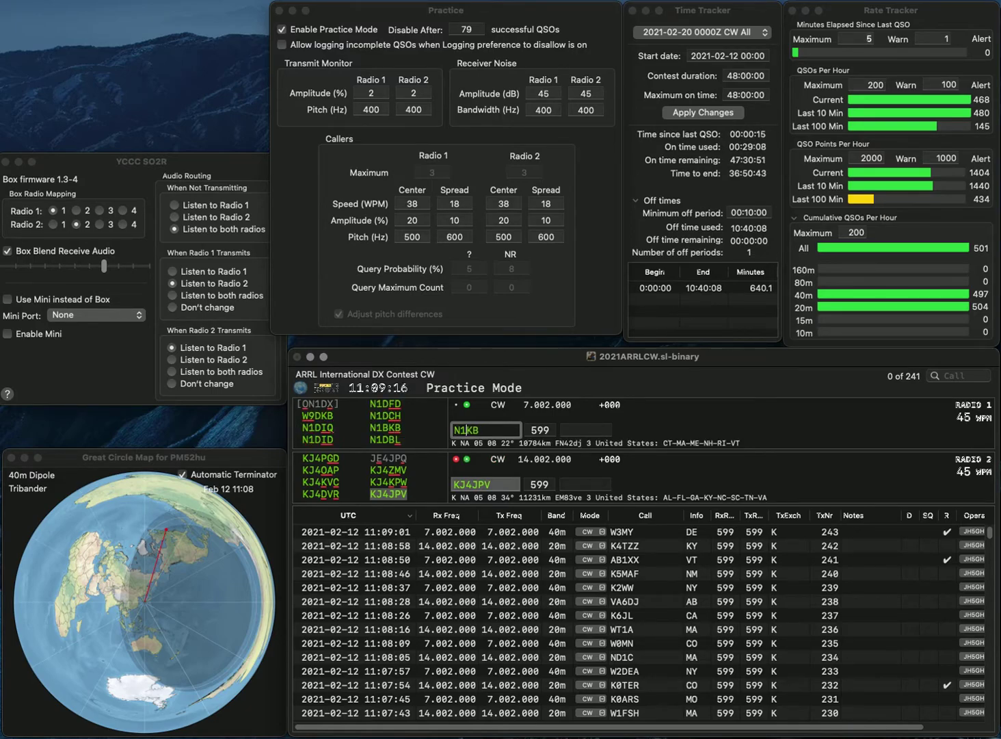
key(Delete)
text(B)
key(Return)
text(A)
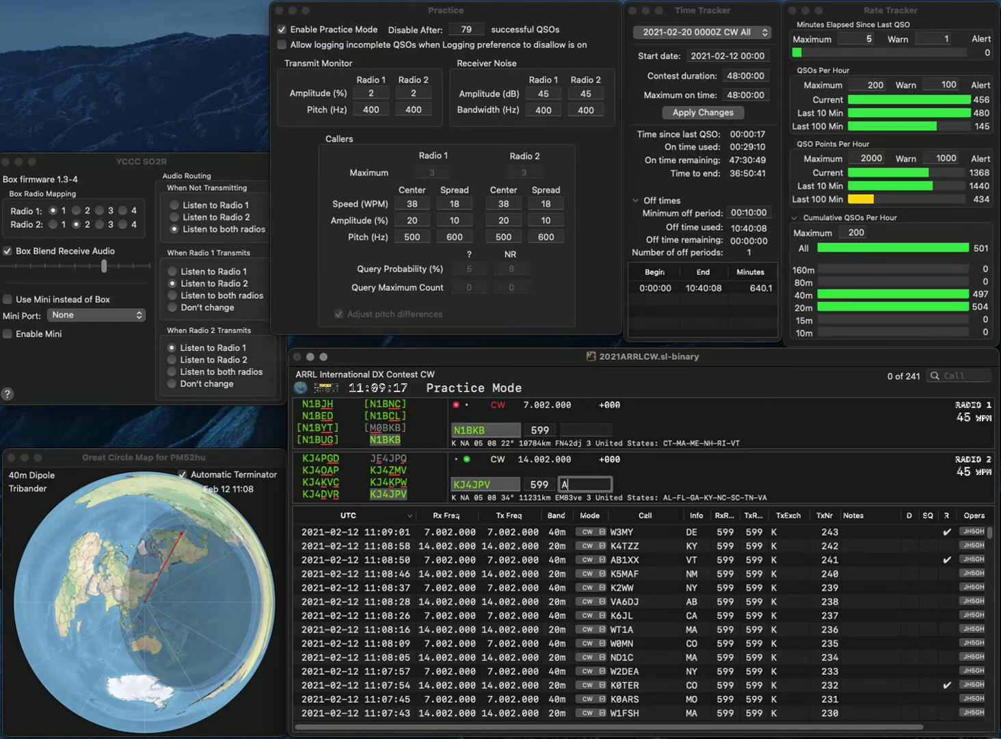
text(L)
key(Return)
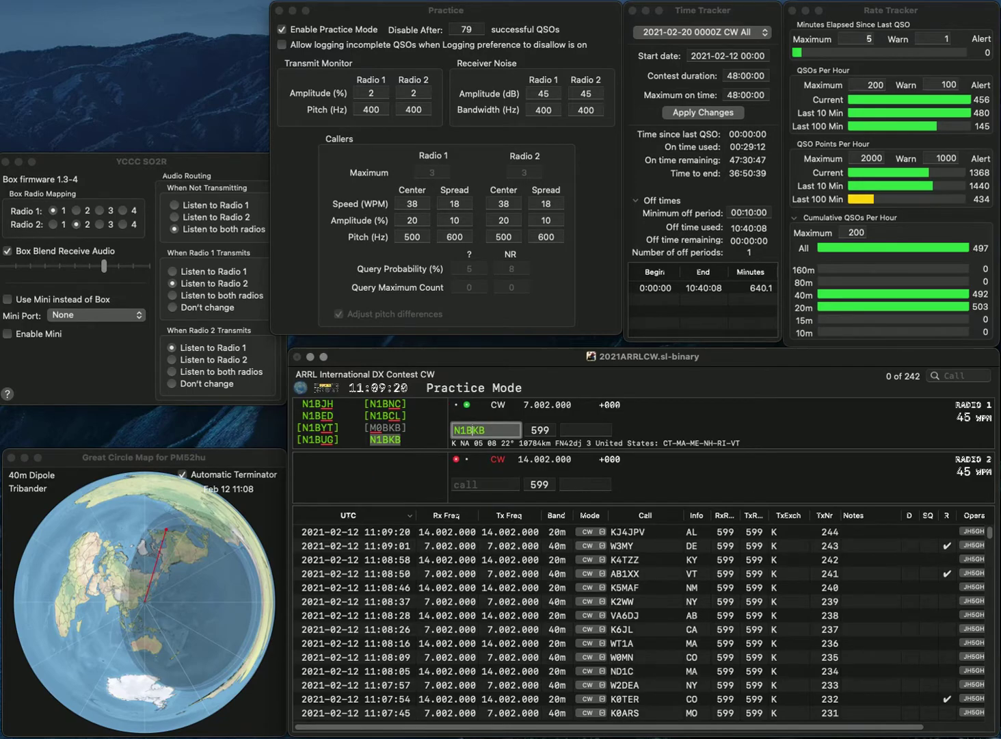
key(space)
text(MA)
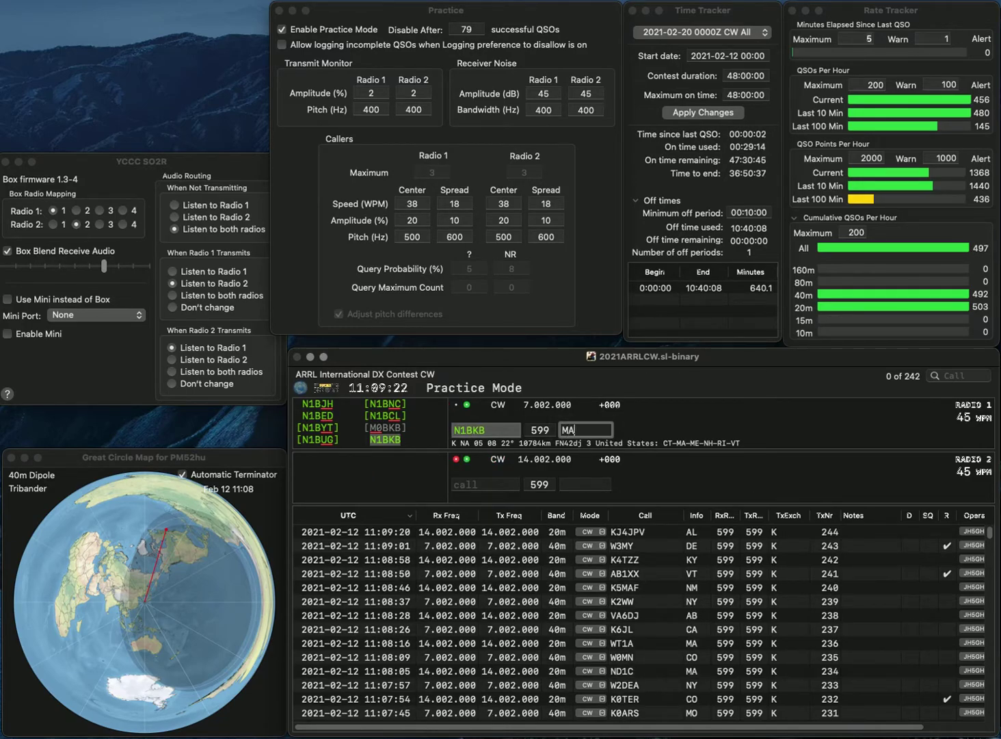
key(Return)
text(KD8QB)
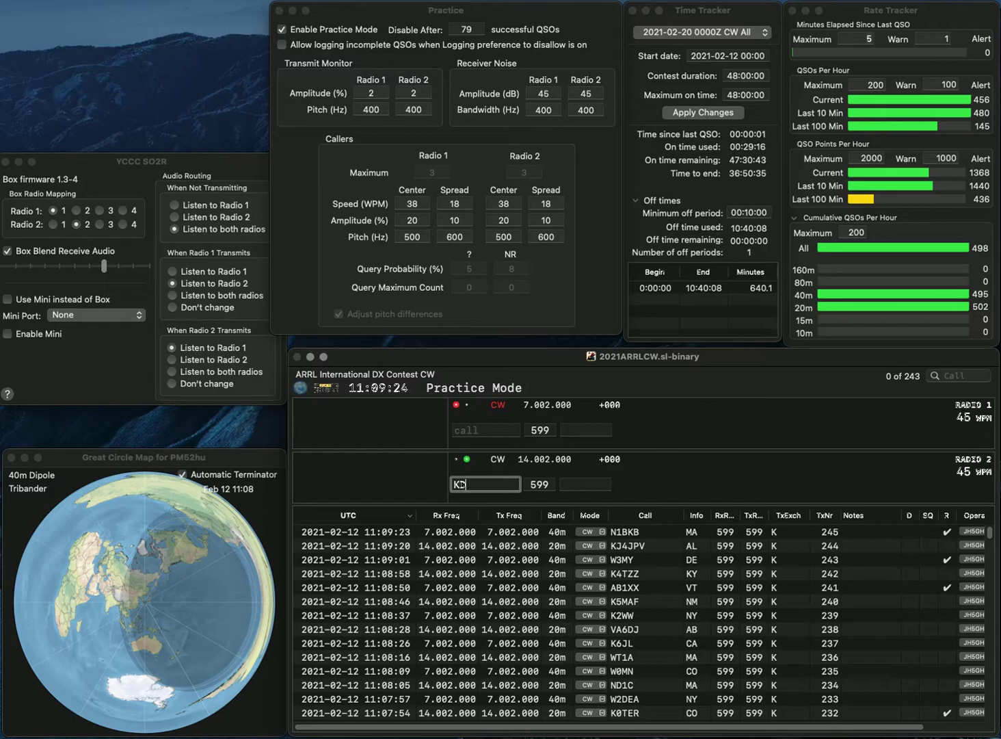
key(BackSpace)
key(BackSpace)
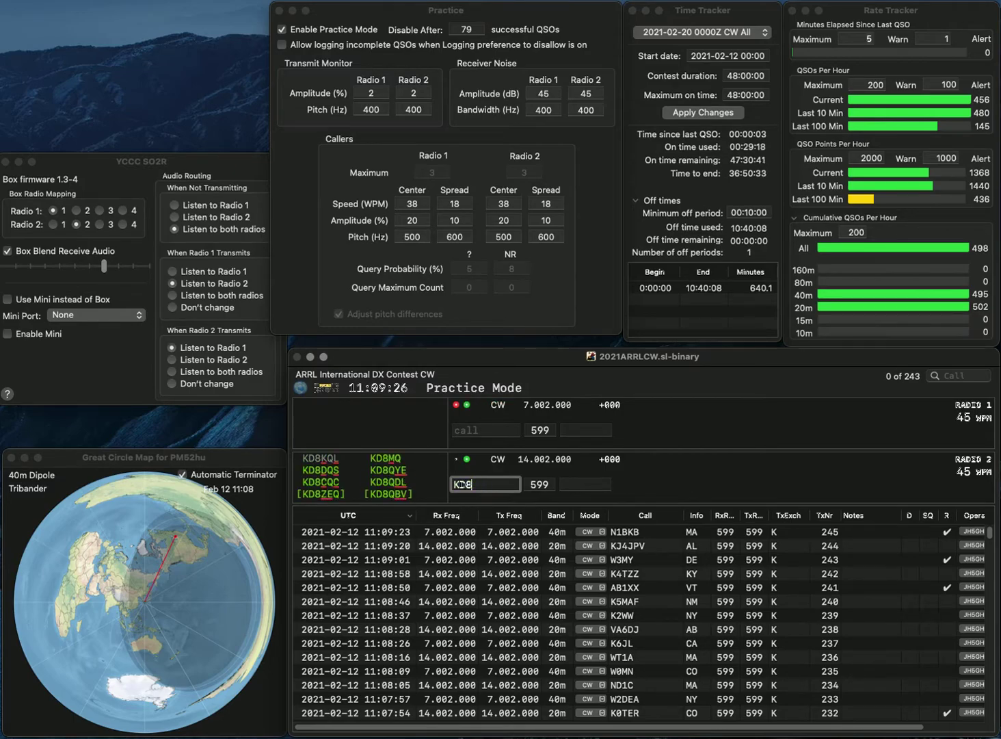
text(DV)
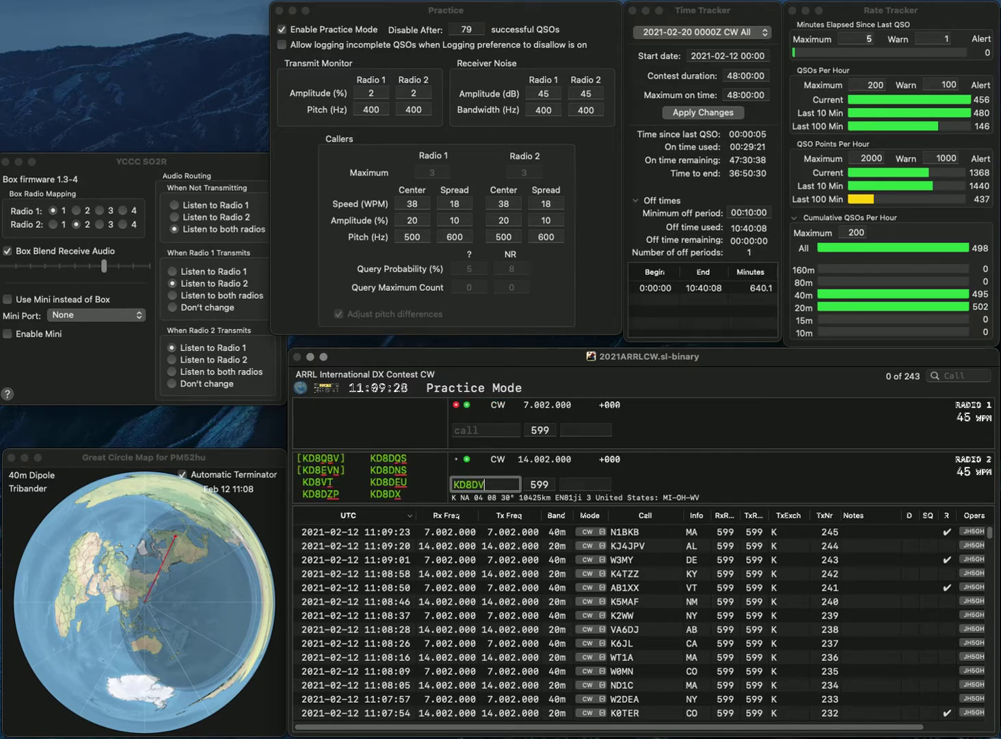
key(Return)
text(N8ZSA)
key(Return)
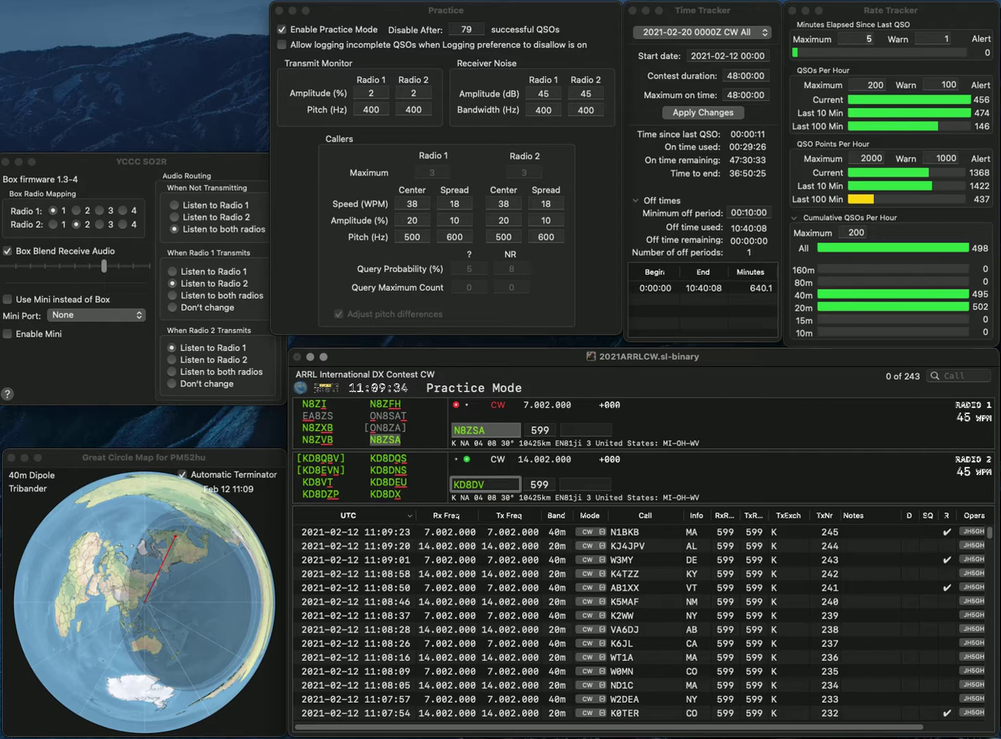
text(Q)
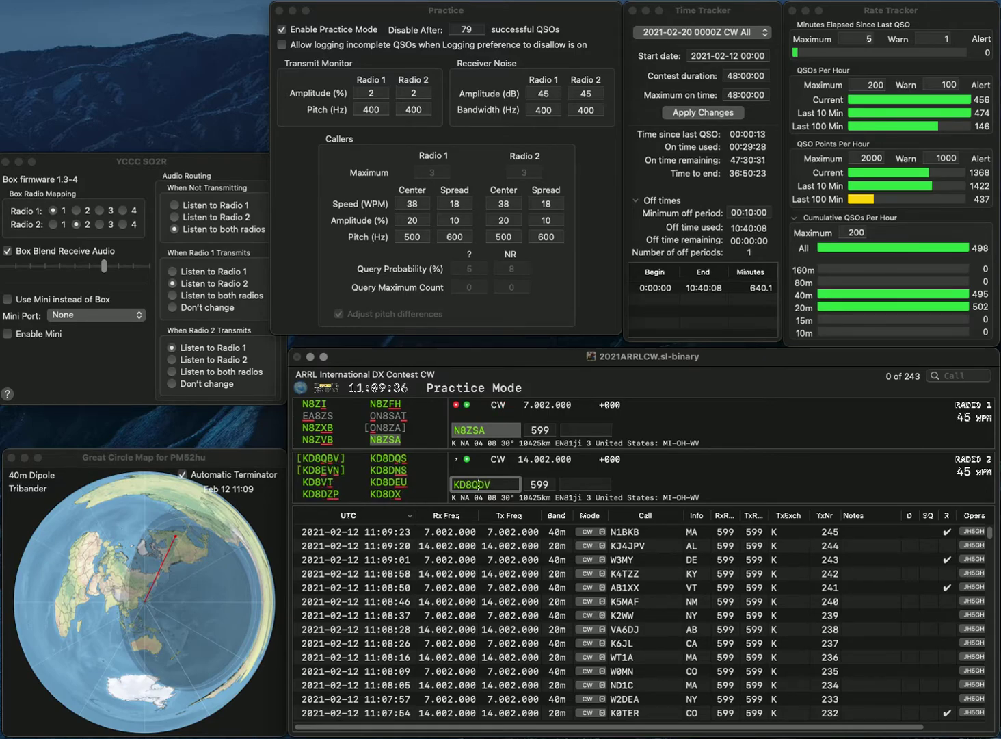
key(Right)
key(BackSpace)
text(B)
key(Return)
text(MI)
key(Return)
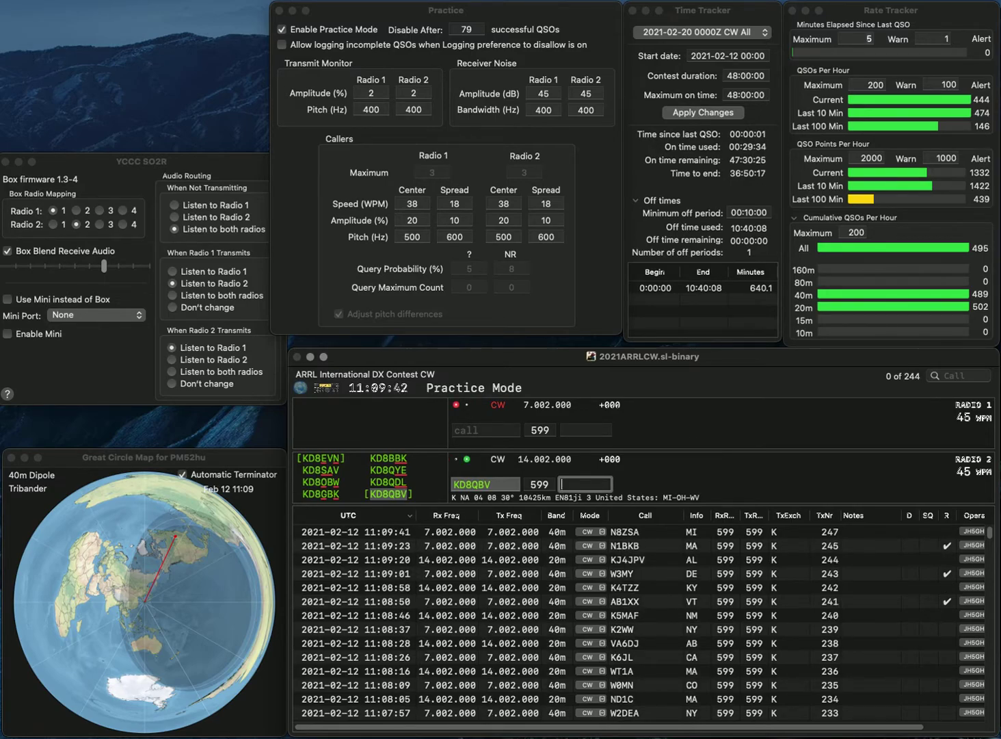
key(Return)
text(A)
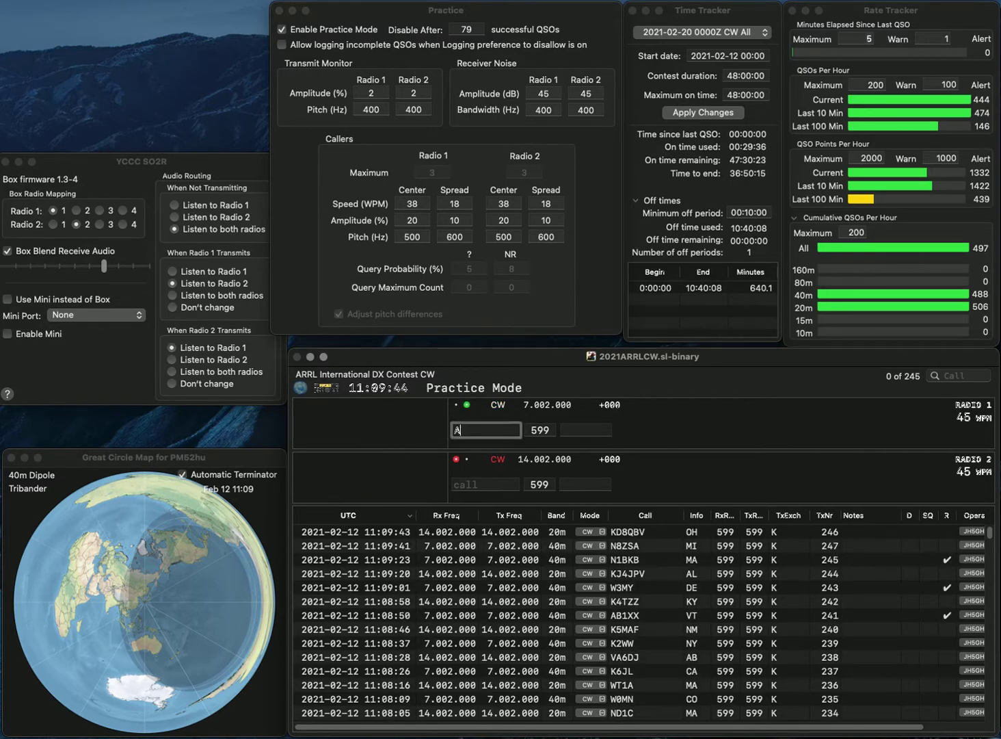
text(A4IB)
key(Return)
text(K8YMR)
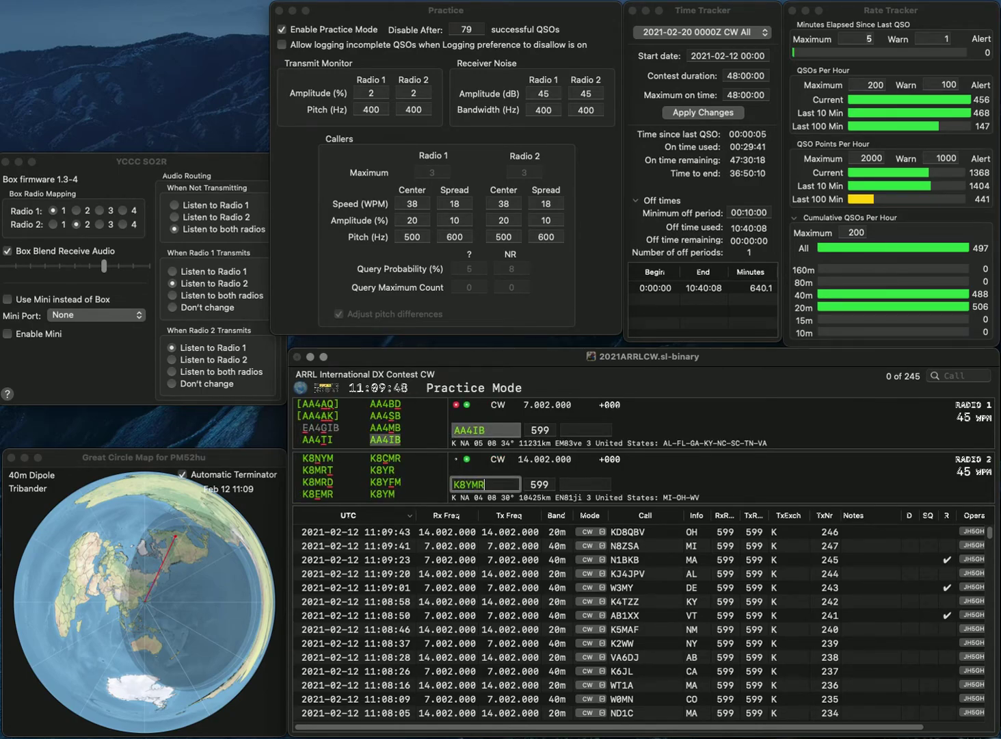
key(Return)
text(NC)
key(Return)
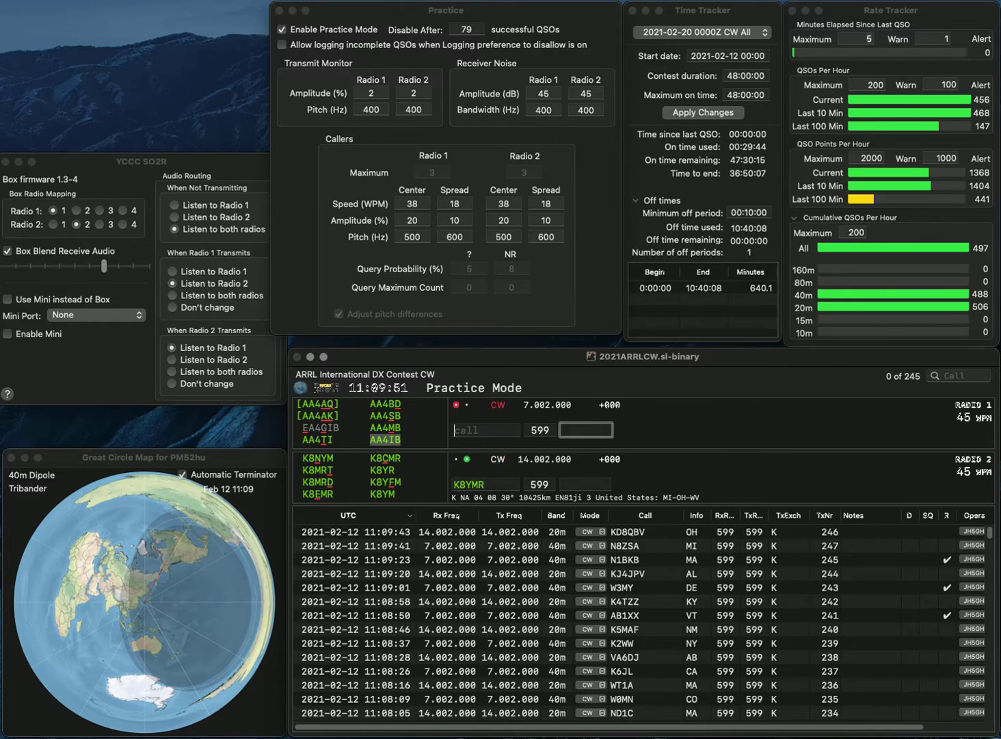
click(478, 484)
text(C)
key(Return)
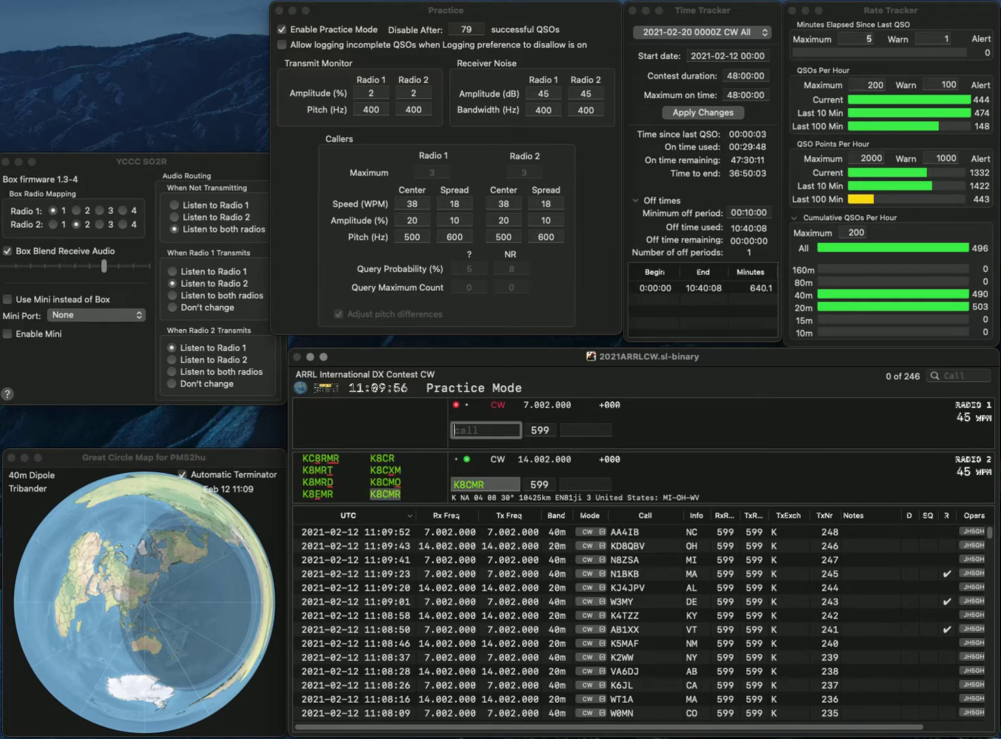
text(KK)
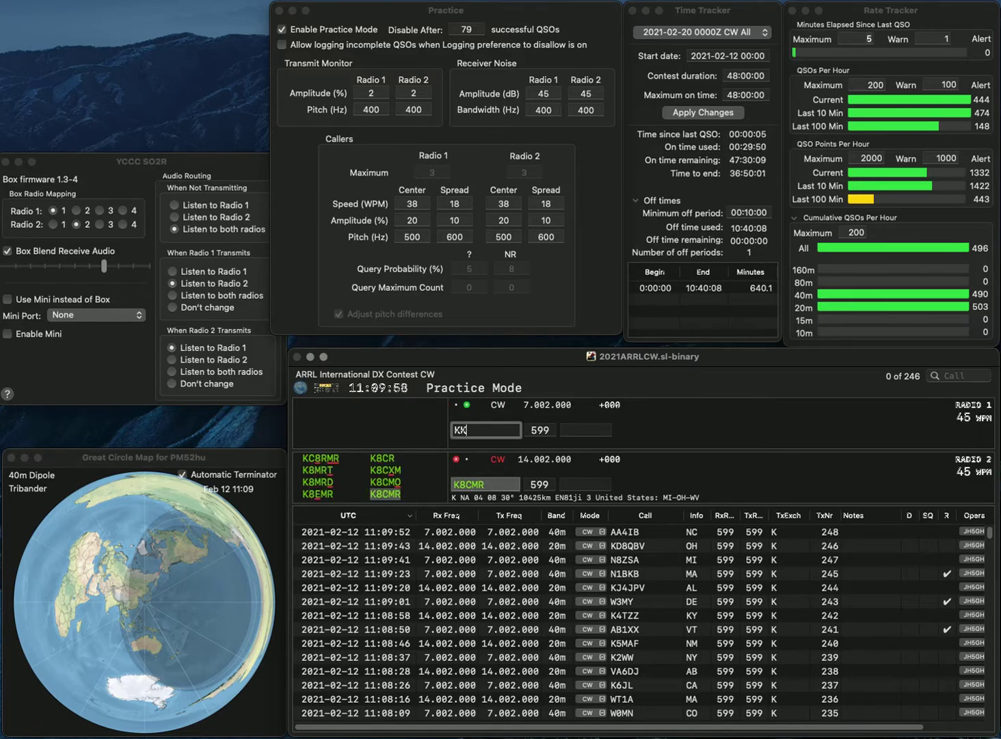
text(2D)
key(Return)
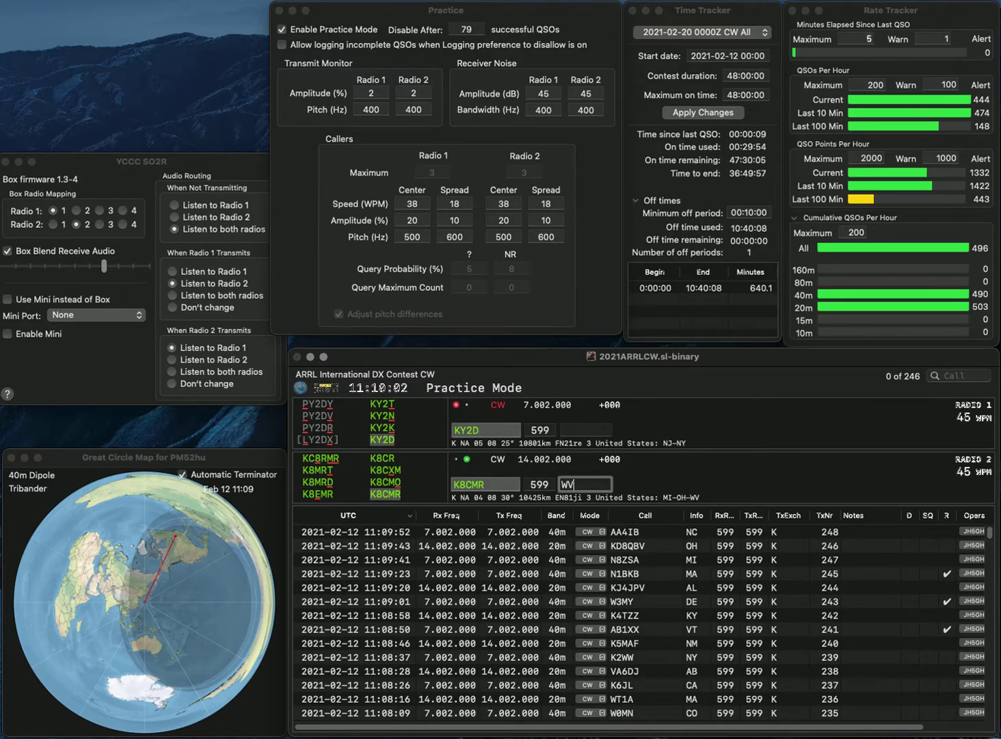
key(Return)
text(CA)
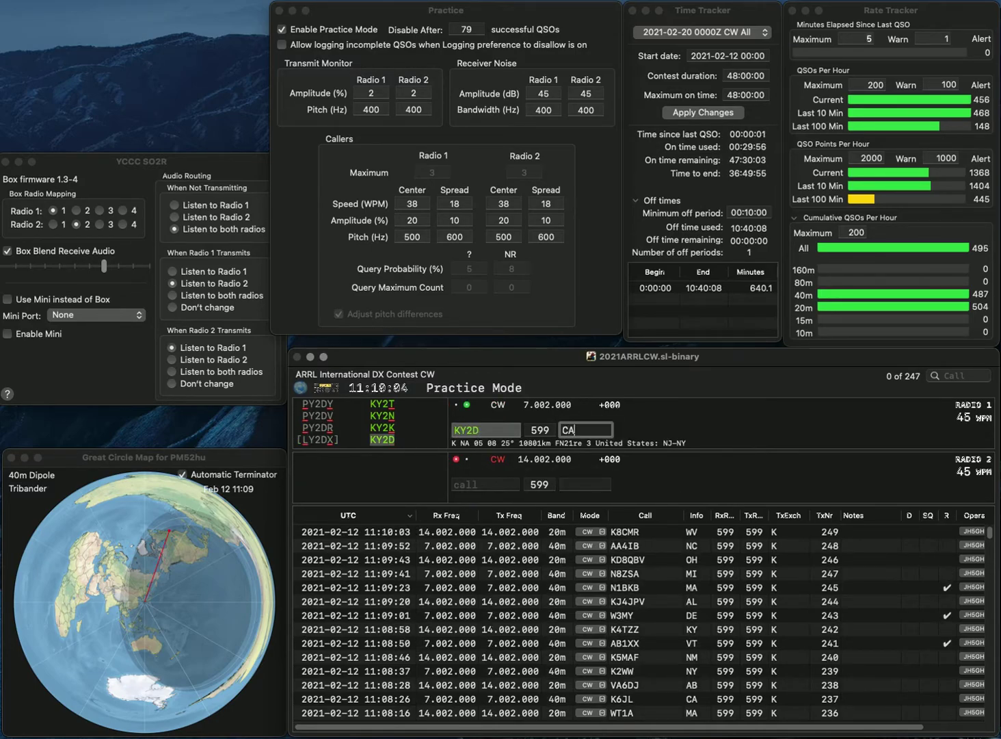
text(NY)
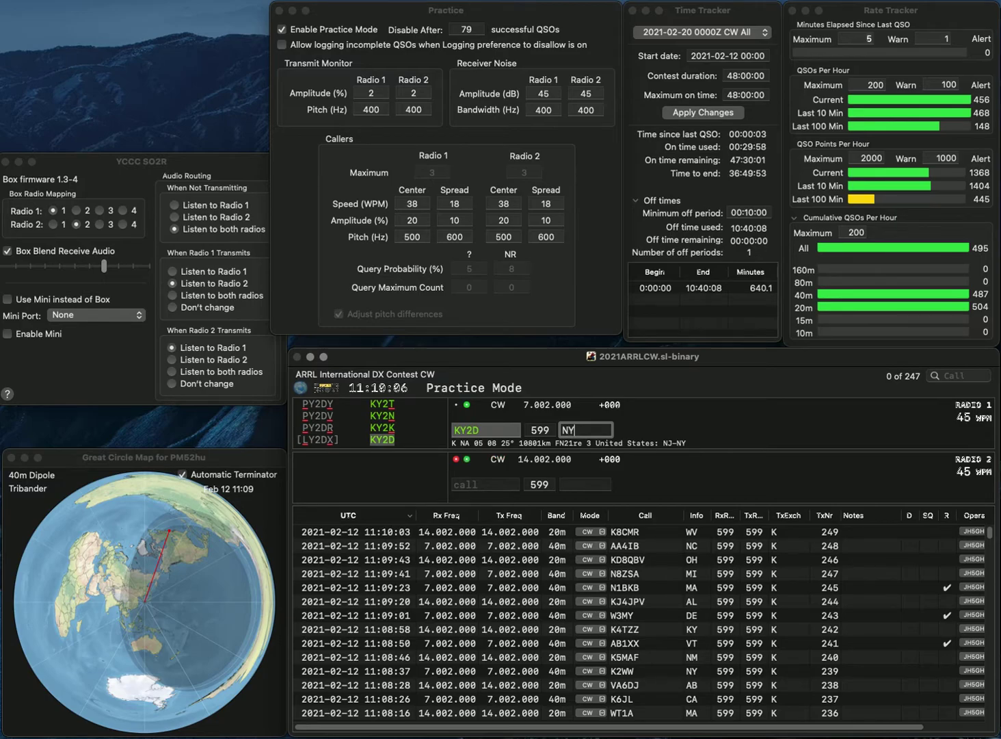
key(Return)
text(B3S)
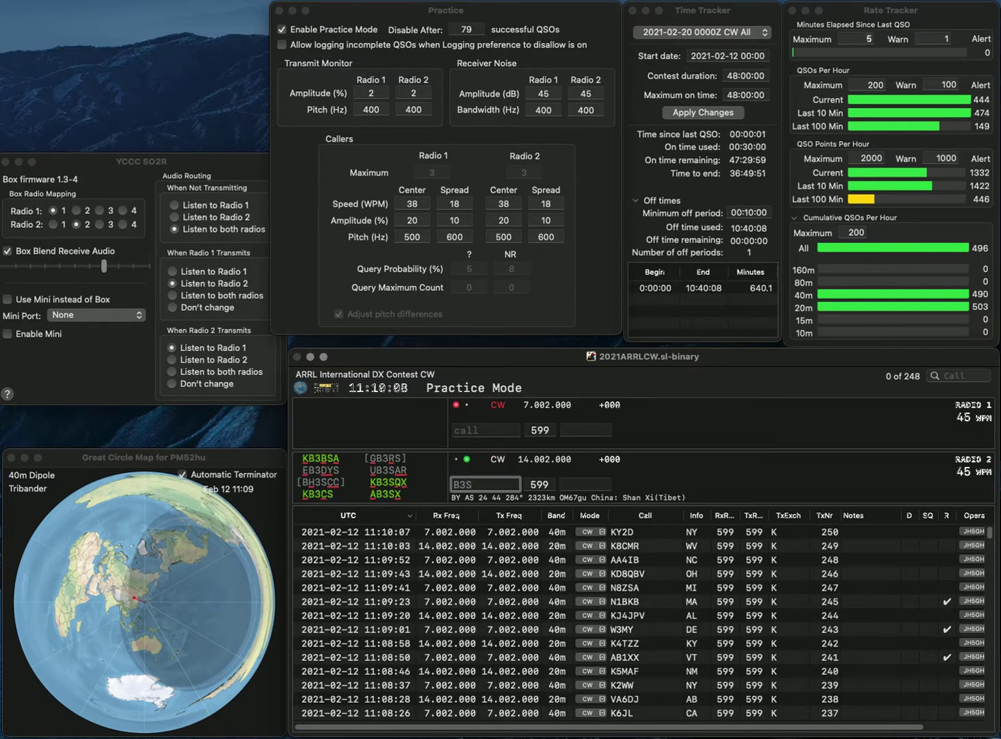
key(BackSpace)
key(BackSpace)
text(3HN)
key(Home)
text(K)
key(Up)
key(Down)
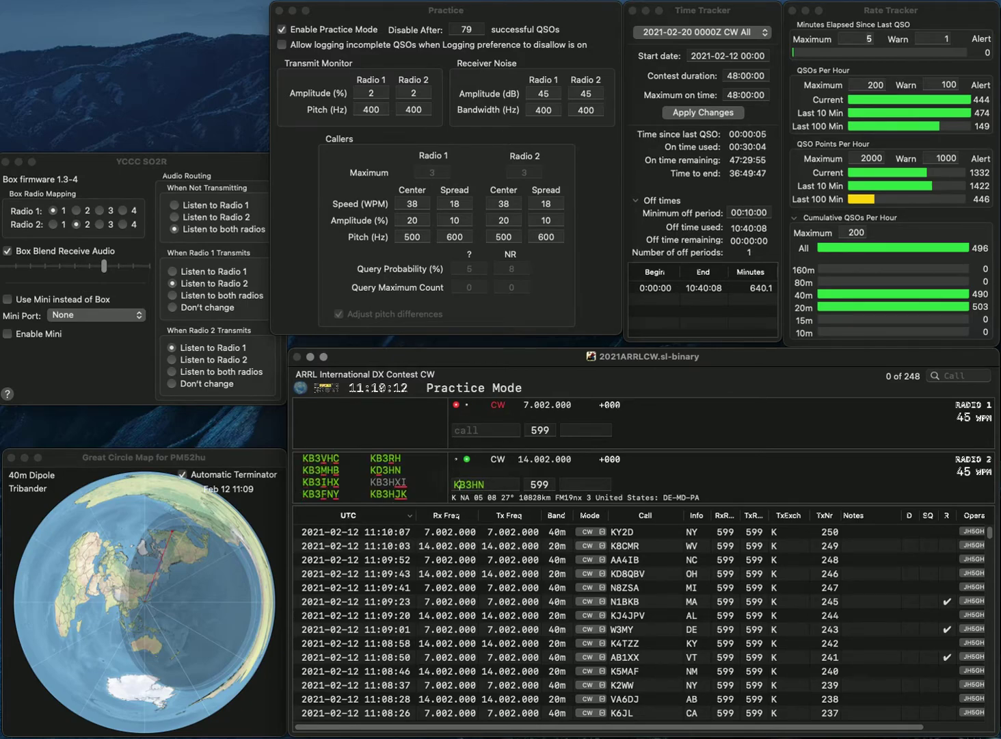
key(Left)
key(BackSpace)
text(S)
key(Return)
text(16GD)
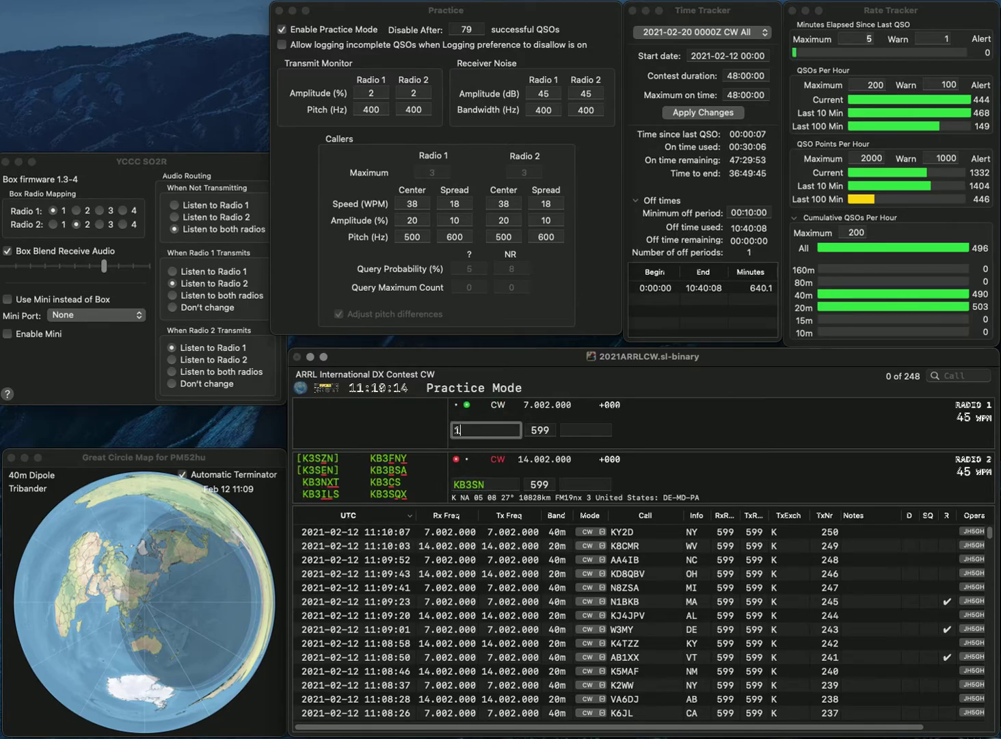
key(Home)
key(Delete)
text(WA)
key(Return)
key(BackSpace)
text(D3H)
key(Return)
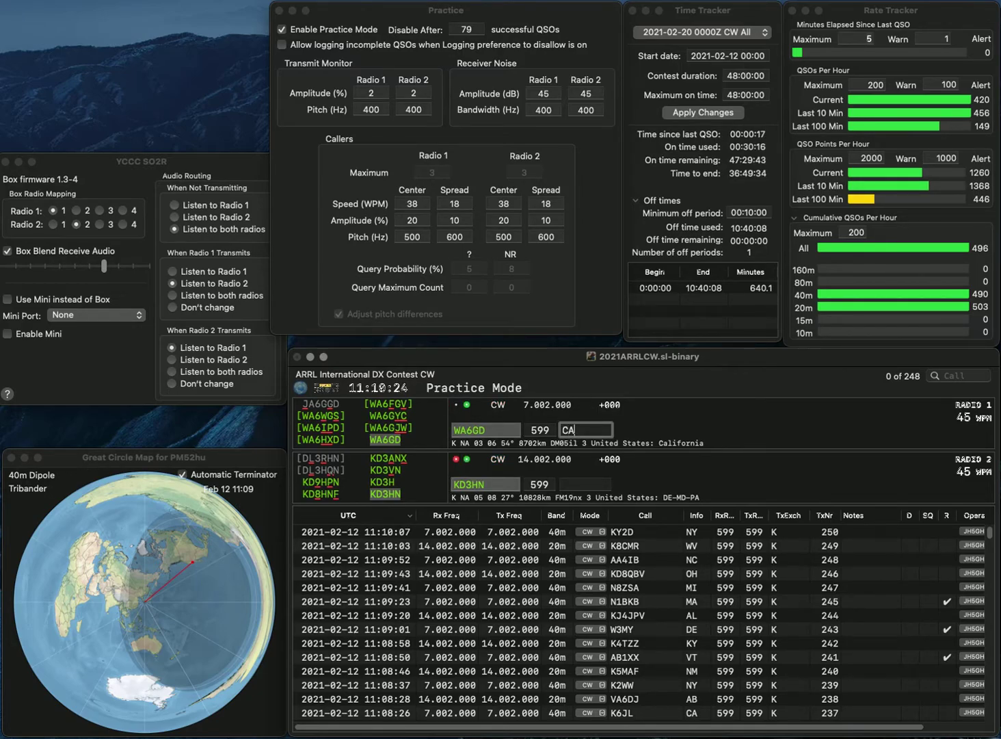
text(CA)
key(Return)
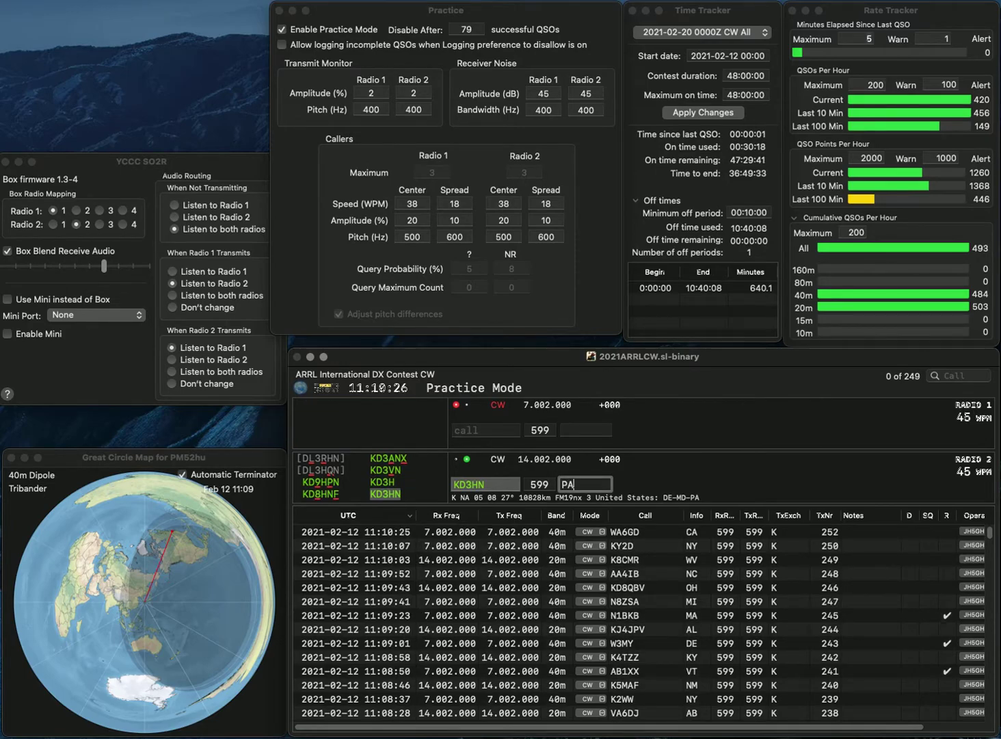
key(Return)
text(F)
key(BackSpace)
text(AF8A)
key(Return)
text(K8OD)
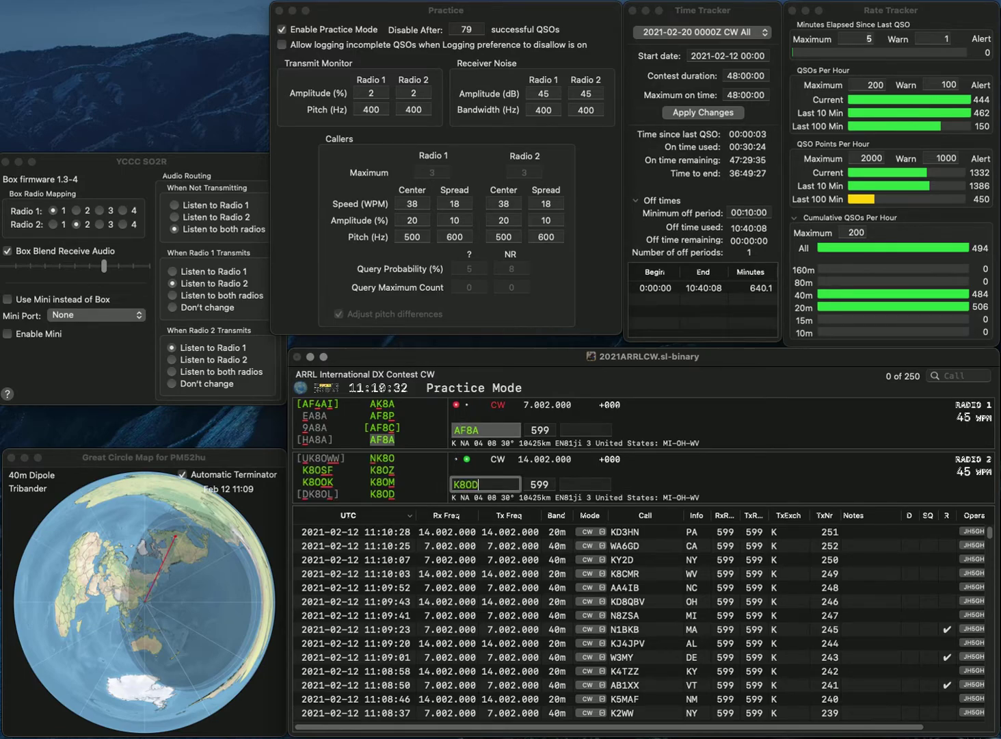
key(Return)
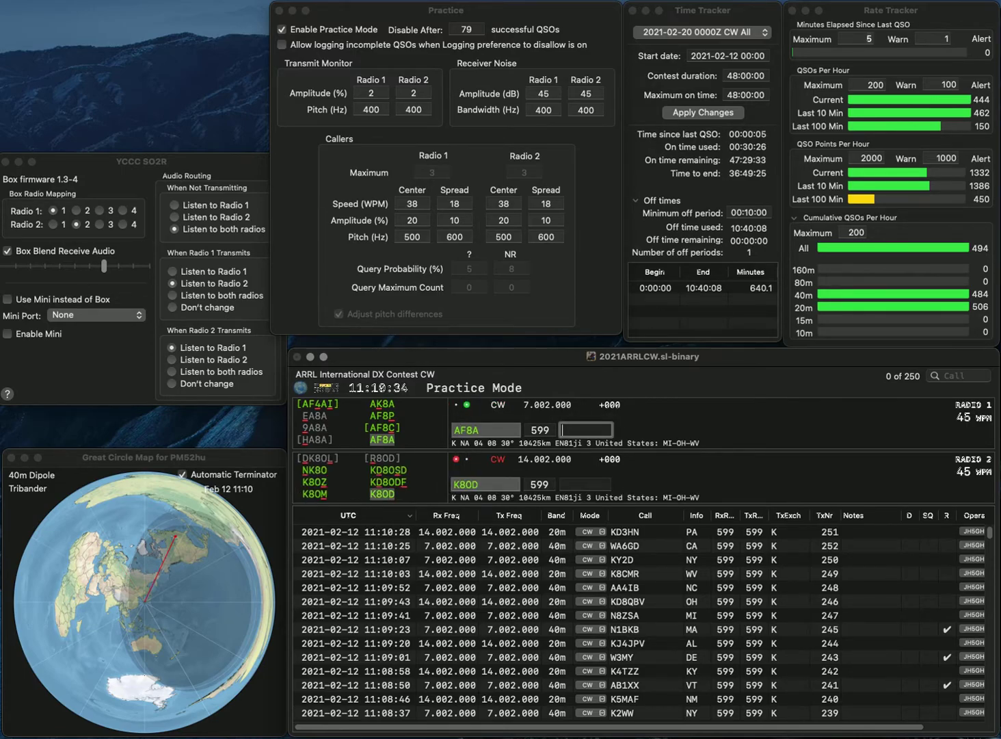
key(Return)
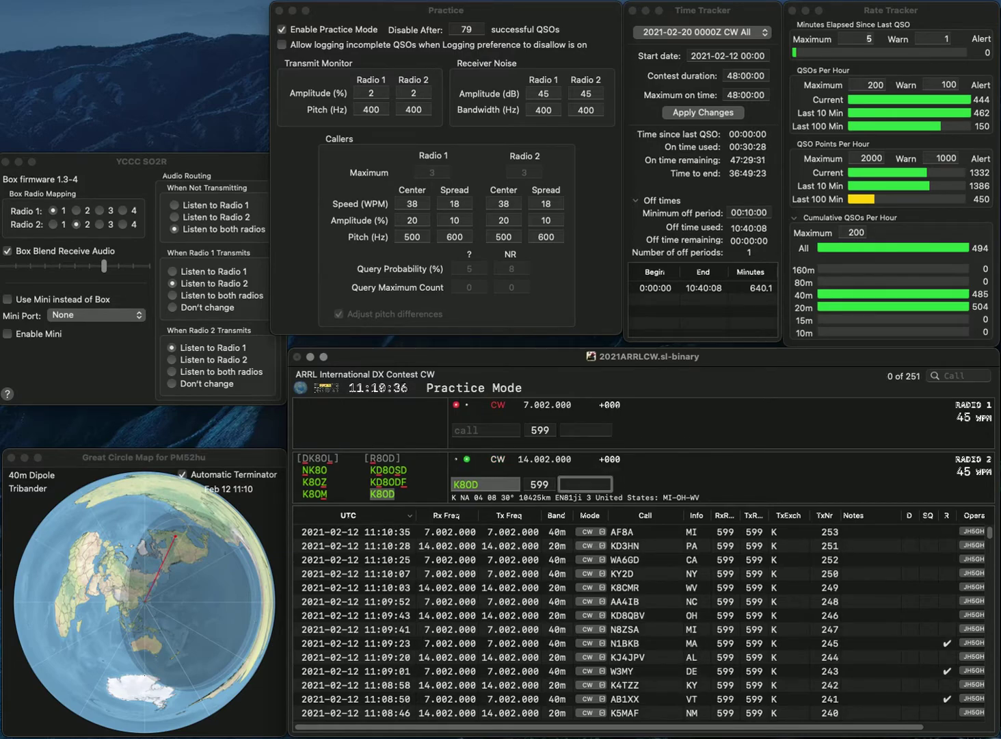
key(Return)
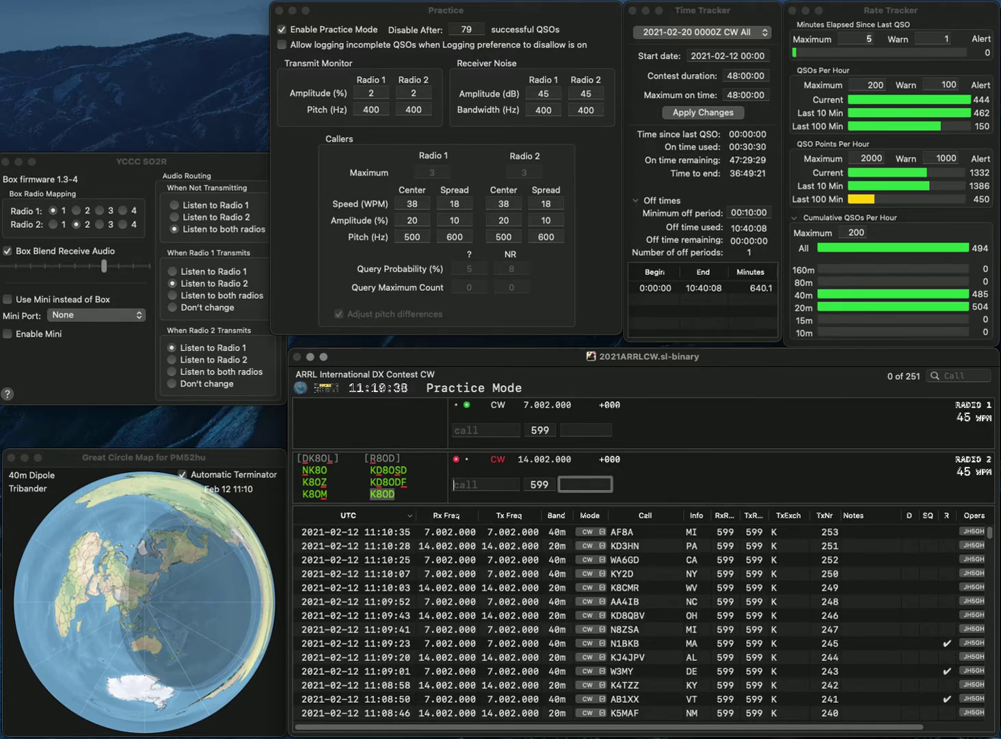
text(KA5K)
key(Return)
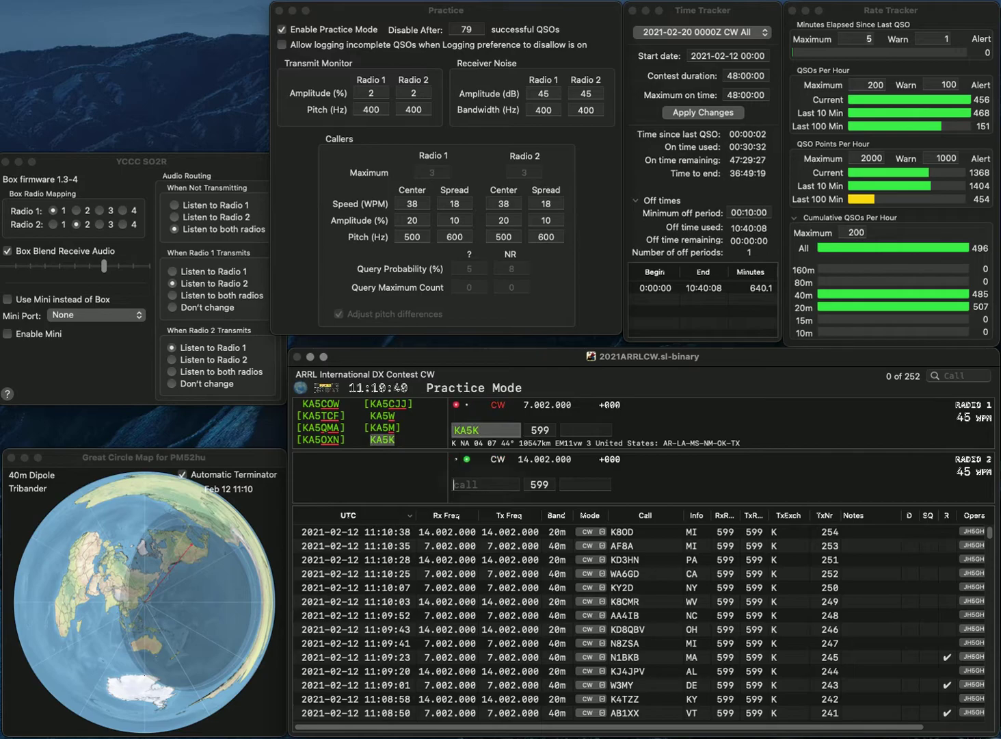
Start K4OW on radio 2, then log KA5K as TX and K4OW as SC
text(K4)
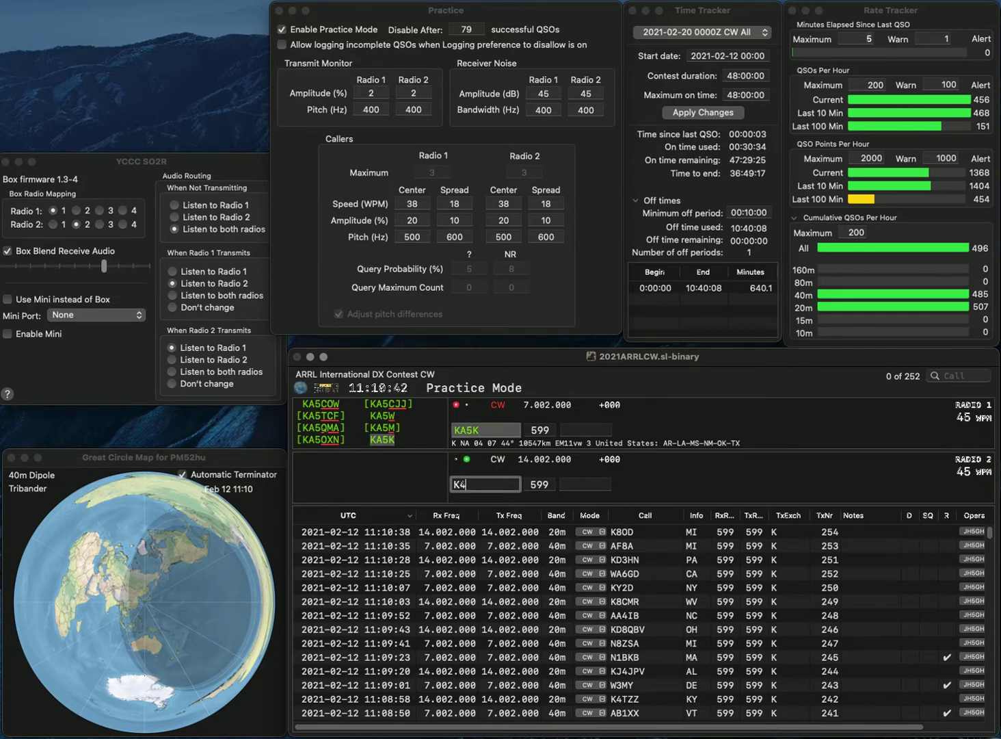
text(OW)
key(Return)
key(space)
text(TX)
key(Return)
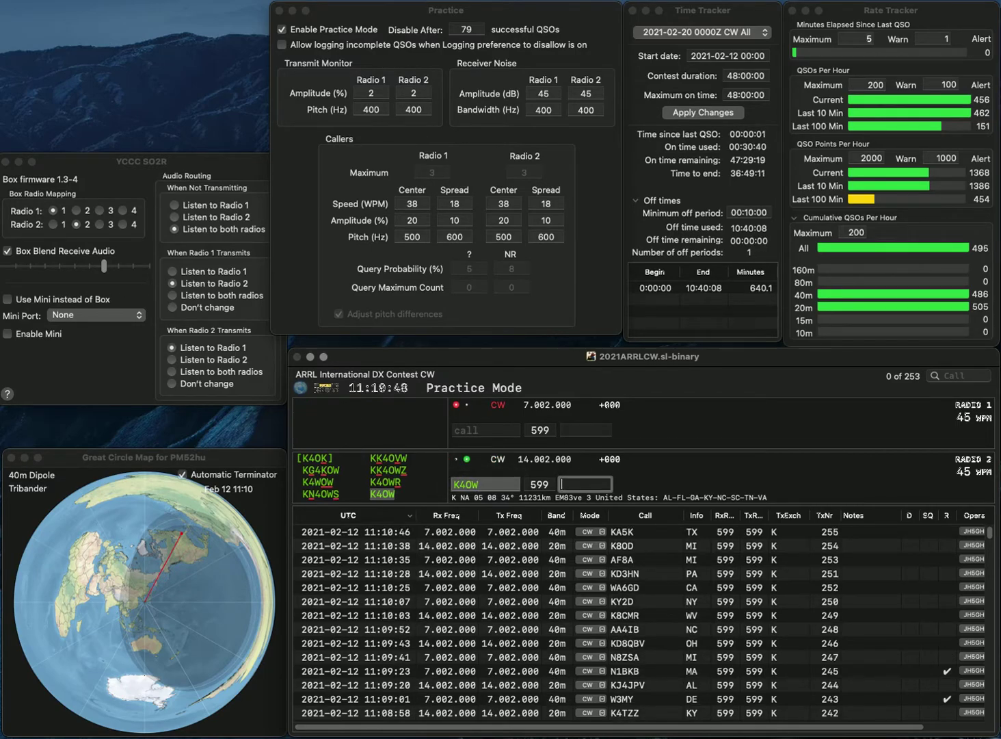
text(SC)
key(Return)
text(V)
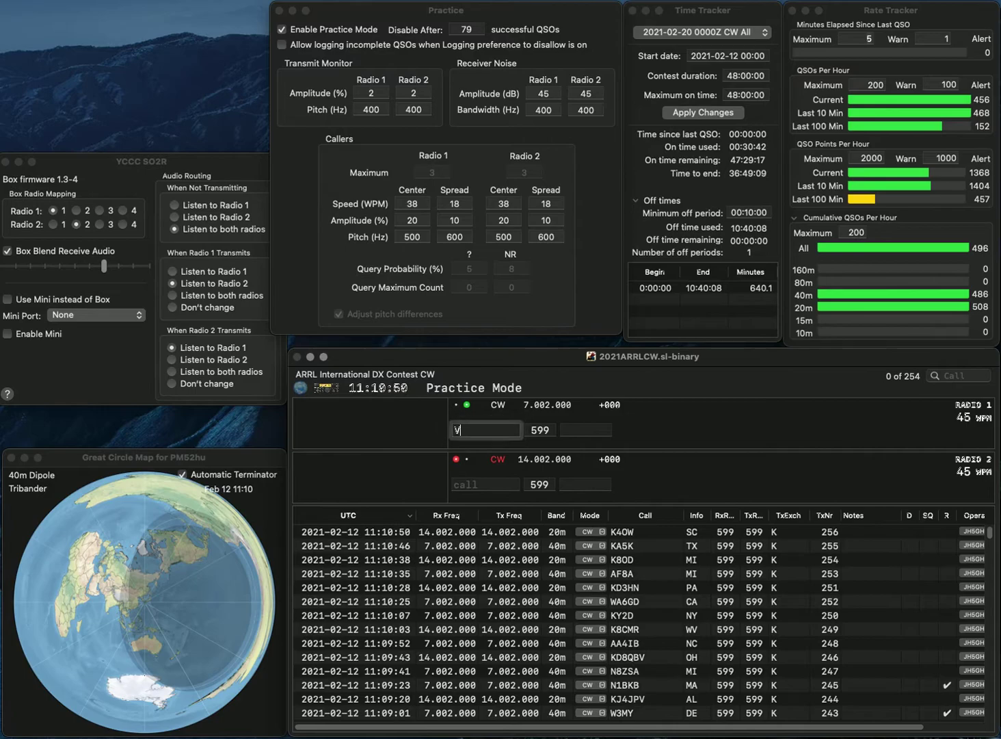
text(A3RSX)
key(Return)
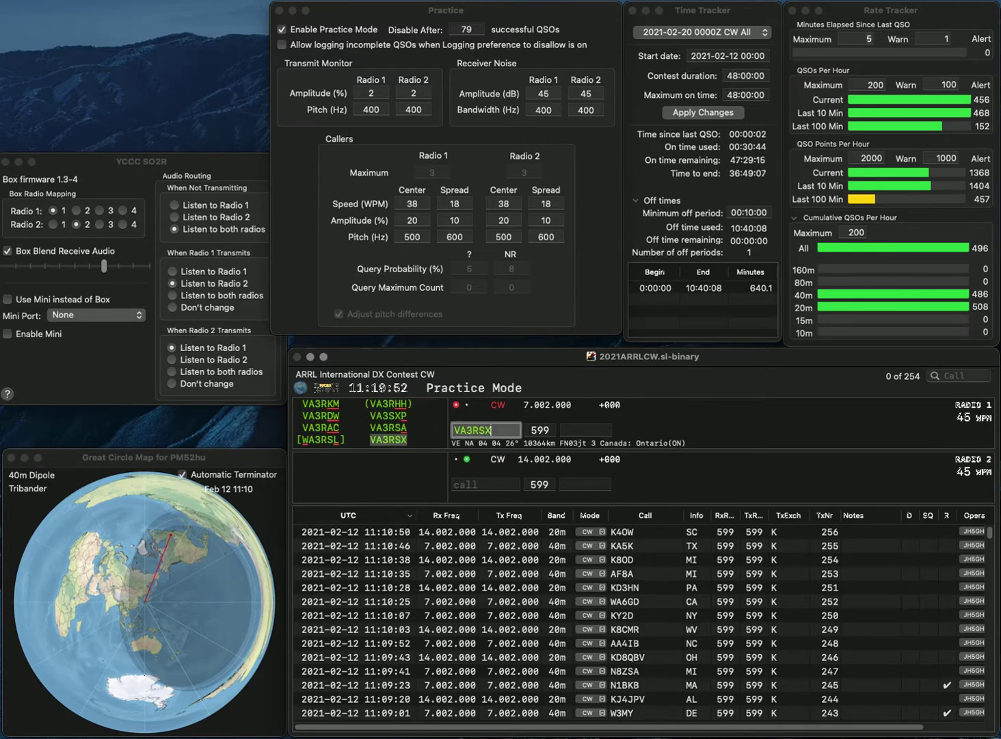
text(K6EM)
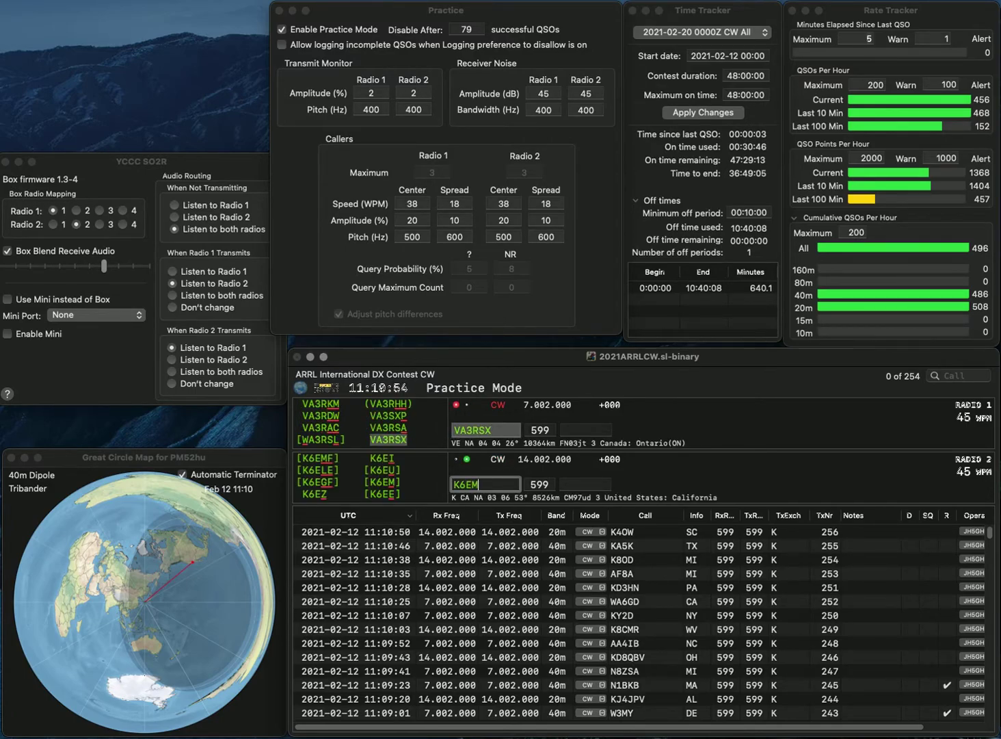
key(Return)
key(space)
key(Return)
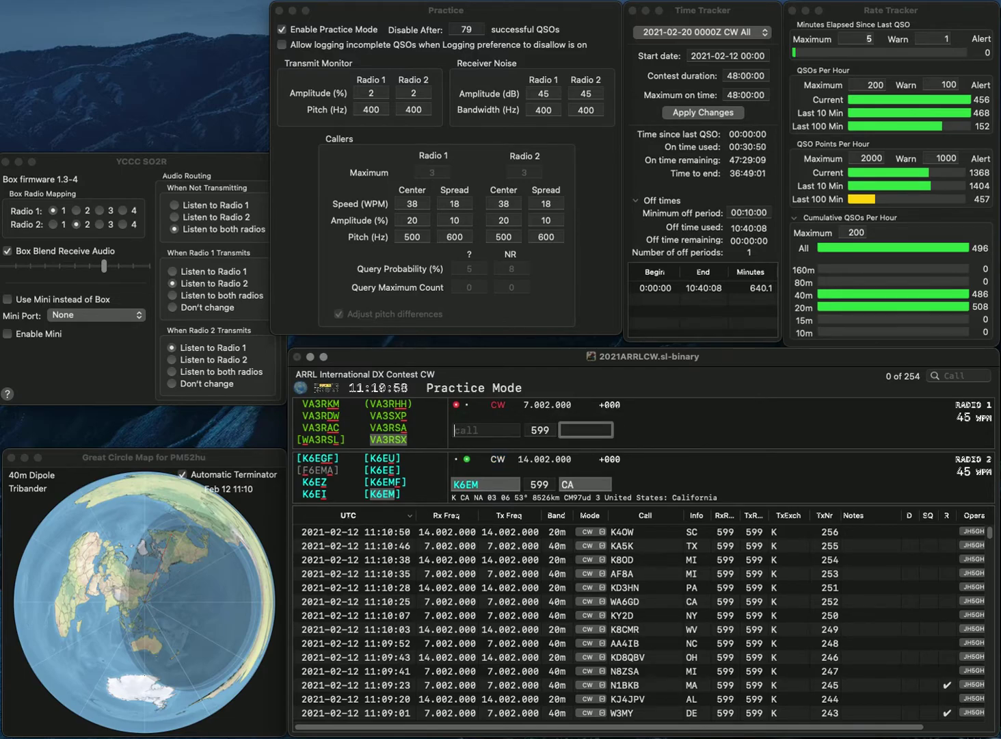
key(Tab)
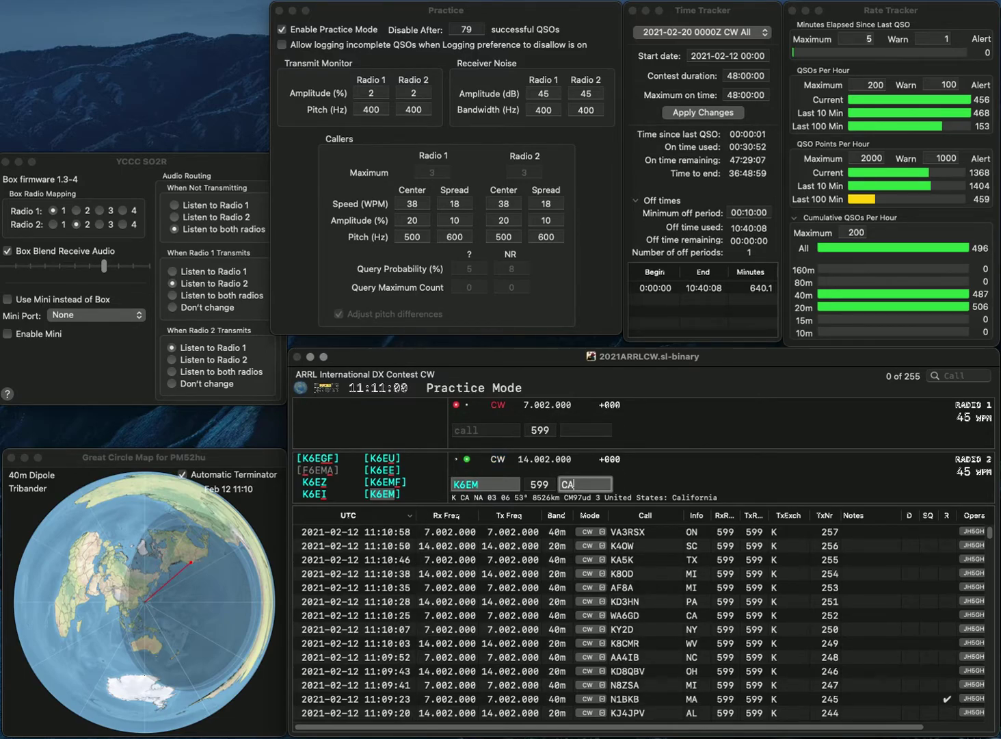
key(Return)
text(KF)
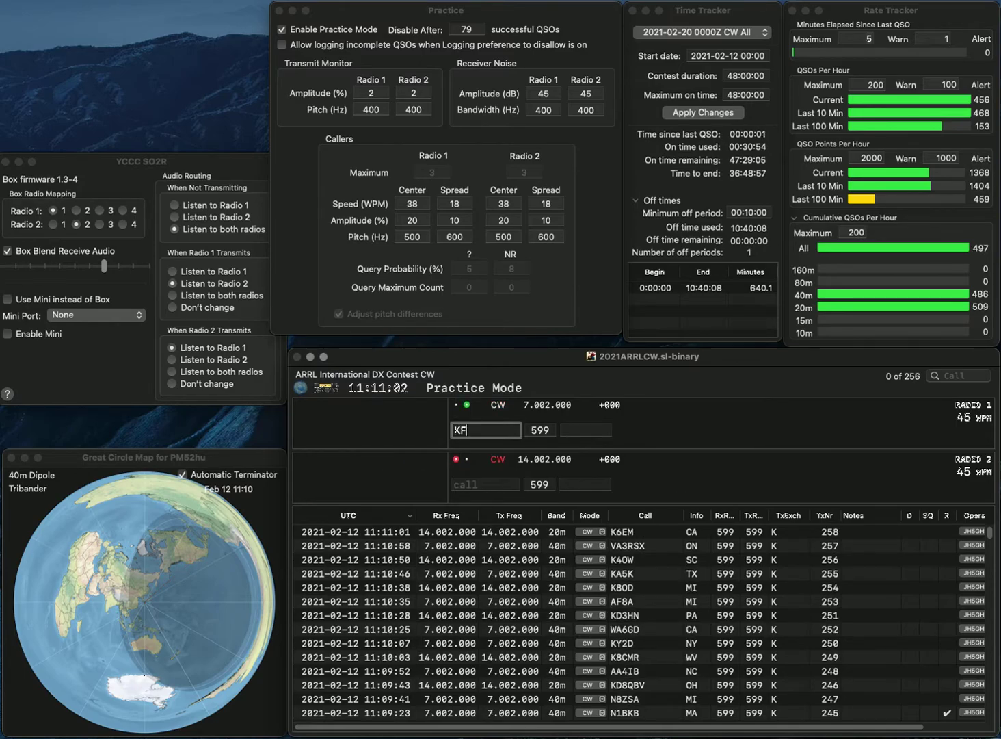
text(4NMK)
key(Return)
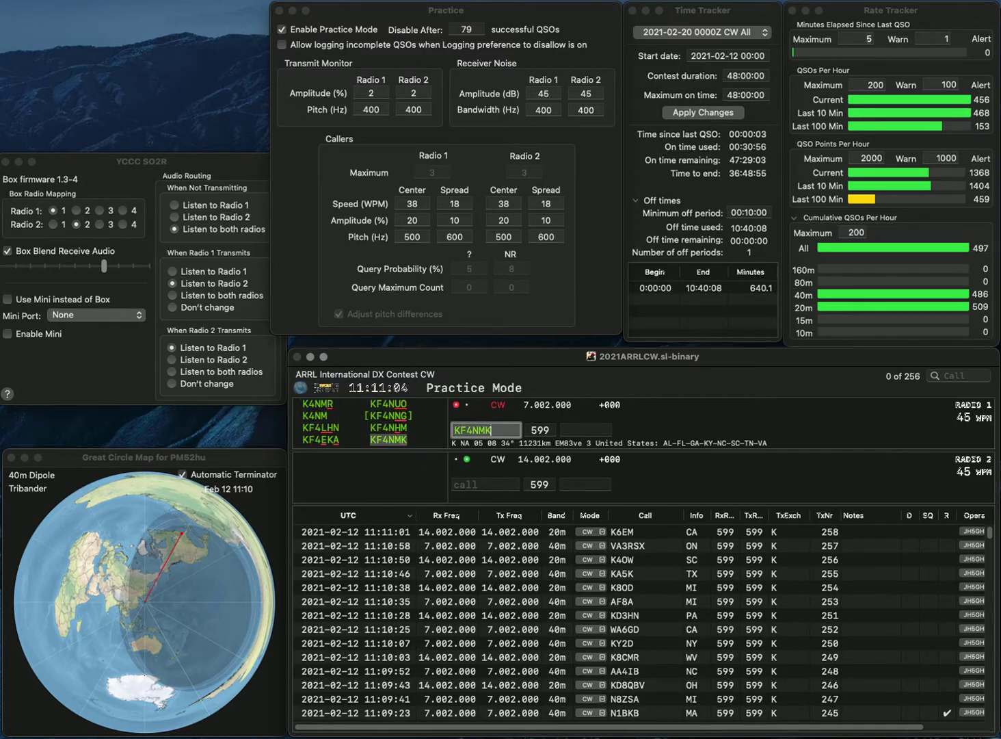
text(9ARG)
key(Home)
text(K)
key(Return)
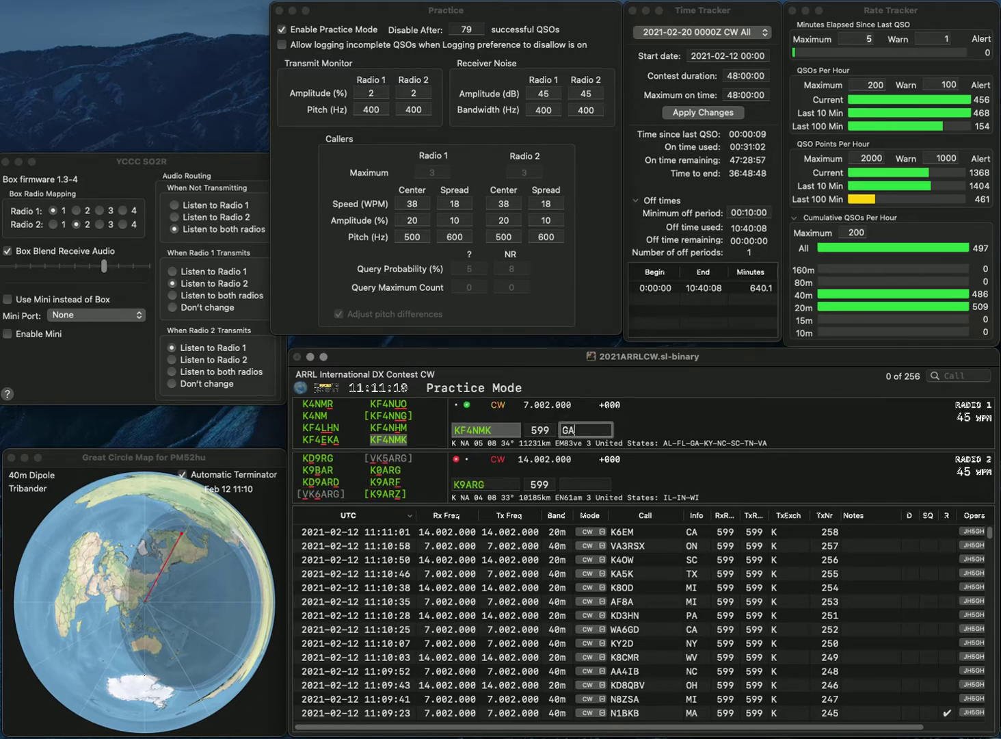
key(Return)
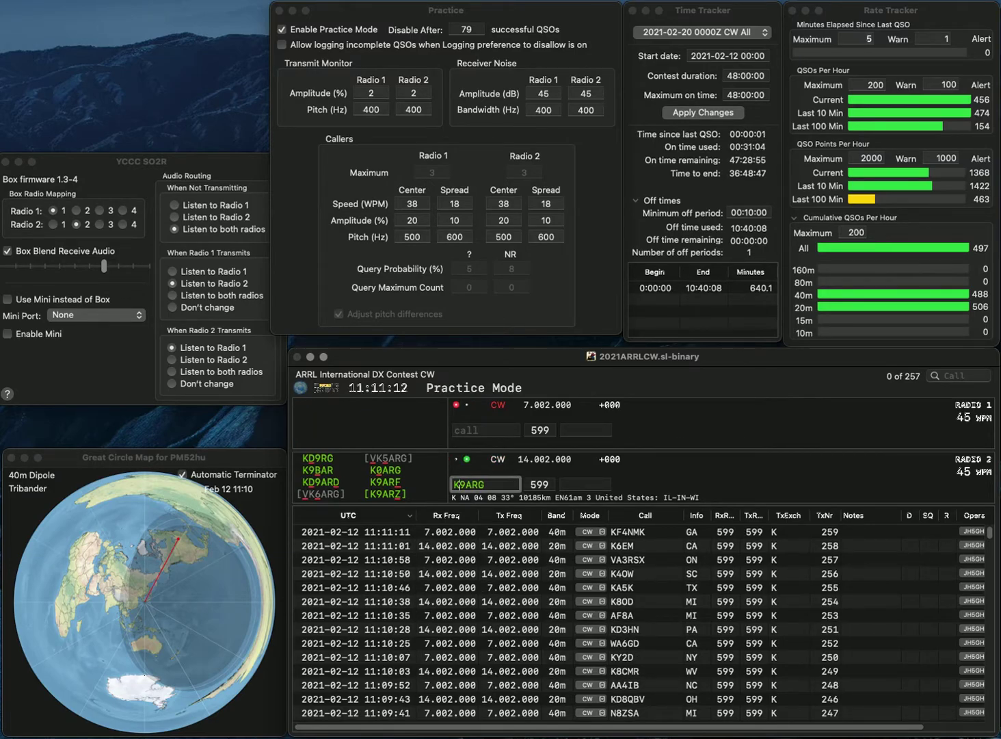
key(BackSpace)
text(Z)
key(Return)
text(KE7A)
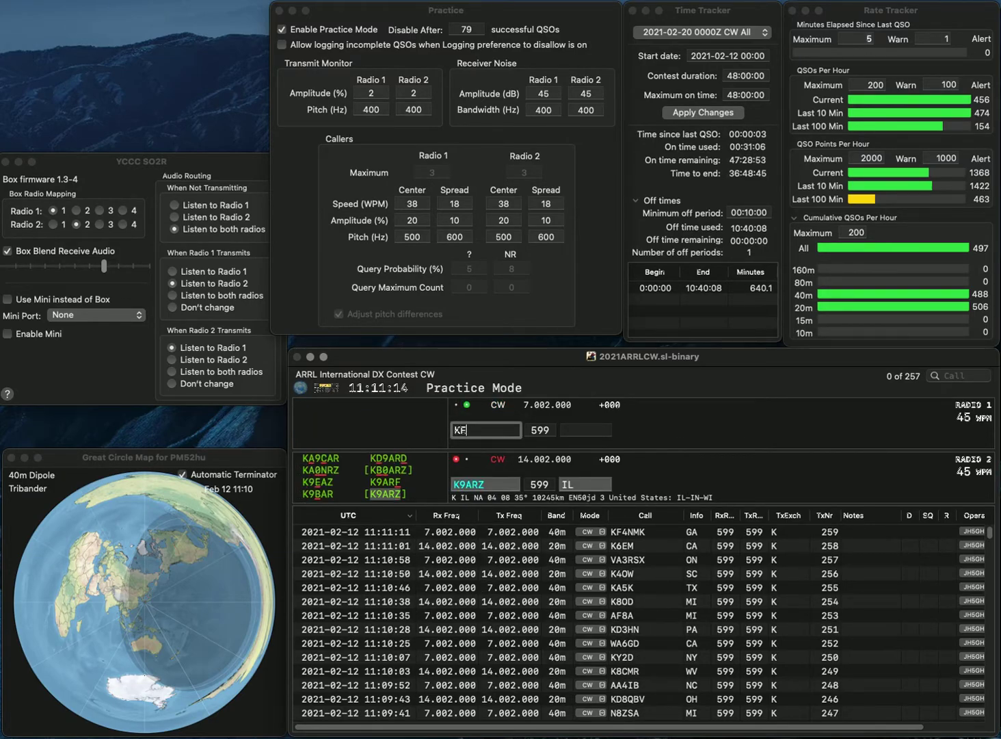
text(UB)
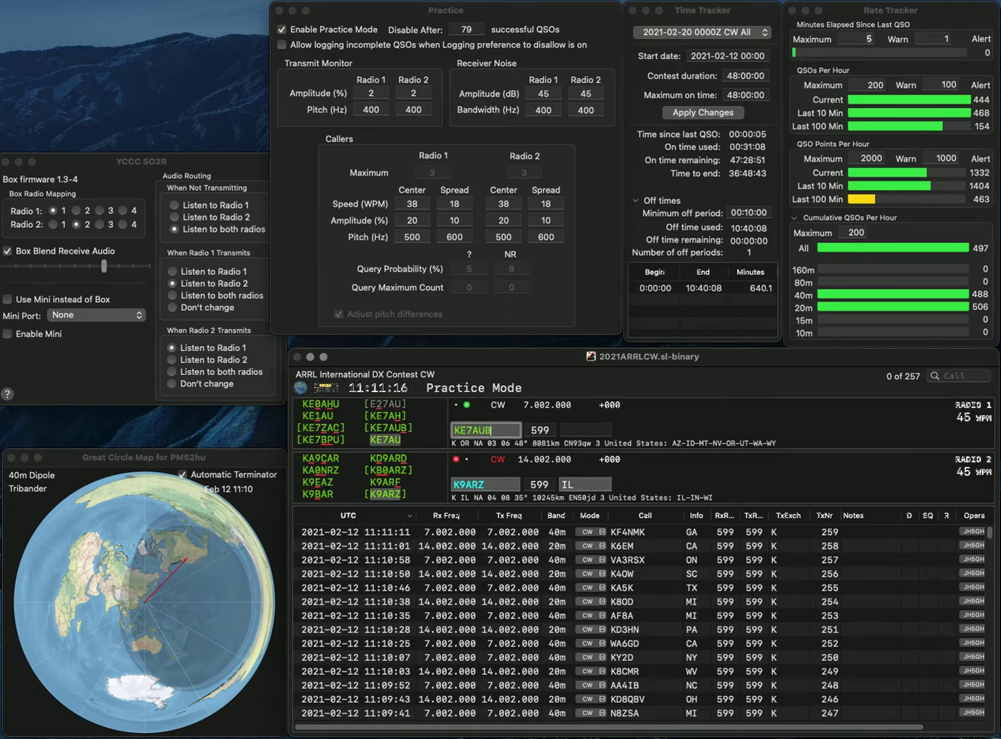
key(Return)
key(Tab)
key(Return)
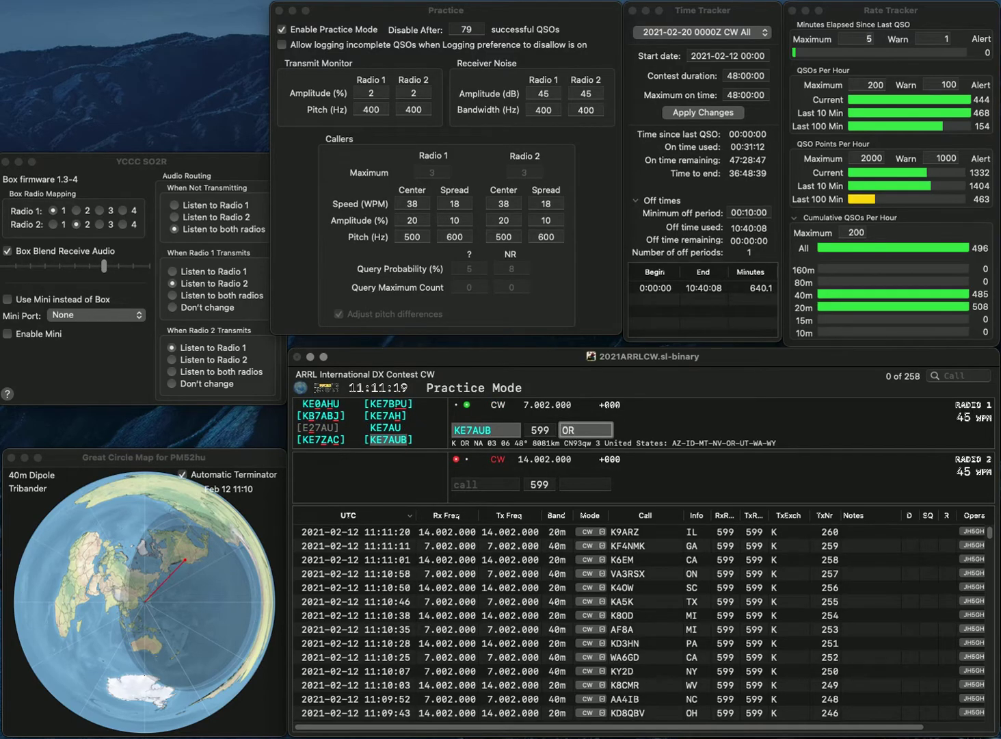
key(Return)
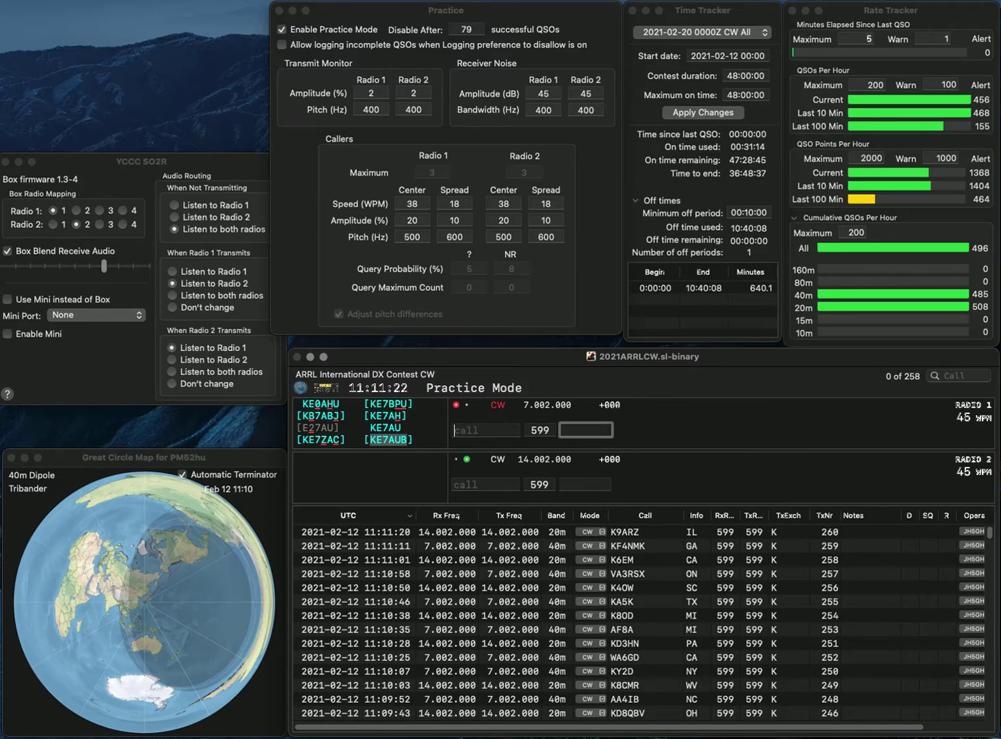
Work WO5W on radio 2 and AA2Q on radio 1, logging them as LA and NY
text(WO5W)
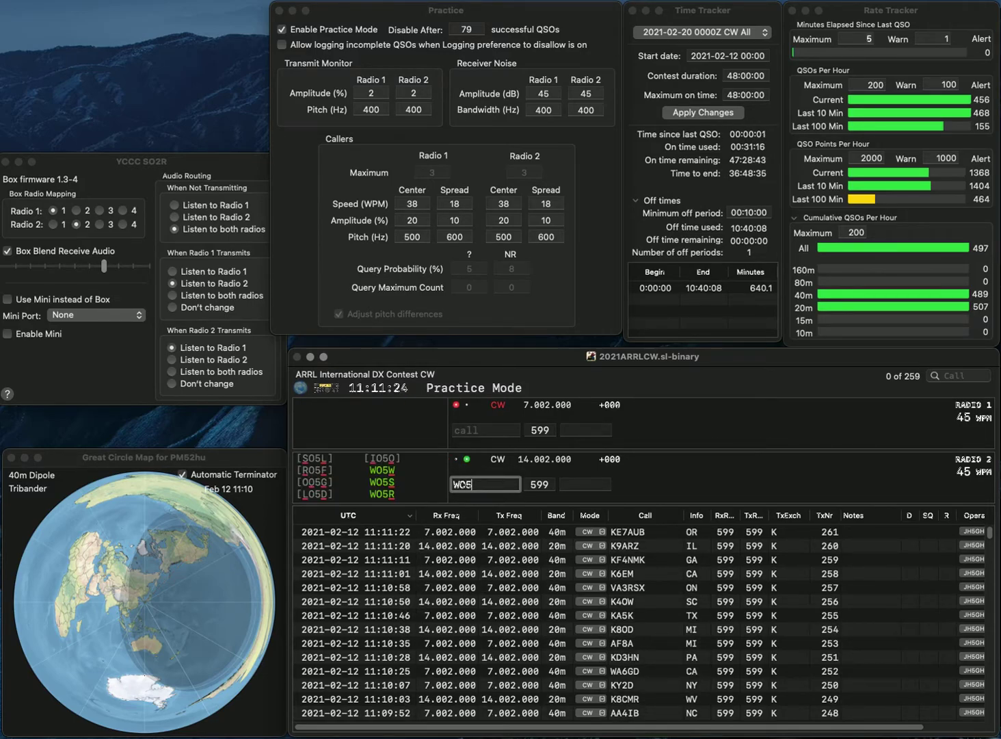
key(Return)
text(A)
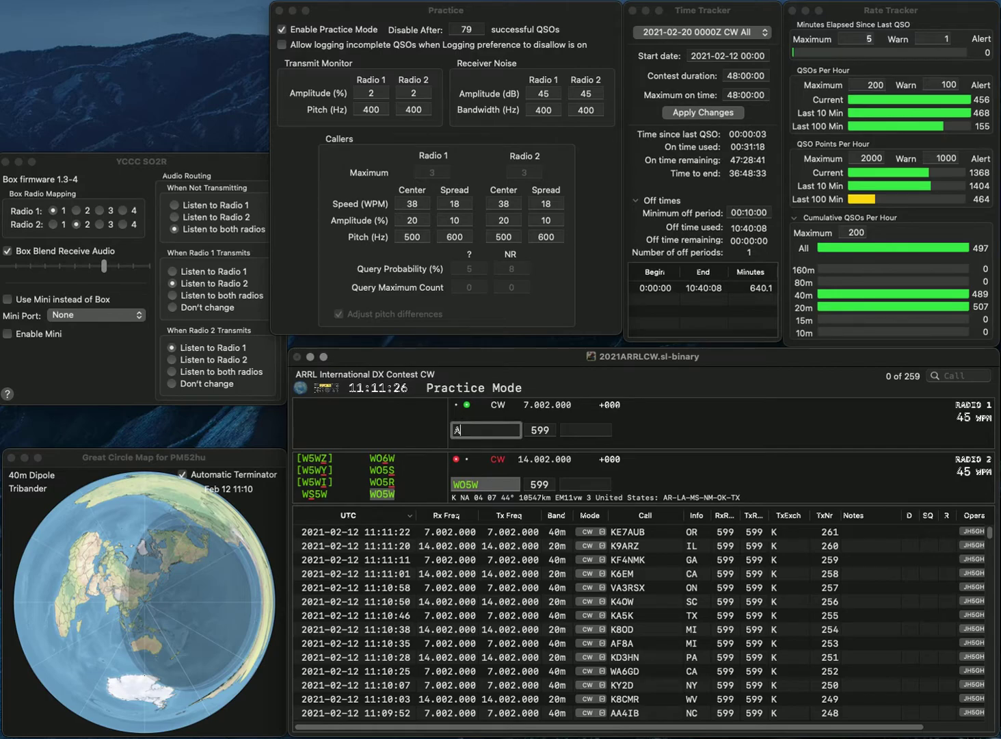
text(A2Q)
key(Return)
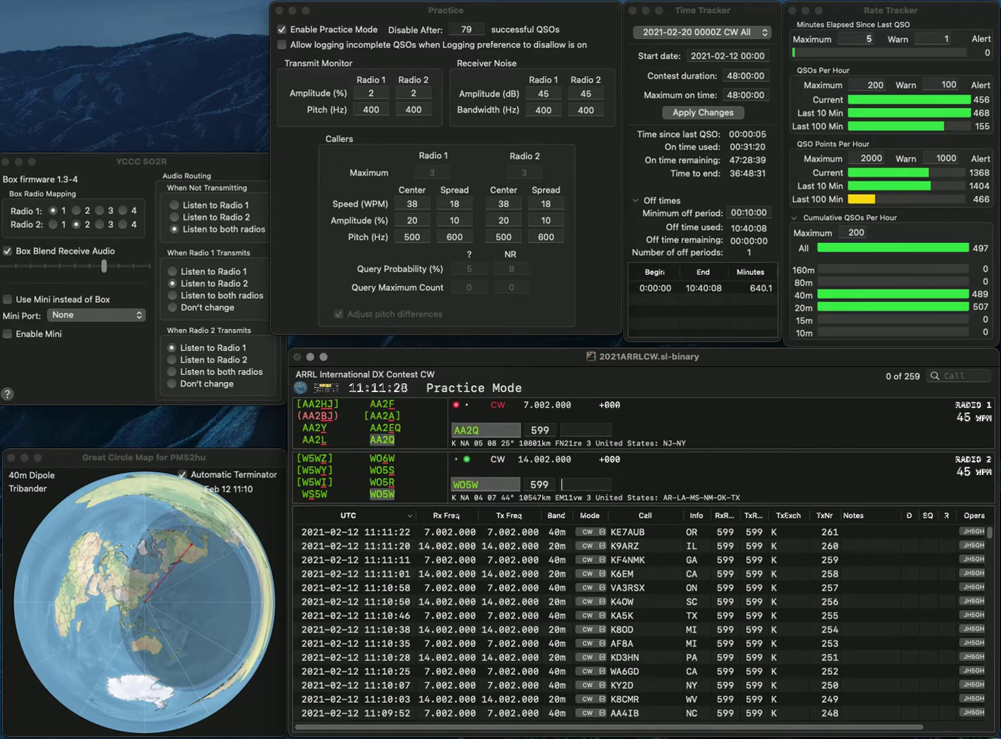
text(A)
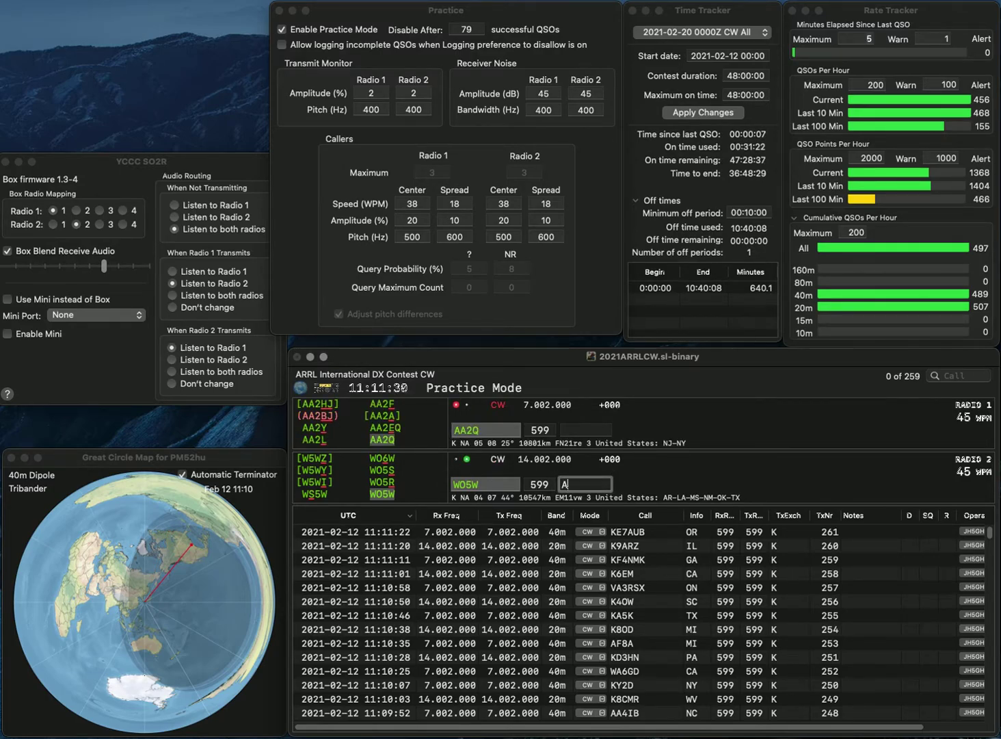
text(A)
key(Return)
text(NY)
key(Return)
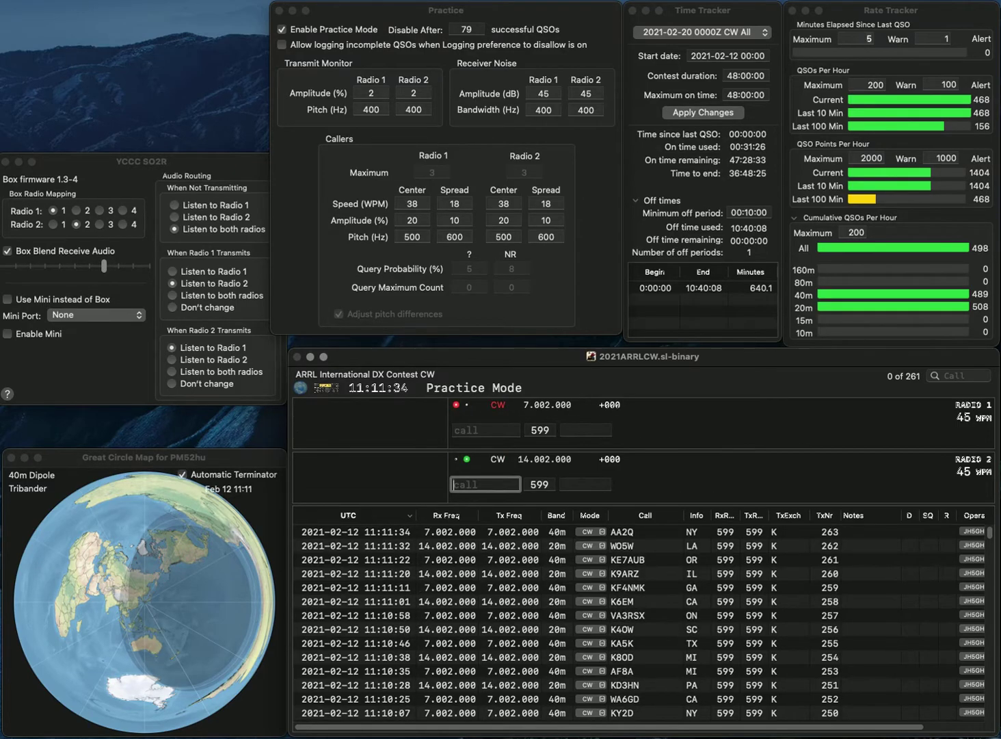
text(W6GA)
key(Return)
text(5C)
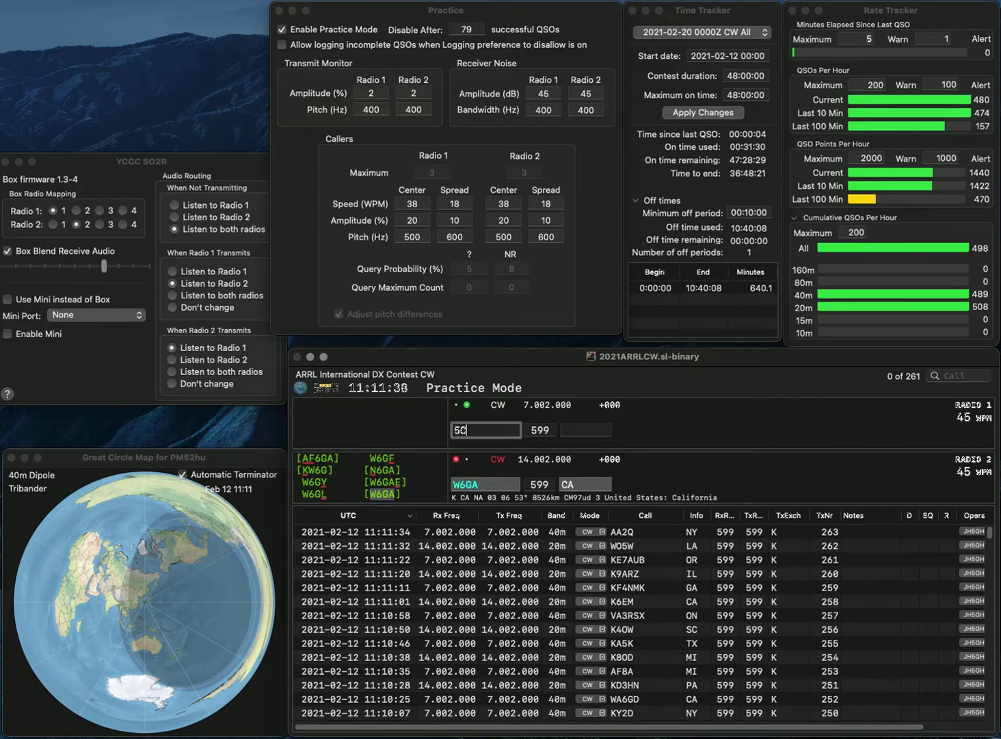
text(NM)
key(Up)
text(K)
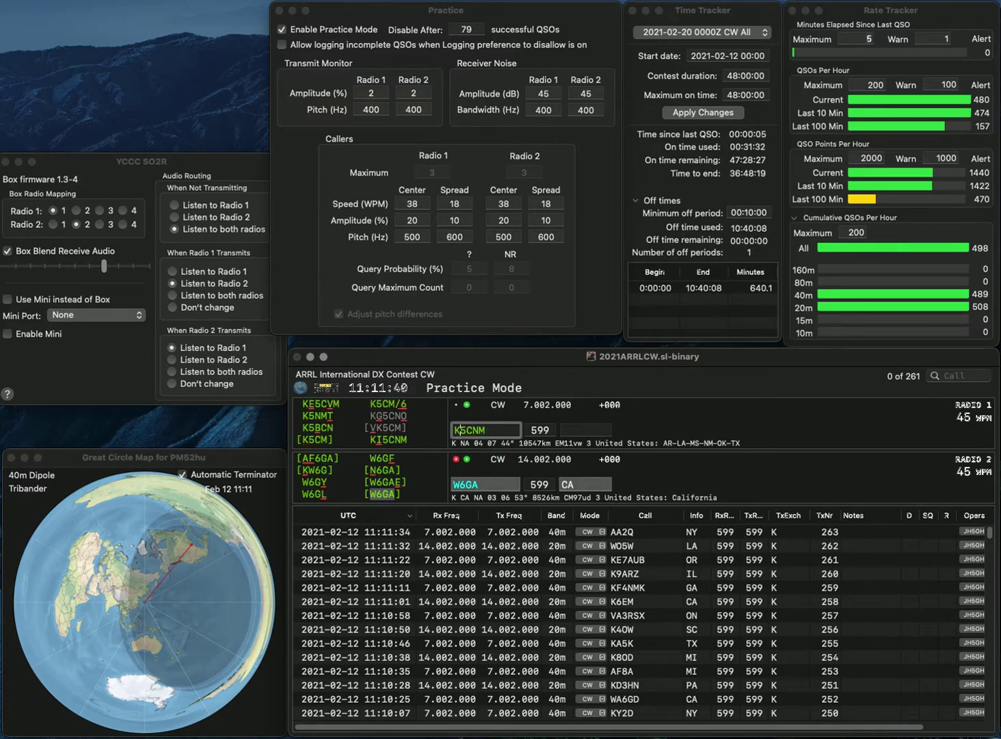
text(I)
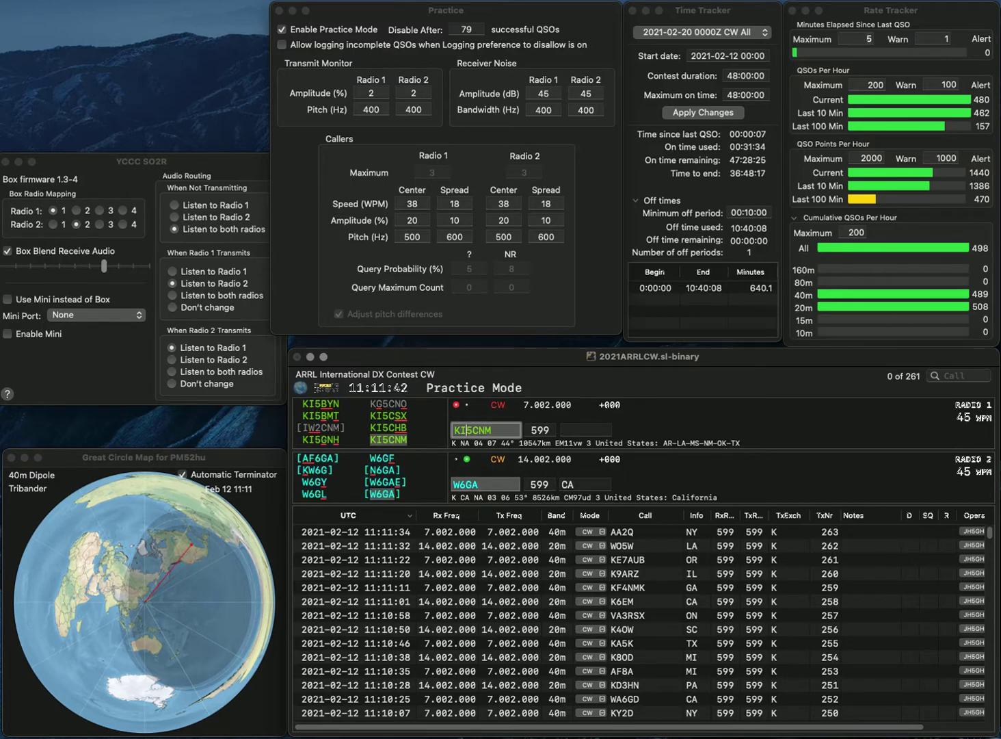
key(Return)
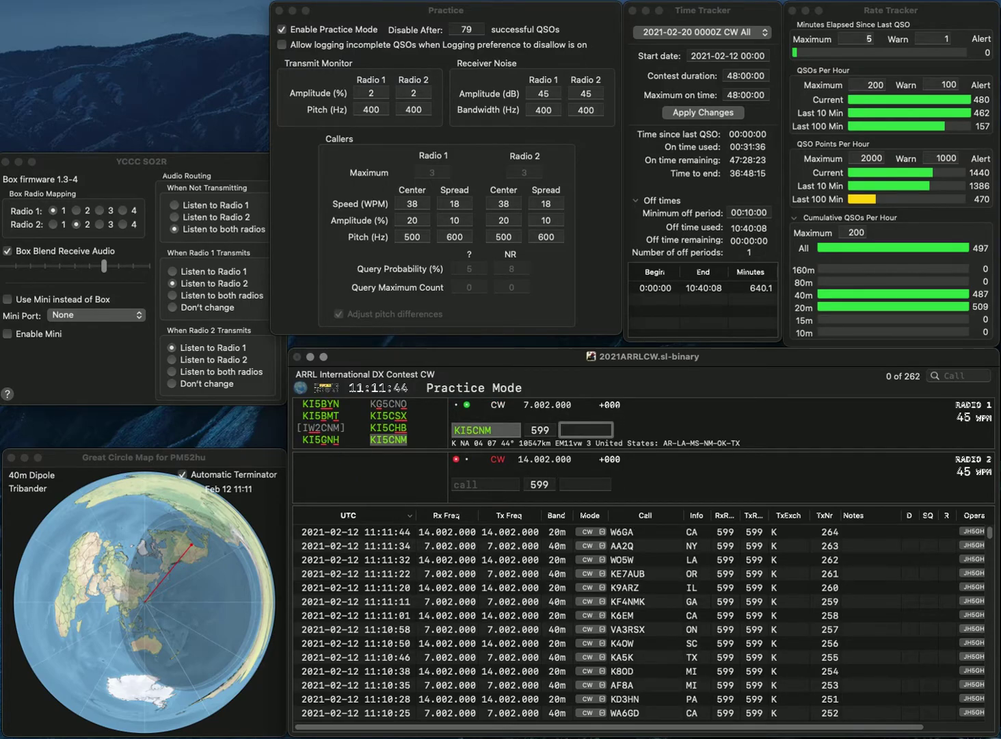
text(AR)
key(Return)
Start K5KJ on radio 2 and K9KA on radio 1, then log K5KJ as TX
text(K5KJ)
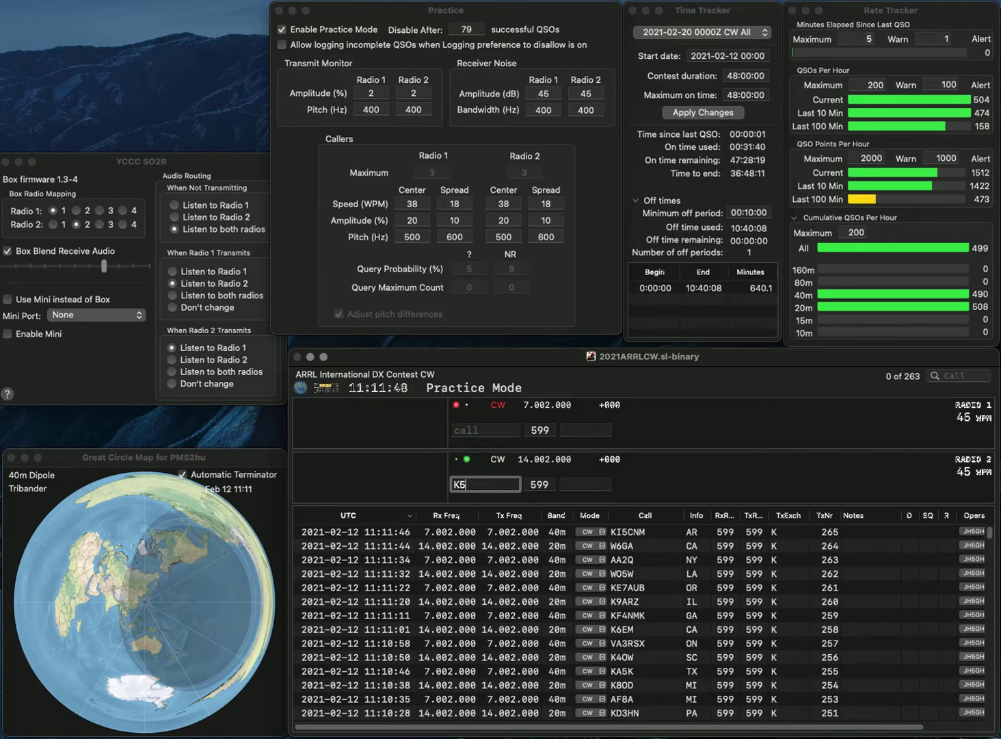
key(Return)
text(K9)
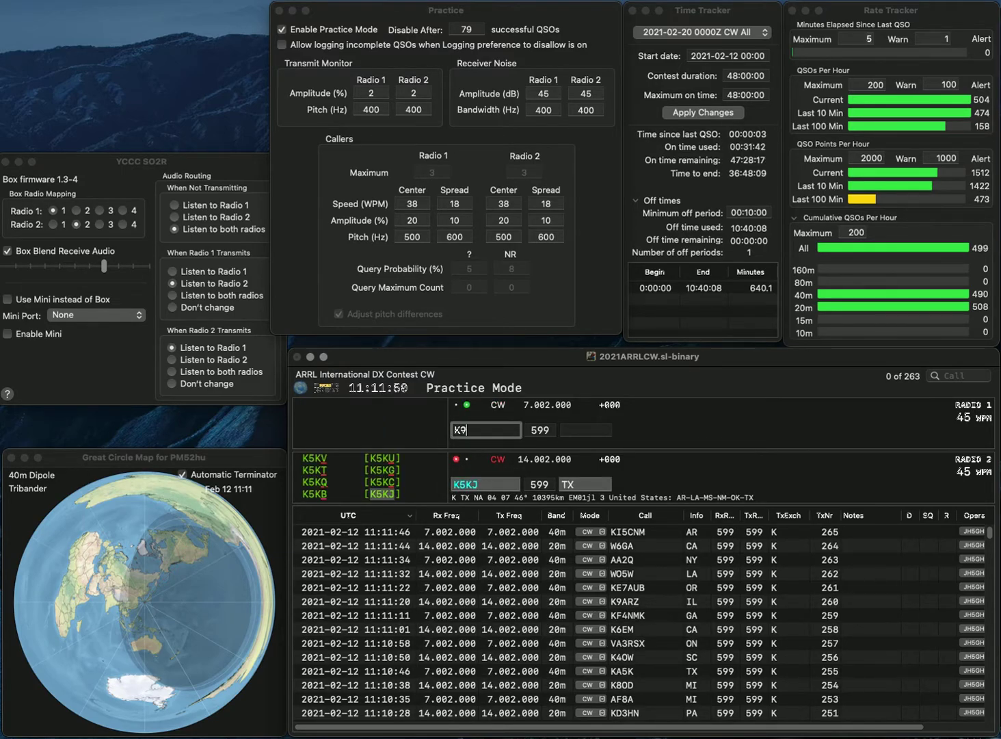
text(KA)
key(Return)
key(Tab)
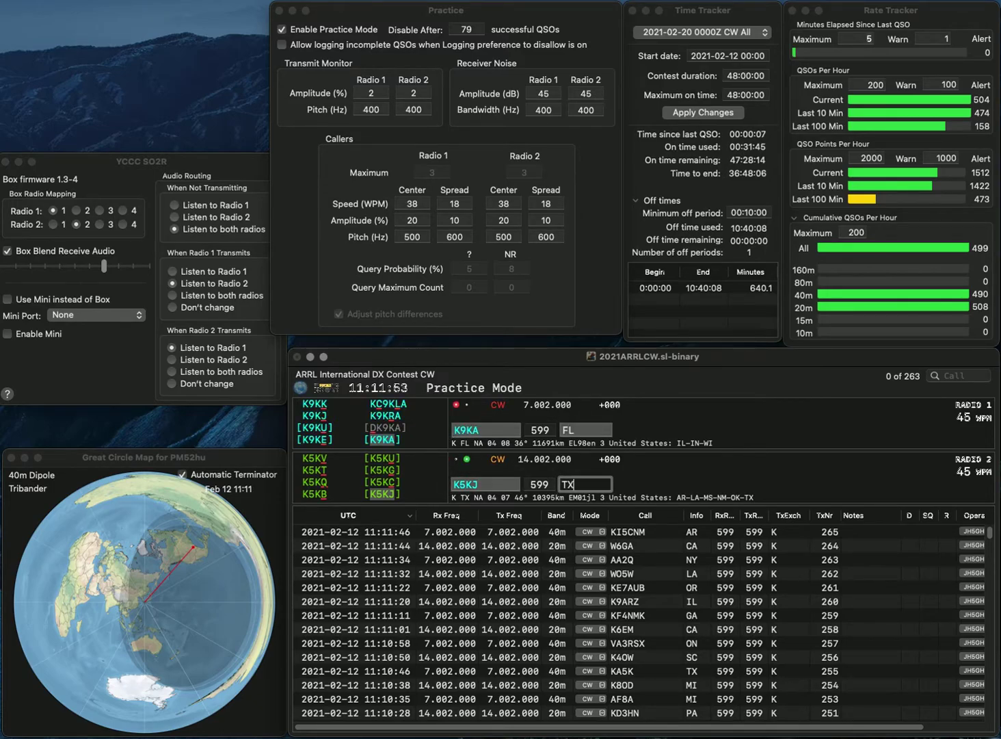
key(Return)
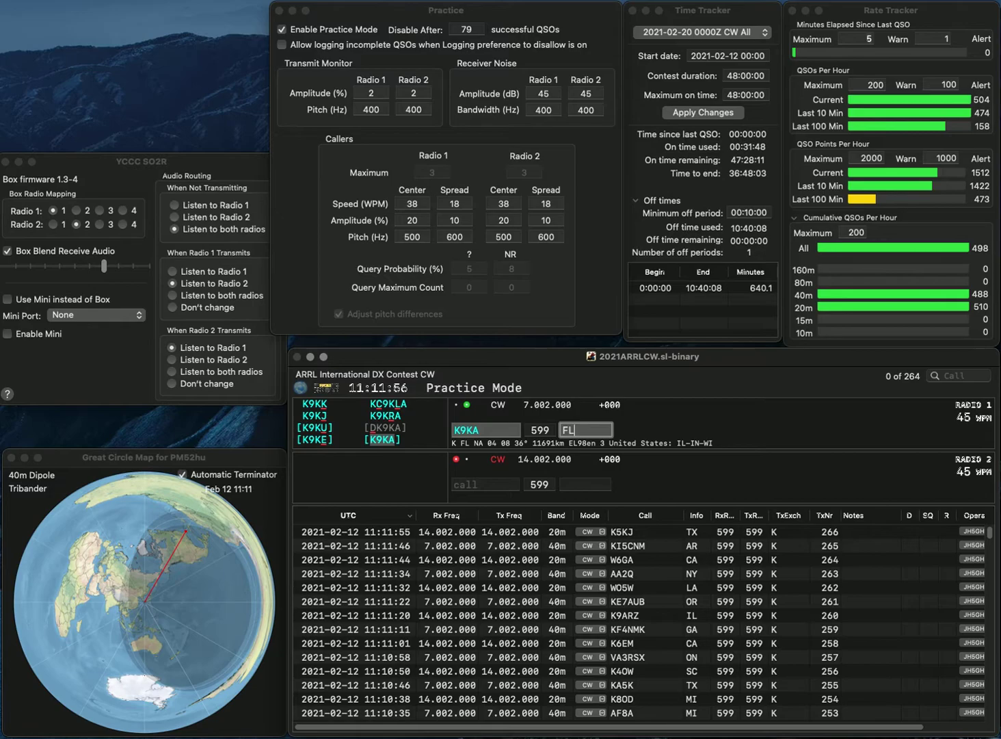
Log the FL contact, then send W0AAE on the second radio and a partial call on the first
key(Return)
text(W)
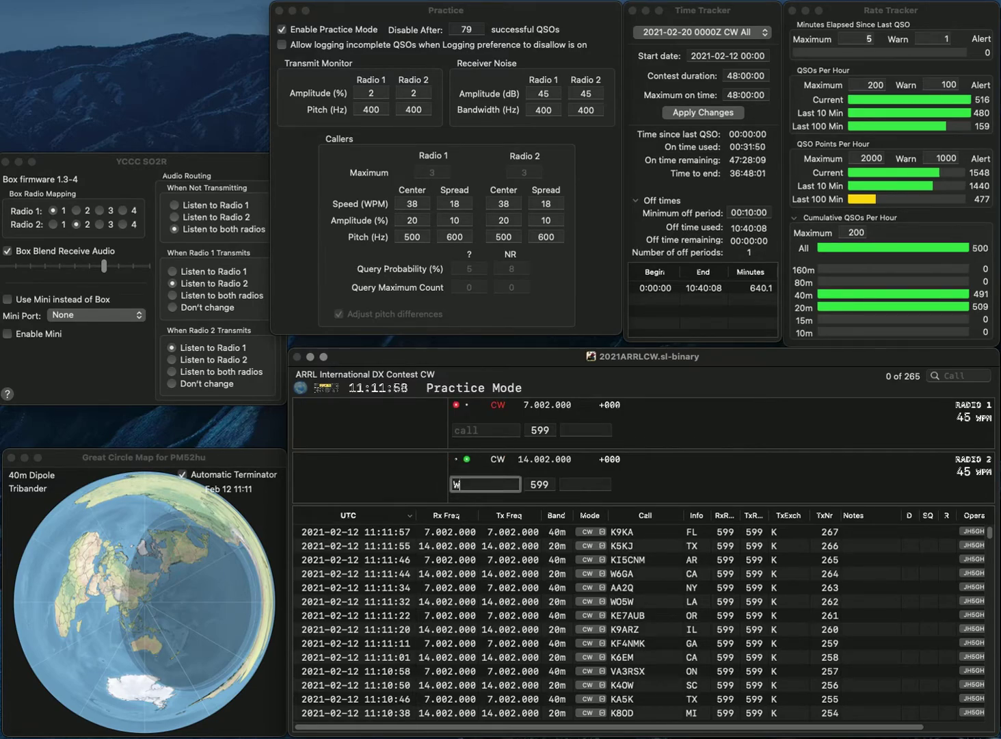
text(0AAE)
key(Return)
text(WR)
key(BackSpace)
text(6)
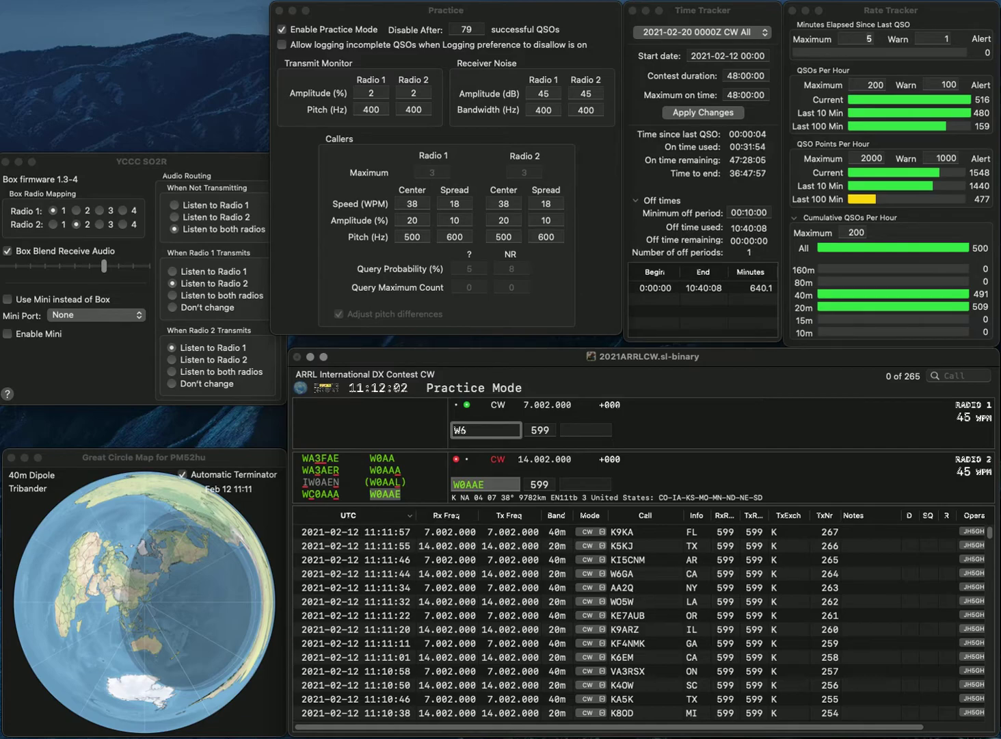
text(F)
key(Return)
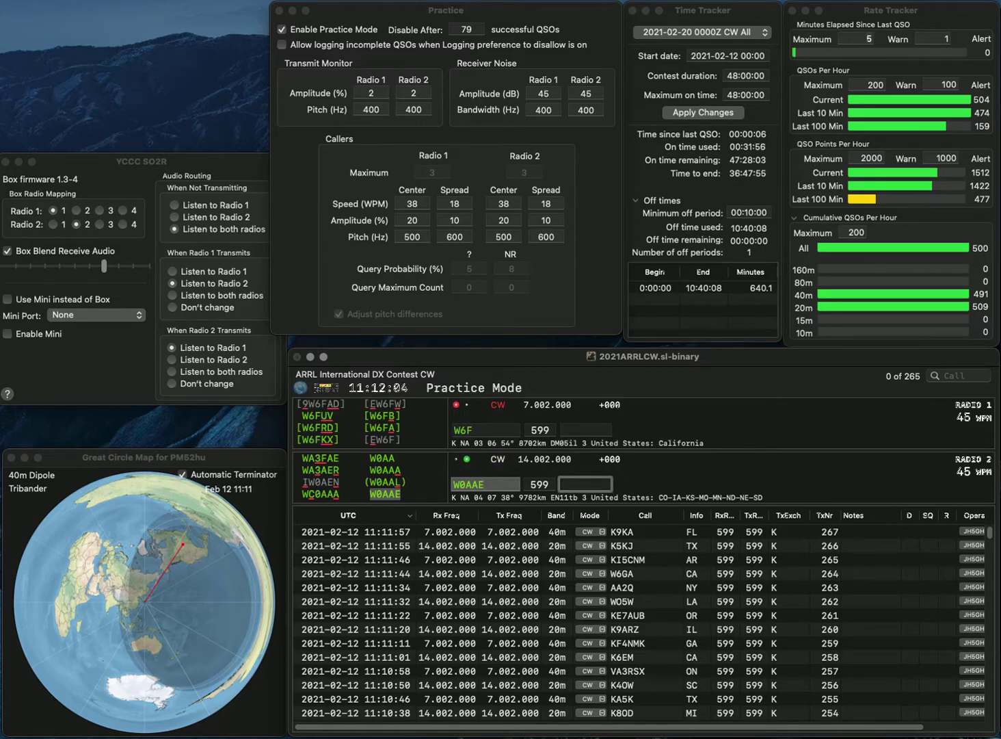
Finish both pending QSOs, logging exchange SD on the second radio and CA on the first
text(SC)
key(Tab)
key(Return)
key(Return)
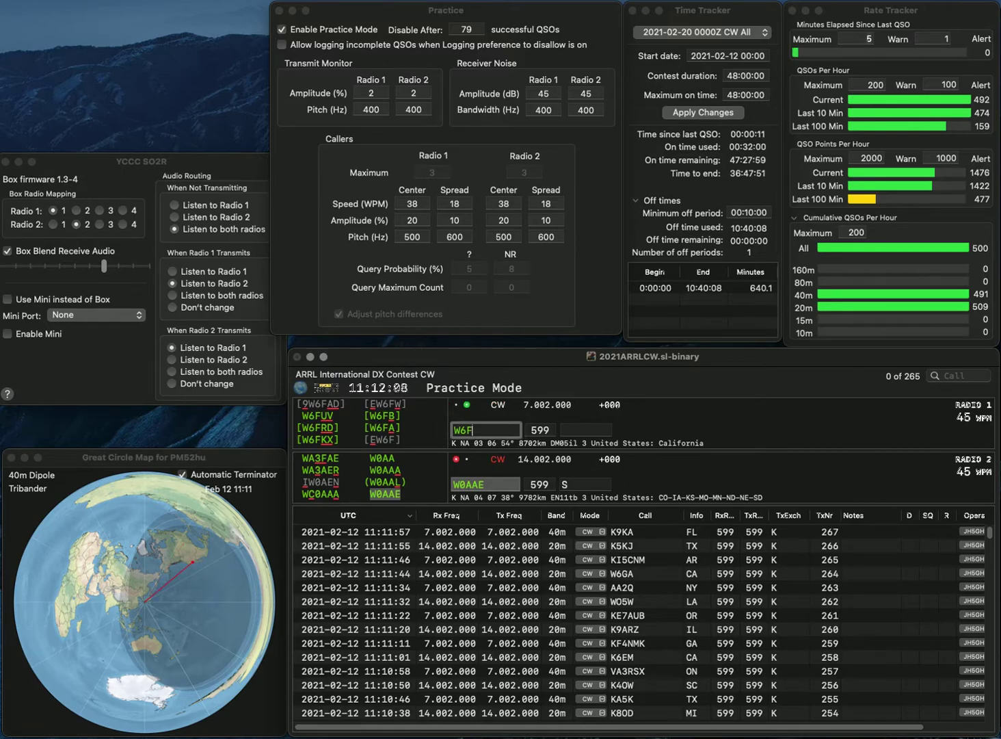
key(BackSpace)
text(RDF)
key(Return)
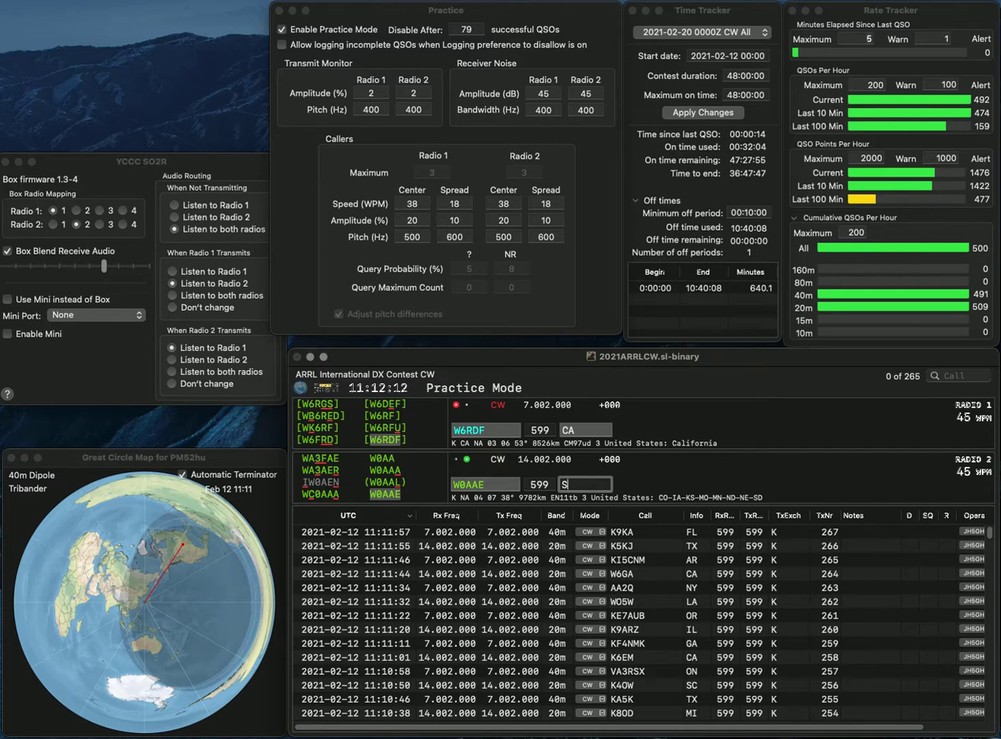
text(SD)
key(Return)
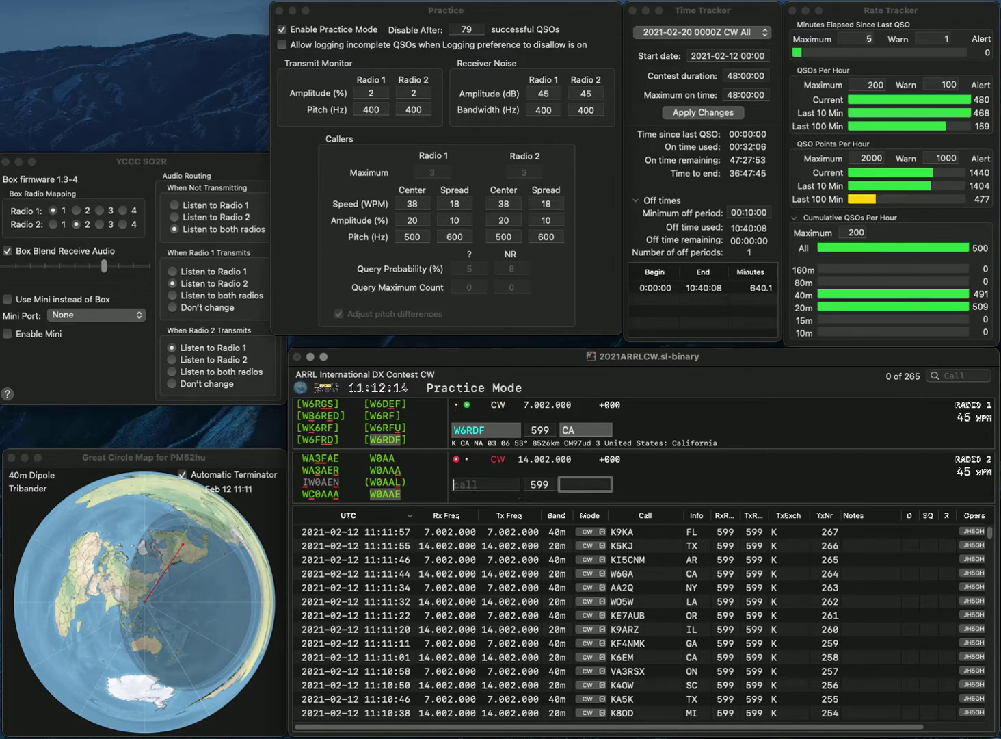
key(Return)
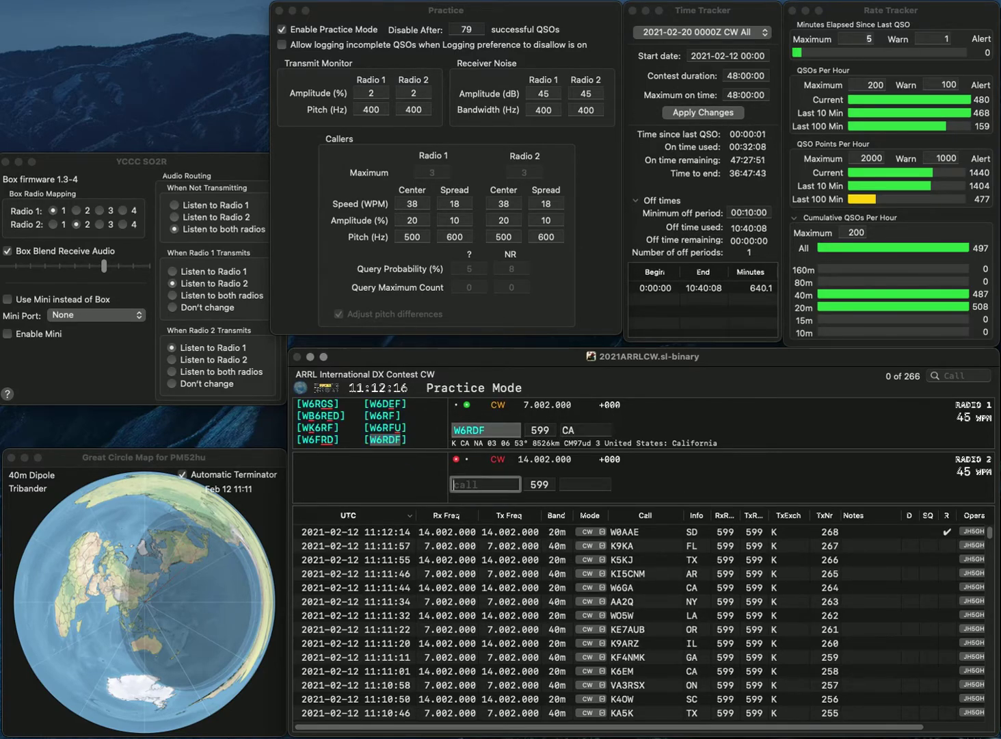
text(W8ANT)
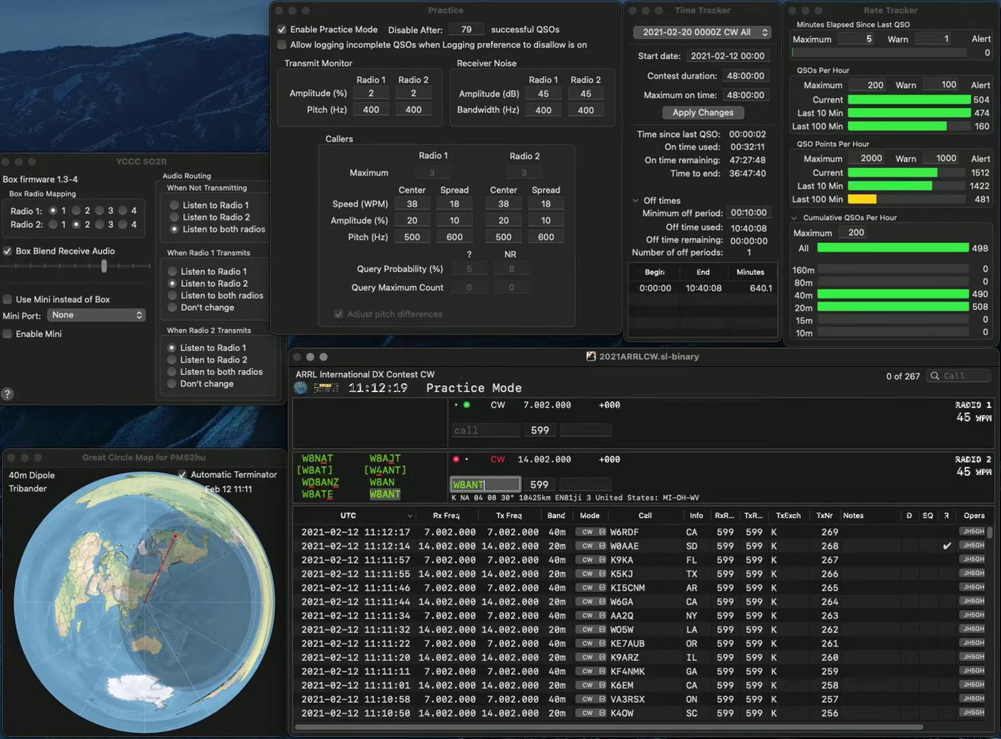
key(Return)
text(W9CL)
key(Return)
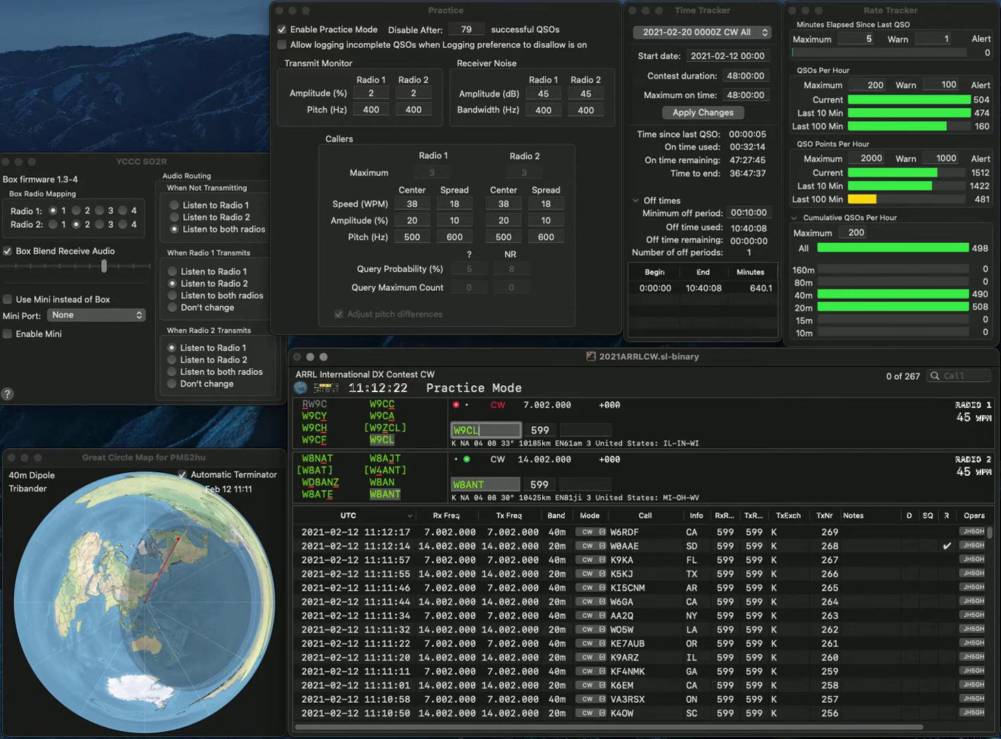
key(space)
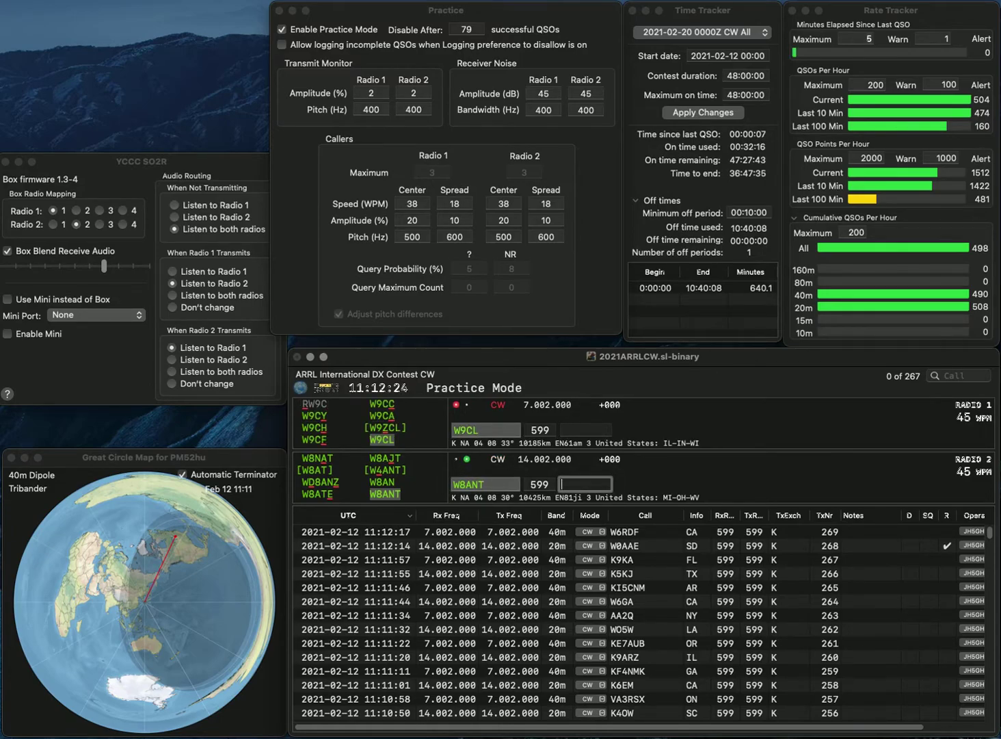
key(Return)
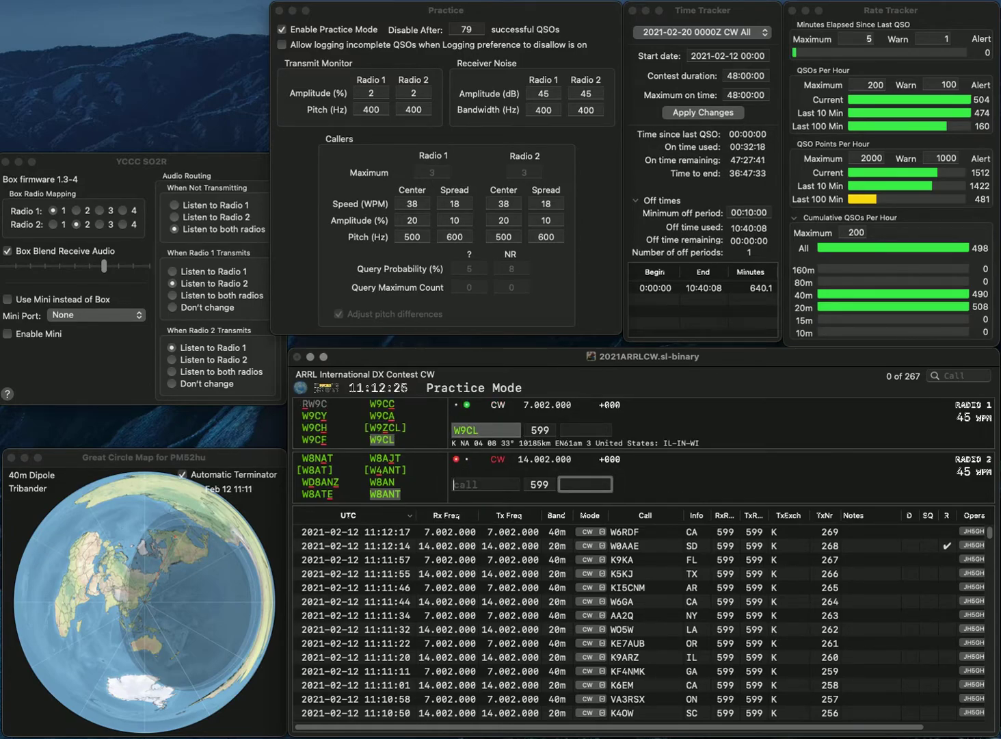
text(IL)
key(Return)
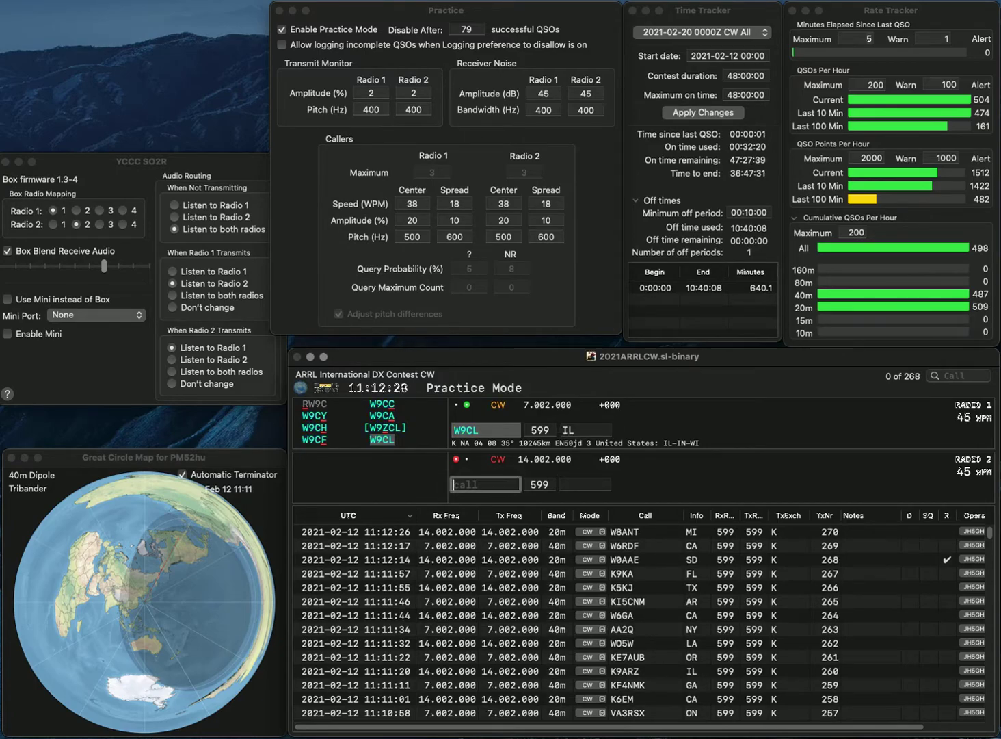
Work W7AV and NA9J, logging their ID and IN exchanges
text(W7)
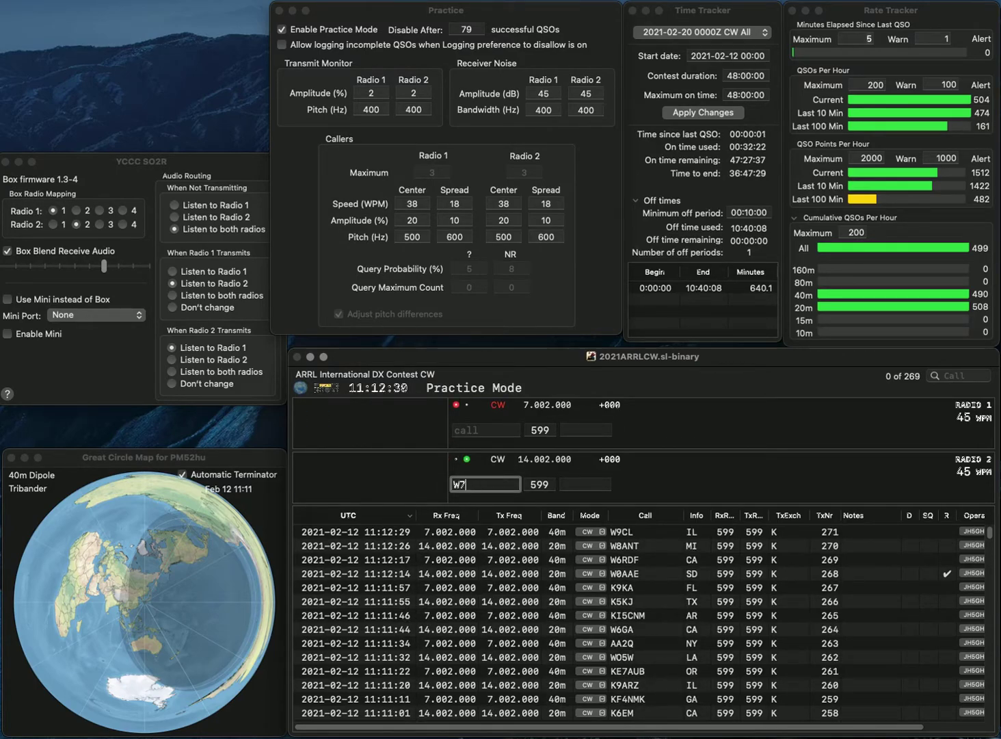
text(AV)
key(Return)
text(NA9J)
key(Return)
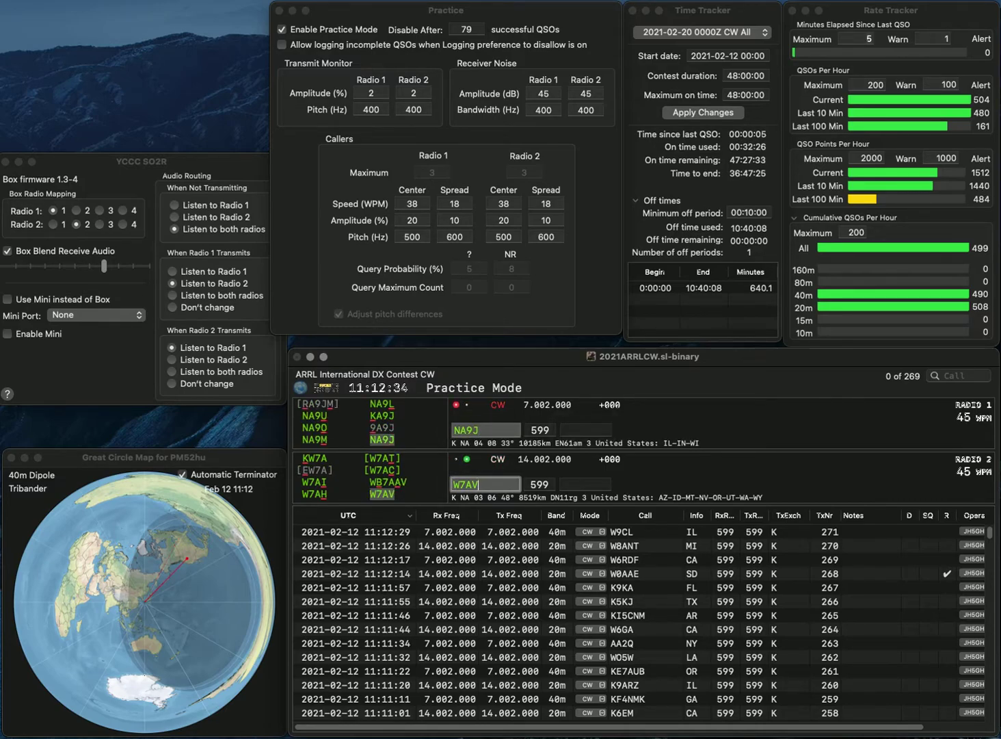
text(ID)
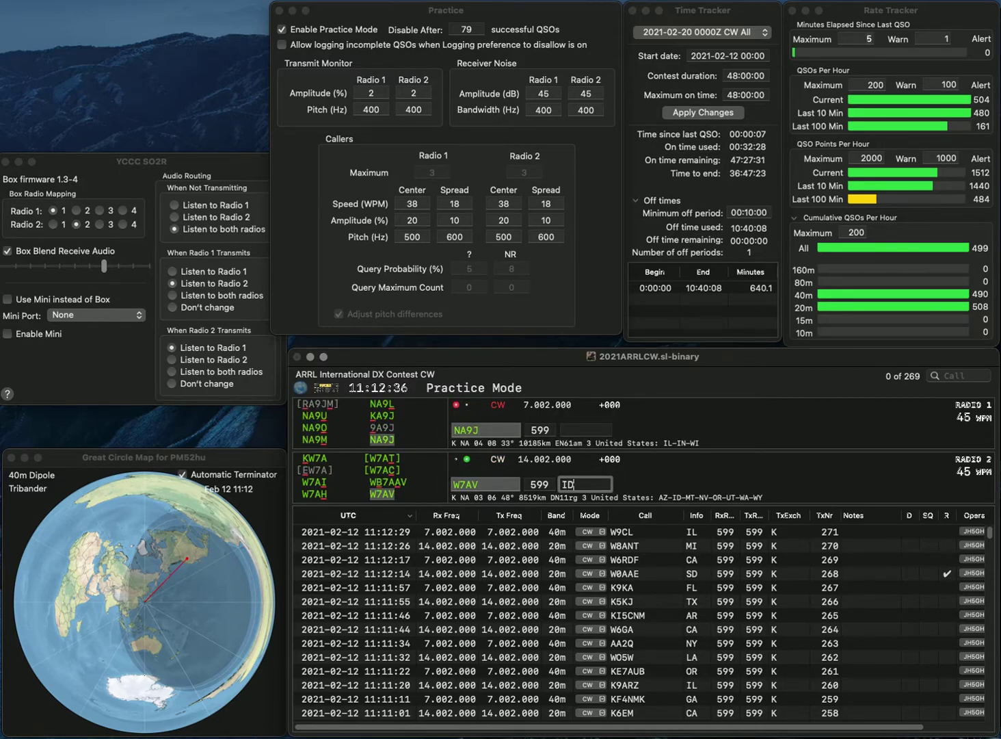
key(Return)
text(IN)
key(Return)
Work K0VAC and W5CP, logging K0VAC with KS and W5CP with OK
text(K0VAC)
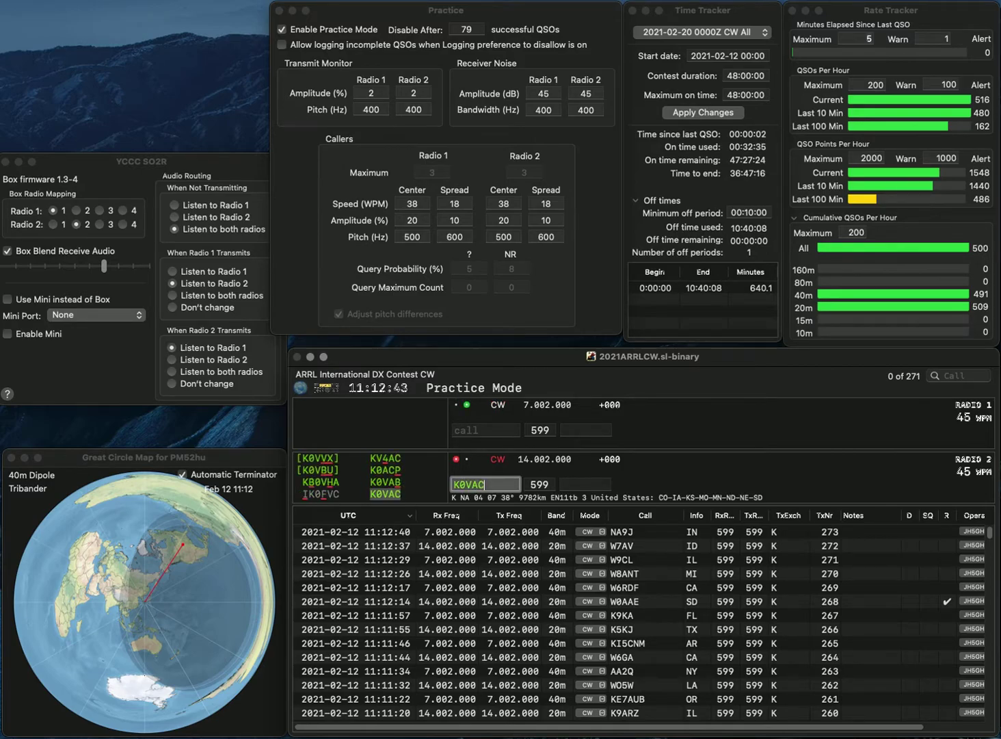
key(Return)
text(W5C)
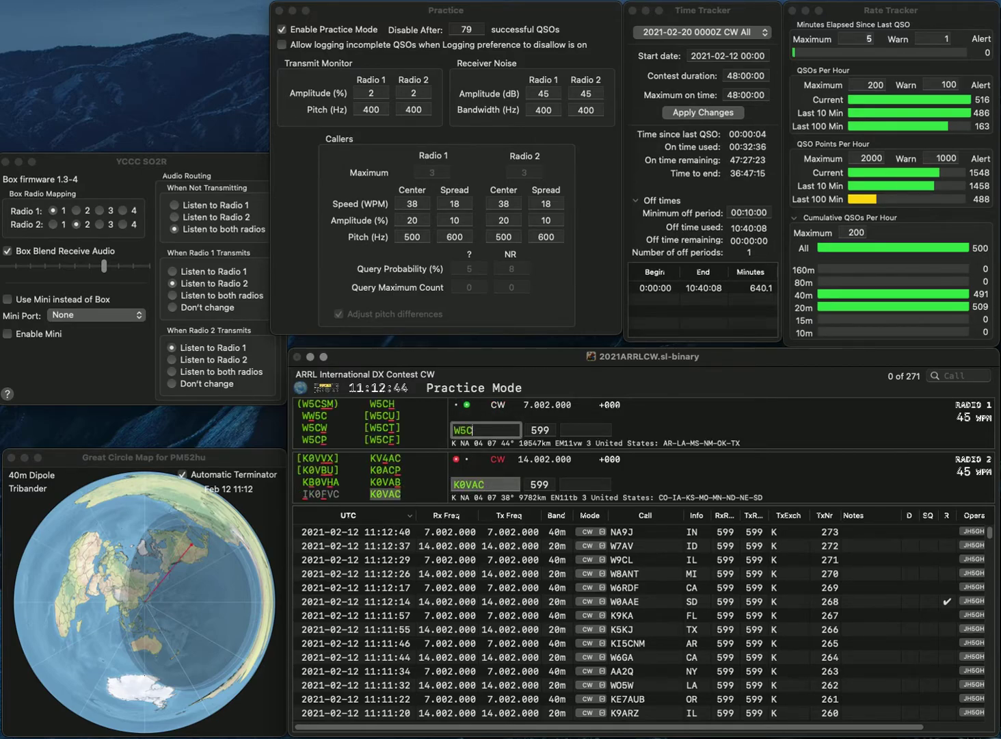
text(P)
key(Return)
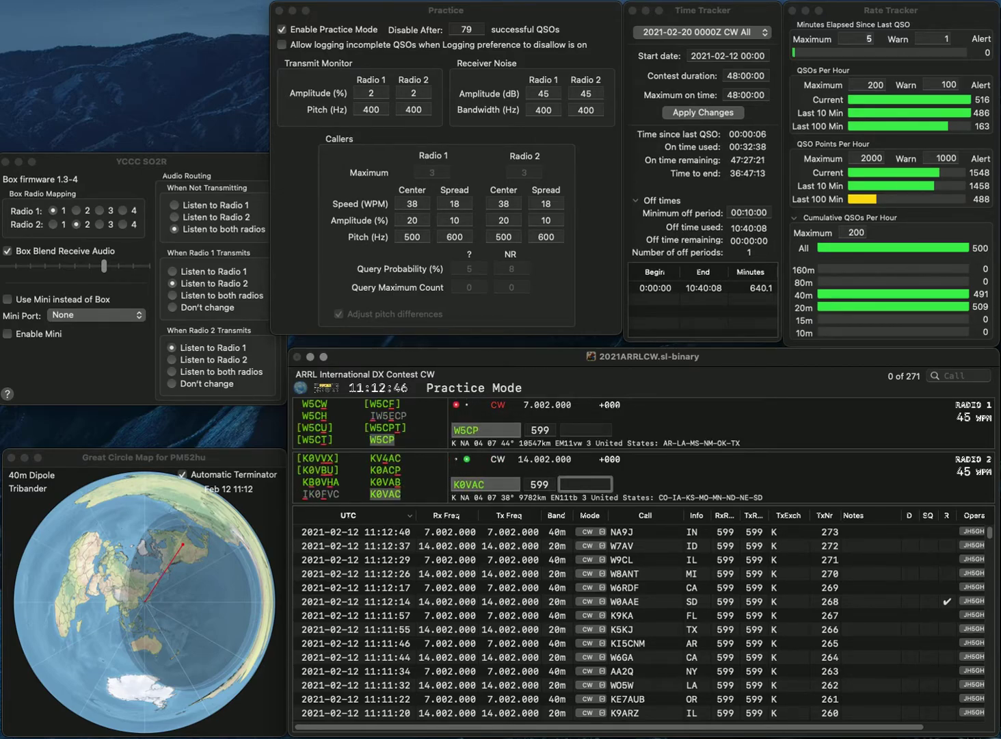
text(KS)
key(Return)
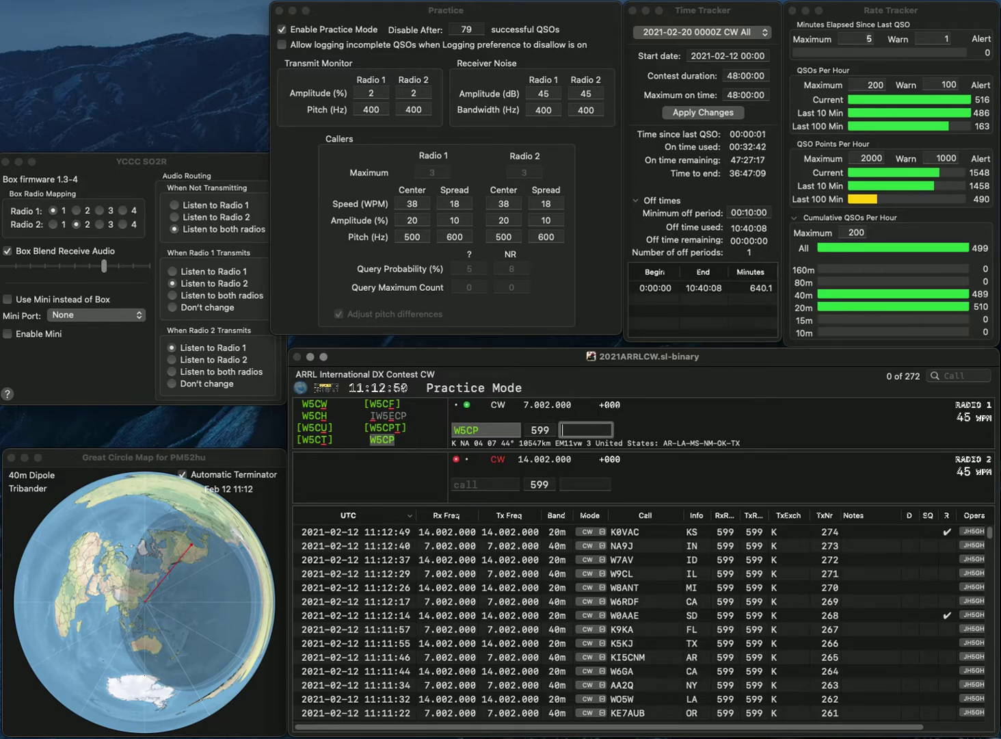
text(MK)
key(Return)
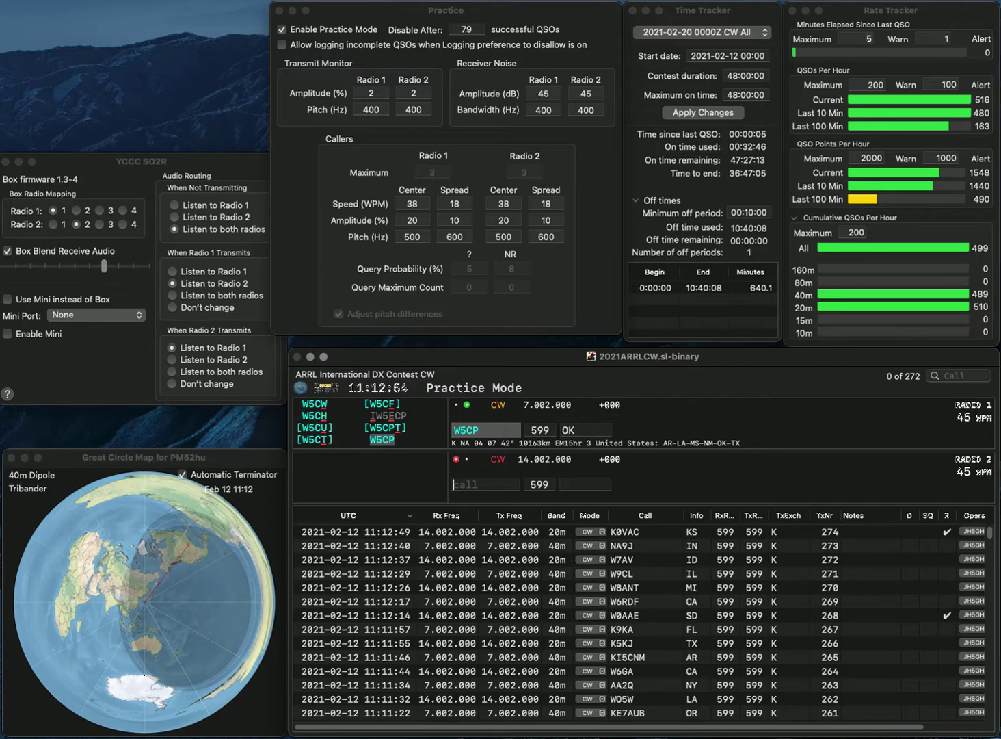
text(W1)
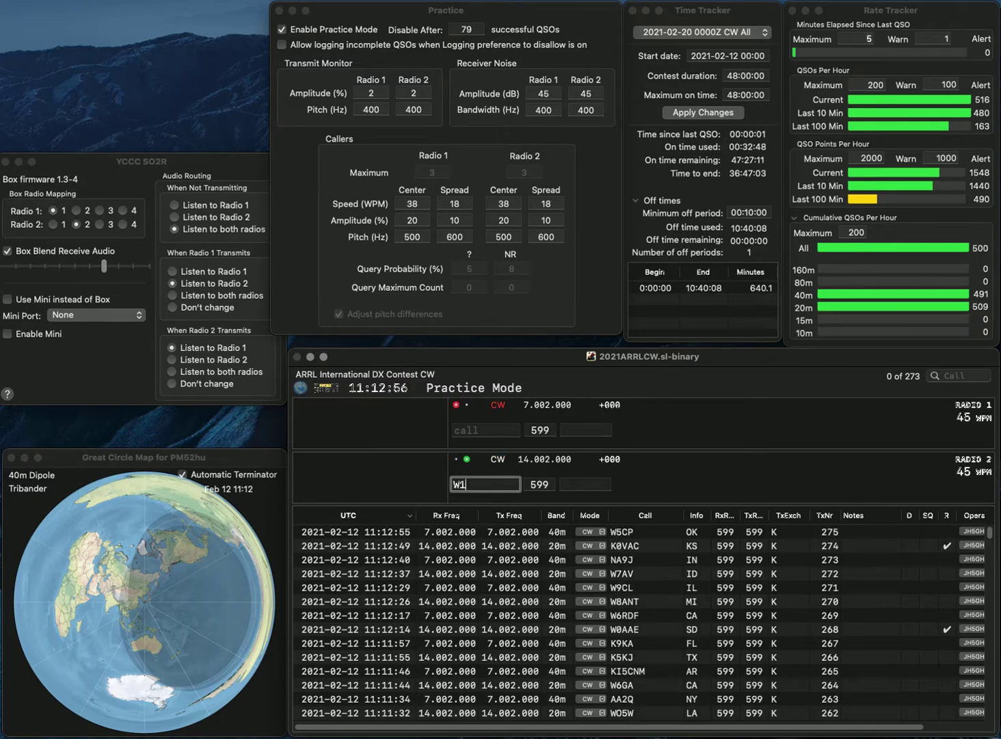
text(NH)
key(Return)
text(K7JF)
key(Return)
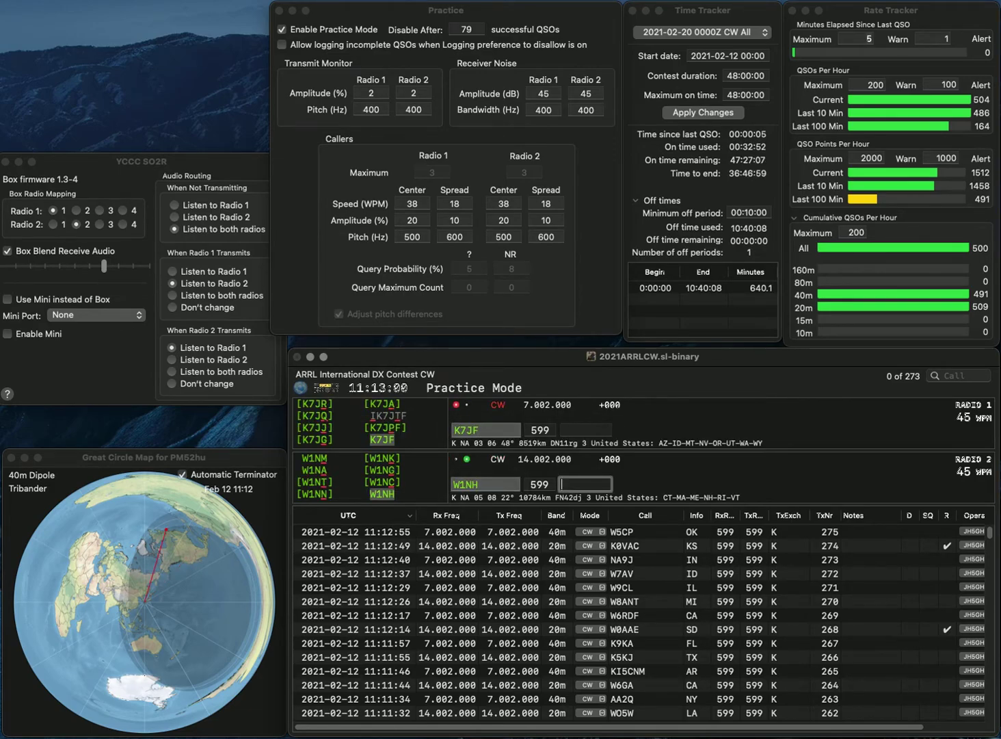
text(MA)
key(Return)
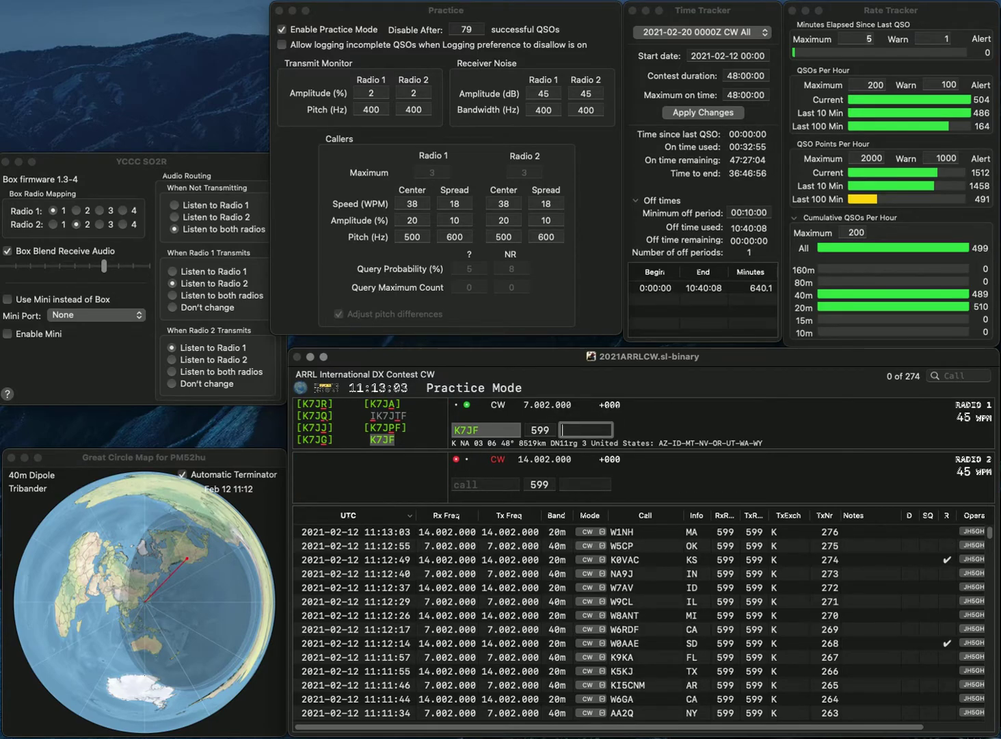
text(UT)
key(Return)
text(WU9B)
key(Return)
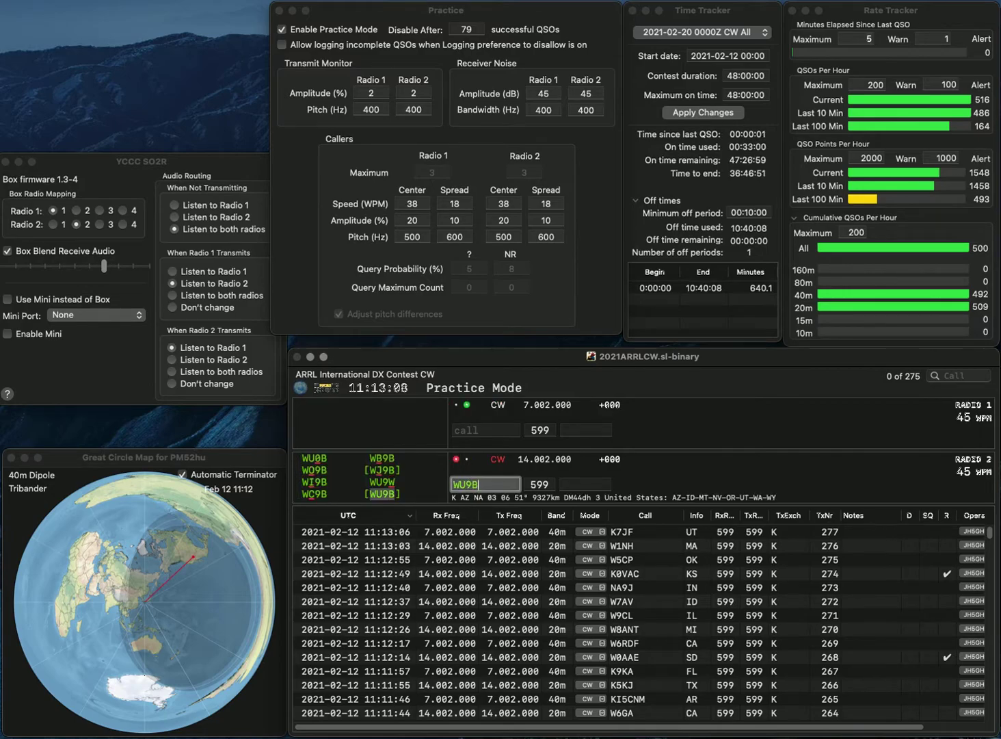
text(WR0)
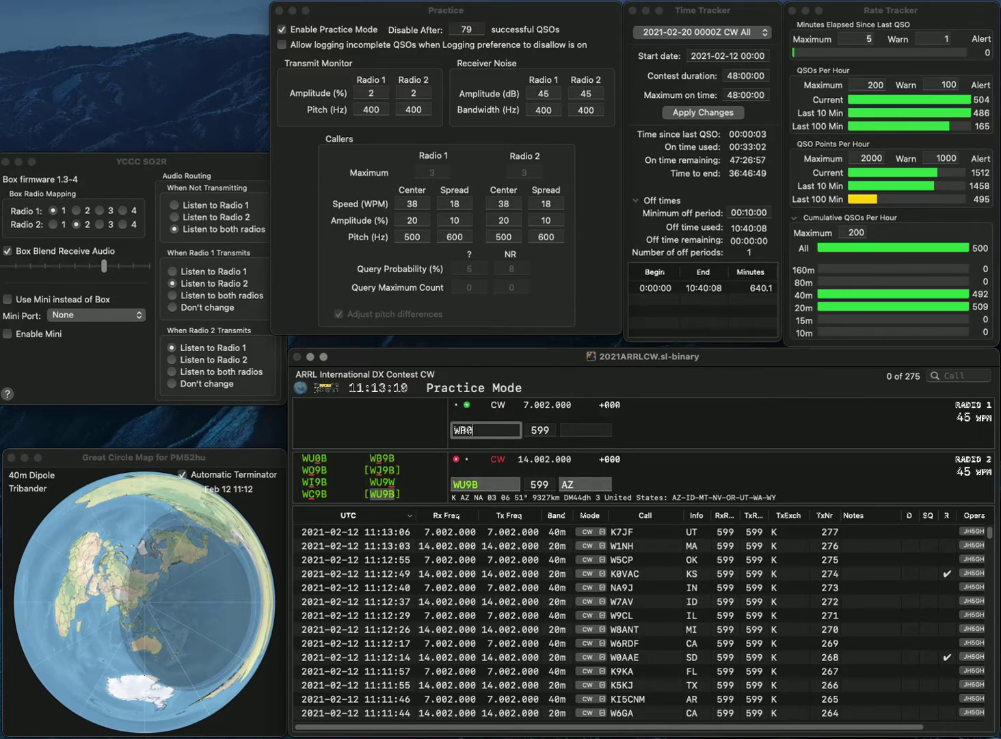
text(AZW)
key(Return)
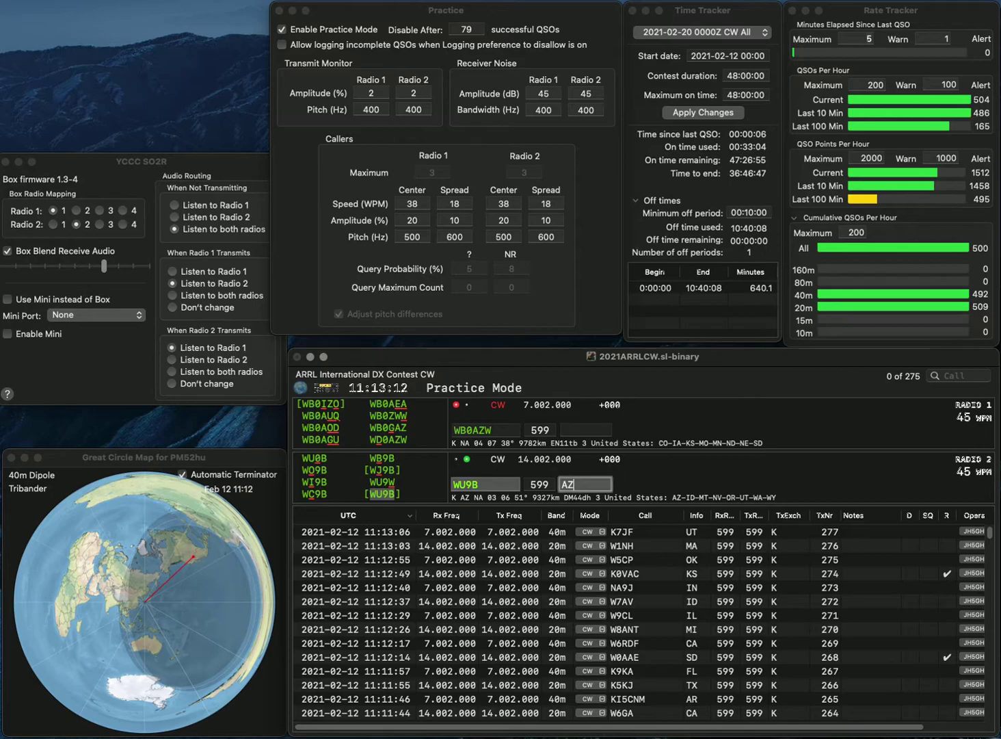
key(Up)
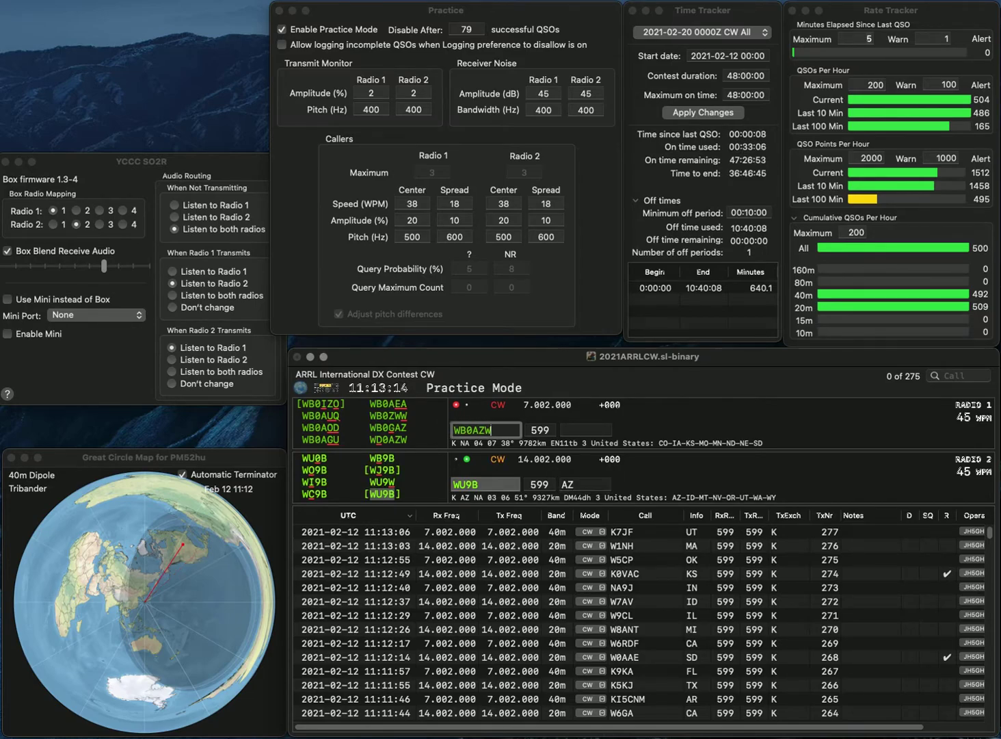
key(Right)
key(Right)
key(BackSpace)
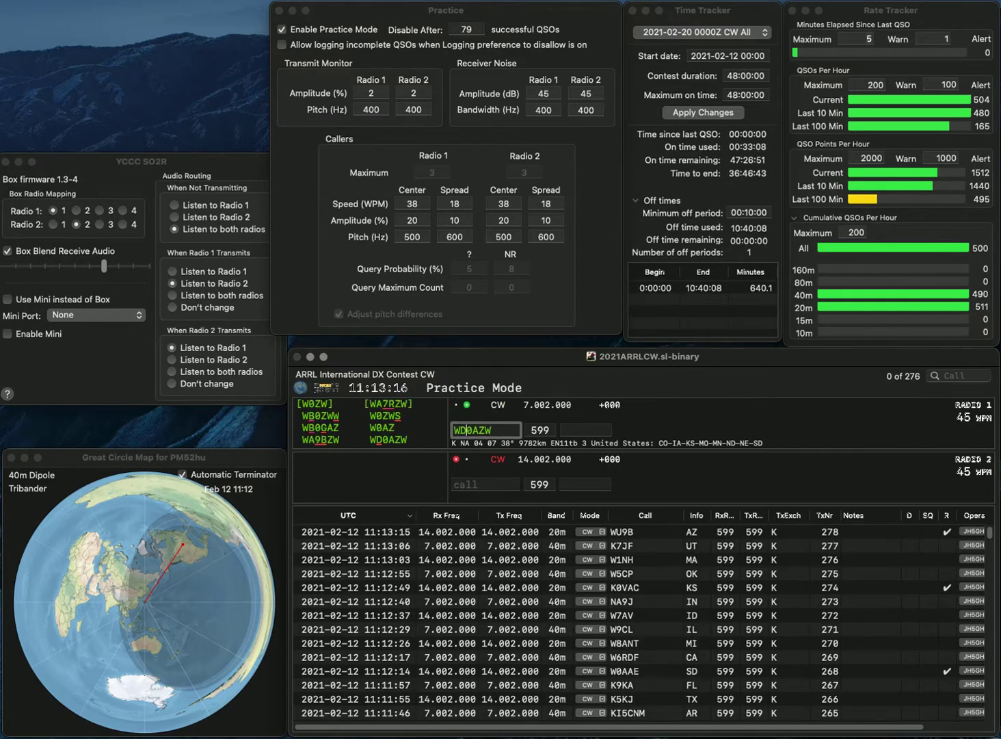
text(D)
key(Return)
text(K3DQB)
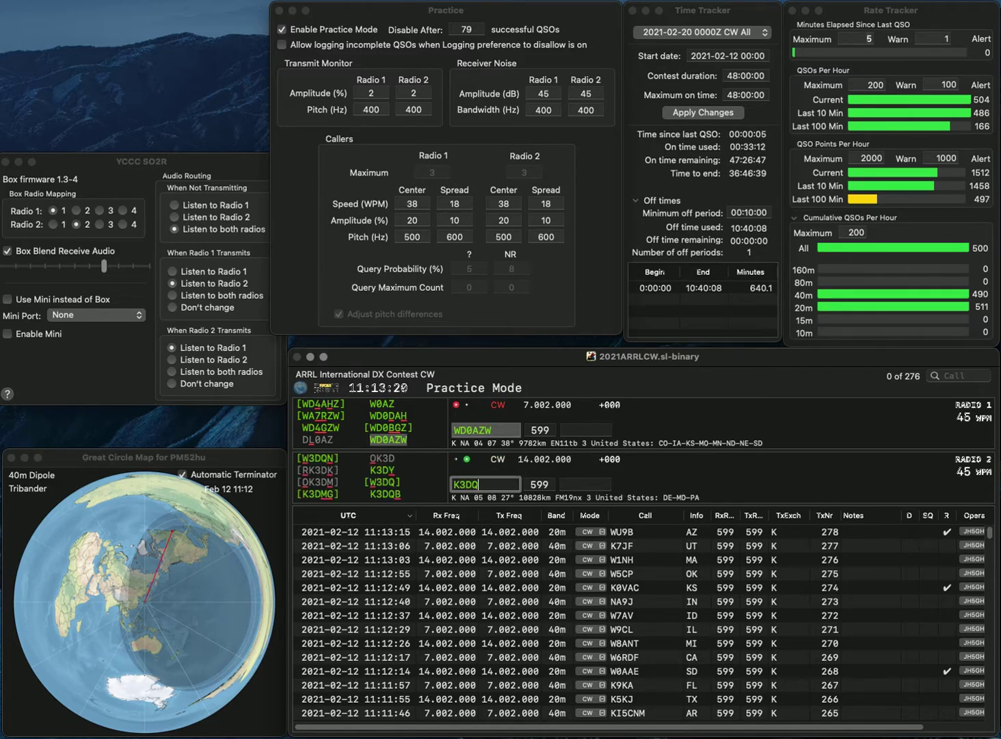
key(Return)
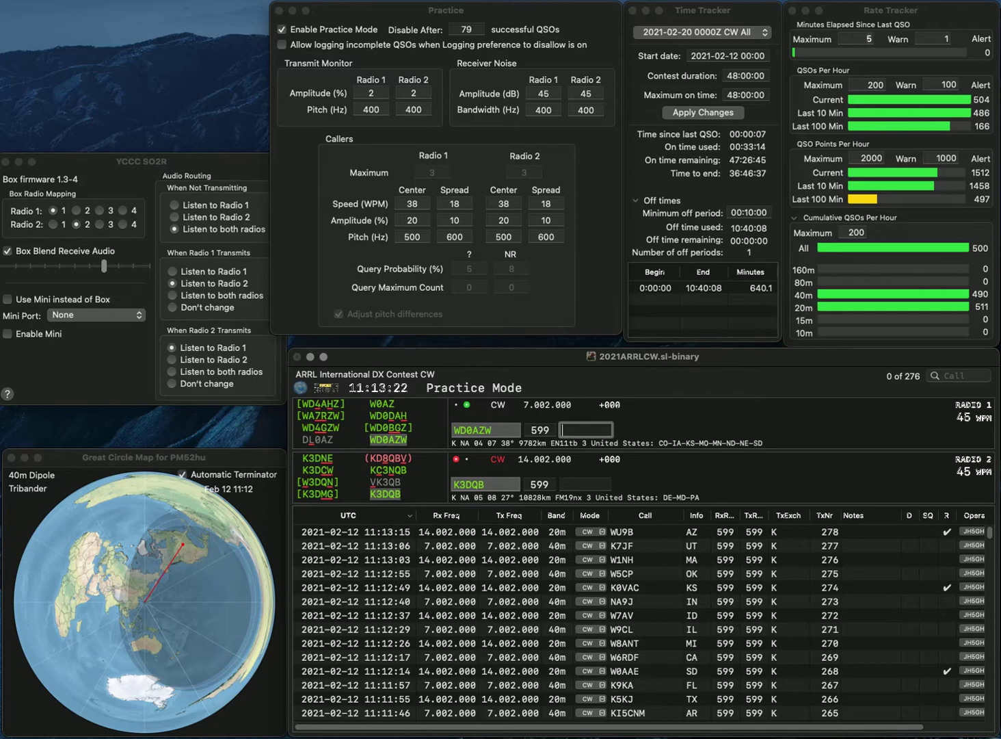
text(IA)
key(Return)
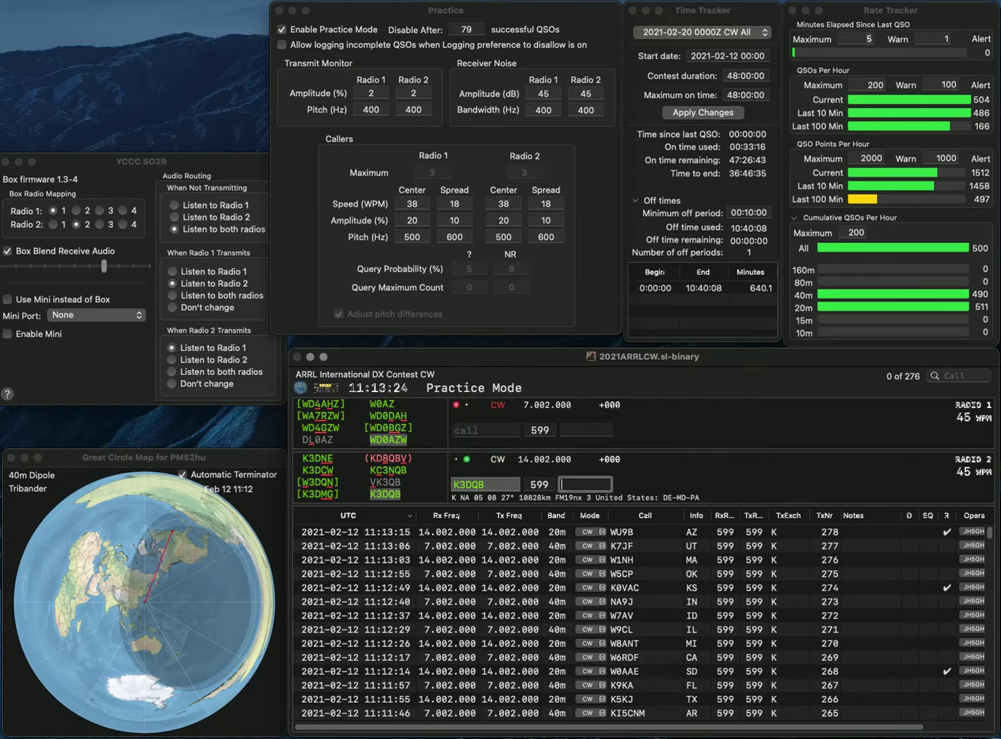
text(PA)
key(Return)
text(N6WG)
key(Return)
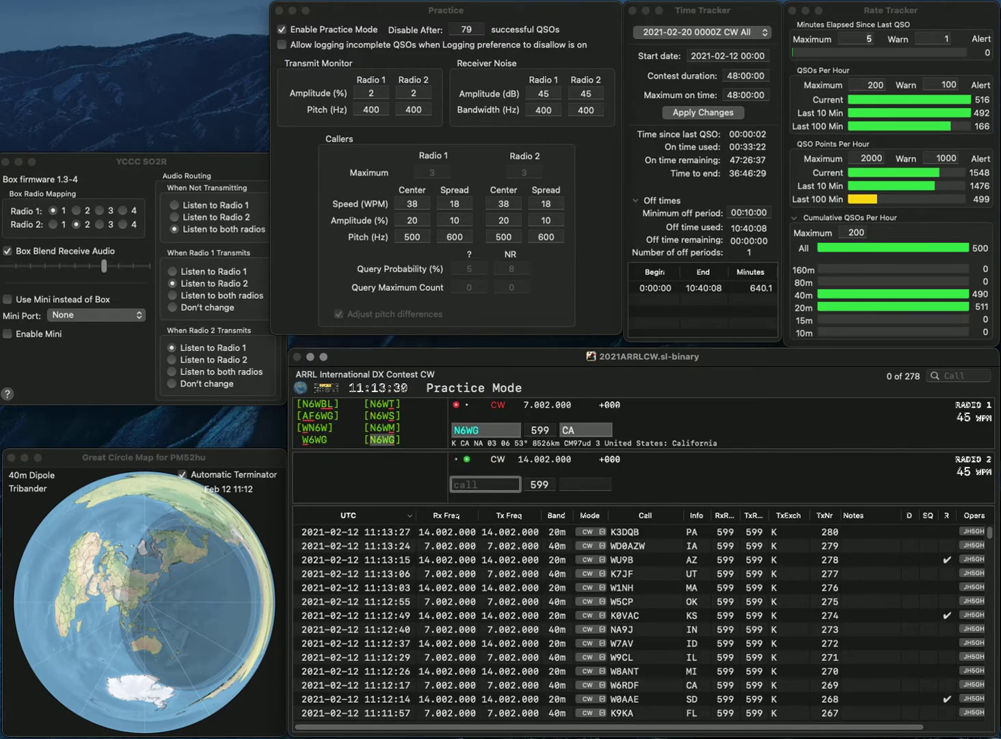
text(N5FP)
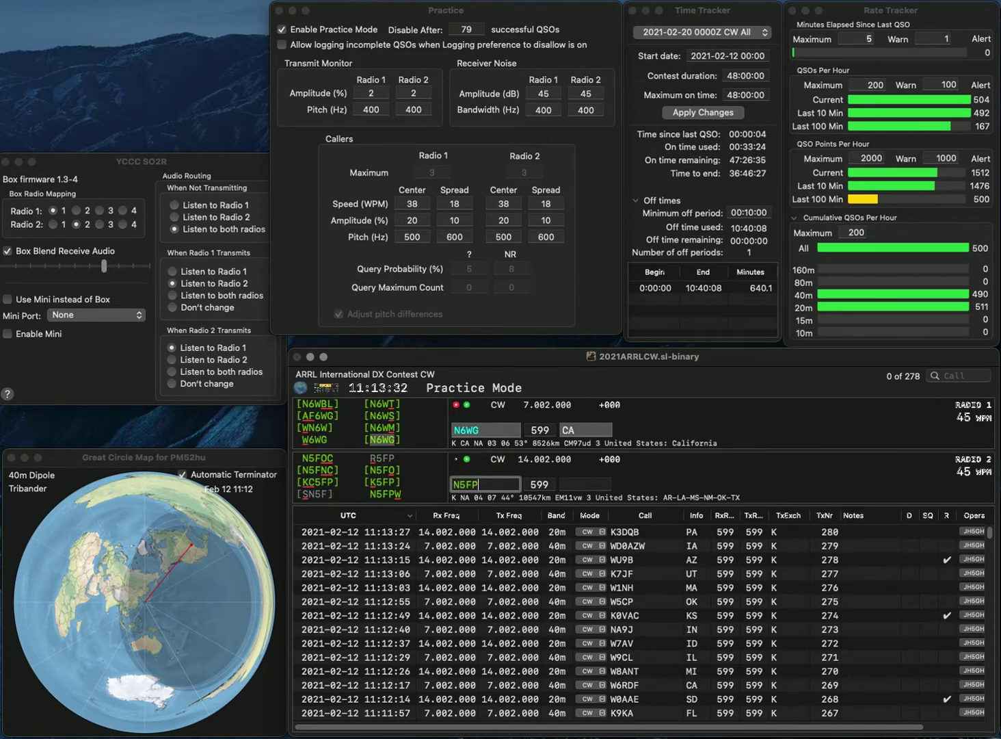
text(W)
key(Return)
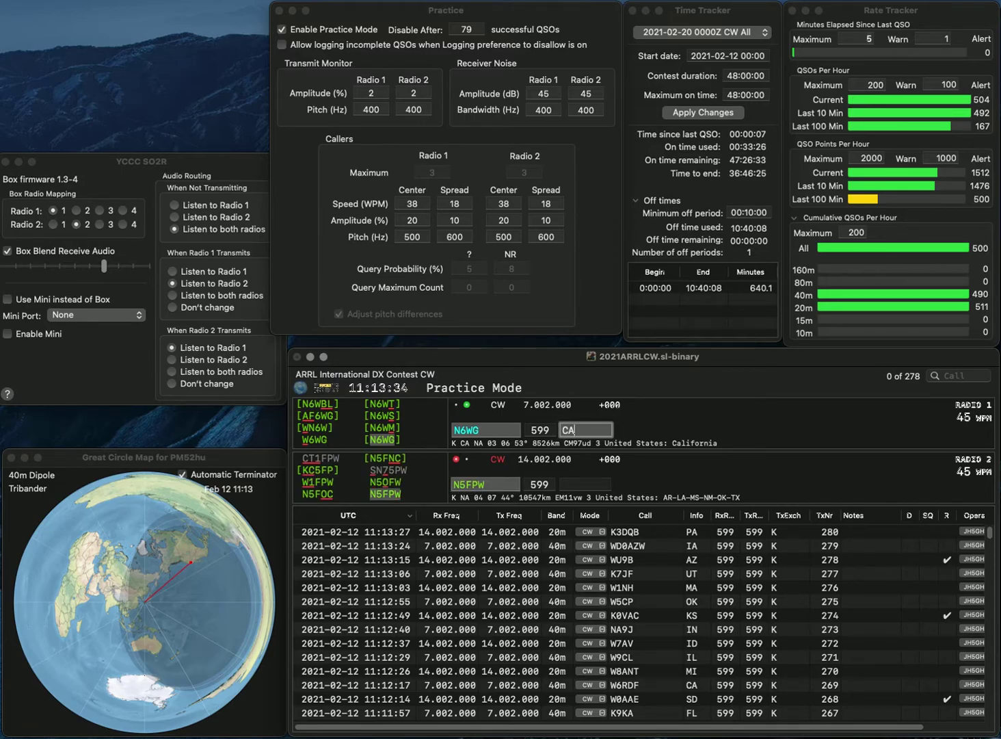
key(Return)
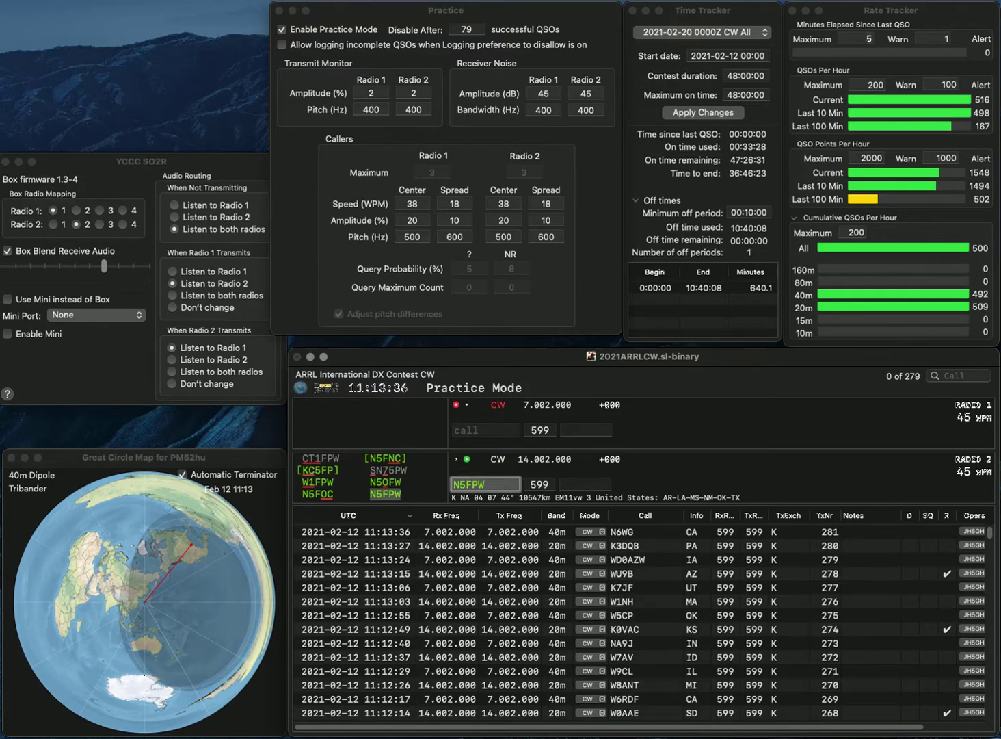
Log N5FPW with NM, then call W5GJ on Radio 1 and W4QK on Radio 2
key(space)
text(NM)
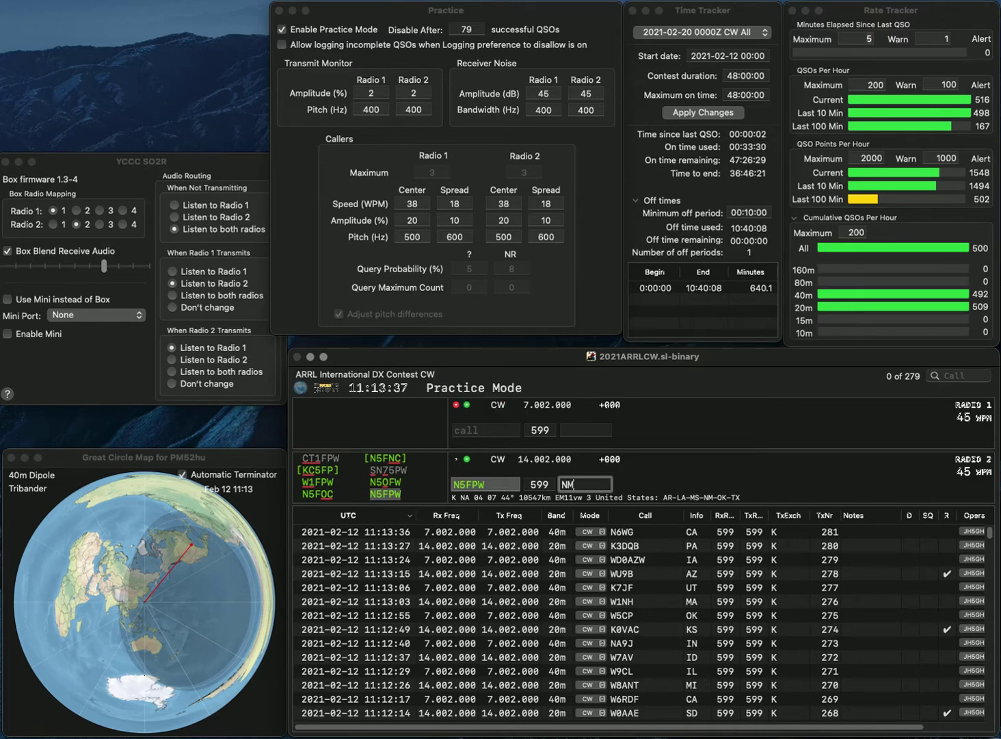
key(Return)
text(W5GJ)
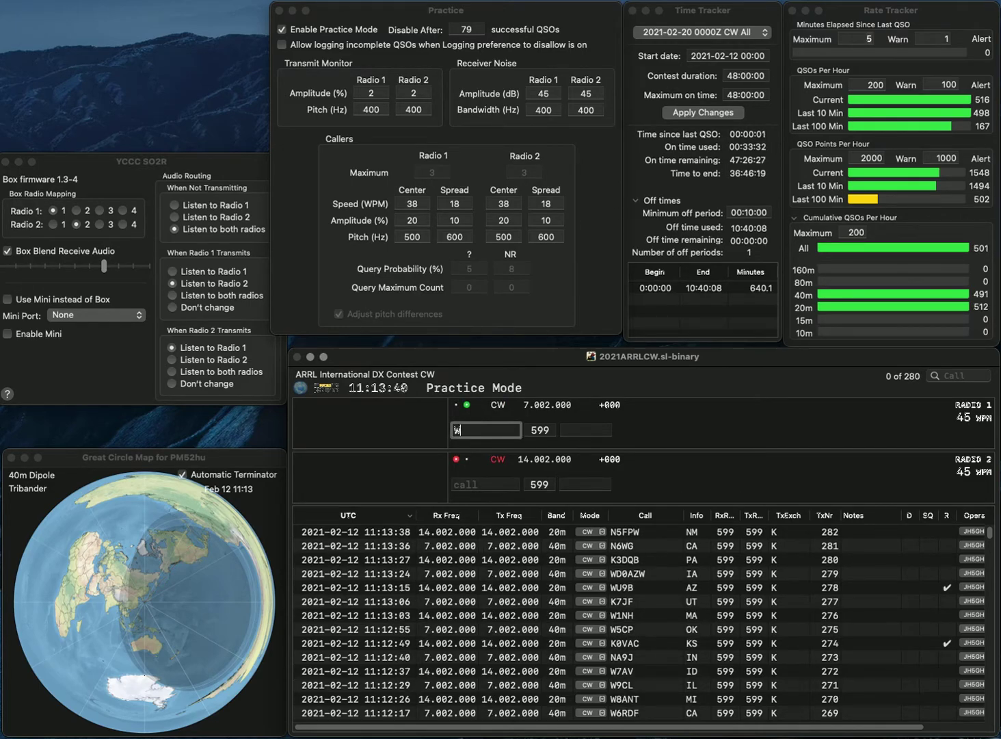
key(Return)
text(GK)
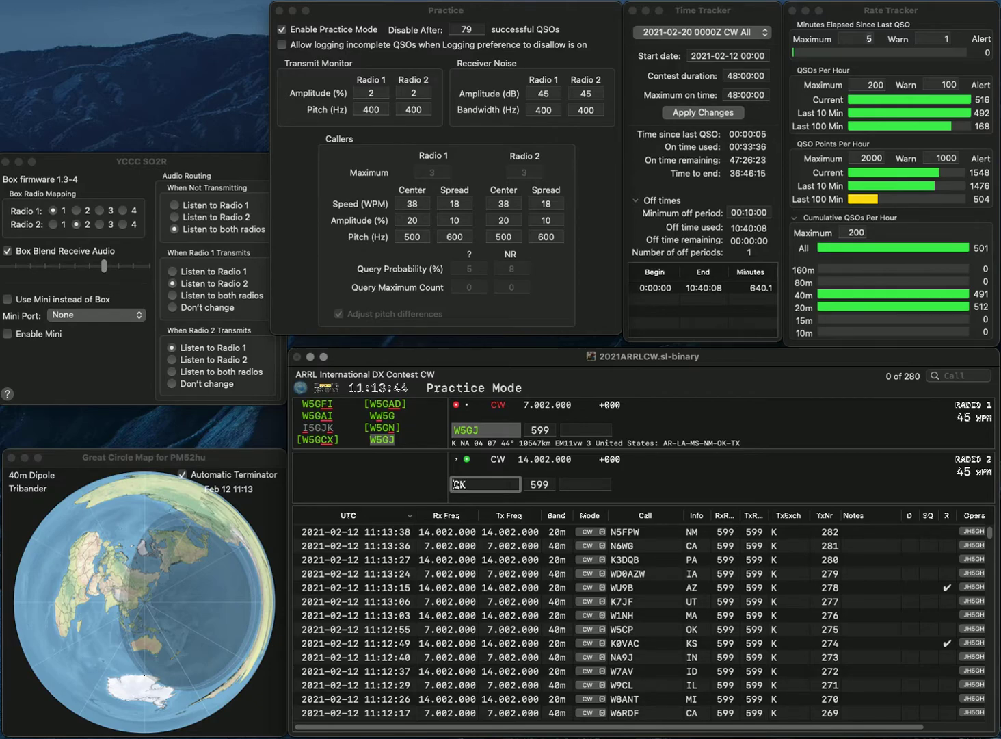
text(W4)
key(Return)
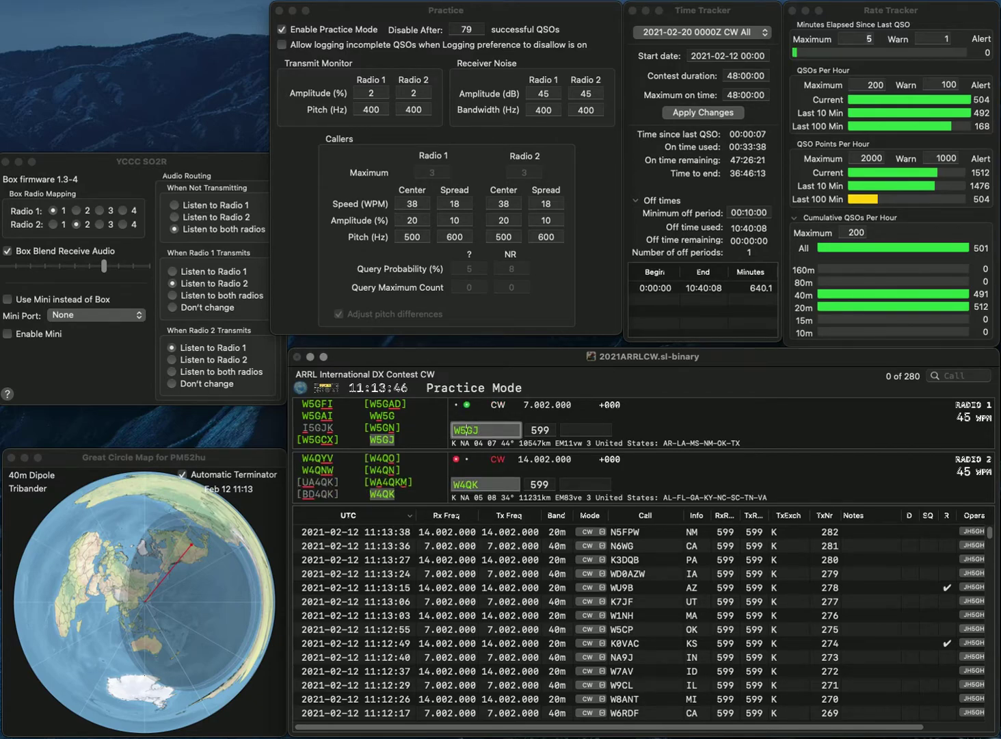
text(W4GJ)
key(Return)
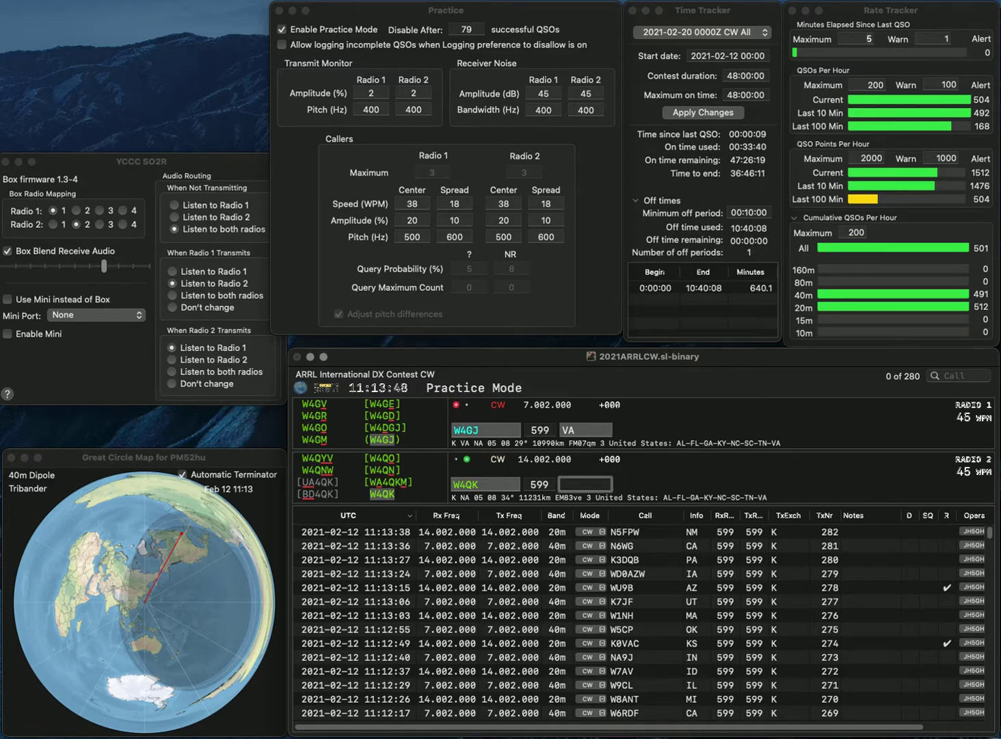
text(SC)
key(Return)
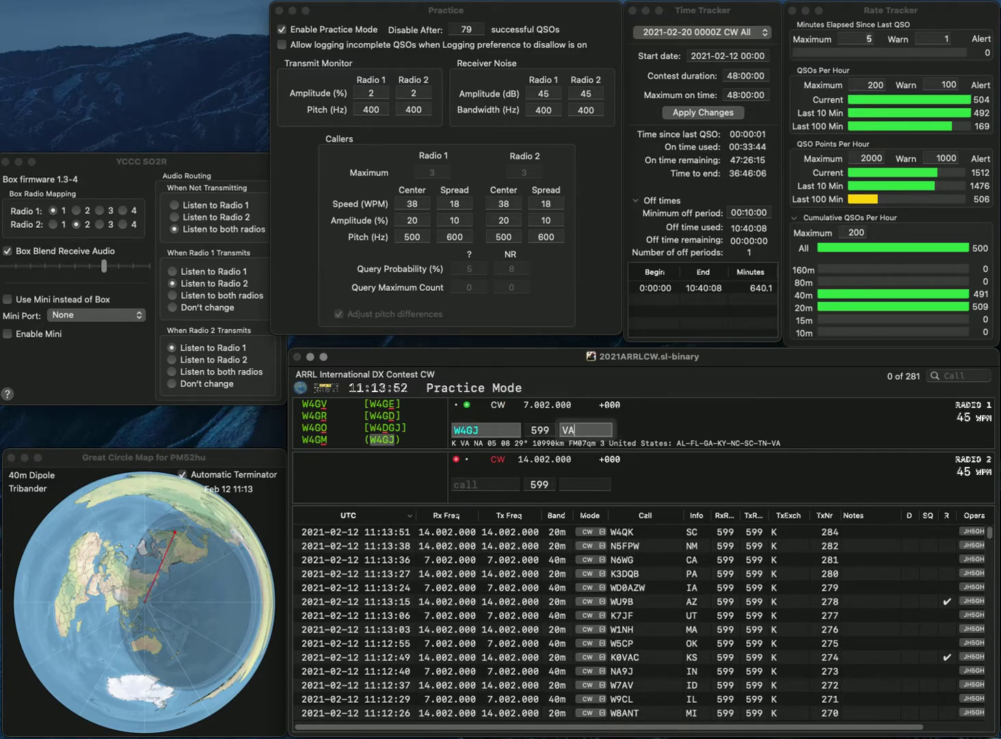
key(Return)
text(K3DLN)
key(BackSpace)
key(BackSpace)
key(BackSpace)
text(BLN)
key(Return)
text(W)
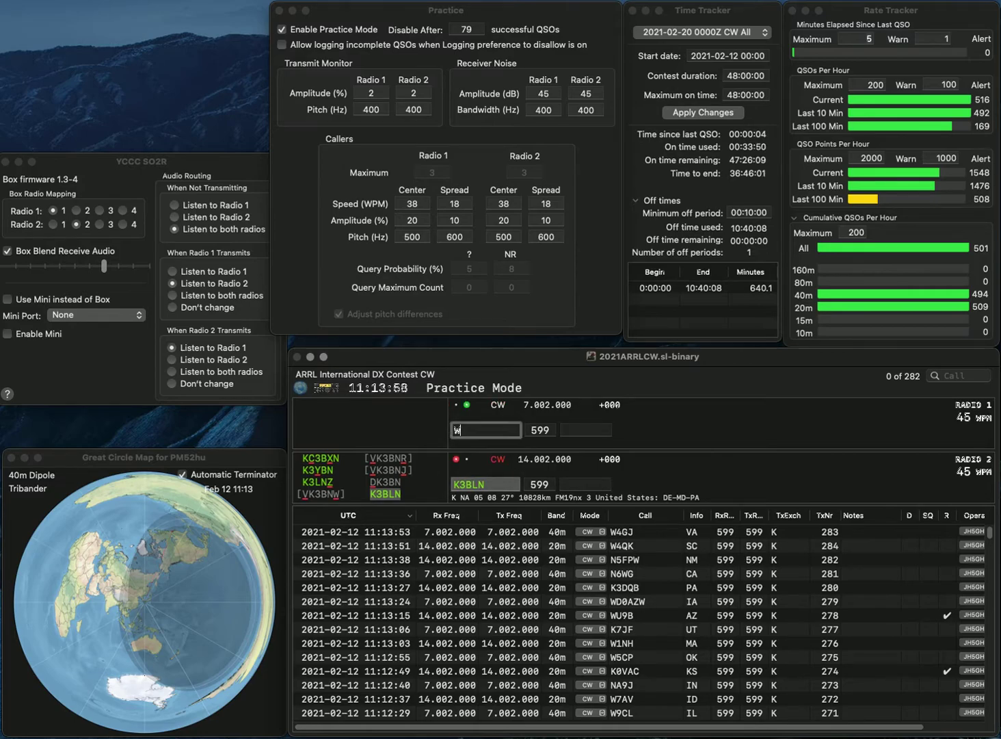
text(3KKO)
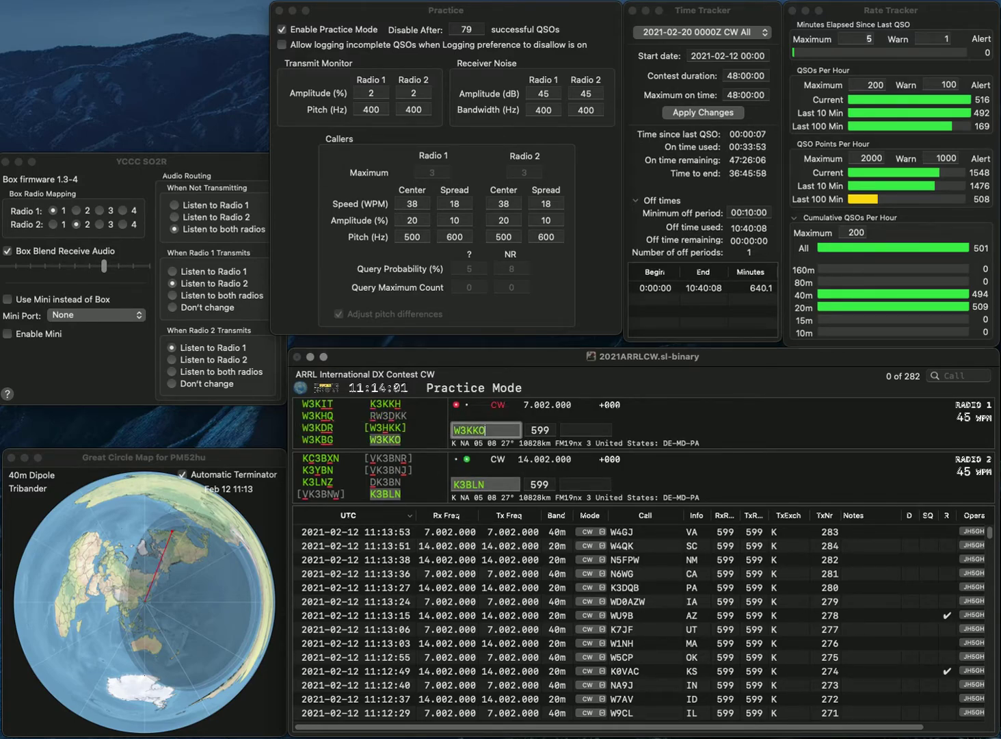
key(Return)
key(space)
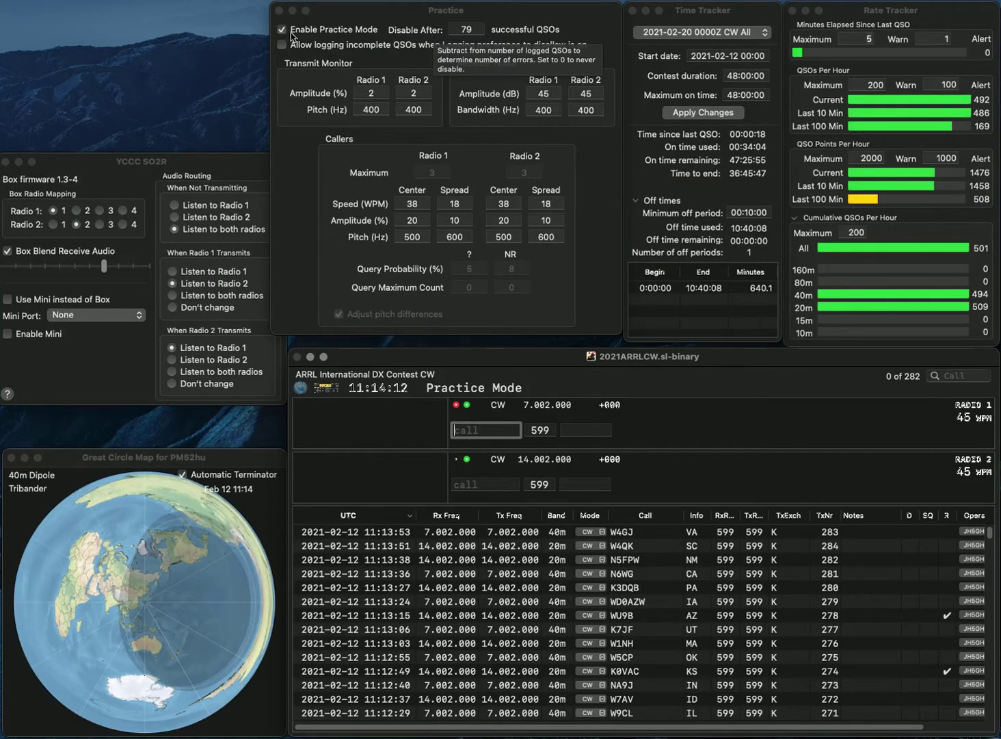
click(456, 29)
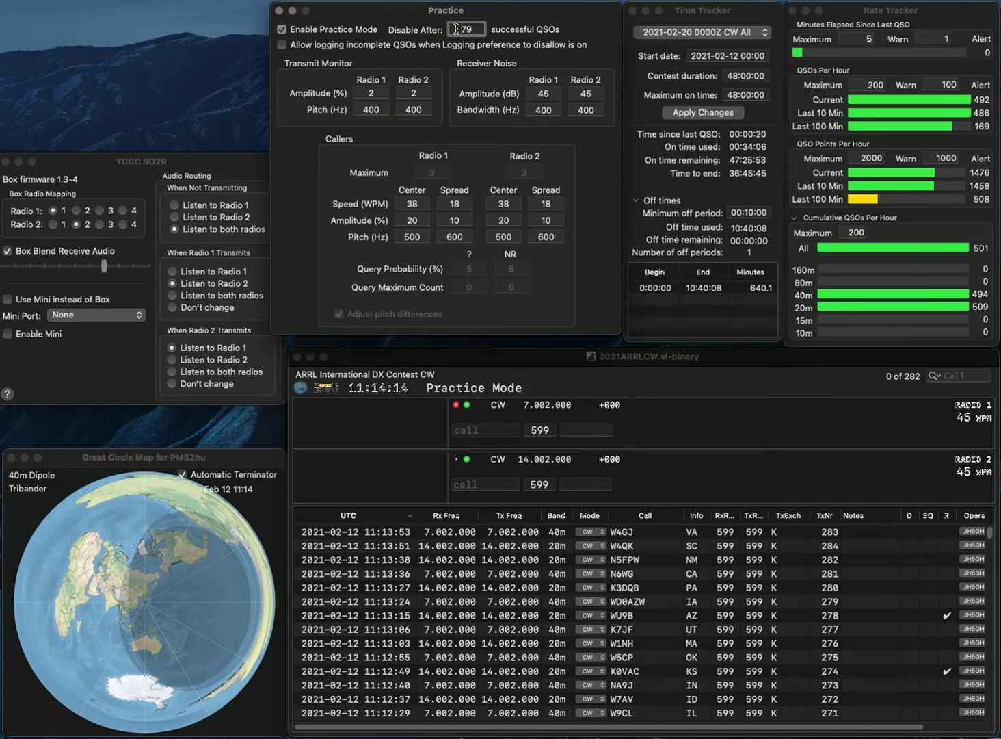
key(Delete)
key(Delete)
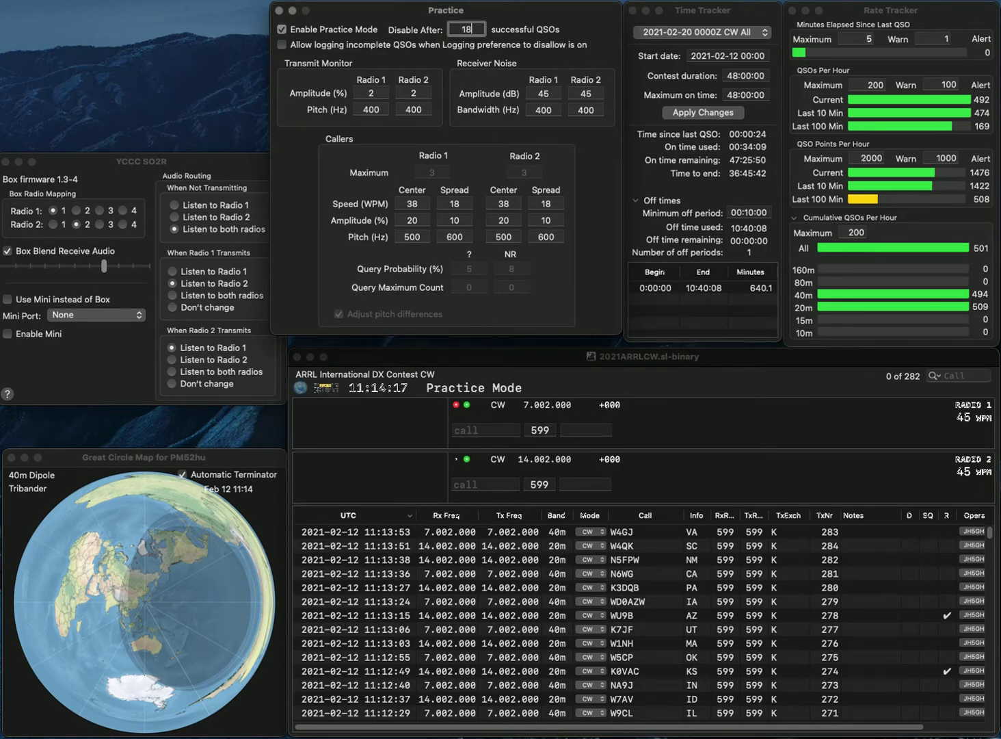
click(282, 31)
click(281, 30)
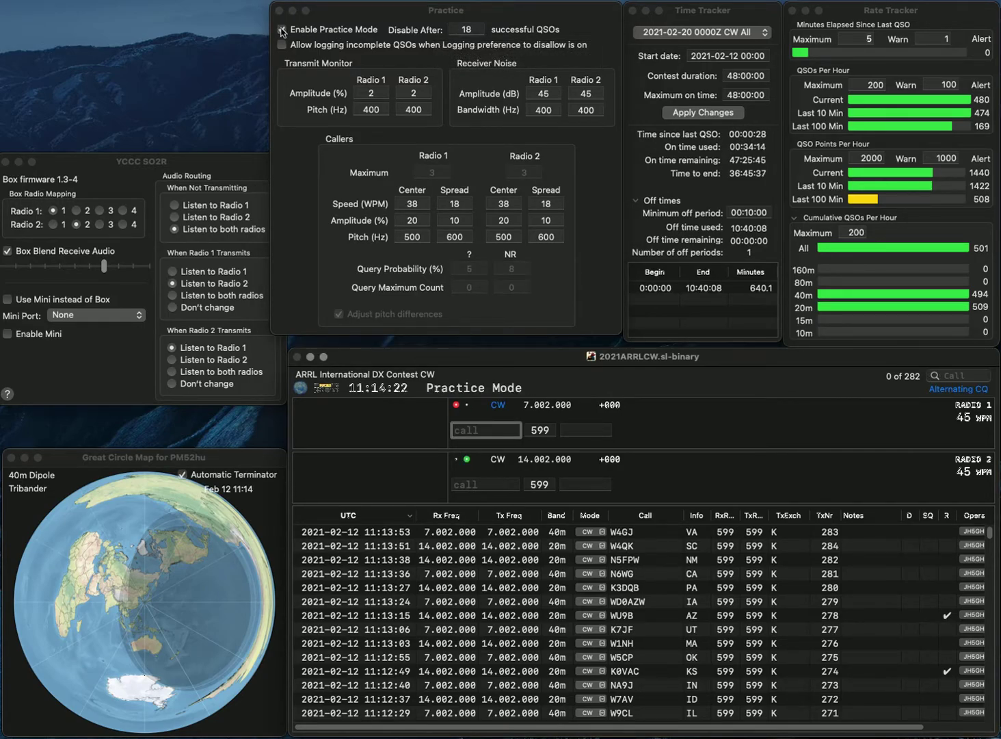
text(N2GG)
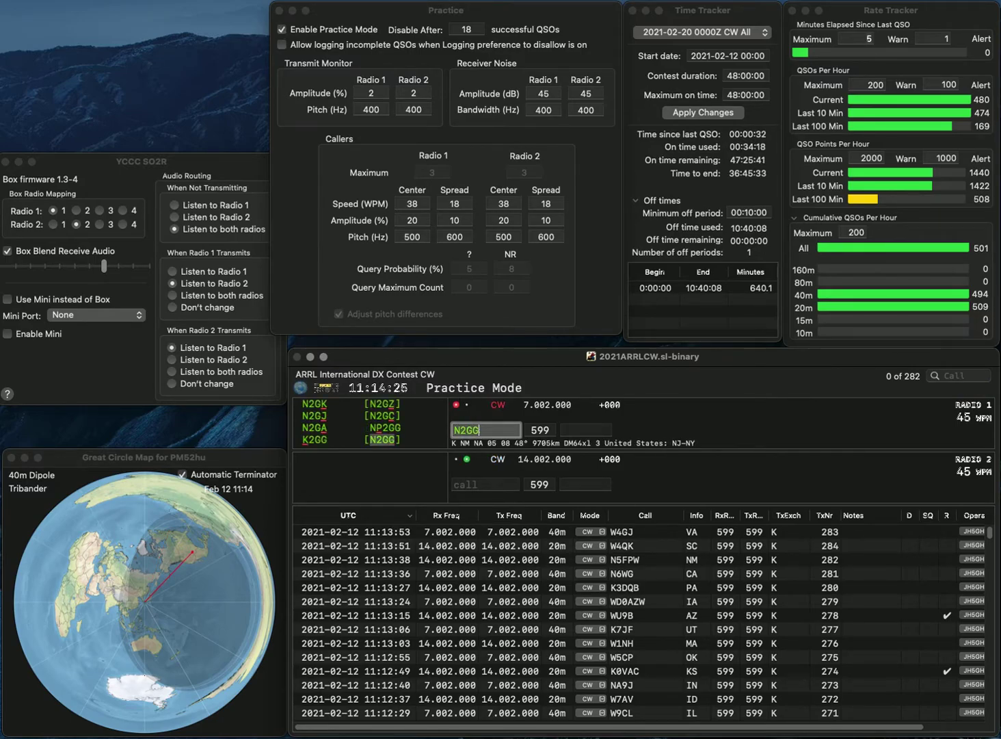
key(Return)
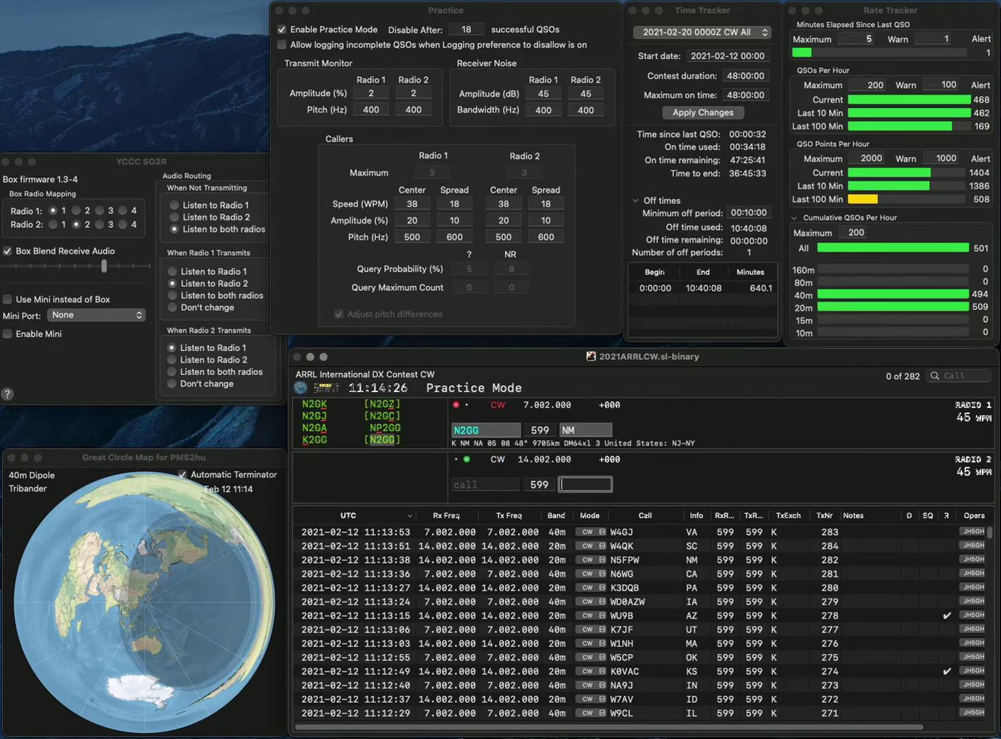
text(8SMK)
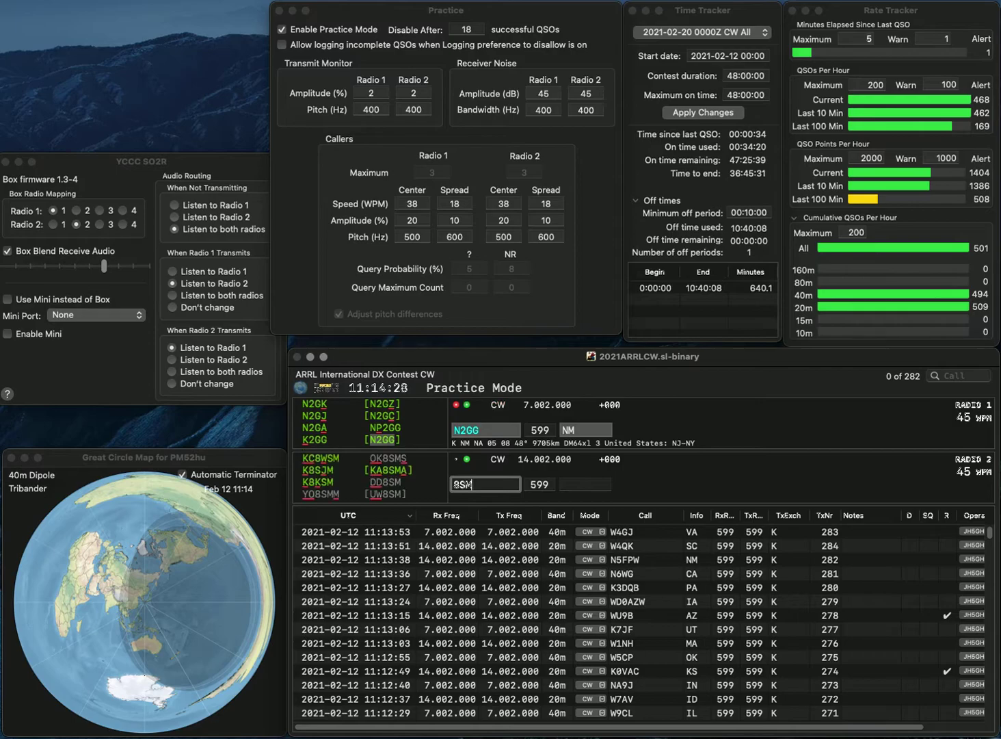
key(Home)
text(W)
key(BackSpace)
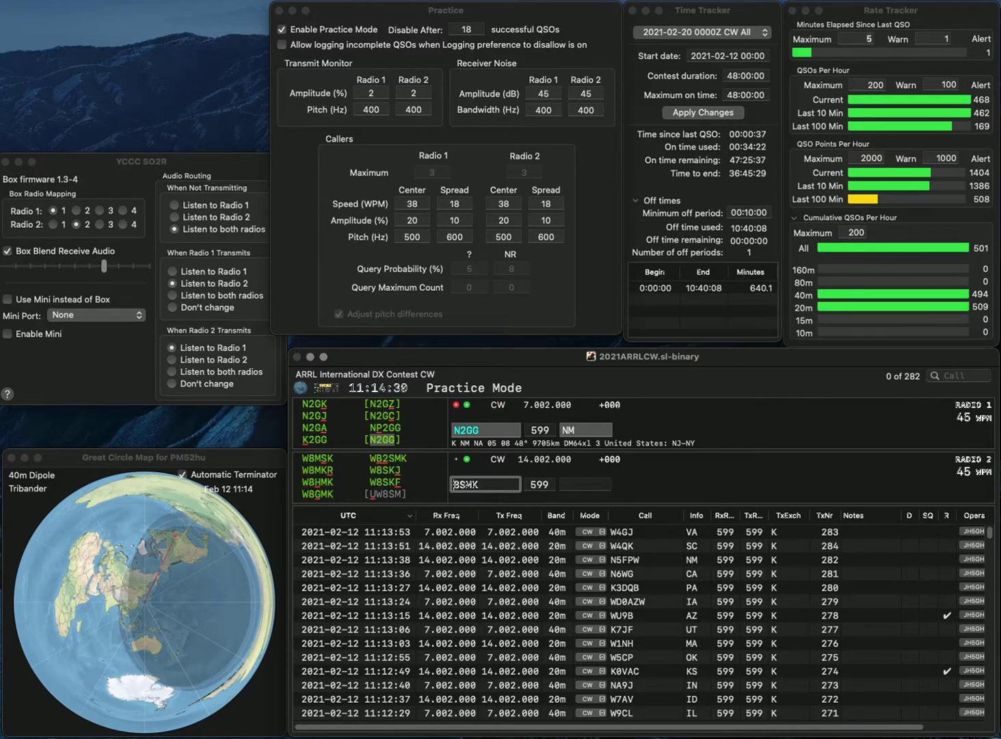
text(N)
key(Return)
key(Return)
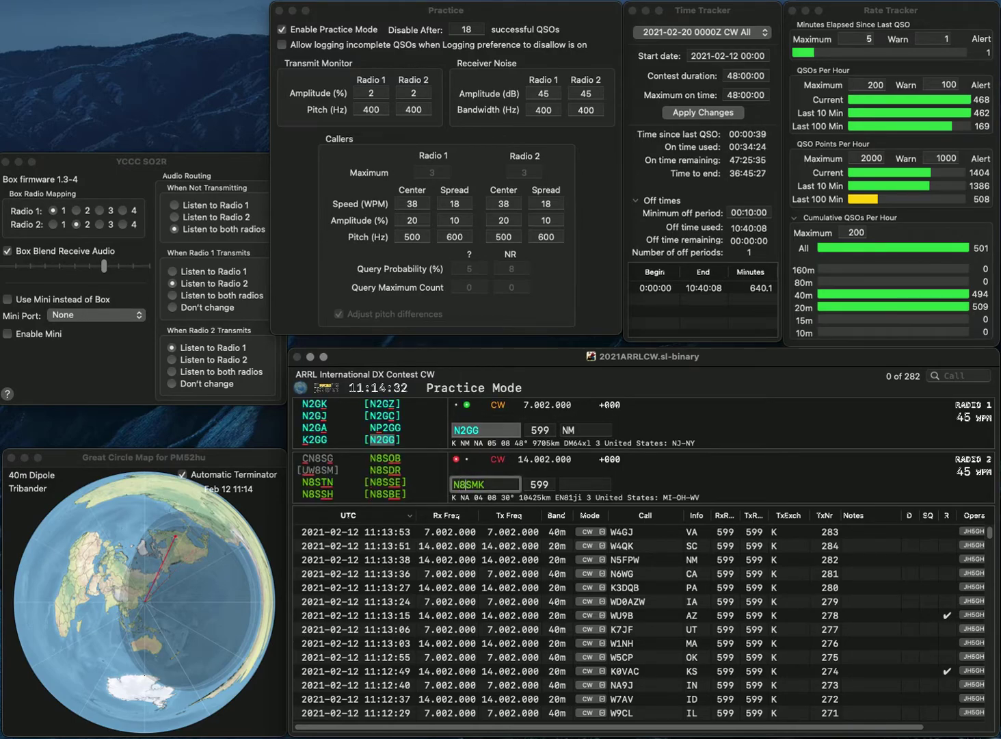
text(O)
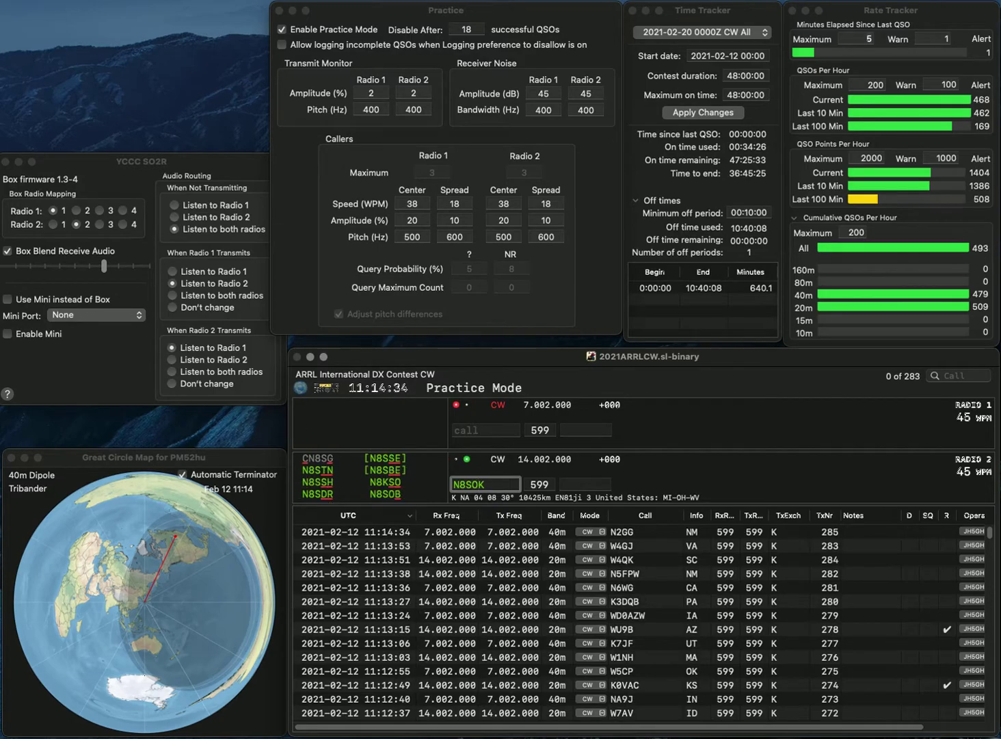
key(Home)
text(W)
key(Delete)
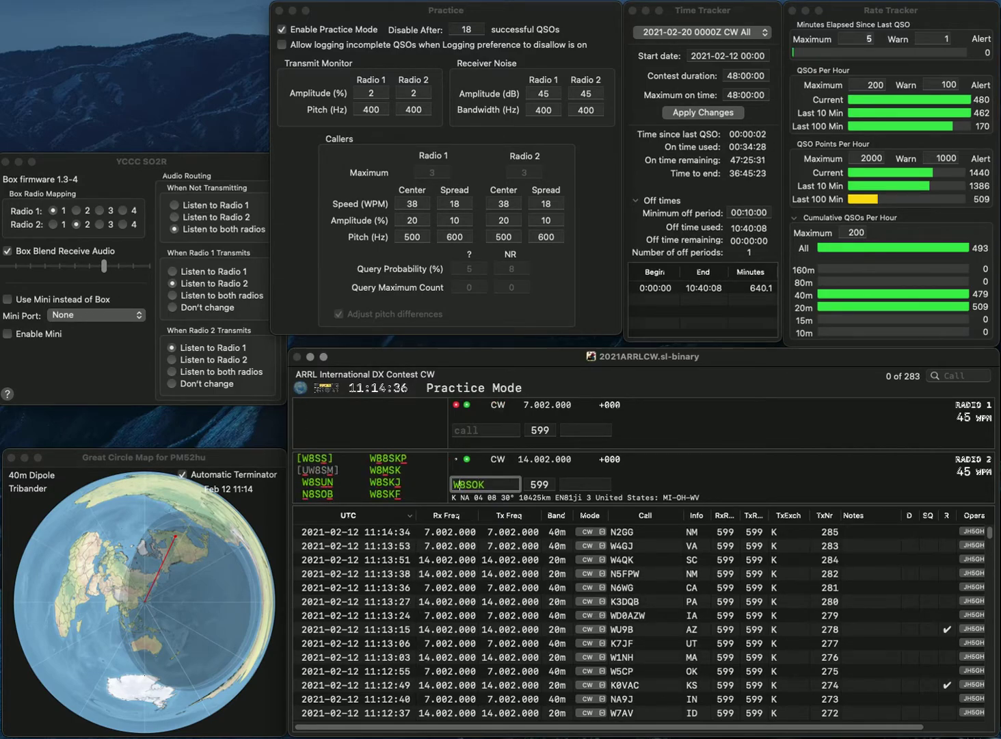
text(H)
key(Delete)
text(M)
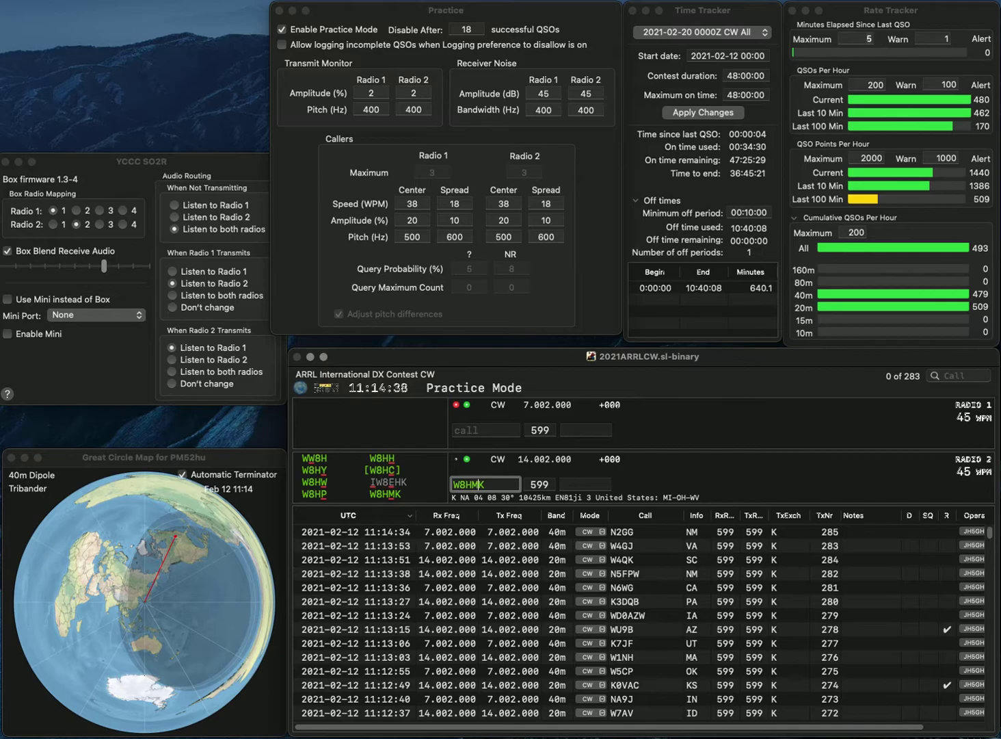
key(Return)
text(P)
key(Tab)
key(Tab)
key(Tab)
key(Return)
Send N1C on Radio 1 and log W8HMK with exchange OH
text(N1C)
key(Return)
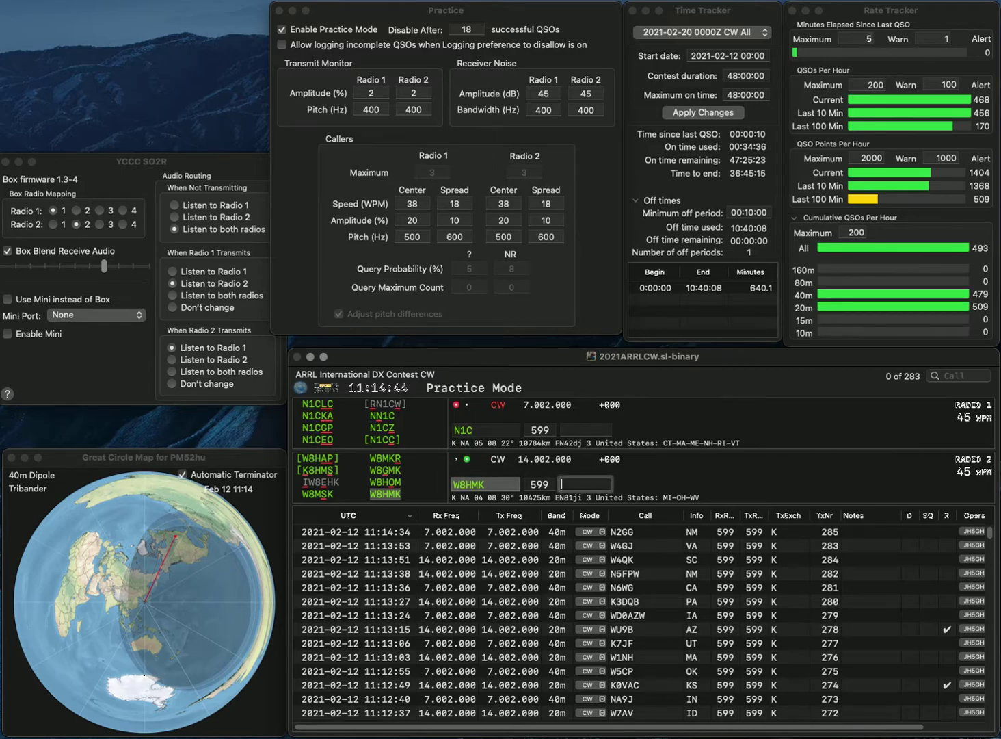
text(M)
key(BackSpace)
text(OH)
key(Return)
Complete NN1C on Radio 1, enter N0DD on Radio 2, and log NN1C with MA
text(N)
key(Return)
text(N0DDS)
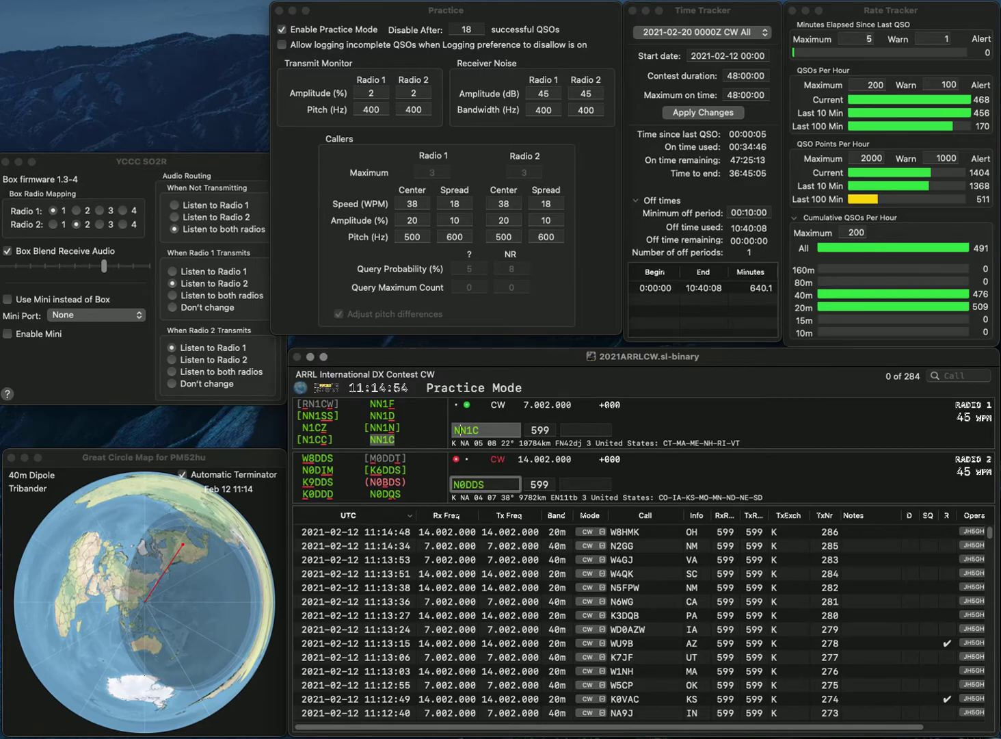
key(space)
text(MA)
key(Return)
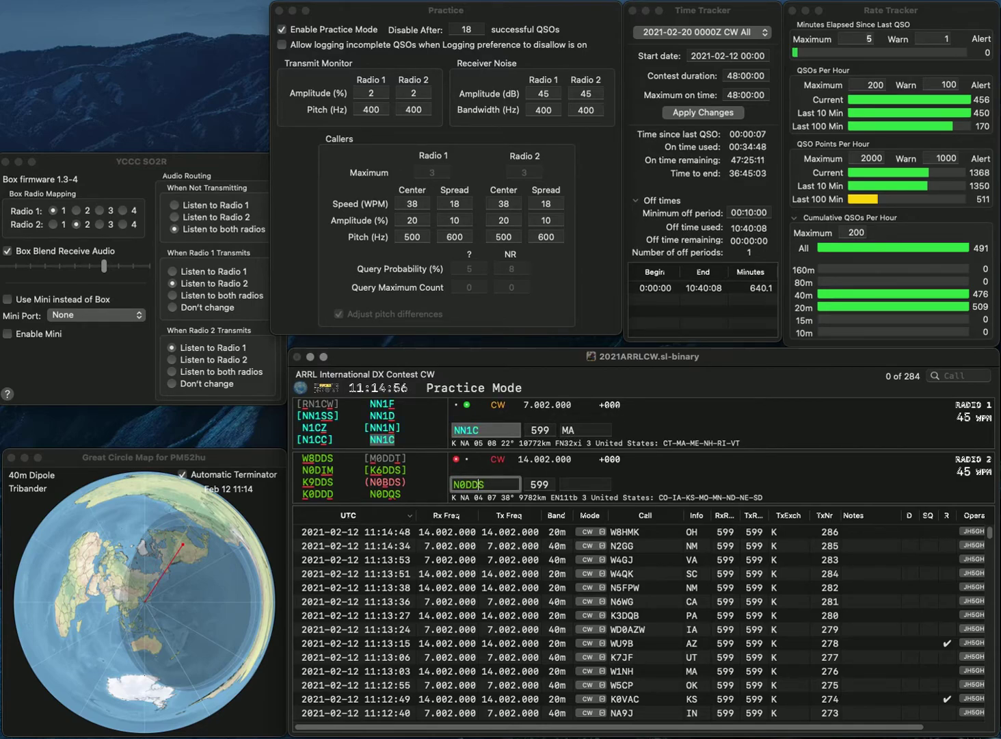
key(Return)
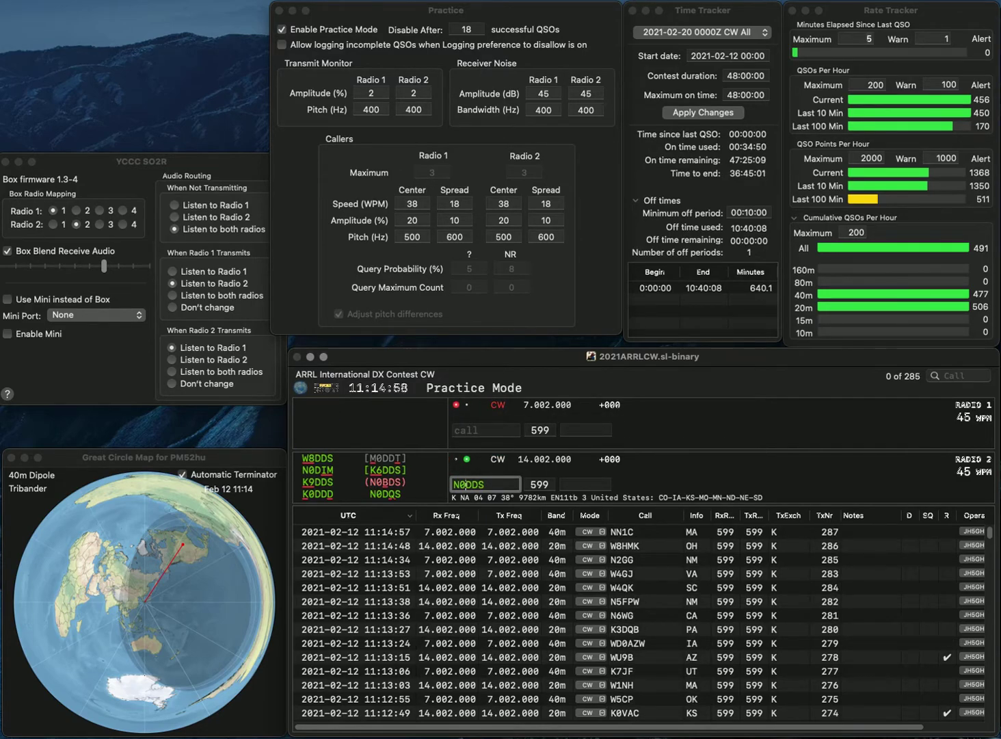
key(Delete)
text(B)
key(Return)
text(W4AG)
key(Return)
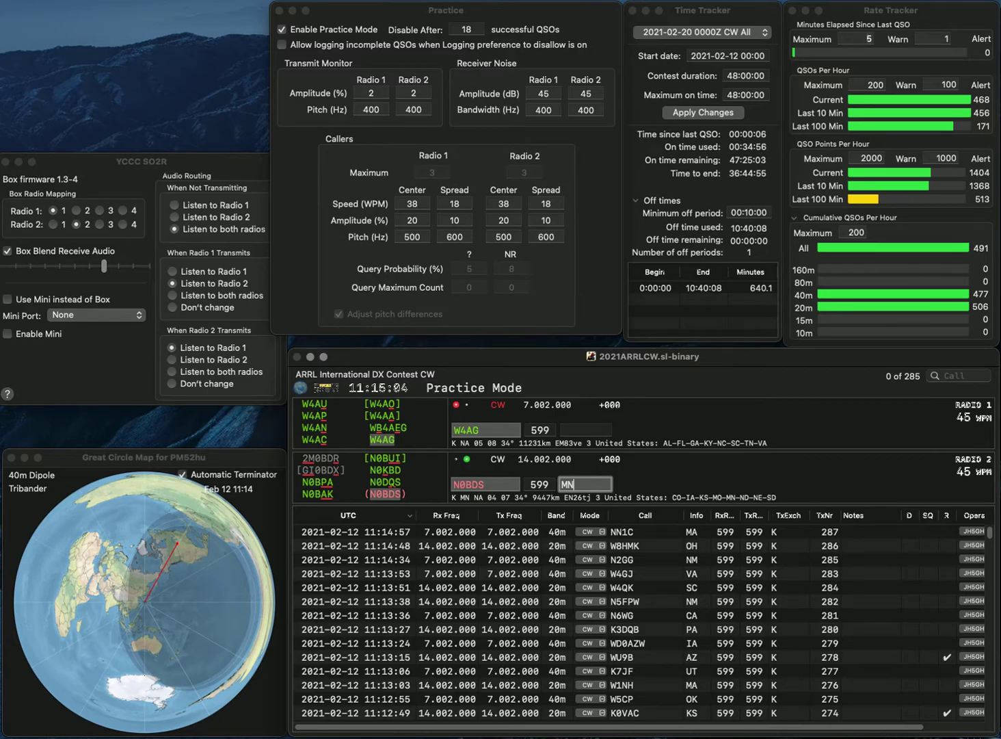
key(Return)
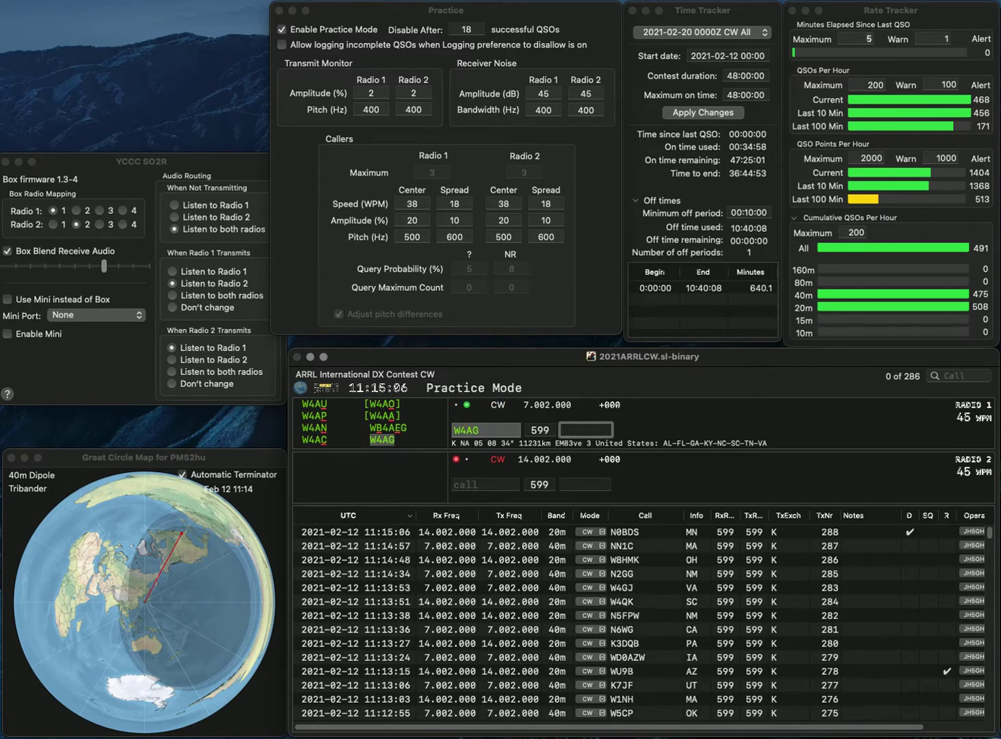
text(GA)
key(Return)
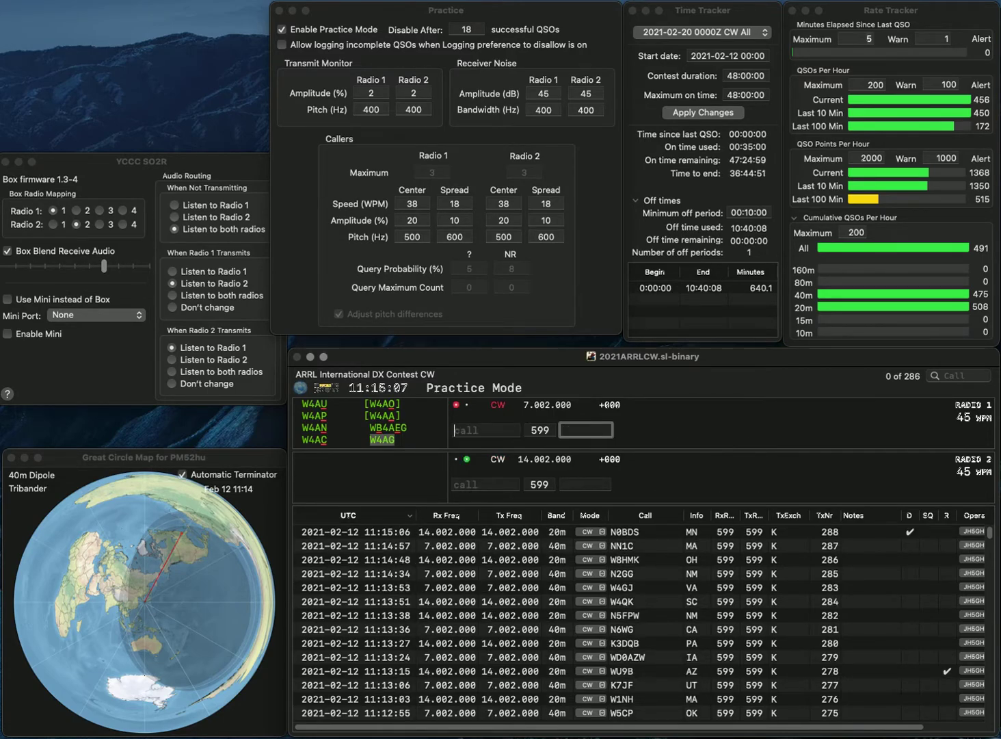
text(KD9NGT)
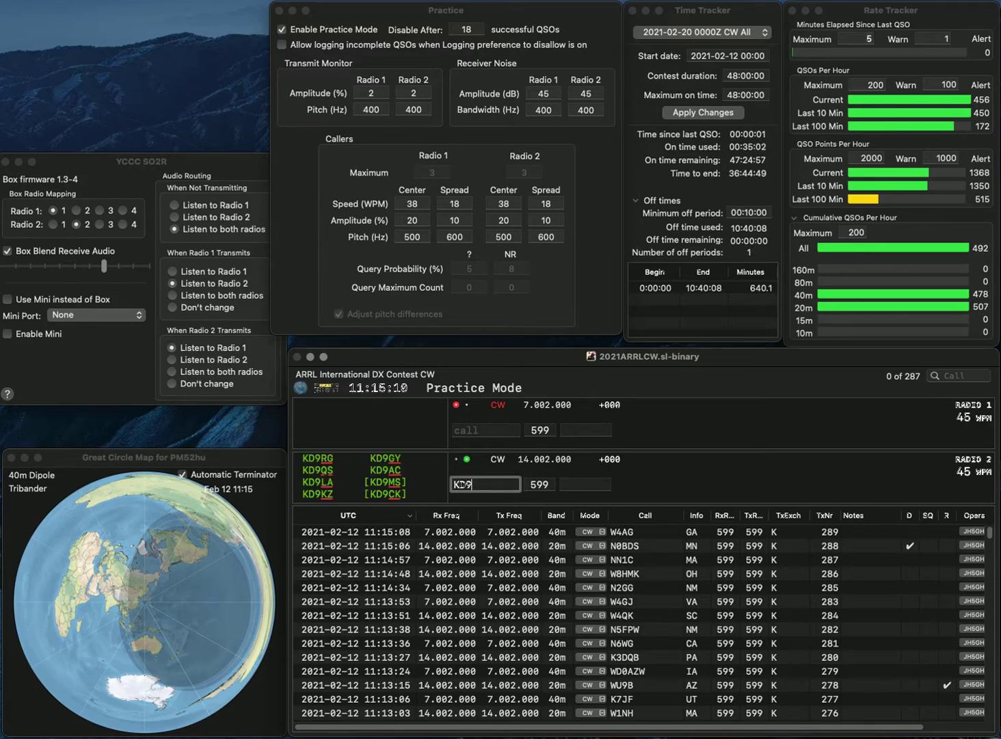
key(Return)
text(N9QVQ)
key(Return)
key(Tab)
key(Tab)
text(IL)
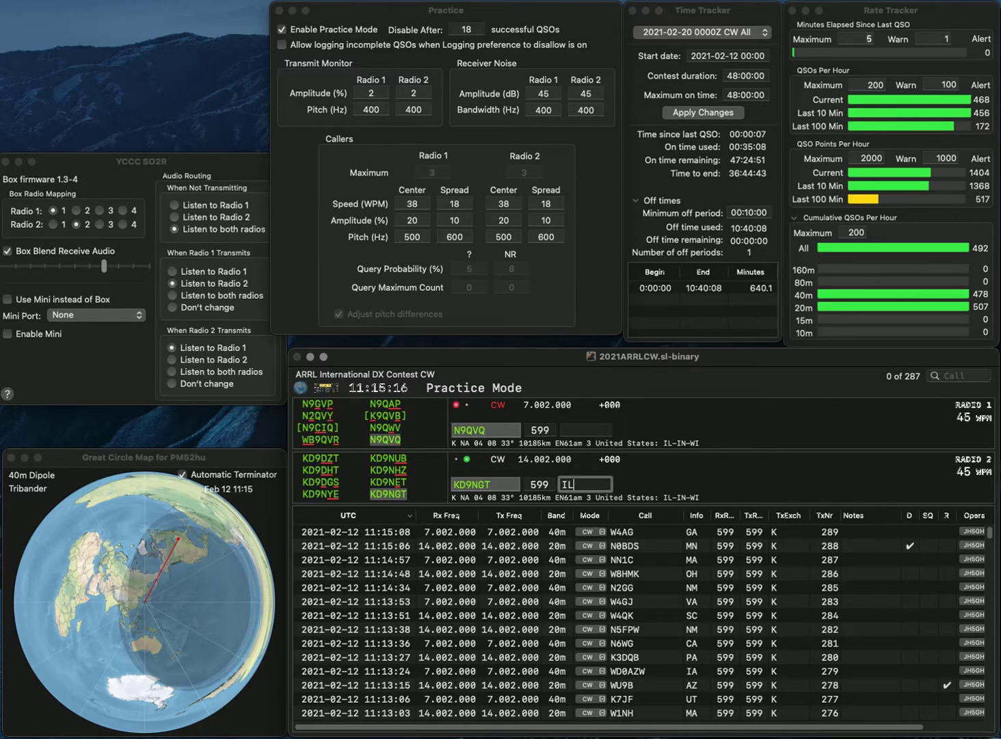
key(Return)
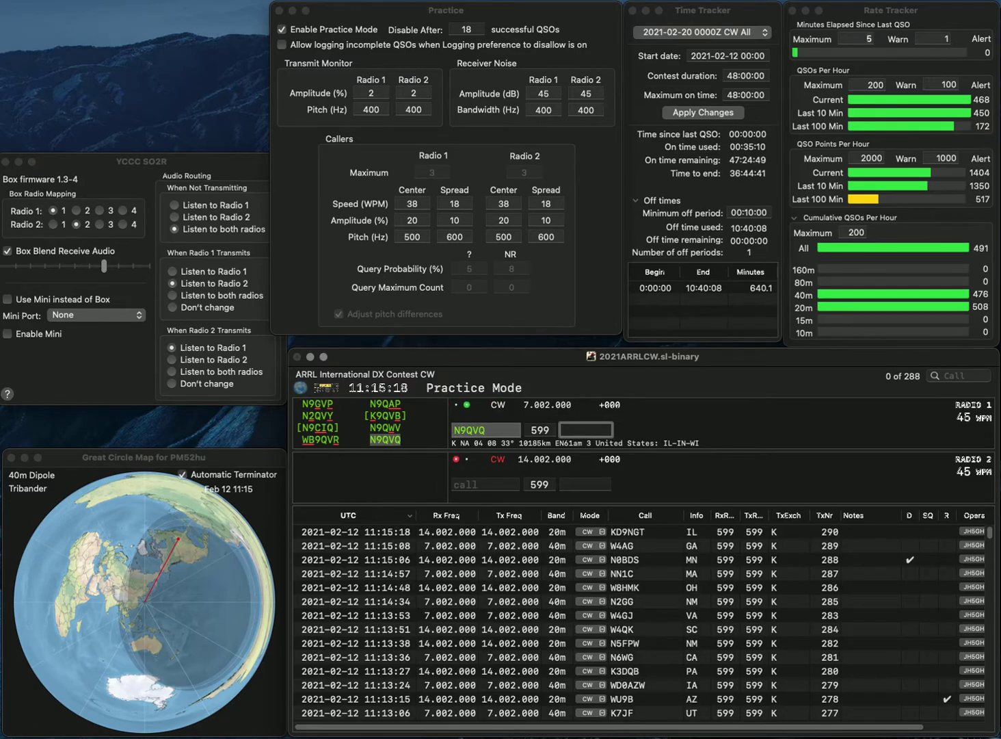
text(IL)
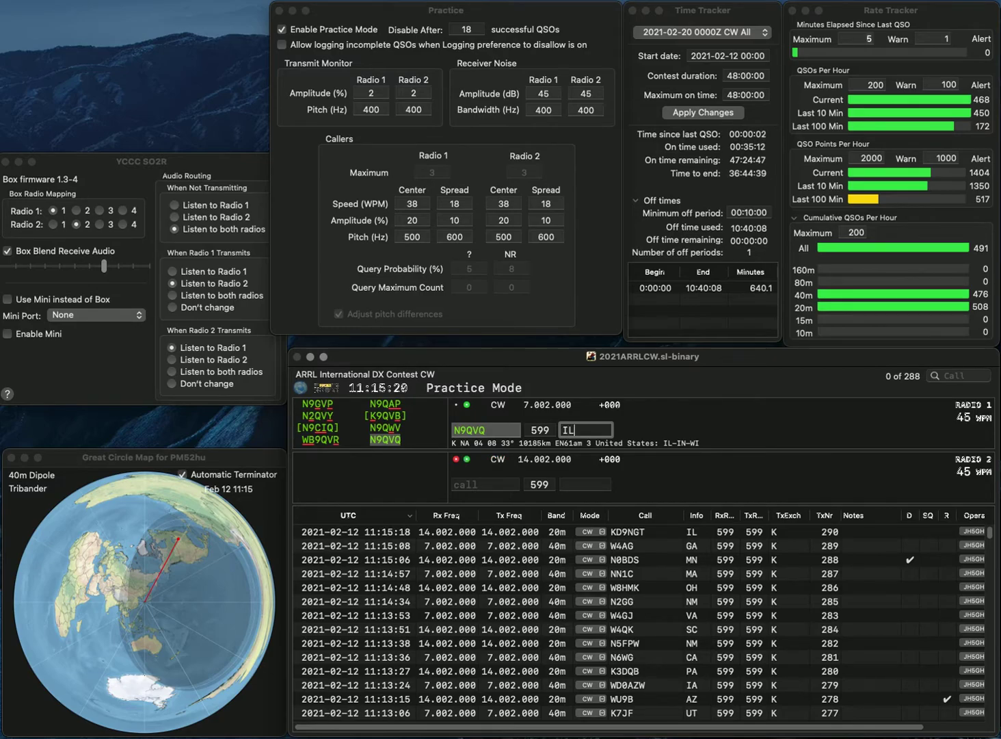
key(Return)
Log AD7OG with WA and the corrected AF4CM with VA
text(AD7OG)
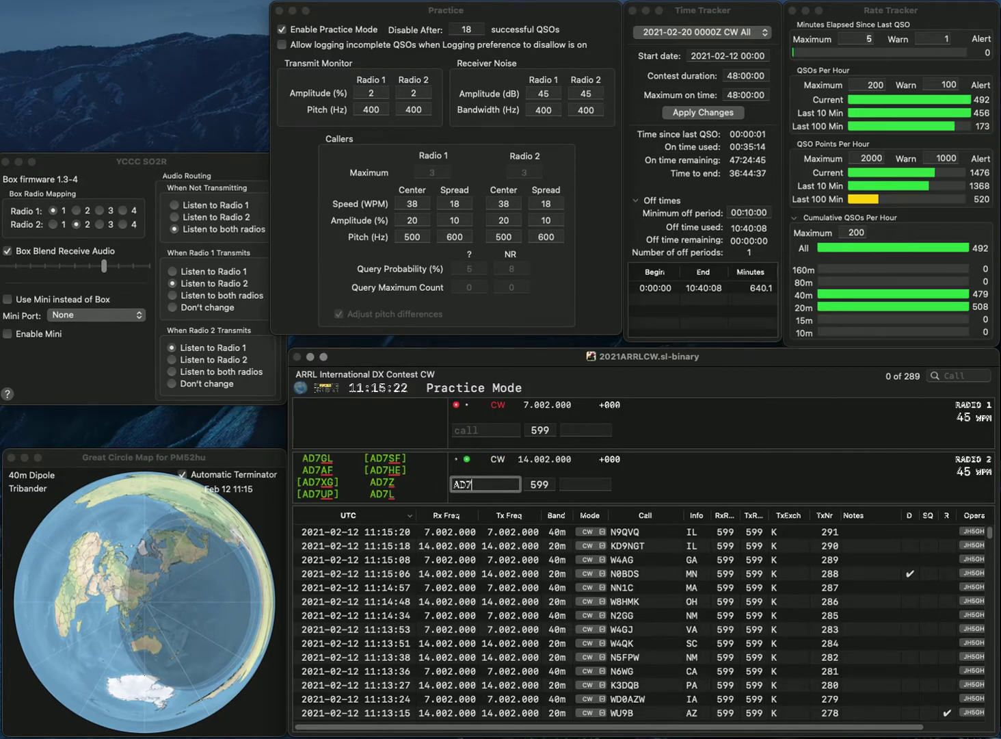
key(Return)
text(F4CM)
key(BackSpace)
text(CM)
key(Home)
text(A)
key(Return)
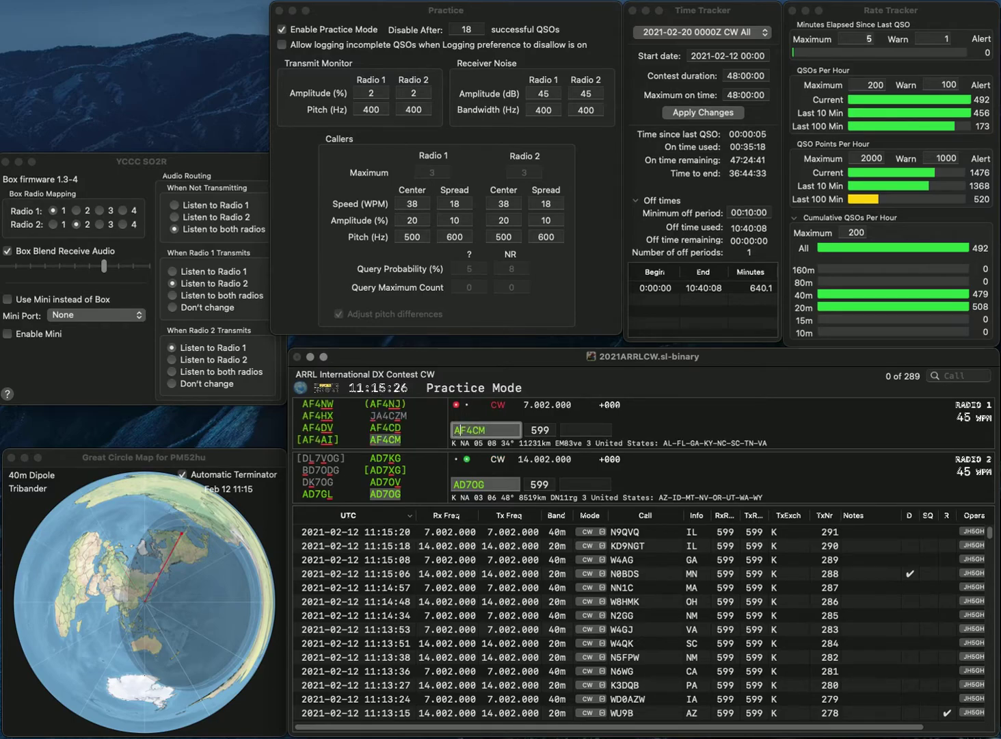
text(WA)
key(Return)
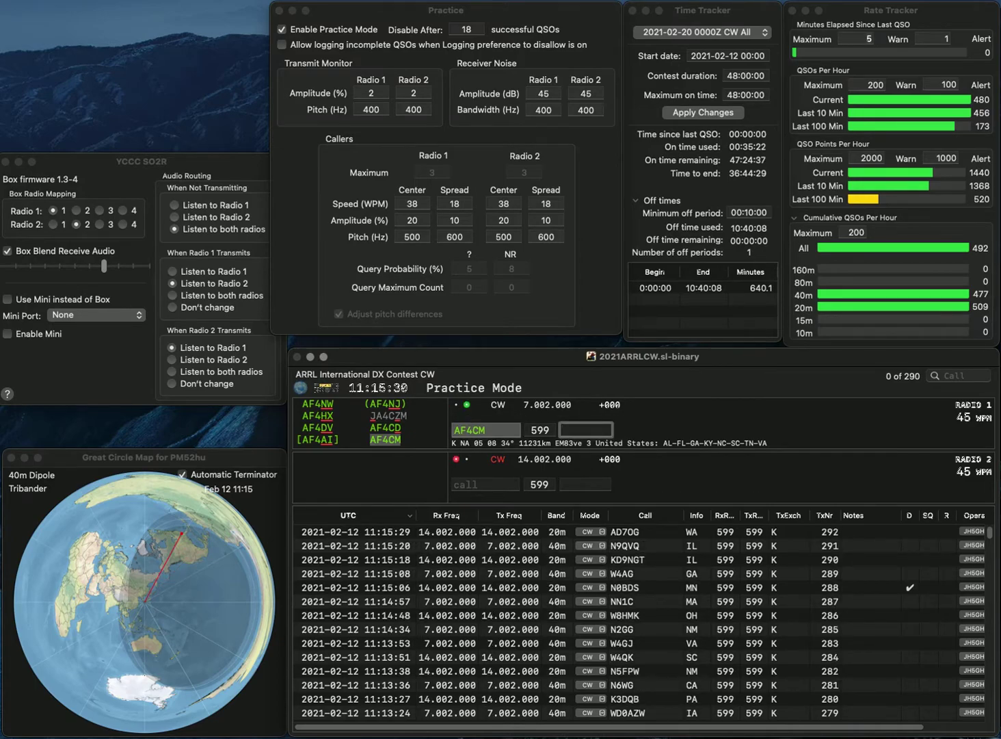
text(VA)
key(Return)
text(W7WM)
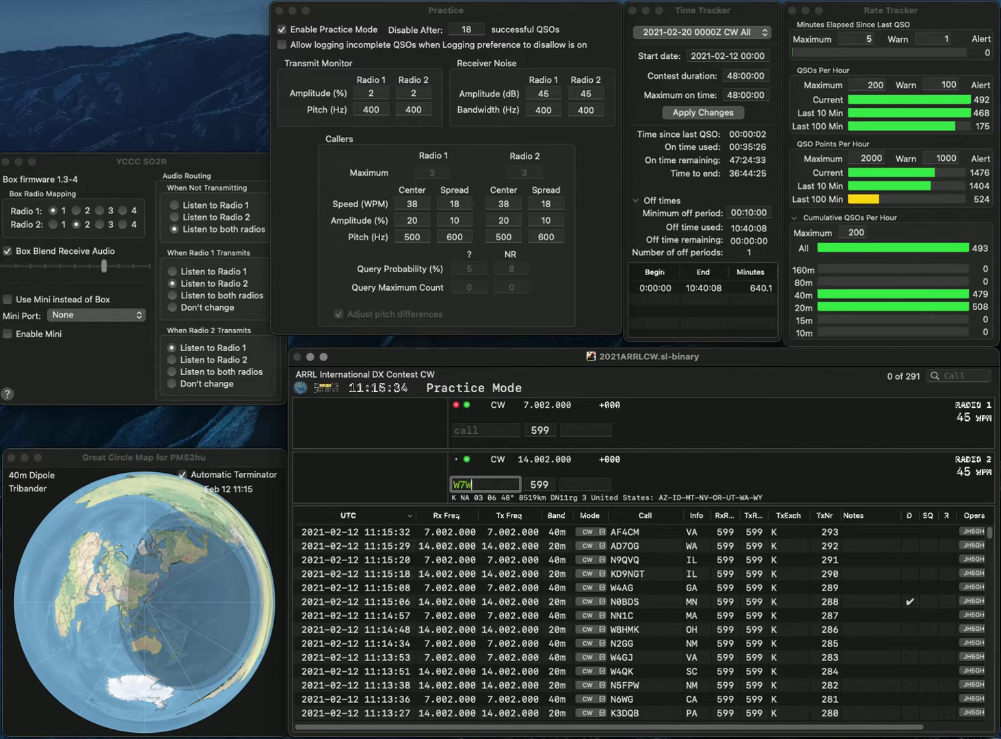
key(Return)
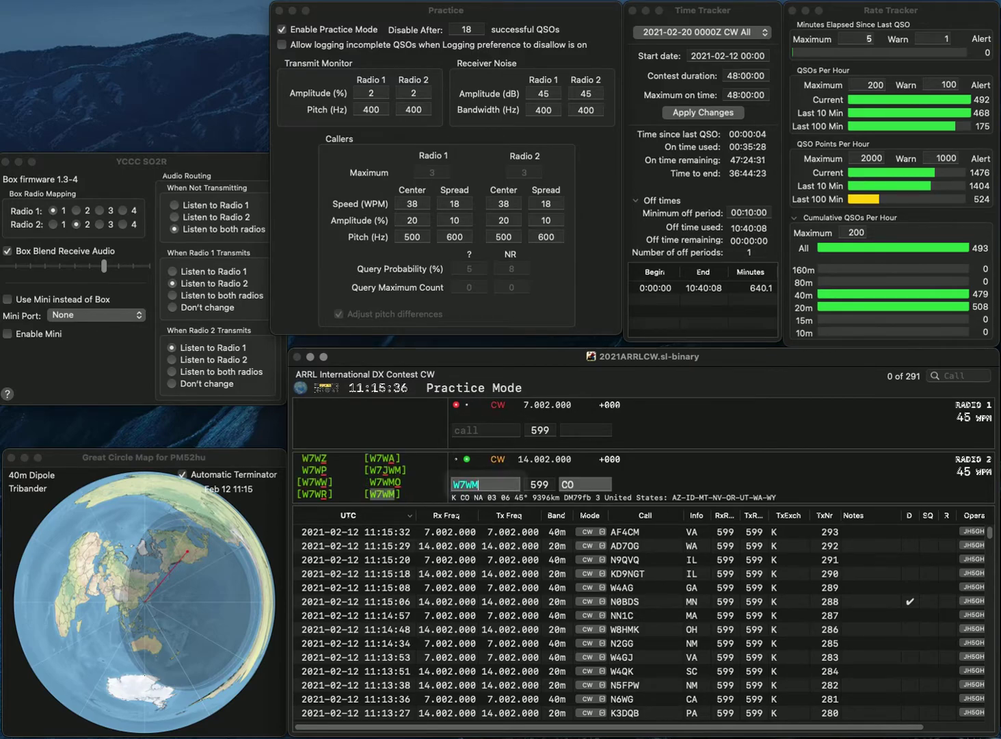
text(KQ4P)
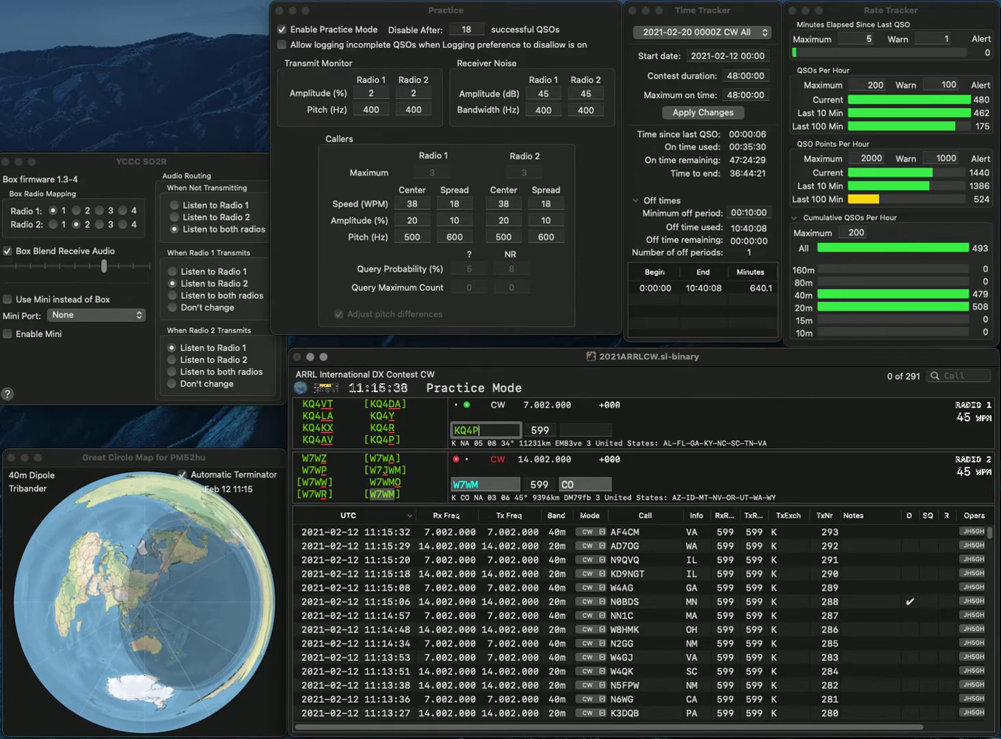
key(Return)
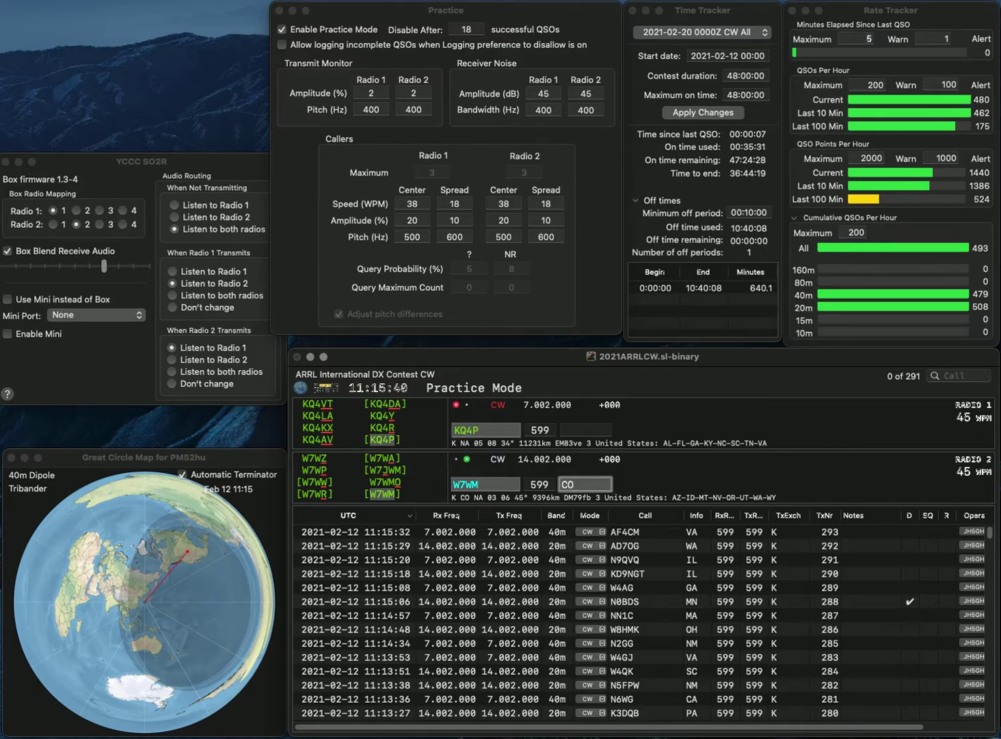
key(Return)
key(Return)
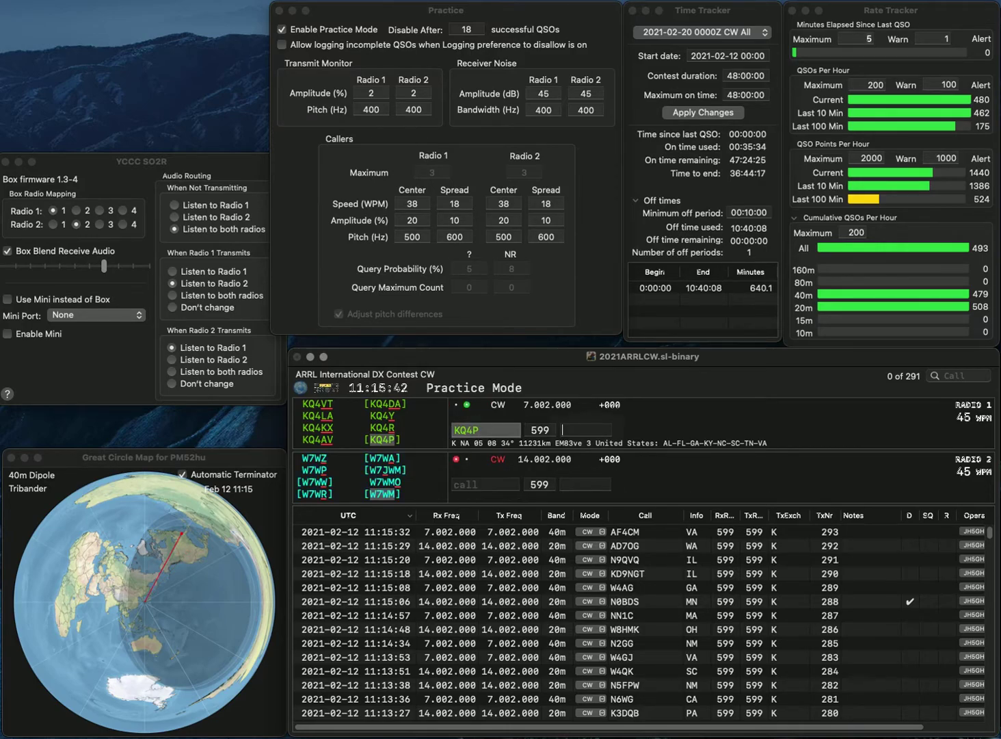
text(AL)
key(Return)
text(VE6)
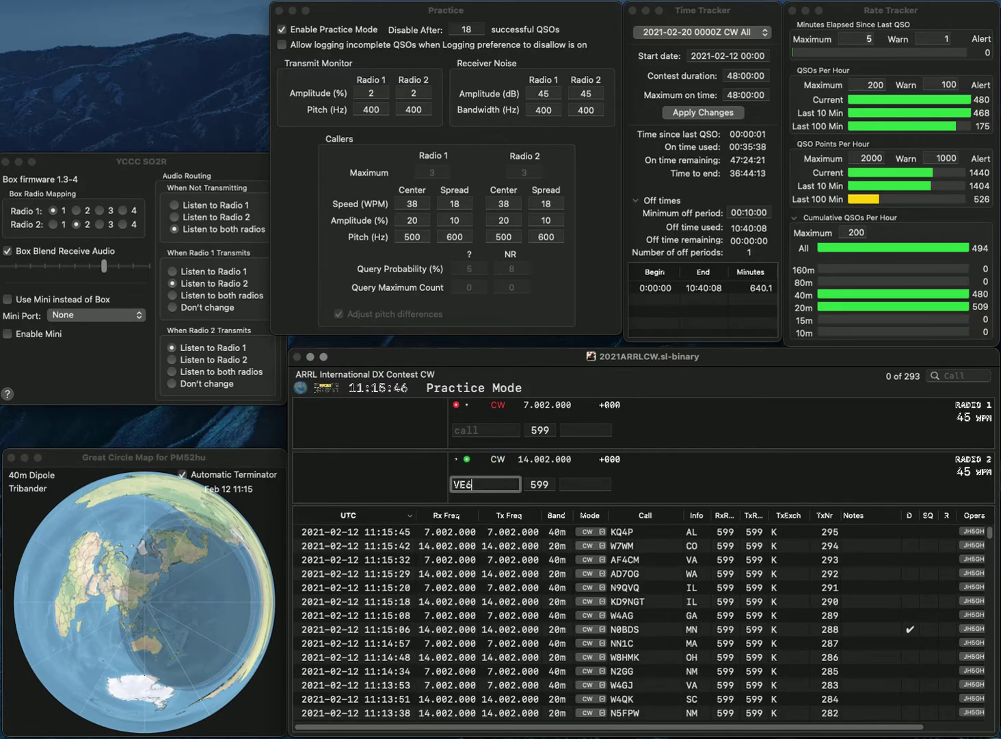
text(CA)
key(Return)
text(WA7AXT)
key(Return)
key(Return)
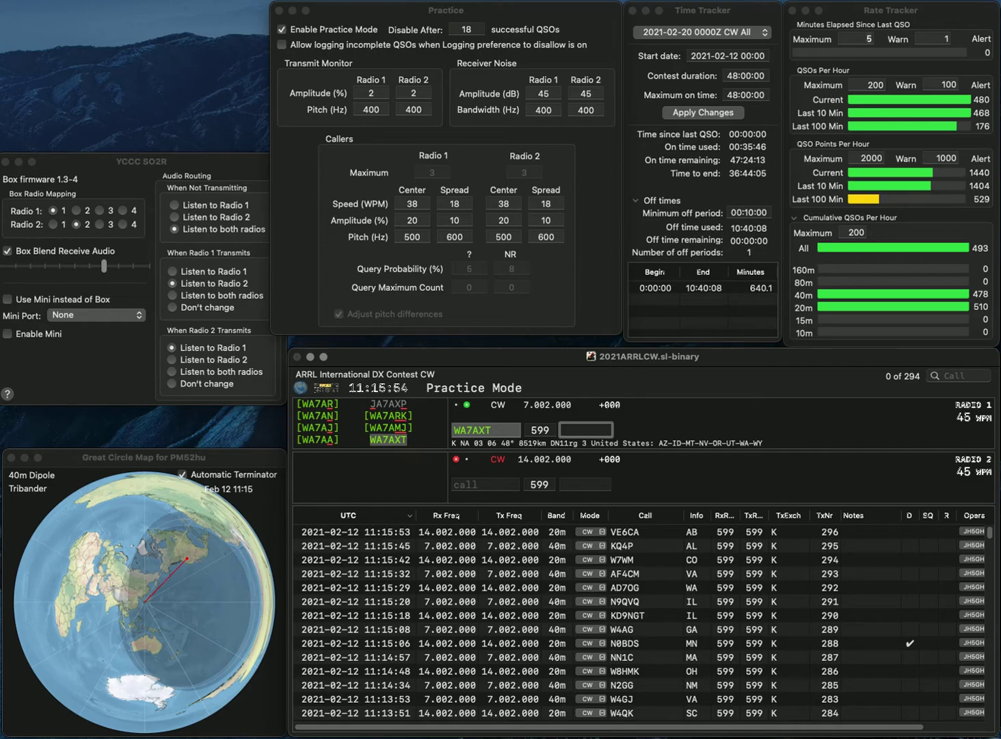
text(WY)
key(Return)
text(VA1CH)
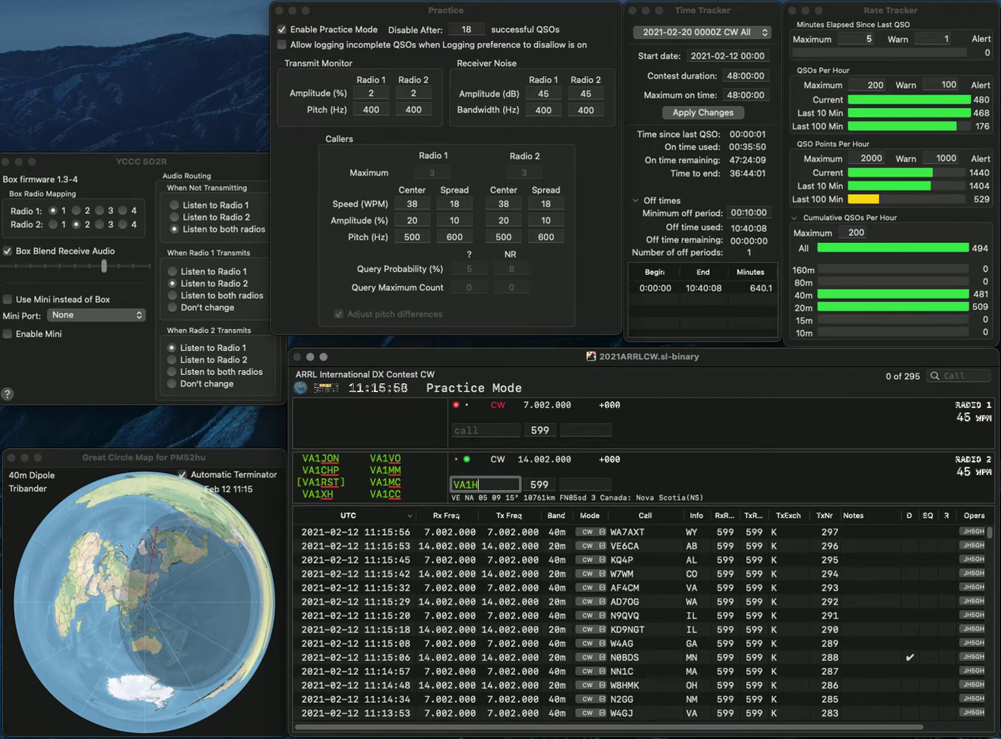
text(P)
key(Left)
key(Left)
text(C)
key(Return)
text(6POT)
key(Home)
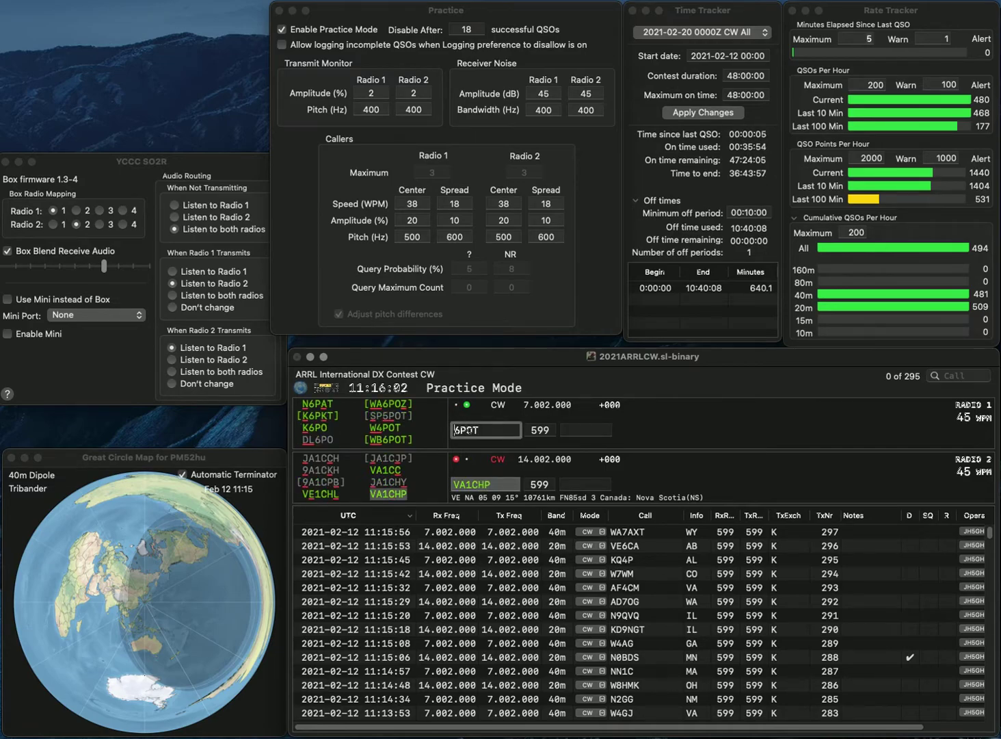
text(WB)
key(Return)
key(space)
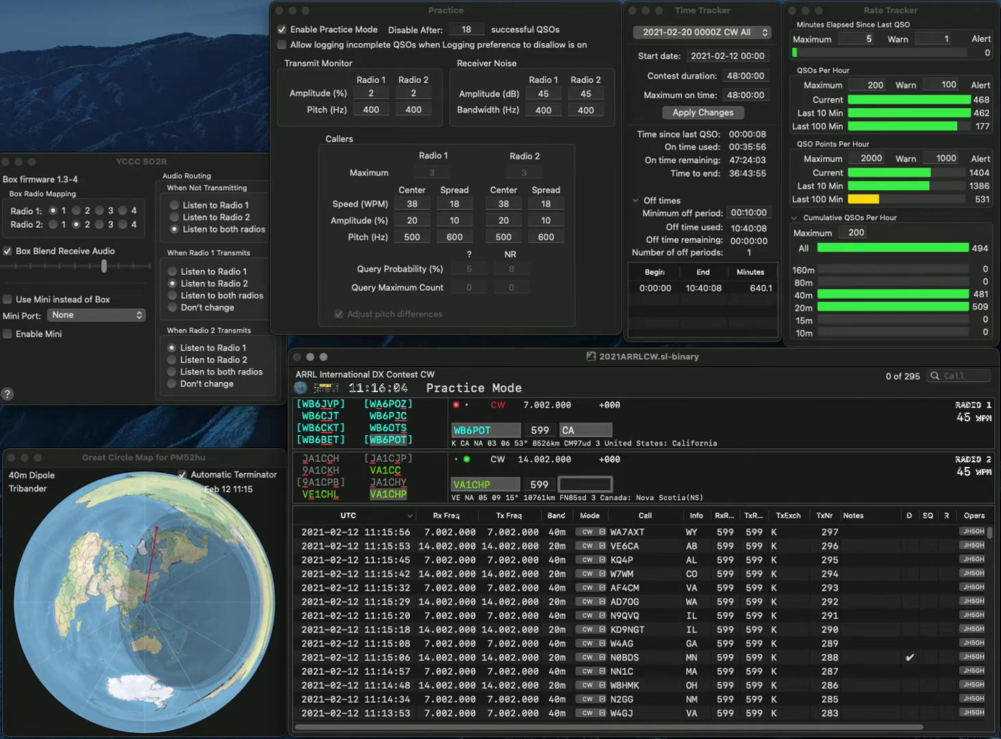
text(NS)
key(Return)
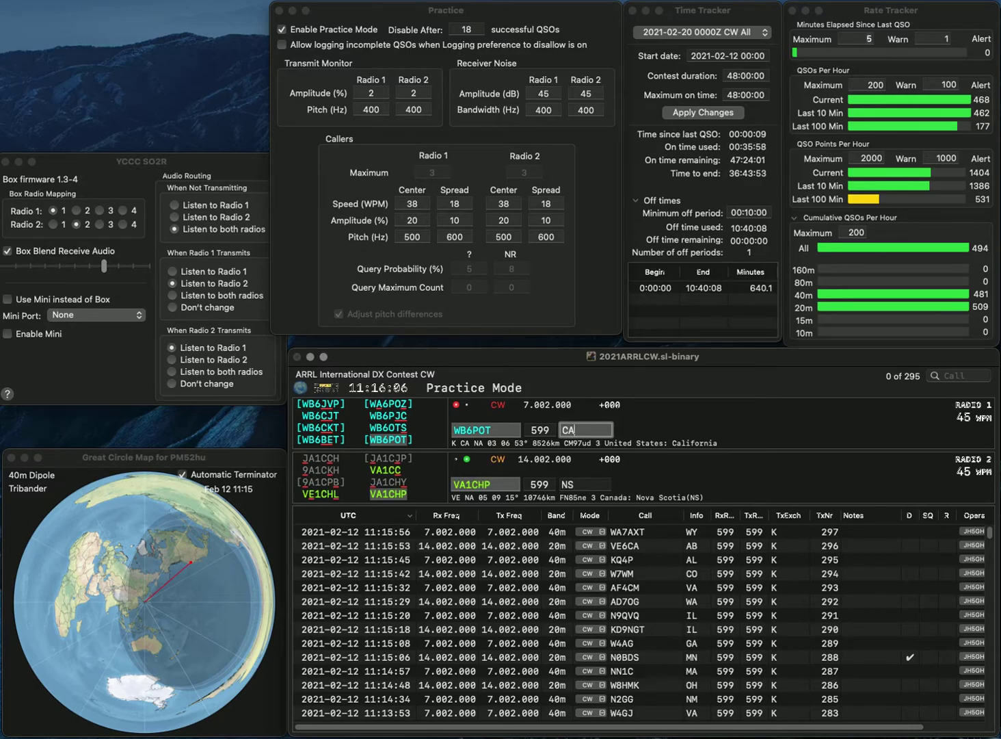
key(Return)
Work N5TOO and N0EO, logging them with AL and SD
text(N)
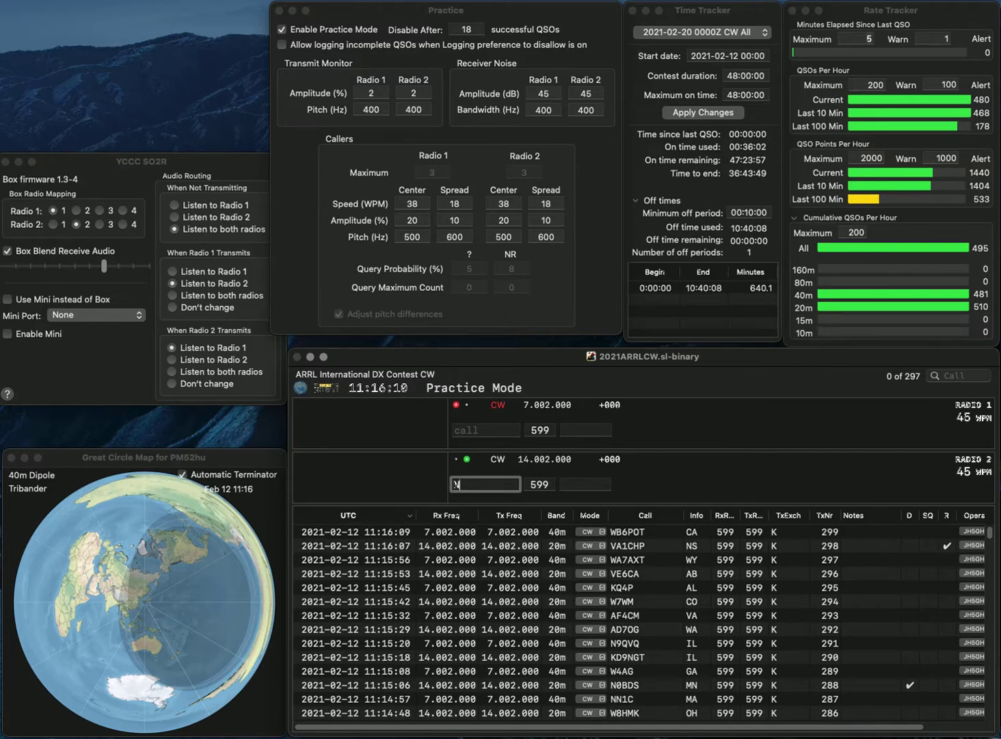
text(5TOO)
key(Return)
text(N)
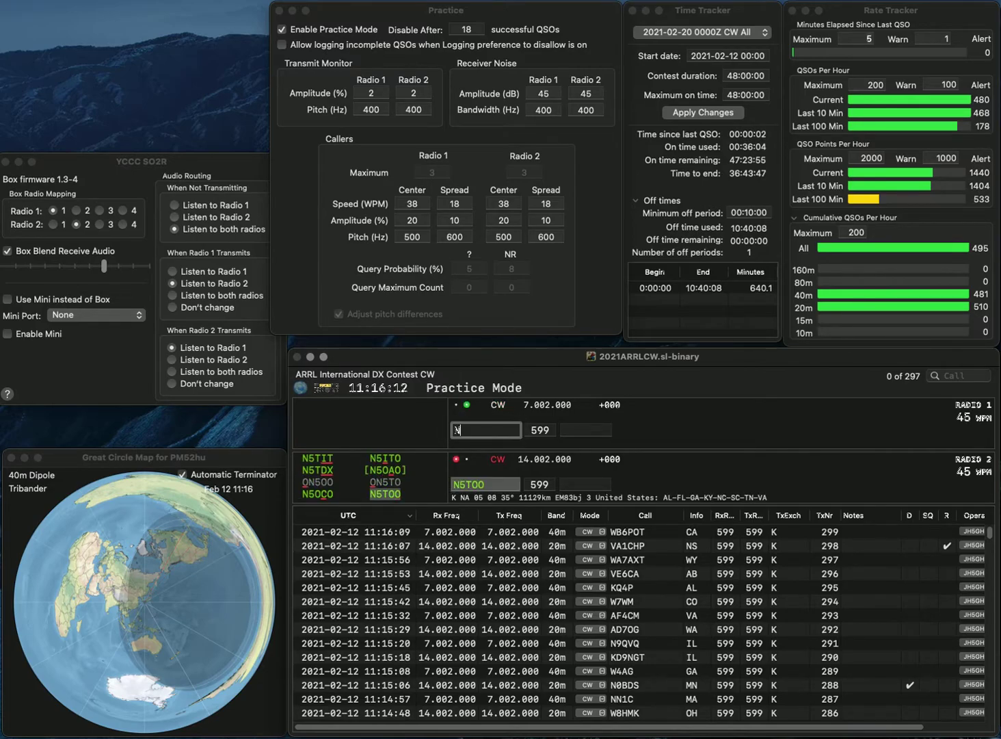
text(0EO)
key(Return)
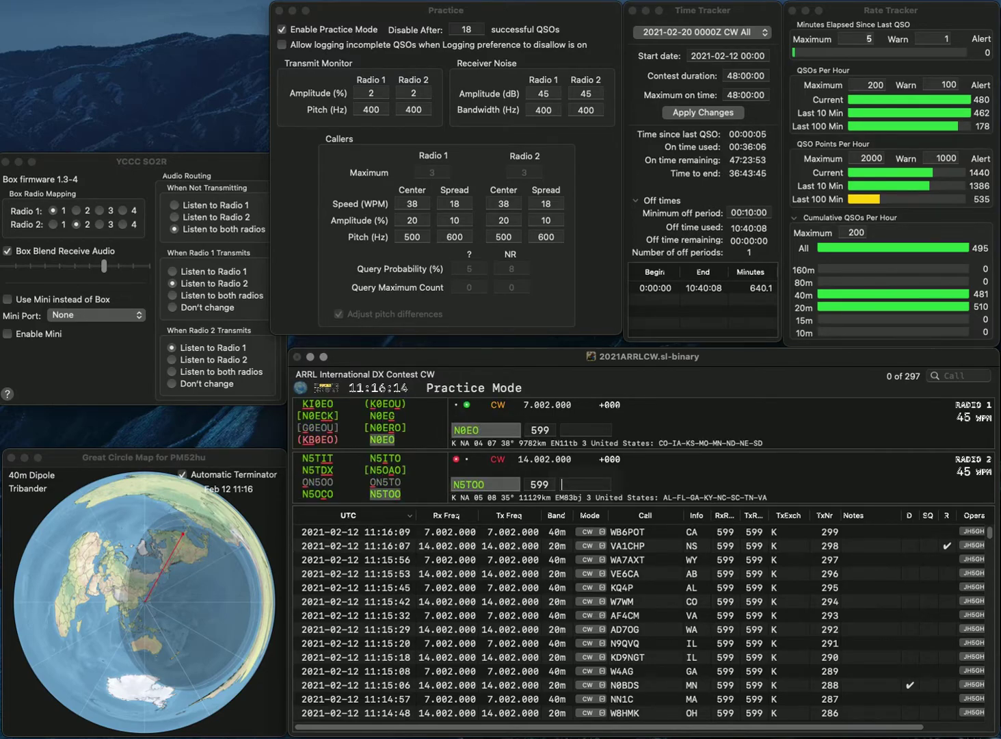
text(AL)
key(Return)
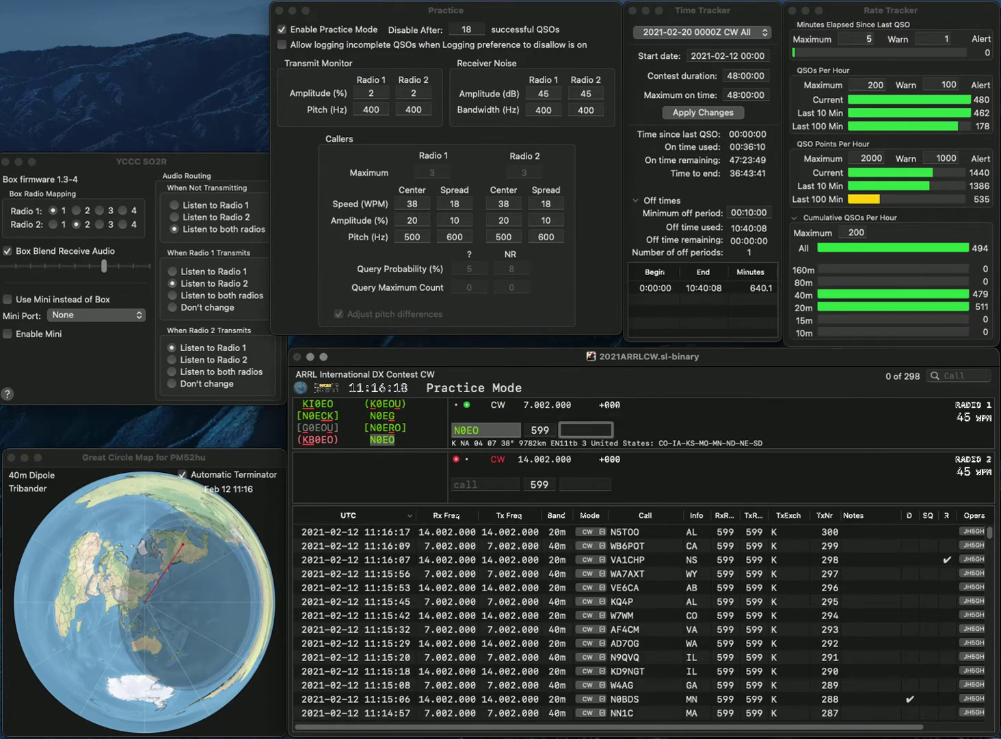
text(SD)
key(Return)
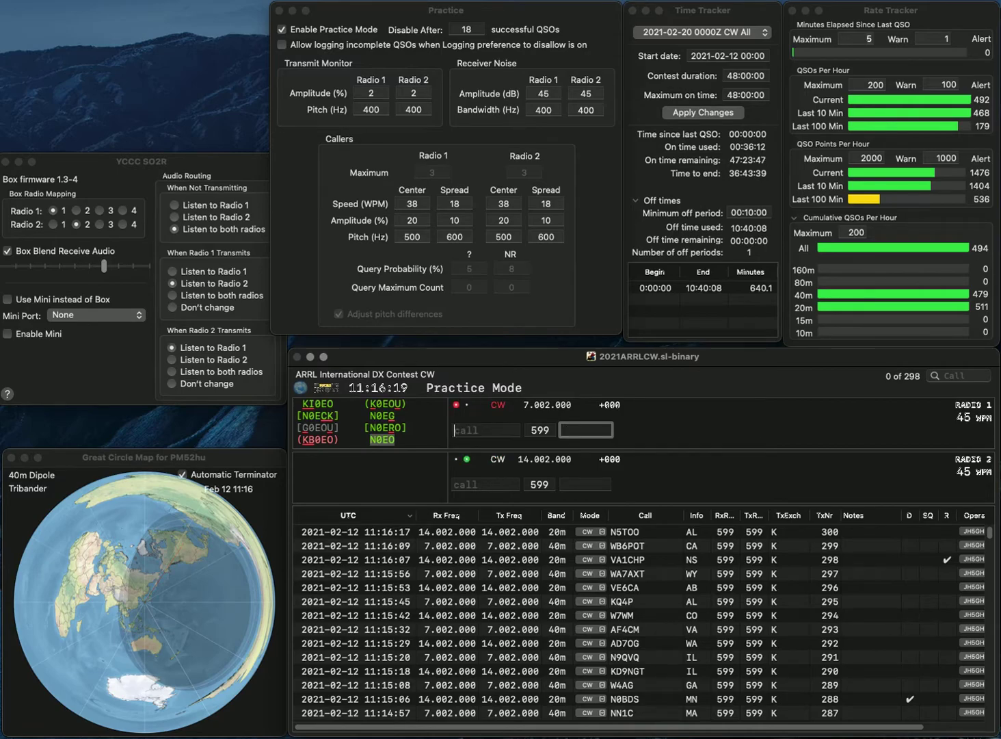
Send W6RFU, enter exchange MT for W7FLY, and send W4FEB on Radio 2
text(W6RFU)
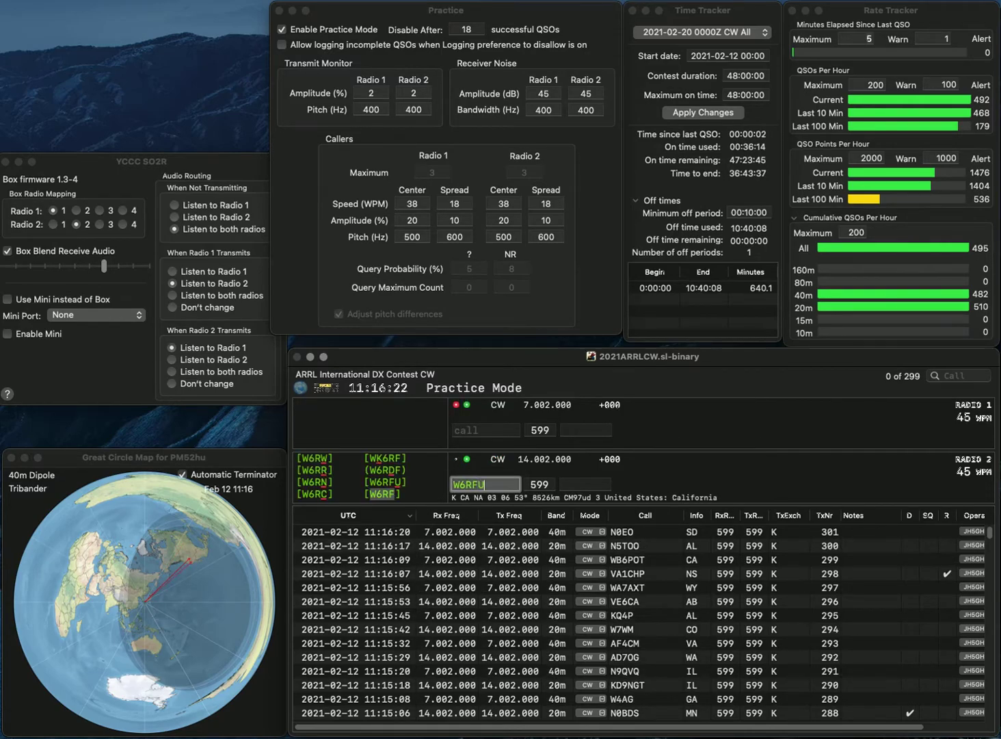
key(Return)
text(W7LY)
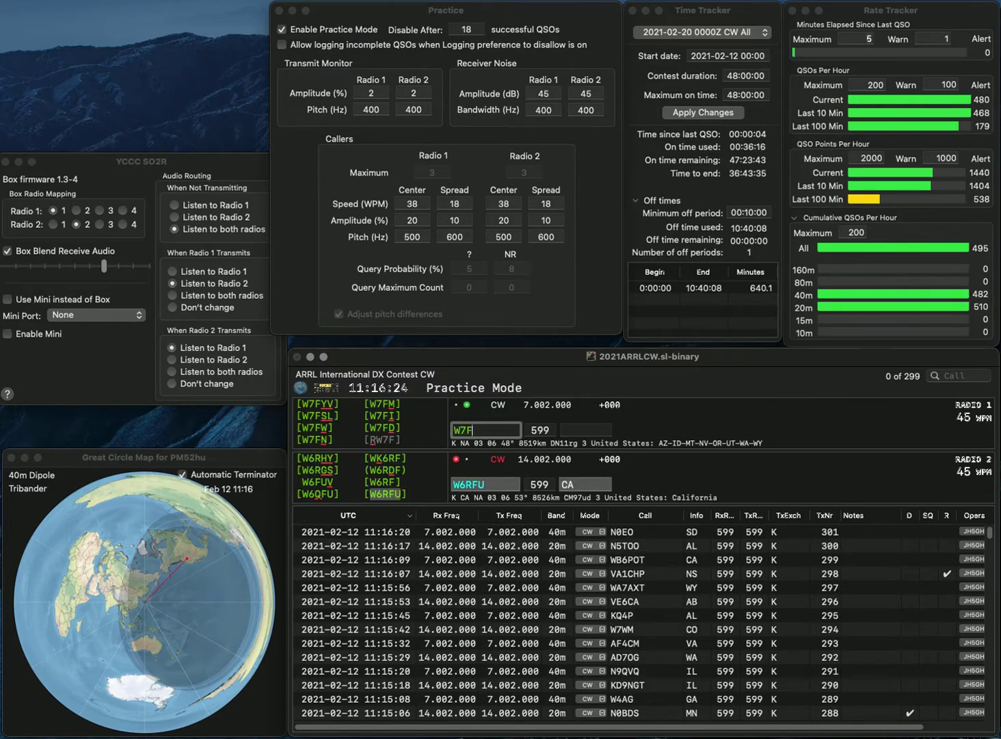
text(F)
key(Return)
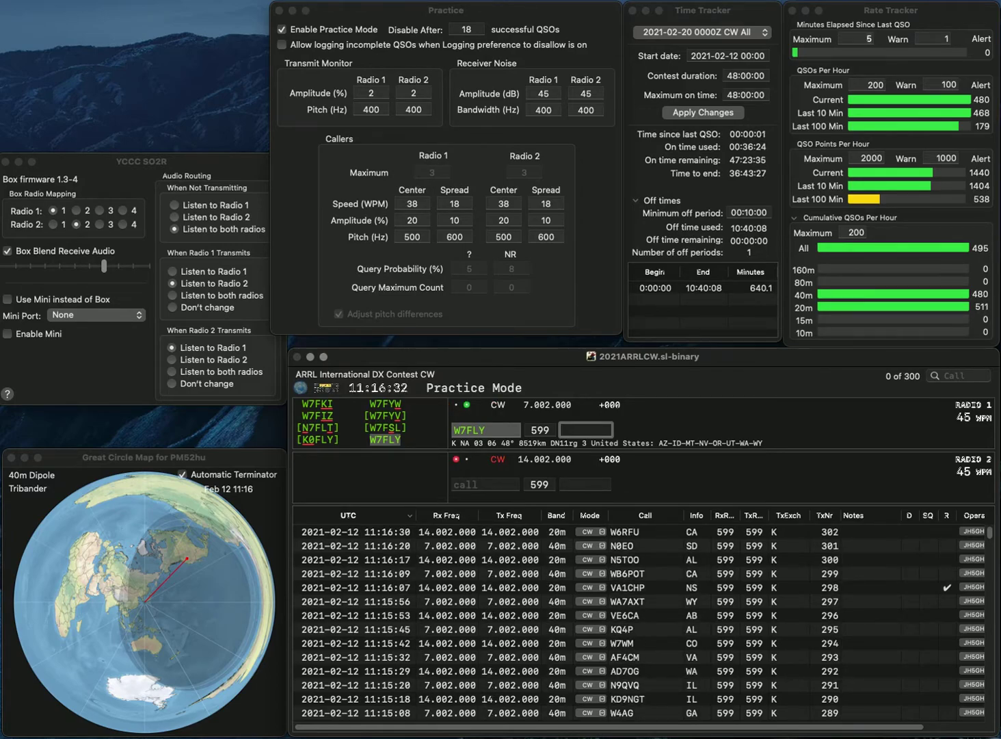
text(MT)
text(W4FE)
text(B)
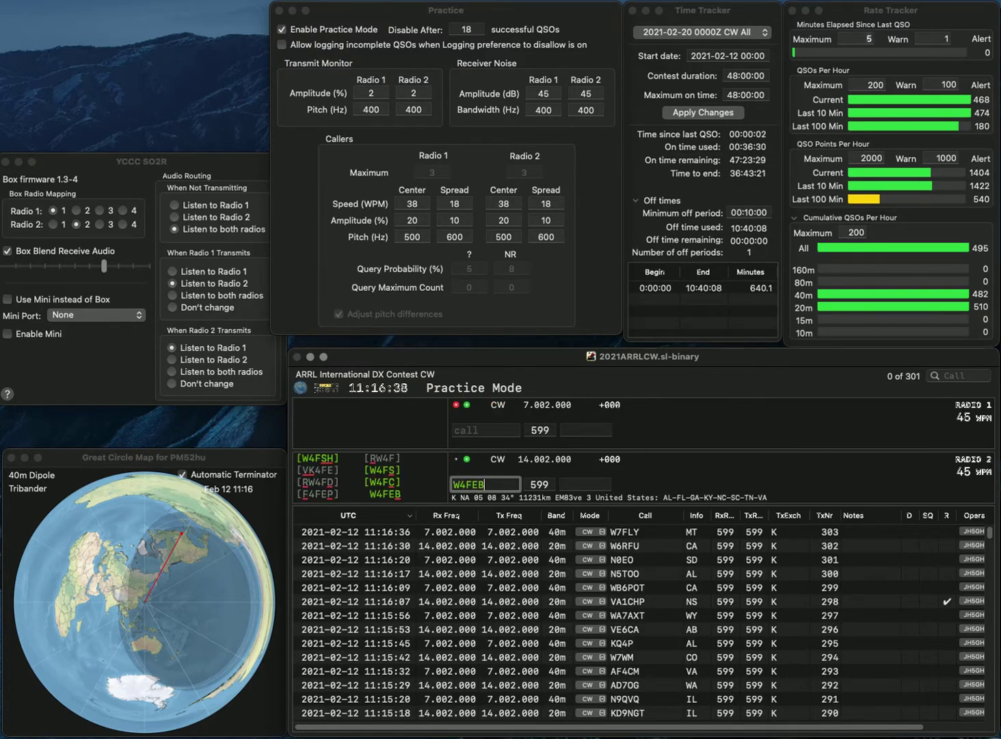
key(Return)
text(N1)
key(BackSpace)
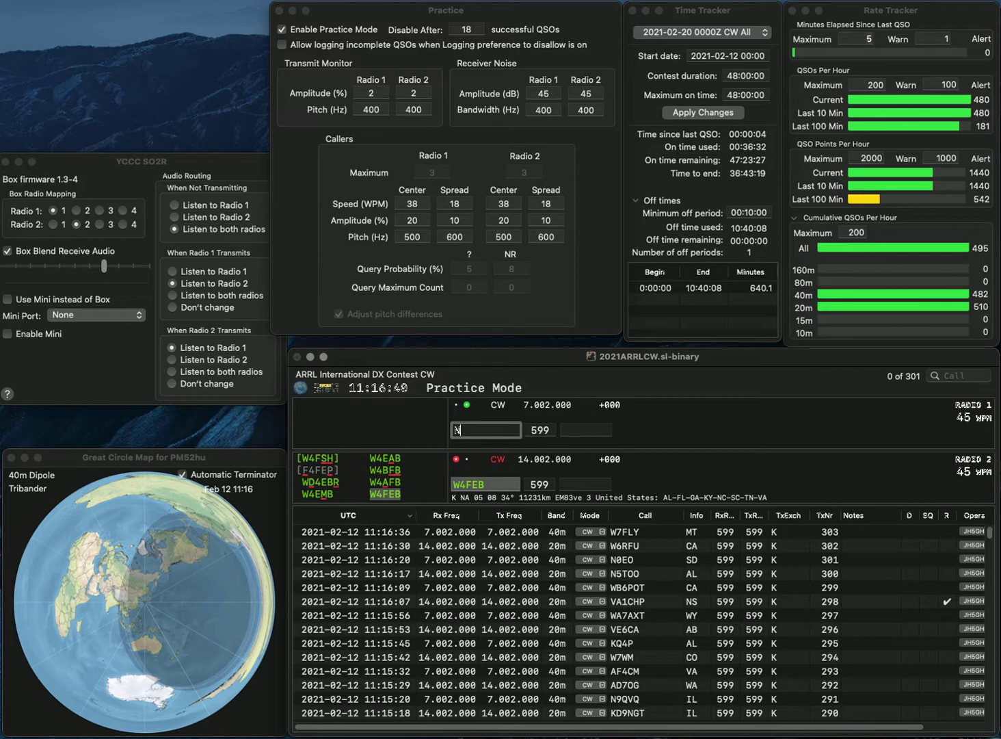
text(E1)
key(Return)
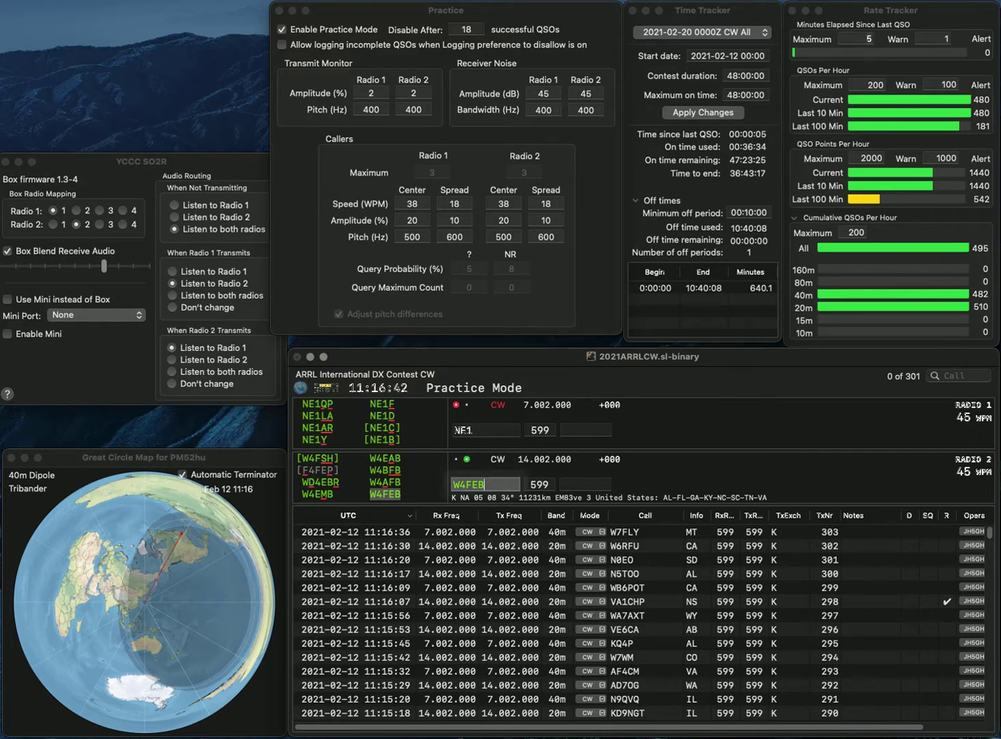
text(KY)
key(Return)
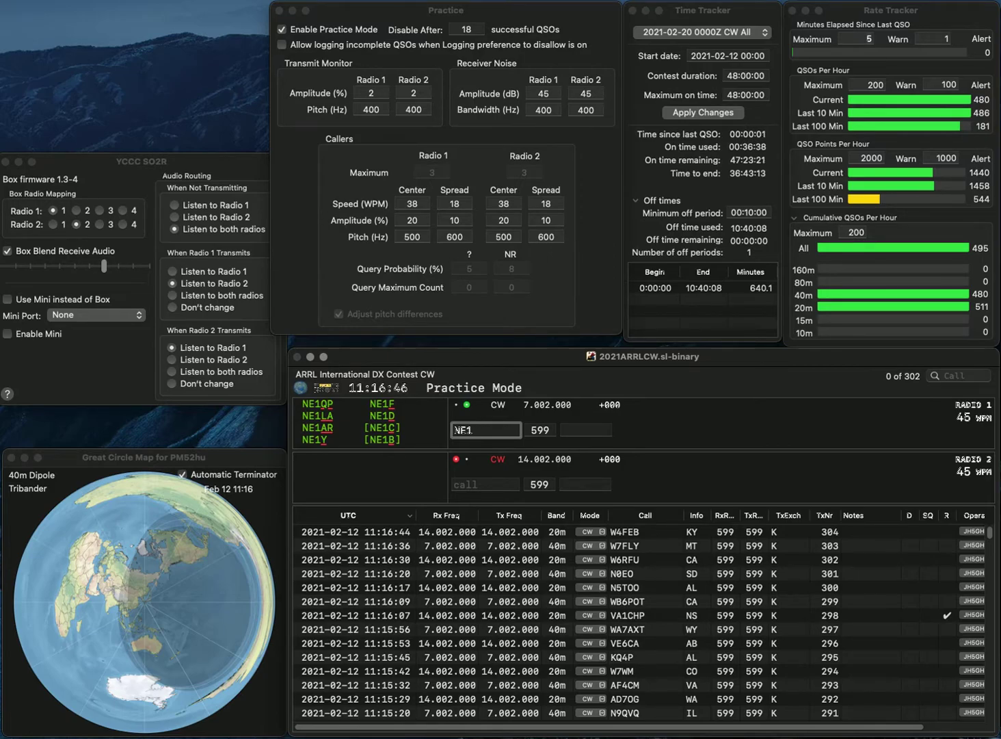
text(RD)
key(Return)
text(1)
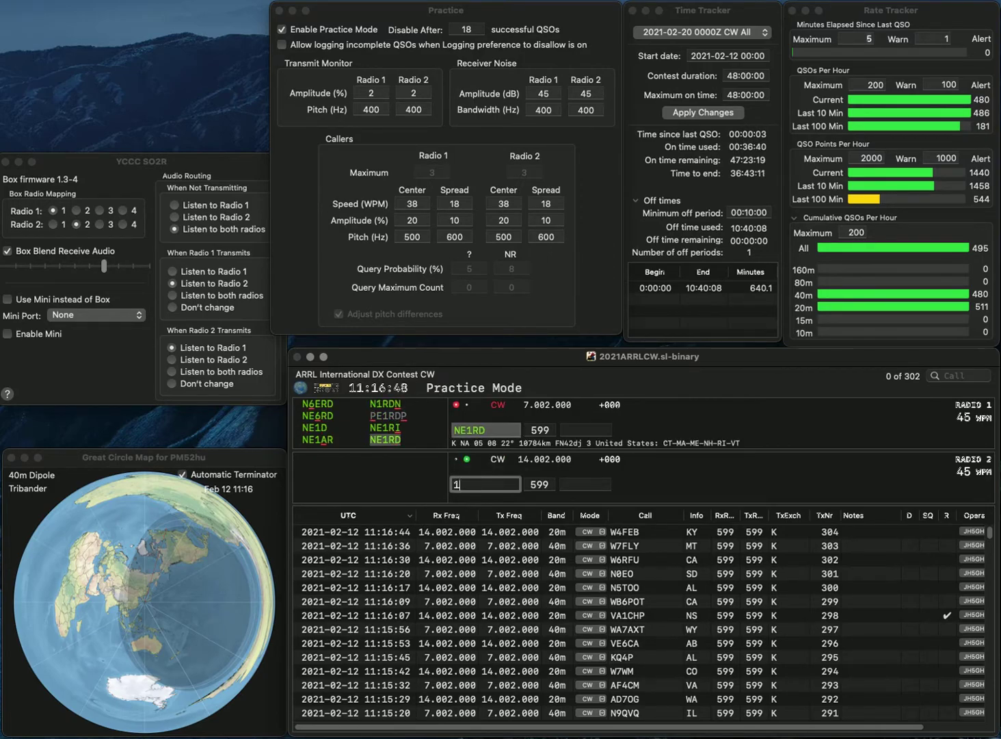
text(OP)
key(Home)
text(VE)
key(Return)
key(space)
text(R)
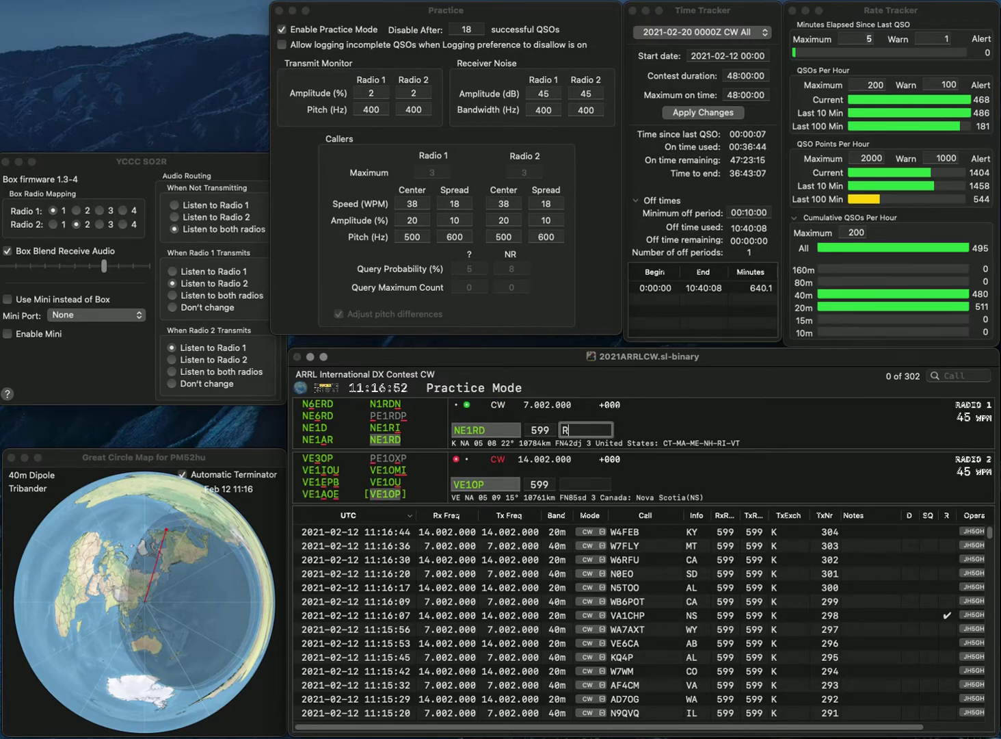
text(I)
key(Return)
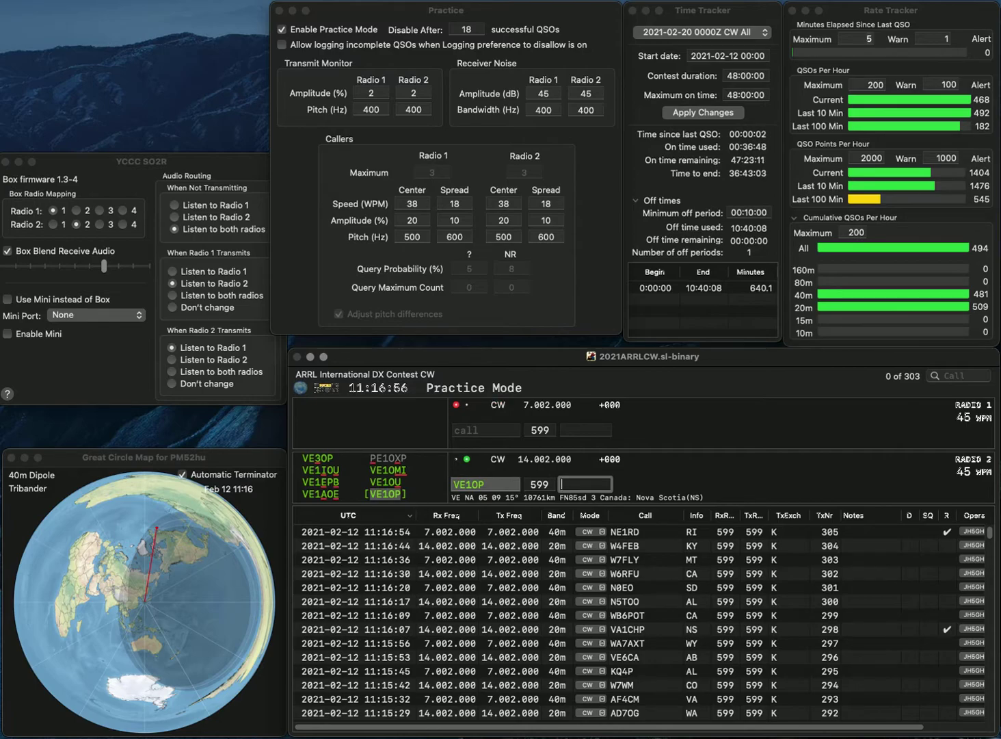
text(NS)
key(Return)
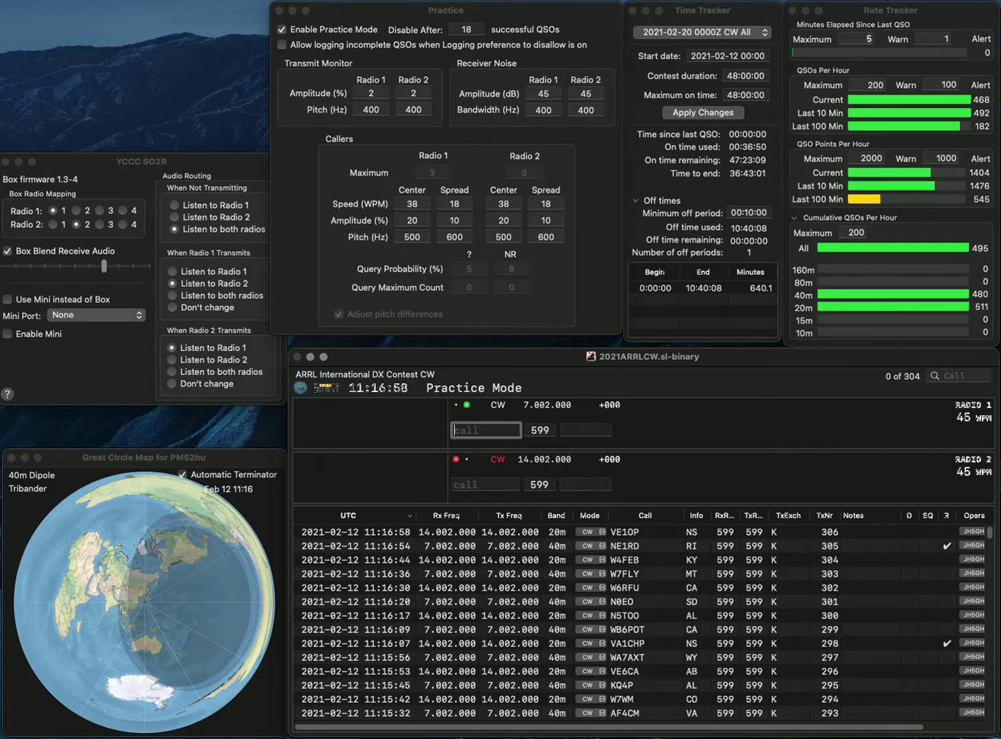
key(F1)
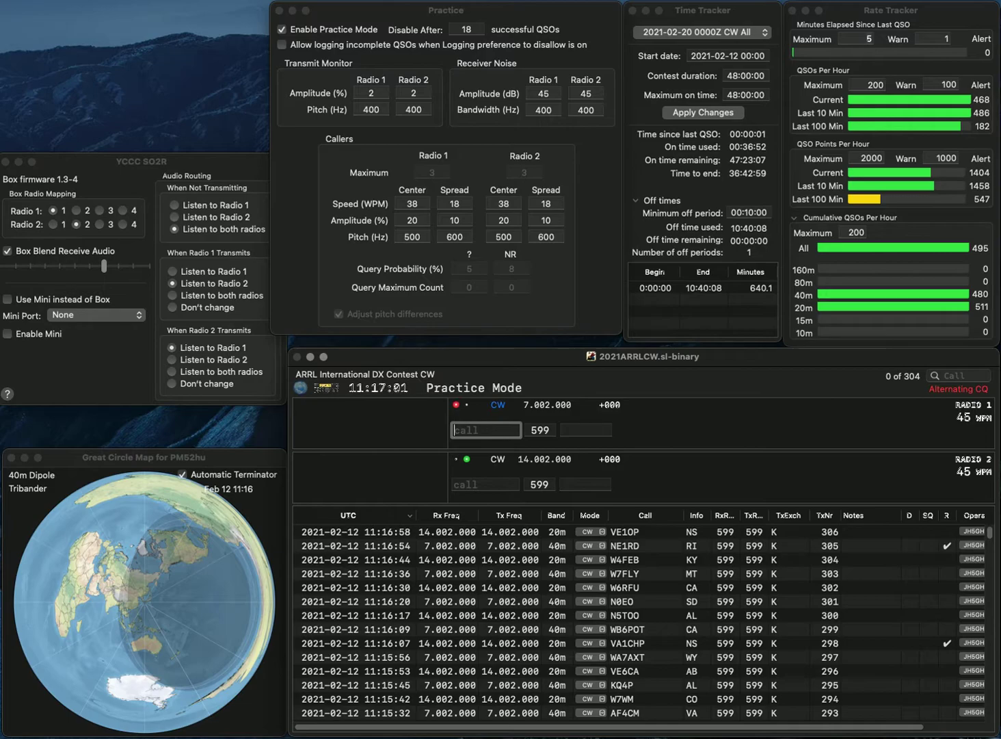
Uncheck Enable Practice Mode in the Practice window
click(280, 30)
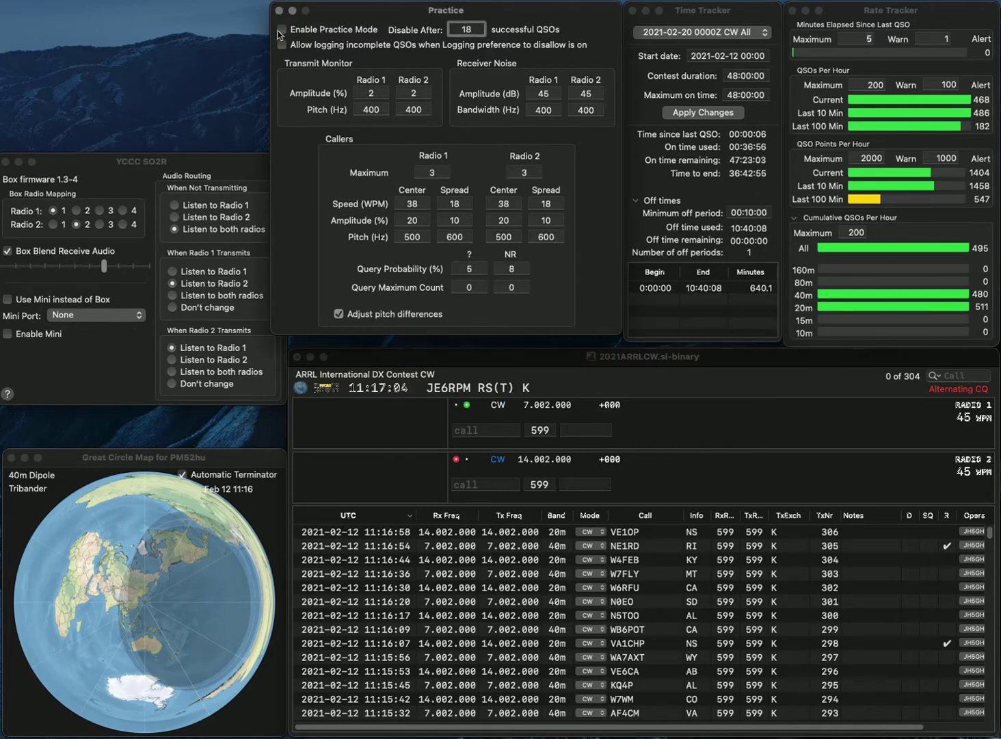